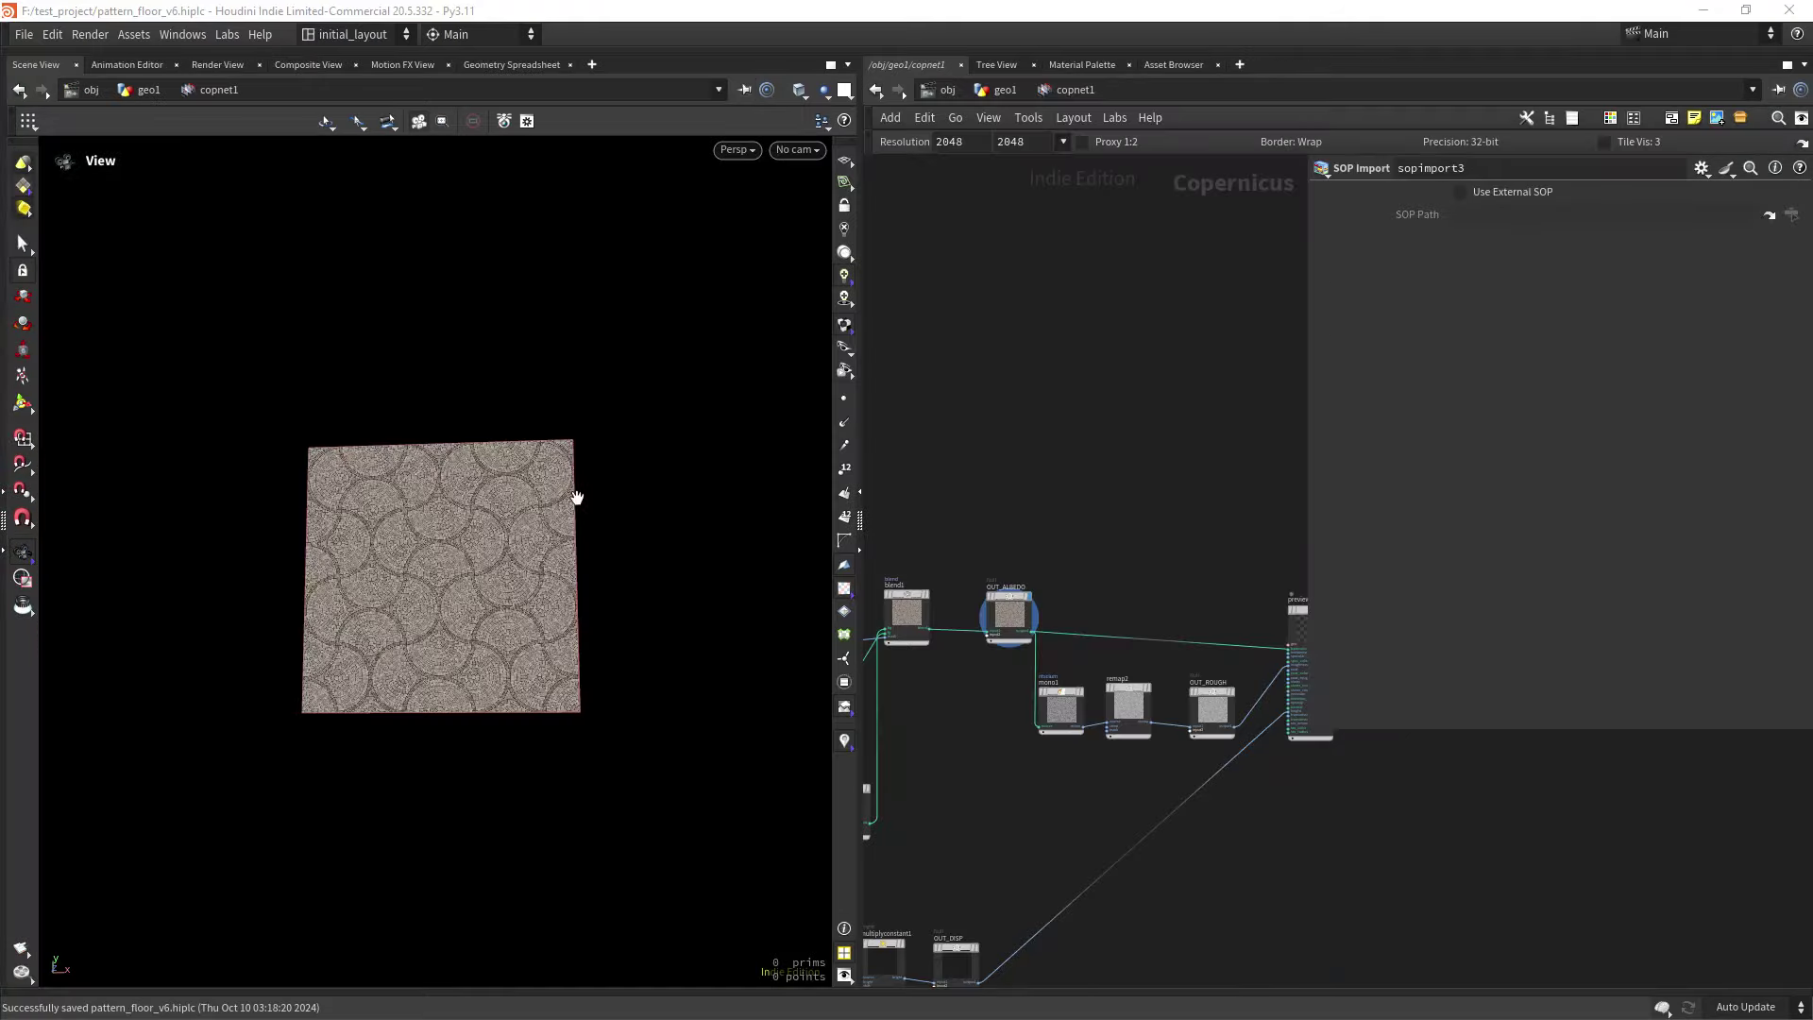
Inspect the floor pattern texture, including its repeats with the tiled preview of 3 enabled, and switch the tiled preview off.
scroll(579, 493, "up", 10)
scroll(555, 566, "down", 3)
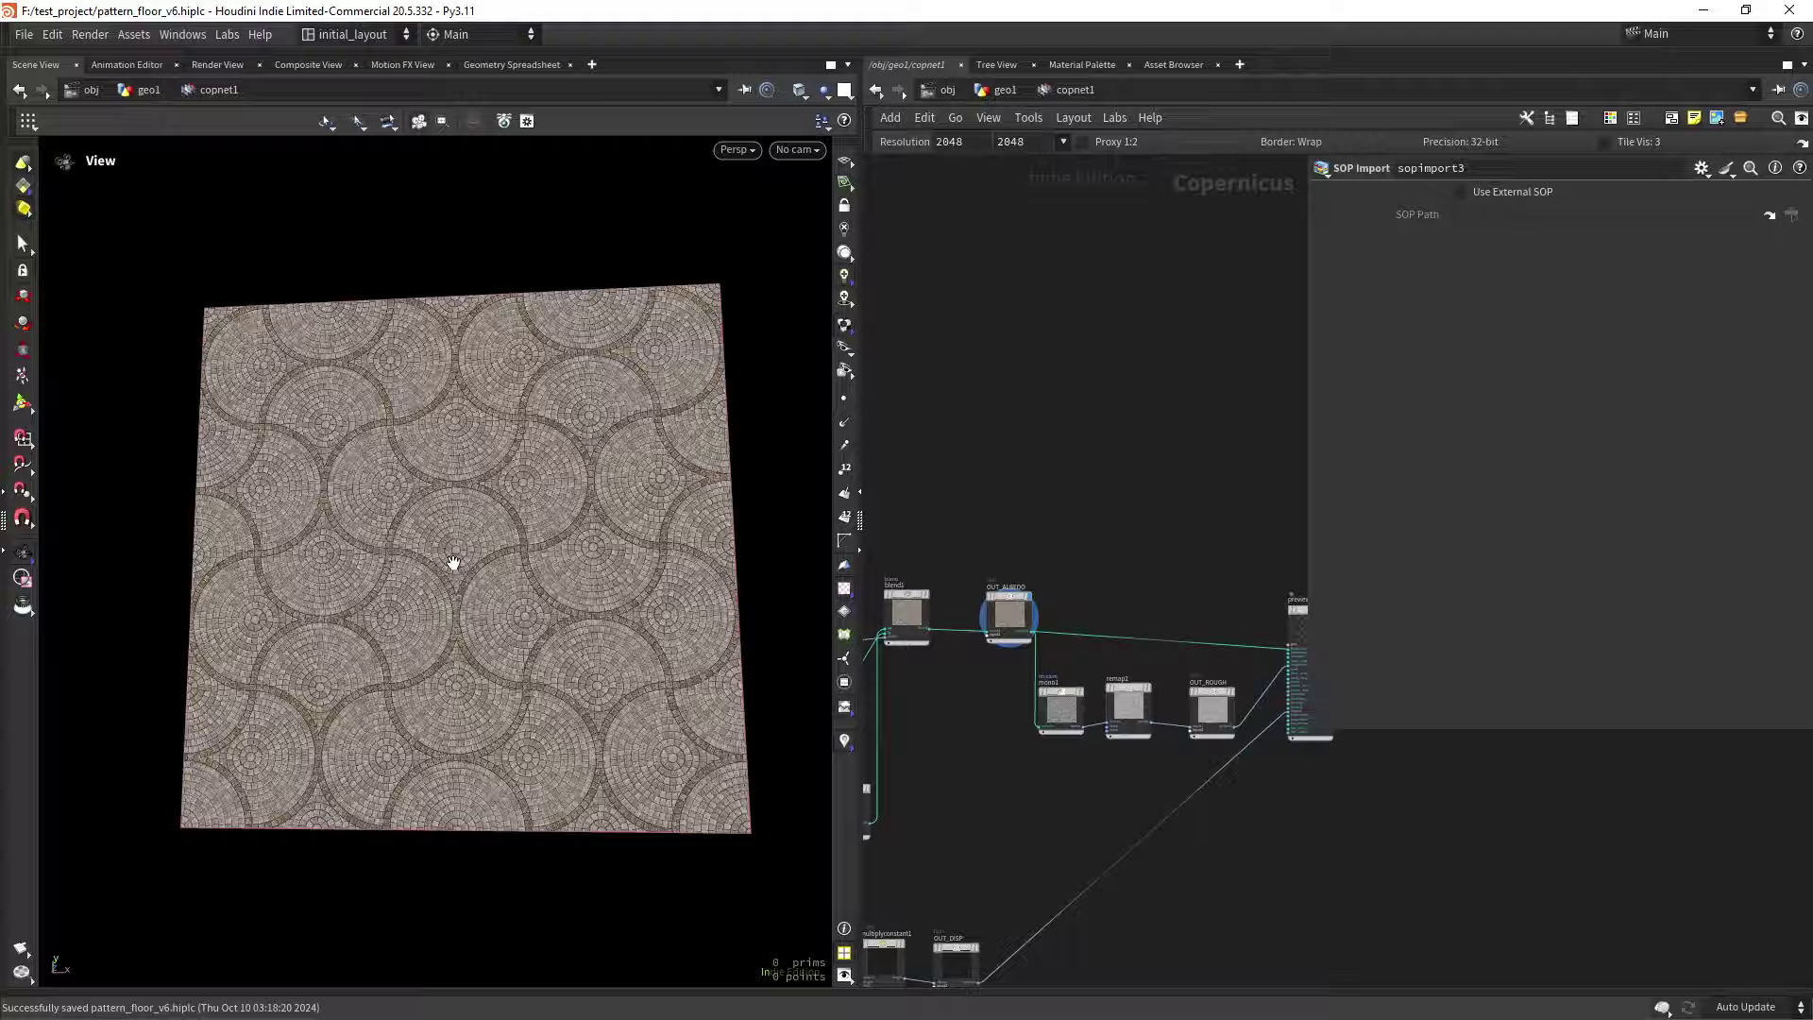
left_click_drag(453, 563, 519, 539)
scroll(557, 528, "down", 1)
middle_click_drag(583, 529, 578, 553)
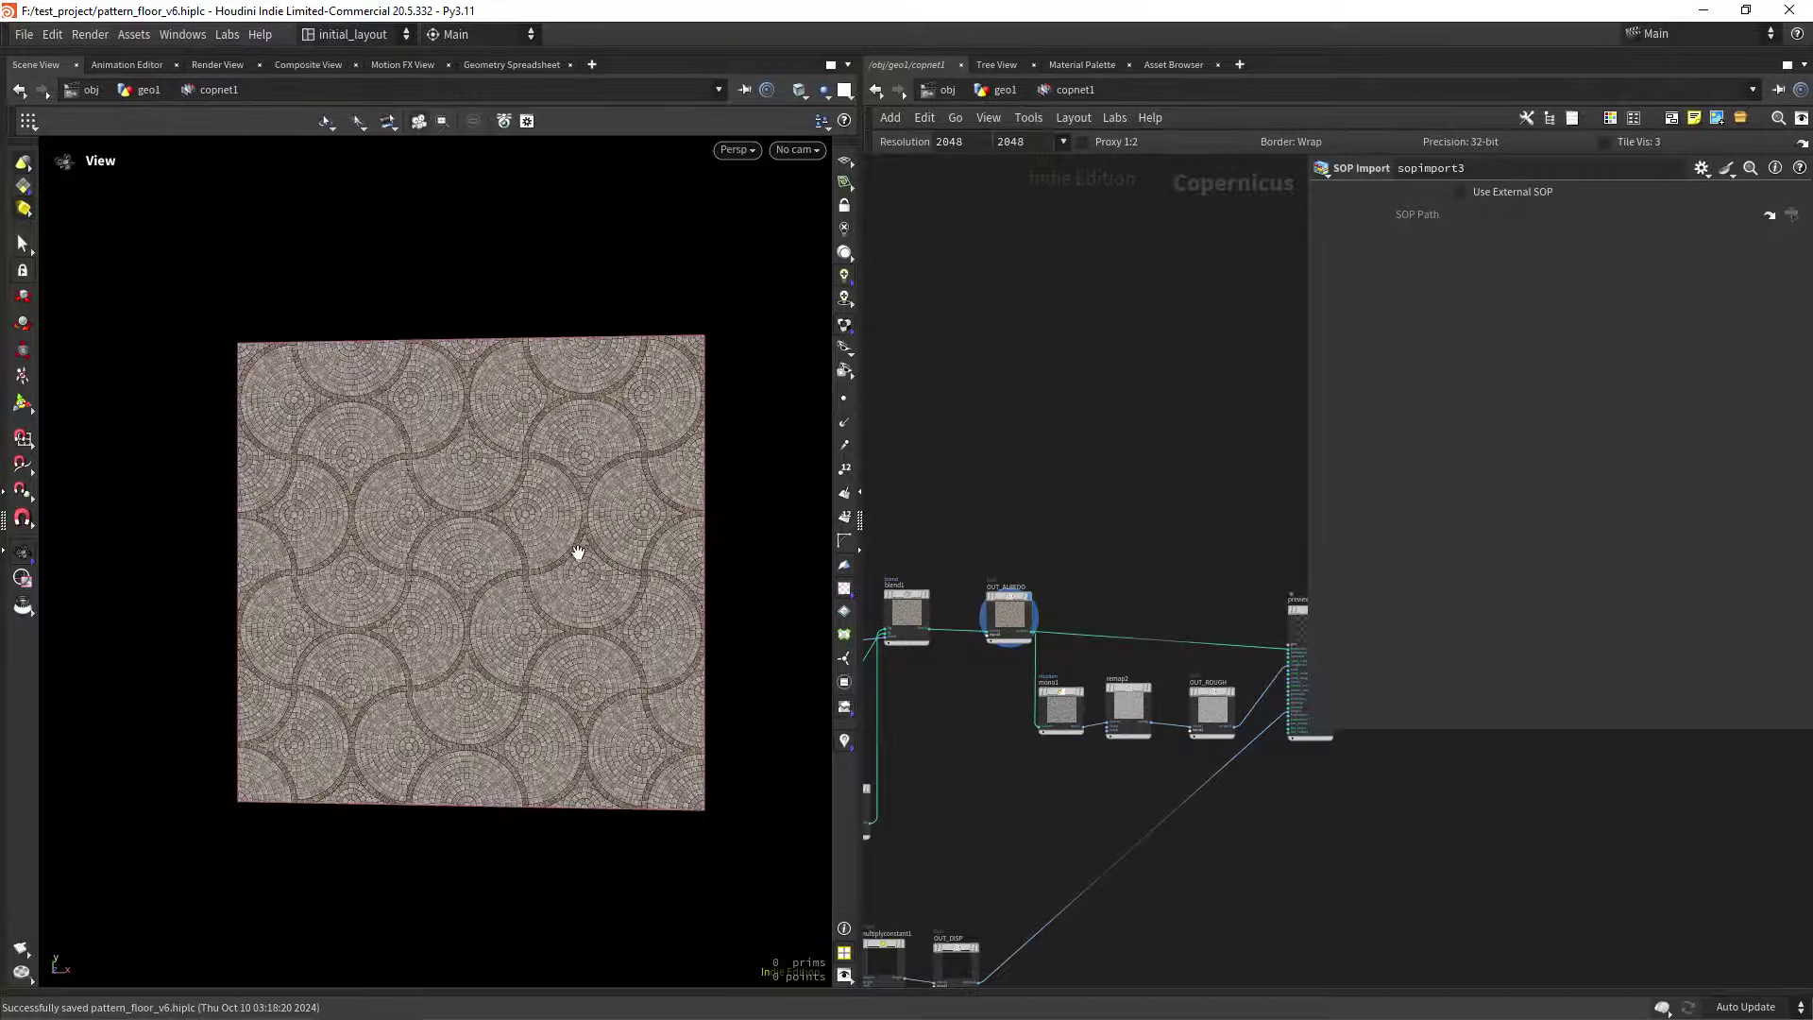
left_click(1610, 143)
scroll(623, 554, "down", 5)
middle_click_drag(605, 578, 650, 584)
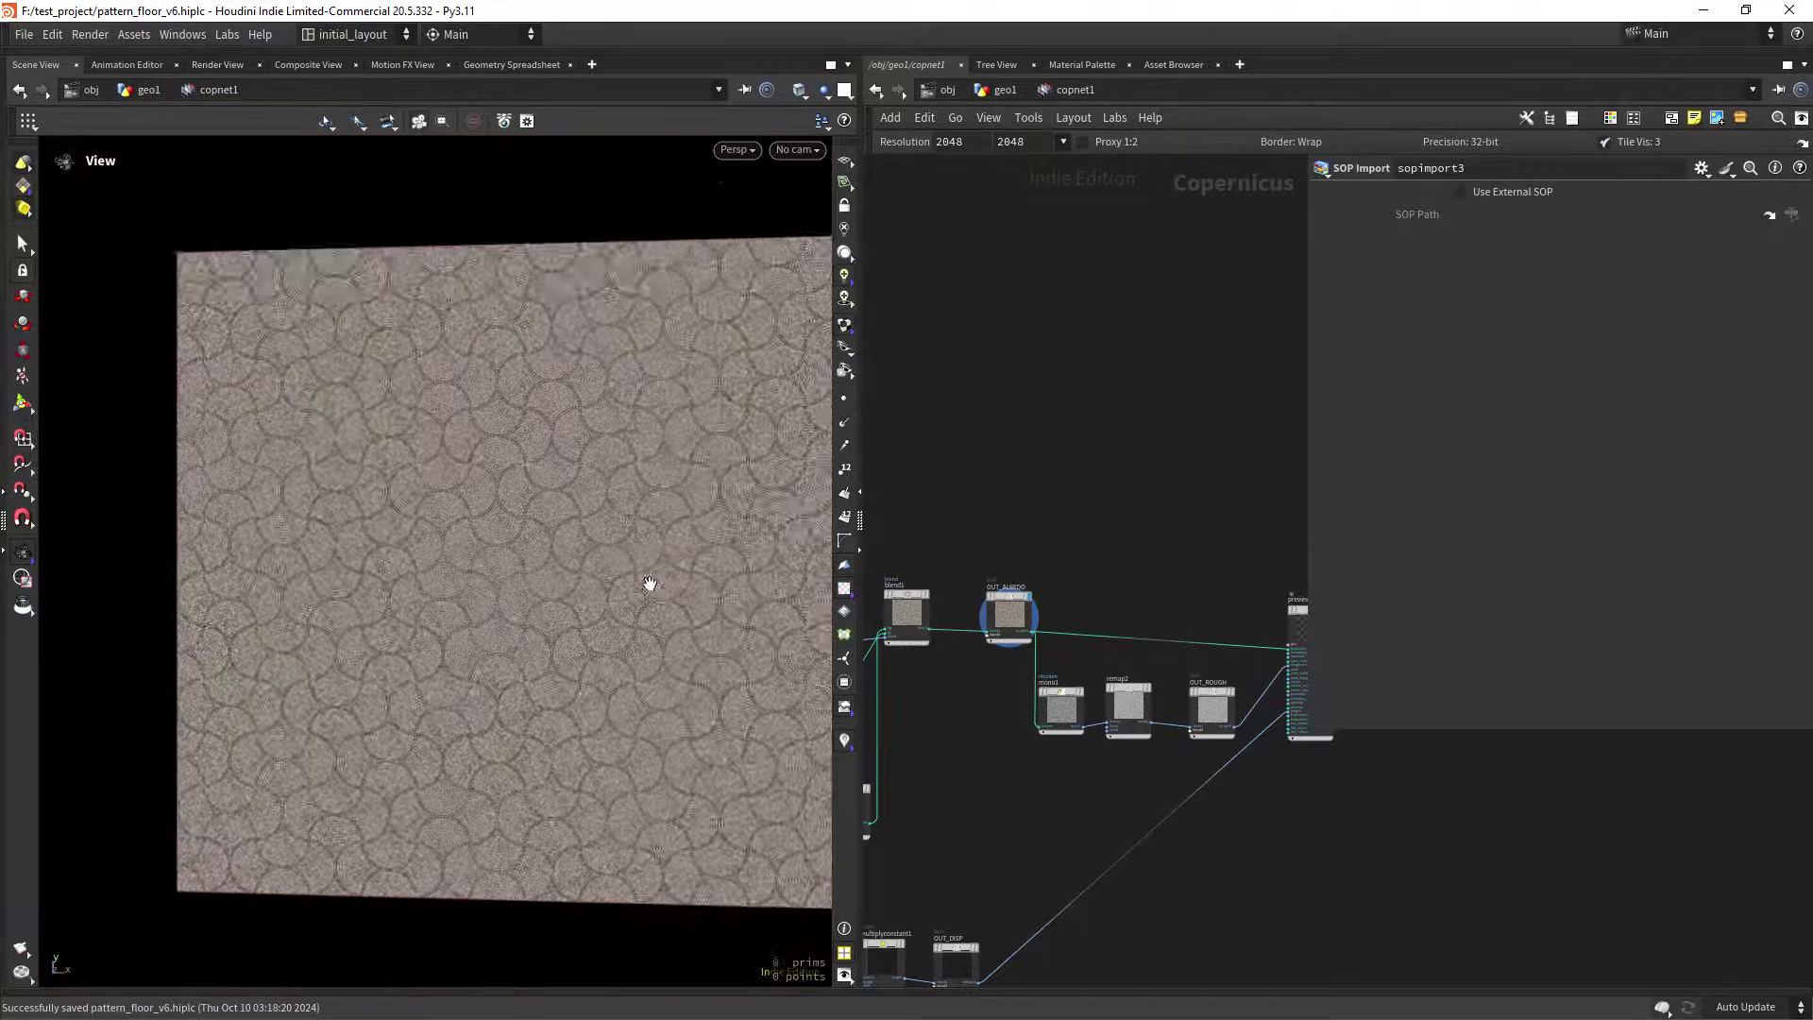
scroll(650, 583, "up", 5)
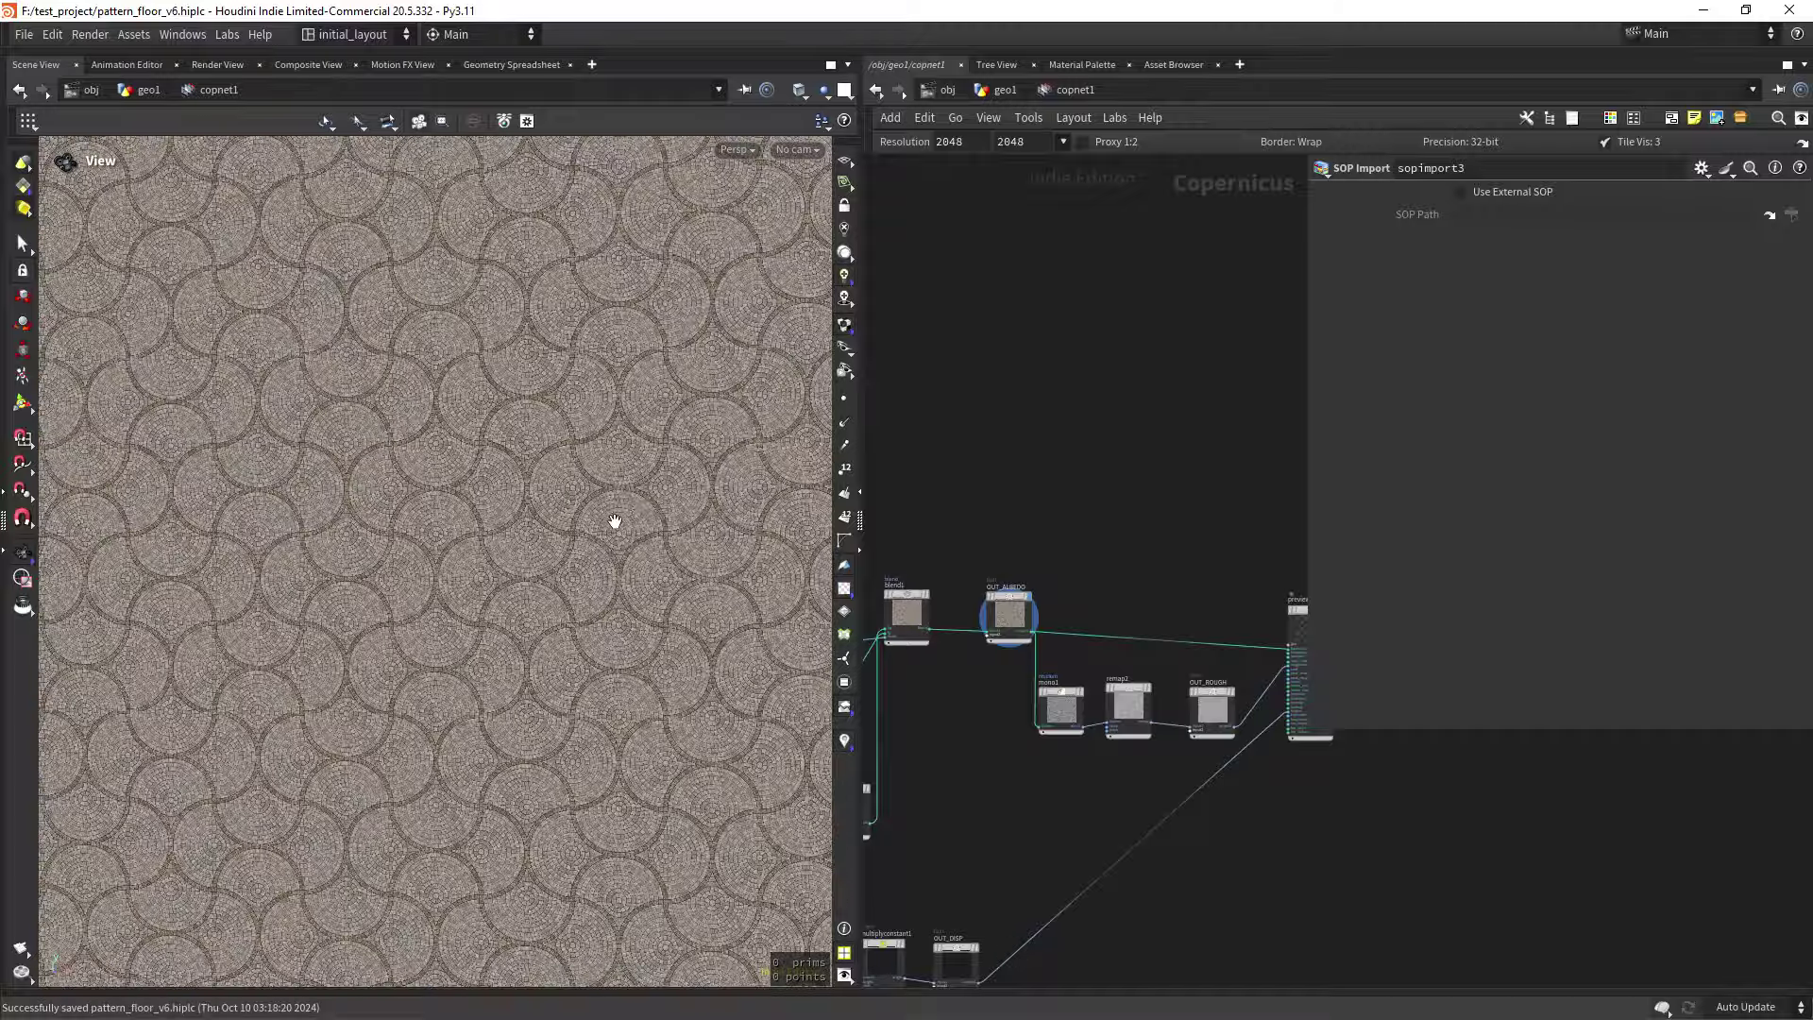
scroll(610, 527, "down", 1)
scroll(614, 603, "down", 2)
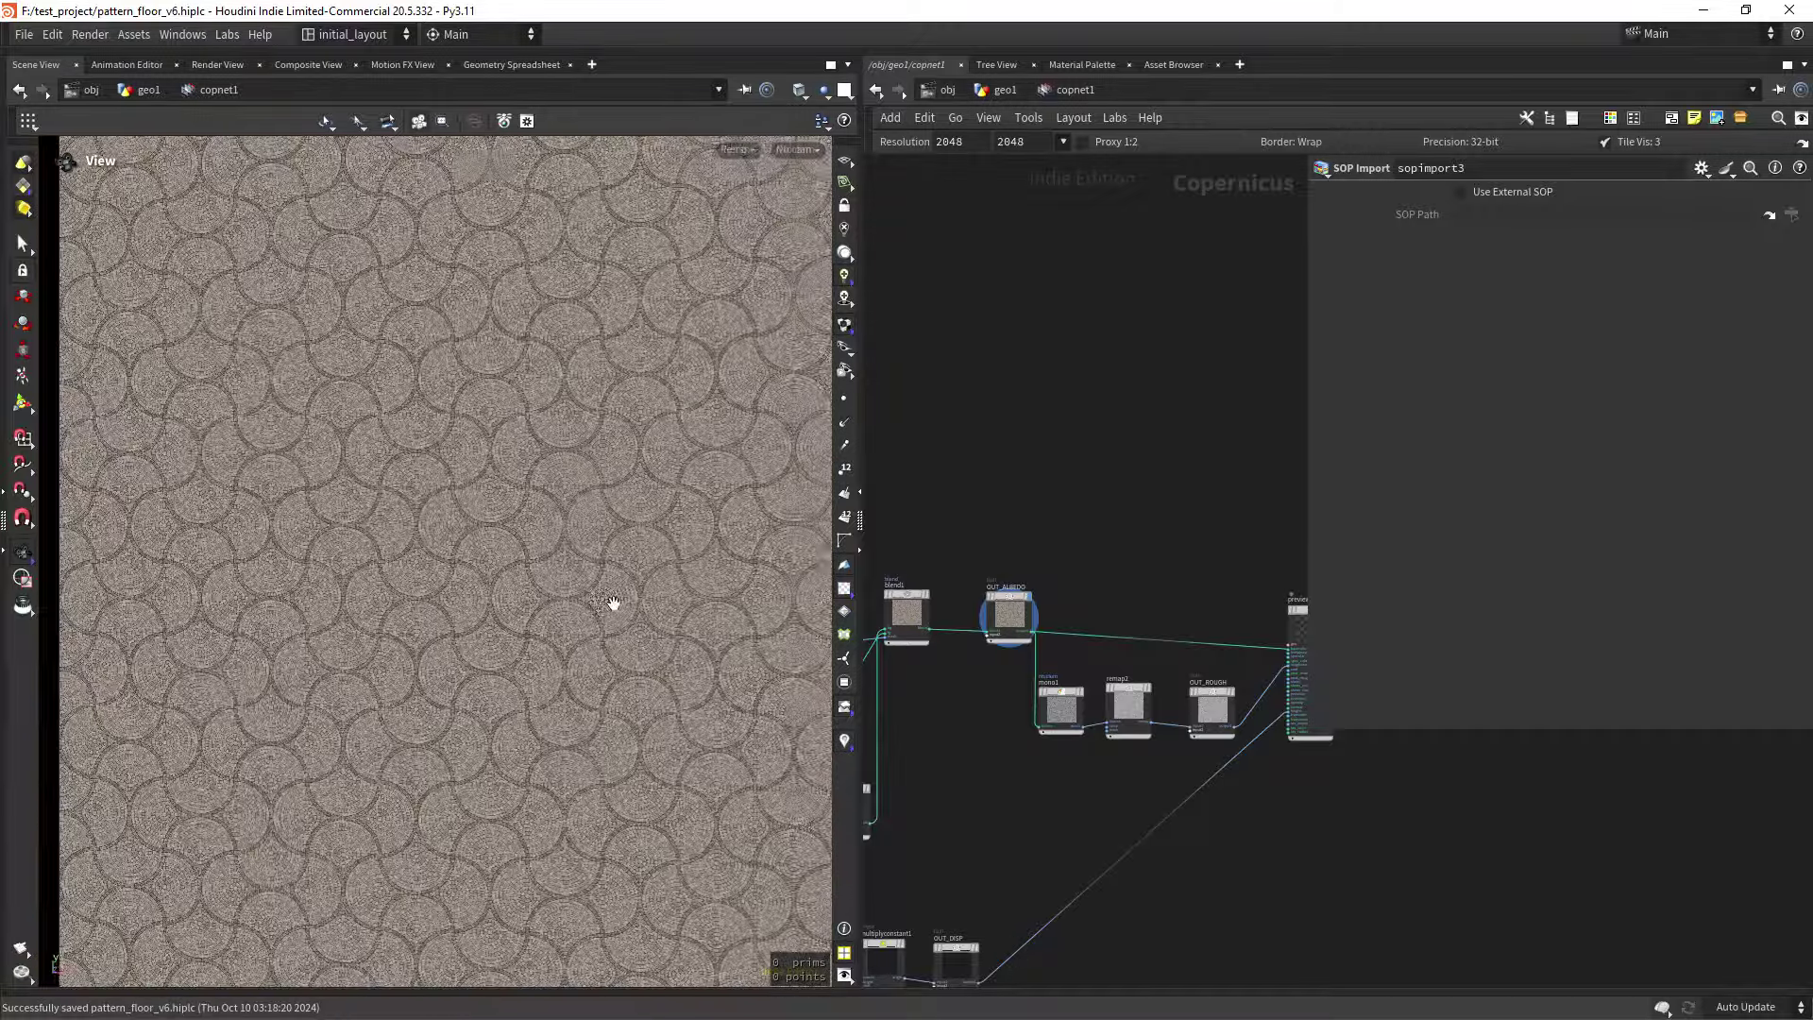
left_click_drag(614, 602, 589, 543)
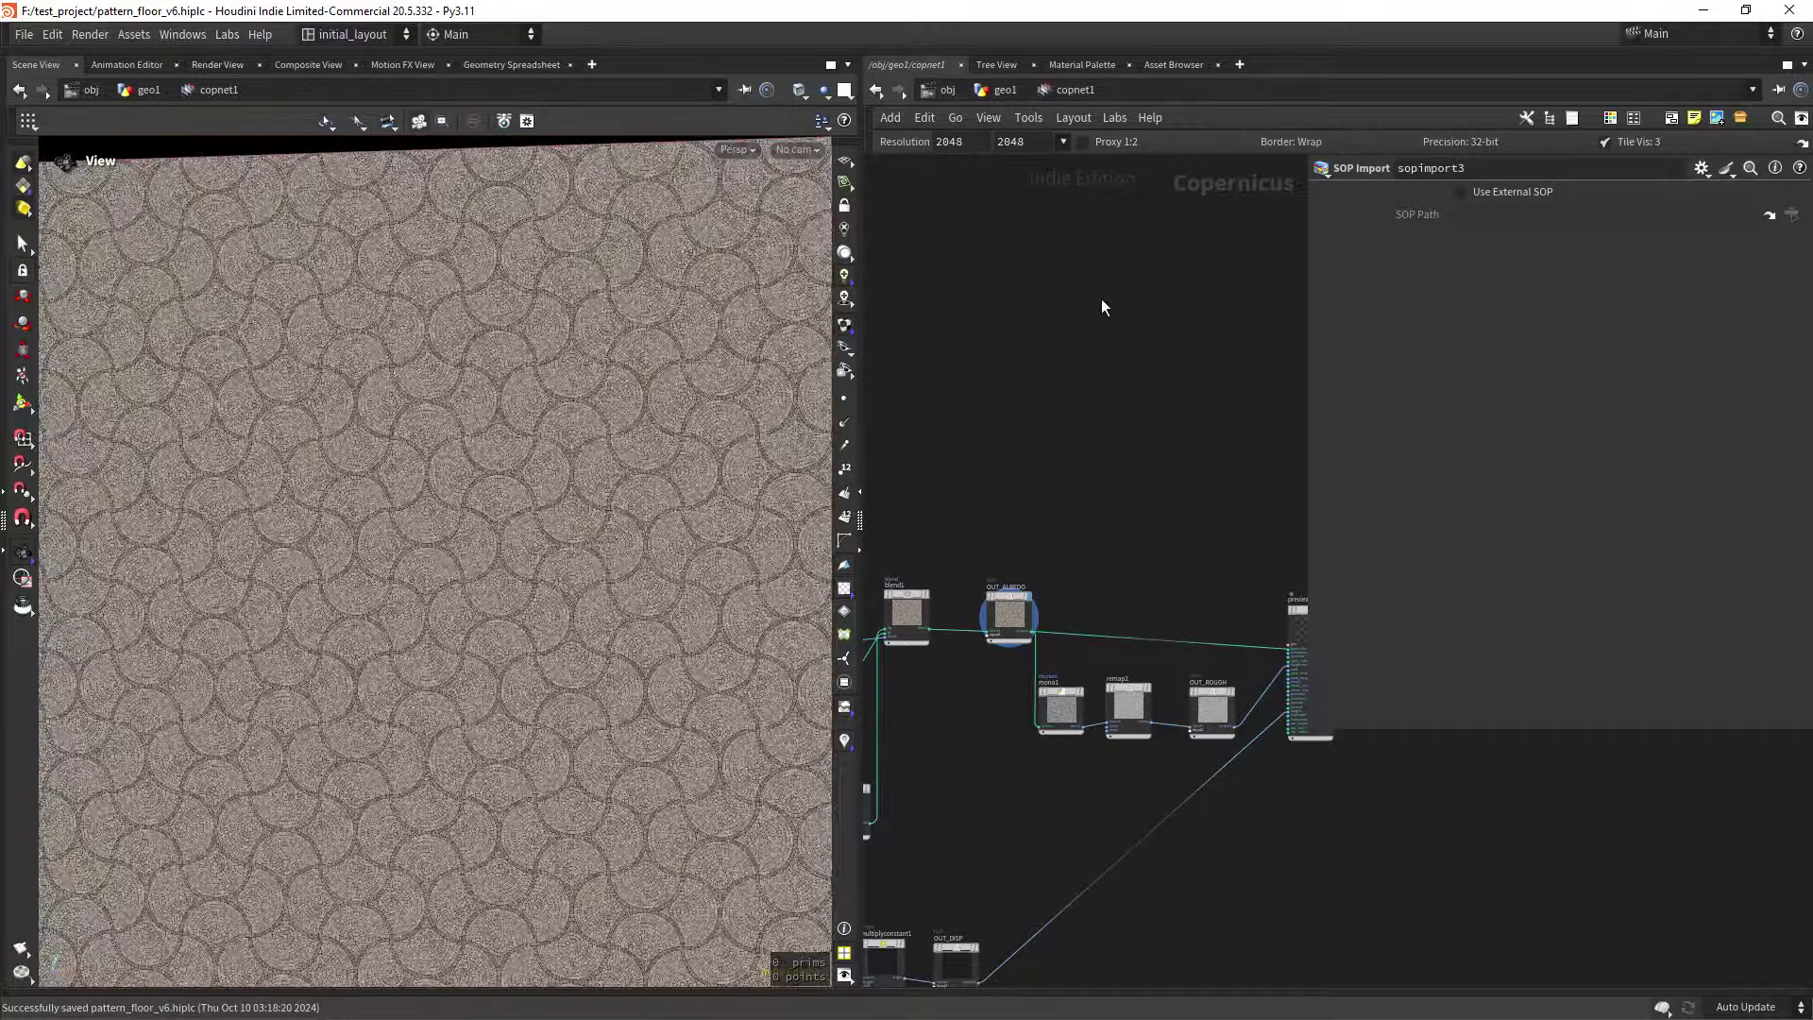
left_click(1637, 143)
Look over the whole copnet1 node network and locate the sdfshape2 node at the start of the shape chain.
scroll(1068, 421, "down", 5)
middle_click_drag(1062, 417, 1151, 423)
scroll(1173, 409, "down", 5)
scroll(1175, 406, "up", 2)
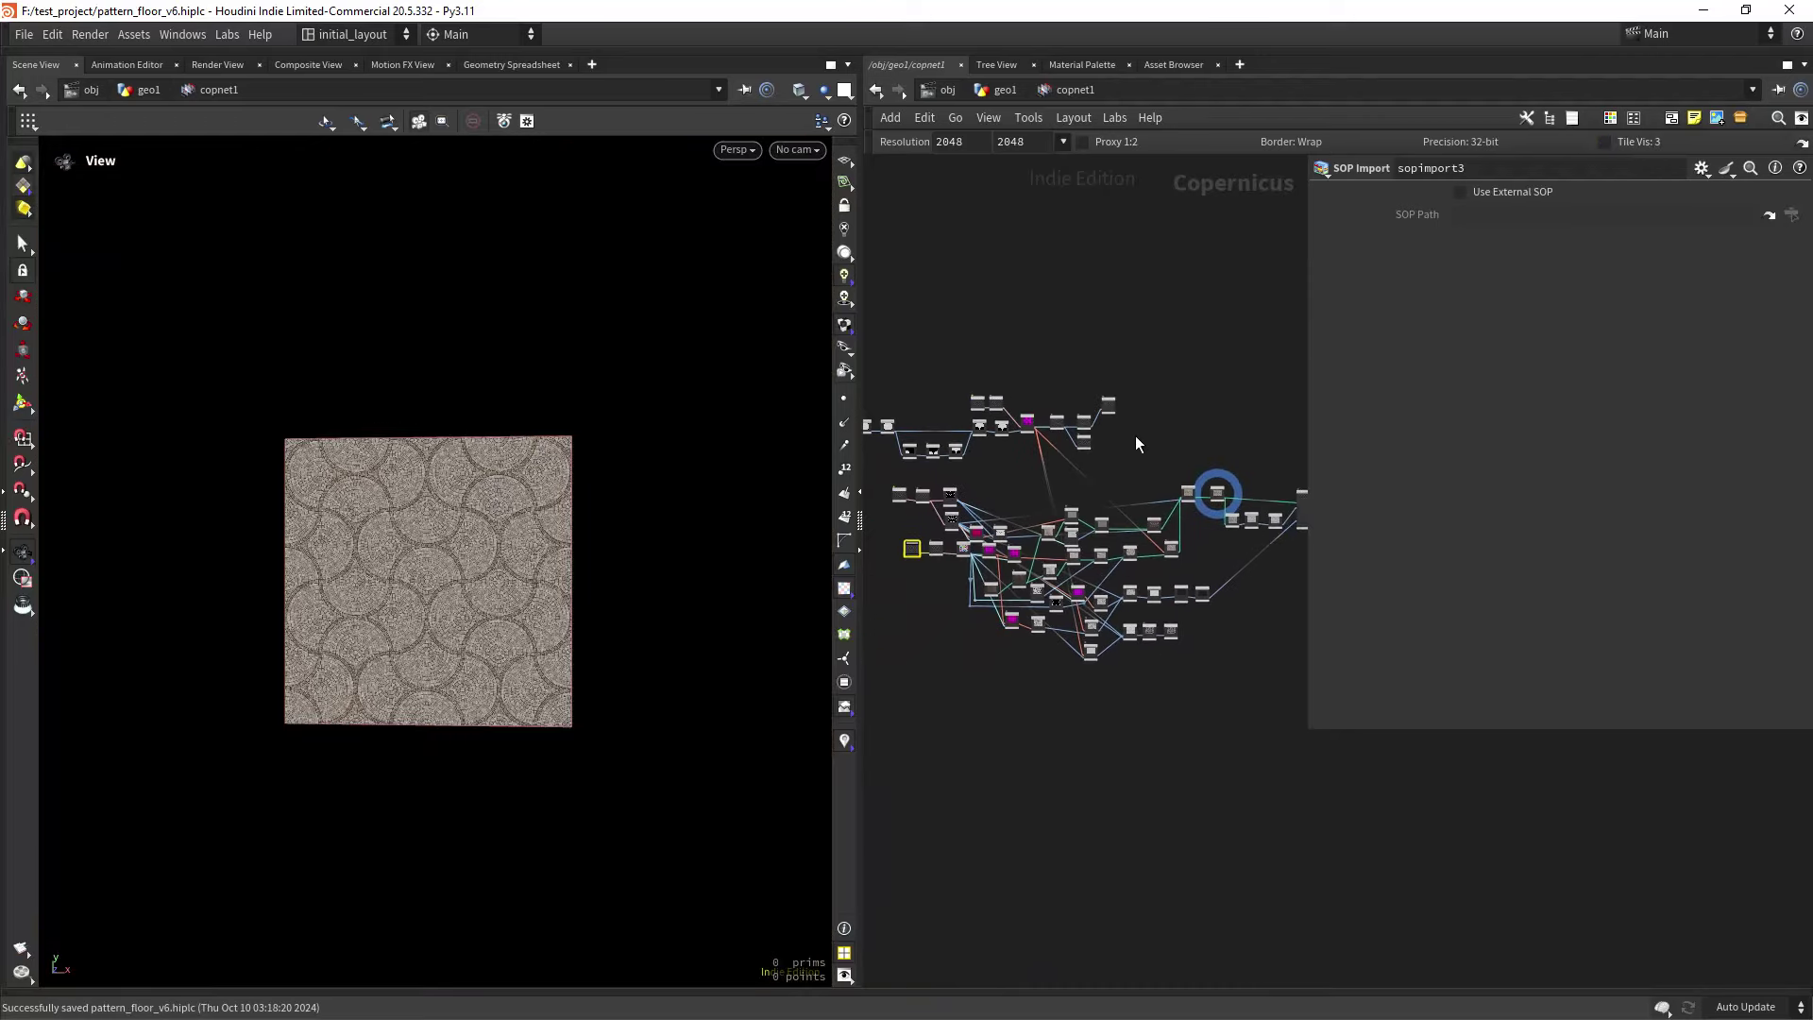
scroll(1137, 443, "up", 1)
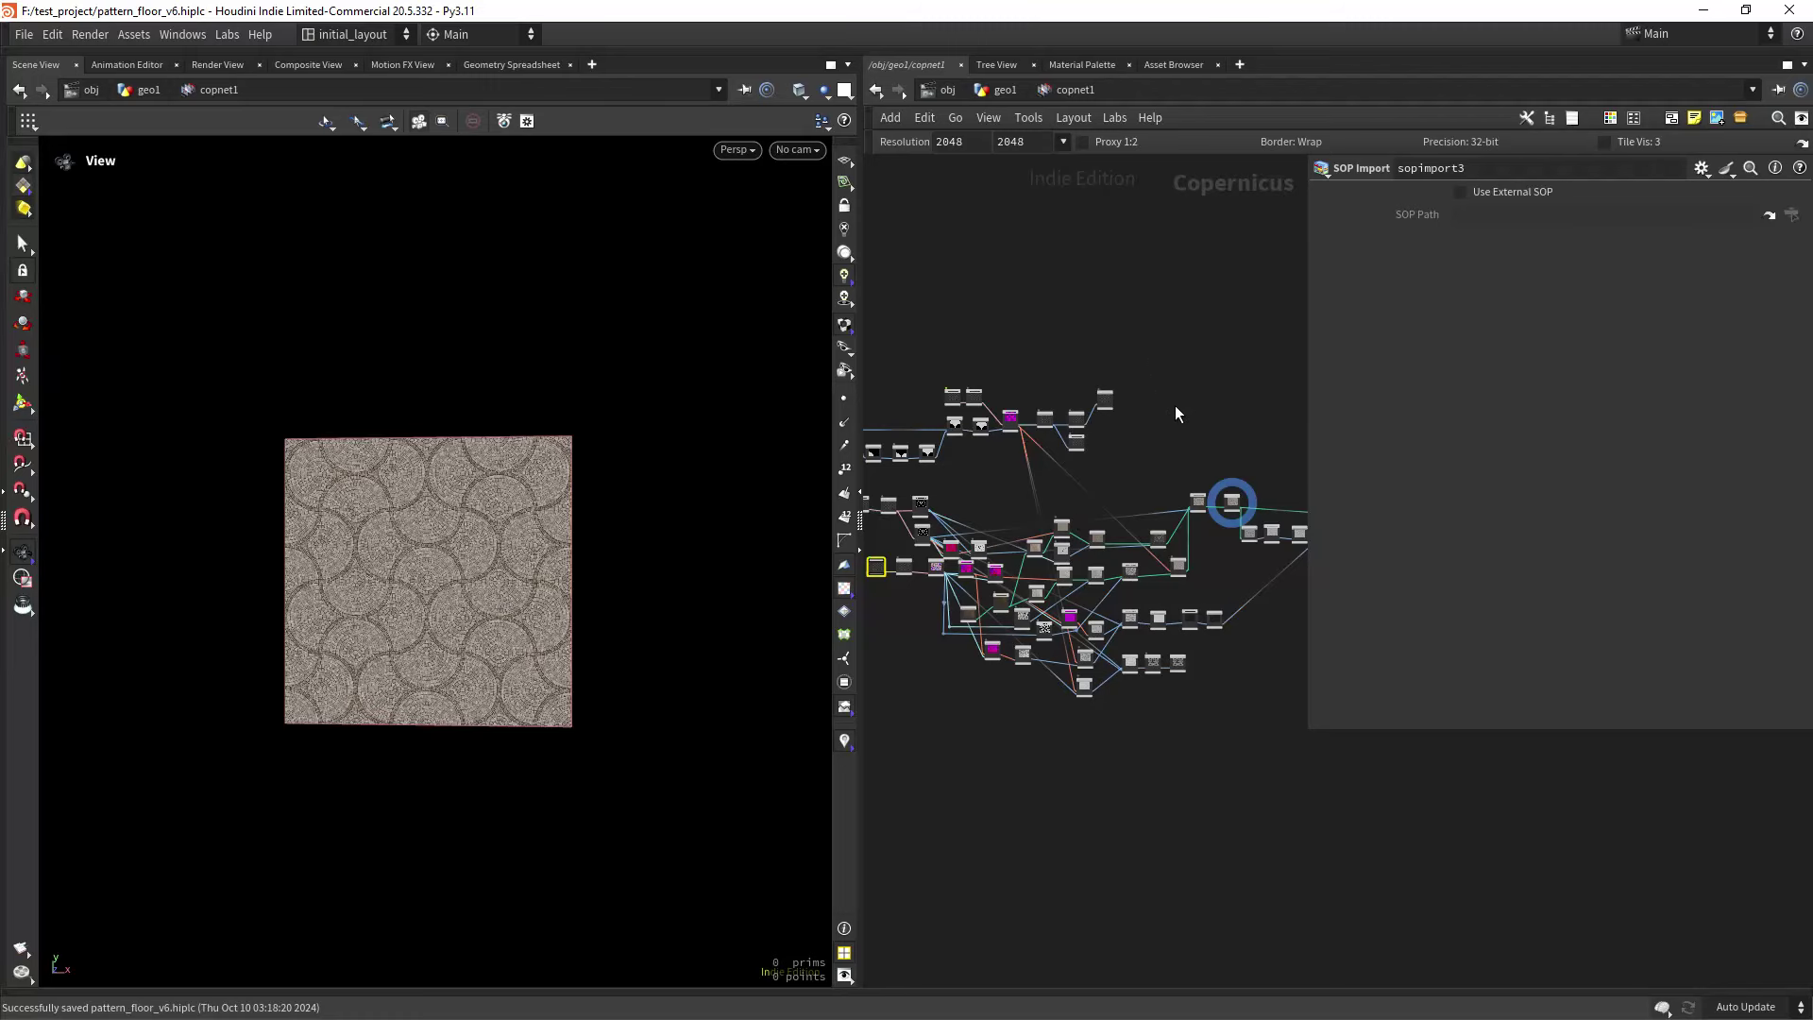
scroll(1175, 413, "down", 2)
middle_click_drag(1109, 468, 1220, 463)
scroll(995, 476, "up", 5)
middle_click_drag(1068, 400, 1034, 544)
scroll(983, 512, "up", 3)
scroll(968, 530, "up", 2)
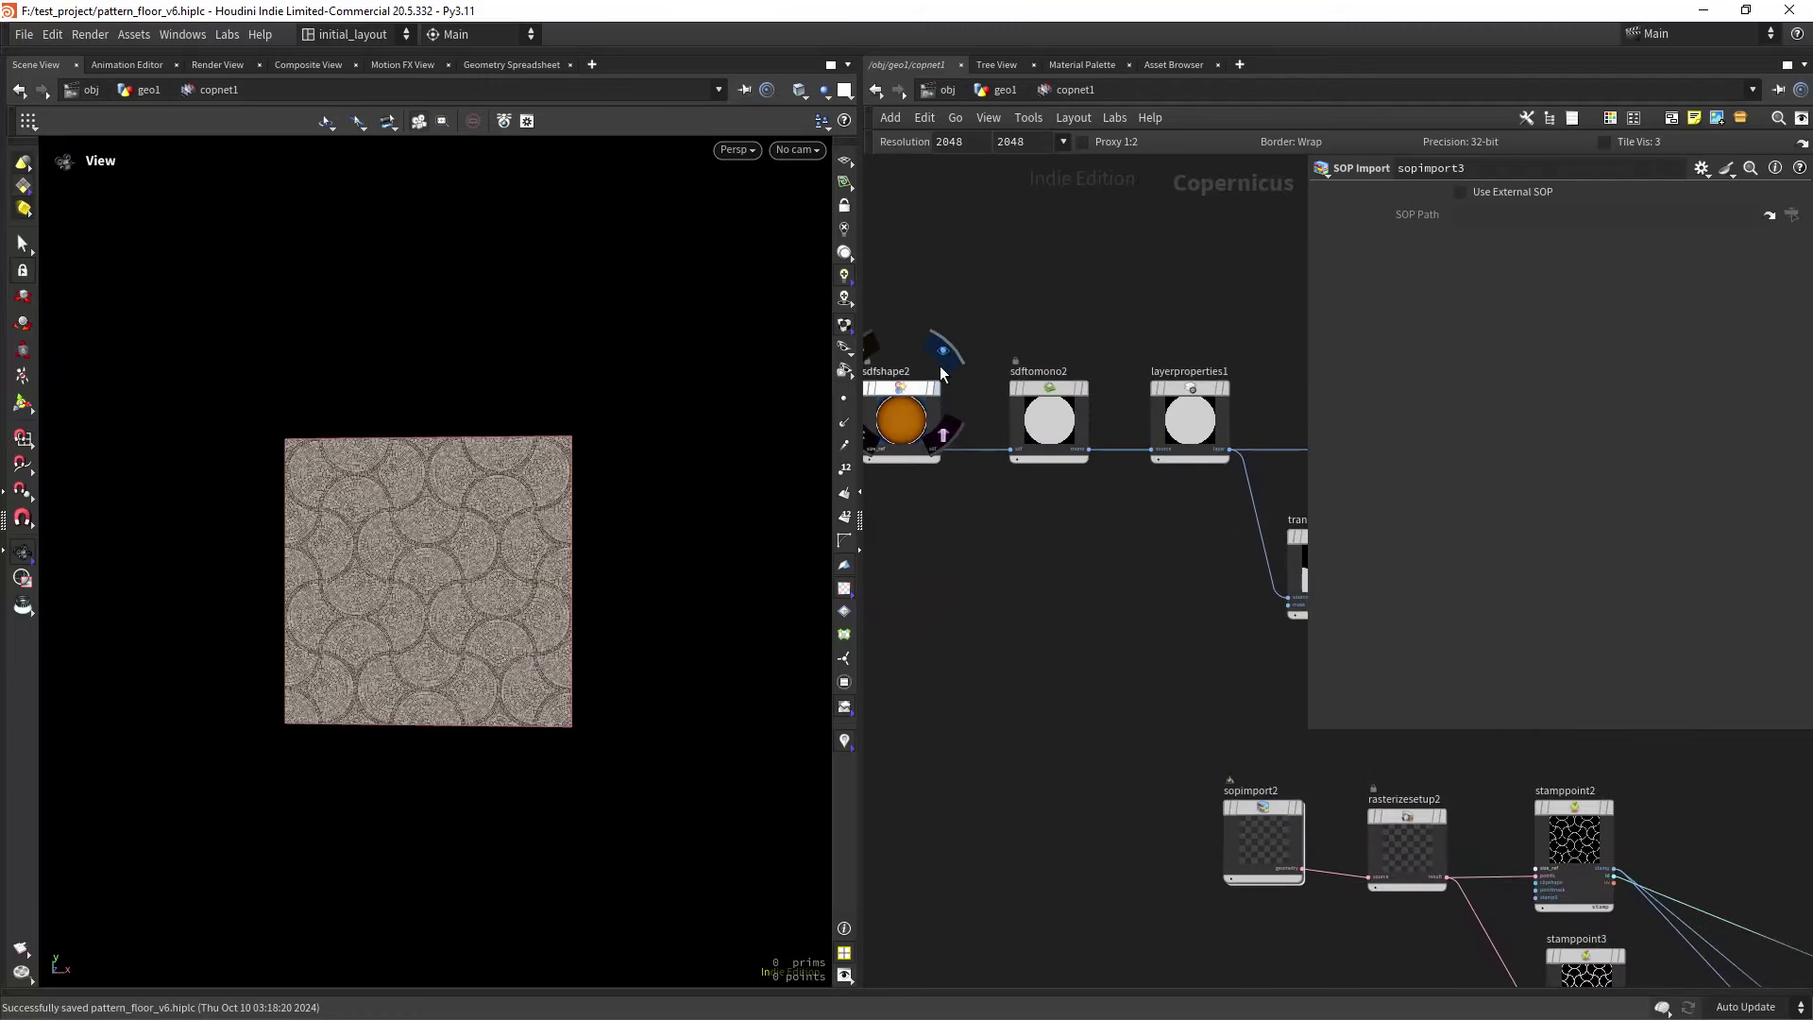
Display the results of sdfshape2, sdftomono2 and layerproperties1 in turn, and show the parameters of layerproperties1.
left_click(941, 362)
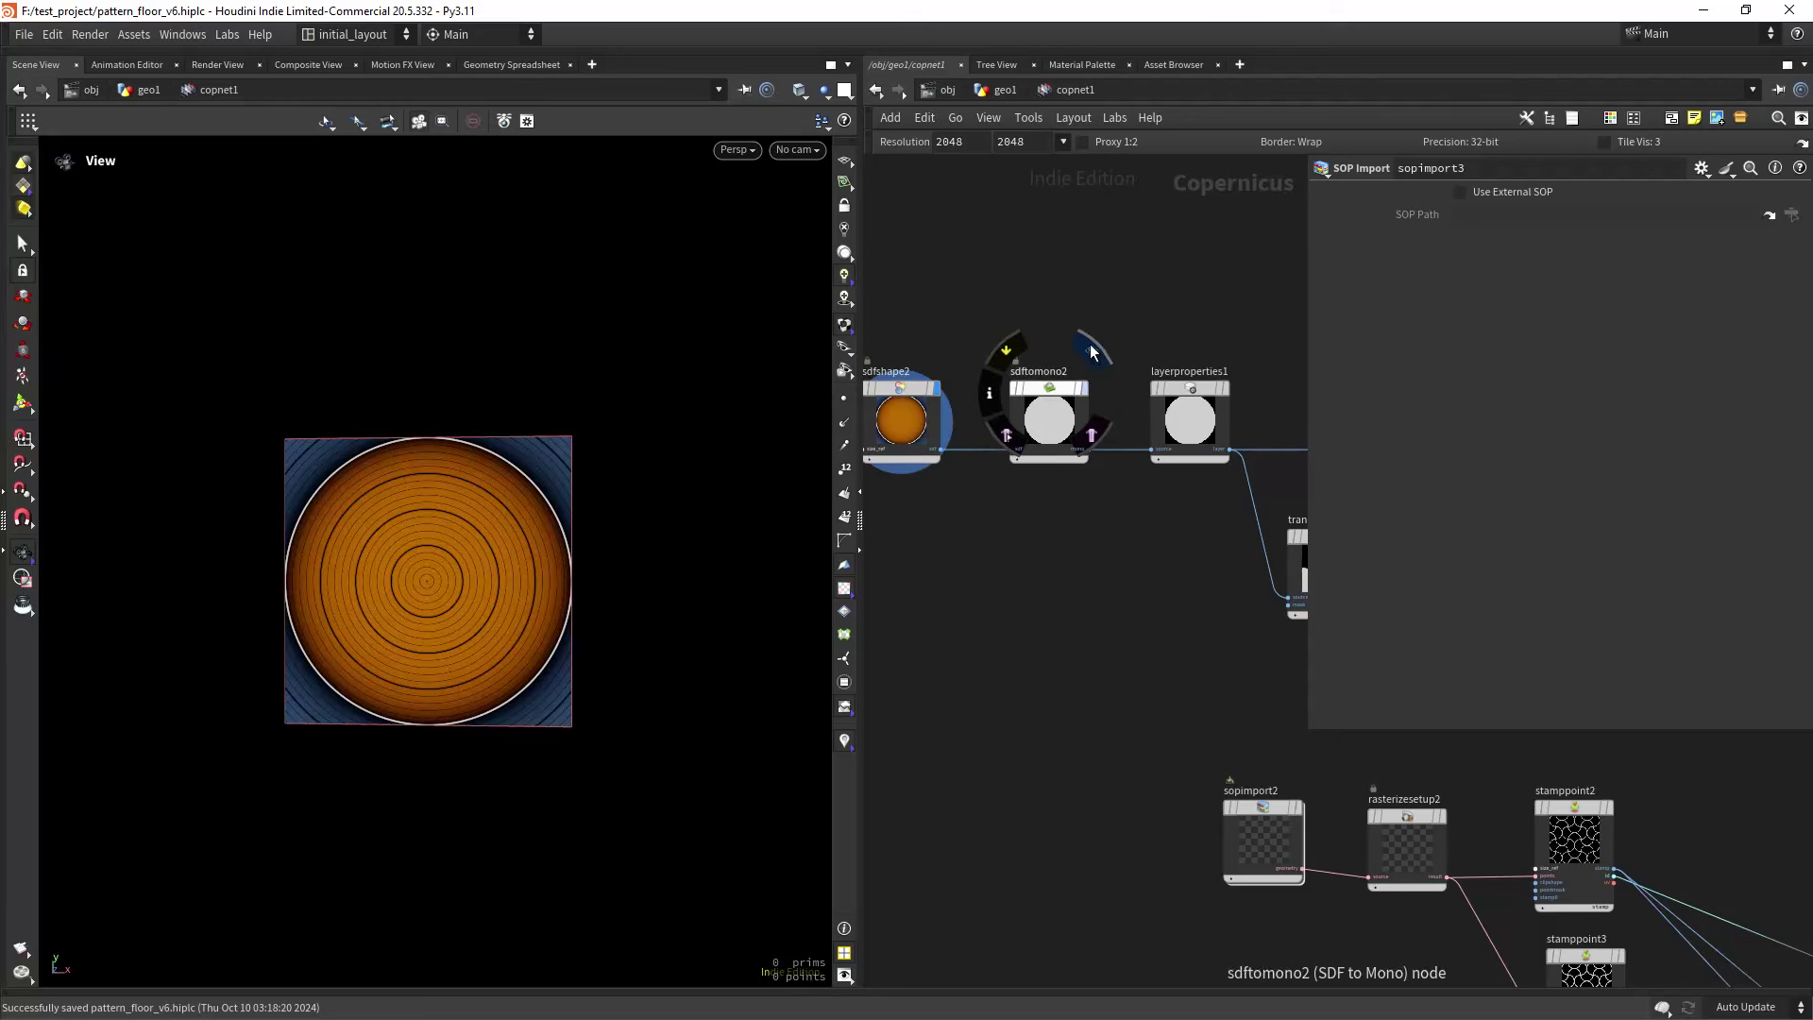
left_click(1091, 352)
middle_click_drag(1093, 554, 972, 582)
left_click(1111, 378)
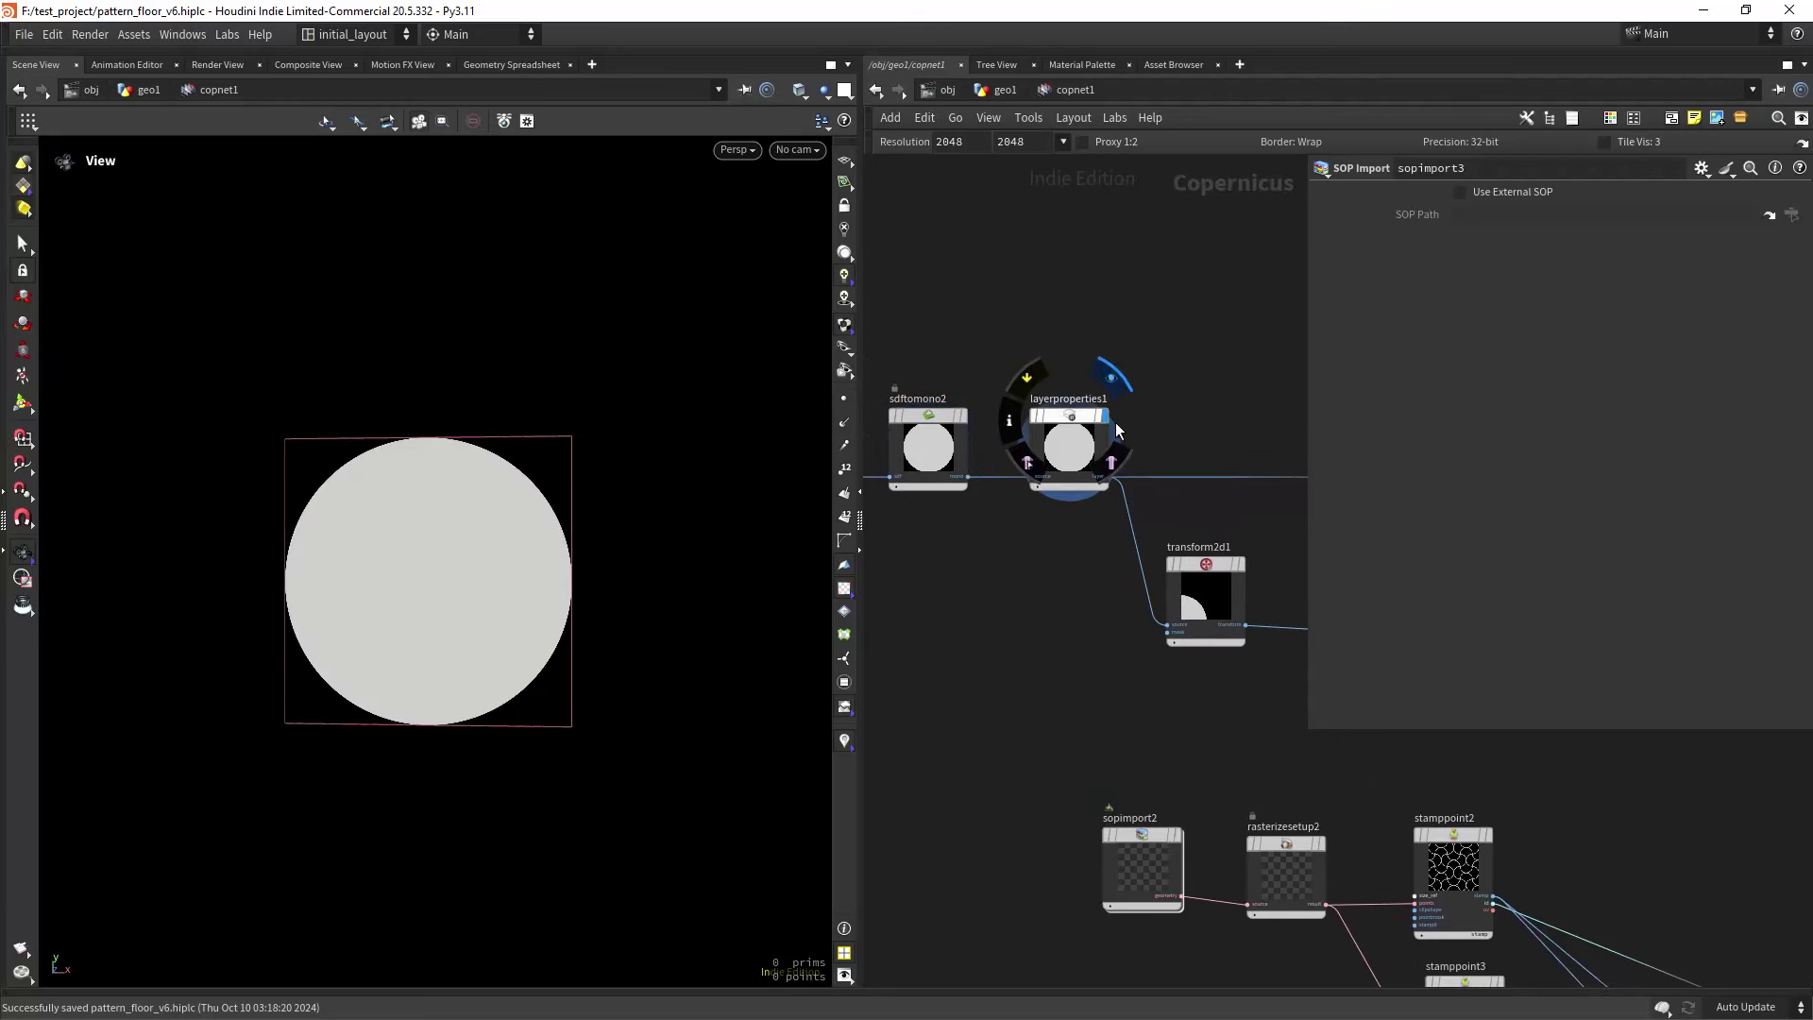
middle_click_drag(1092, 586, 1014, 593)
left_click(992, 453)
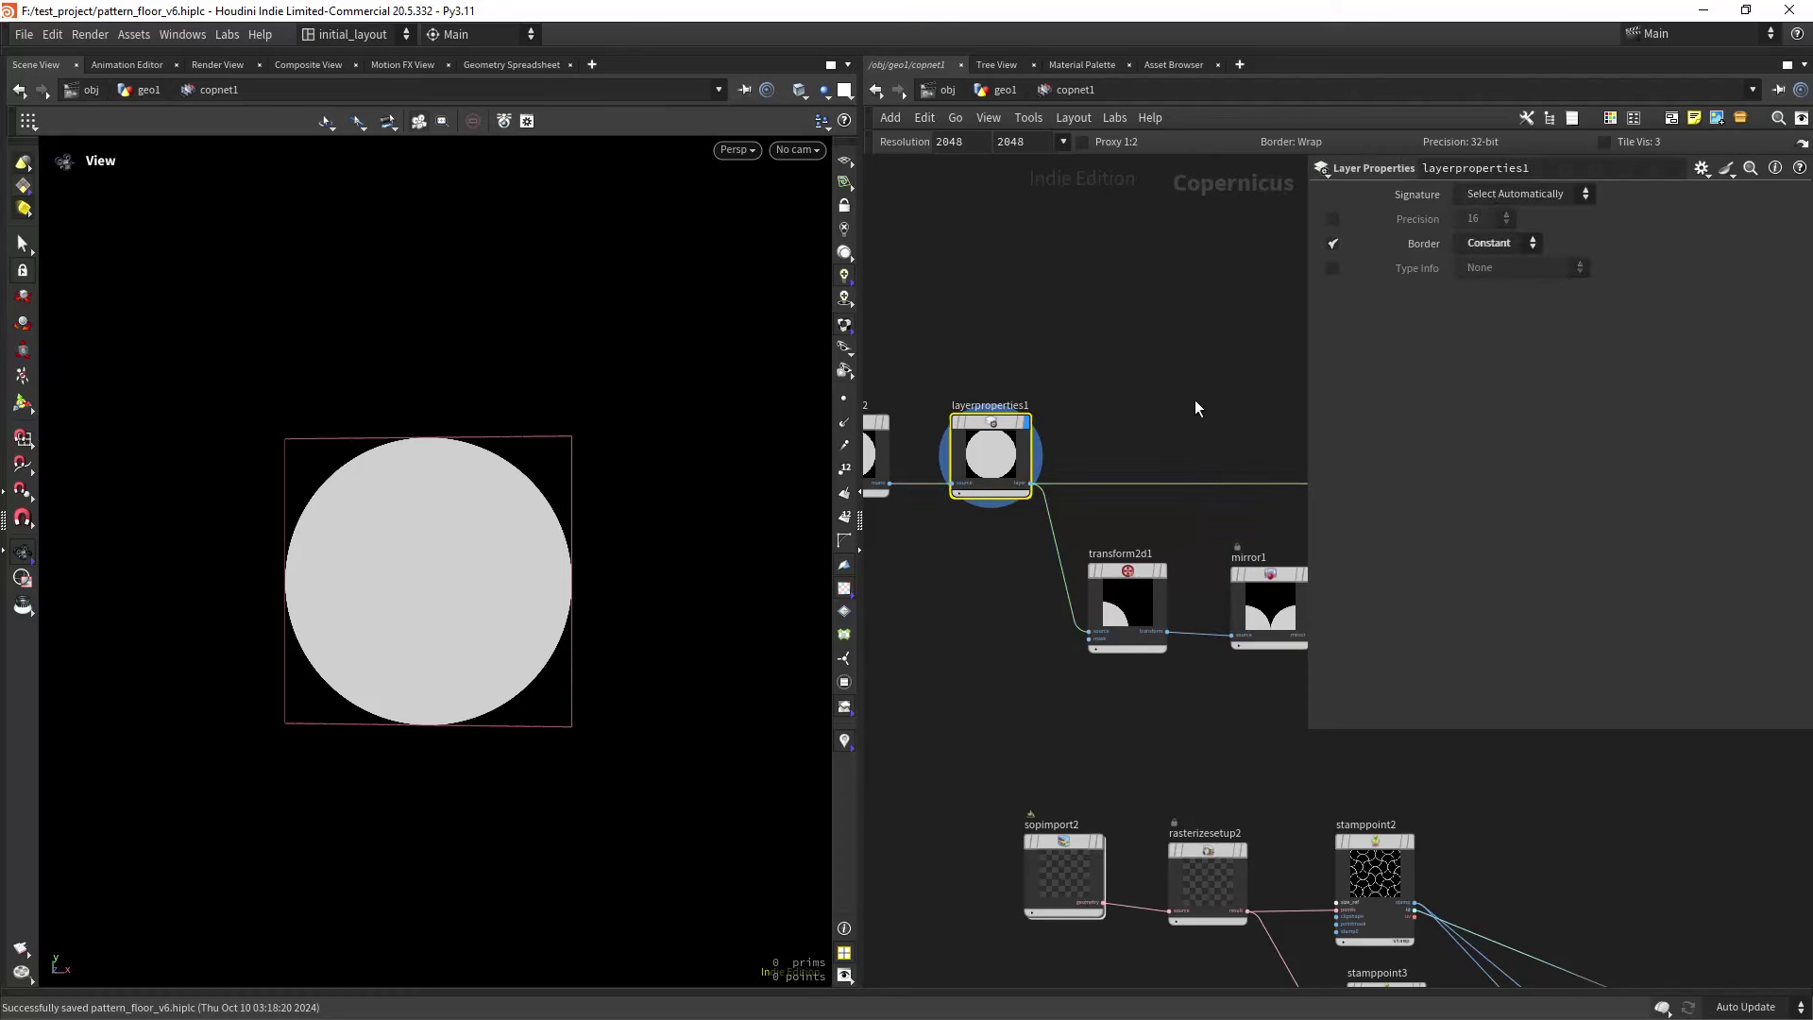
Follow the lower branch of the shape chain, displaying the results of transform2d1, mirror1 and invert1 in turn.
middle_click_drag(1197, 408, 1080, 392)
middle_click_drag(1127, 518, 983, 508)
mouse_move(992, 550)
left_click(1016, 517)
left_click(1055, 554)
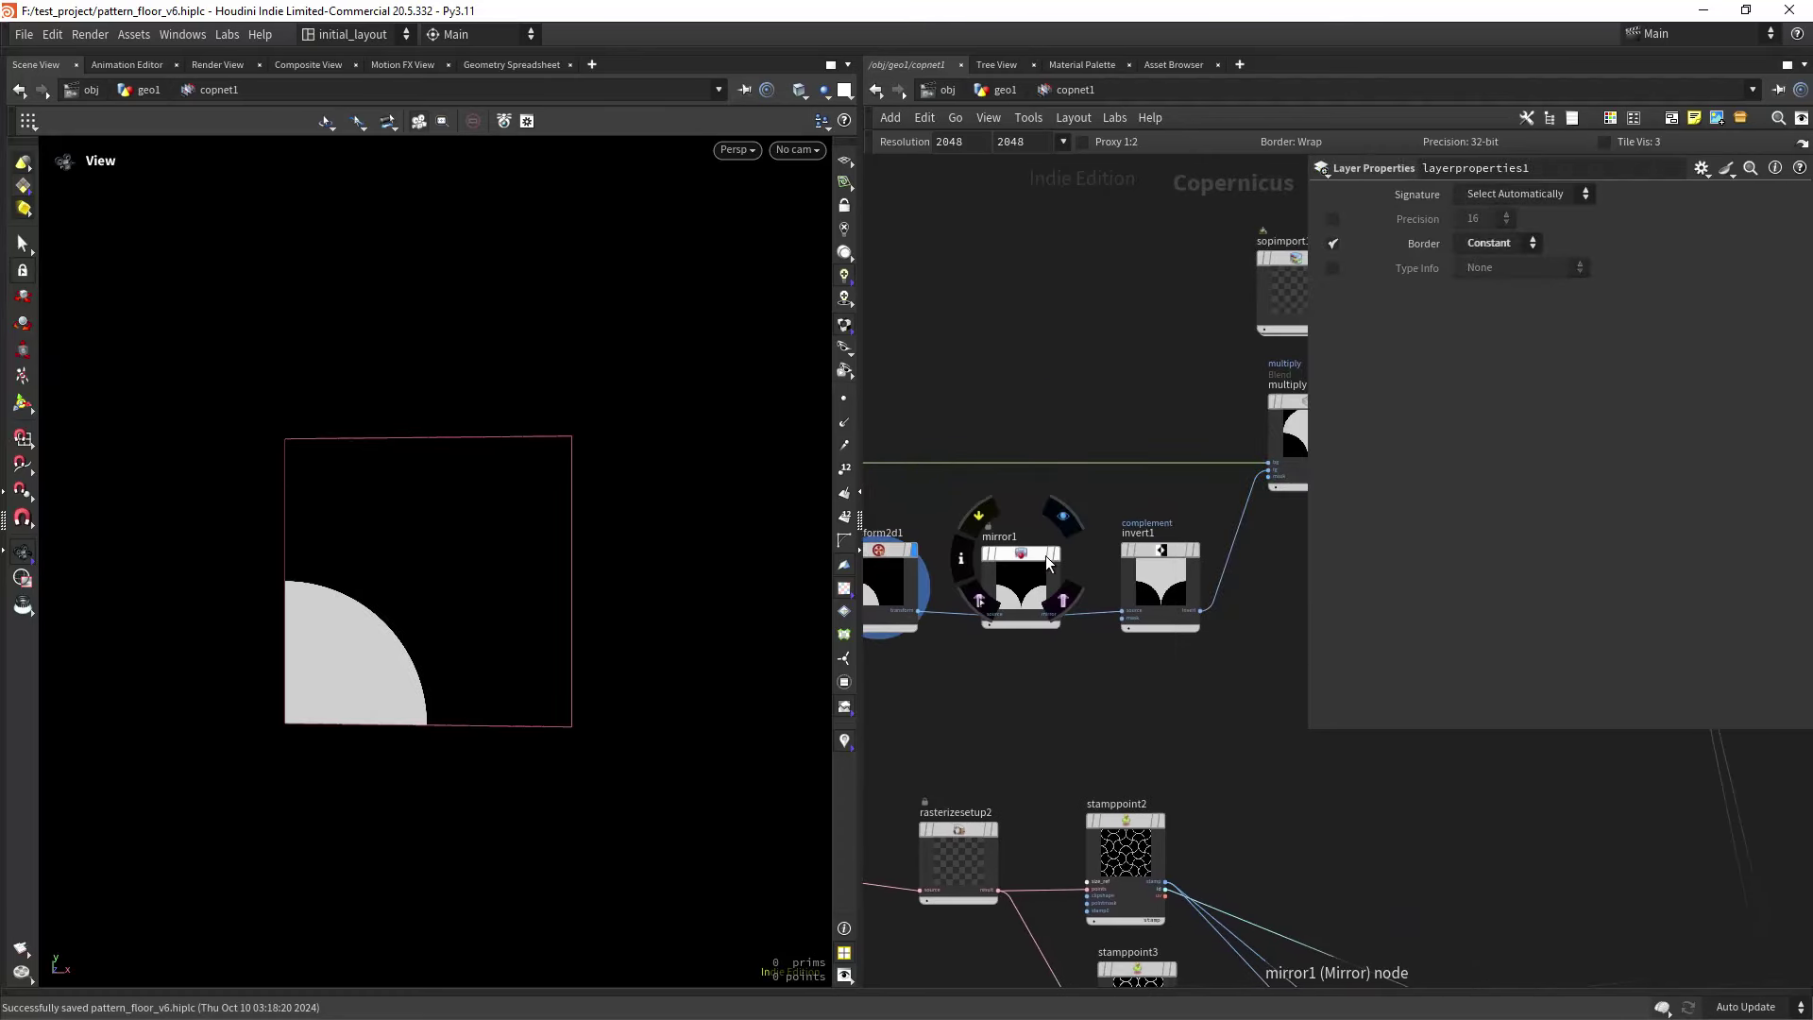
middle_click_drag(1096, 526, 947, 532)
left_click(1049, 555)
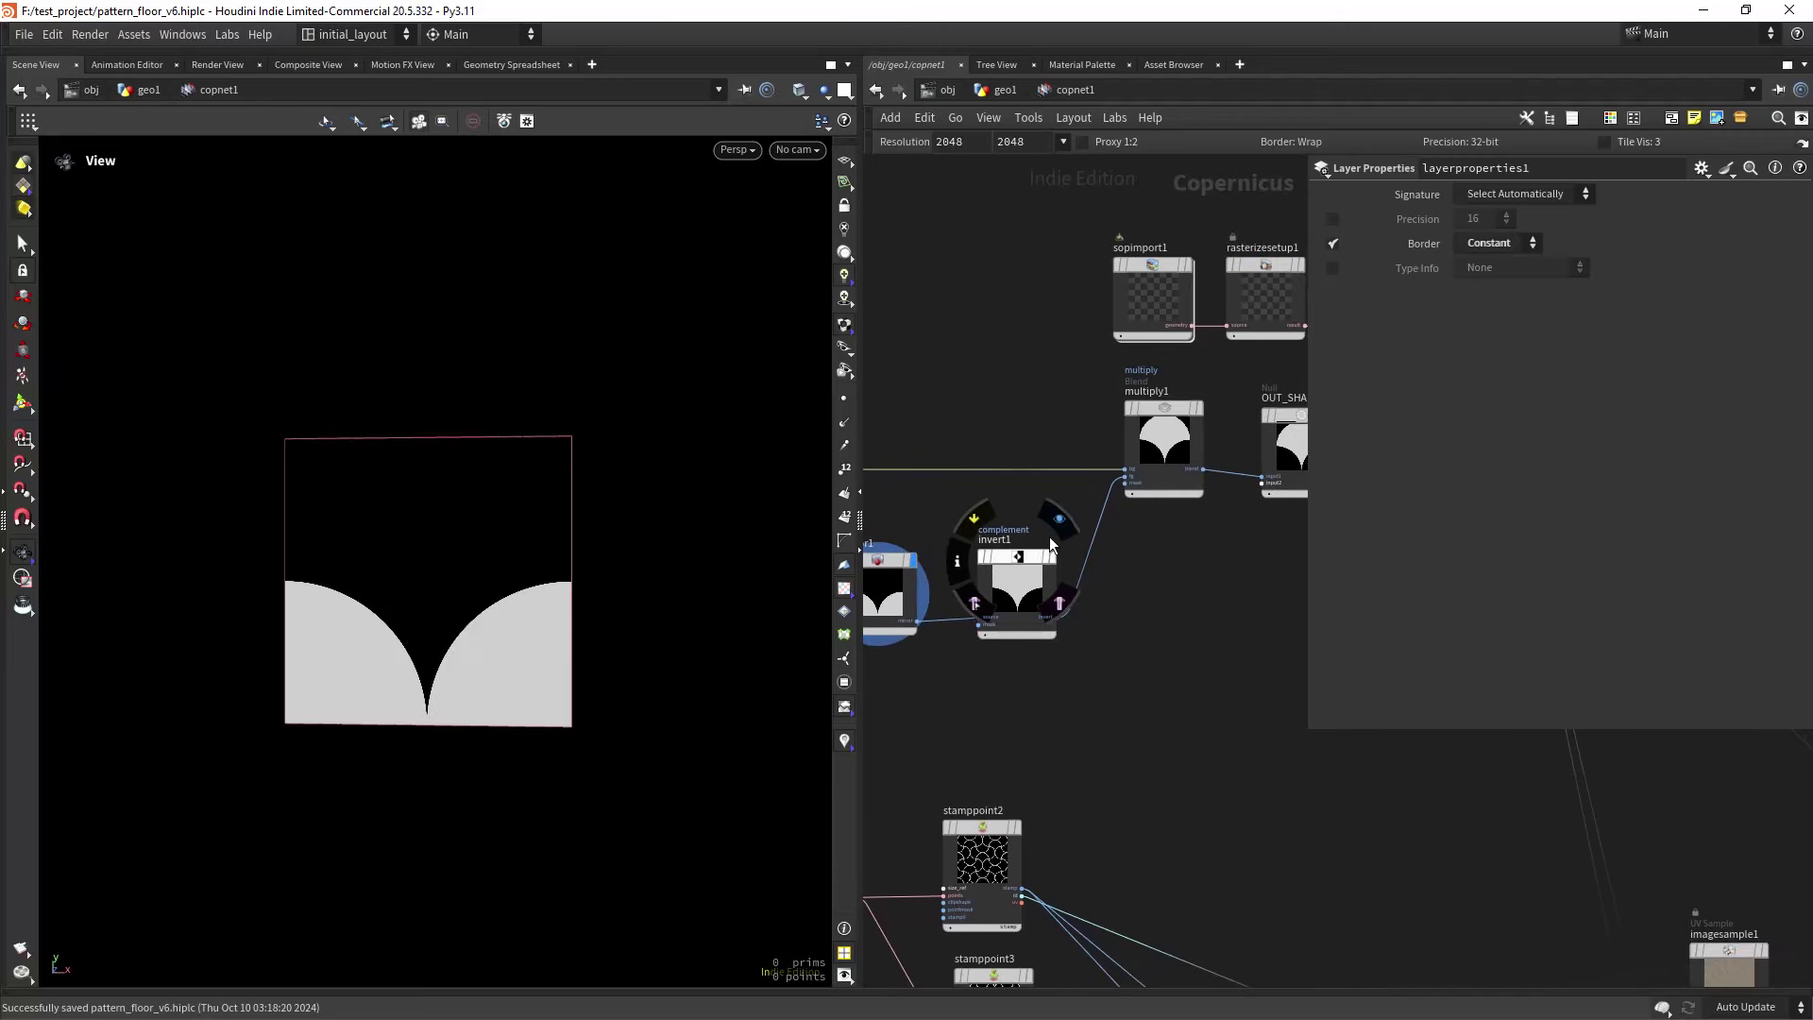
Display the combined scale shape at multiply1, examine it up close, and display the OUT_SHAPE node.
middle_click_drag(1170, 568, 1061, 633)
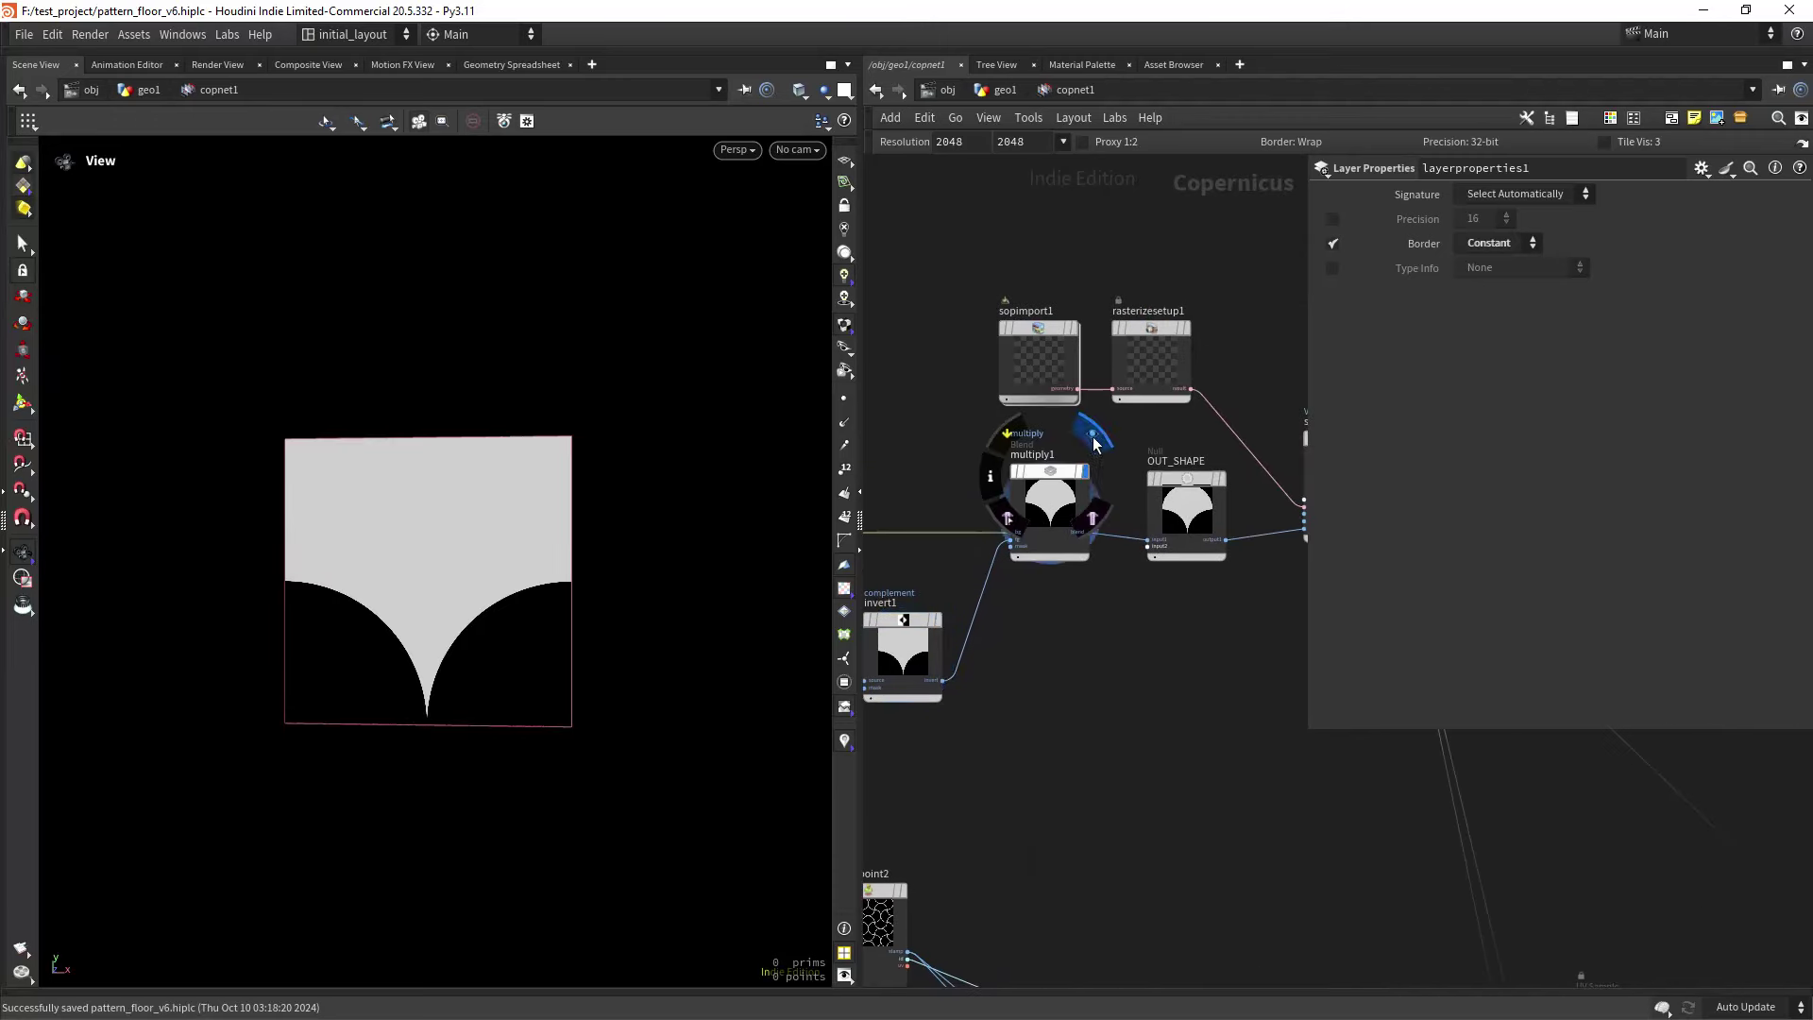
left_click(1085, 471)
left_click_drag(591, 541, 481, 570)
scroll(481, 570, "up", 2)
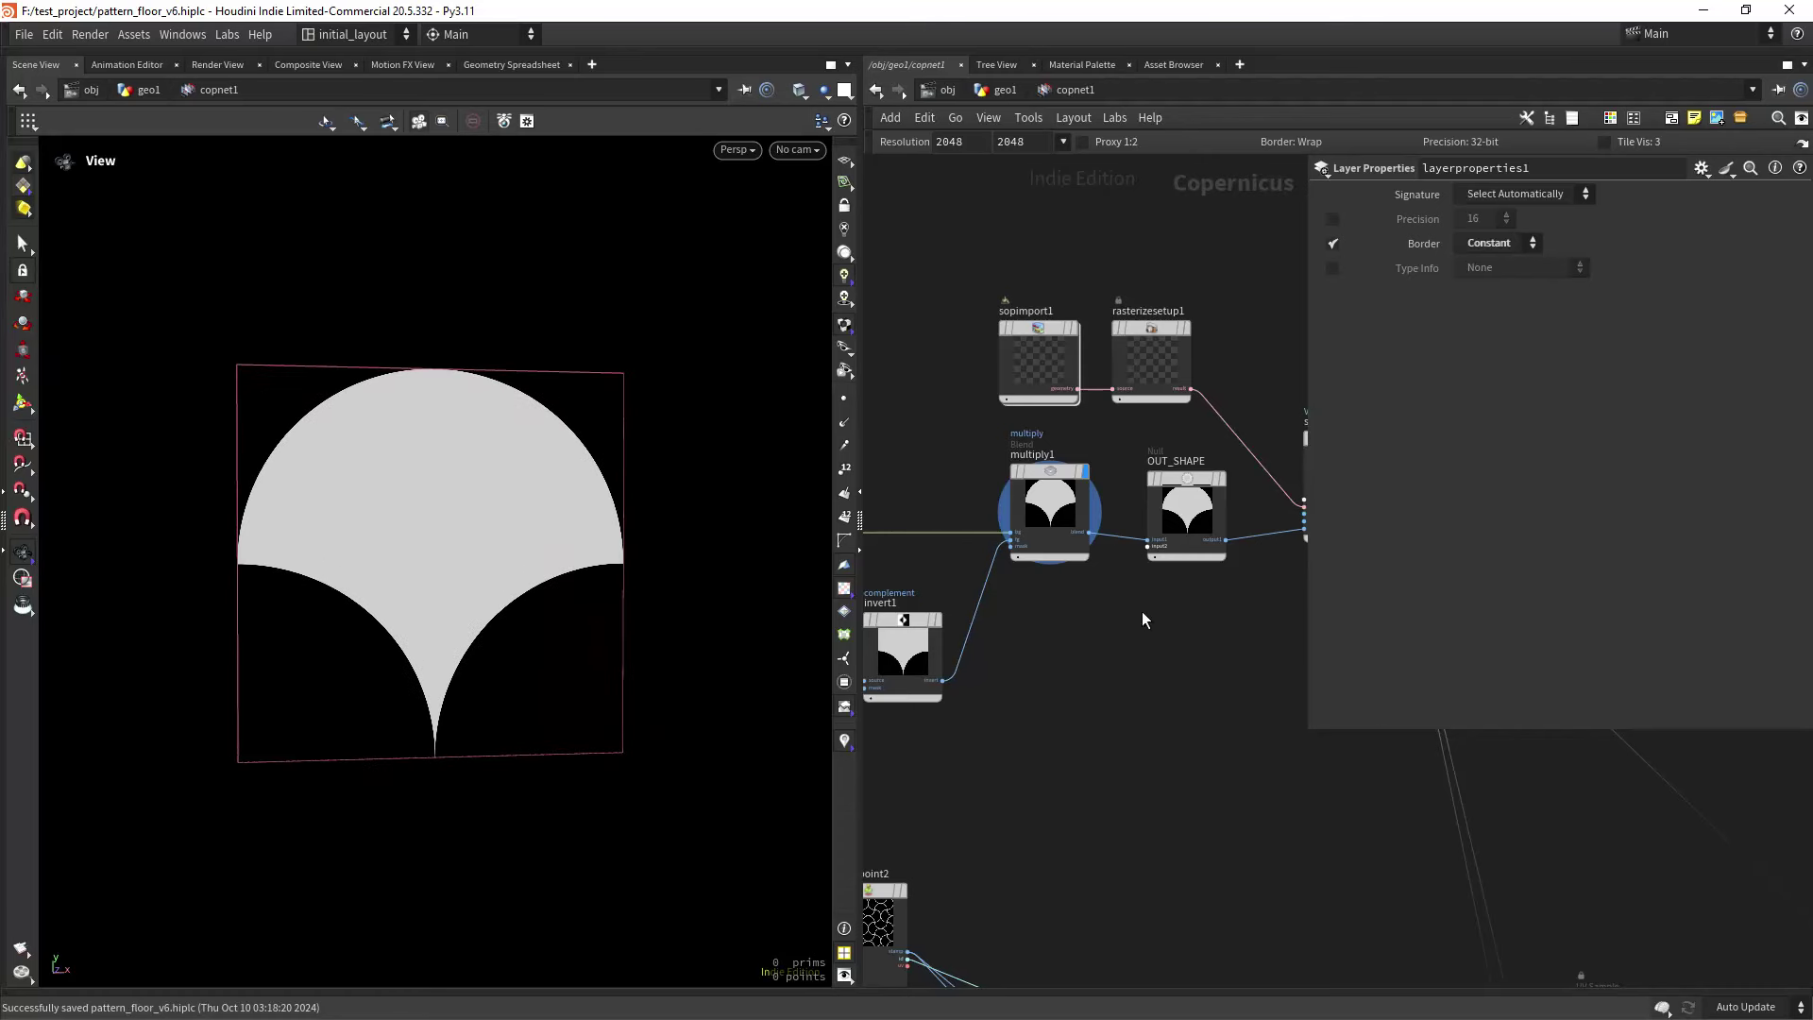
scroll(1190, 619, "down", 2)
middle_click_drag(1190, 620, 1067, 667)
left_click(1079, 522)
Display the stamppoint1 node, show its parameters, and switch its viewed output to stamp.
scroll(1046, 470, "up", 3)
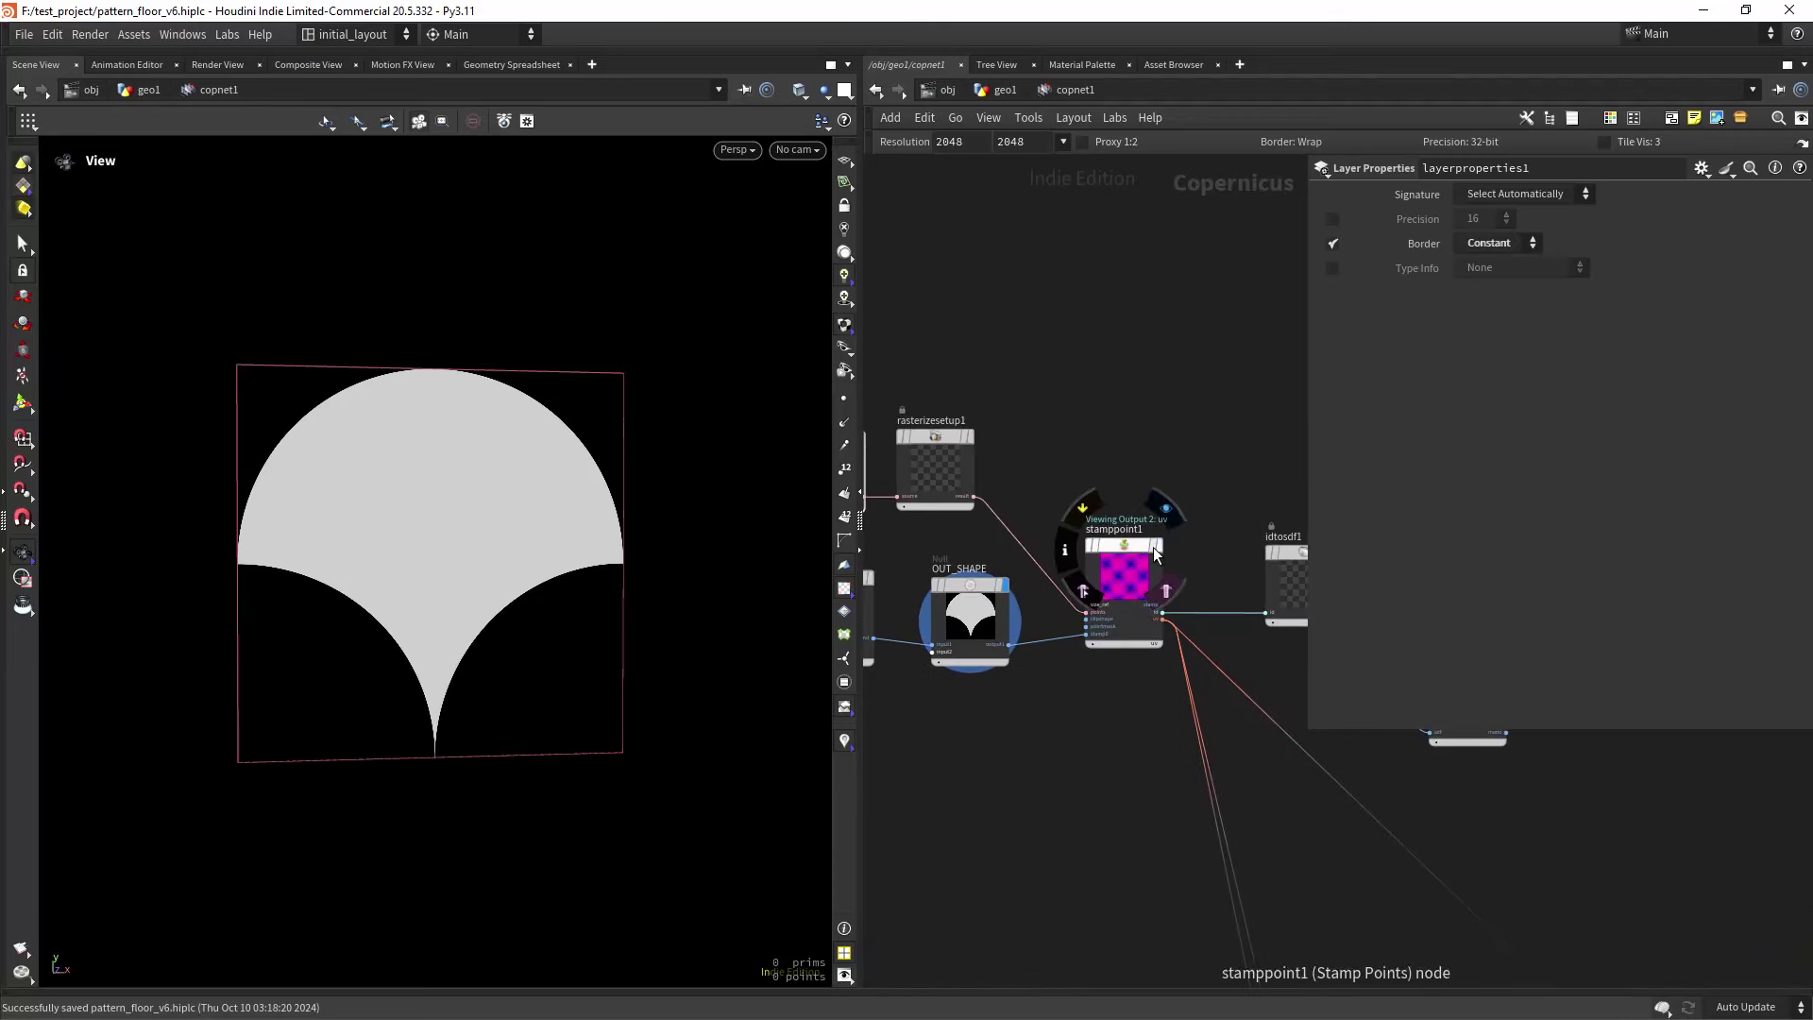
left_click(1166, 508)
left_click(1145, 649)
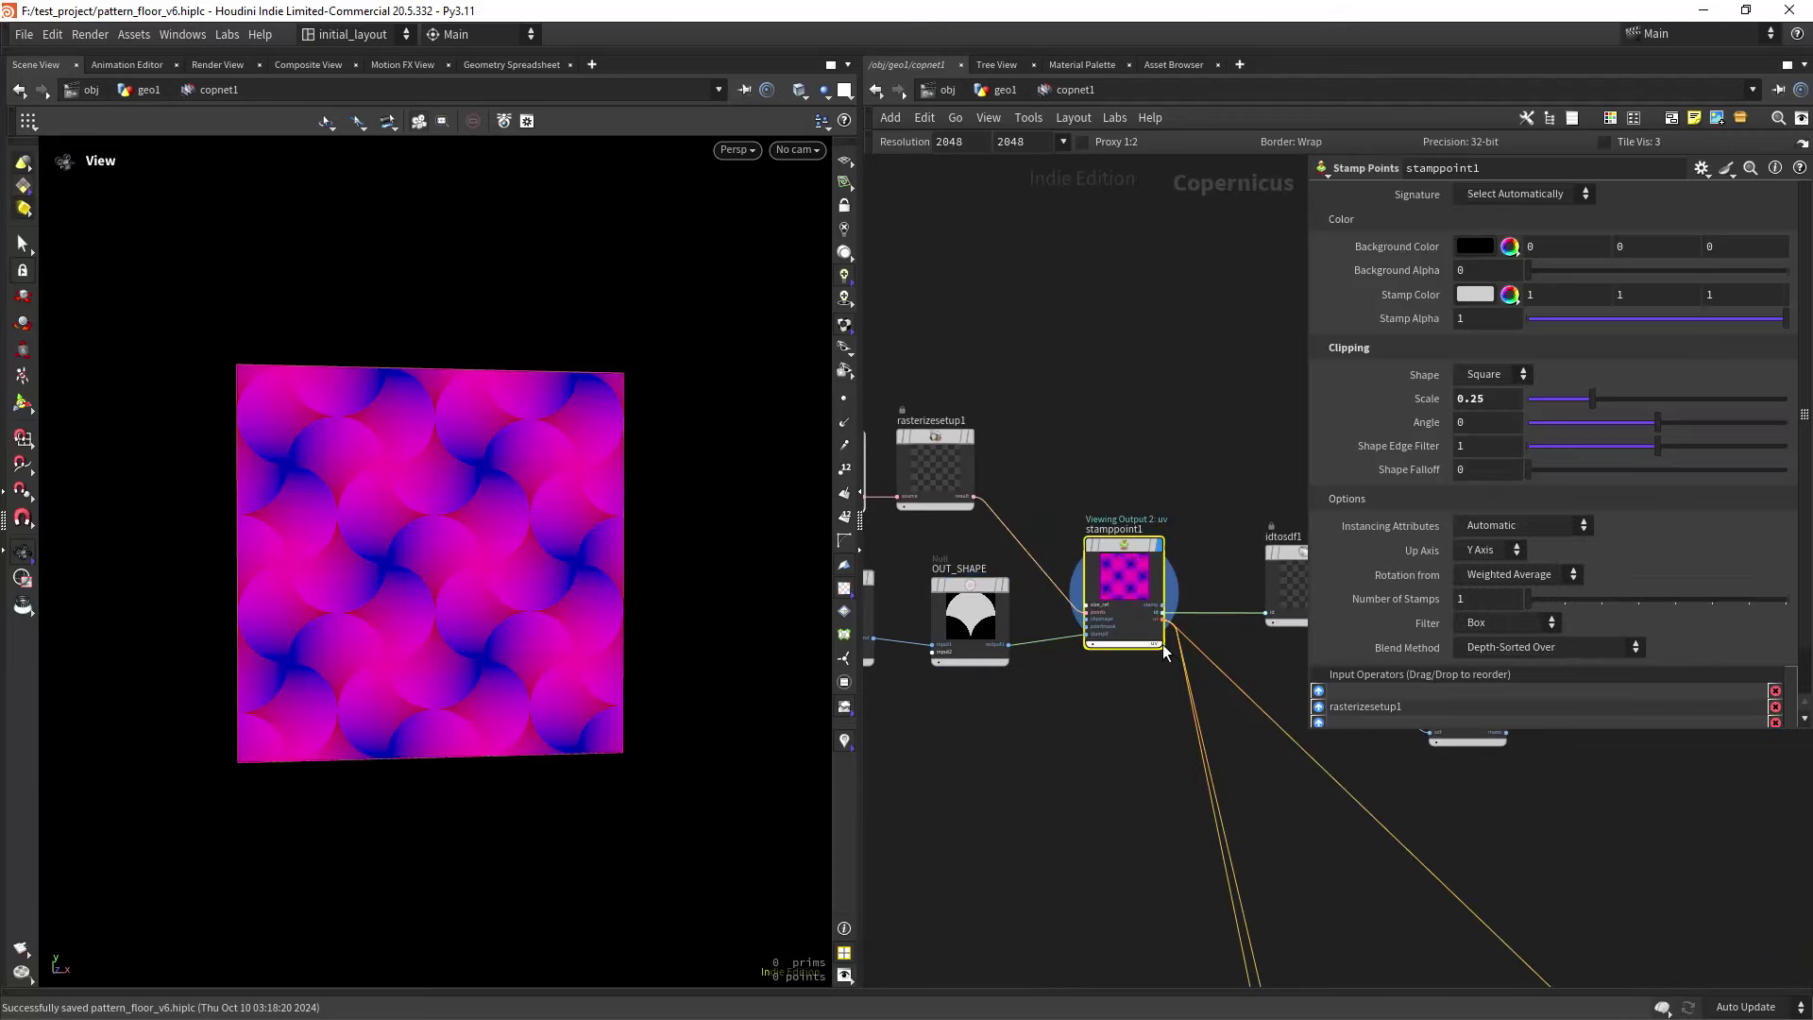
scroll(1157, 661, "up", 2)
left_click(1167, 619)
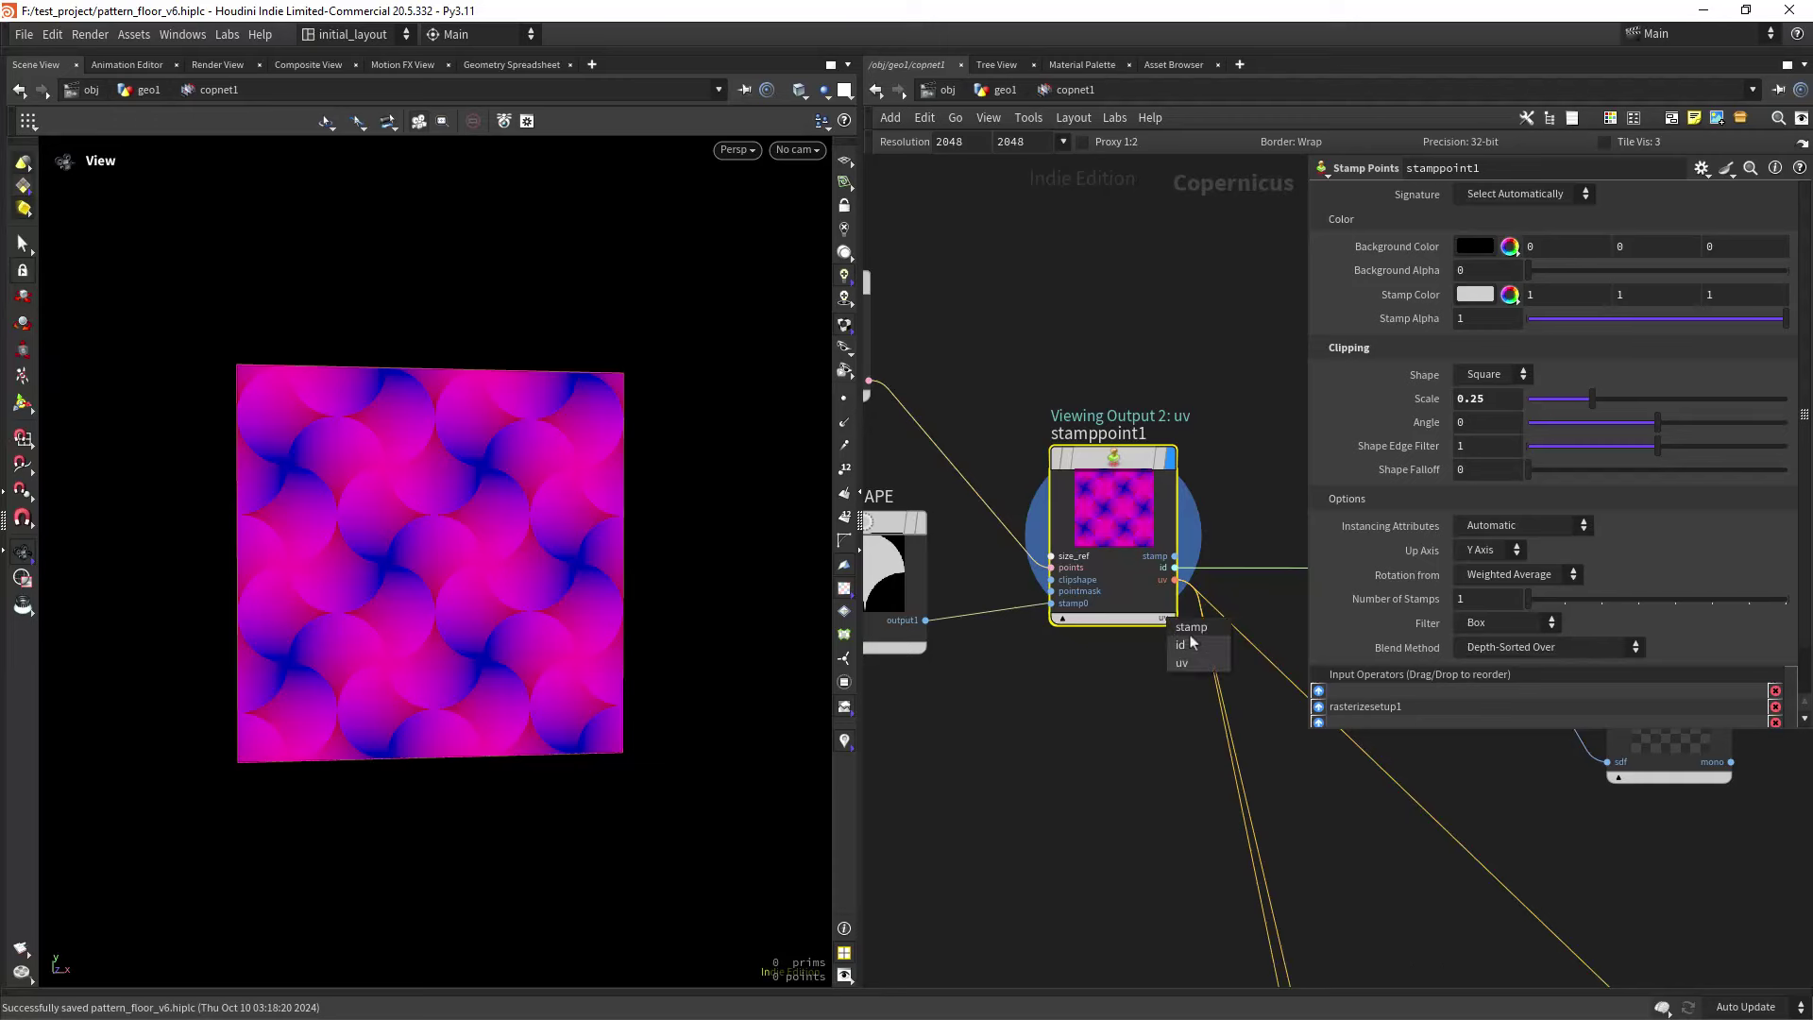
left_click(1191, 627)
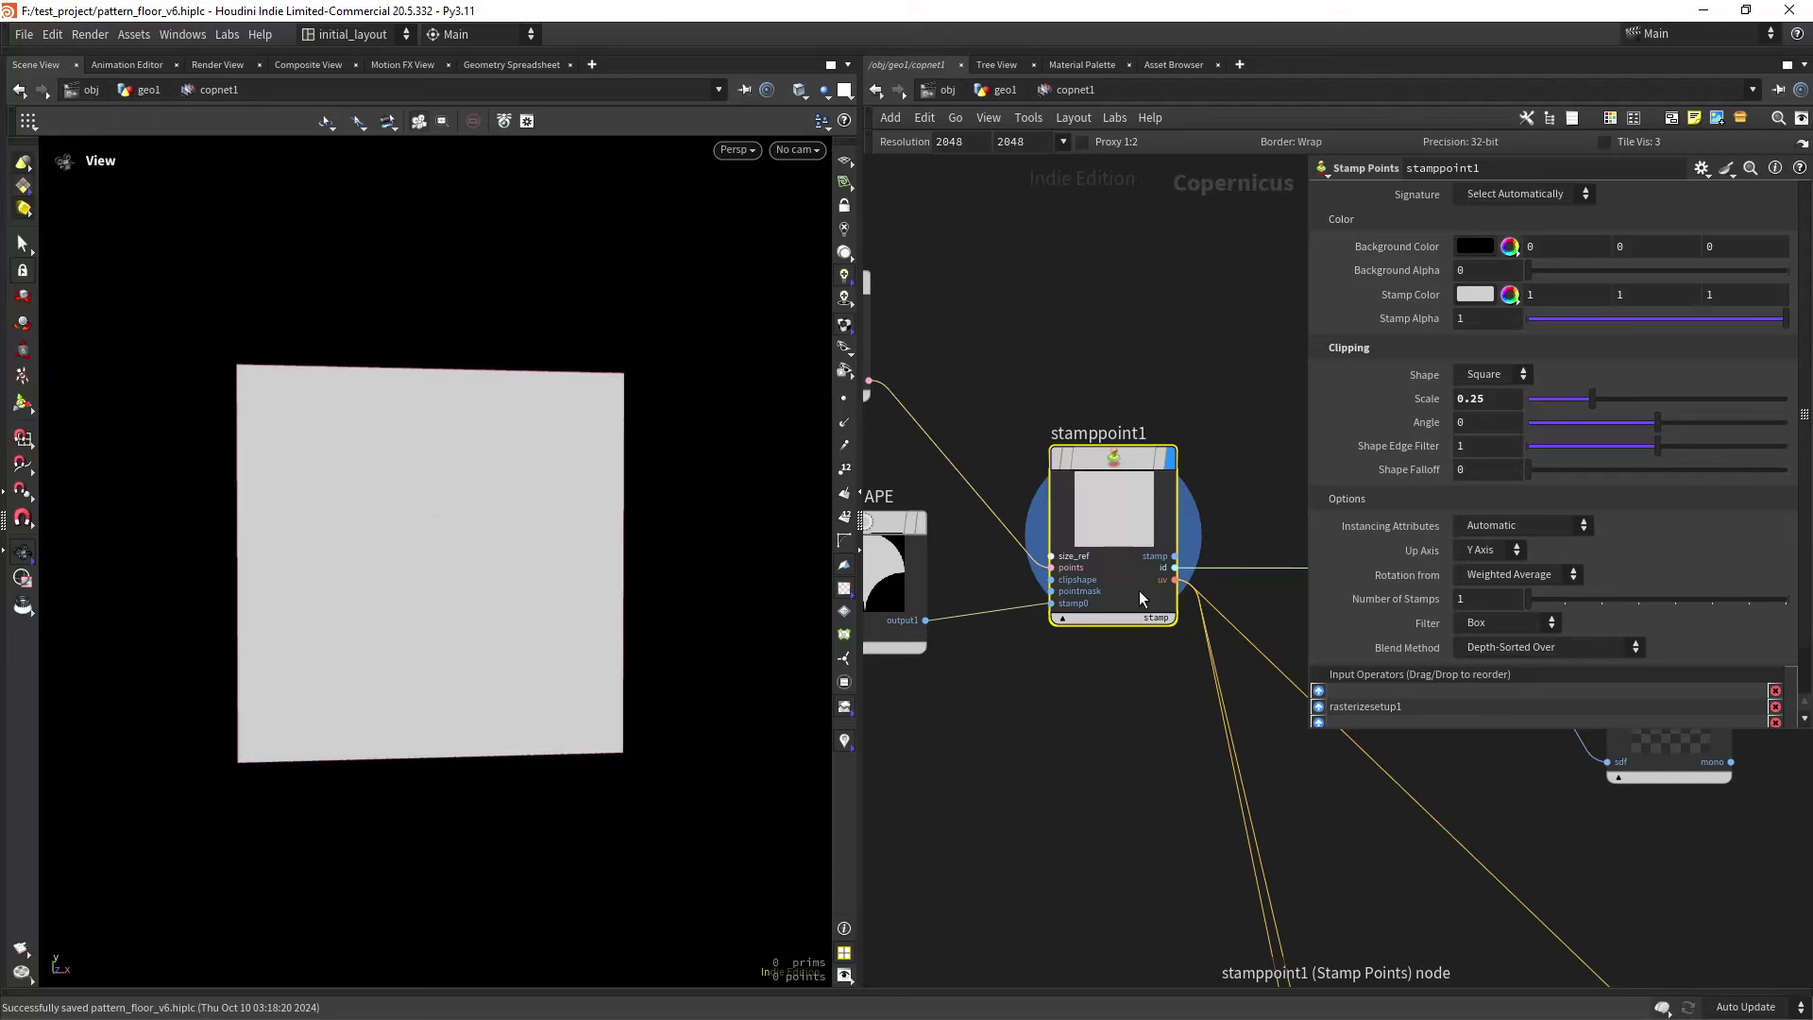
Switch the viewed output of stamppoint1 to id.
scroll(1166, 689, "down", 2)
scroll(1137, 712, "up", 2)
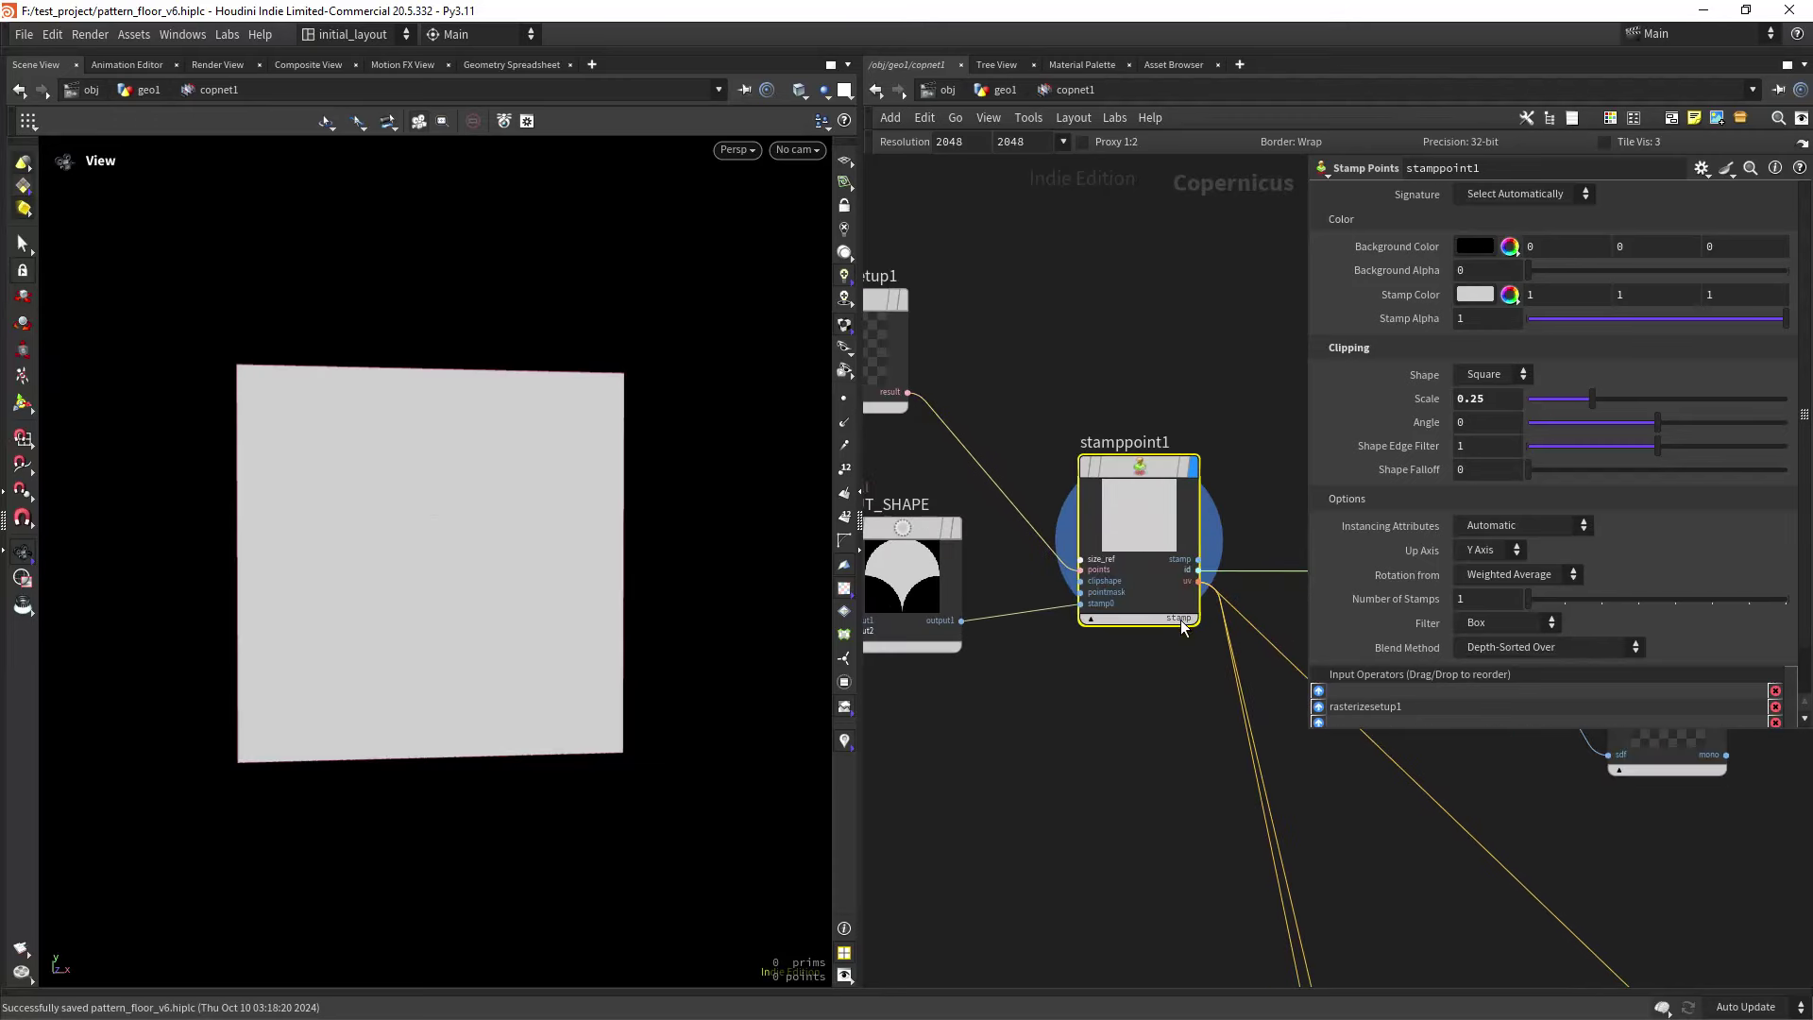
left_click(1181, 620)
left_click(1200, 650)
Examine the coloured id pattern up close and as a tiled preview, and switch the tiled preview off.
right_click_drag(637, 688, 587, 666)
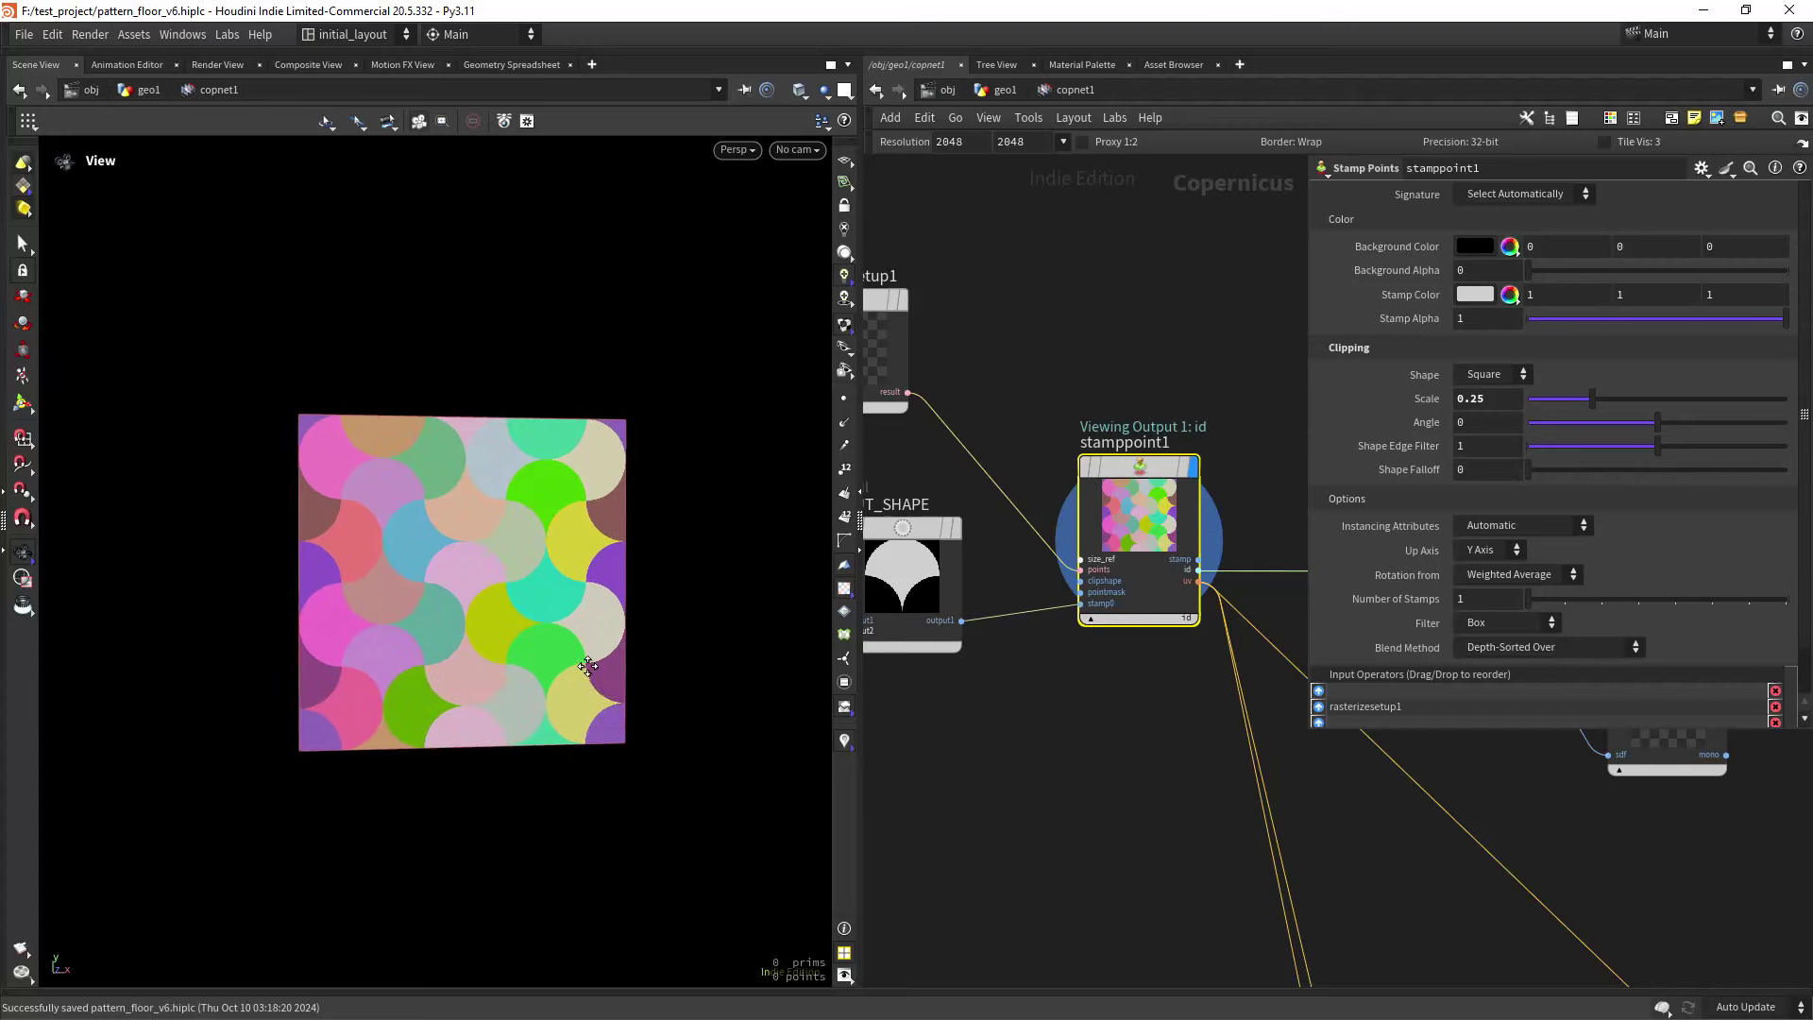
left_click_drag(588, 666, 530, 591)
right_click_drag(530, 591, 542, 570)
middle_click_drag(542, 571, 531, 616)
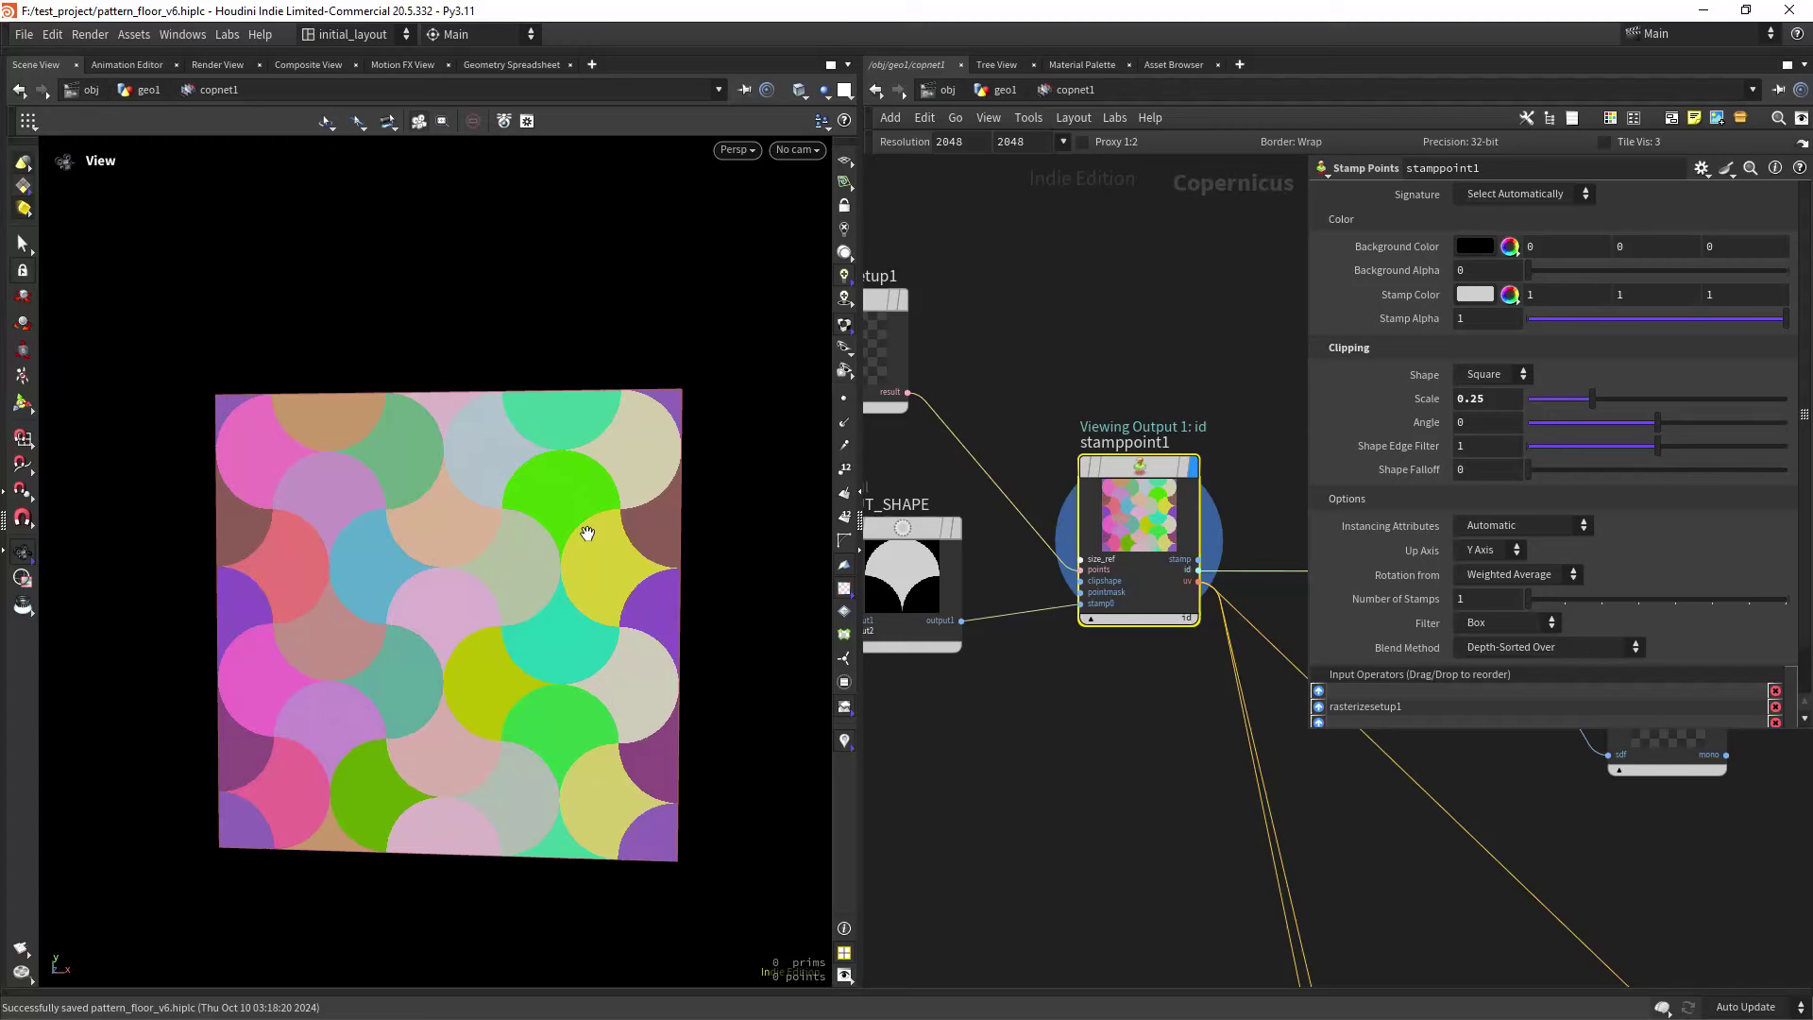
scroll(567, 528, "up", 1)
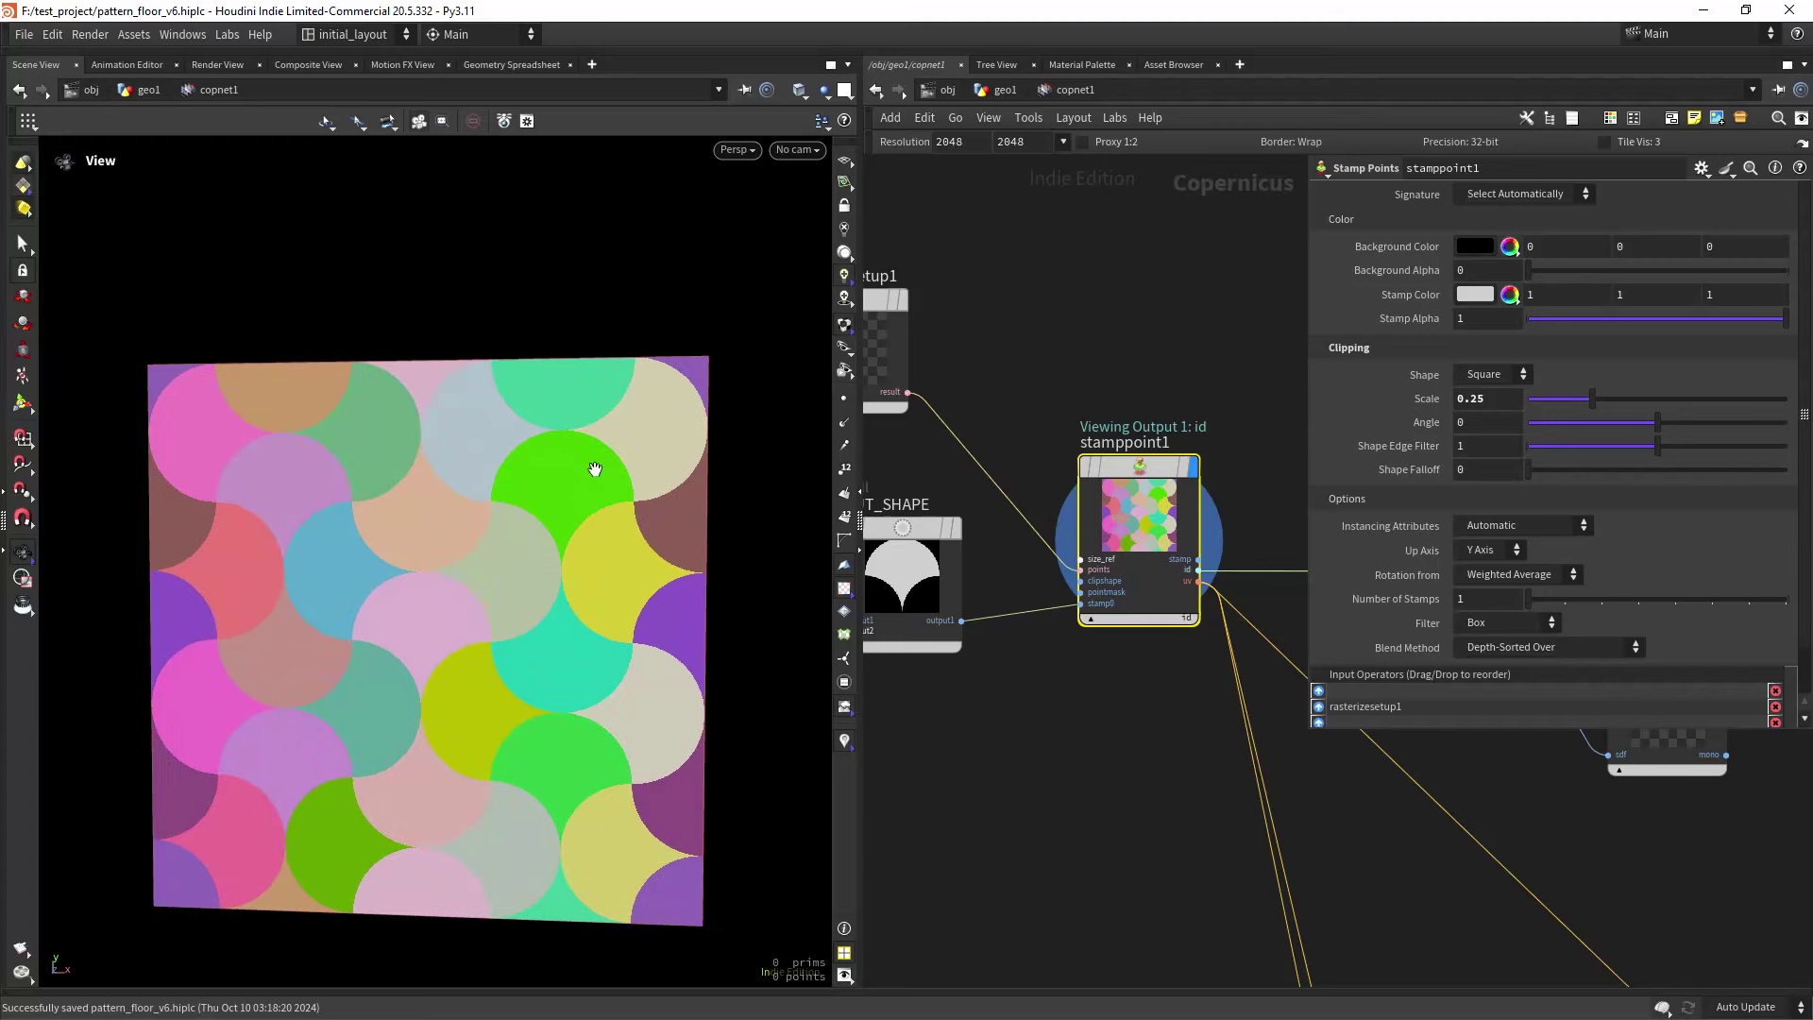
scroll(579, 566, "down", 1)
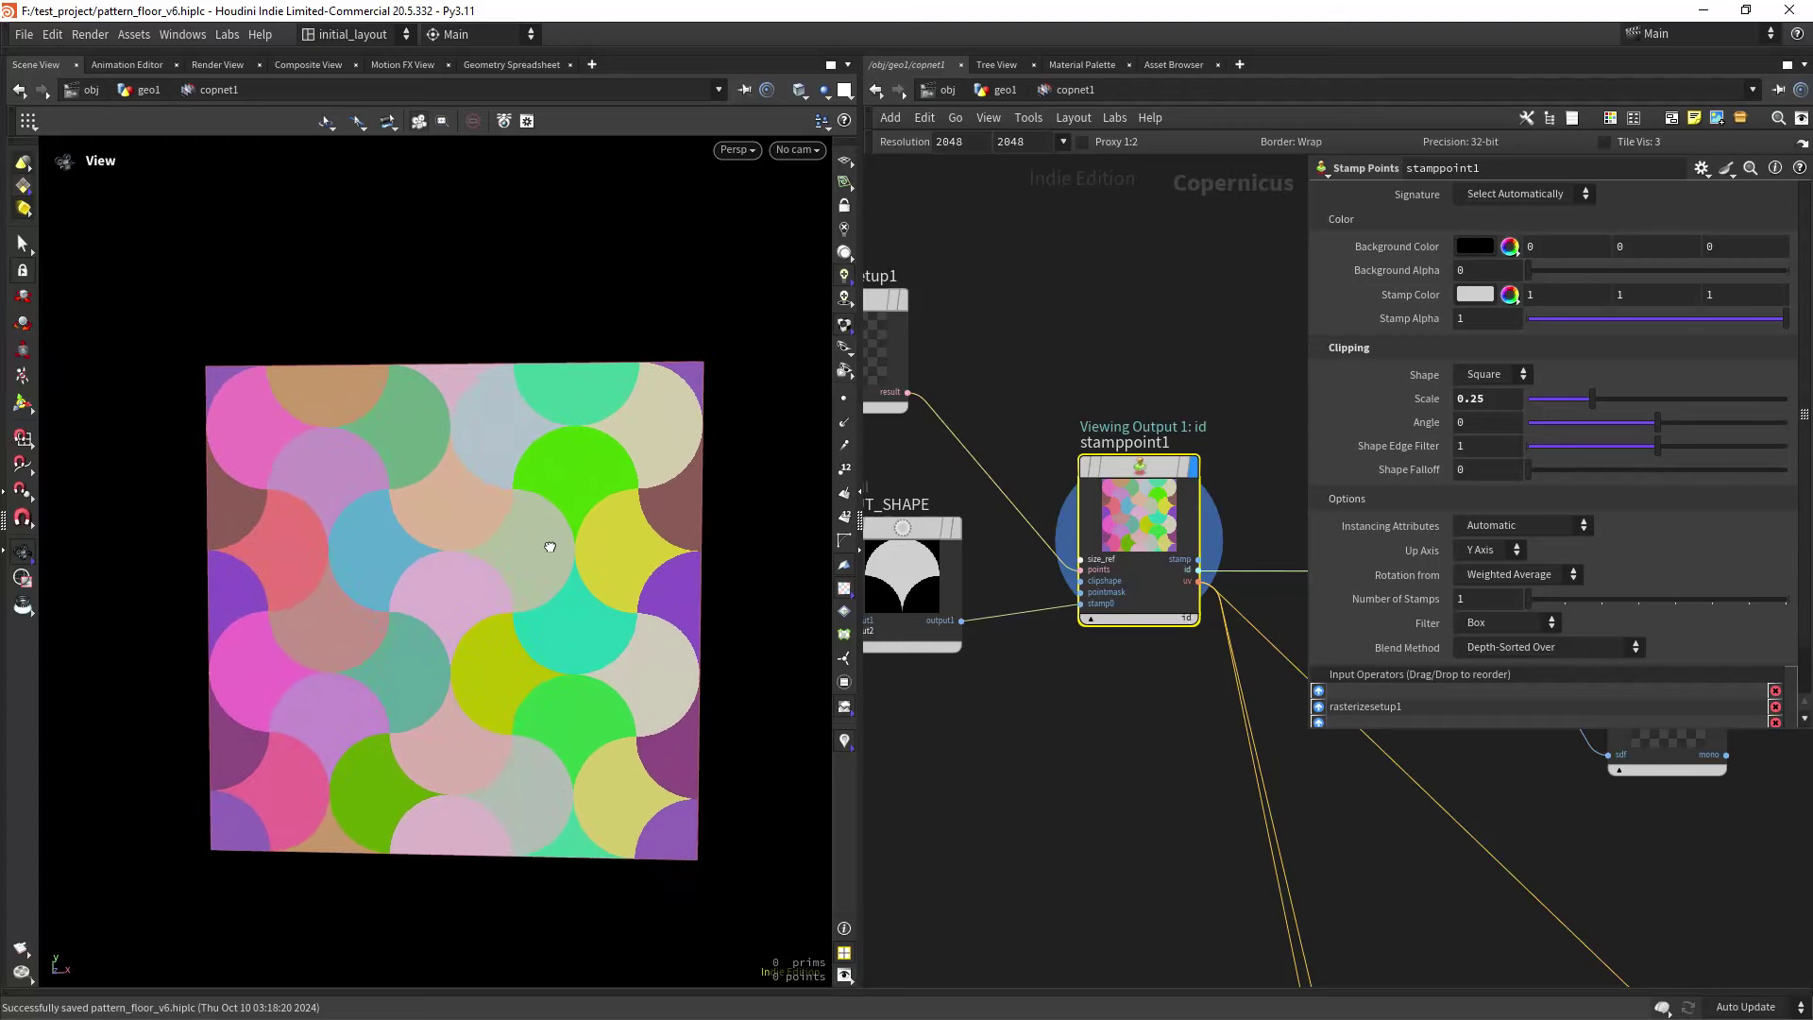
left_click(1604, 141)
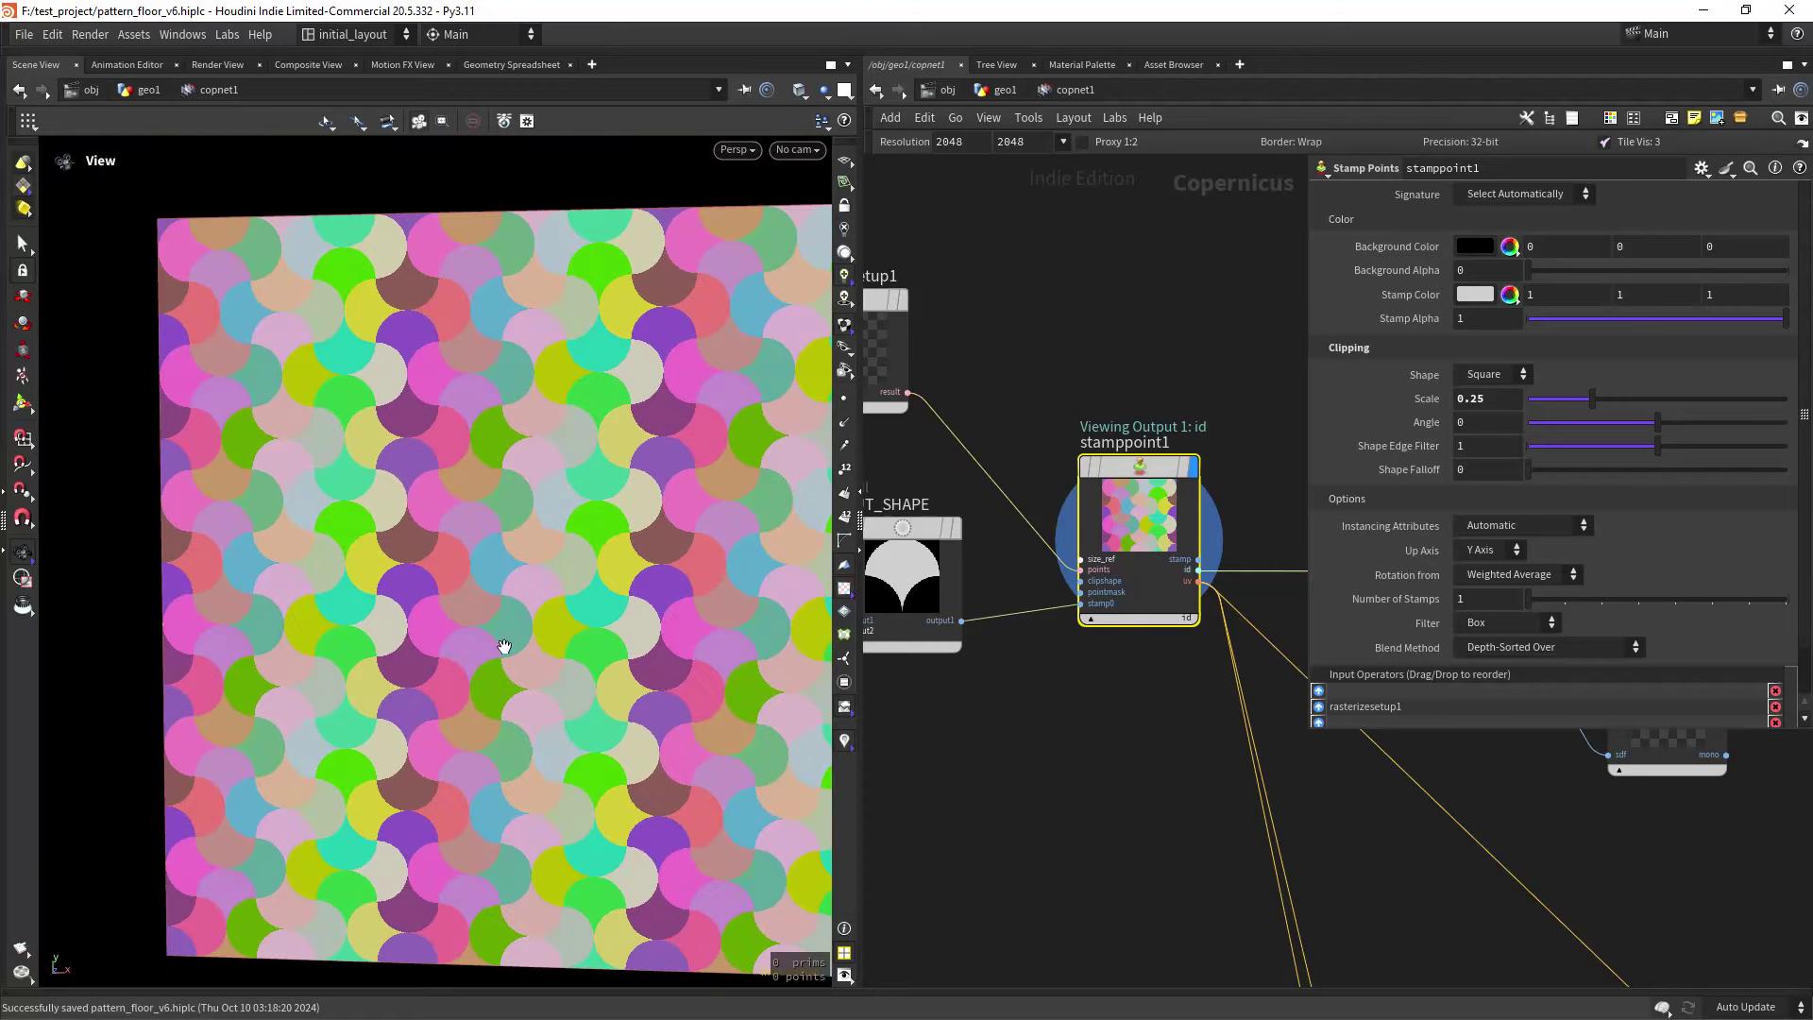
left_click(1637, 147)
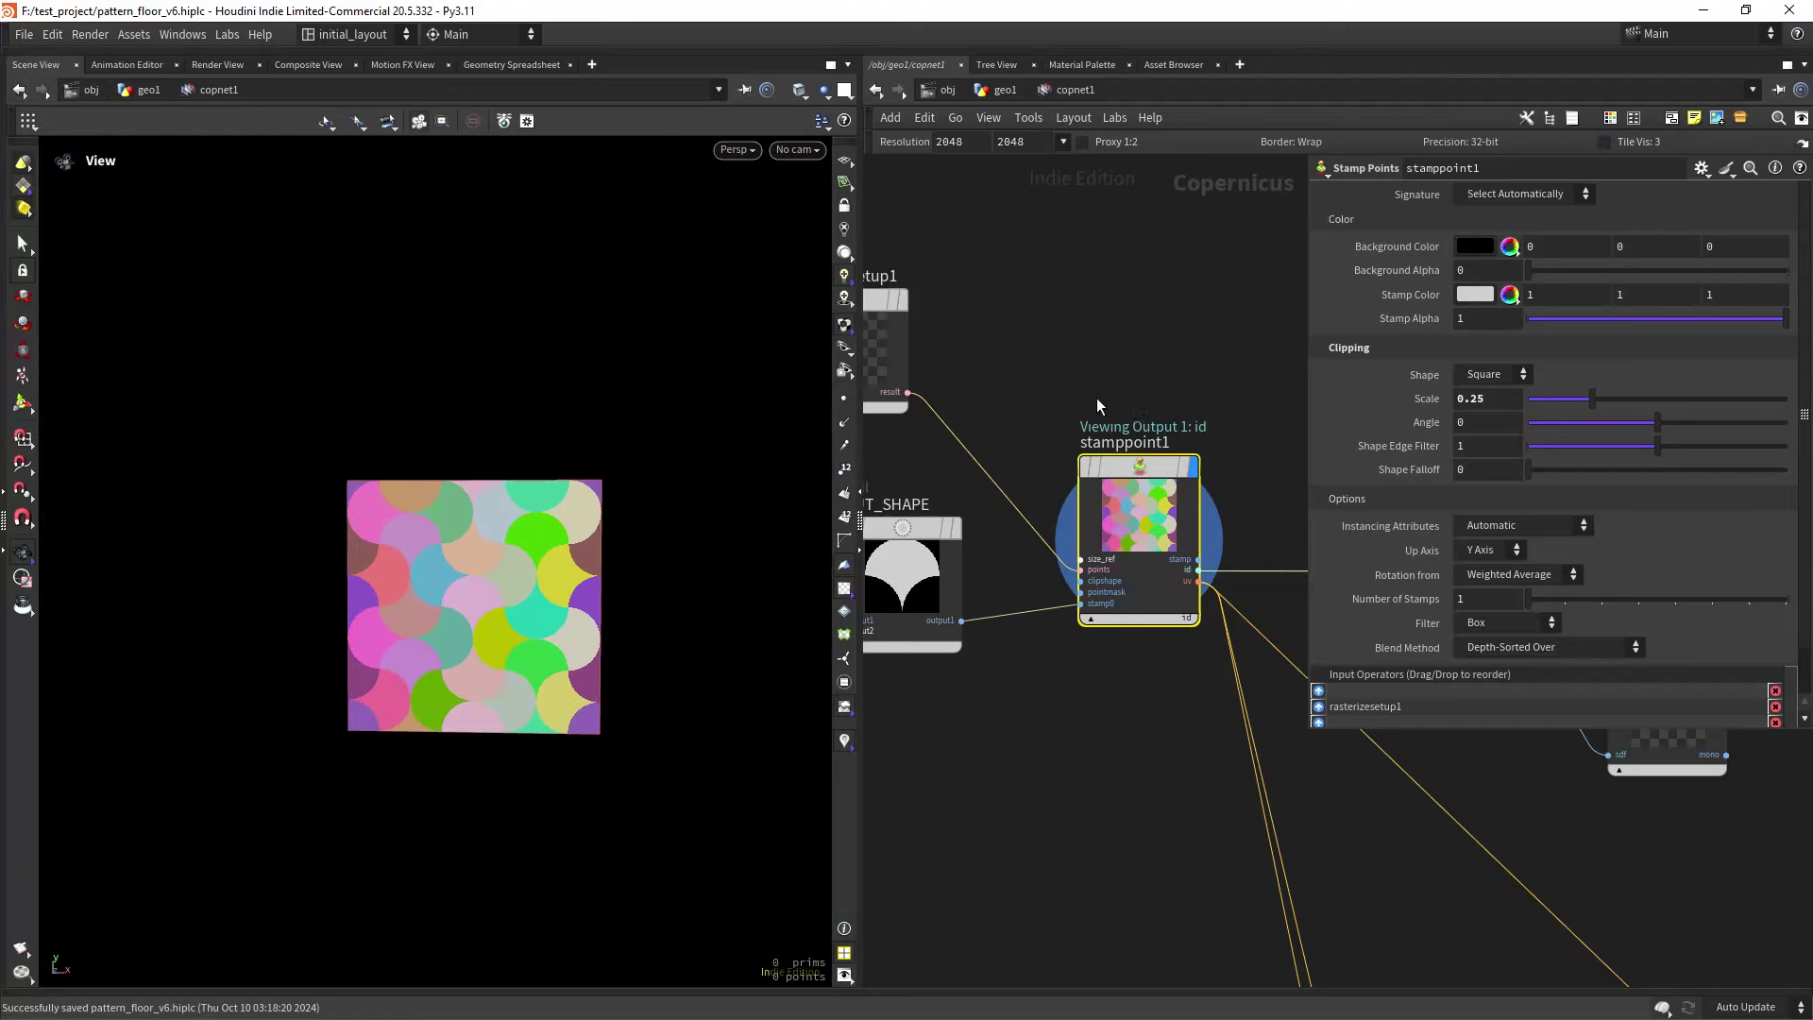
Display the sopimport1 node, enter its geometry network, and view its points from above.
scroll(1087, 401, "down", 4)
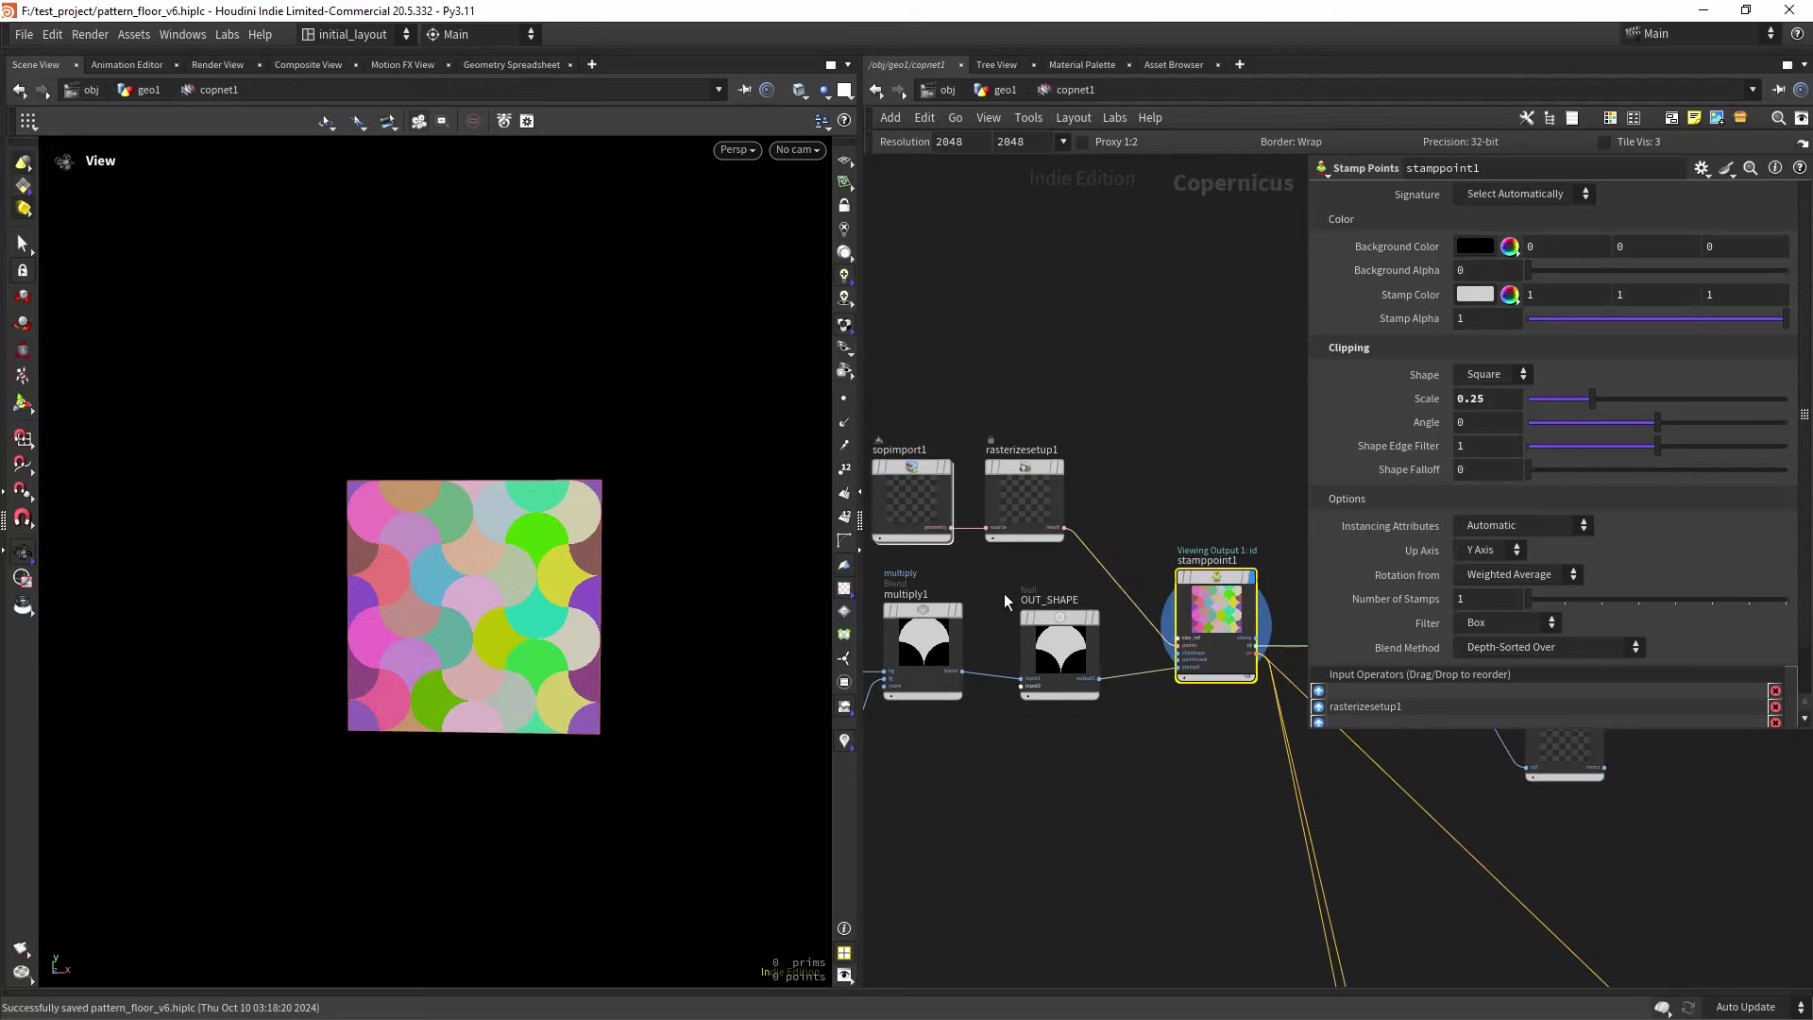
scroll(945, 576, "up", 3)
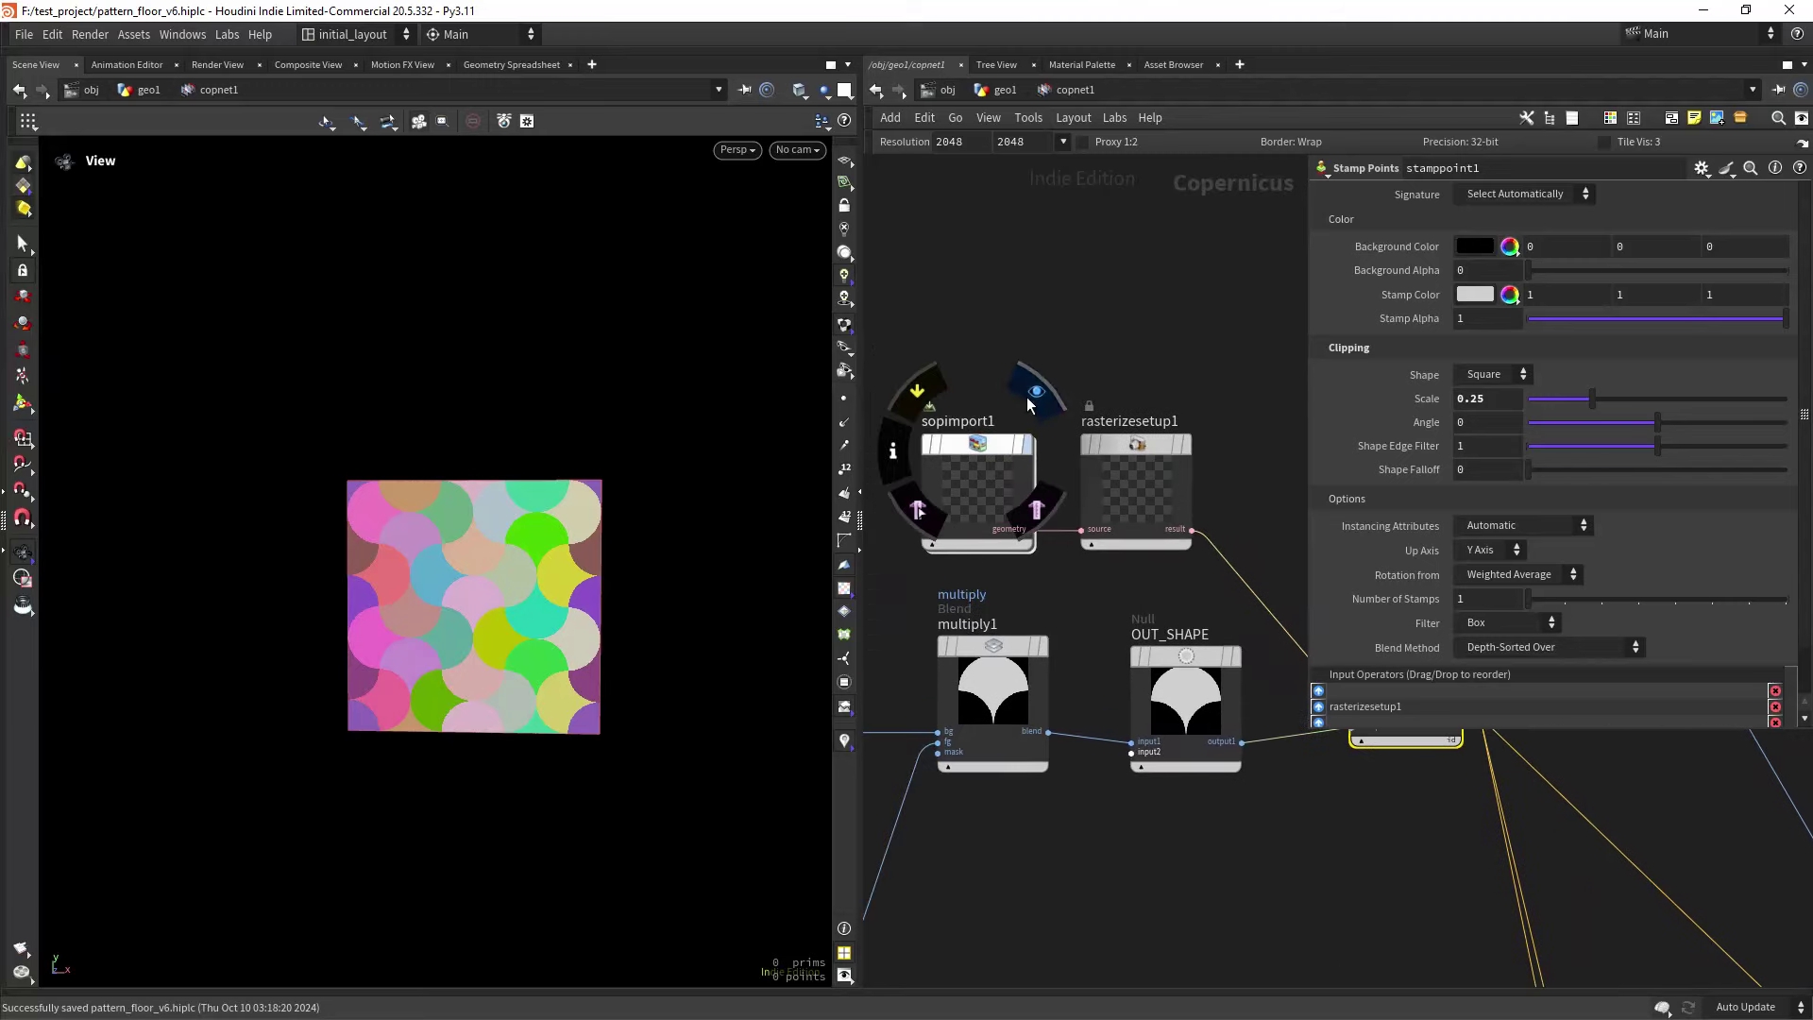
left_click(1036, 391)
double_click(978, 477)
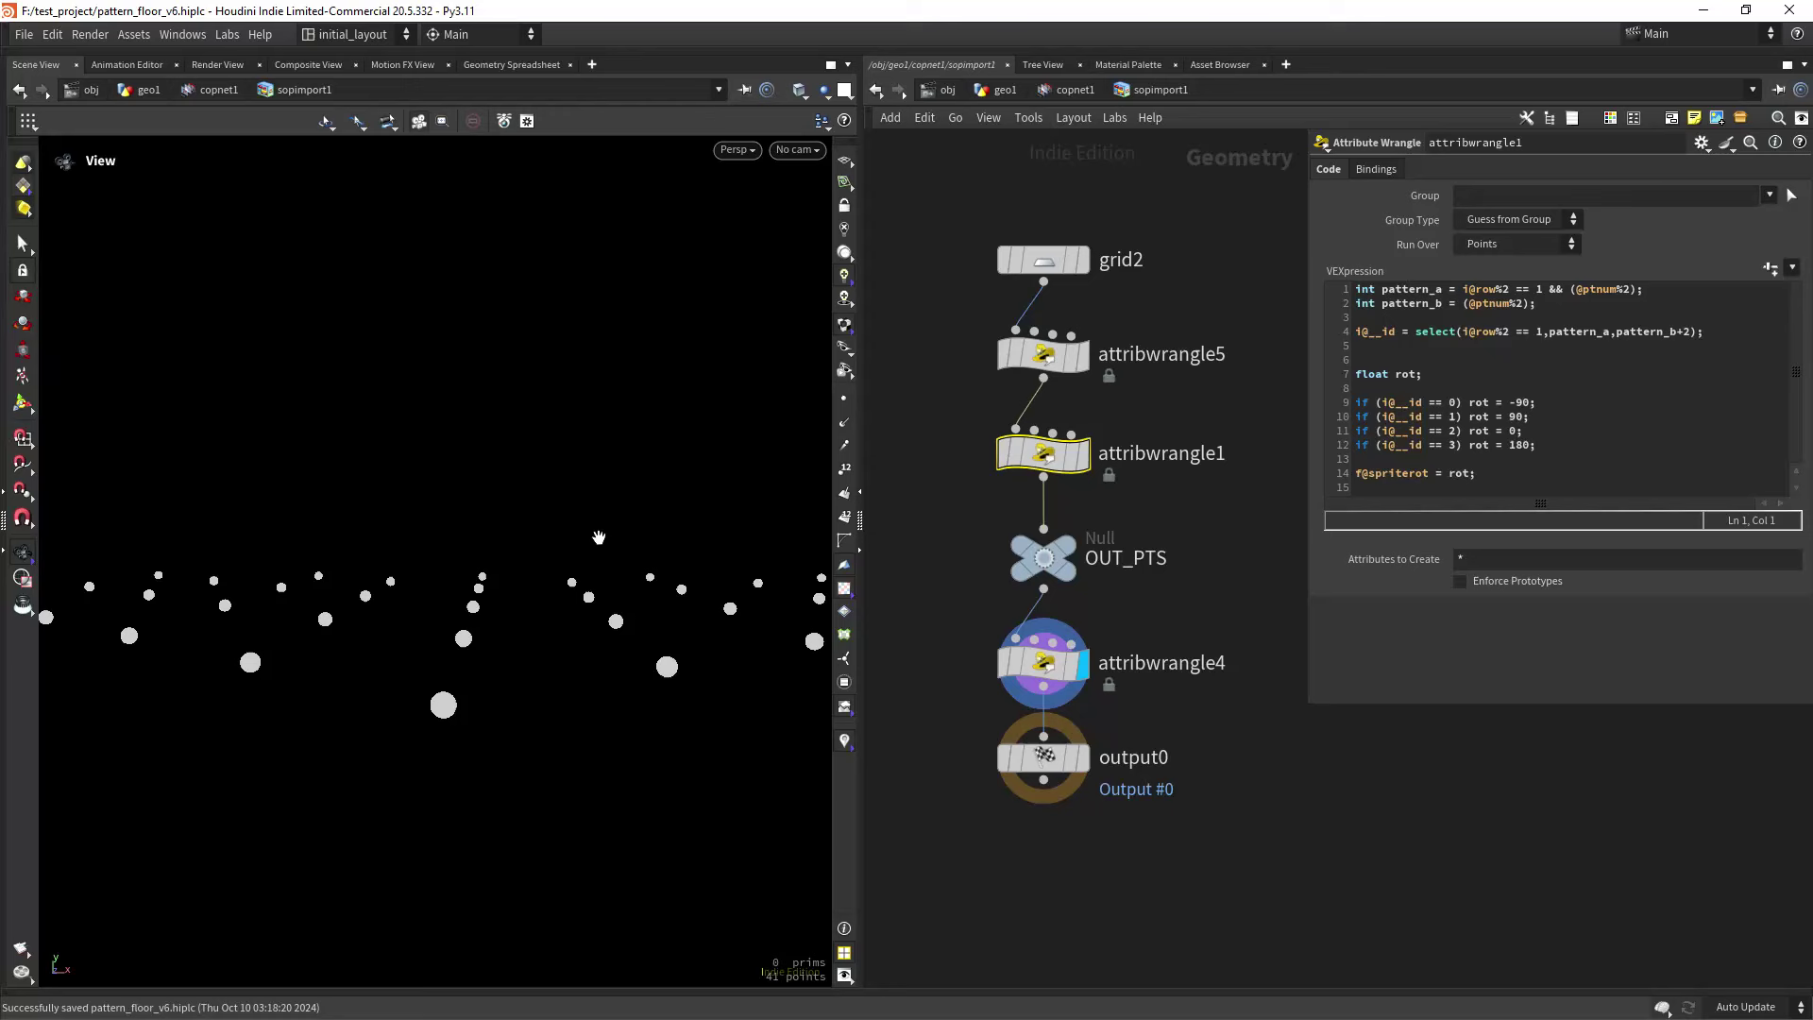
left_click_drag(598, 537, 655, 689)
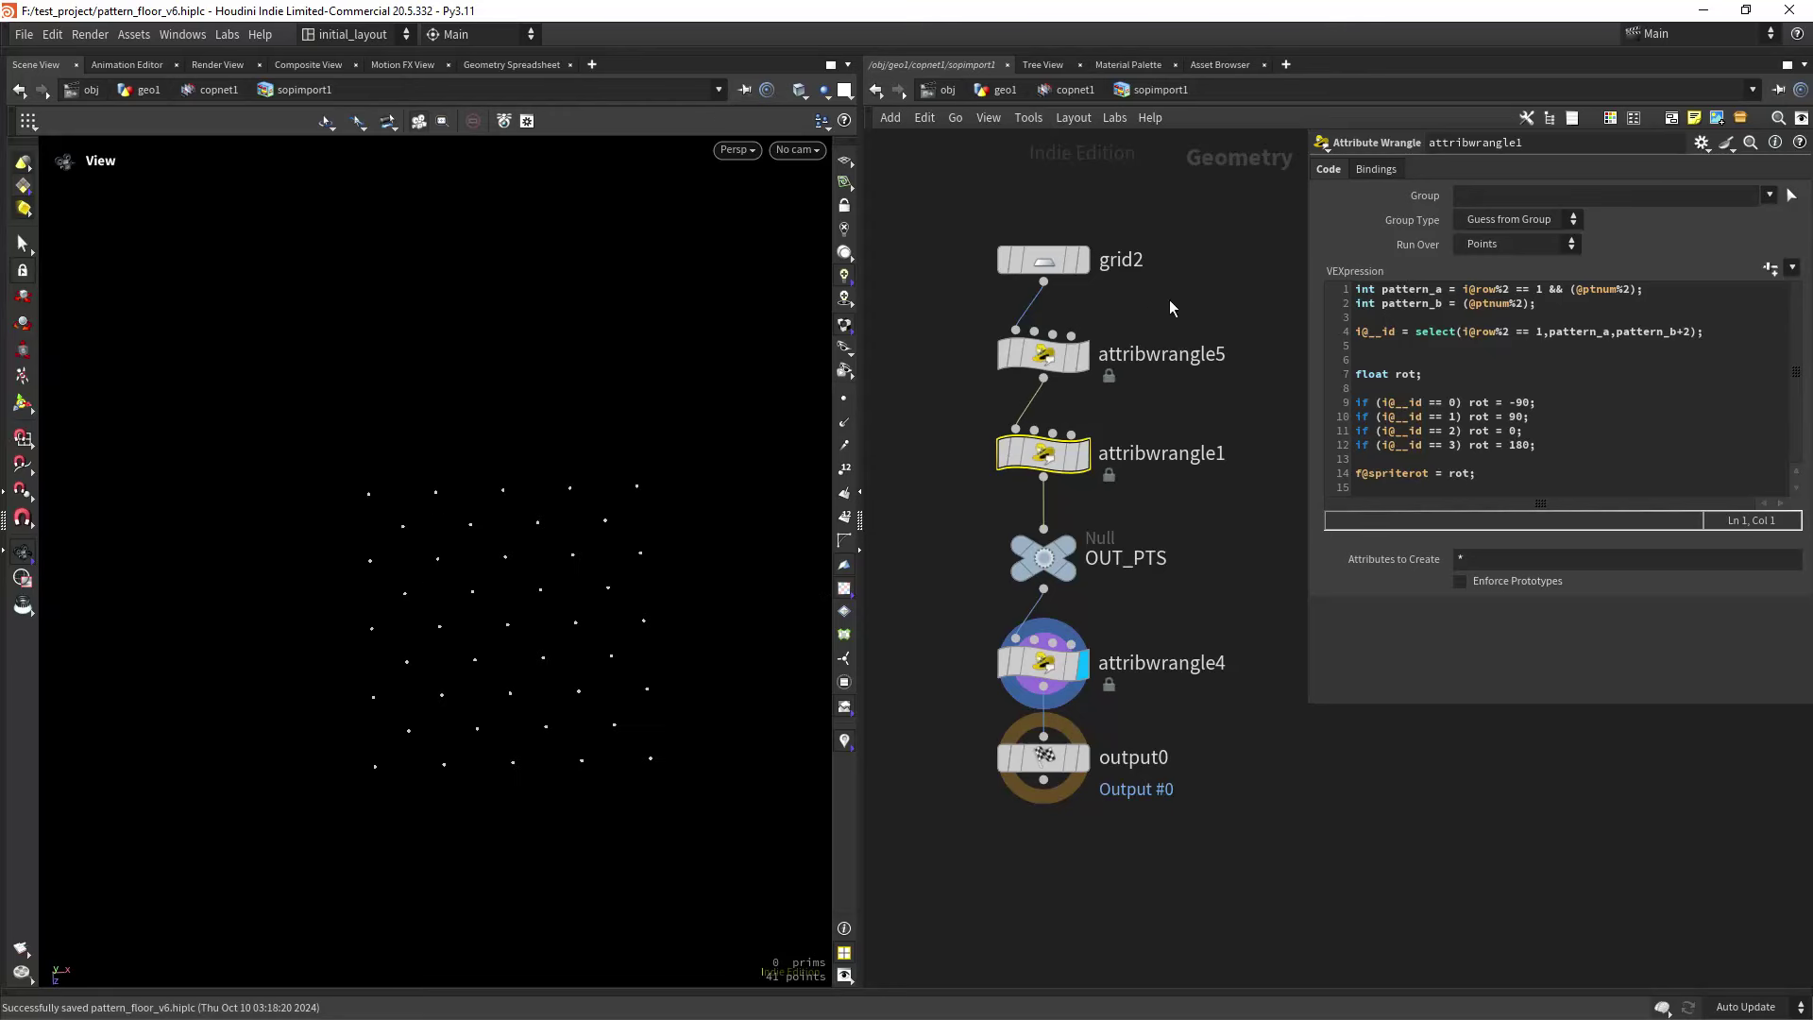
Display grid2's points, reveal the expressions in its size, and undo the trial change to its row count.
left_click(1086, 215)
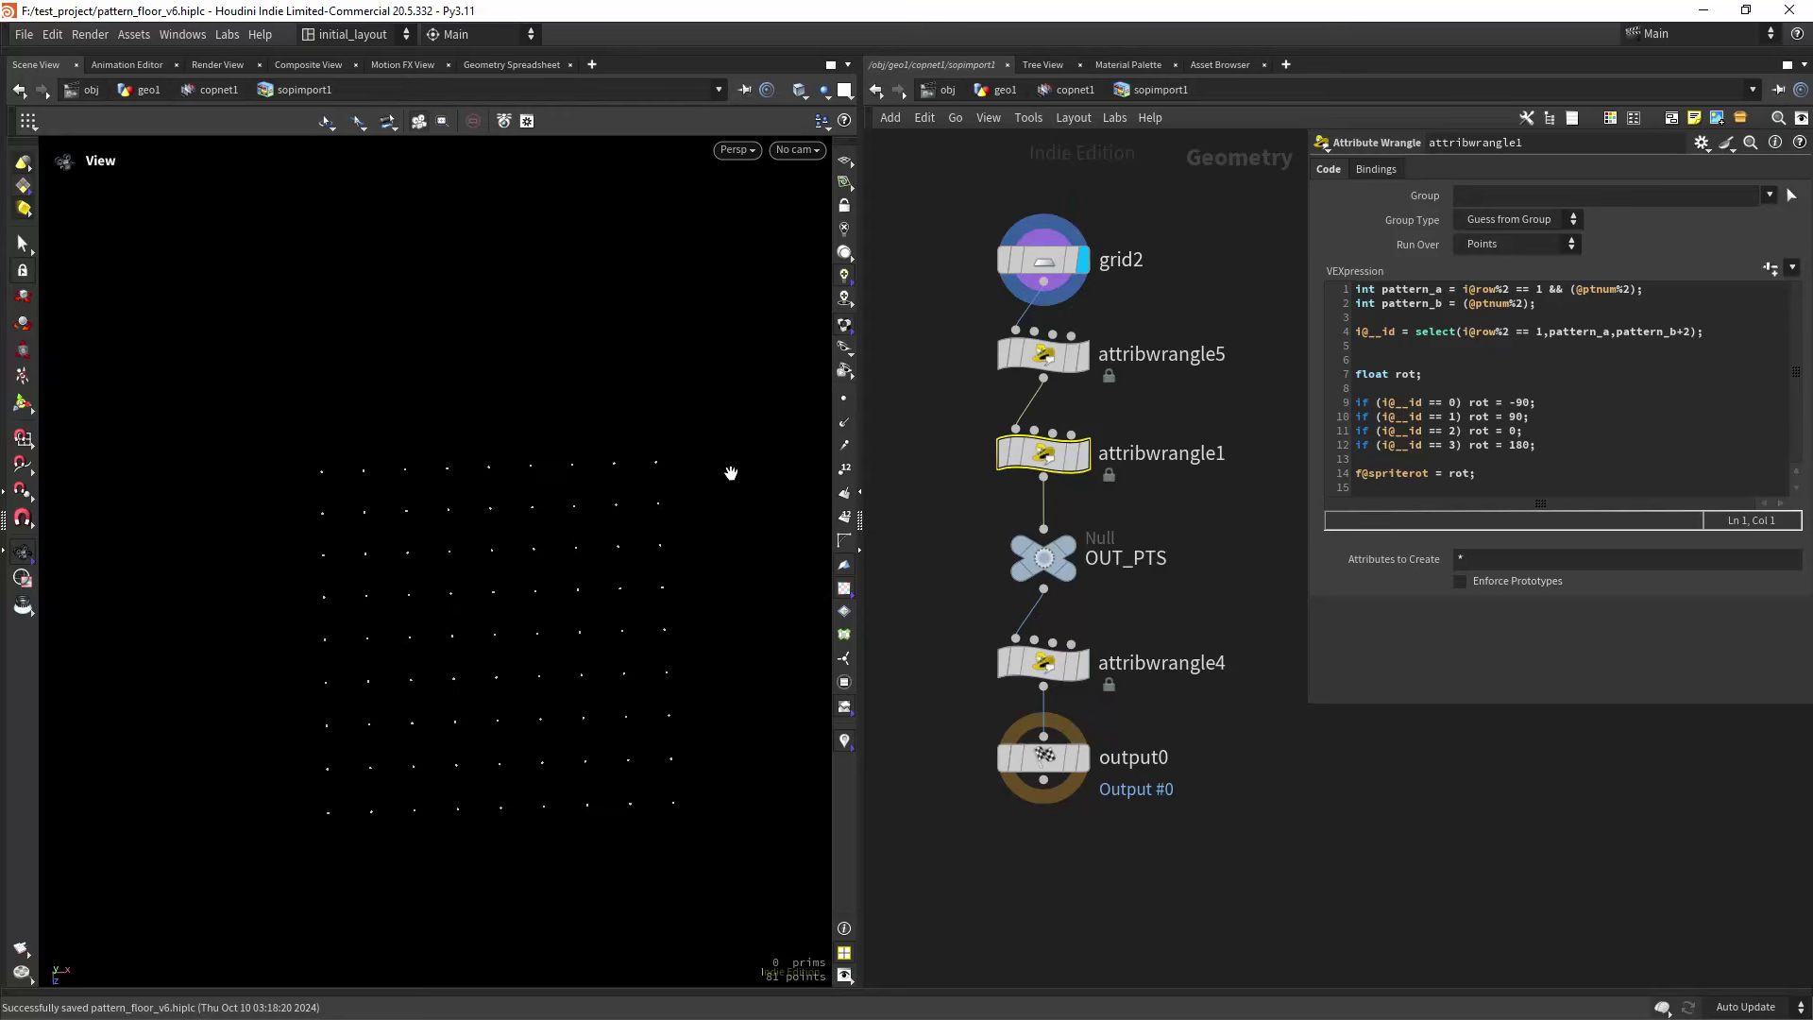
left_click(1043, 260)
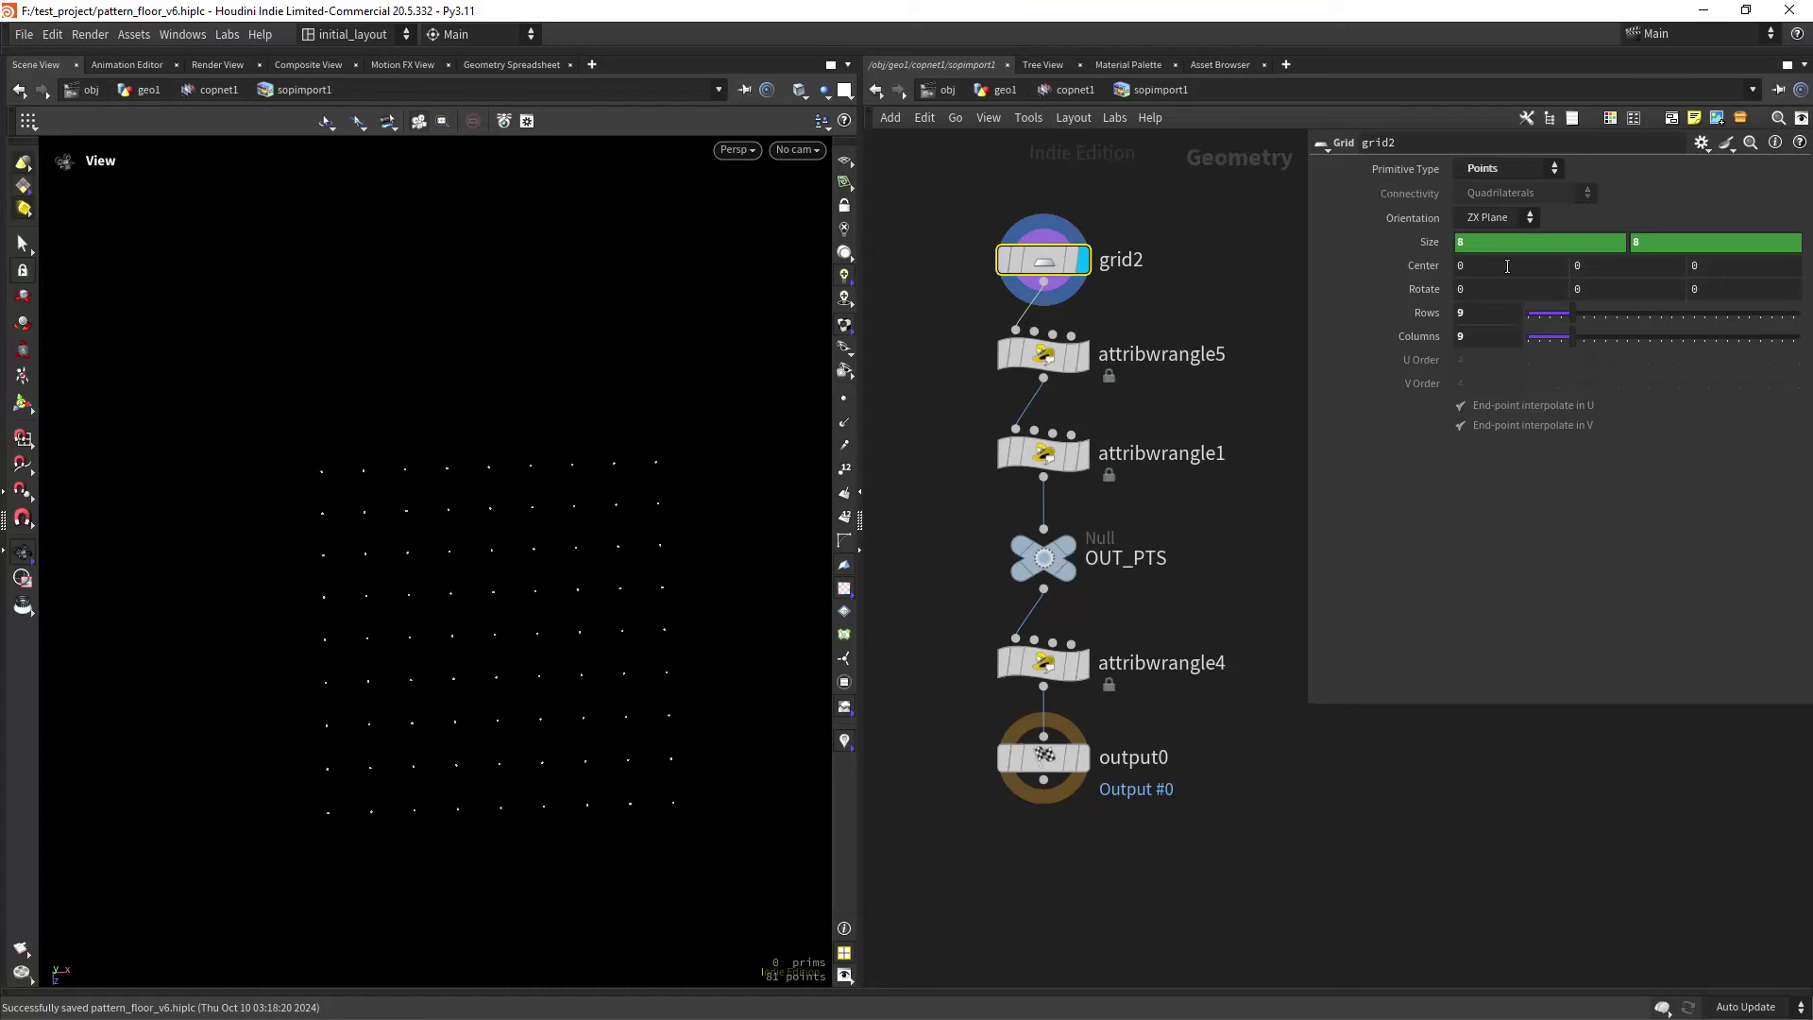
left_click(1425, 244)
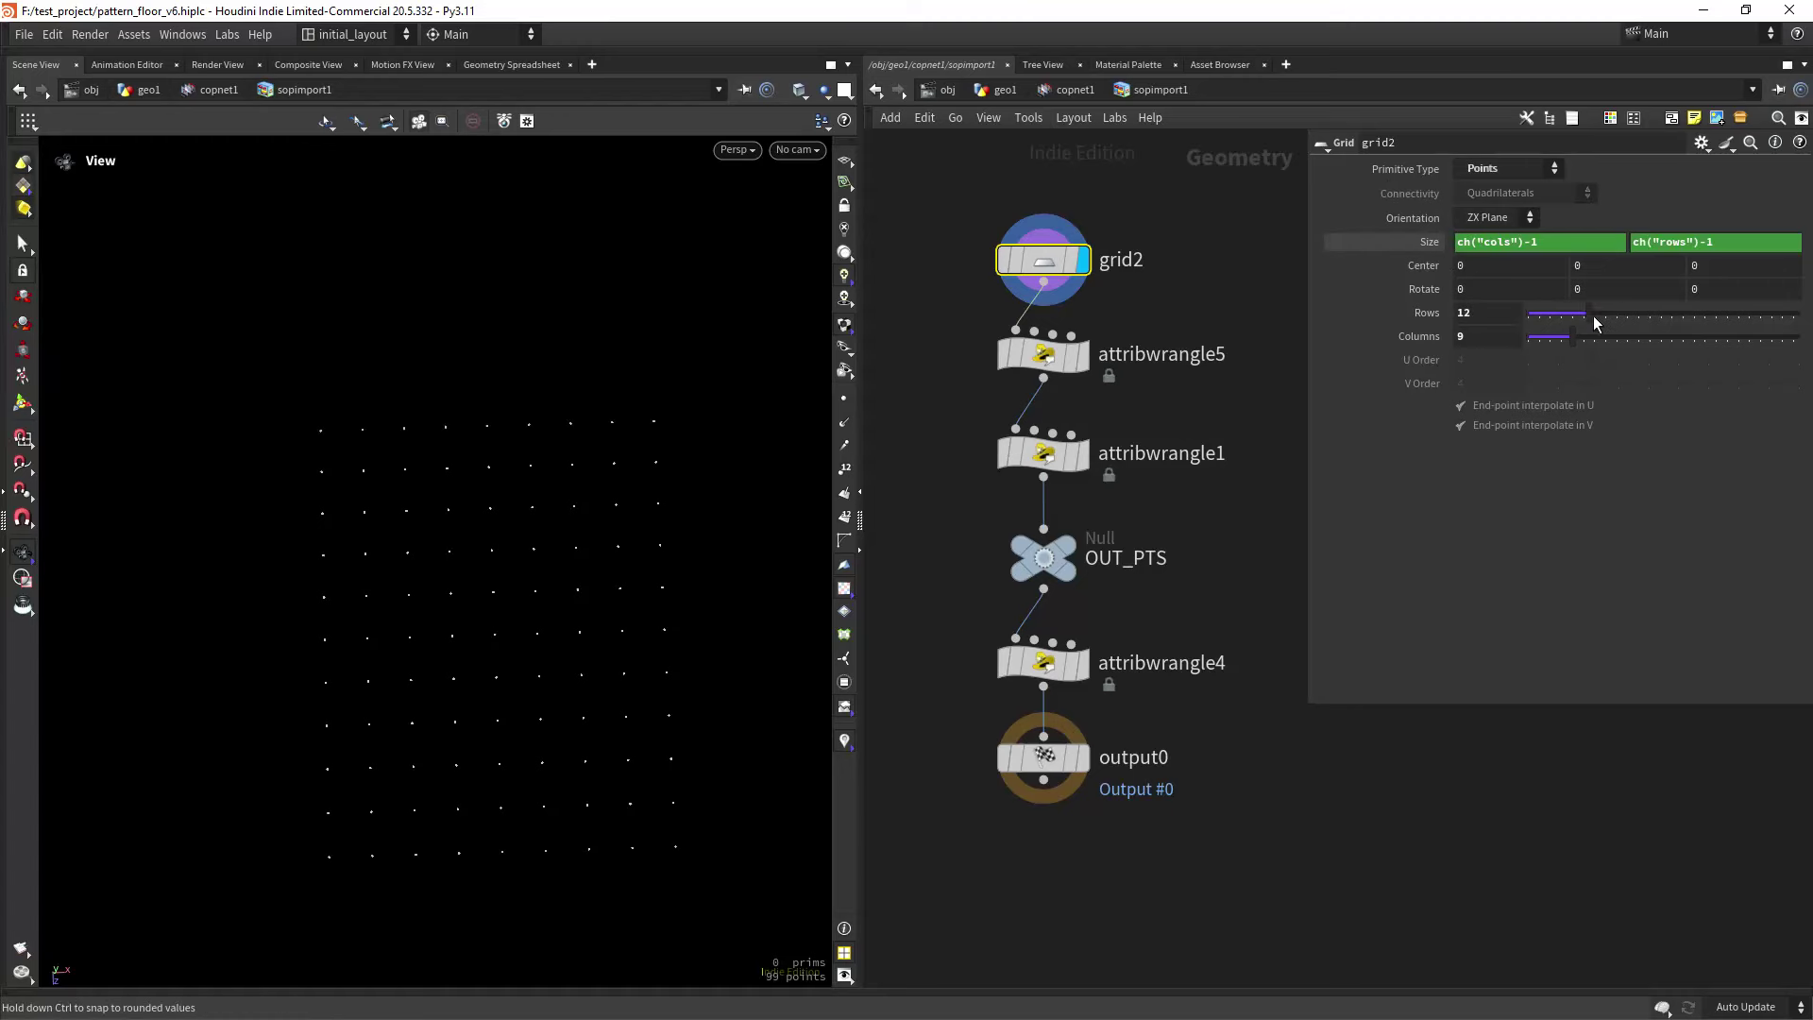
key("ctrl+z")
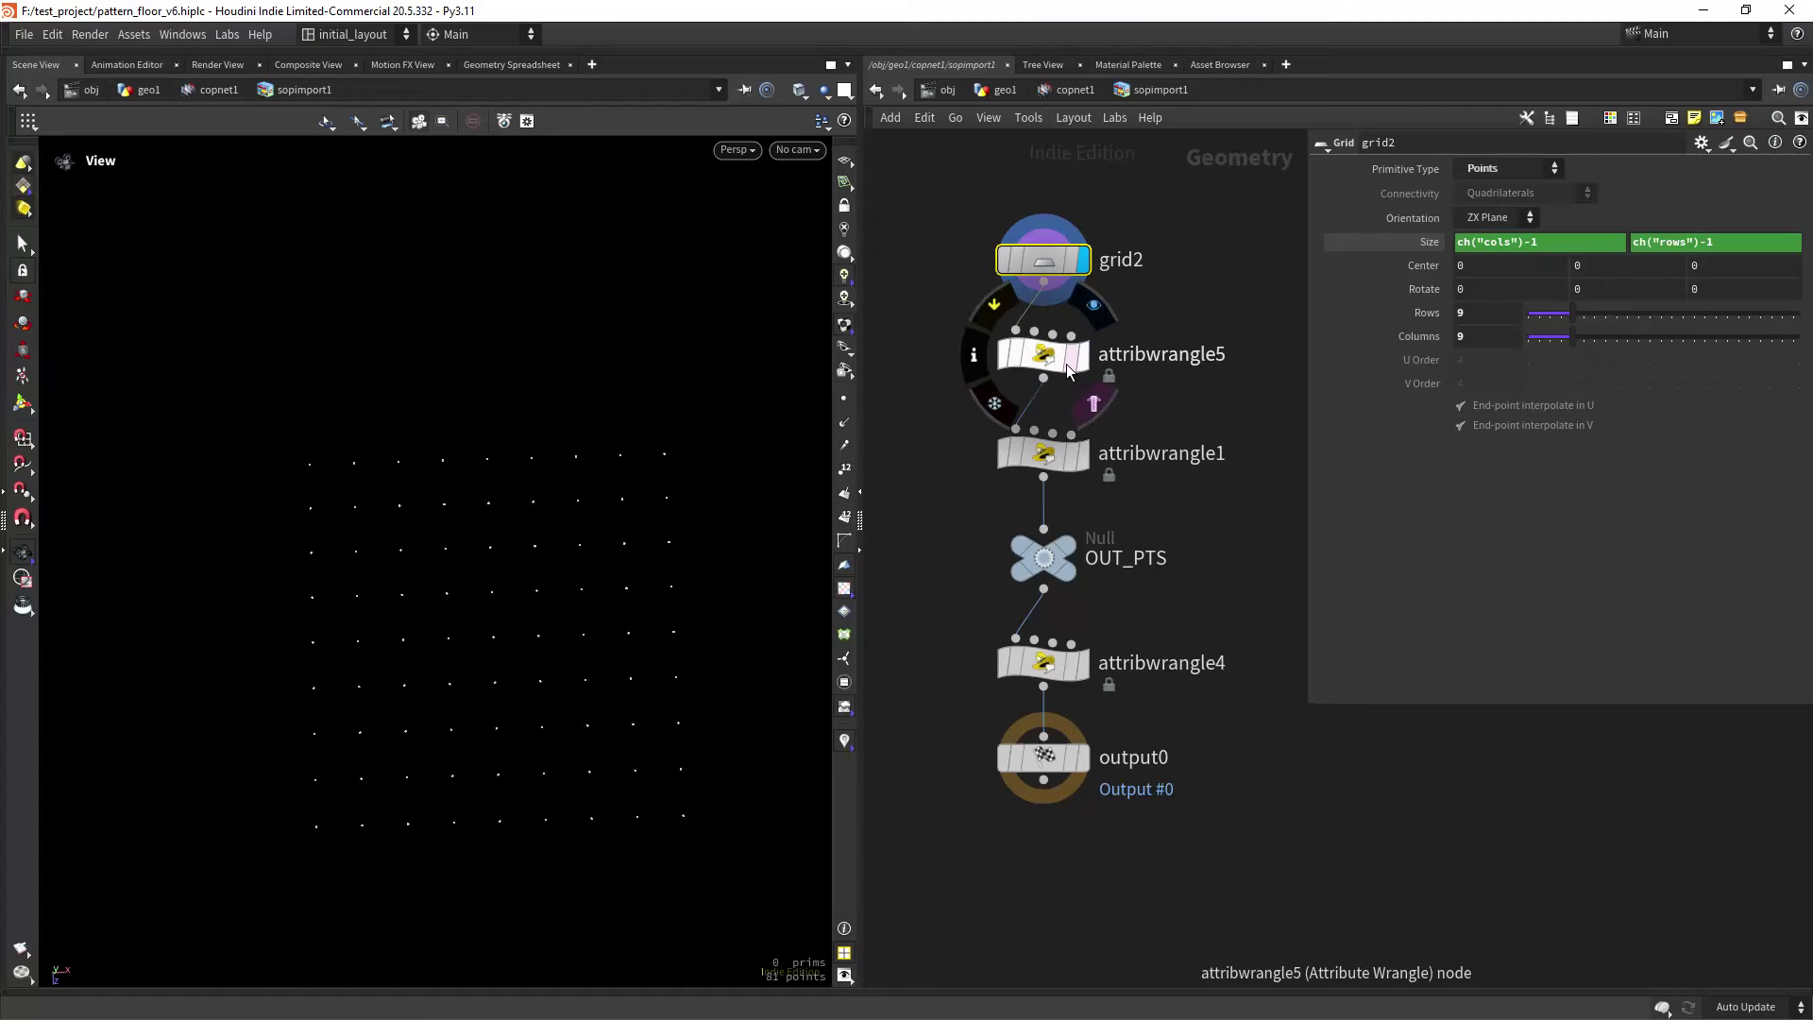
Display attribwrangle5's points and examine the code that assigns the row and col attributes.
left_click(1101, 336)
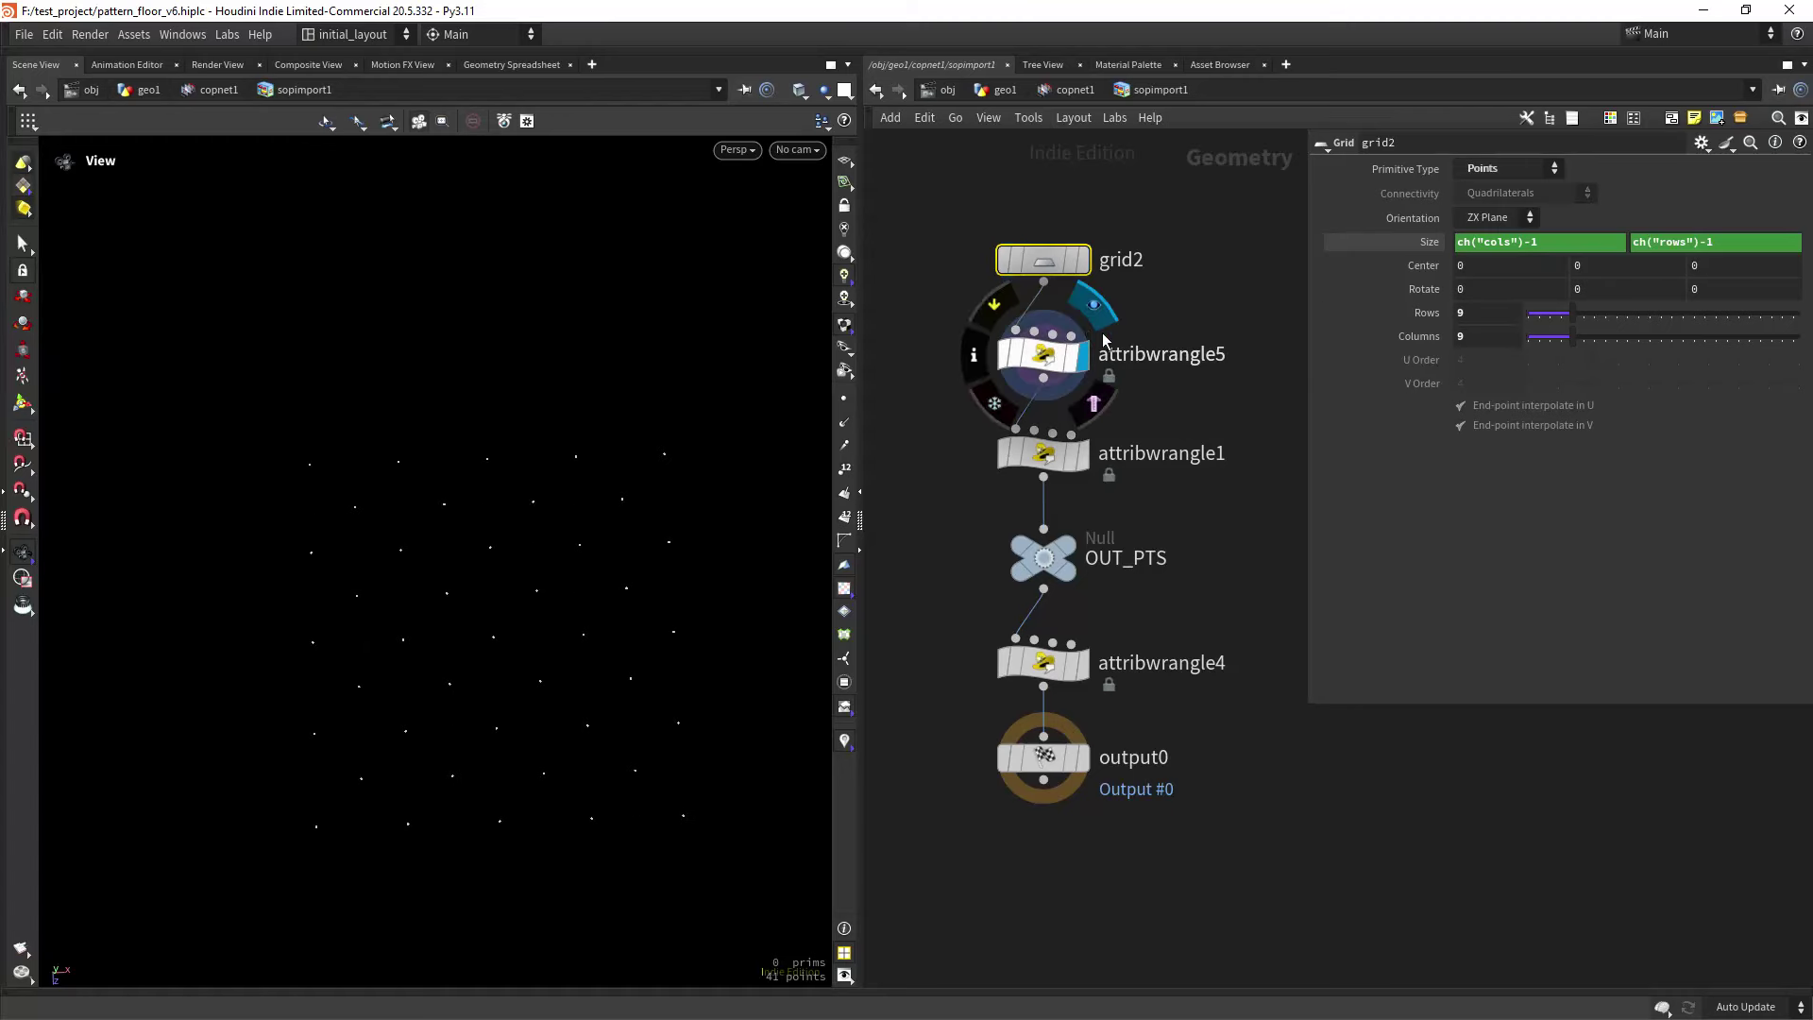
left_click(1043, 356)
left_click_drag(620, 654, 560, 597)
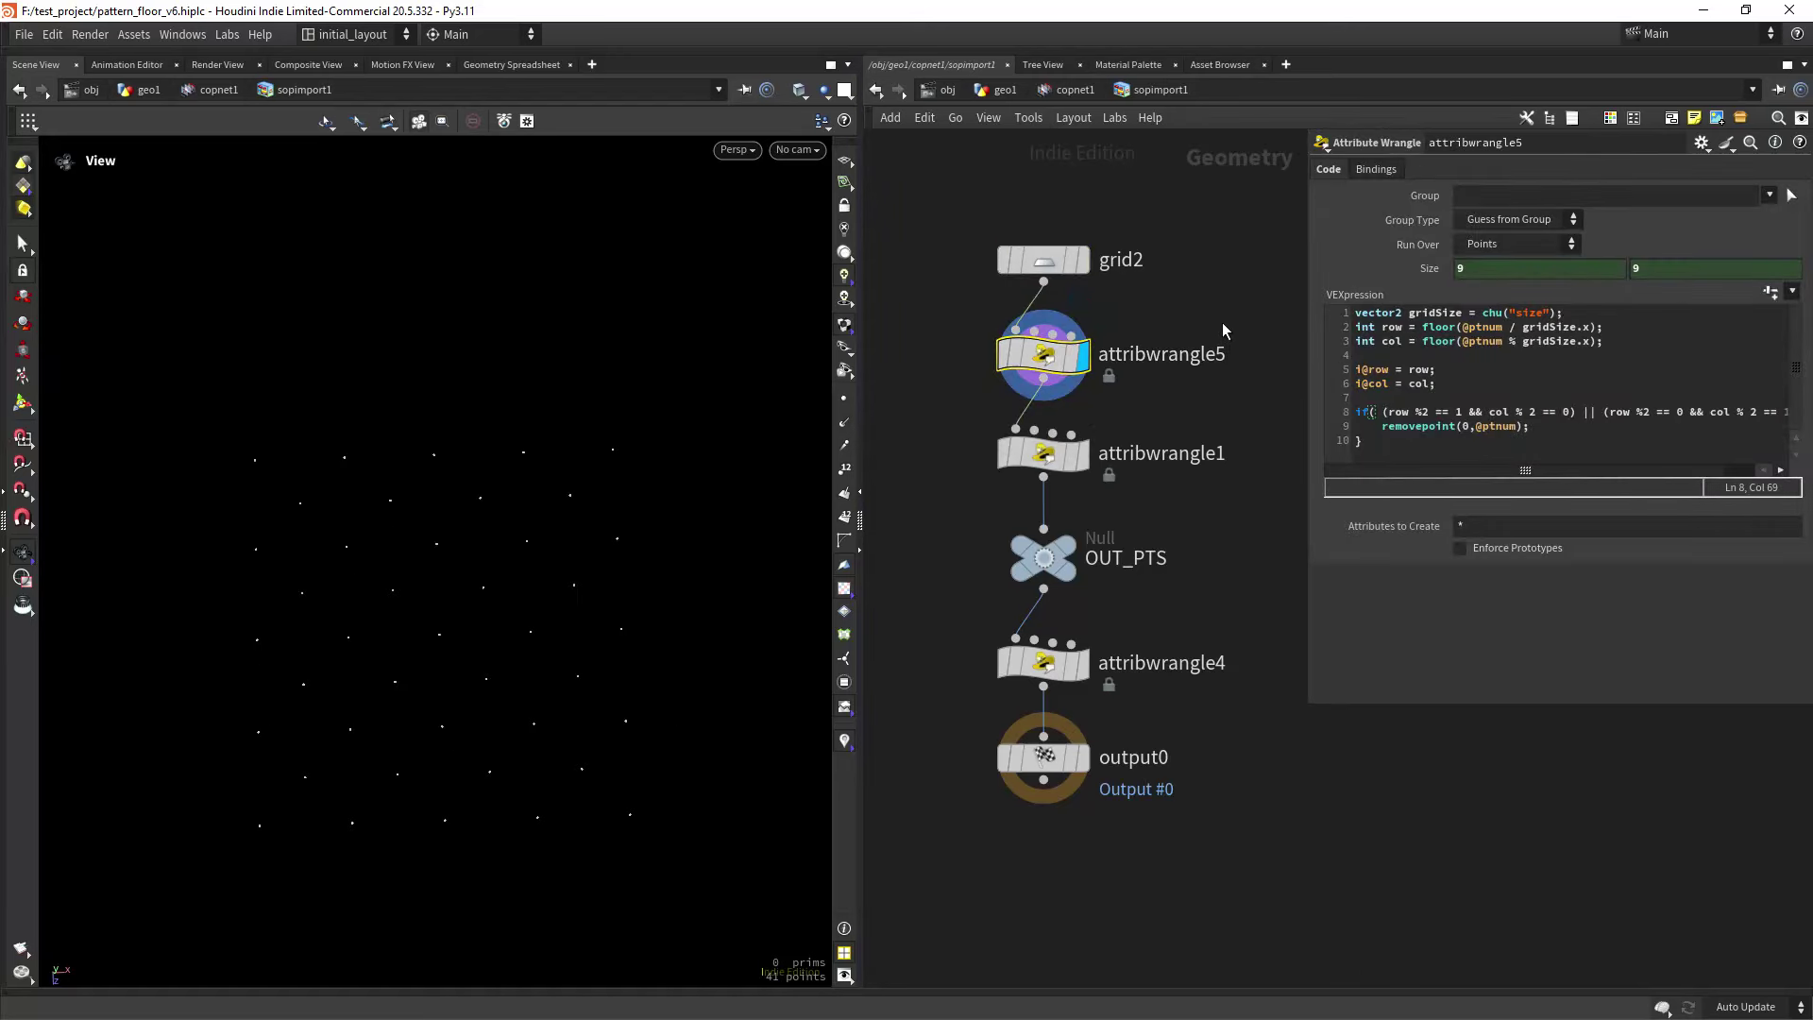
scroll(1149, 392, "up", 2)
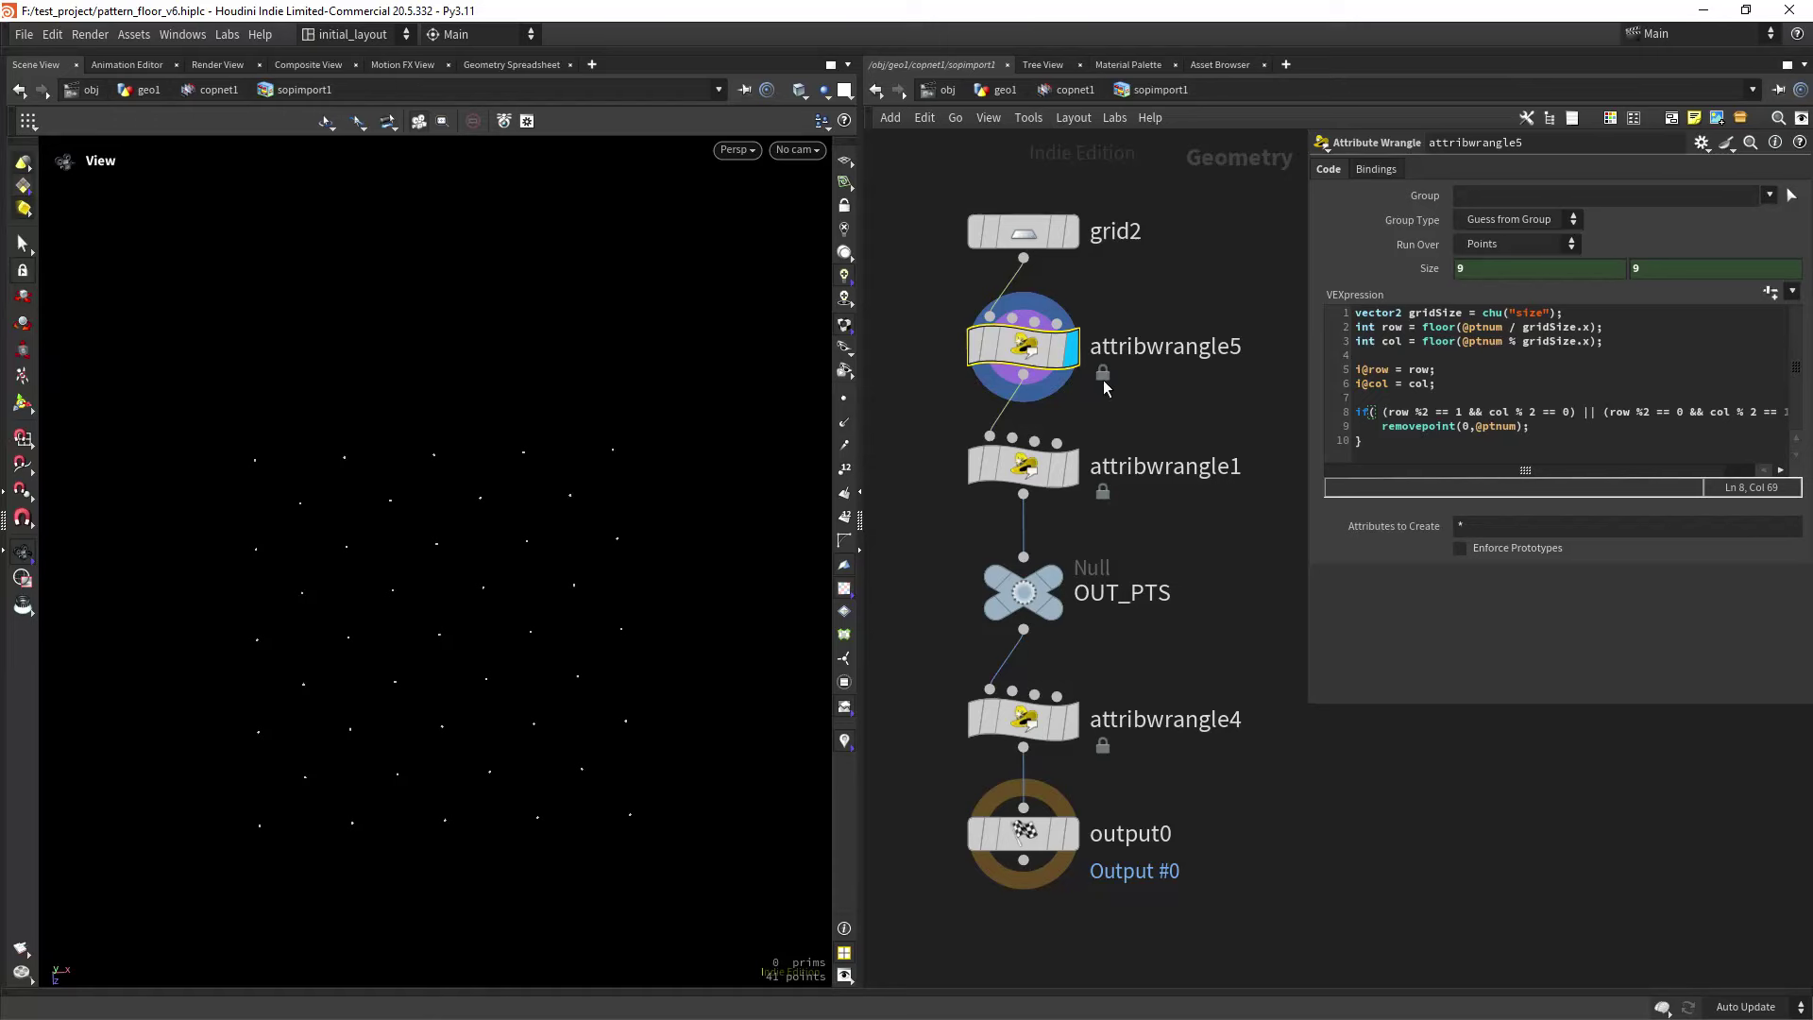
left_click(1383, 374)
left_click_drag(1370, 383, 1430, 384)
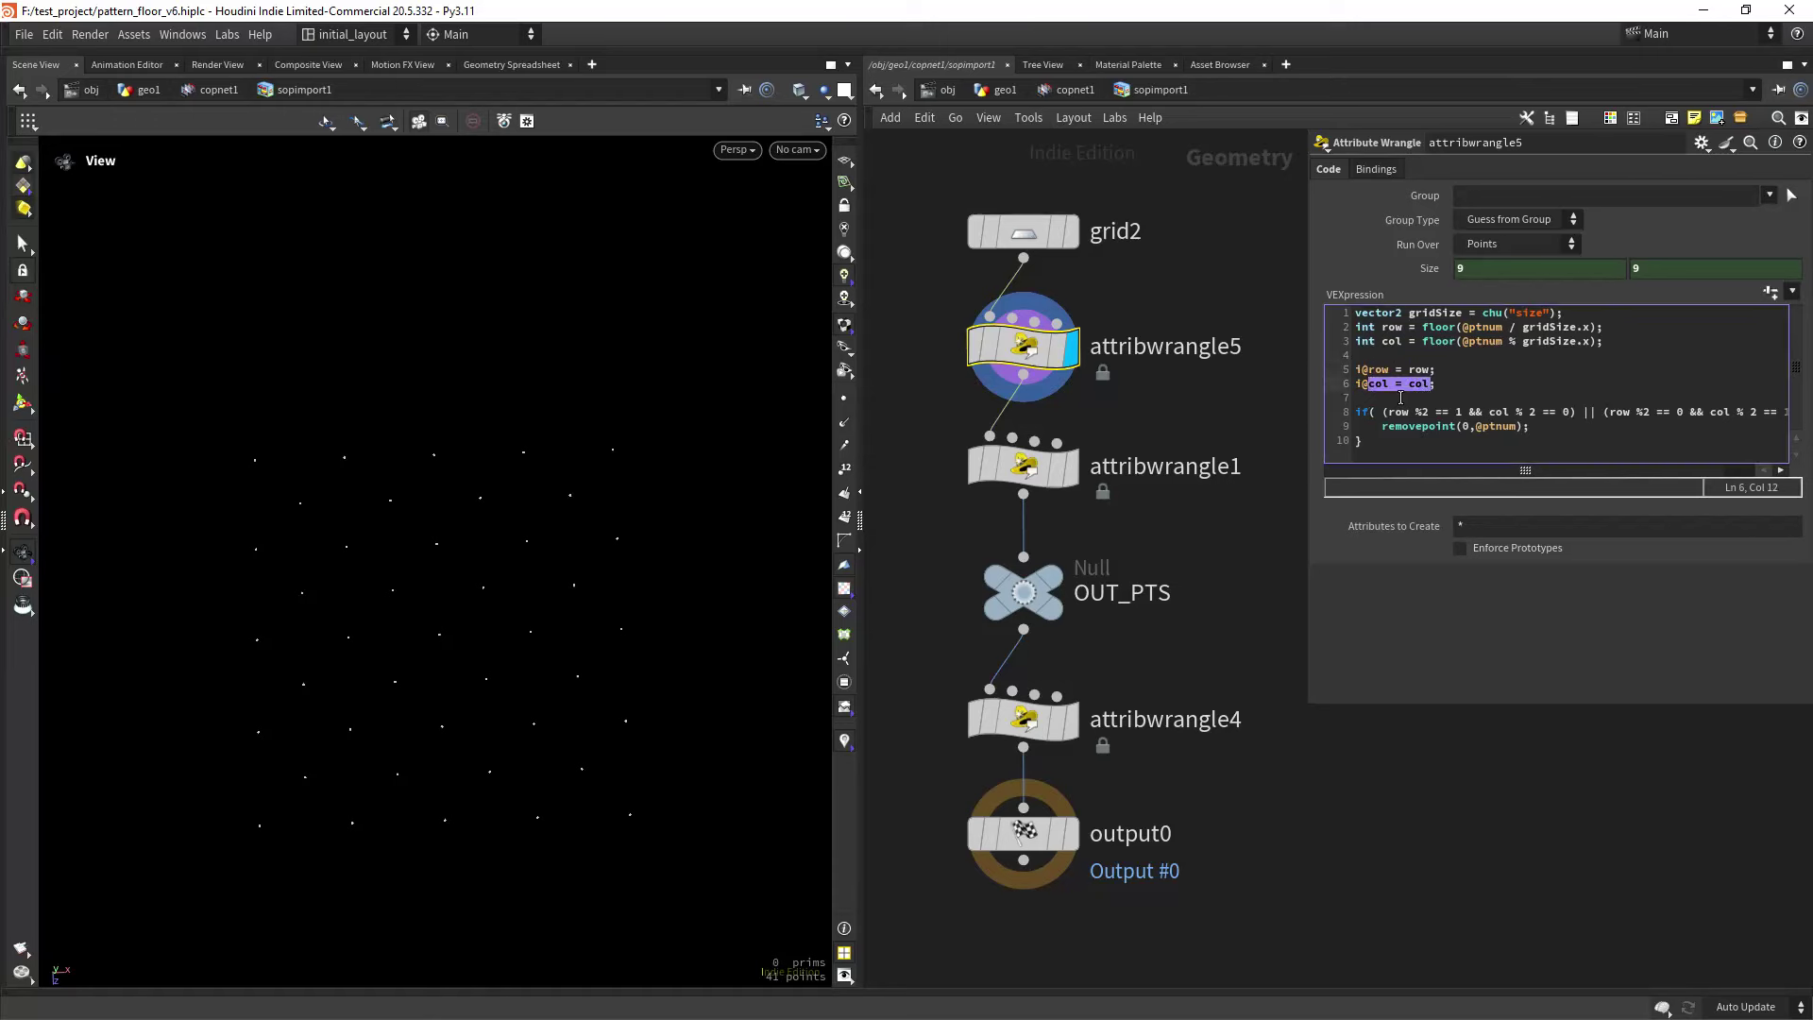
scroll(1204, 425, "down", 3)
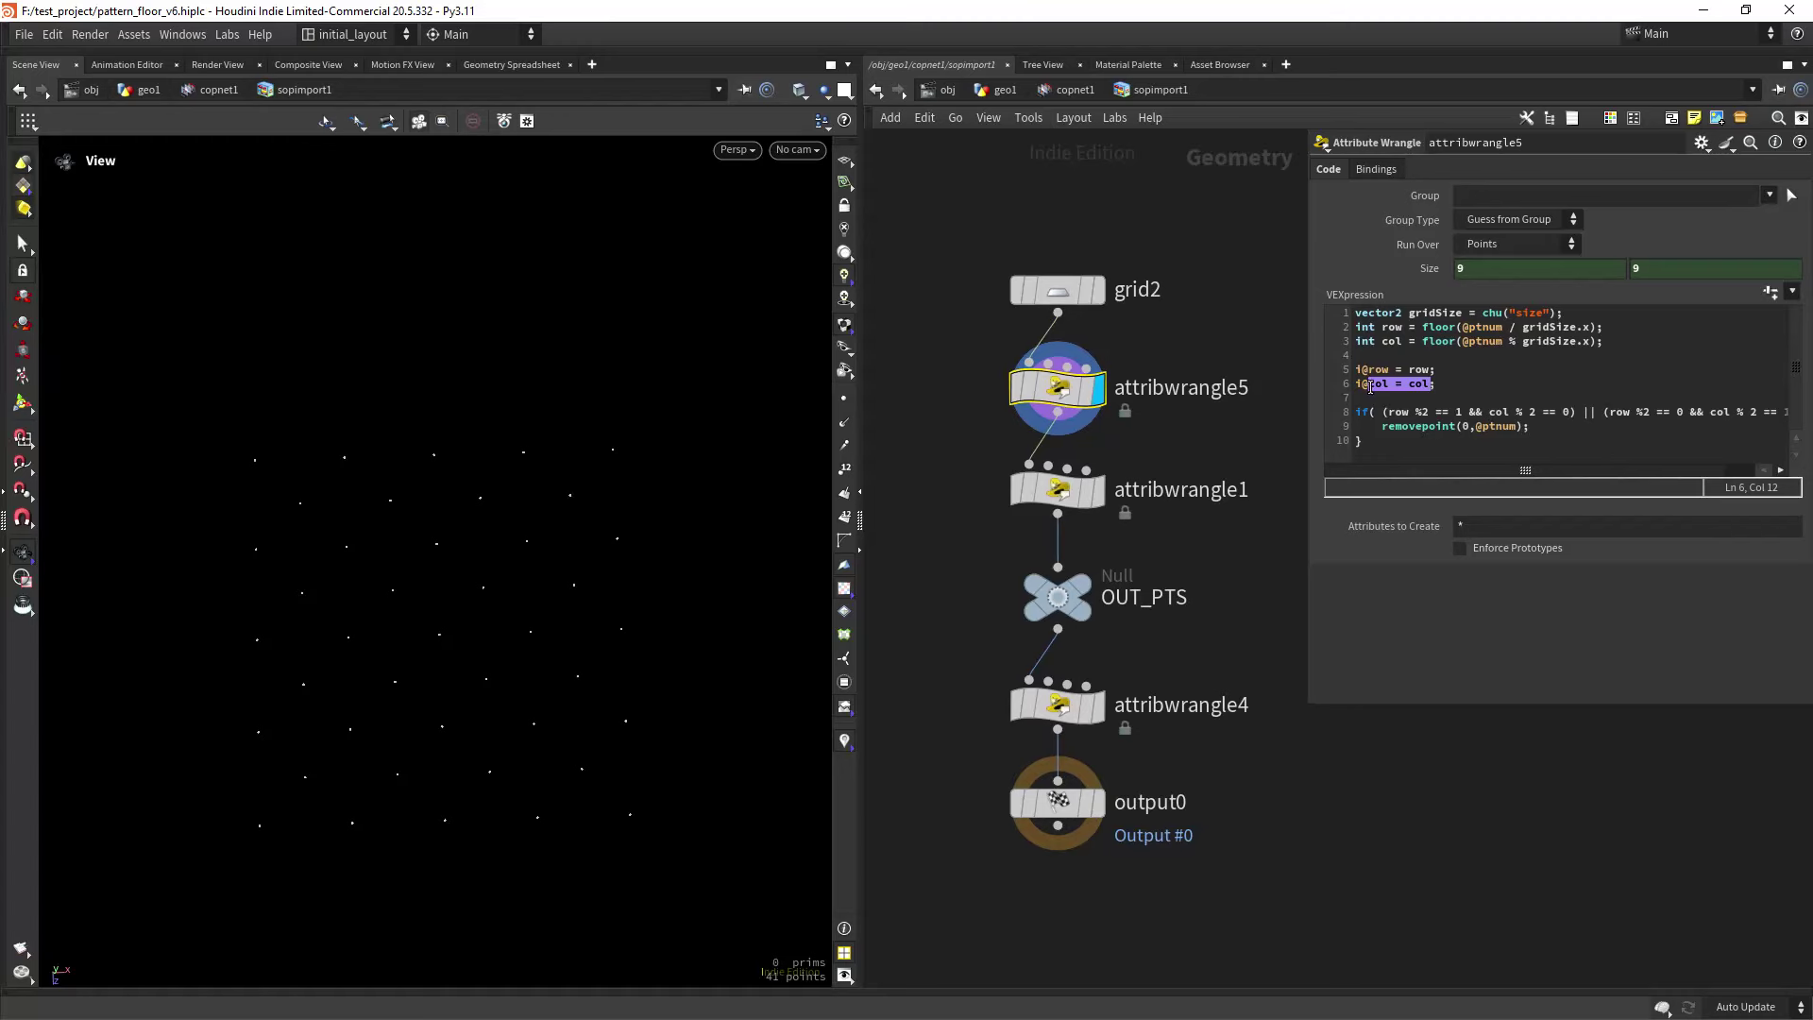
scroll(1175, 419, "up", 2)
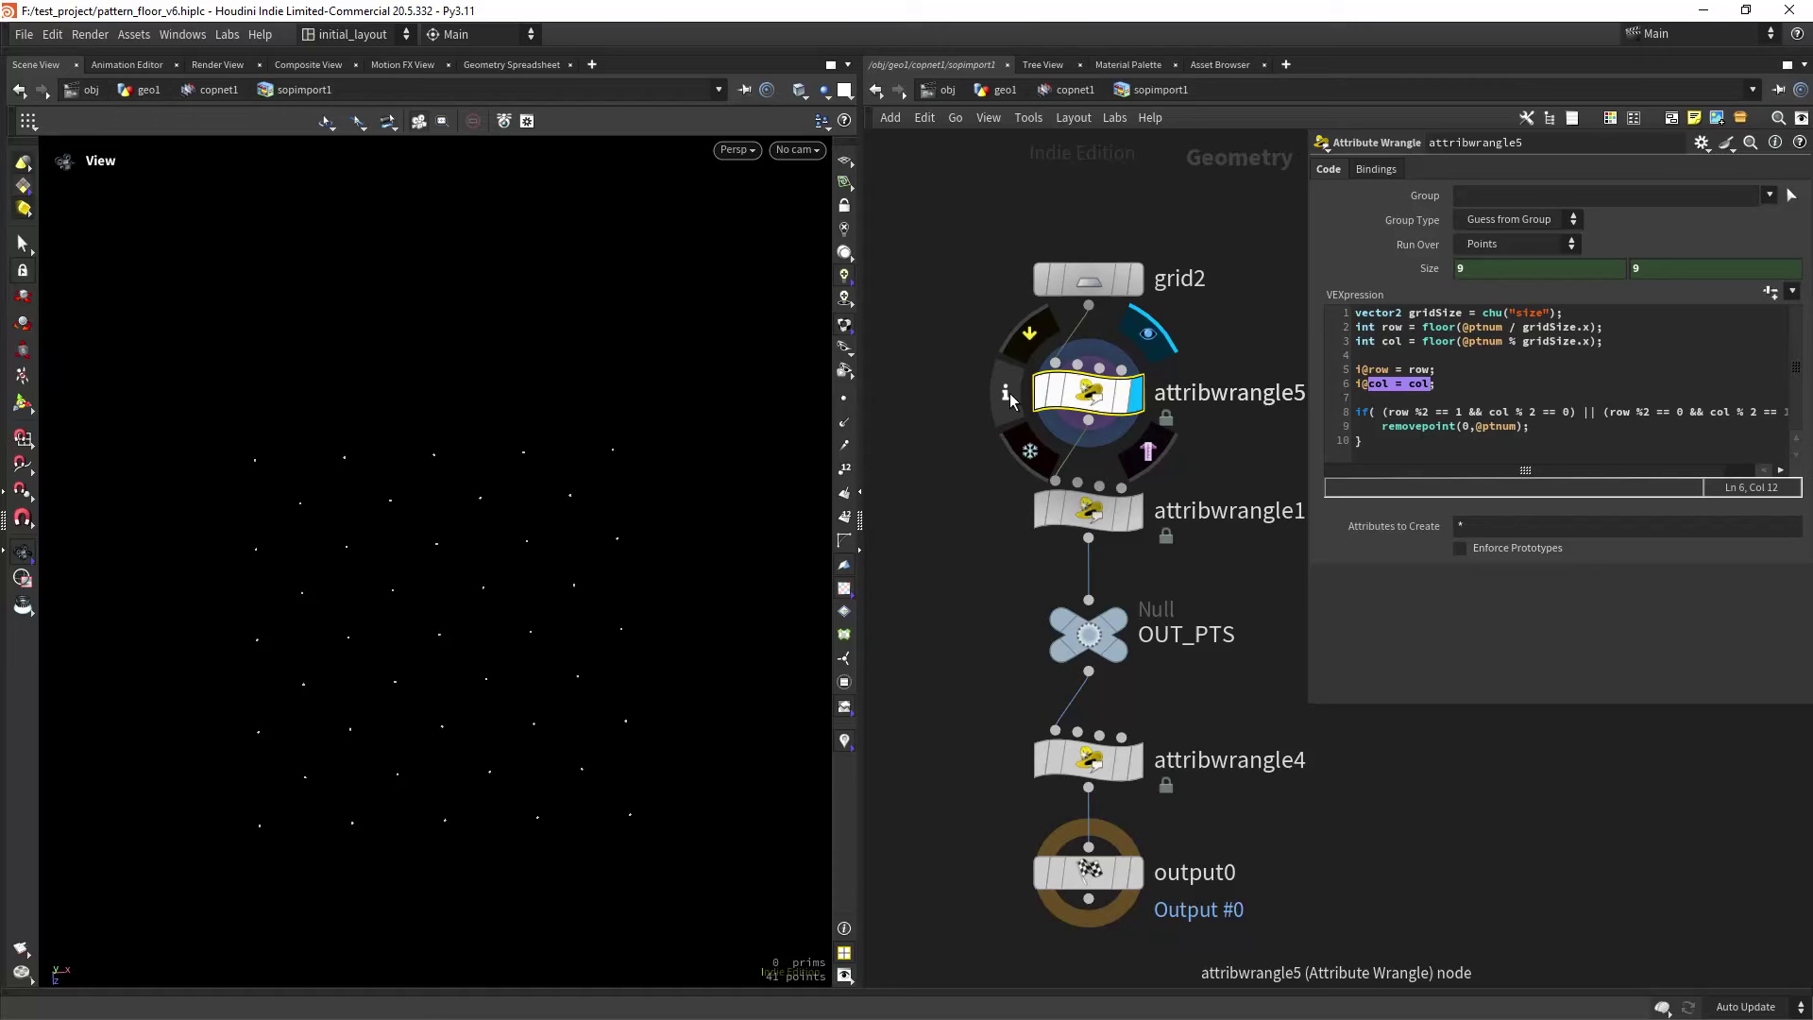
Show the col attribute values on attribwrangle5's points in the viewport.
middle_click(1014, 398)
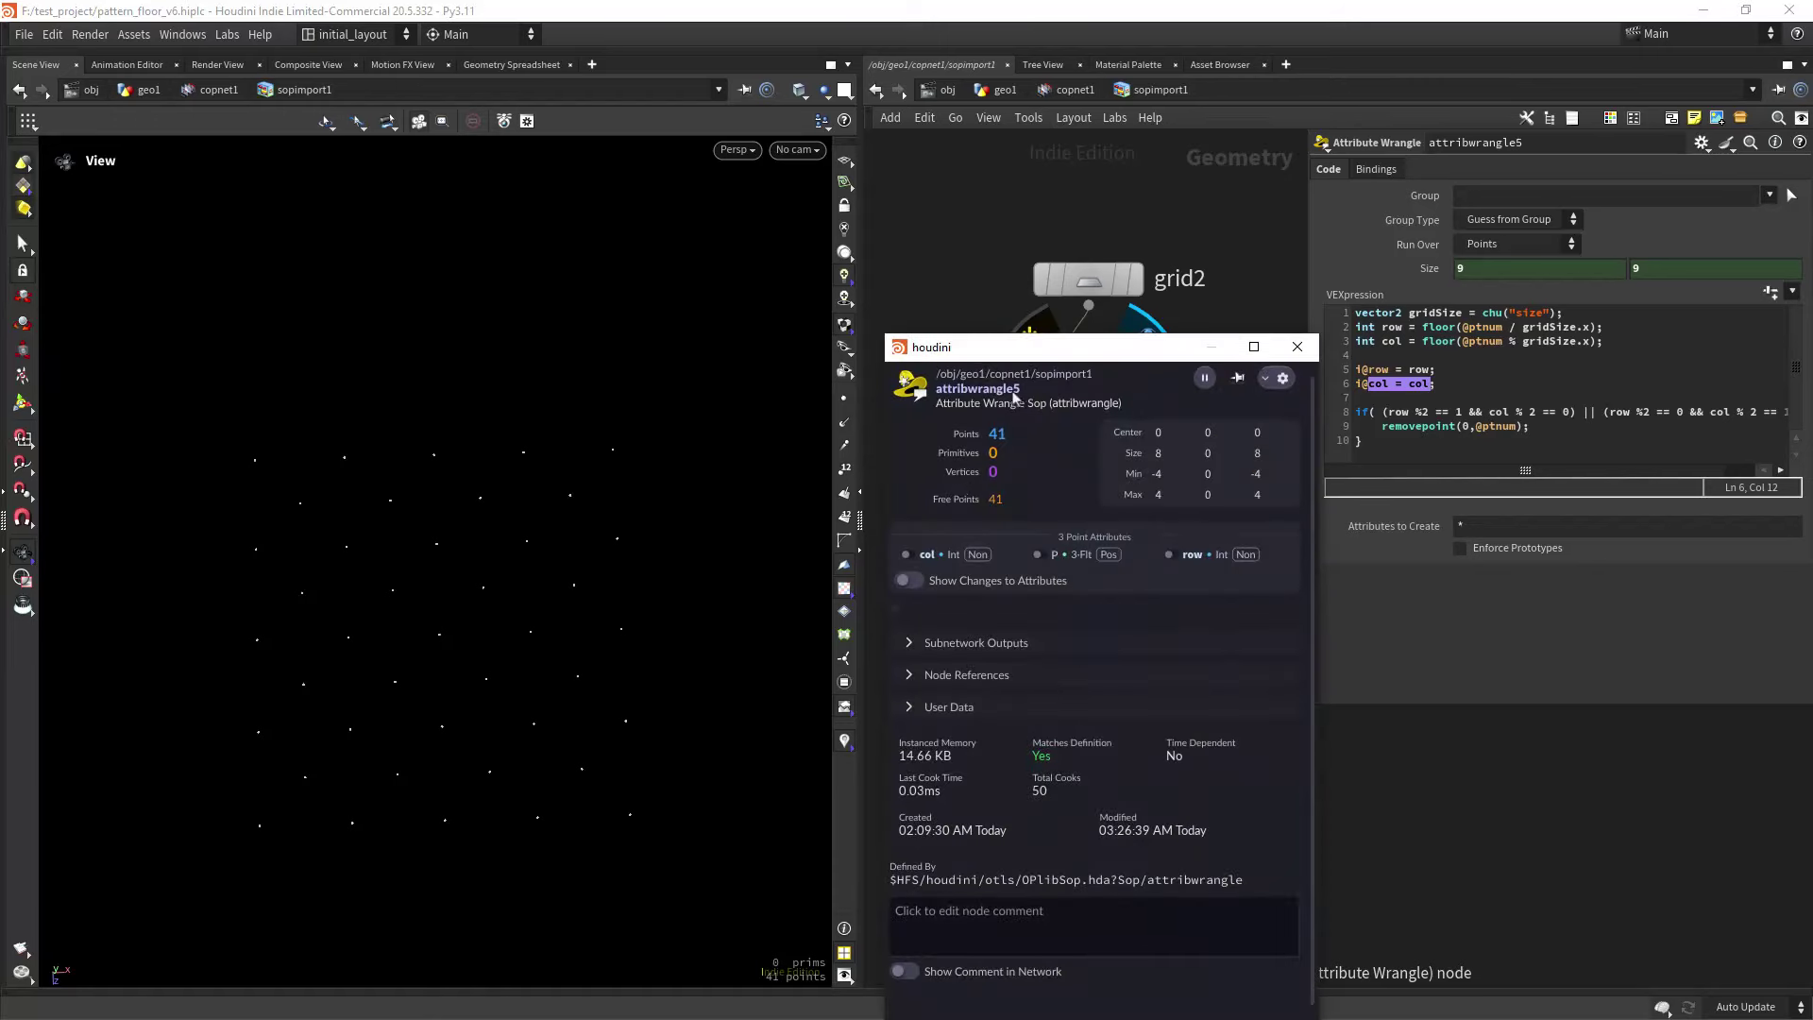
left_click(906, 554)
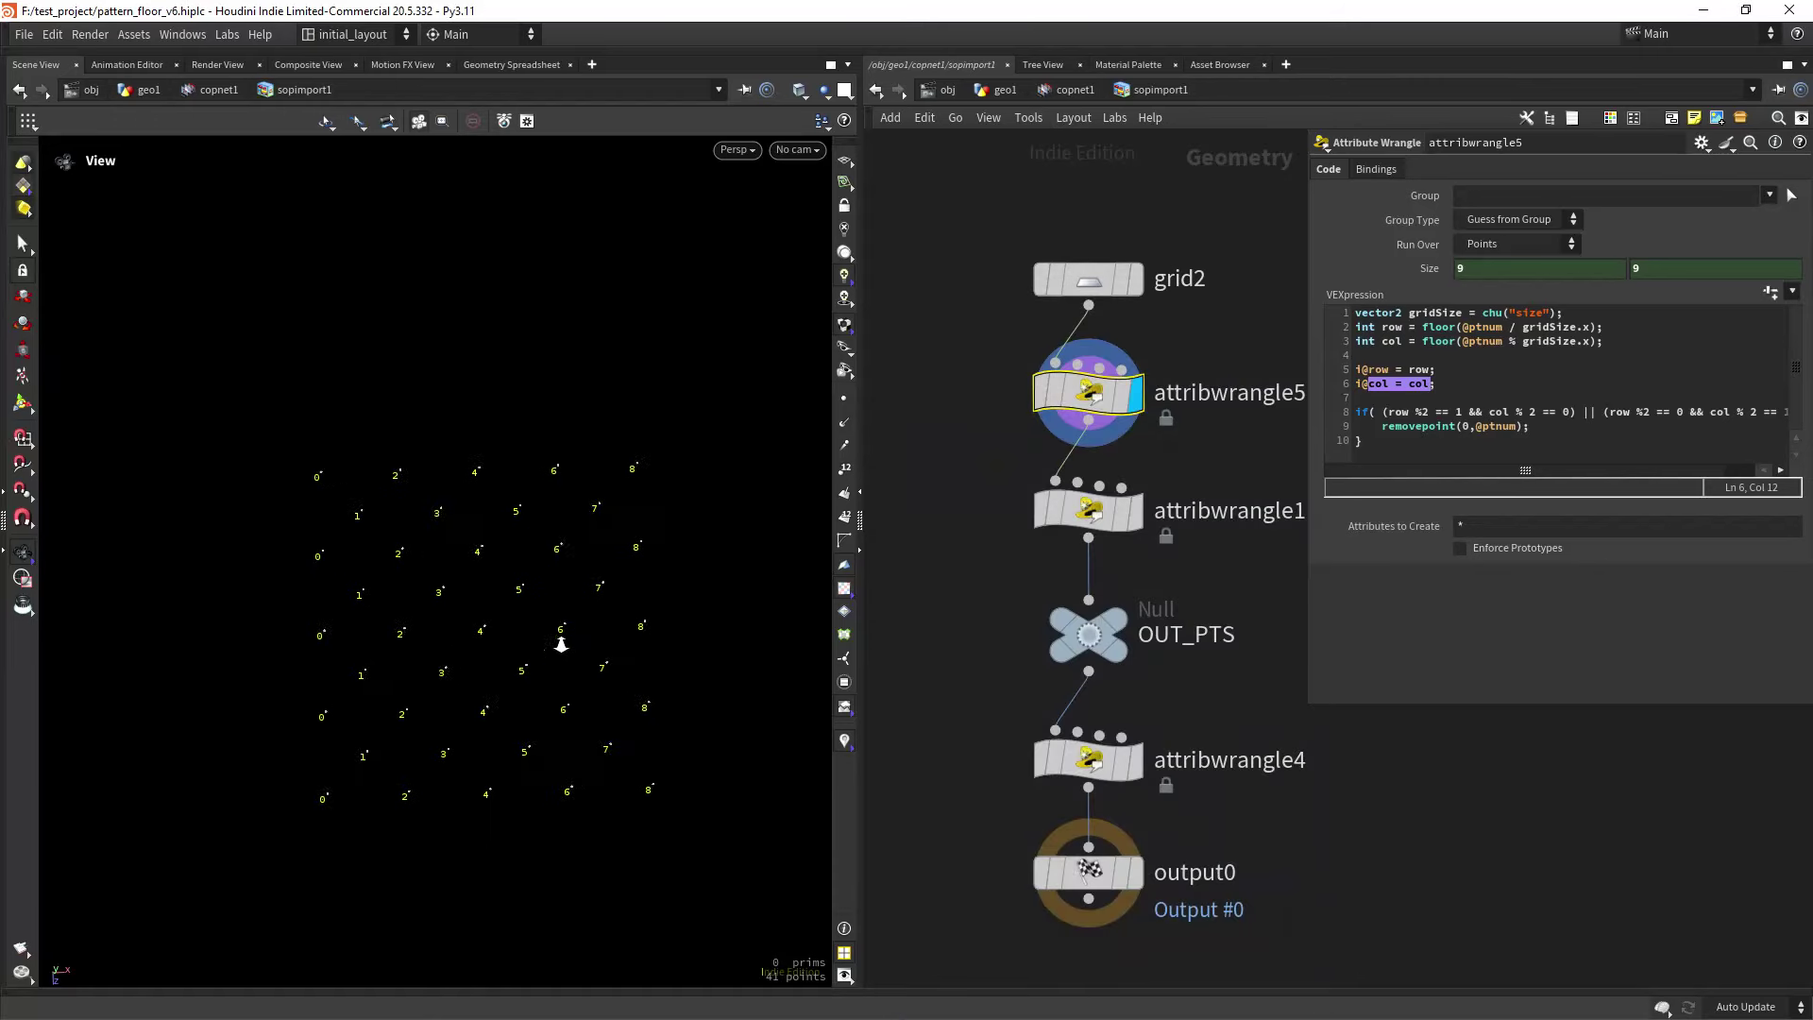
right_click_drag(561, 644, 590, 564)
Replace the col labels on attribwrangle5's points with the row attribute values.
left_click(1011, 395)
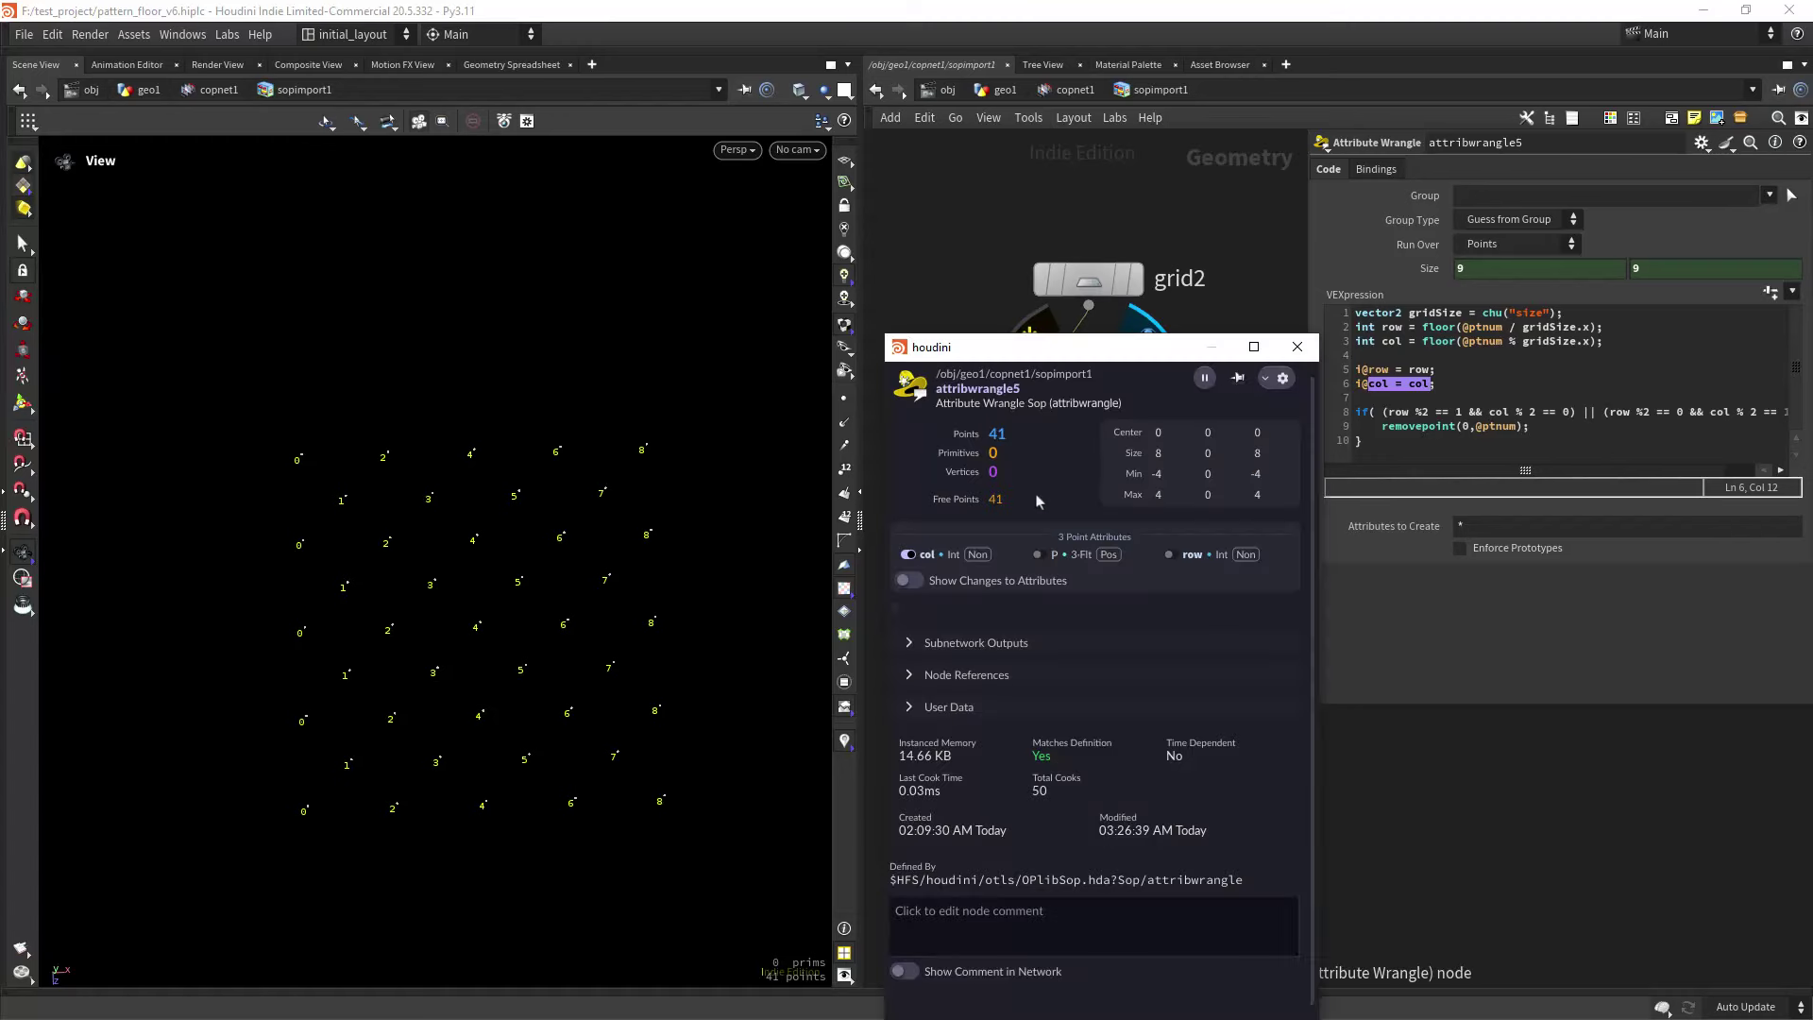
left_click(908, 554)
left_click(1171, 555)
left_click(435, 552)
scroll(579, 605, "down", 2)
scroll(529, 543, "up", 2)
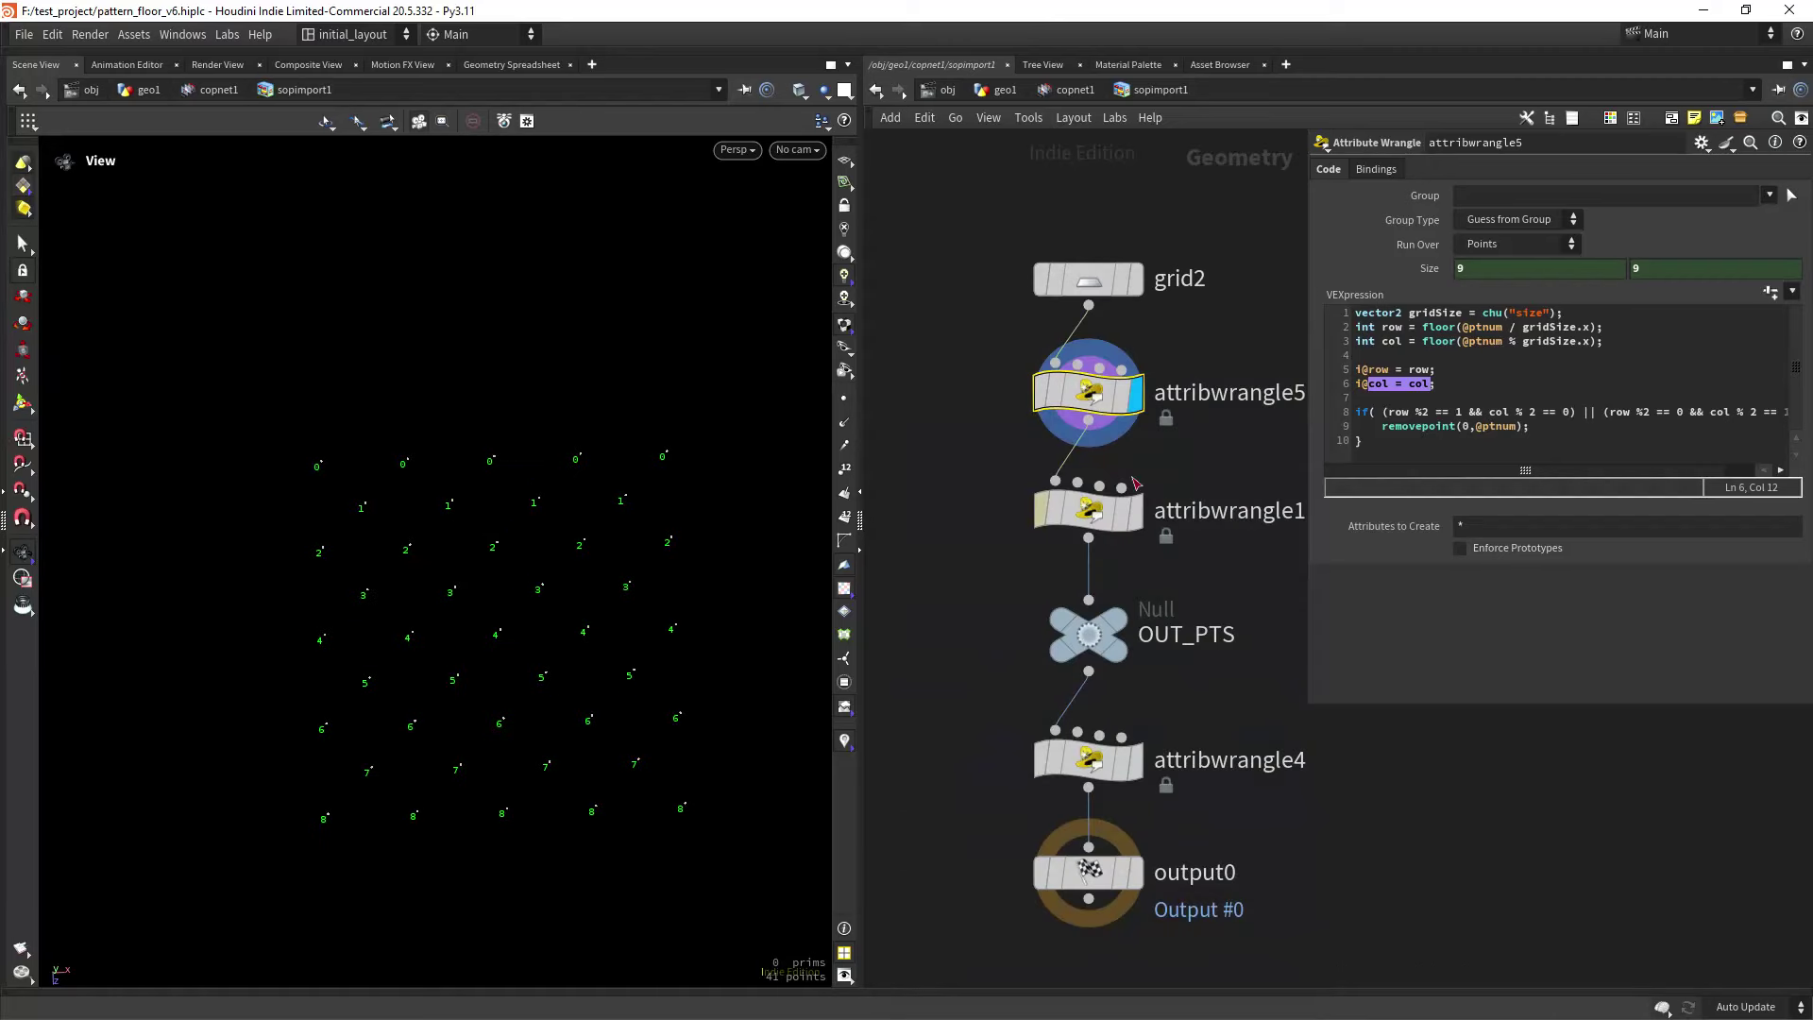
Make room to read attribwrangle5's full point-removal condition, compare it with the row labels, and hide the labels.
left_click_drag(1307, 351, 1186, 354)
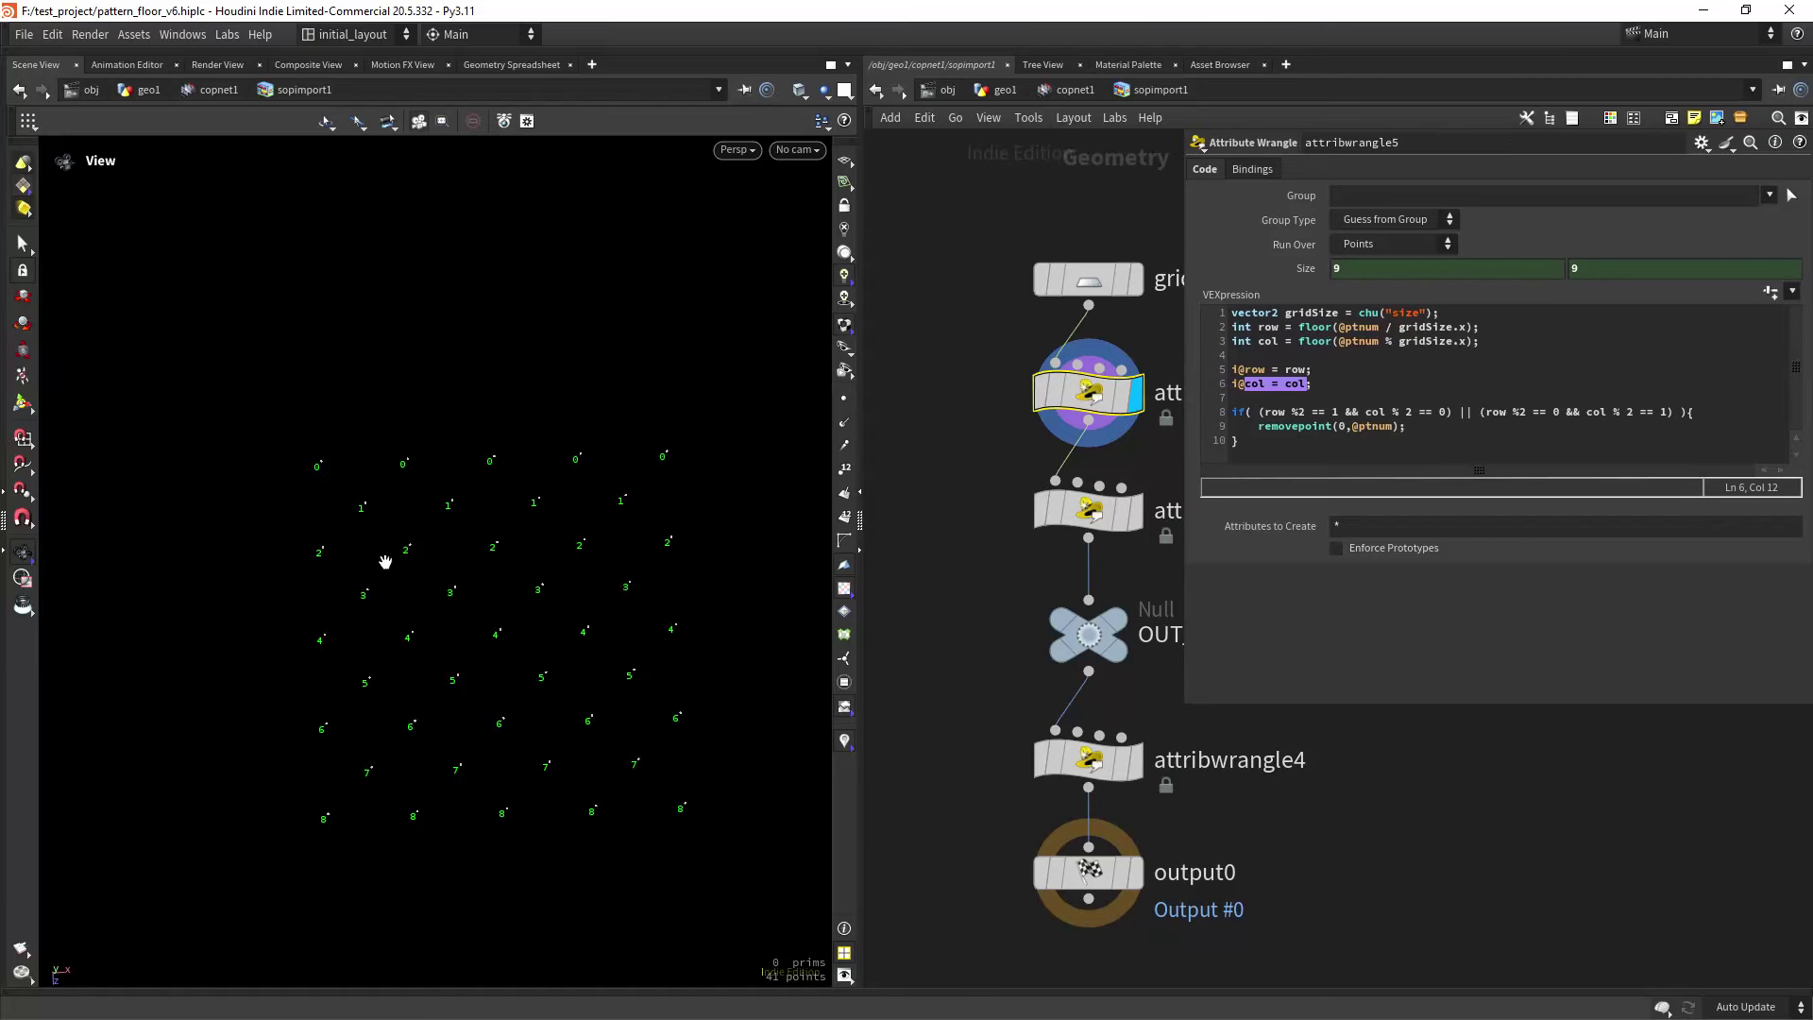
scroll(386, 562, "up", 1)
scroll(563, 661, "down", 2)
left_click_drag(554, 617, 637, 566)
left_click_drag(1194, 435, 1237, 435)
left_click(1305, 370)
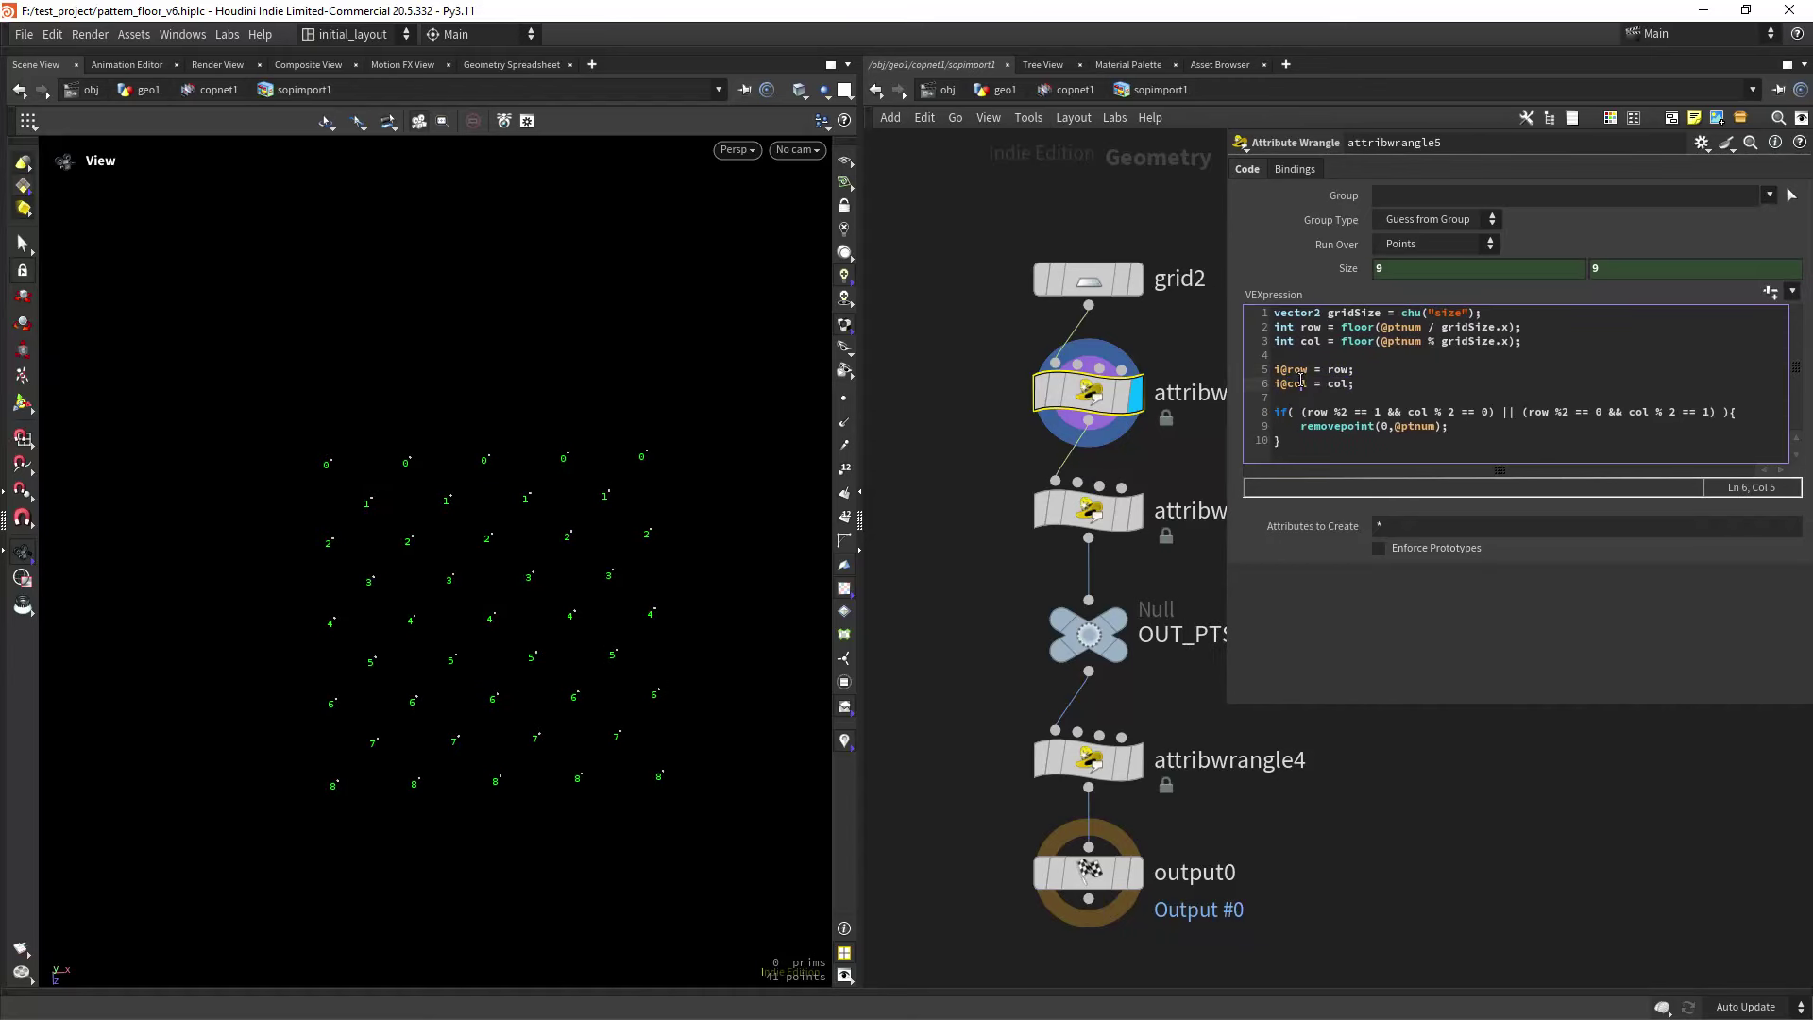
left_click(1006, 393)
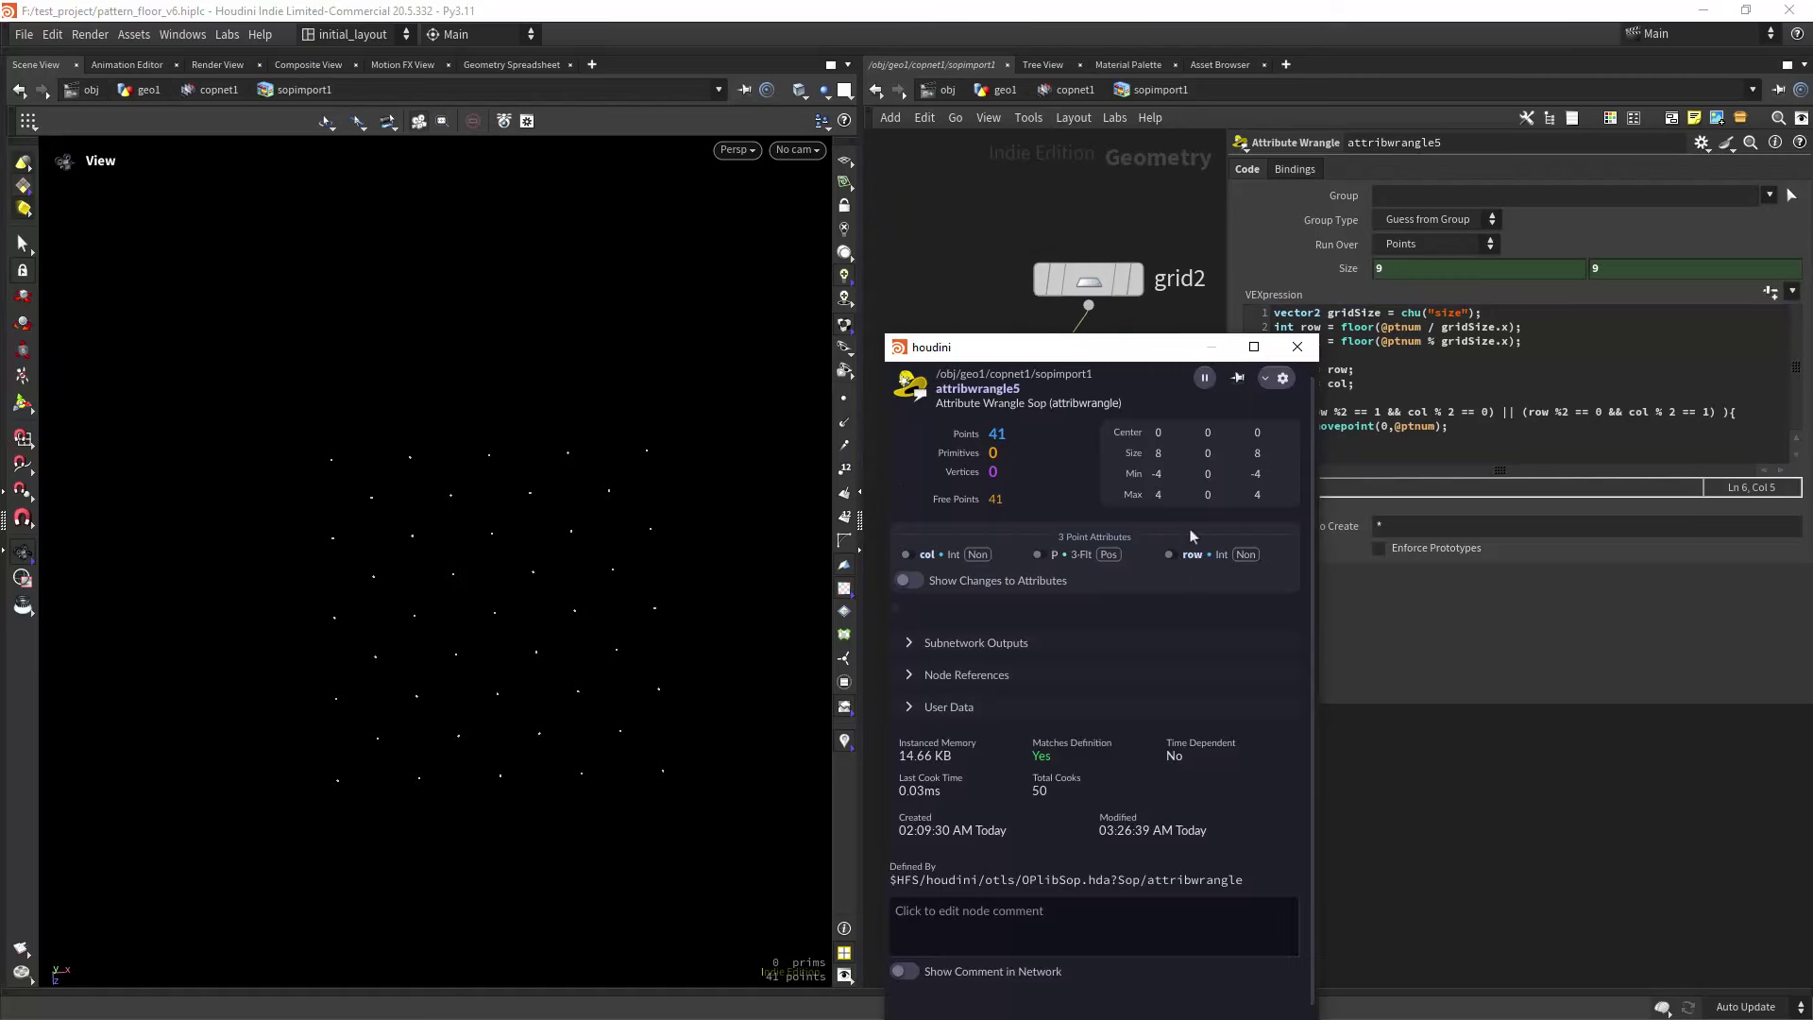
left_click(1298, 346)
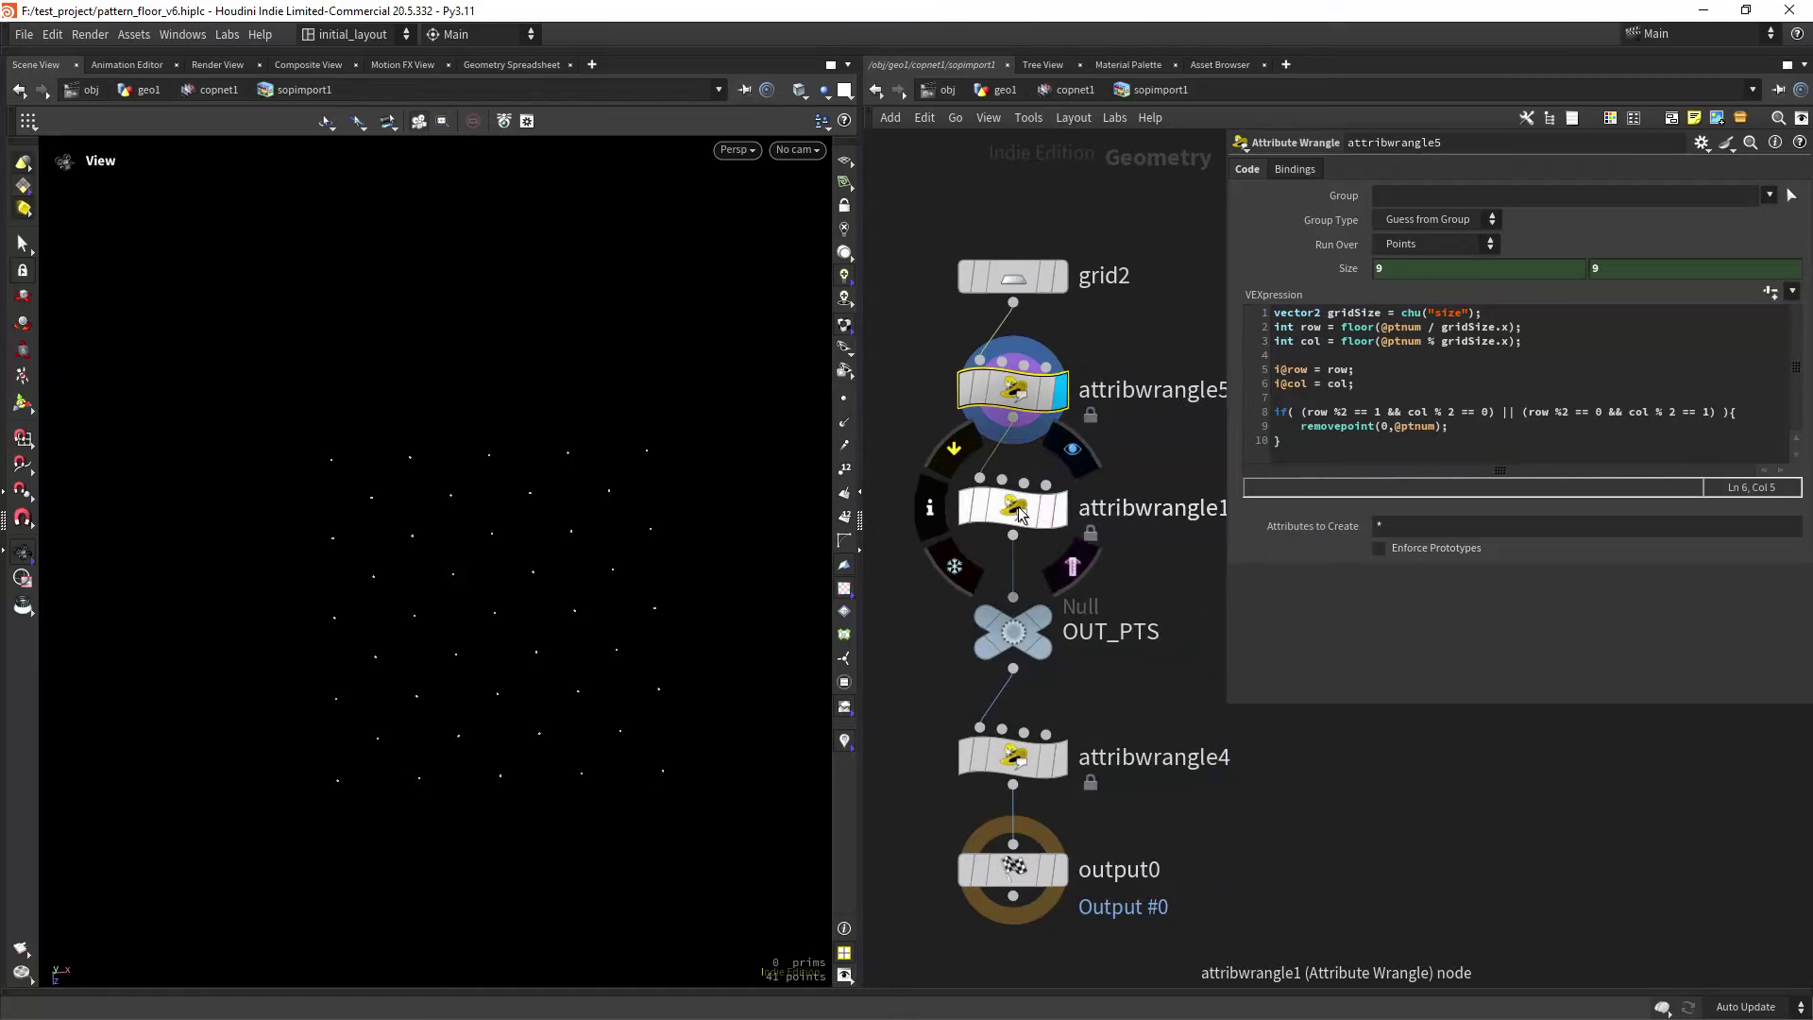
Display attribwrangle1 and show the spriterot attribute values on its points.
left_click(1018, 510)
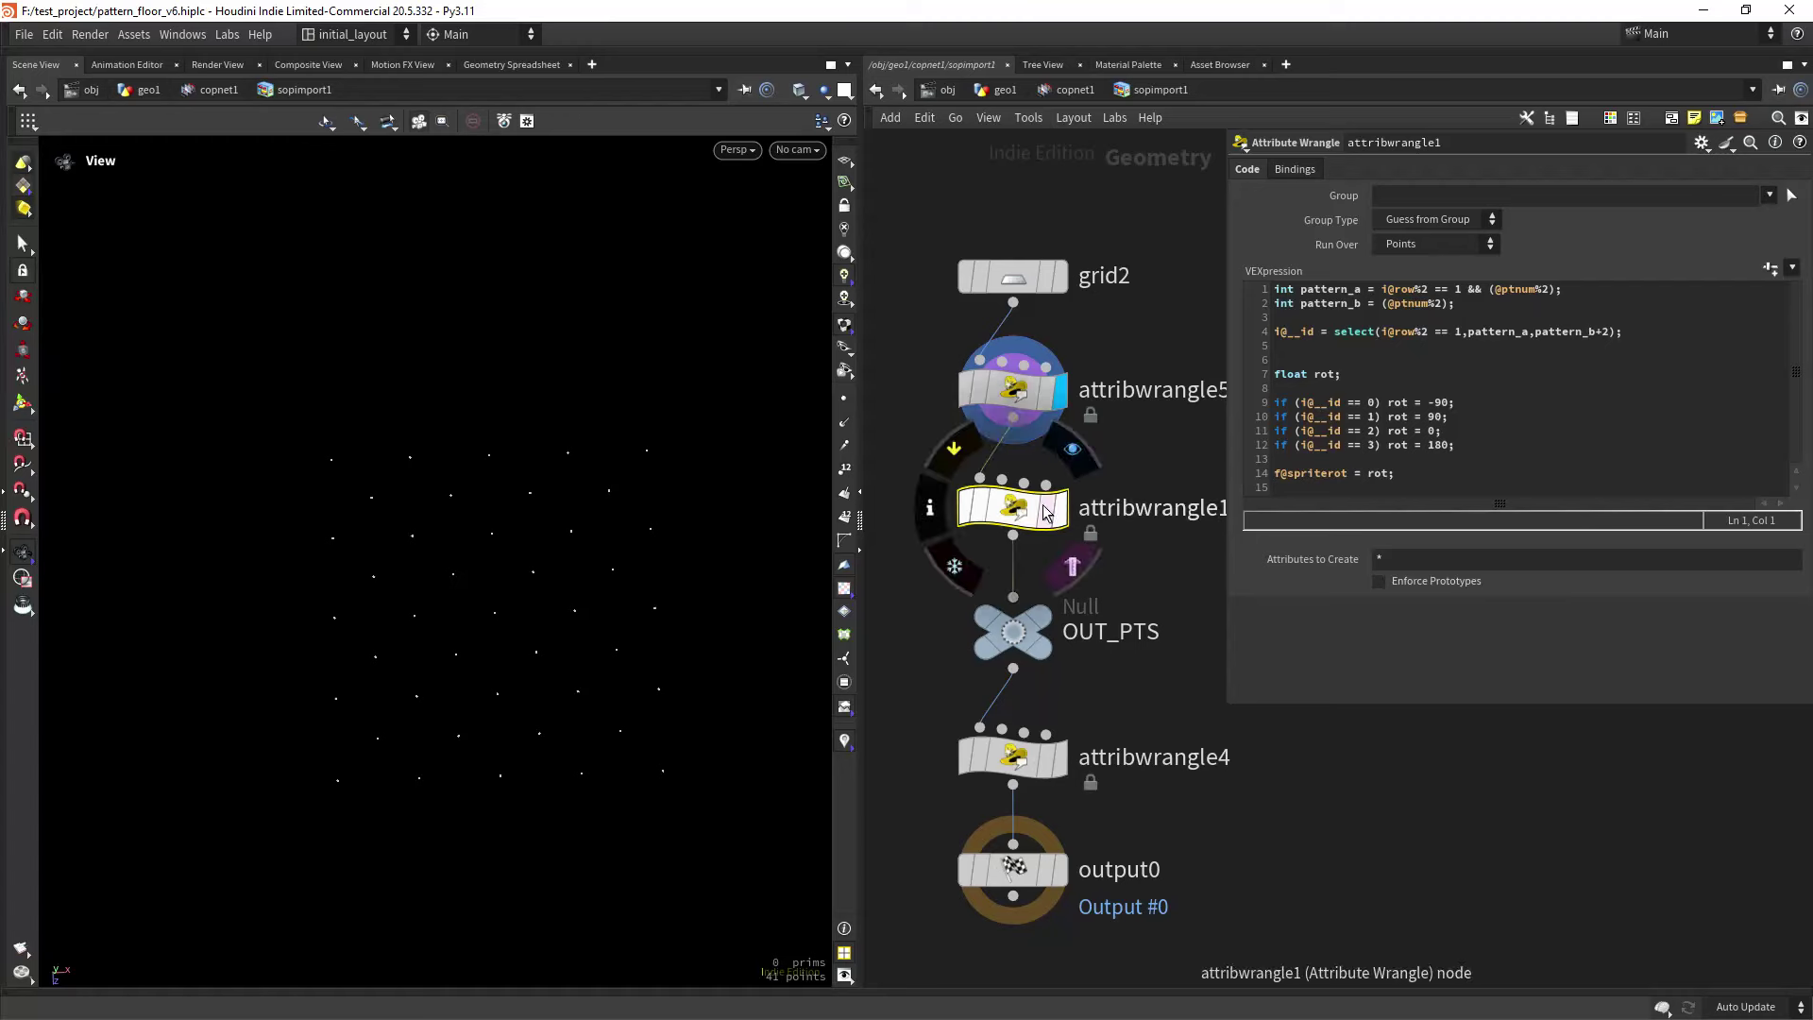
left_click(992, 463)
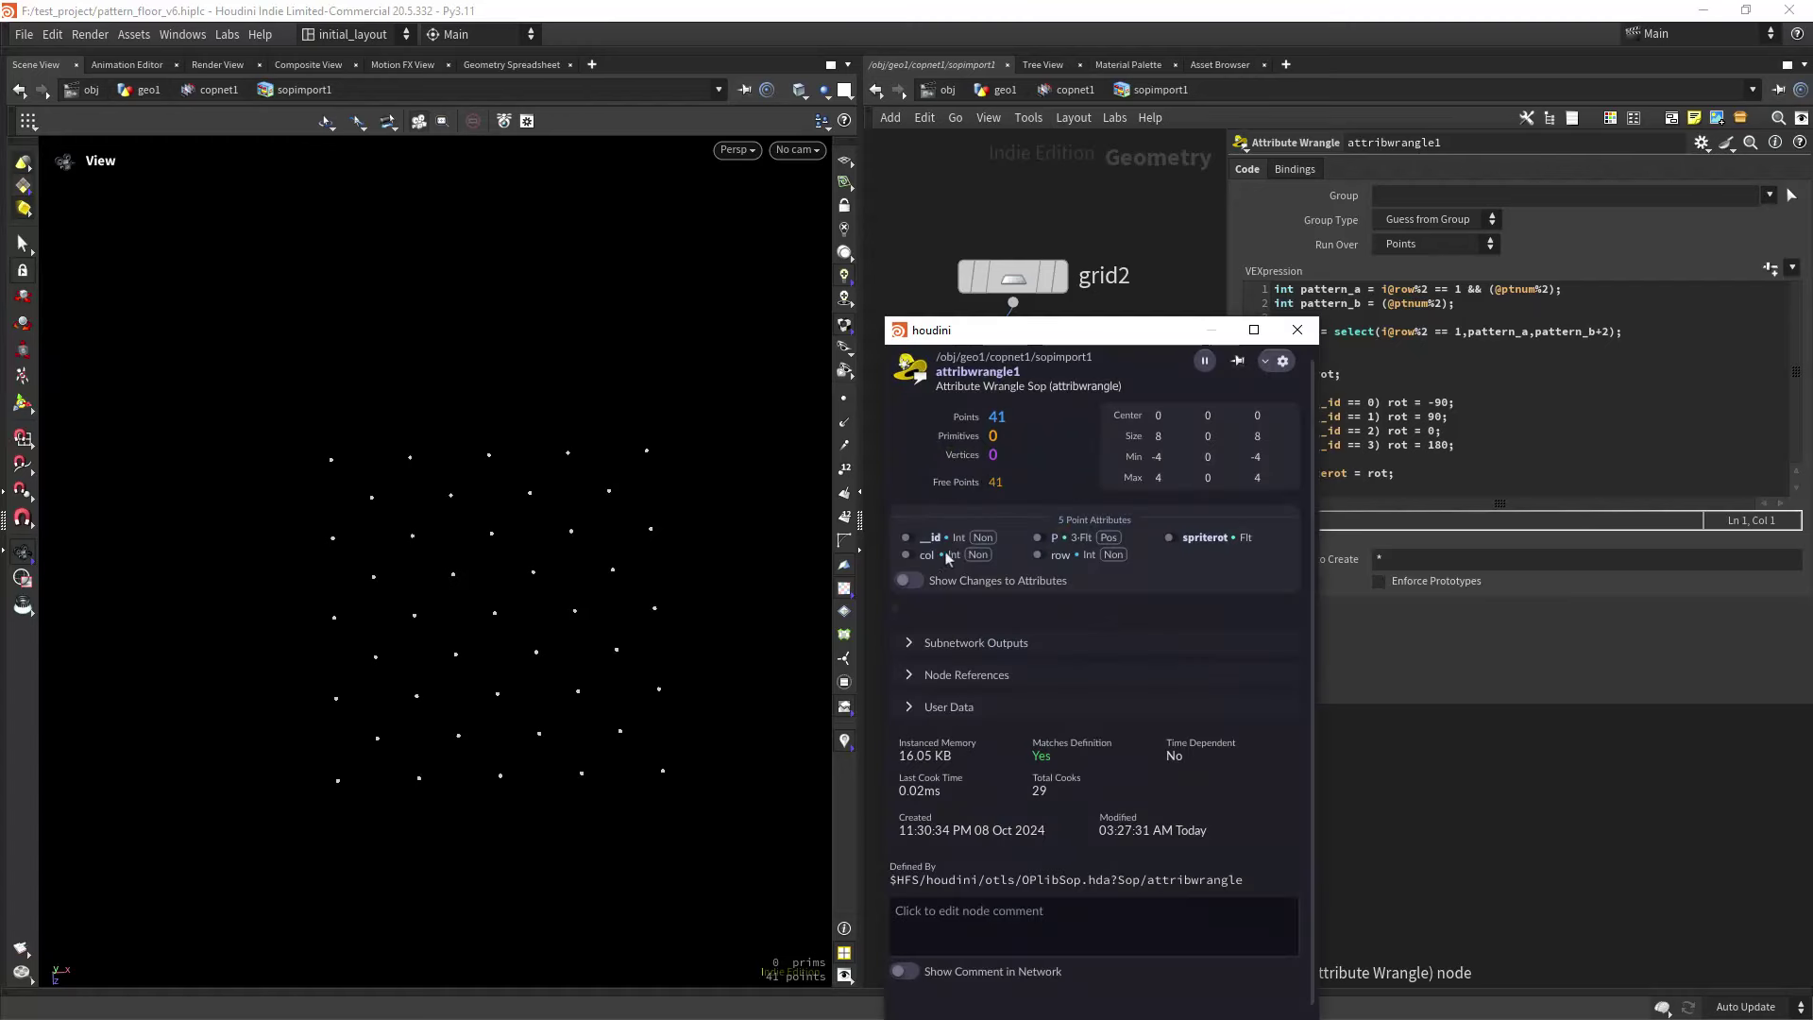
left_click(1171, 538)
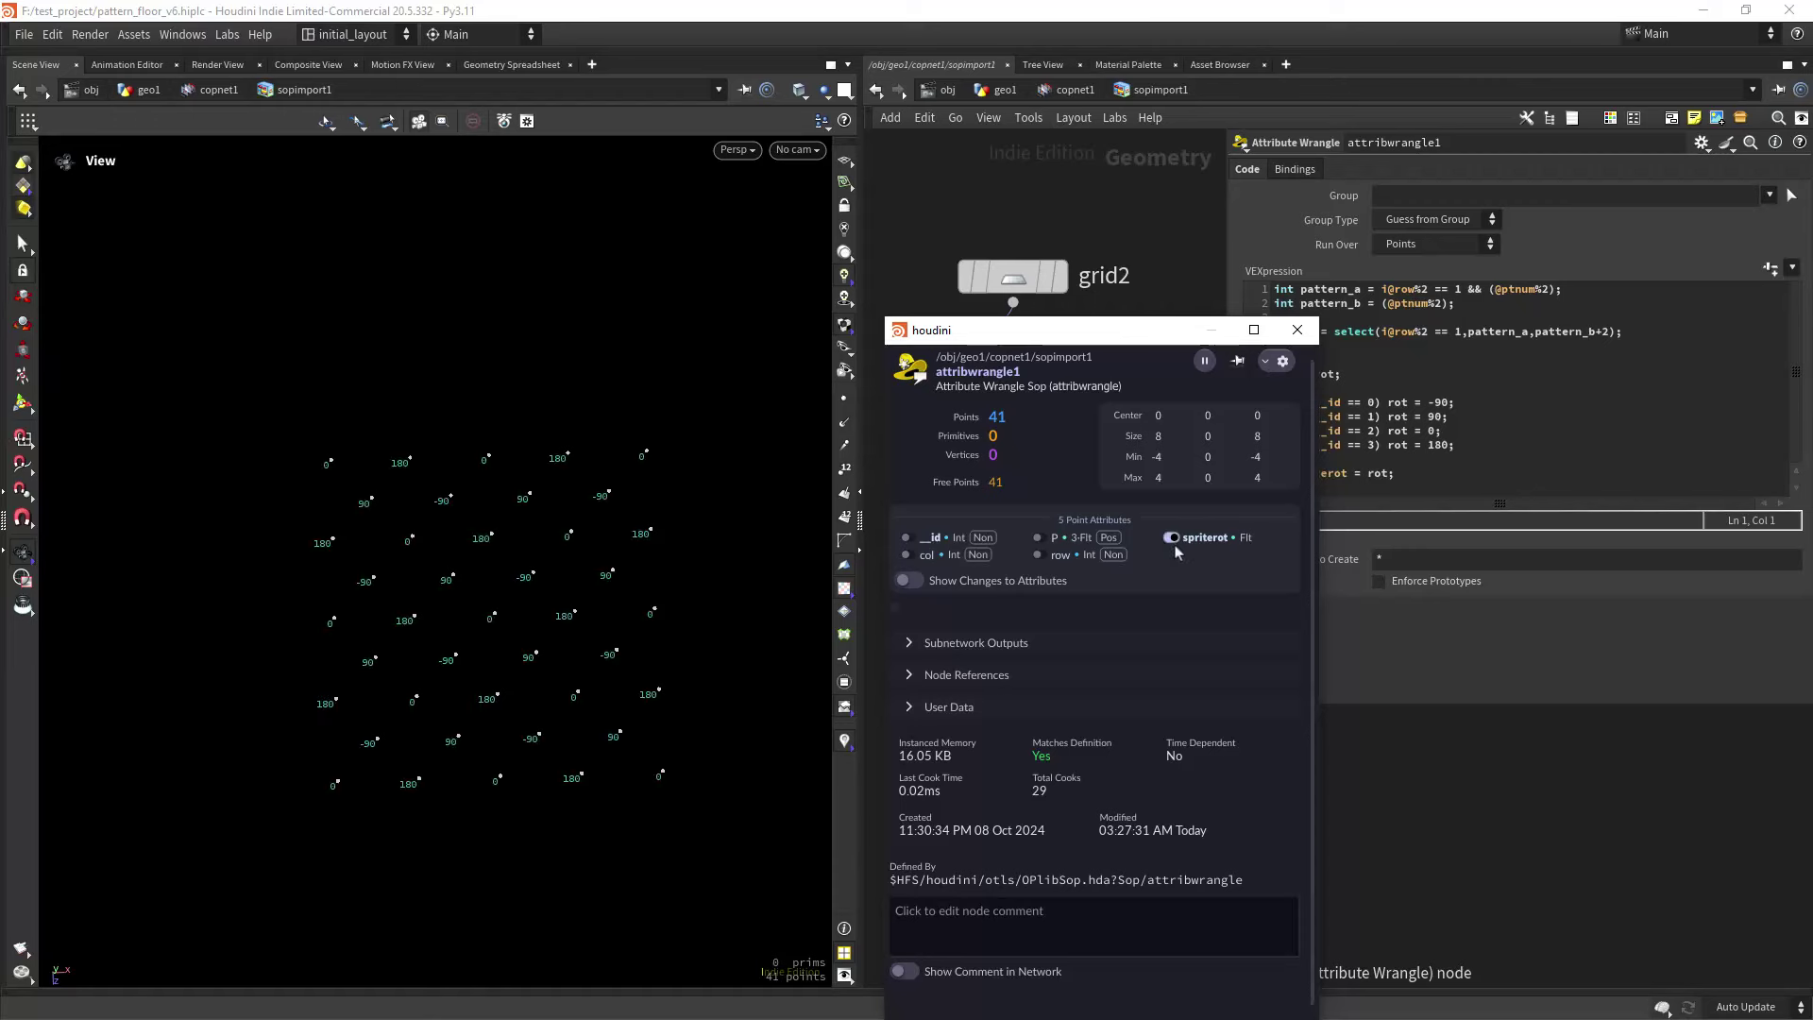
left_click(1298, 329)
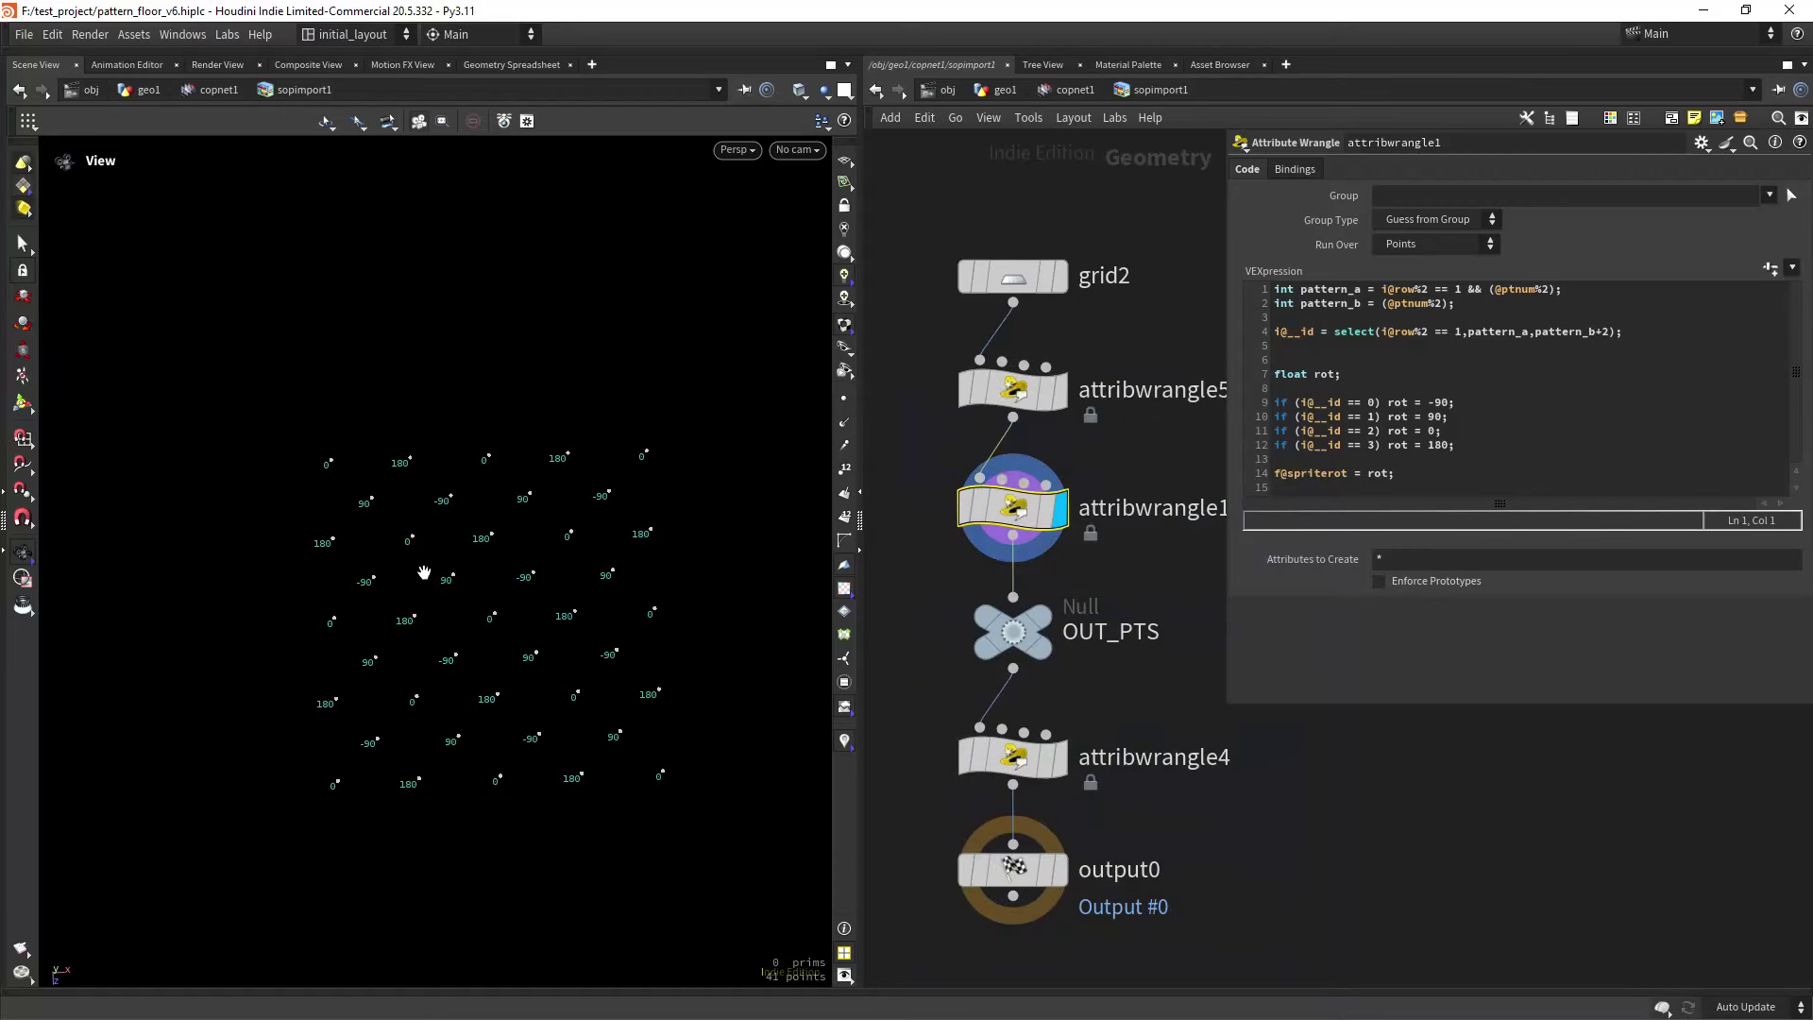
scroll(510, 578, "up", 3)
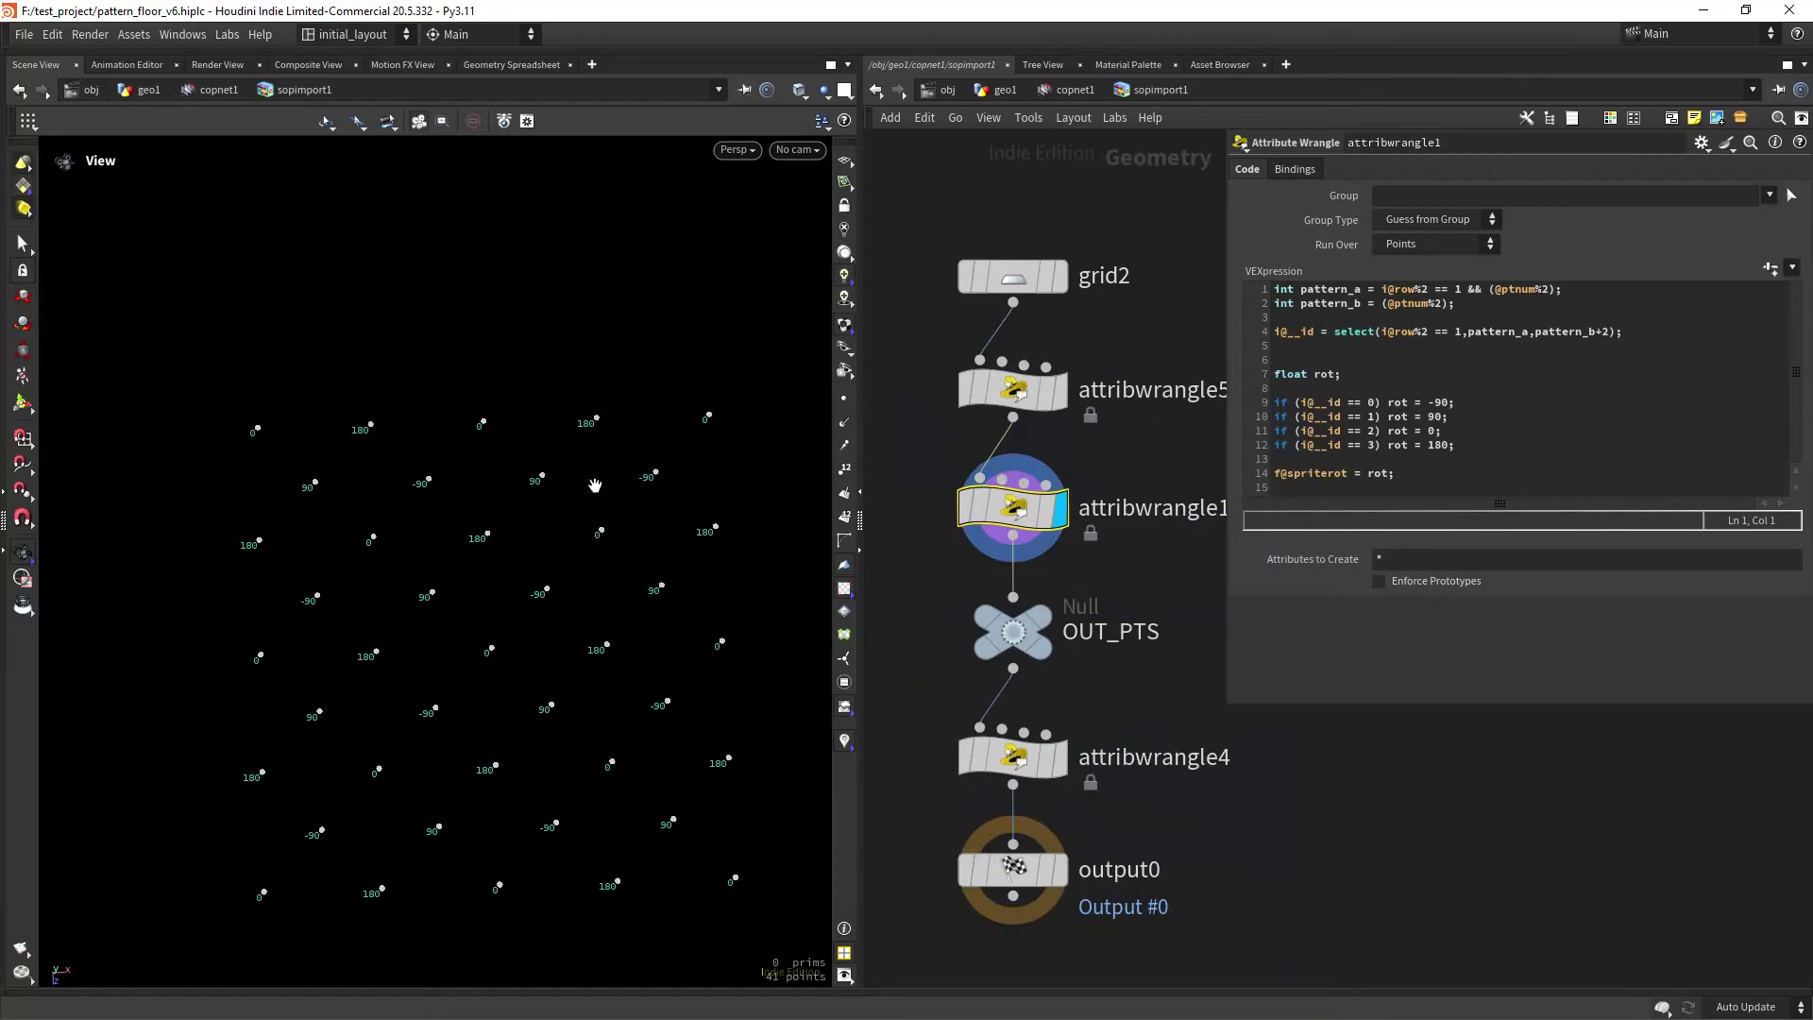
mouse_move(585, 571)
right_mouse_down()
mouse_move(592, 547)
mouse_move(557, 514)
mouse_move(554, 566)
right_mouse_up()
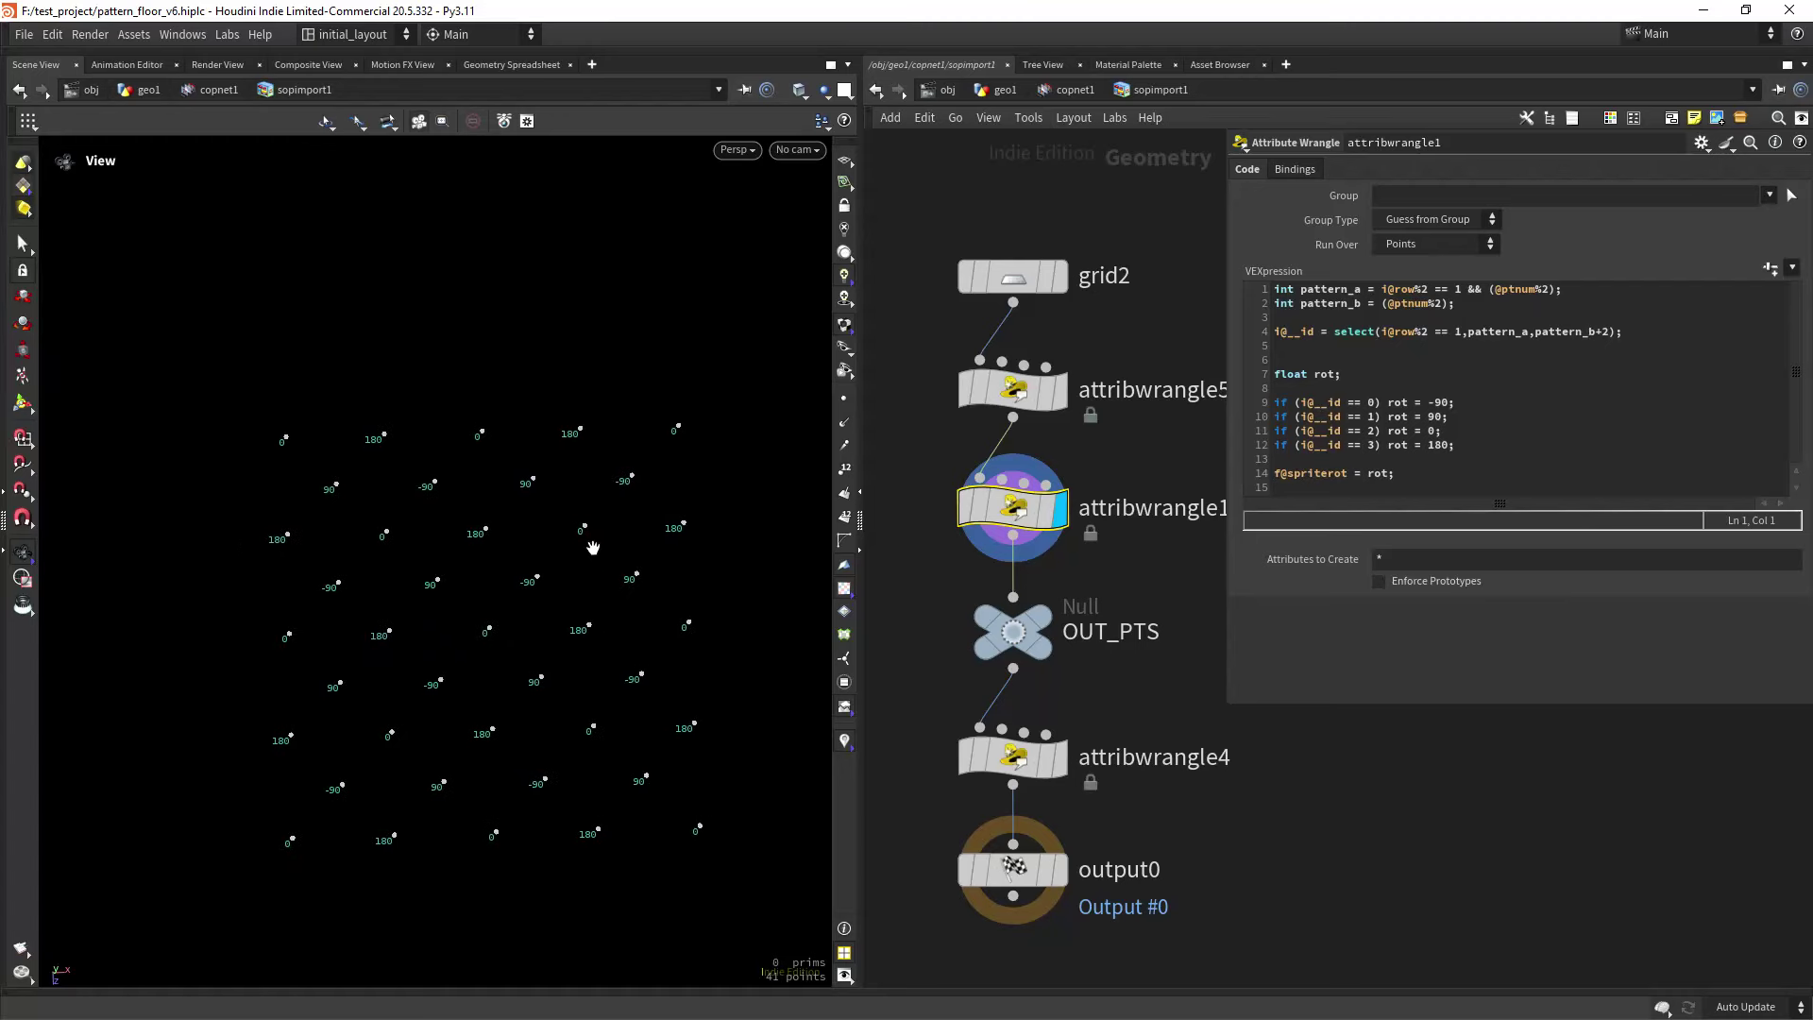
left_click_drag(553, 565, 531, 536)
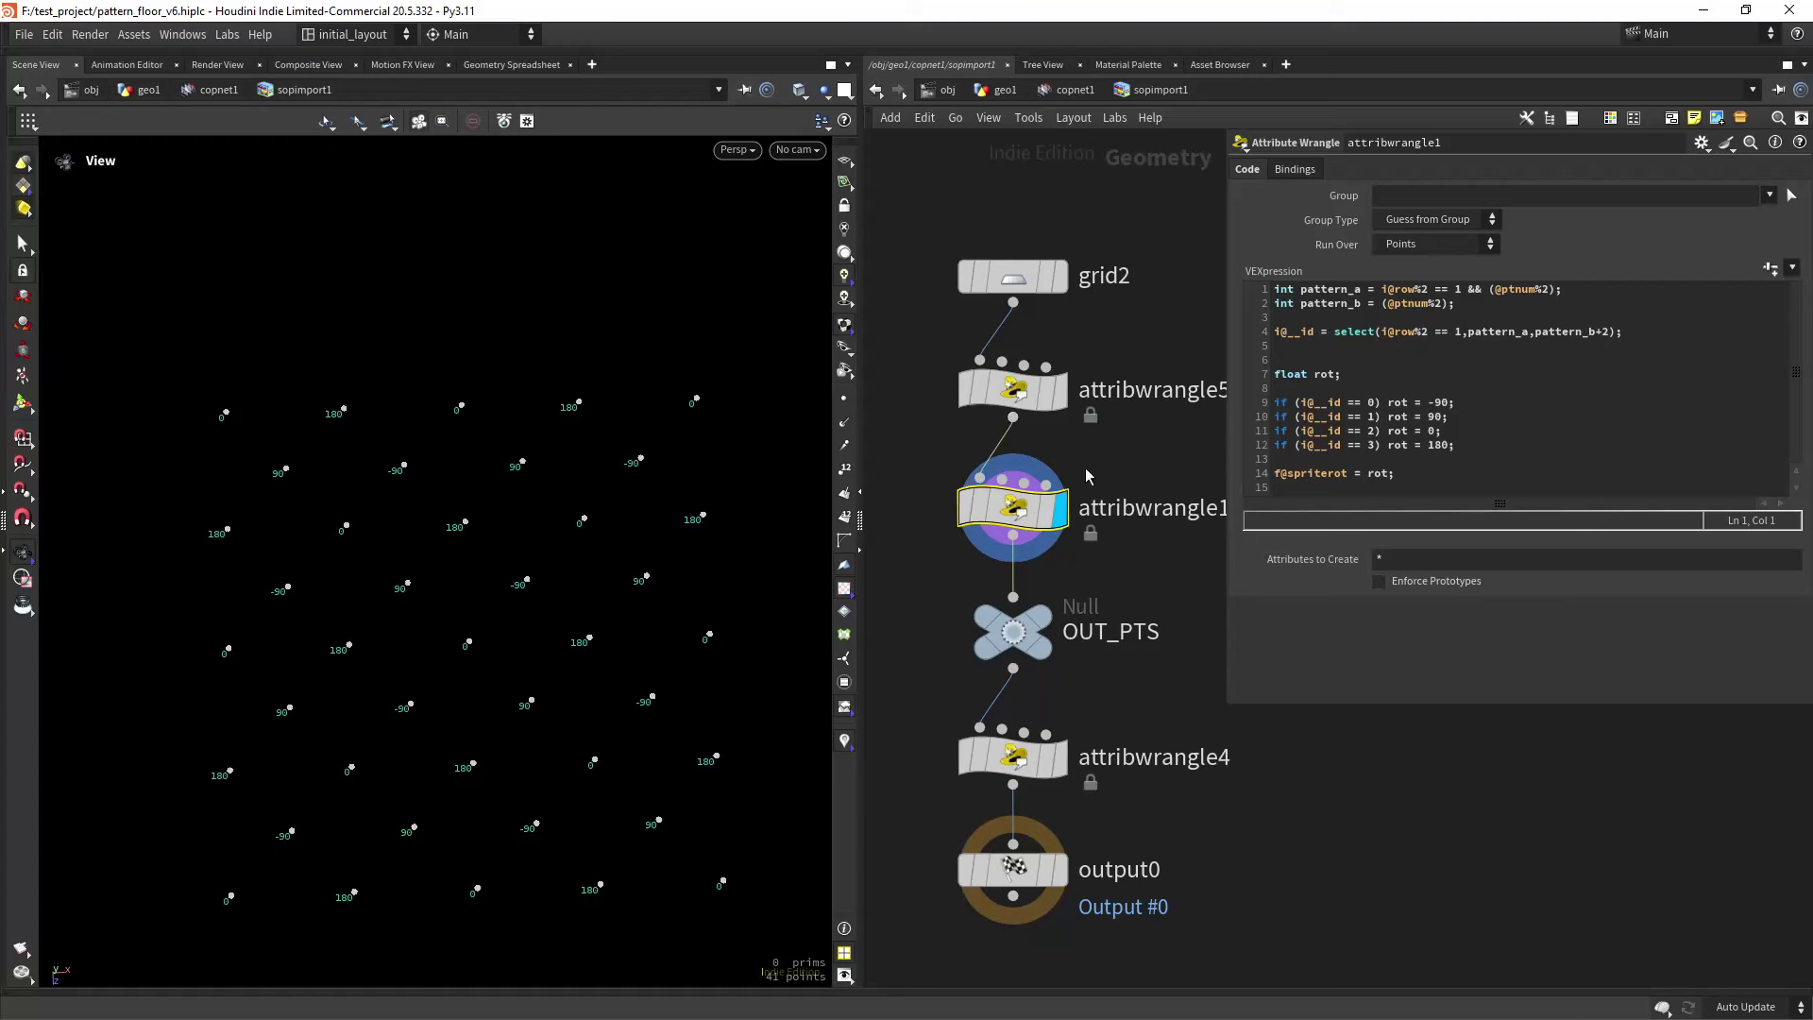
Switch the point labels of attribwrangle1 from spriterot to the __id attribute.
middle_click_drag(1185, 434, 1162, 476)
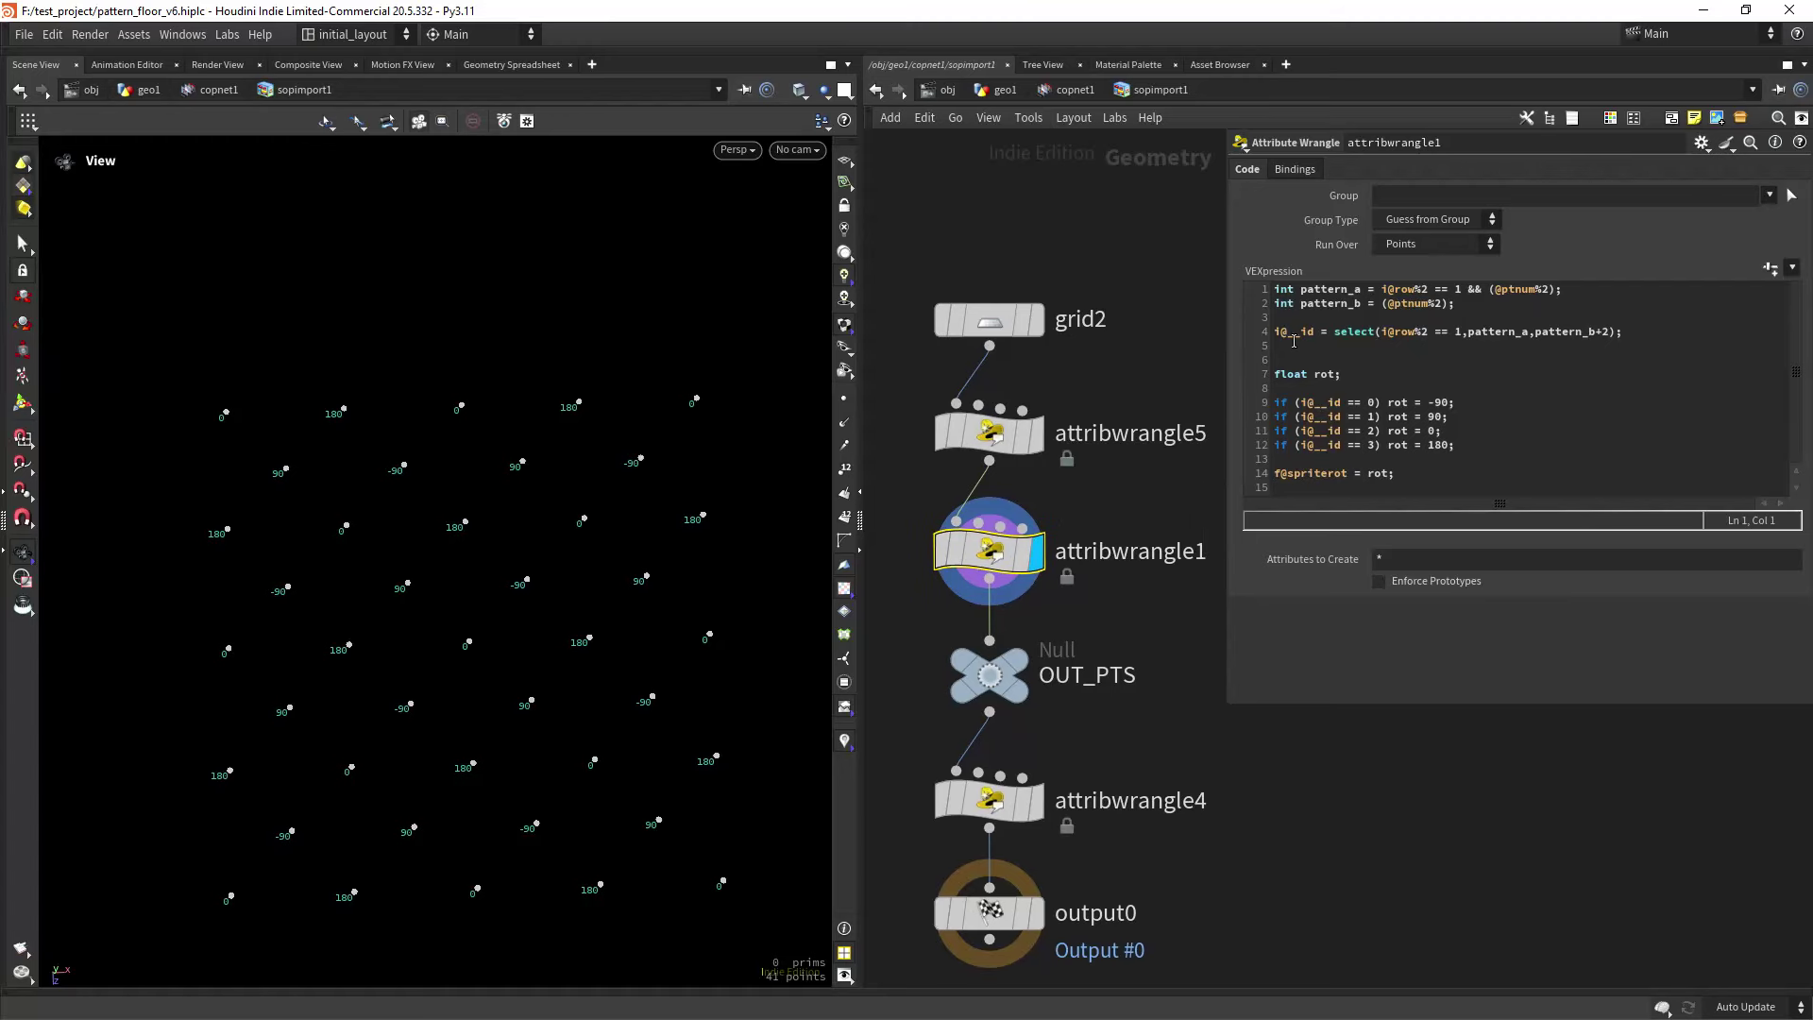
middle_click(957, 564)
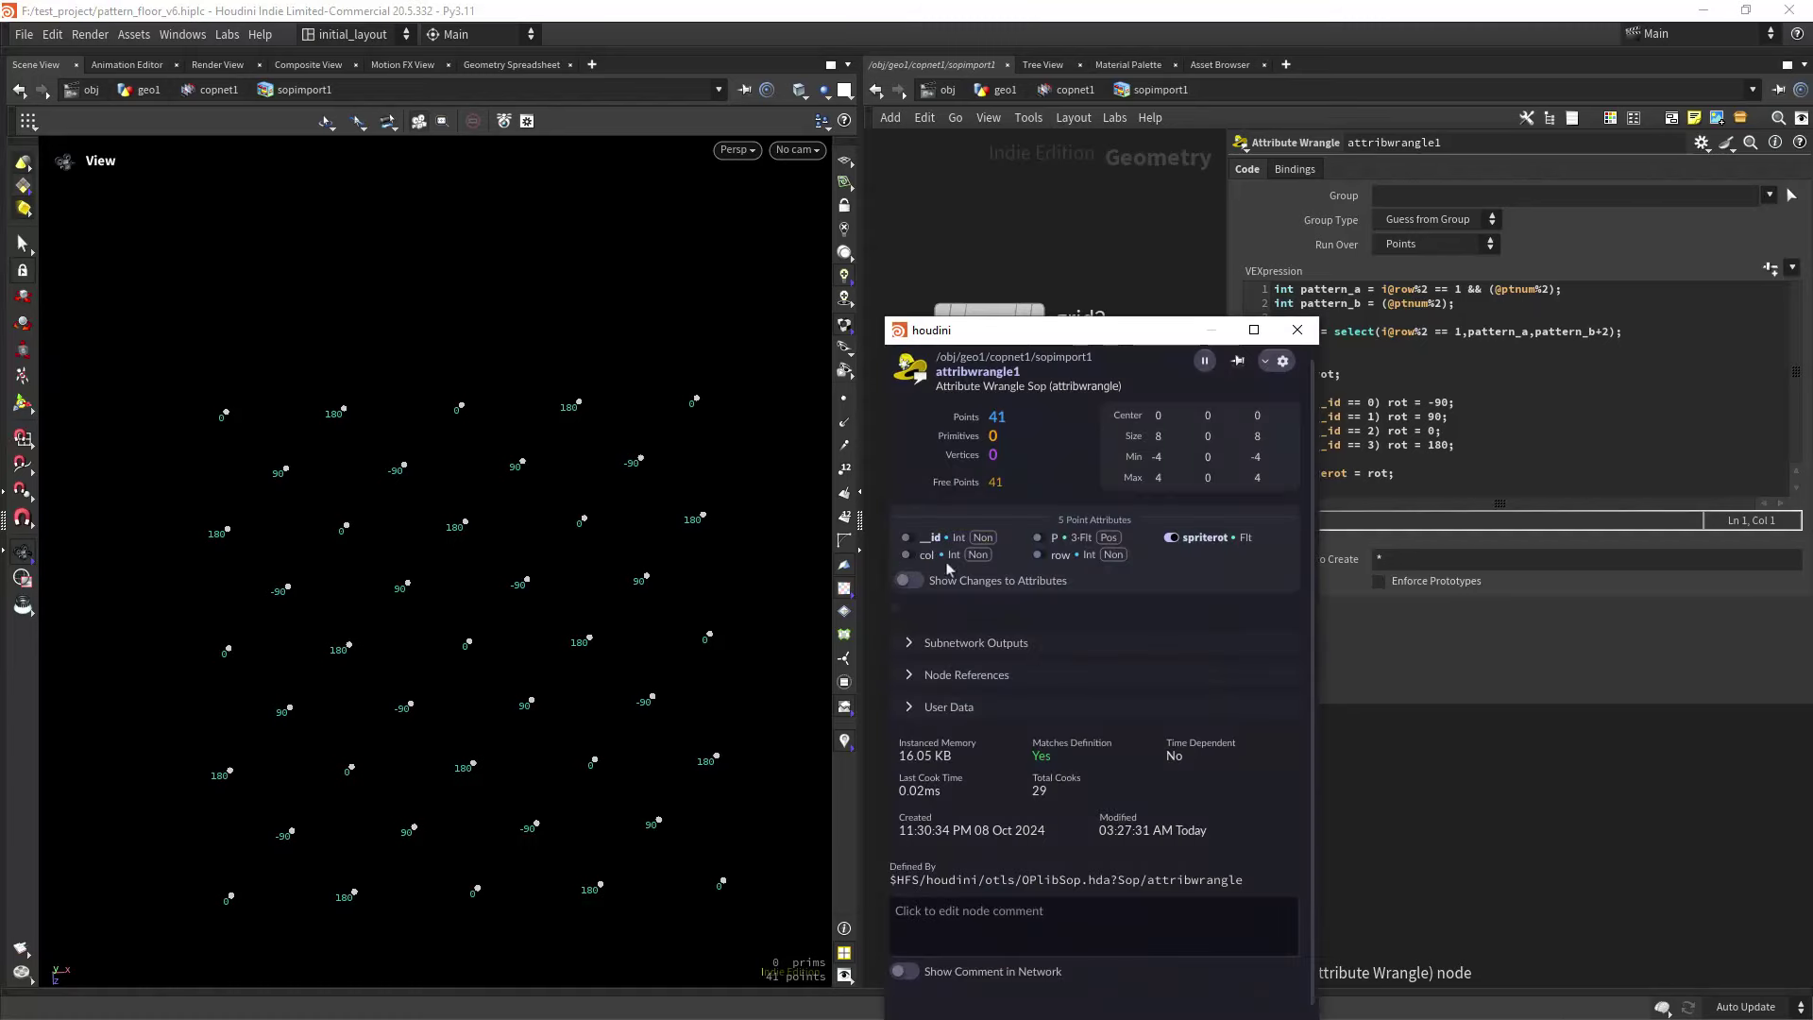
left_click(1171, 538)
left_click(907, 537)
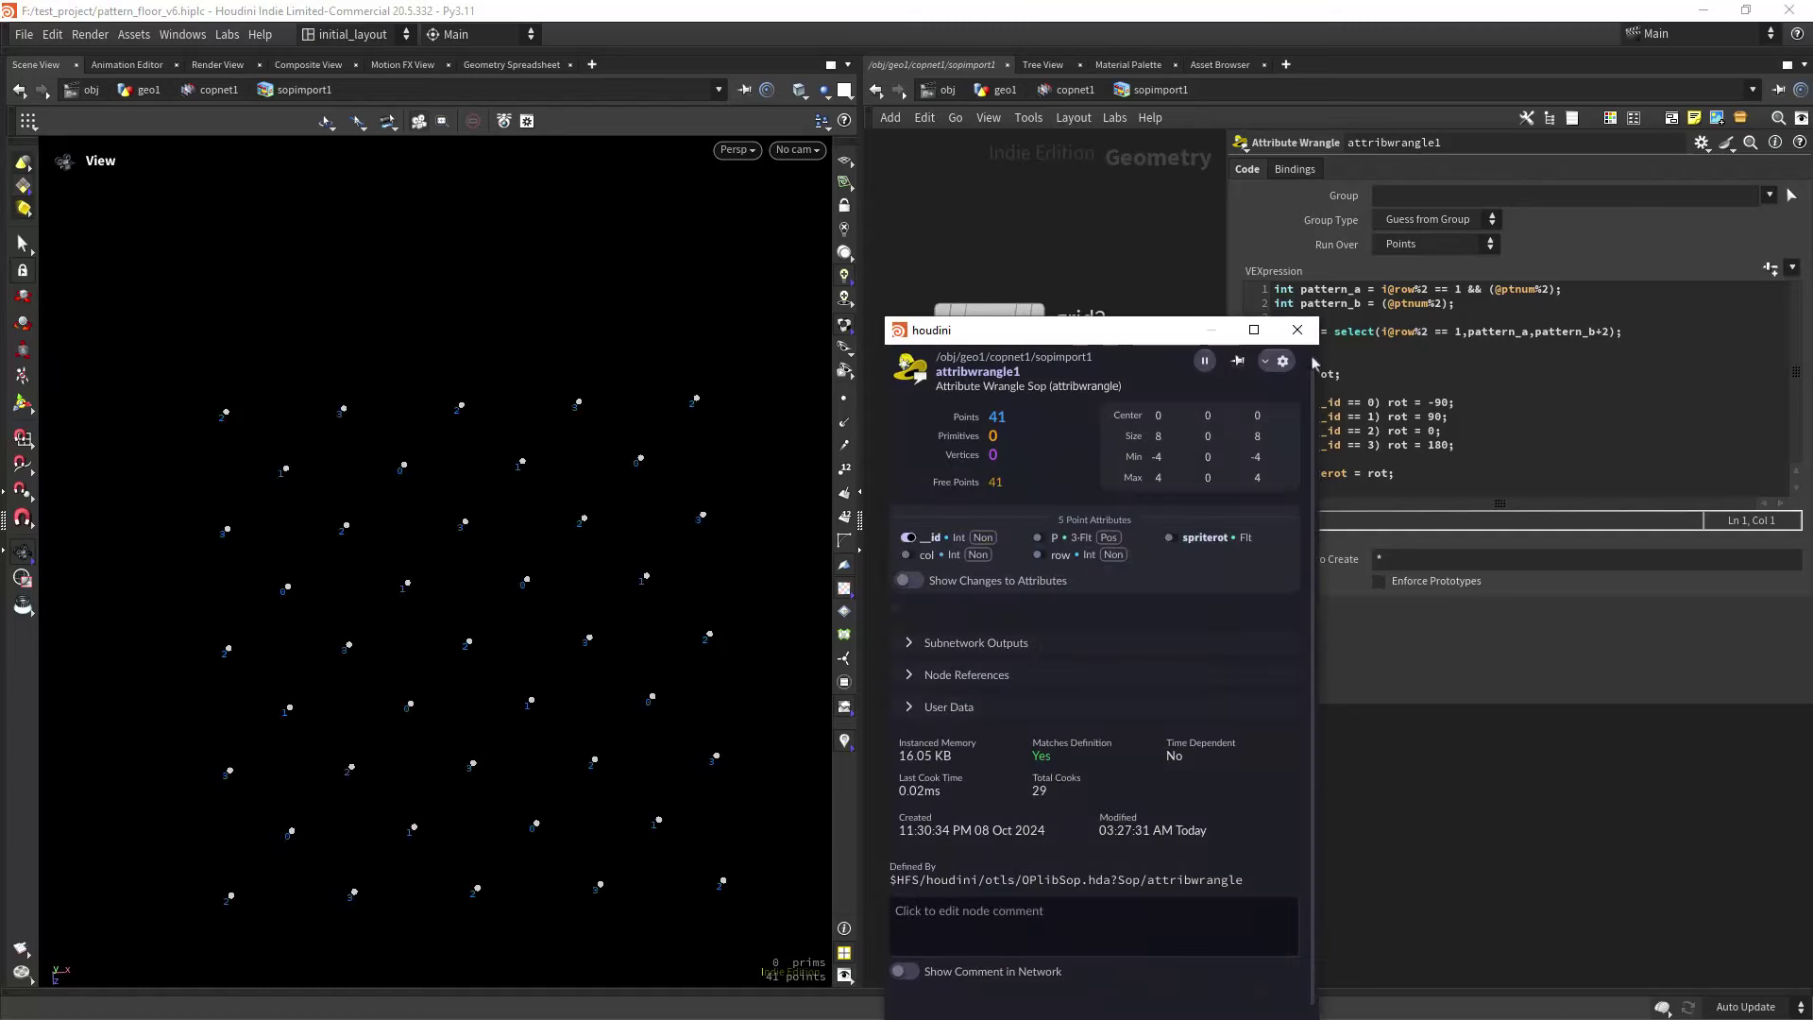
left_click(1296, 331)
Examine how the __id values alternate across the rows of points.
right_click_drag(567, 570, 553, 641)
middle_click_drag(607, 625, 591, 627)
right_click_drag(591, 627, 508, 572)
left_click_drag(509, 571, 506, 554, "alt")
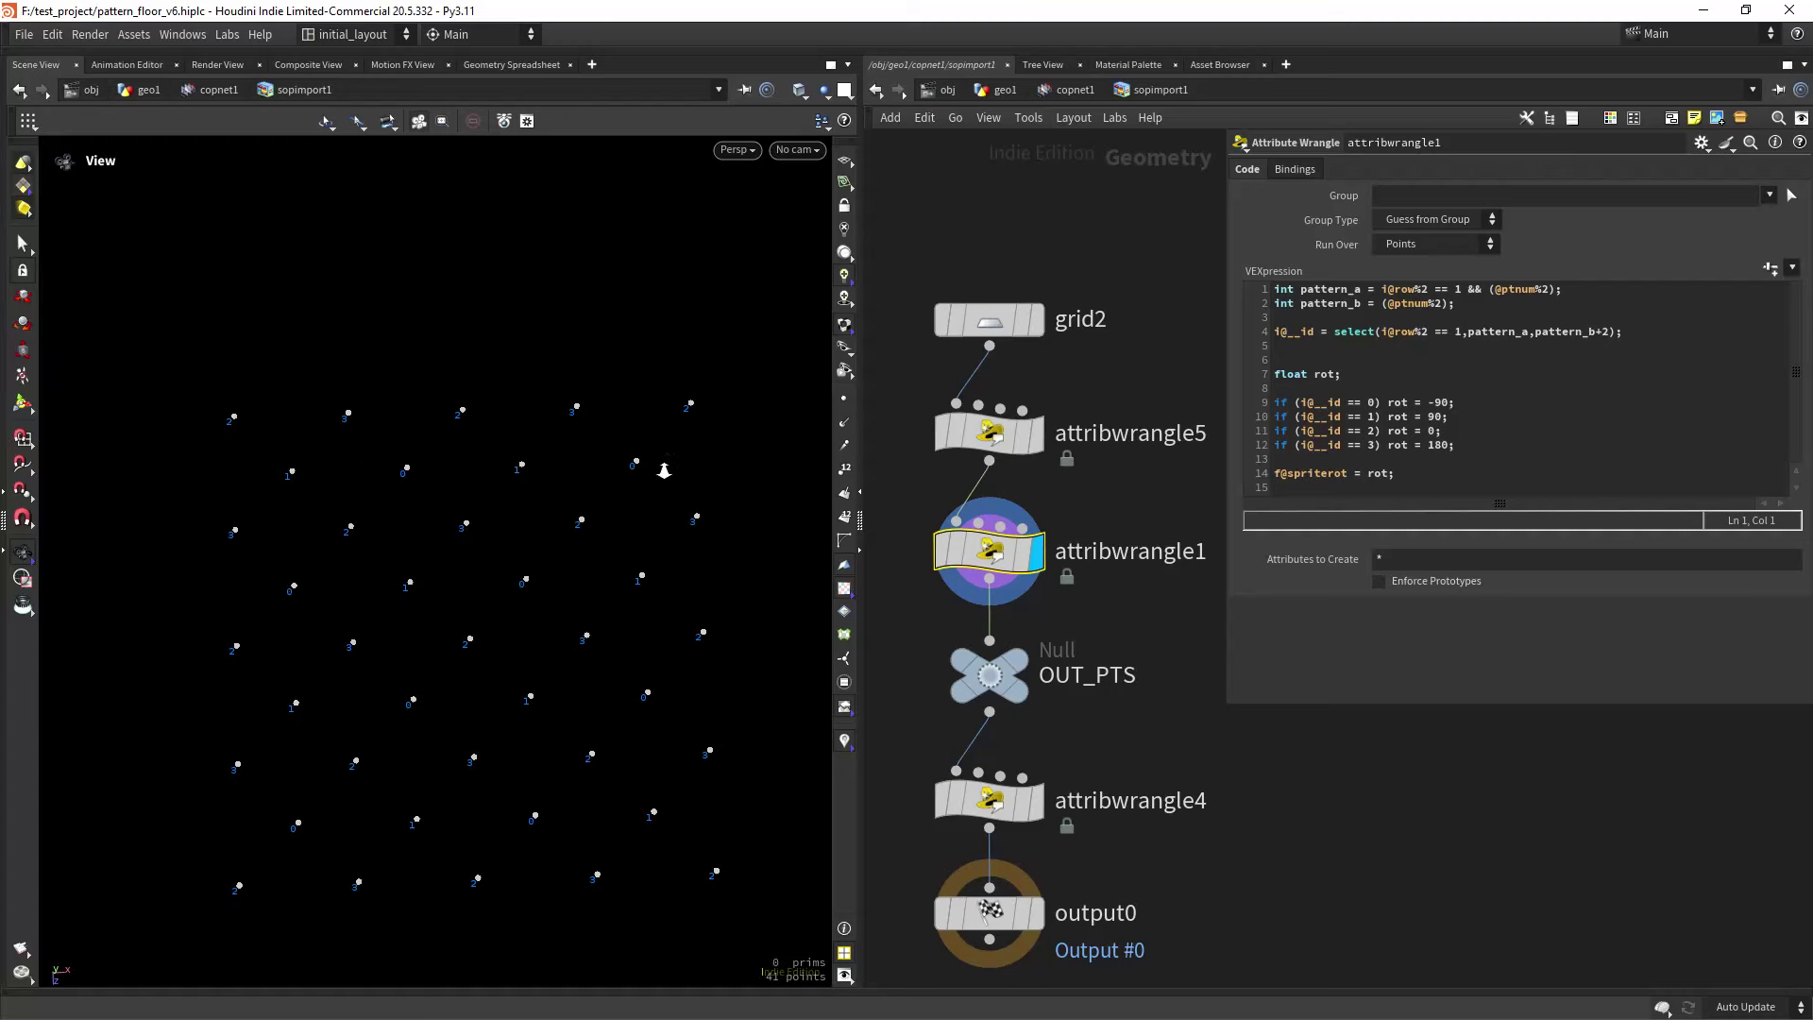
right_click_drag(667, 469, 637, 487)
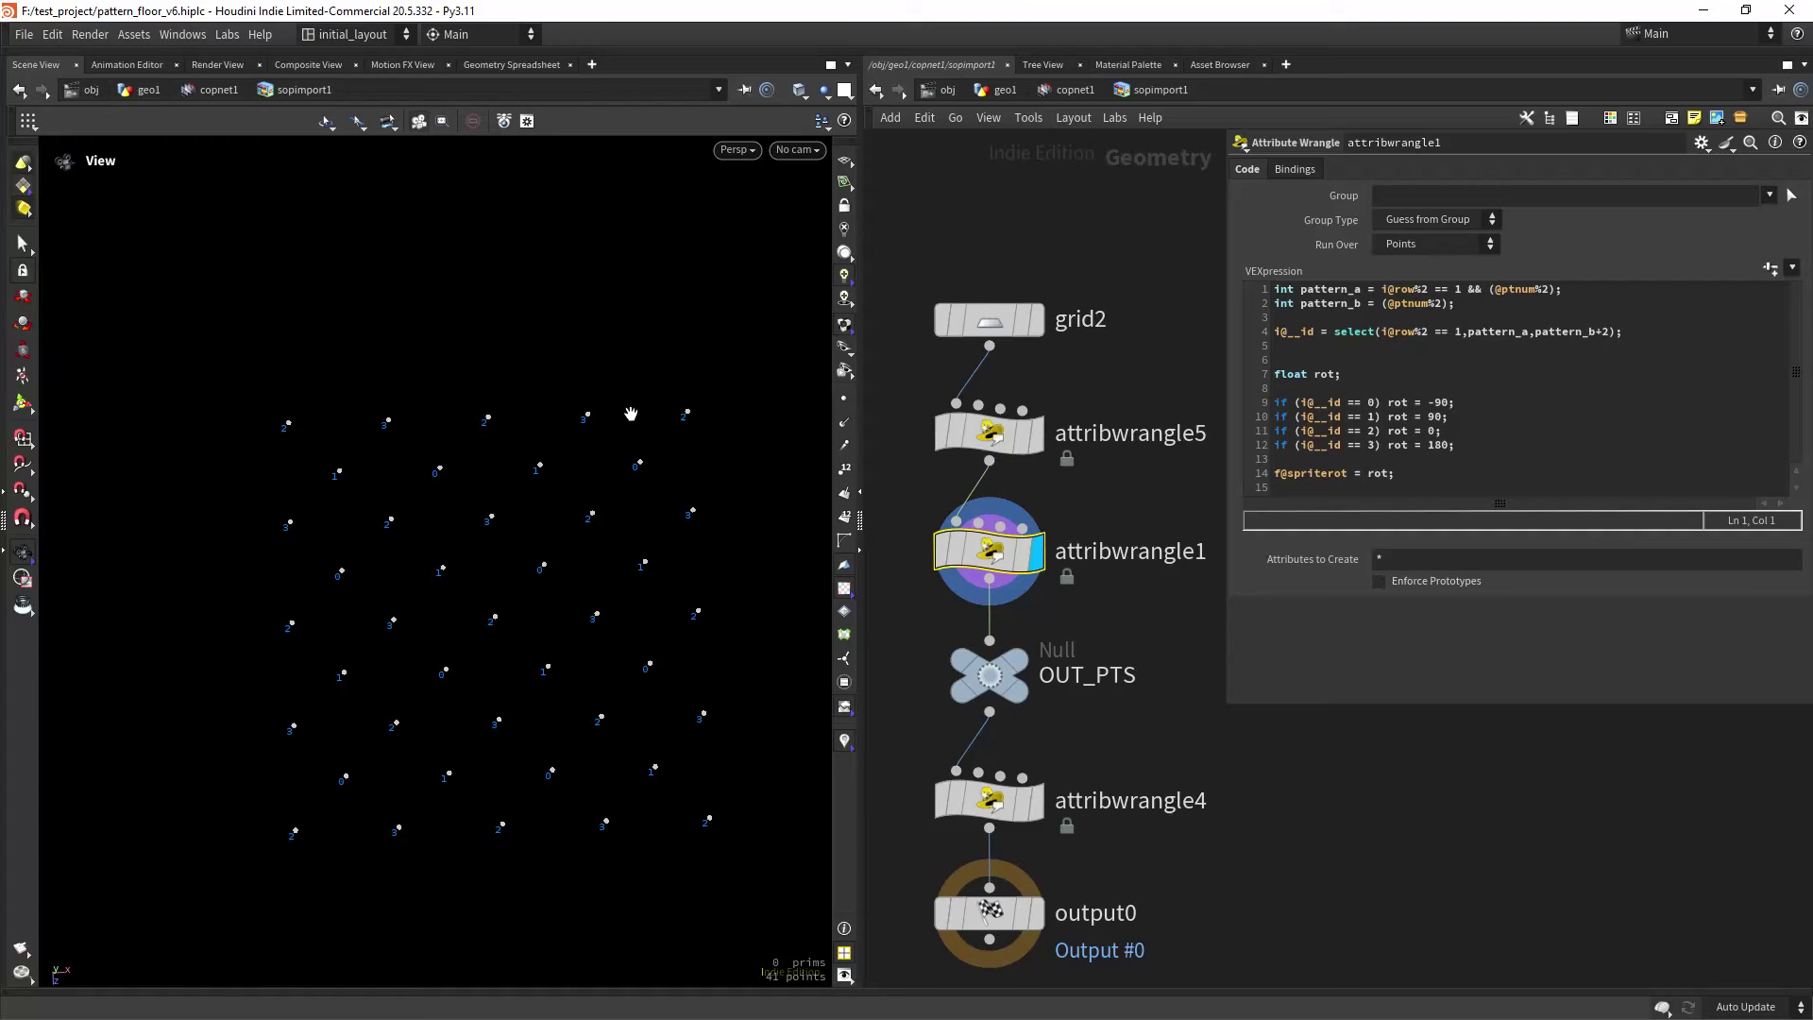
left_click_drag(631, 414, 501, 453)
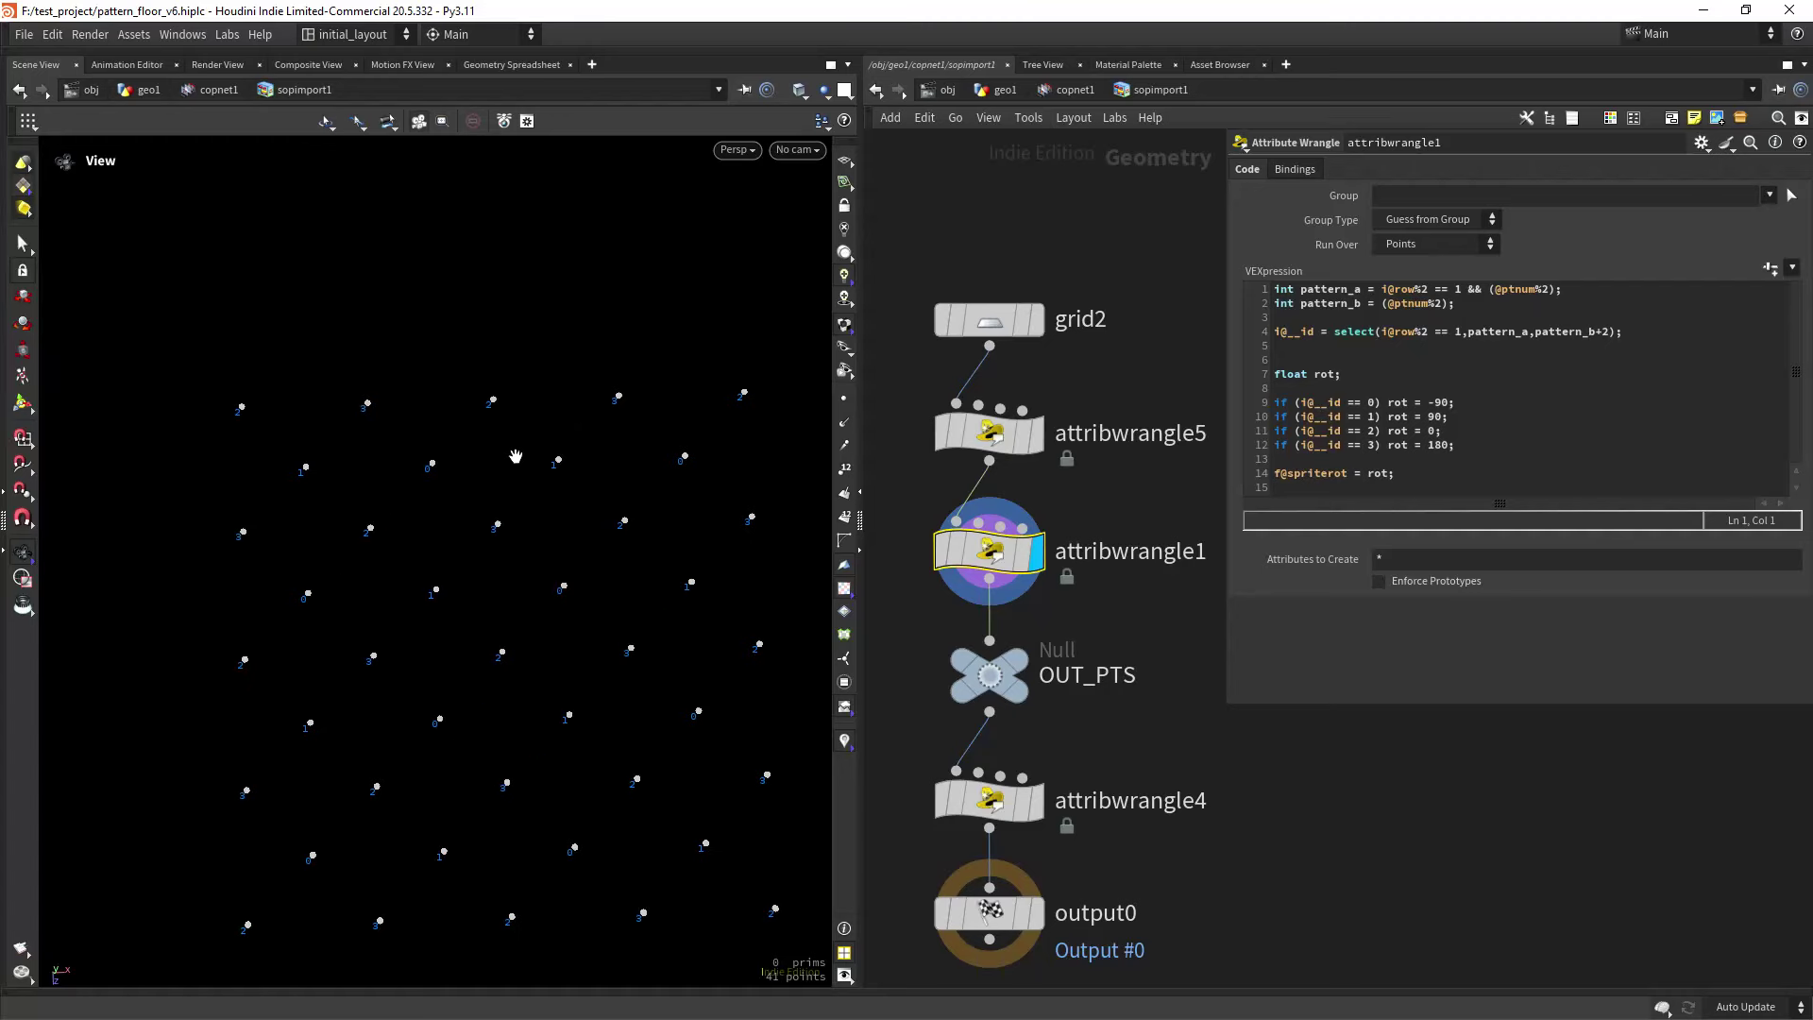
right_click_drag(544, 463, 540, 522)
middle_click_drag(539, 522, 514, 520)
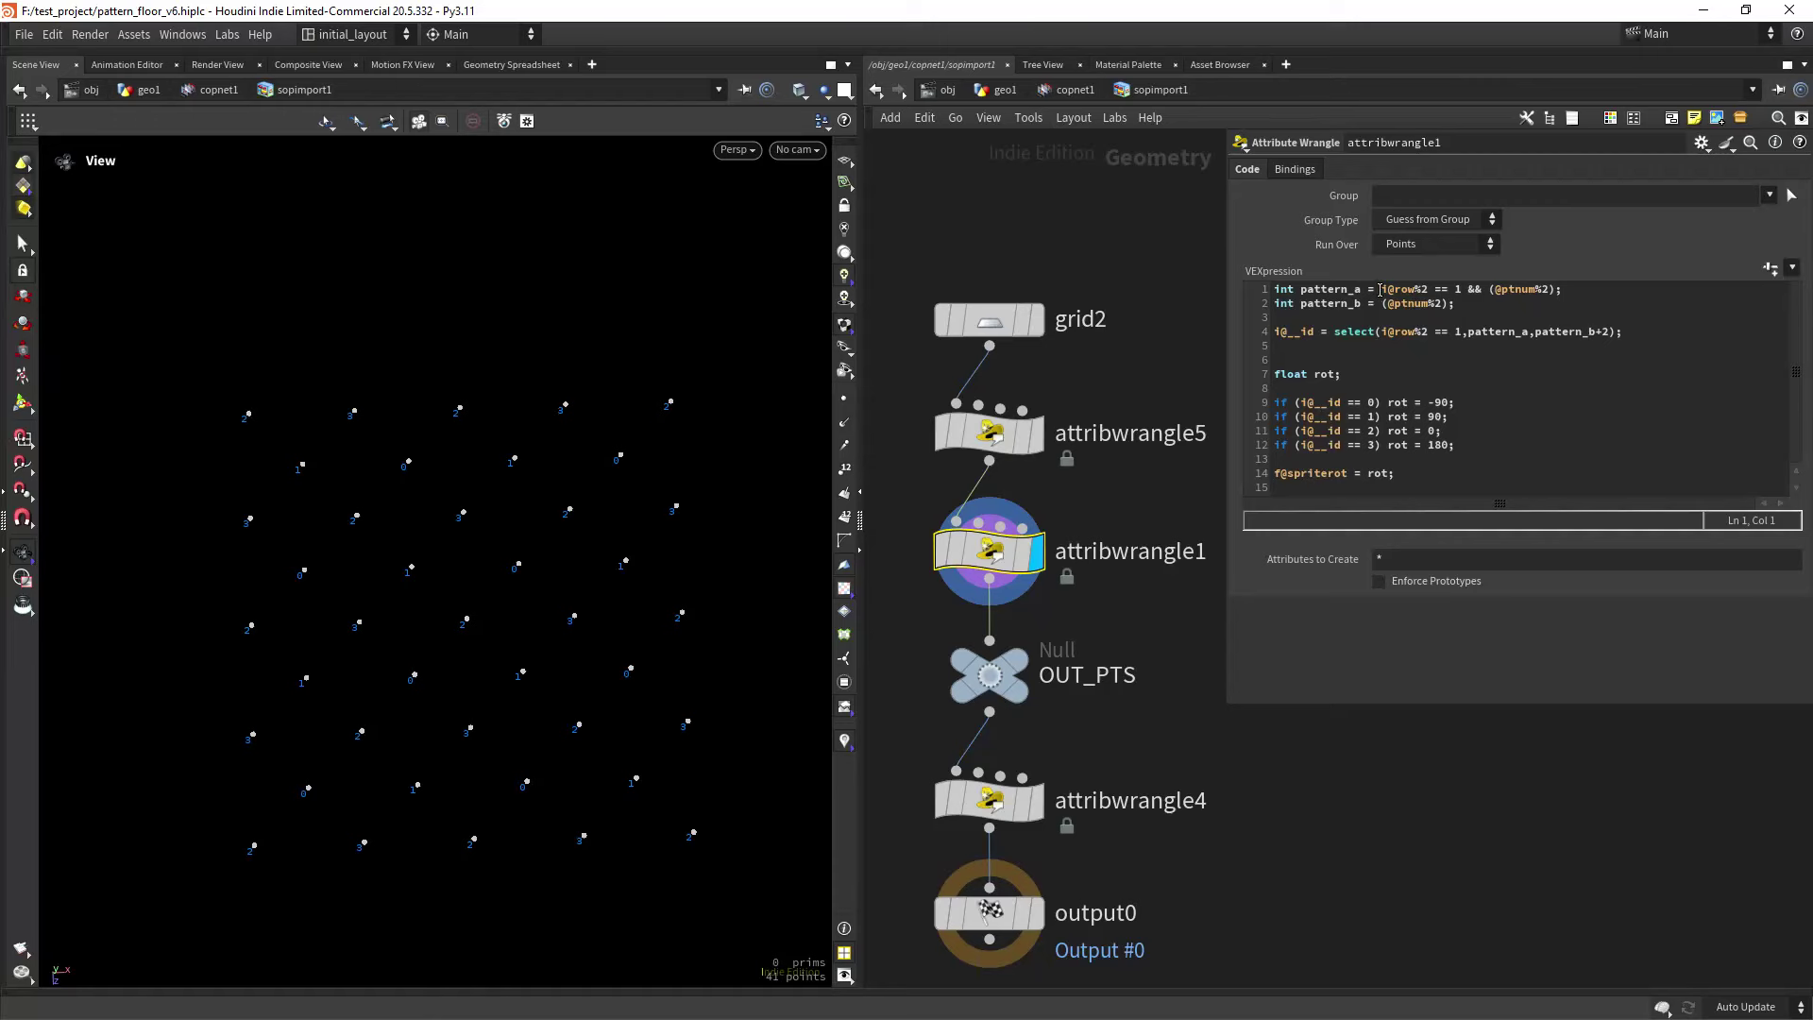
Read through attribwrangle1's code, from the pattern_a and pattern_b row tests to the rotation per __id stored in spriterot.
left_click_drag(1383, 289, 1421, 291)
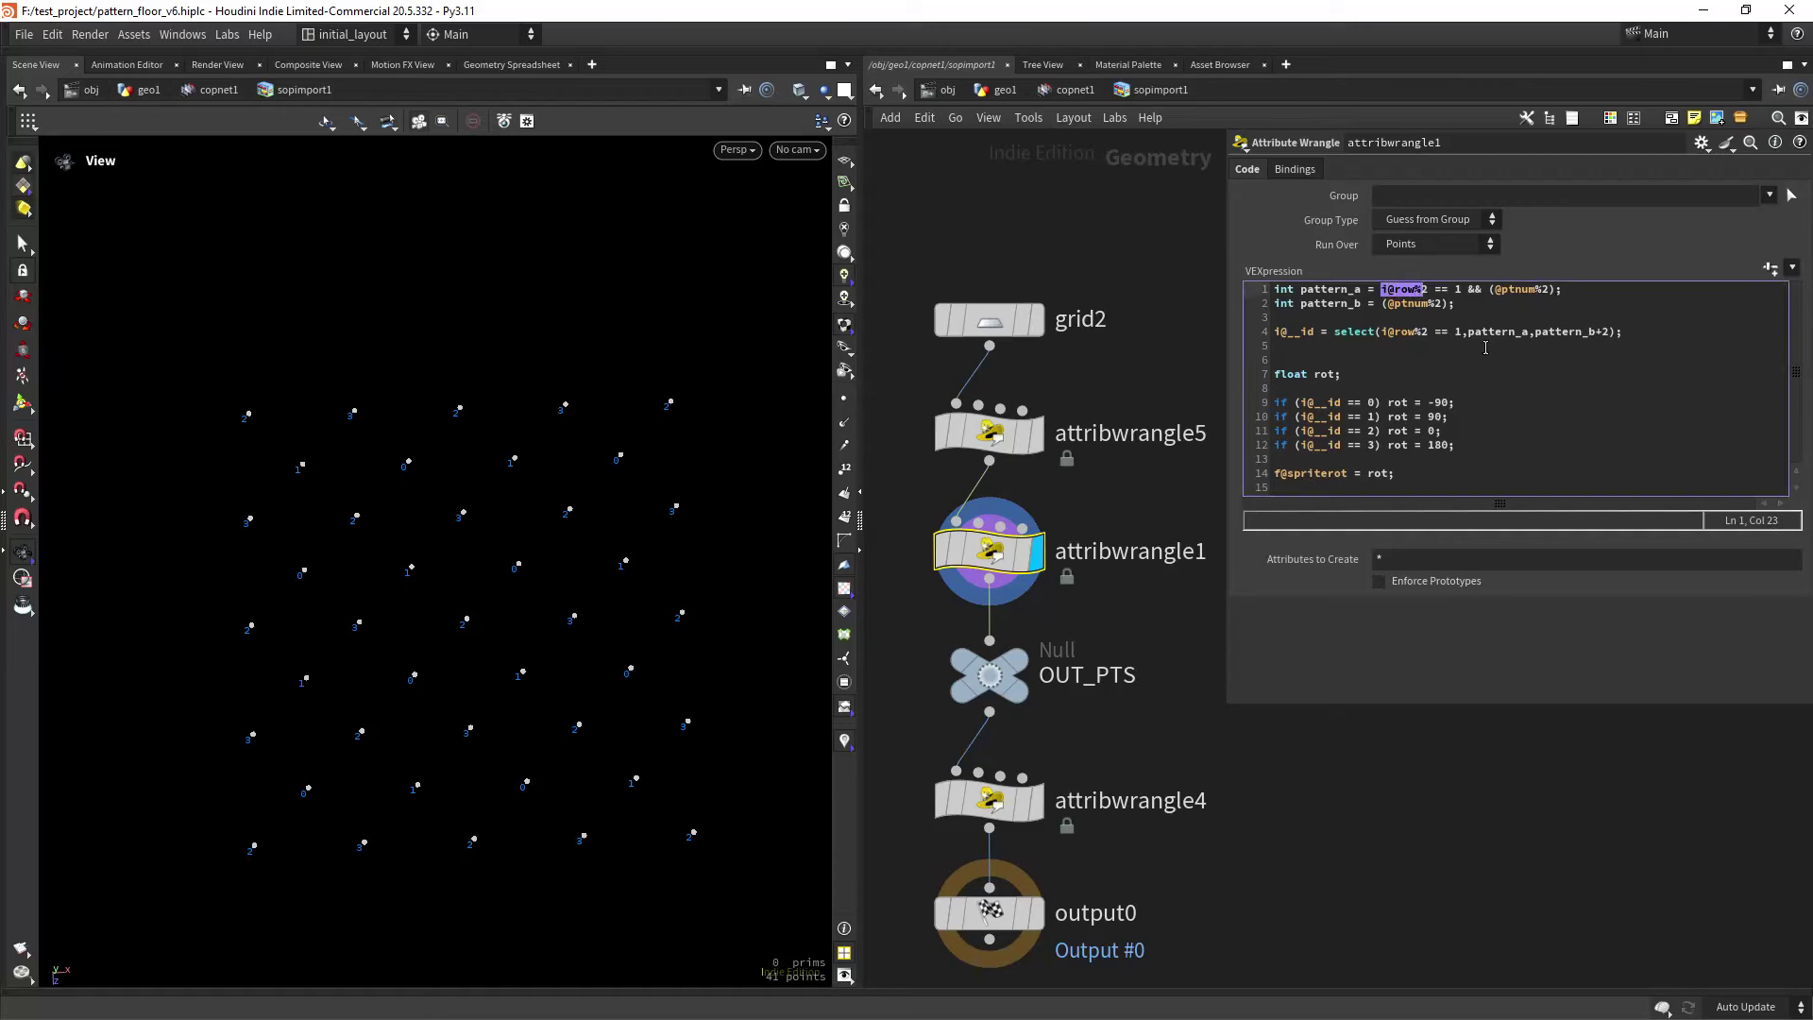
double_click(1342, 305)
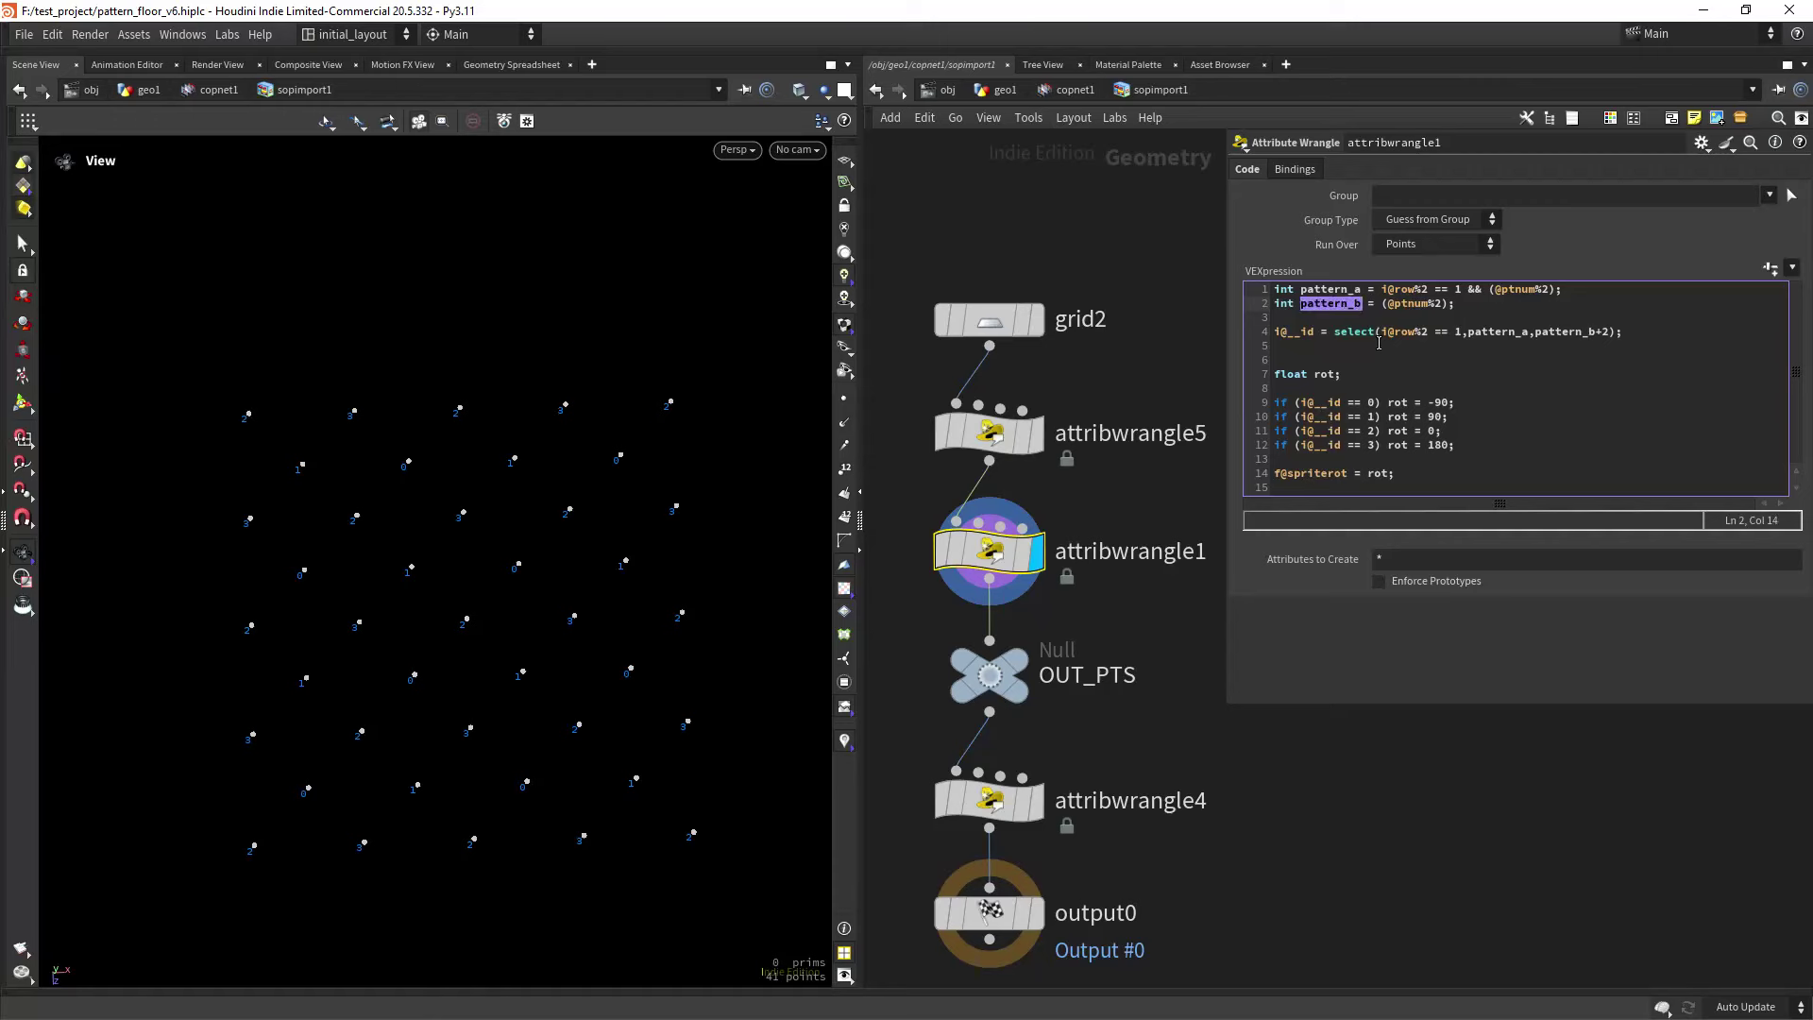
double_click(1325, 375)
double_click(1371, 403)
left_click_drag(1430, 403, 1475, 454)
left_click(1479, 445)
middle_click_drag(1090, 632, 1100, 582)
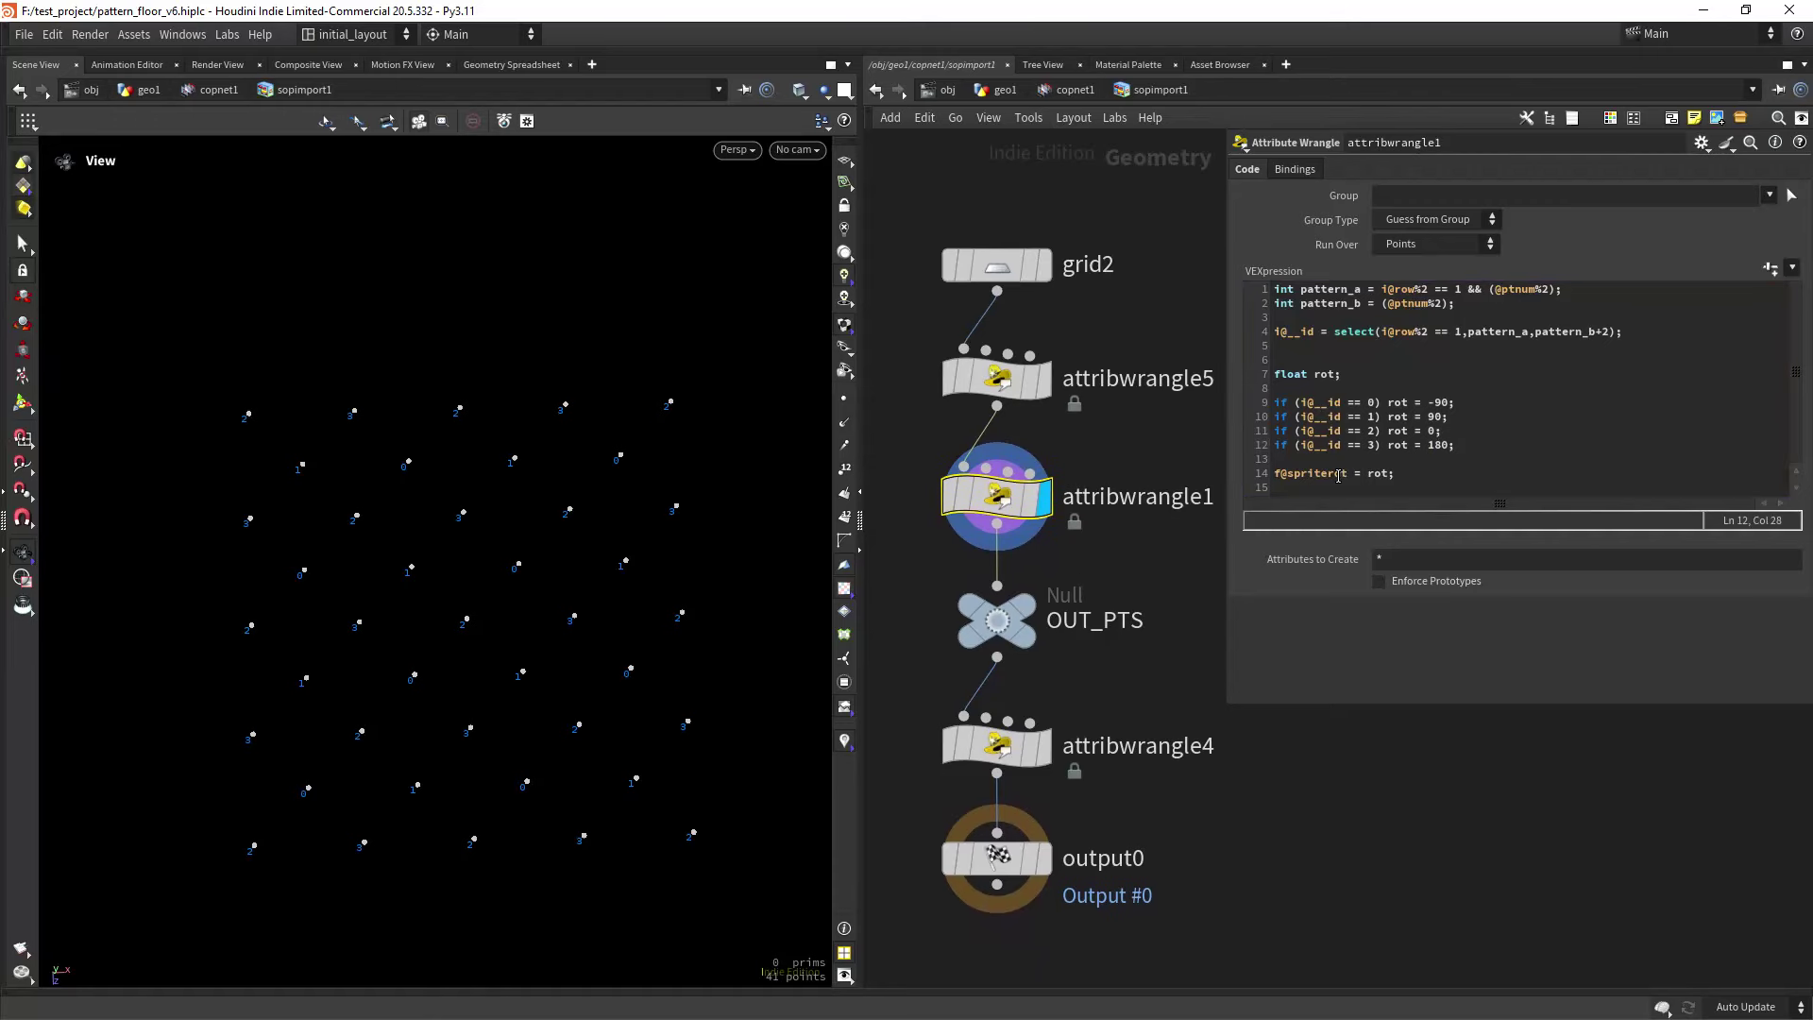
double_click(1339, 475)
double_click(1380, 474)
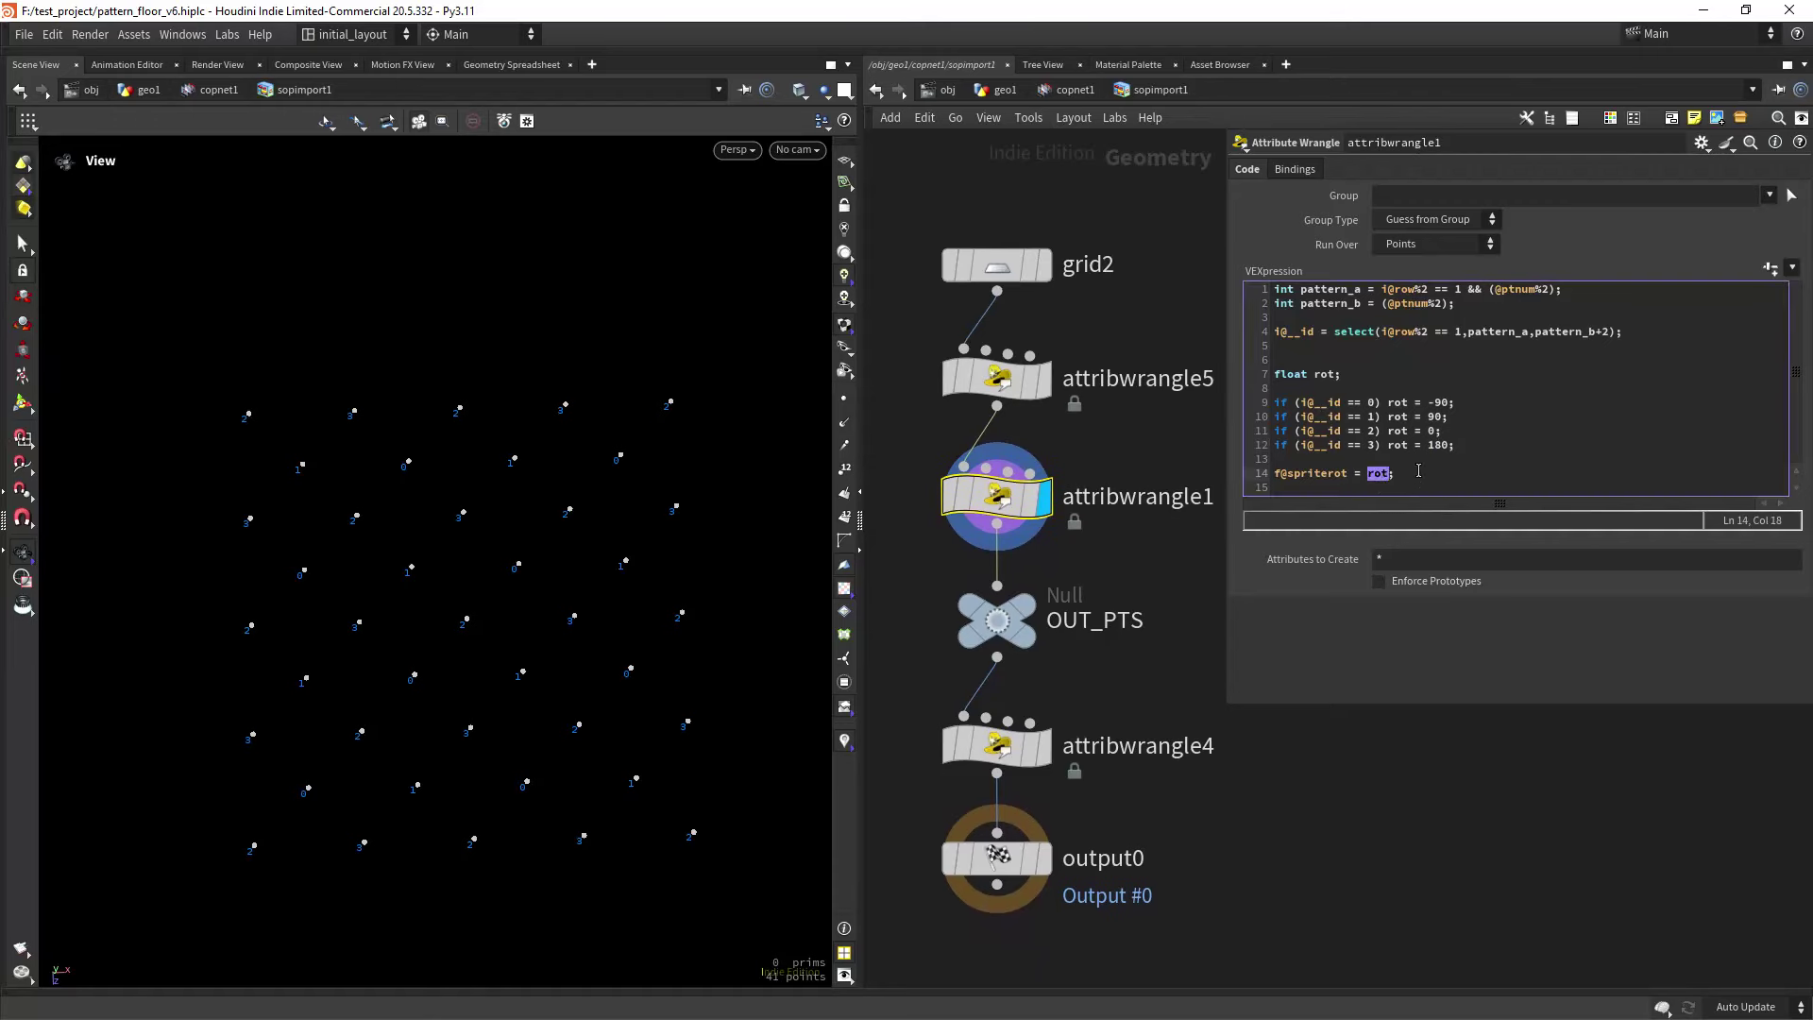
Return to the copnet1 network and display the id output of stamppoint1.
scroll(1148, 563, "down", 2)
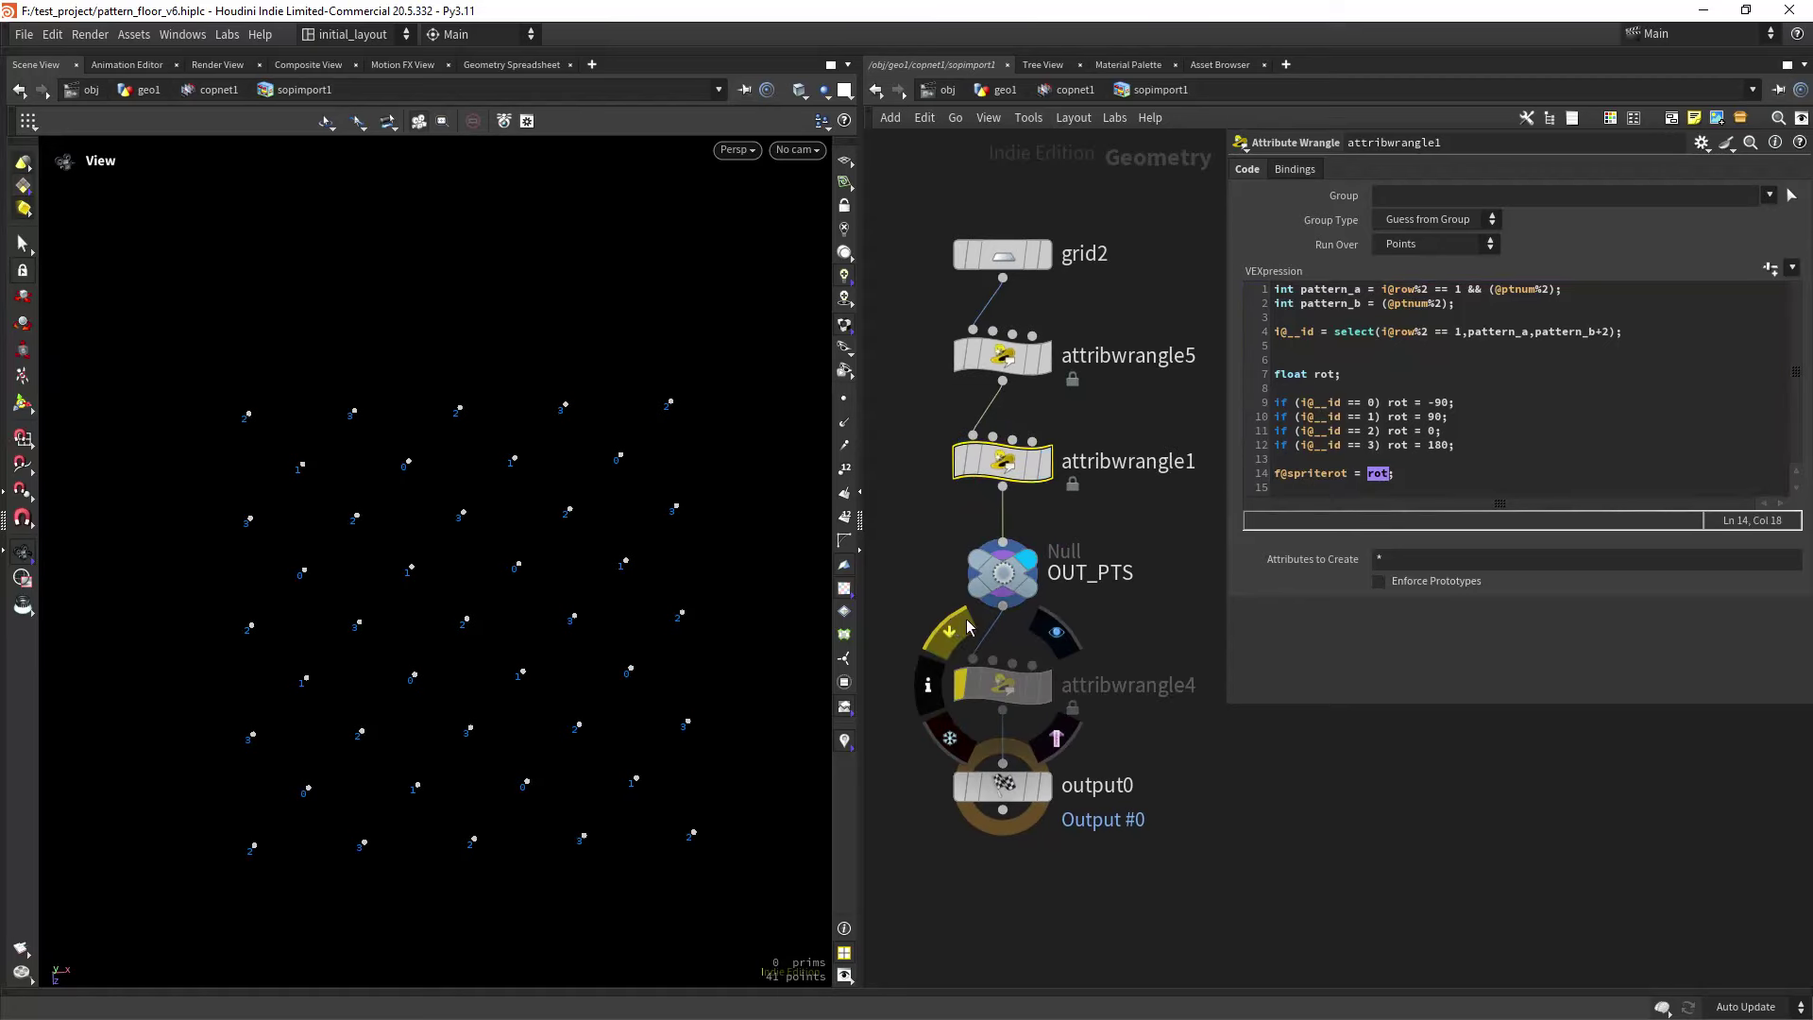
left_click(1075, 90)
middle_click_drag(1178, 587, 957, 548)
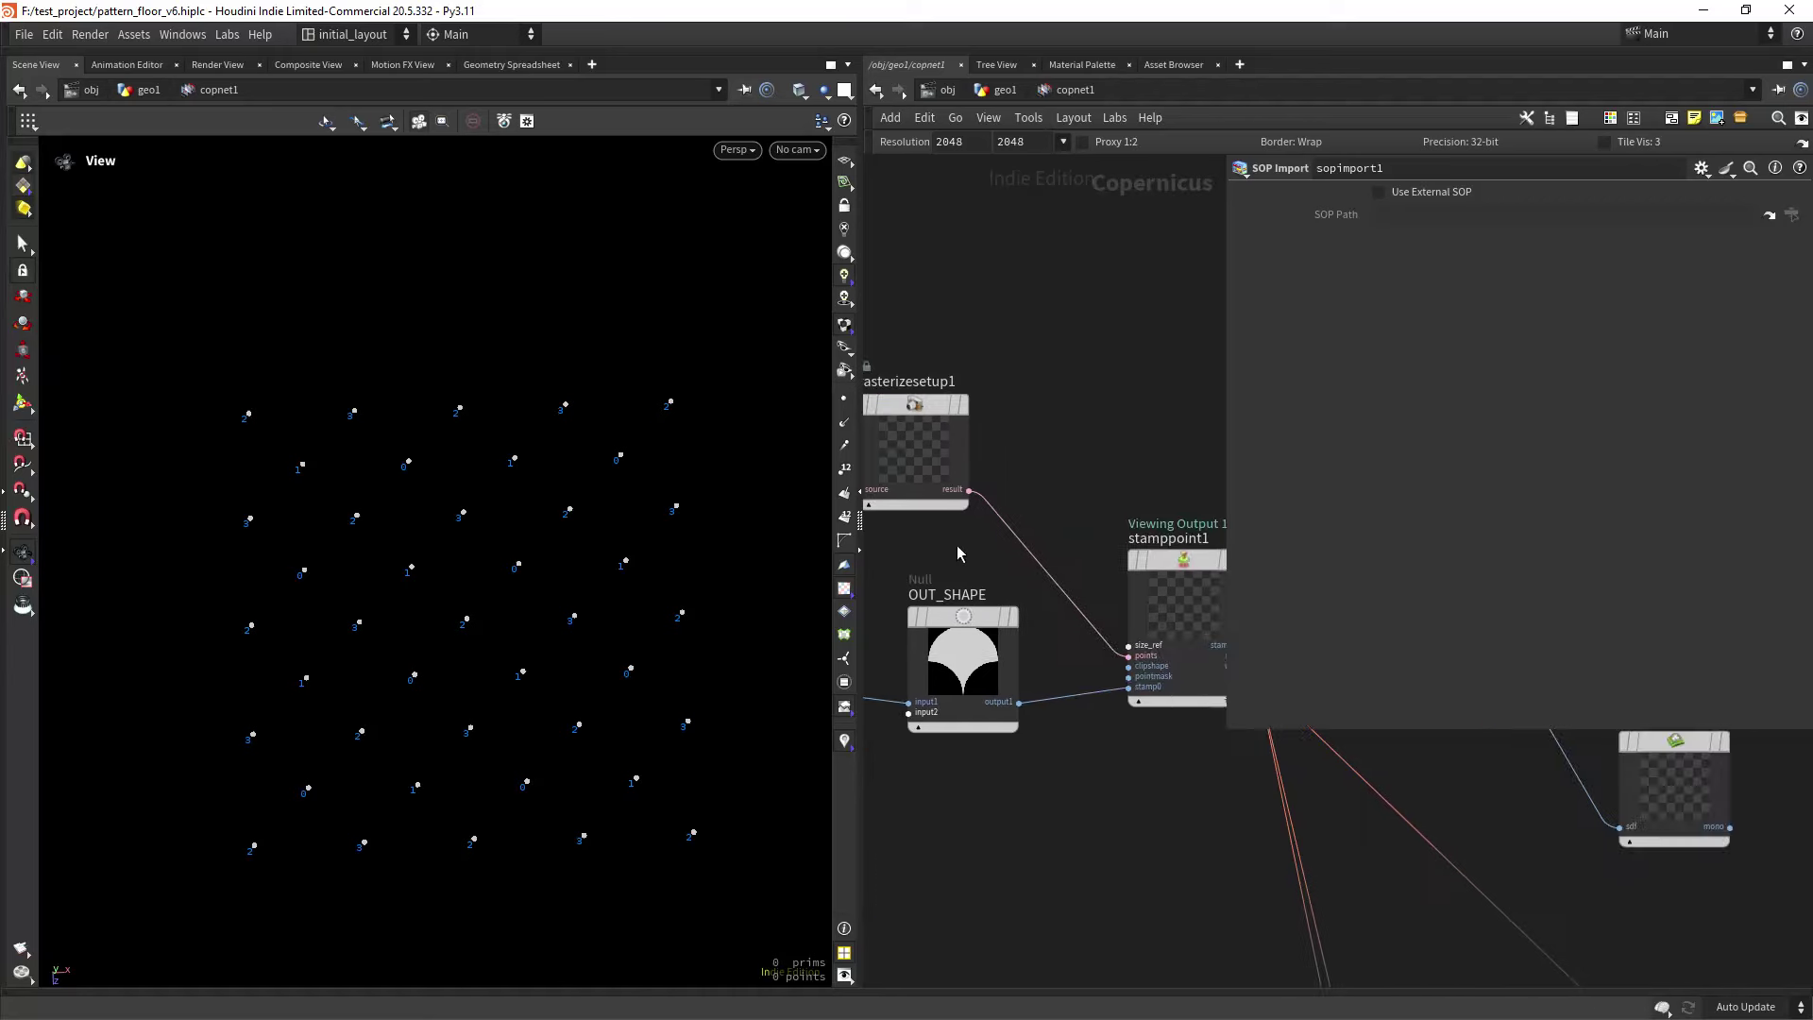
middle_click_drag(1084, 486, 956, 458)
mouse_move(1057, 534)
left_click(1119, 484)
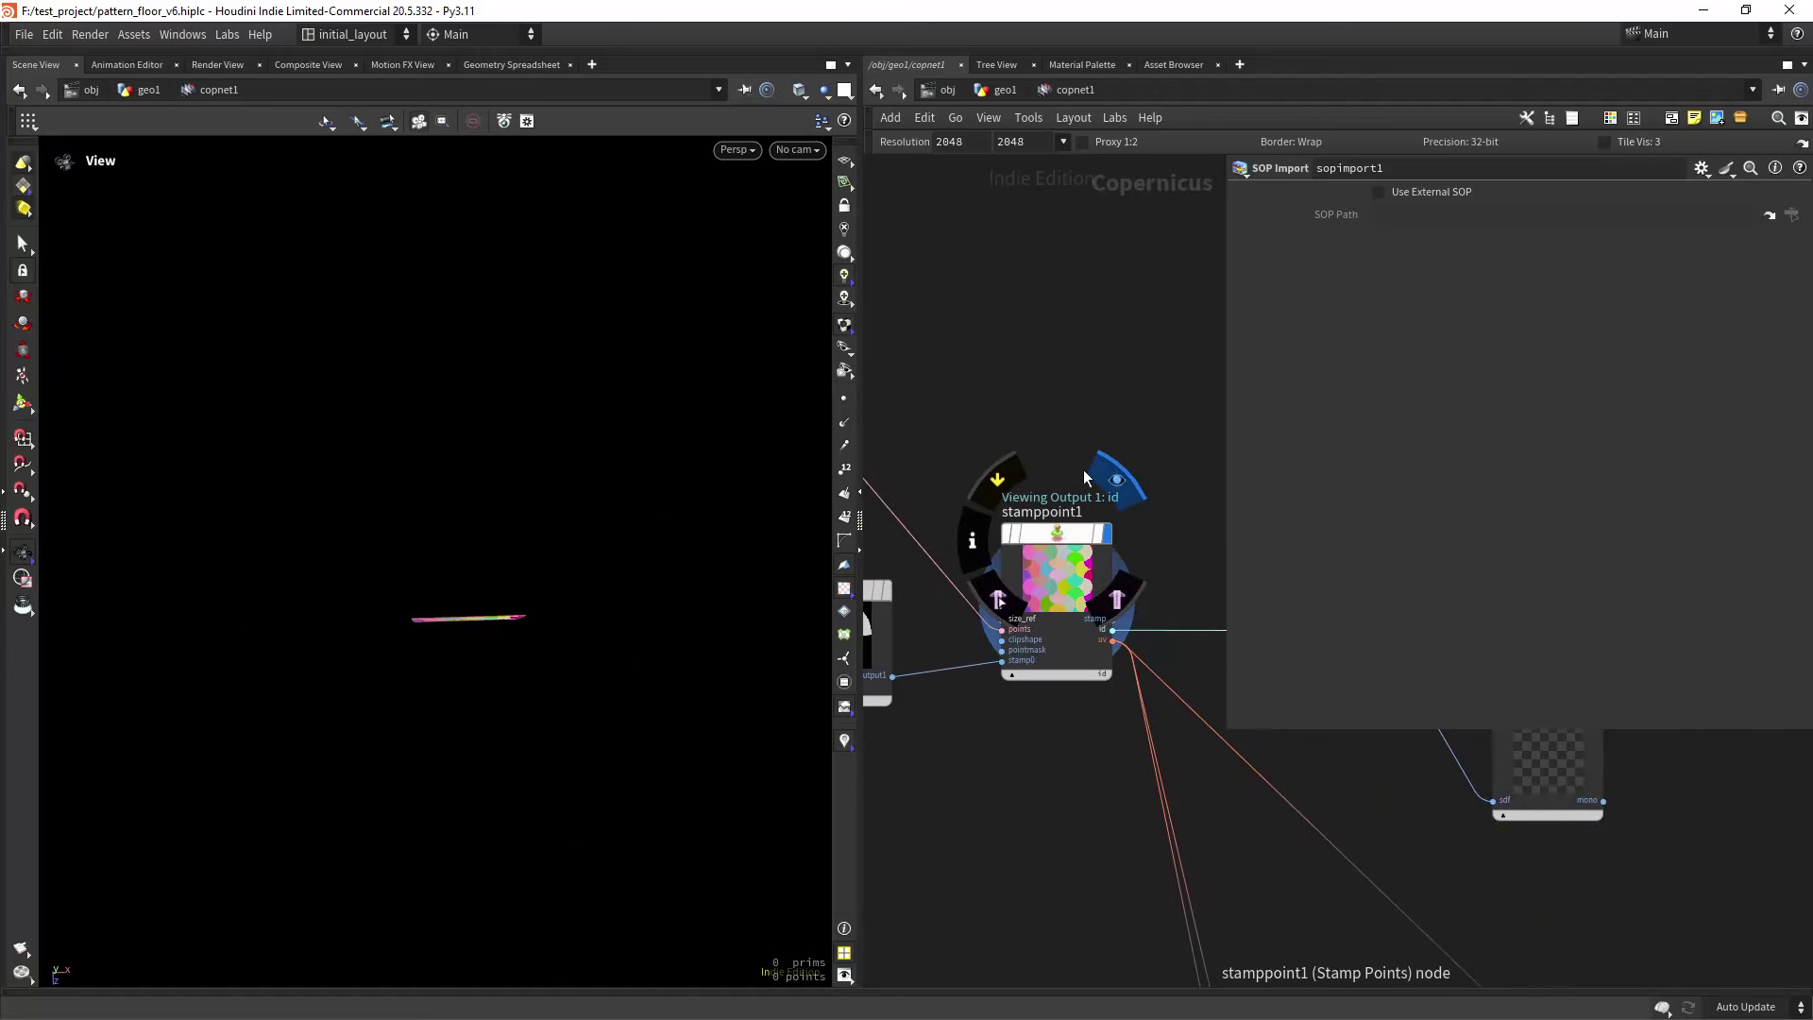
Turn on the tiled preview and examine stamppoint1's id output repeating across neighbouring tiles.
right_click_drag(417, 579, 595, 741)
left_click_drag(595, 741, 599, 597)
mouse_move(600, 597)
right_mouse_down()
mouse_move(599, 510)
mouse_move(554, 542)
mouse_move(576, 572)
right_mouse_up()
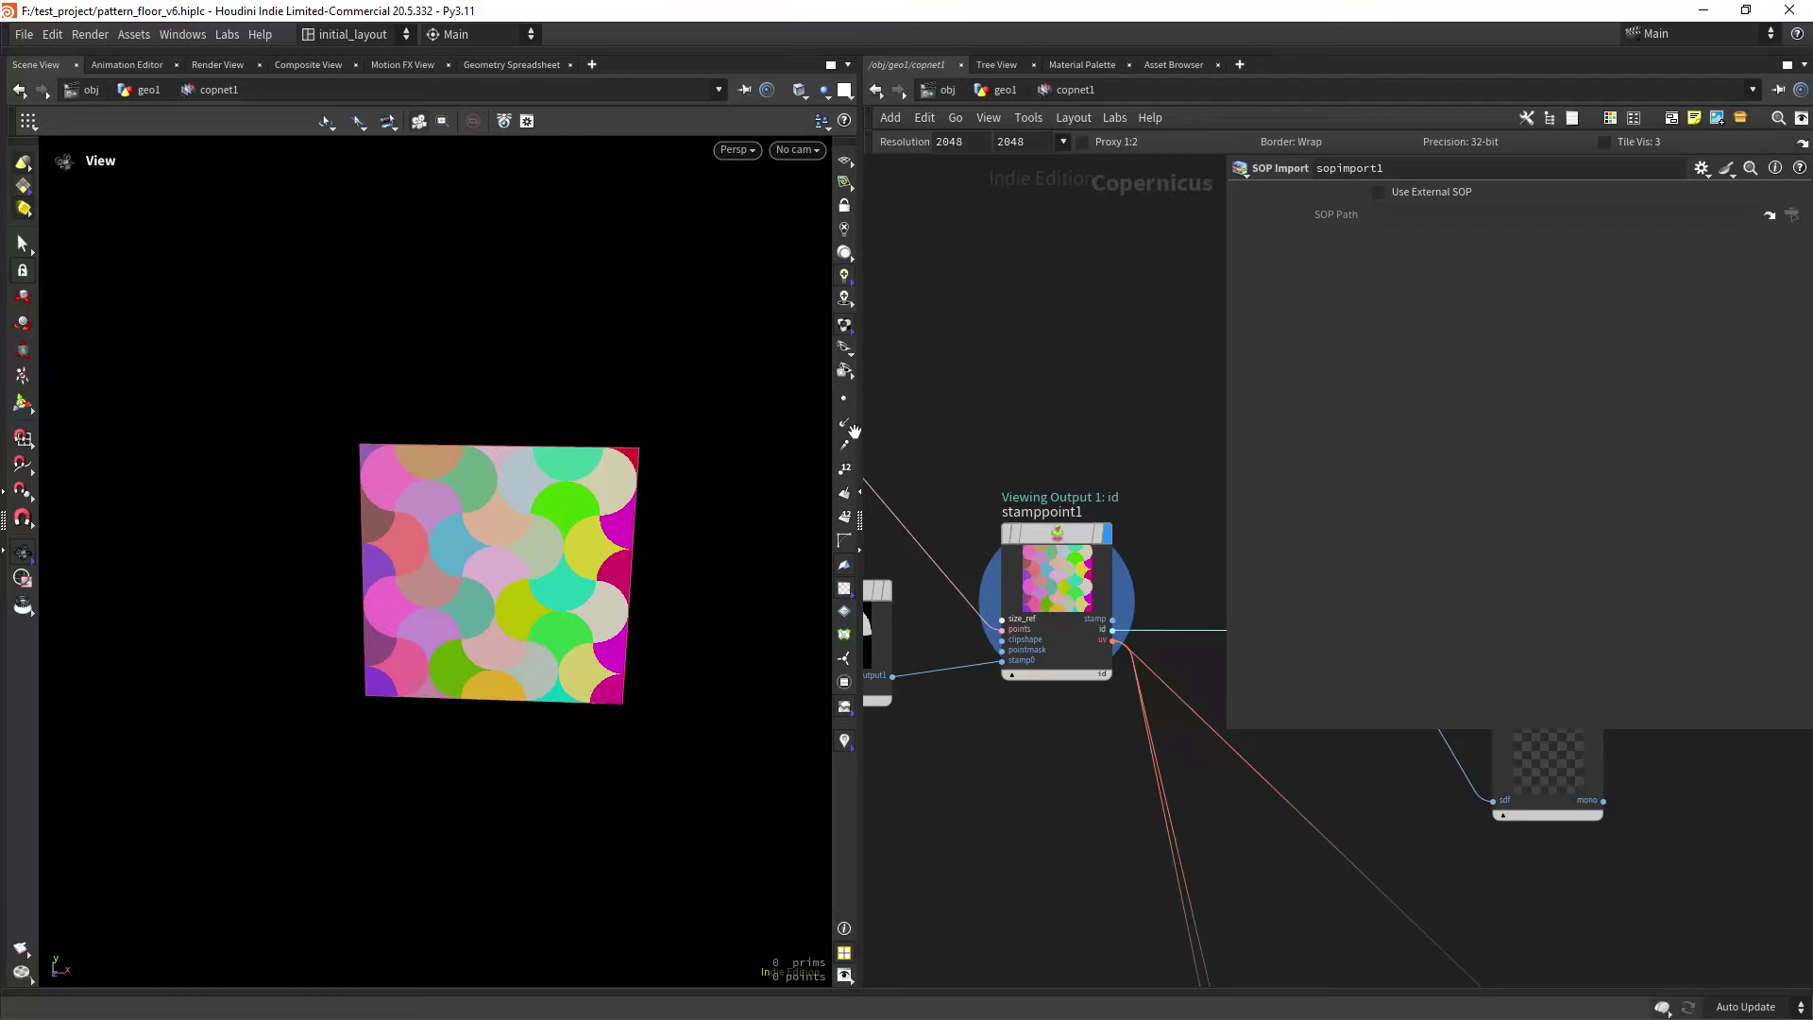
left_click(1605, 141)
key("f")
scroll(641, 469, "up", 3)
scroll(642, 469, "up", 4)
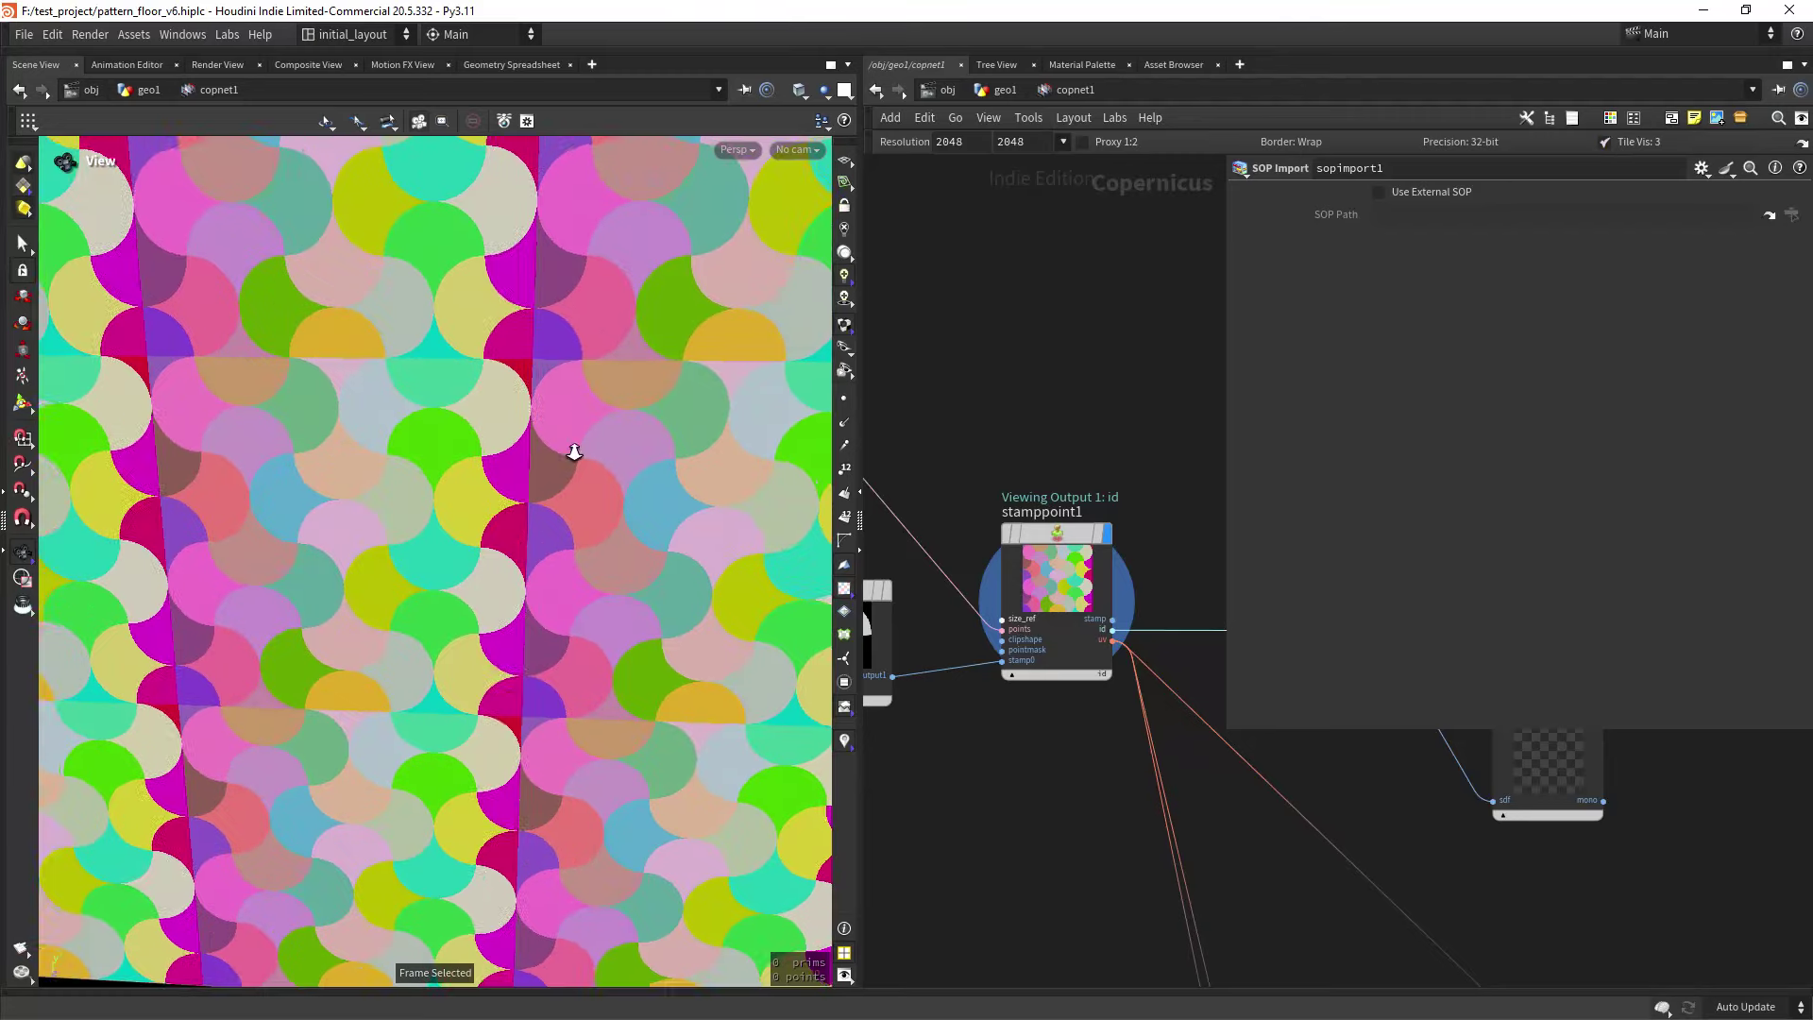
Display stamppoint1's stamp output, followed by its uv output, and examine the uv pattern across the tiles.
left_click(1100, 676)
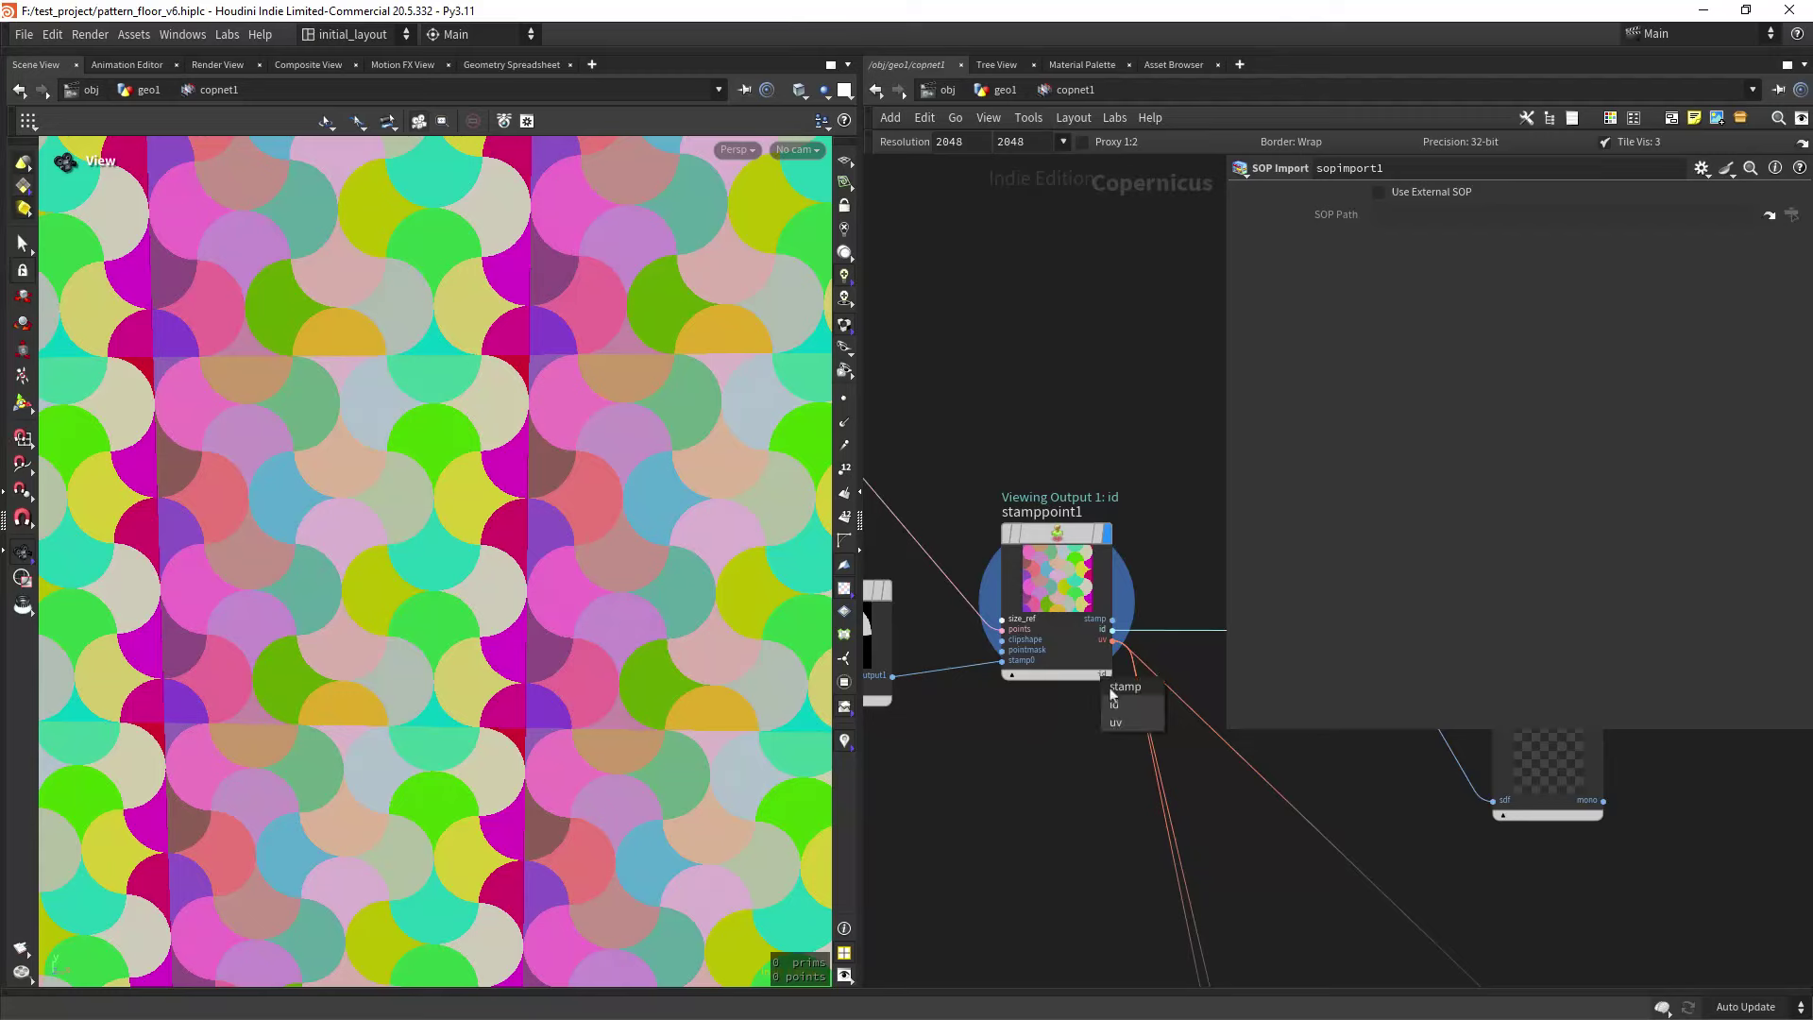
left_click(1122, 685)
left_click(1104, 673)
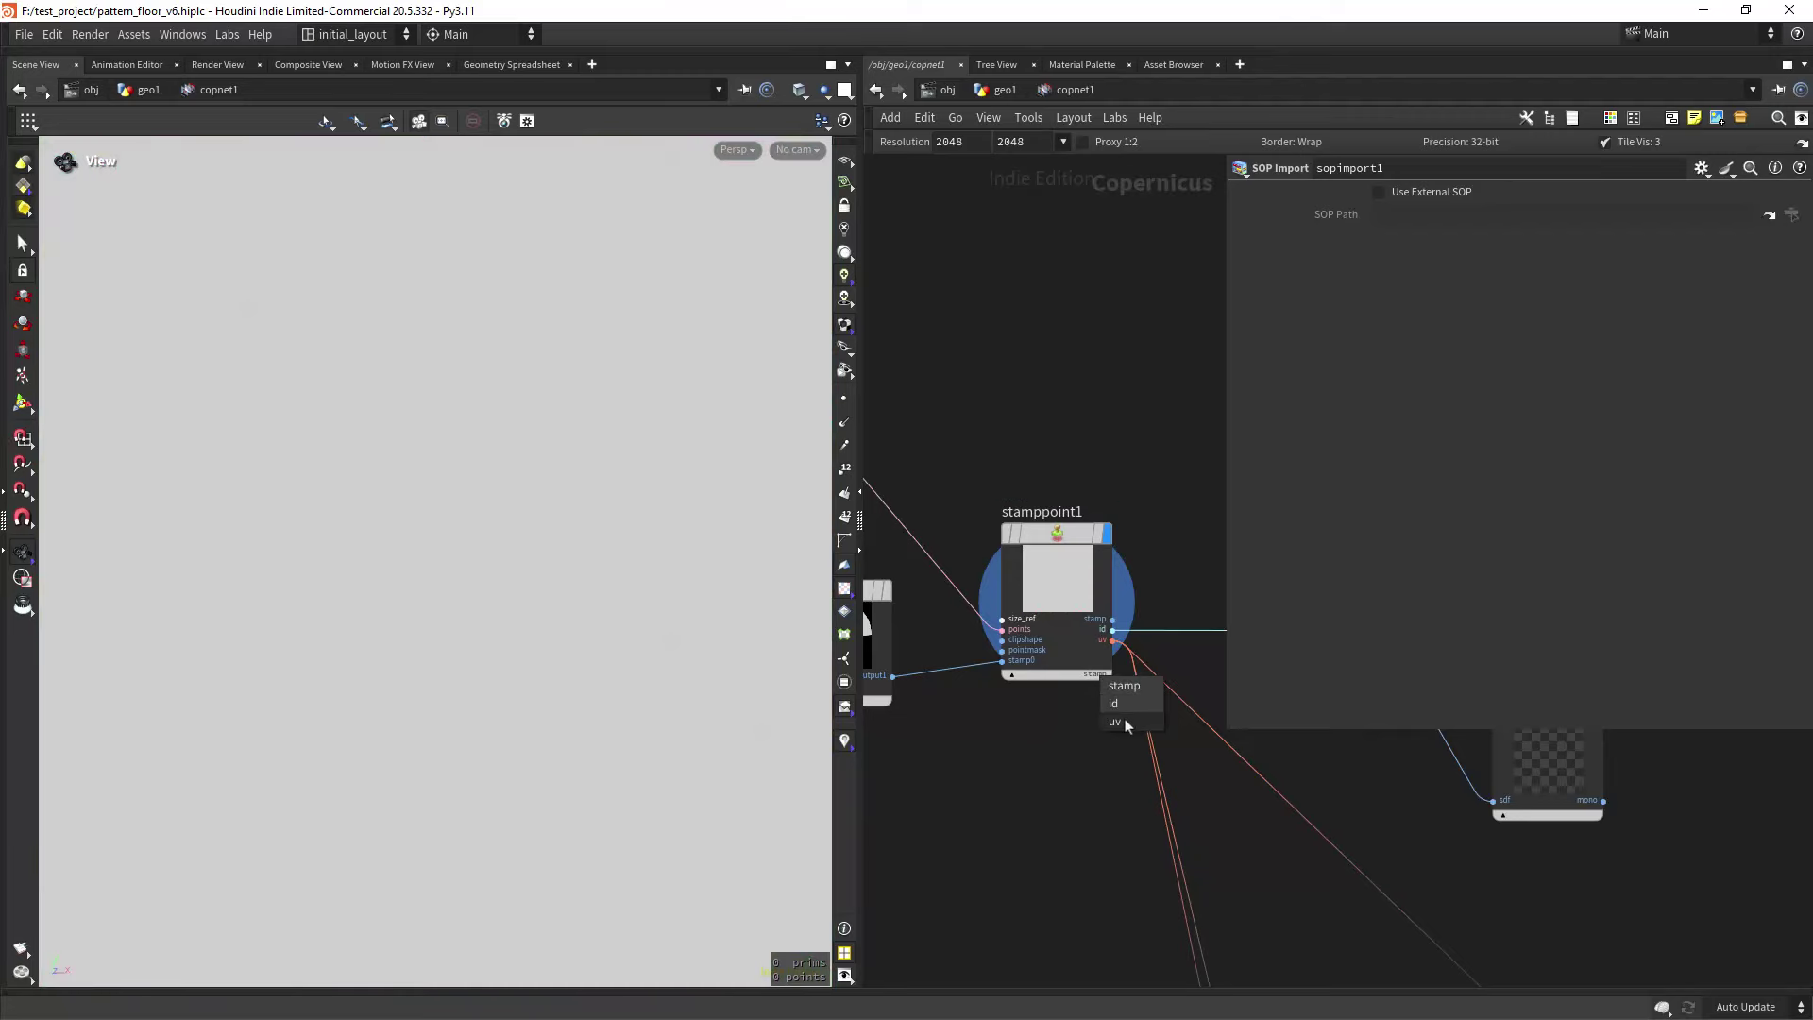
left_click(1115, 722)
scroll(455, 674, "down", 3)
scroll(652, 602, "up", 3)
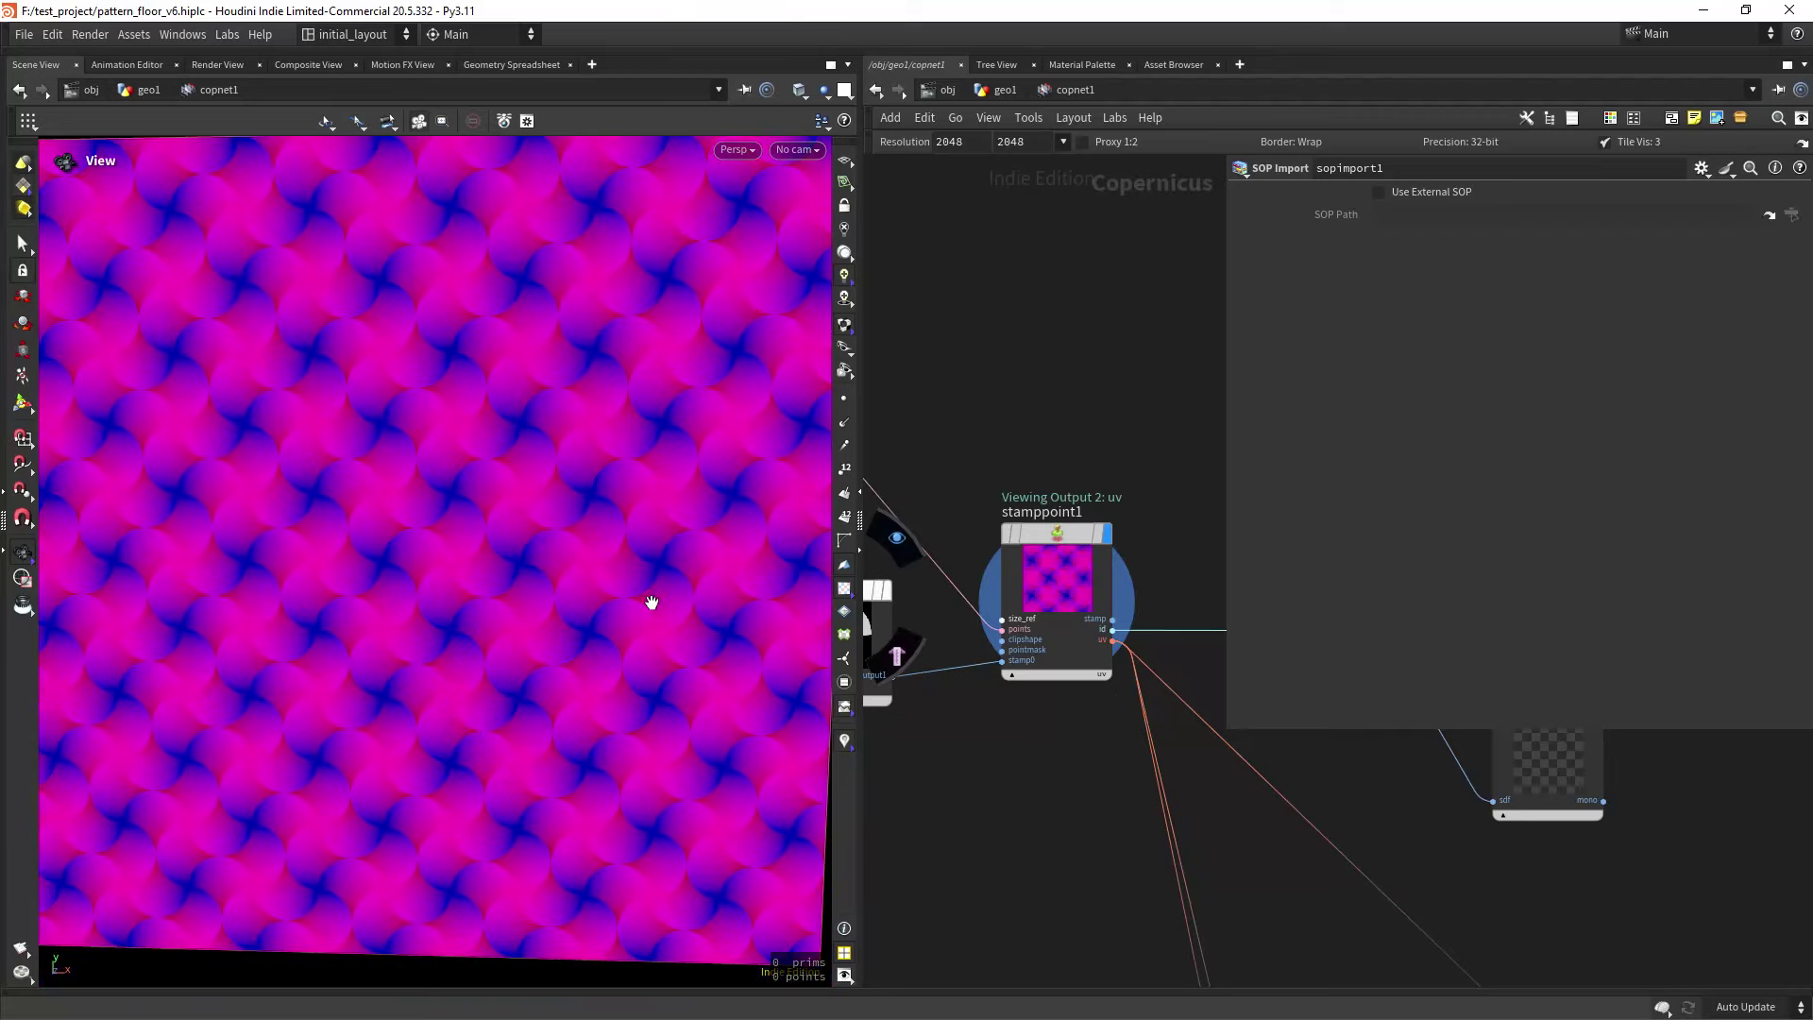
Switch stamppoint1 back to its id output and examine the id colours across the tile borders.
left_click(1105, 674)
left_click(1115, 701)
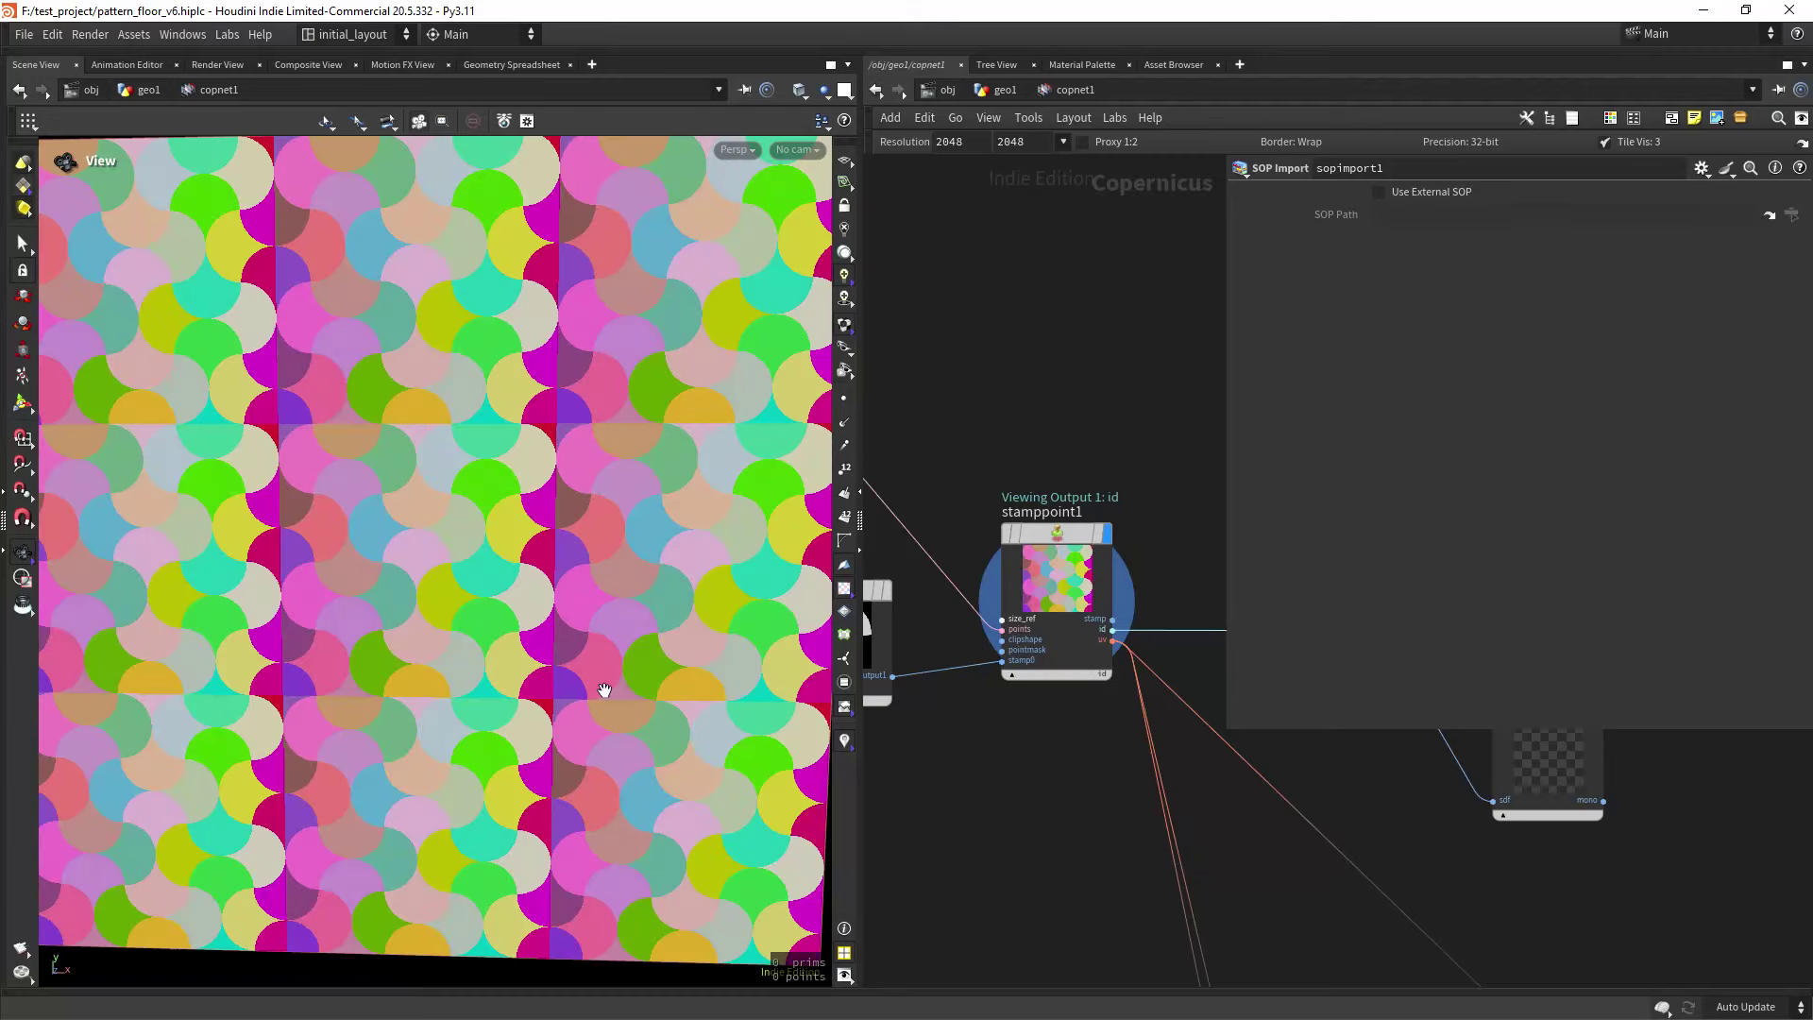
scroll(599, 688, "down", 3)
scroll(388, 595, "up", 3)
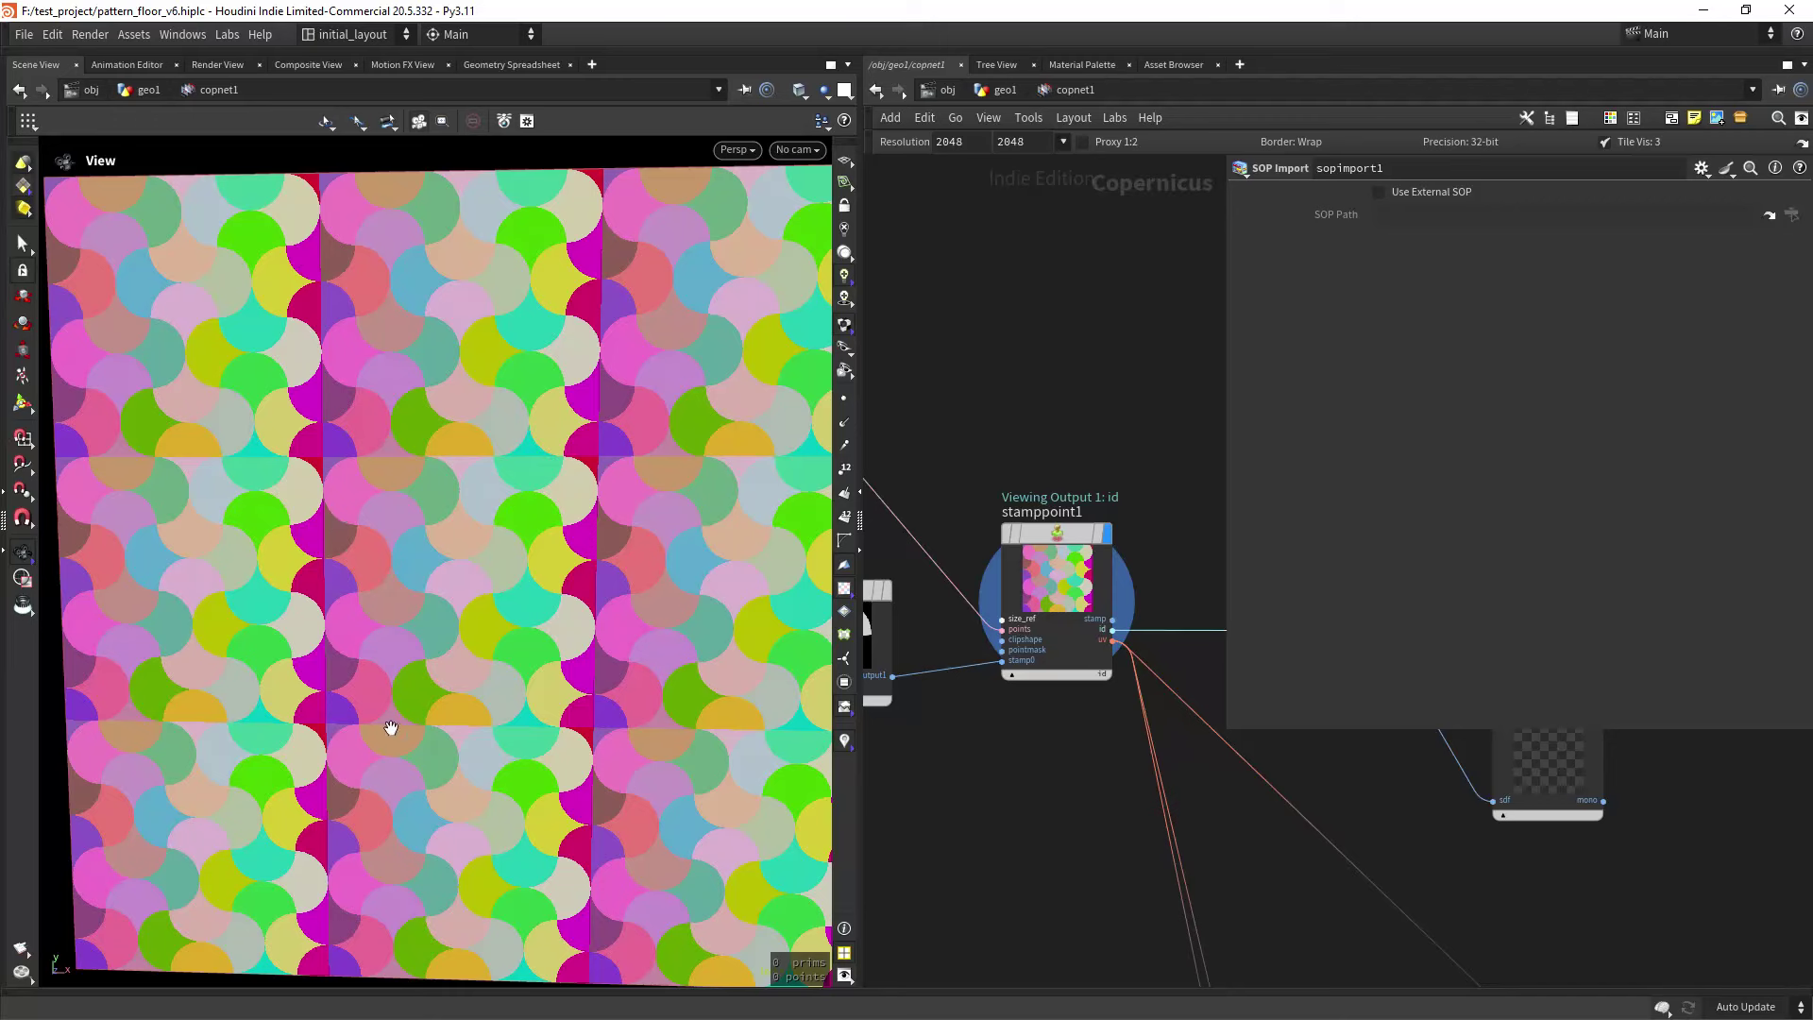
Enter the sopimport1 network, display attribwrangle4's points and open its id code.
middle_click_drag(903, 695, 1149, 778)
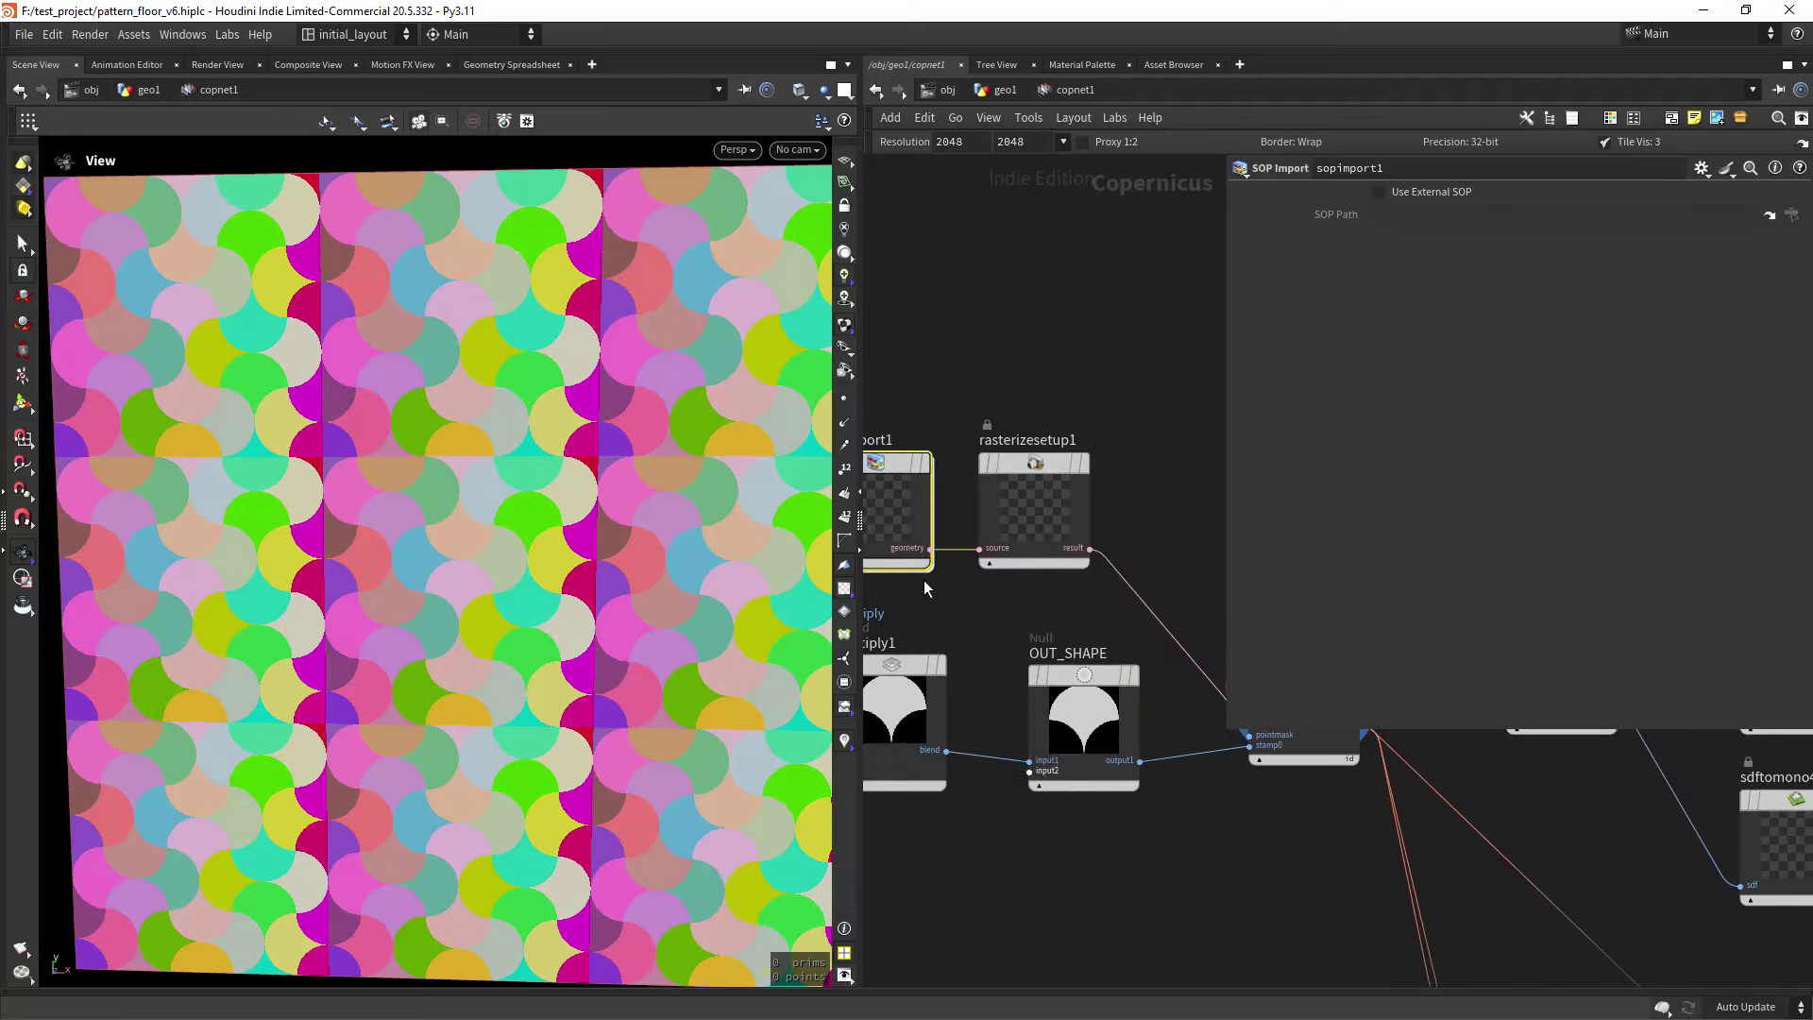
middle_click_drag(927, 586, 1035, 602)
double_click(996, 481)
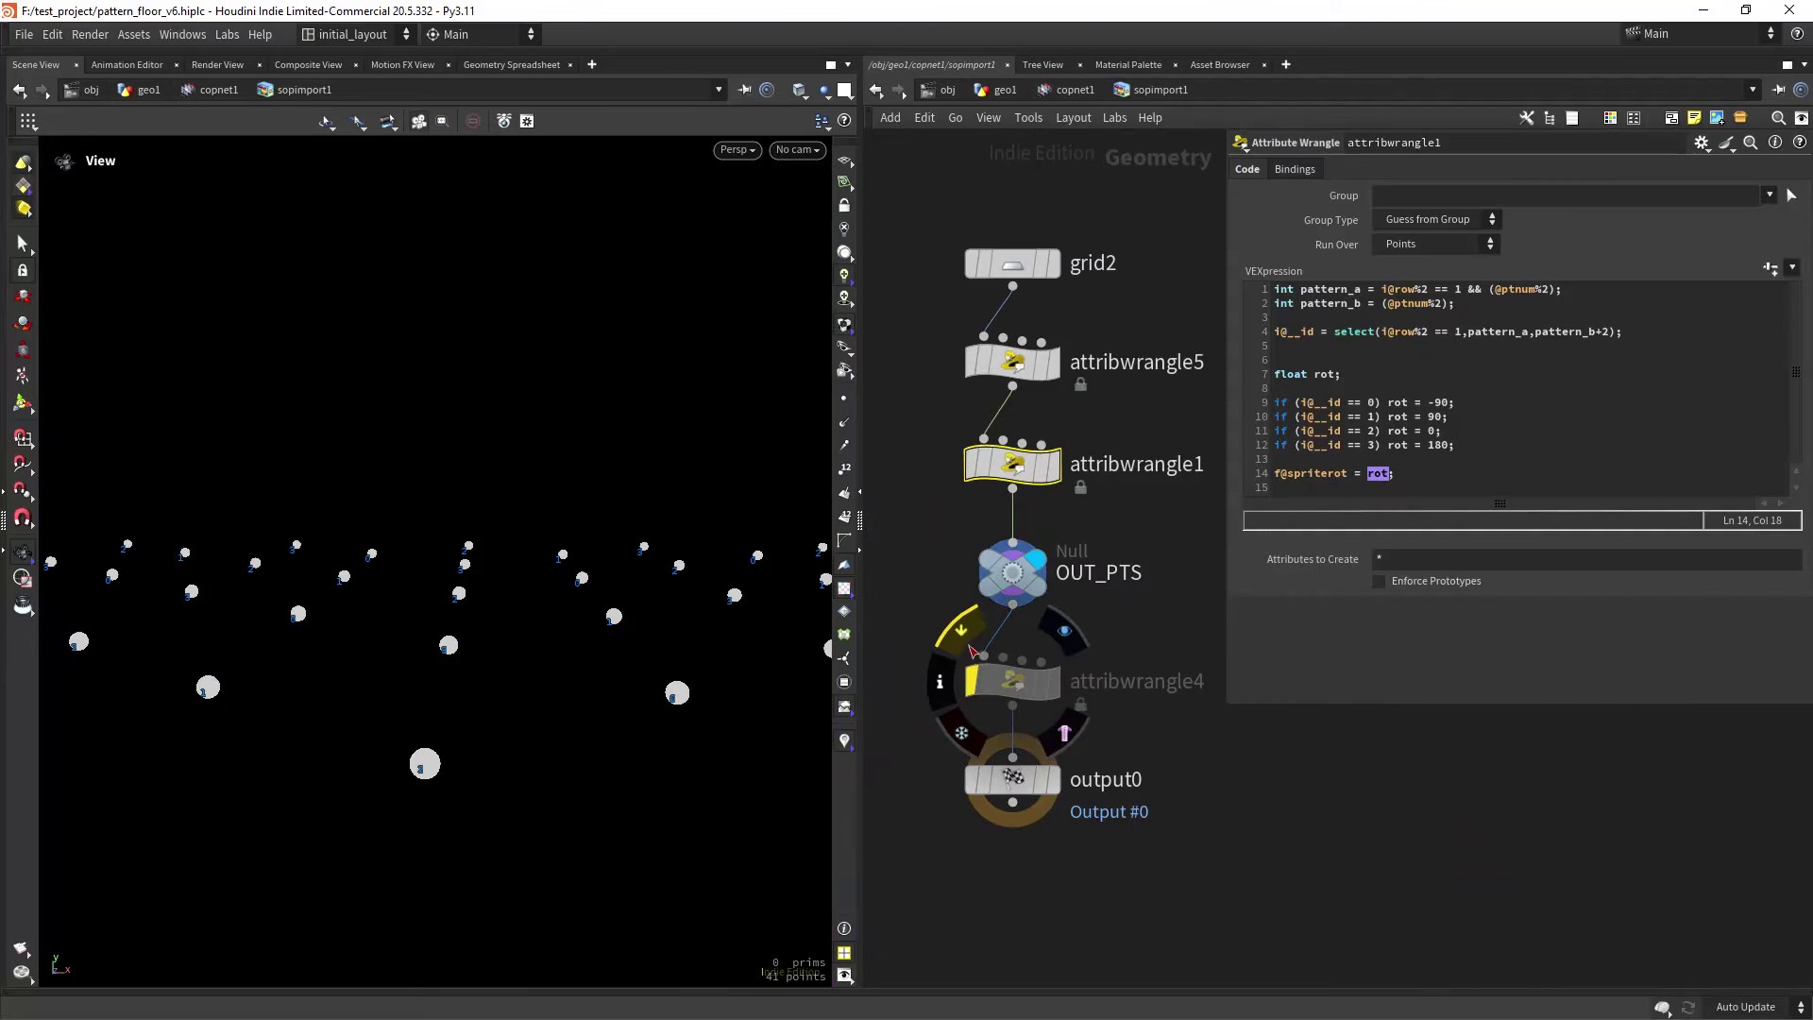
left_click(1052, 681)
right_click_drag(664, 593, 481, 620)
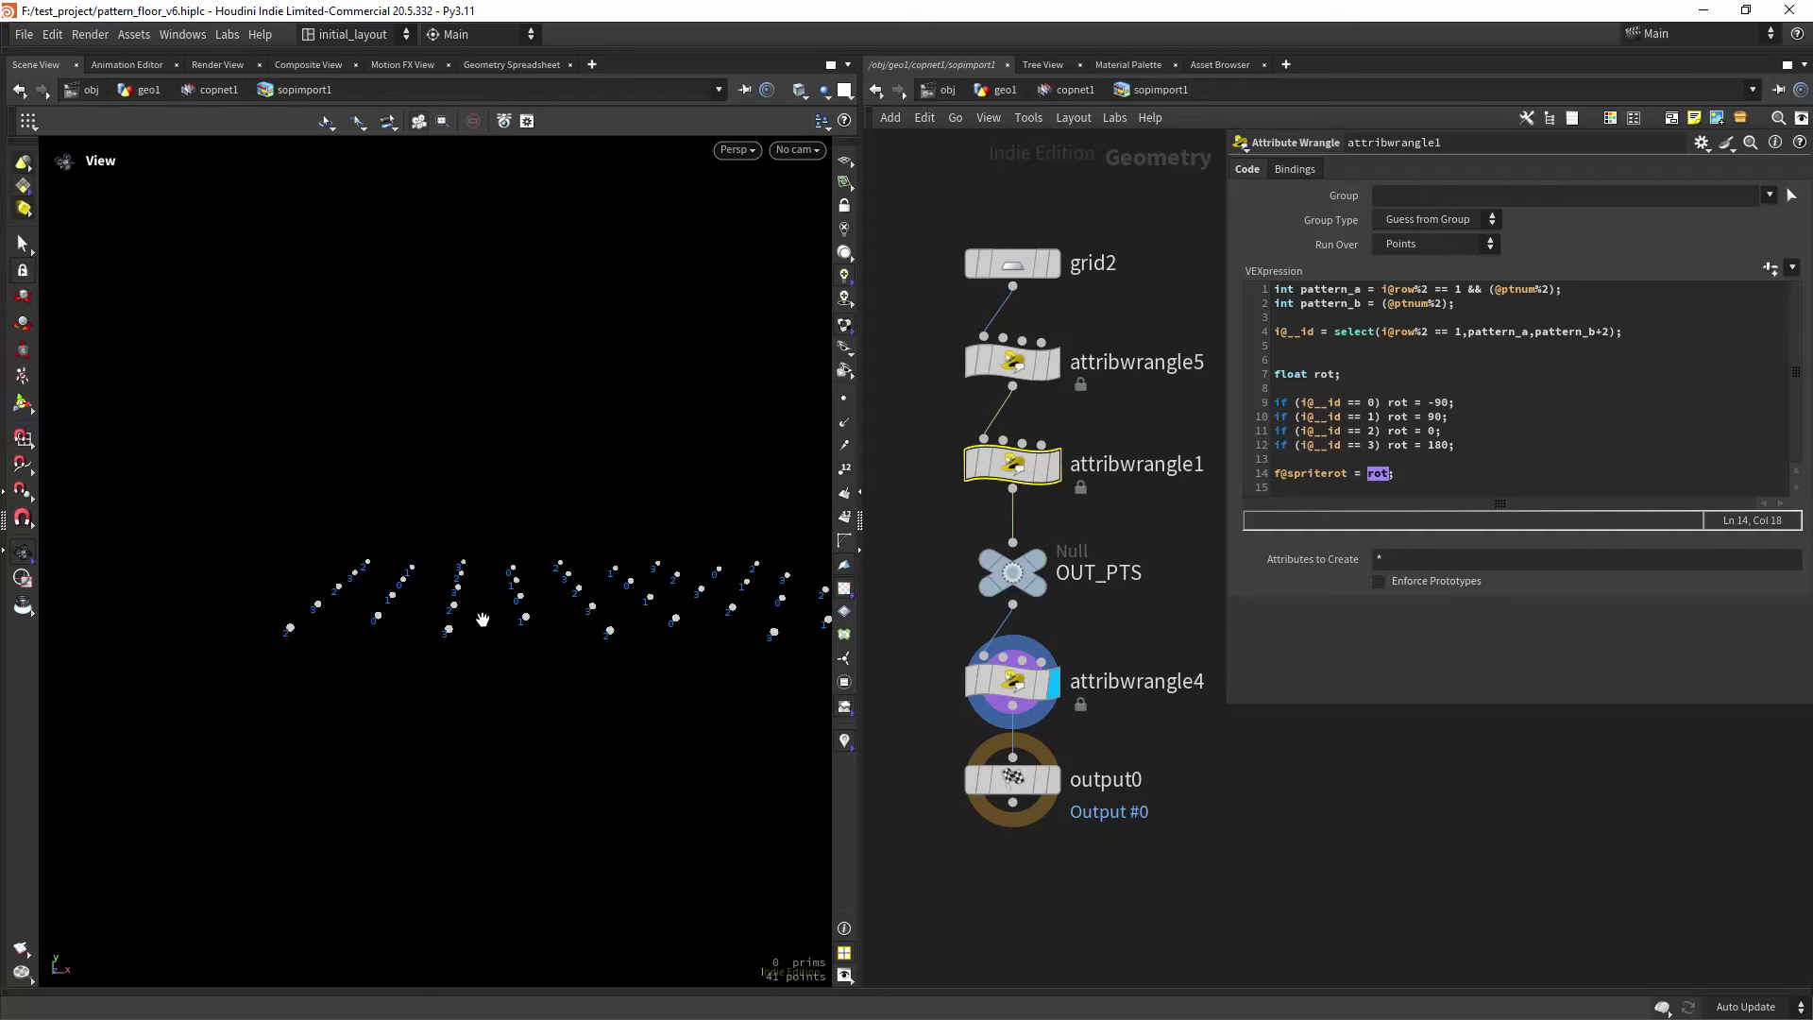
left_click_drag(481, 620, 595, 680)
left_click_drag(923, 646, 1138, 718)
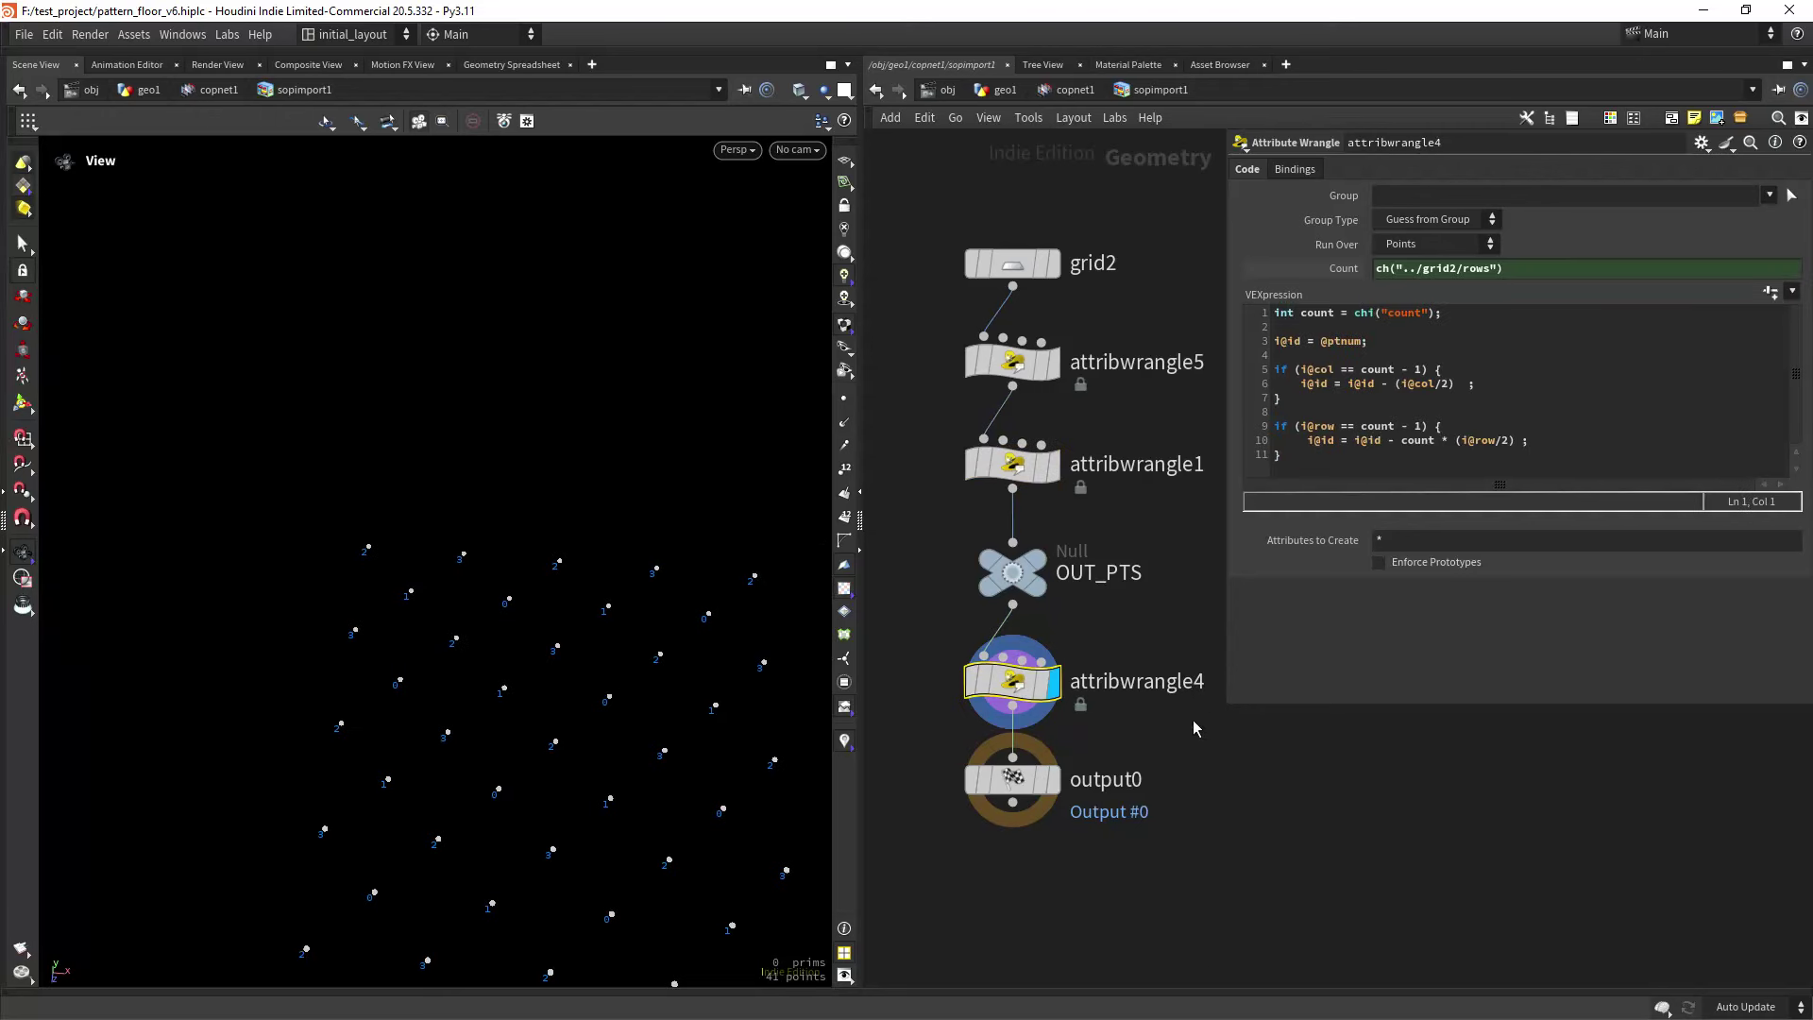
middle_click_drag(1152, 701, 1152, 667)
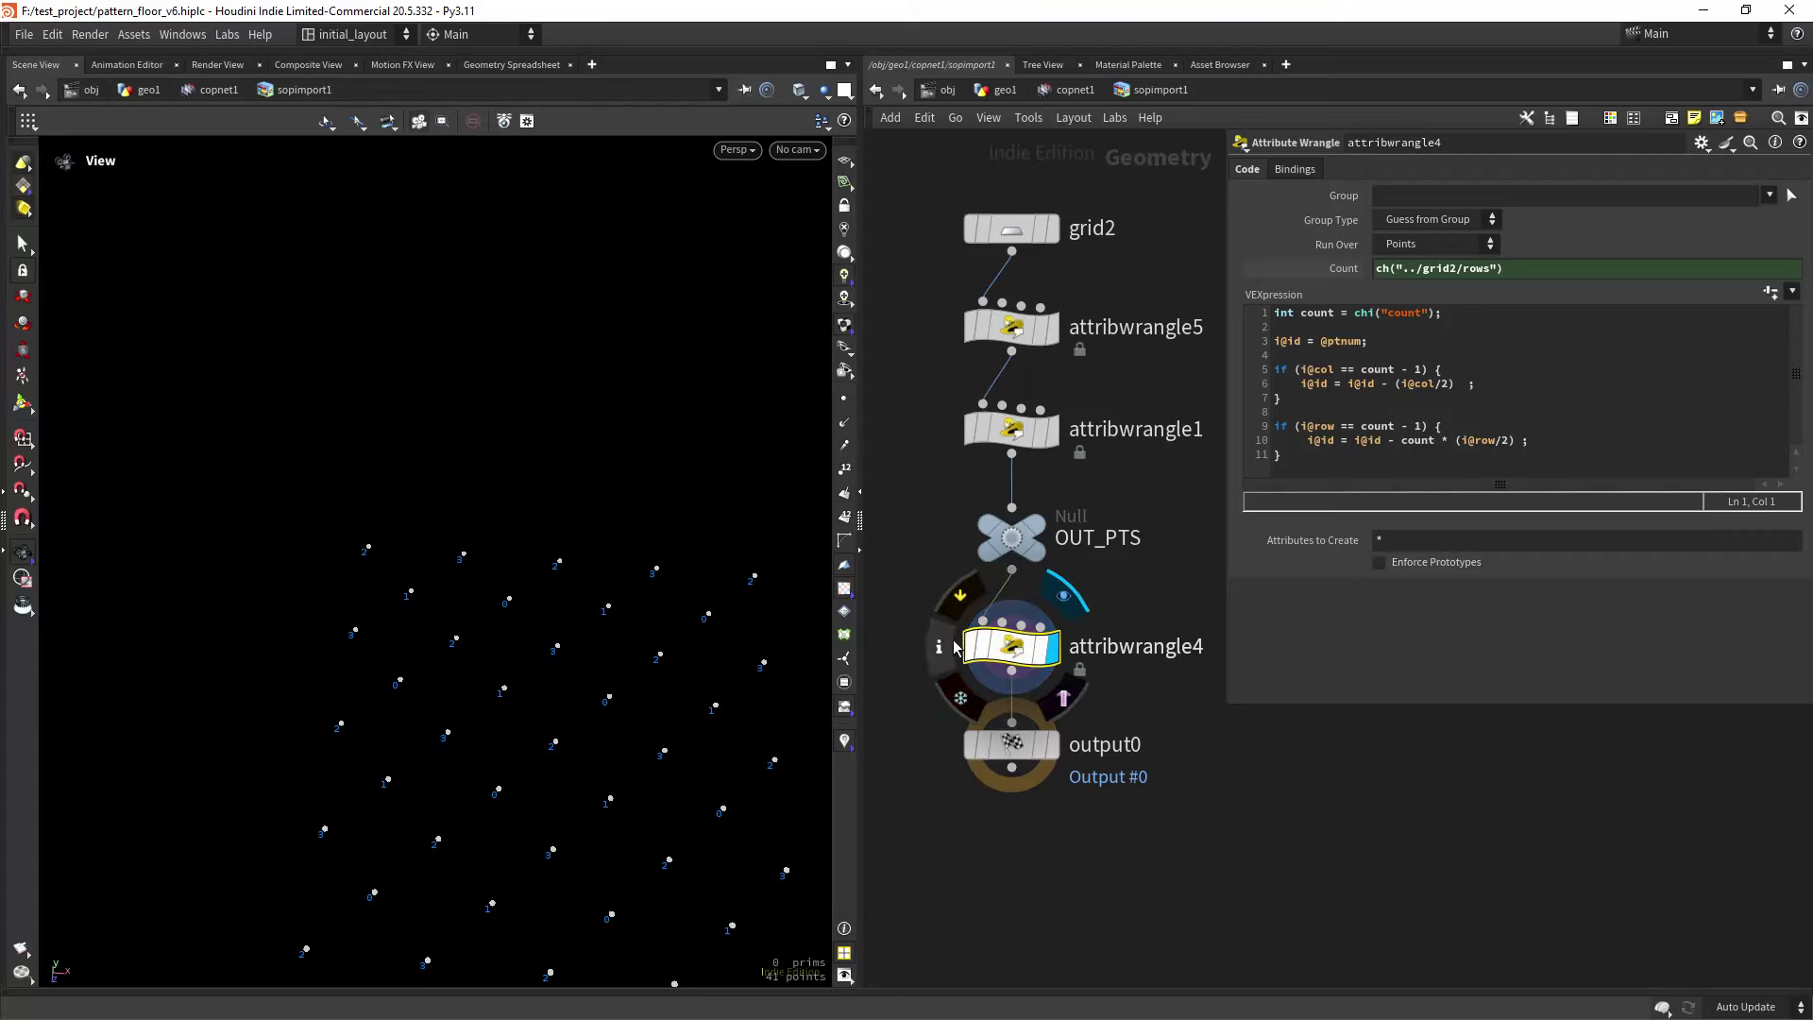
Switch attribwrangle4's point labels from __id to id and examine the numbering along the grid's edges against the i@id code.
left_click(950, 648)
left_click(909, 540)
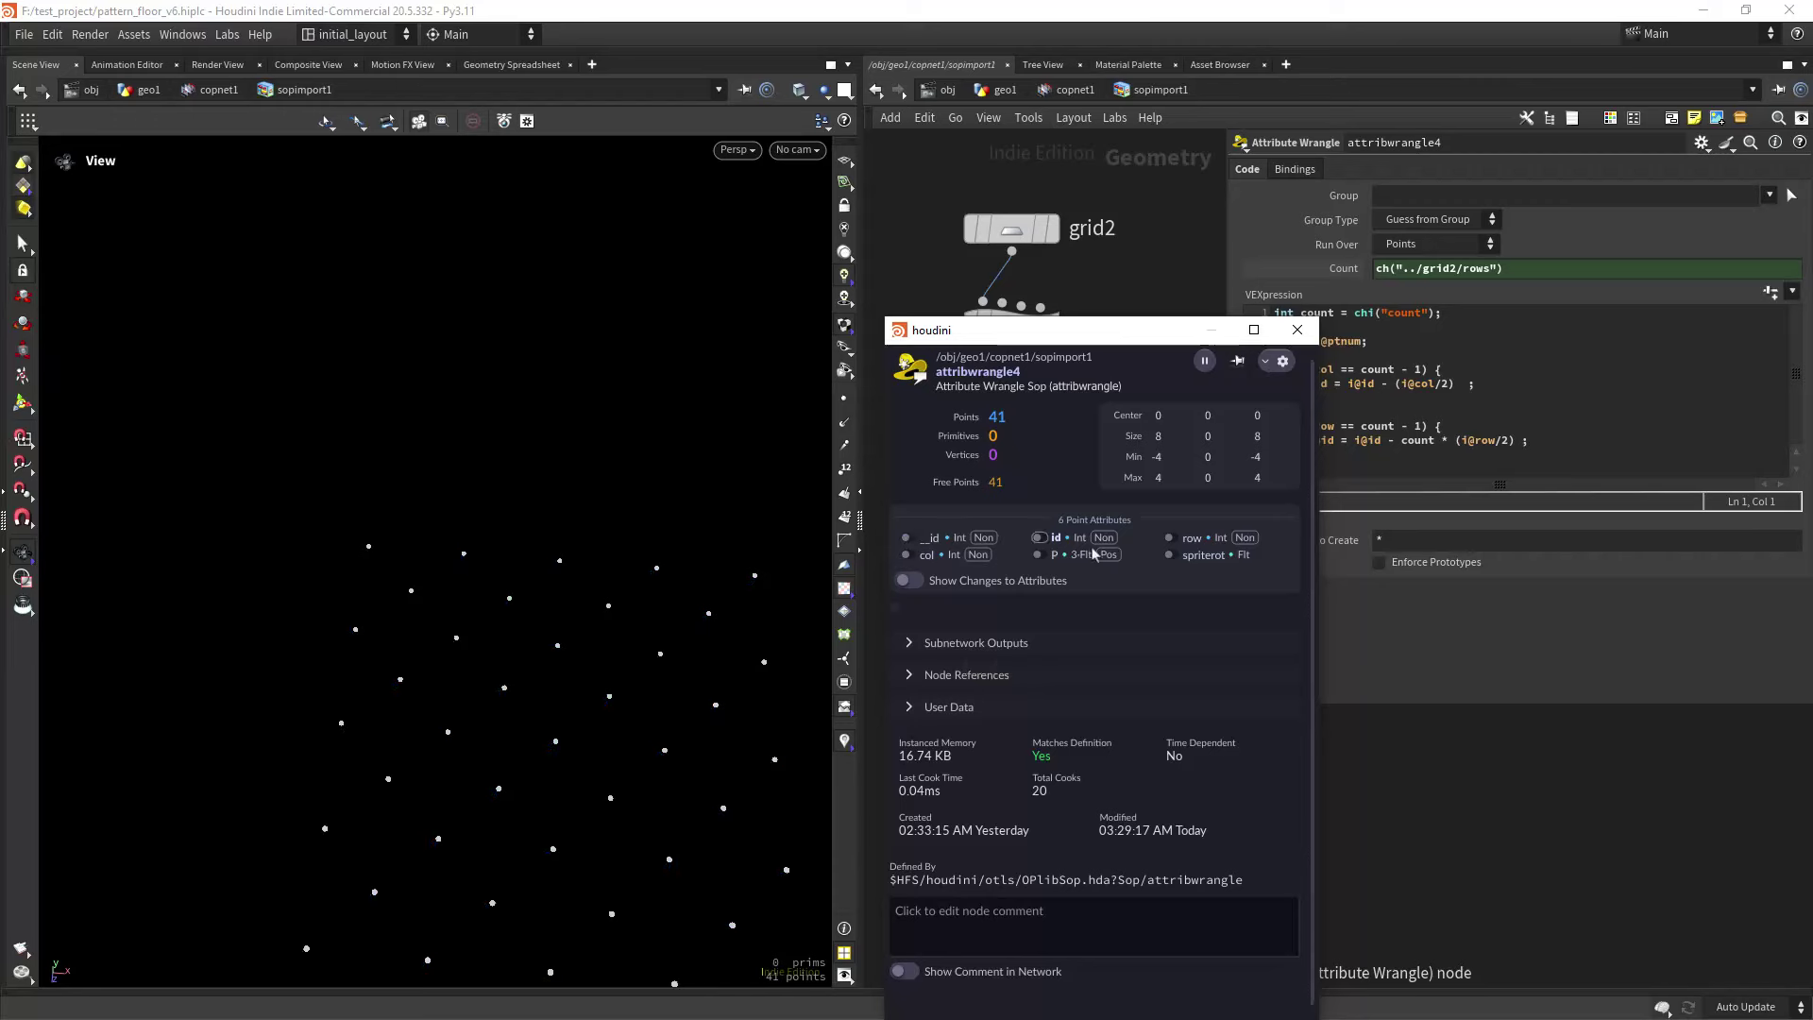
left_click(1037, 538)
left_click(1298, 329)
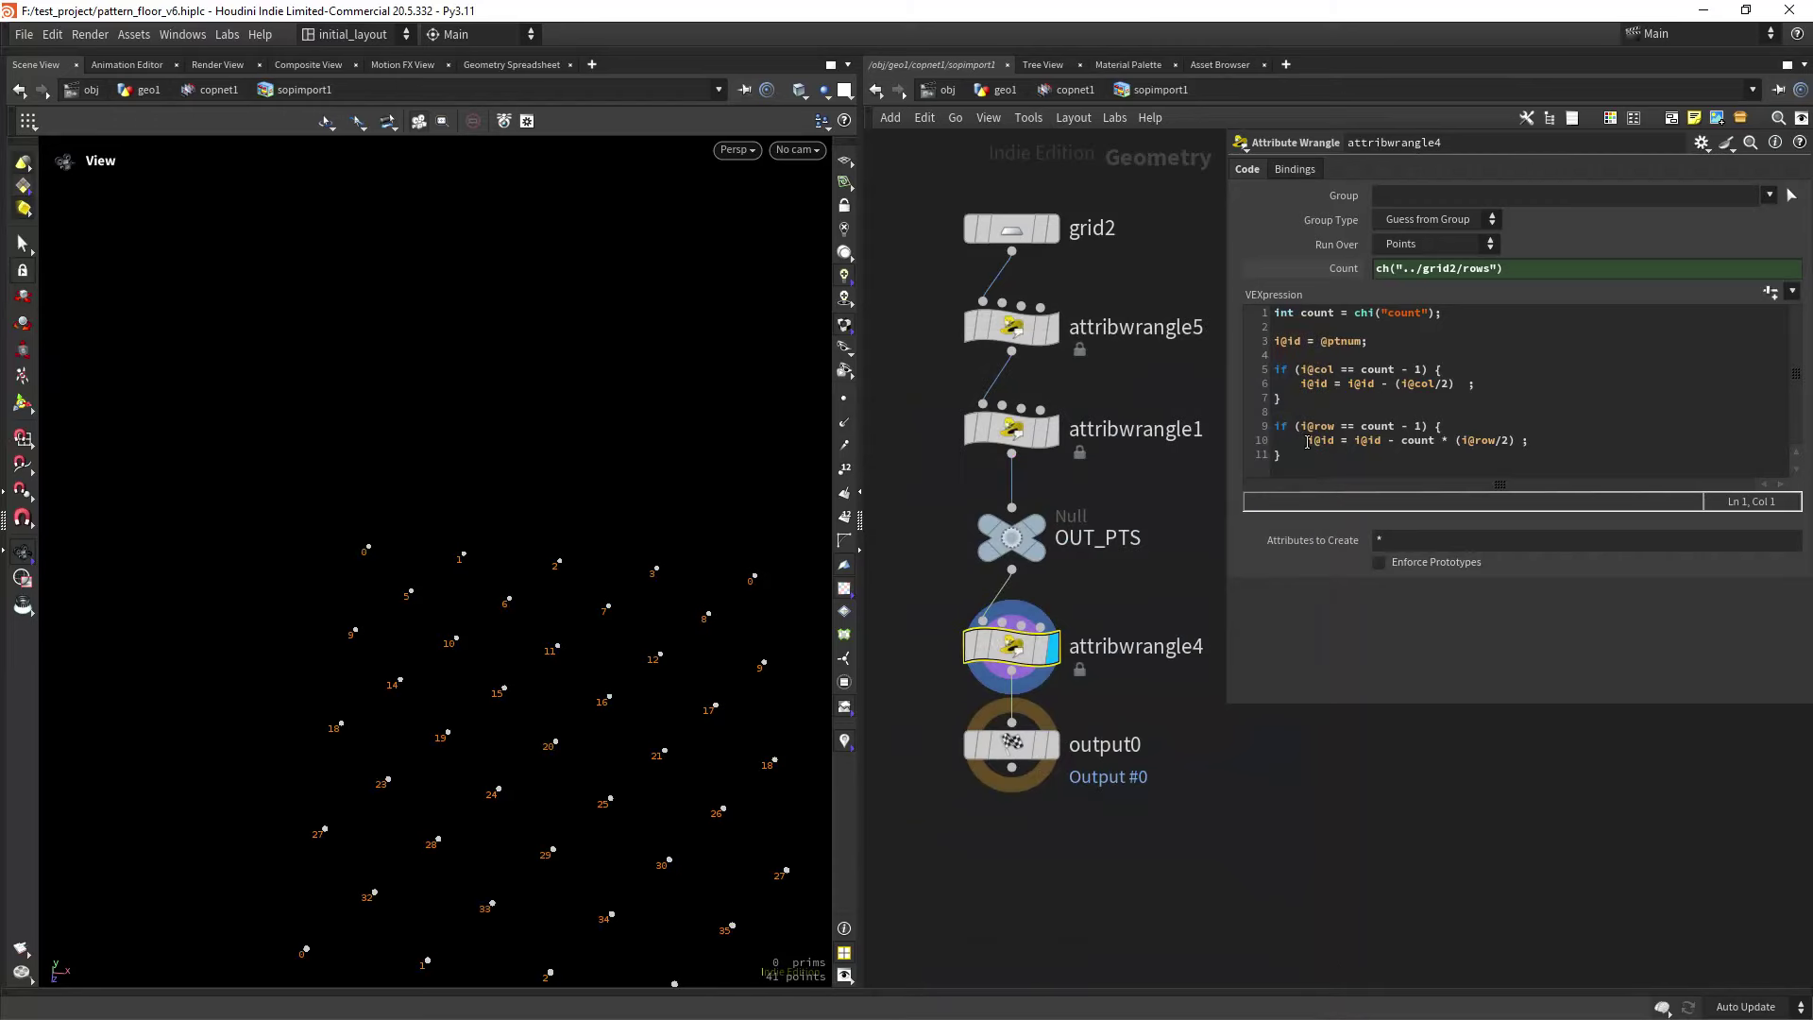
left_click_drag(1308, 441, 1340, 441)
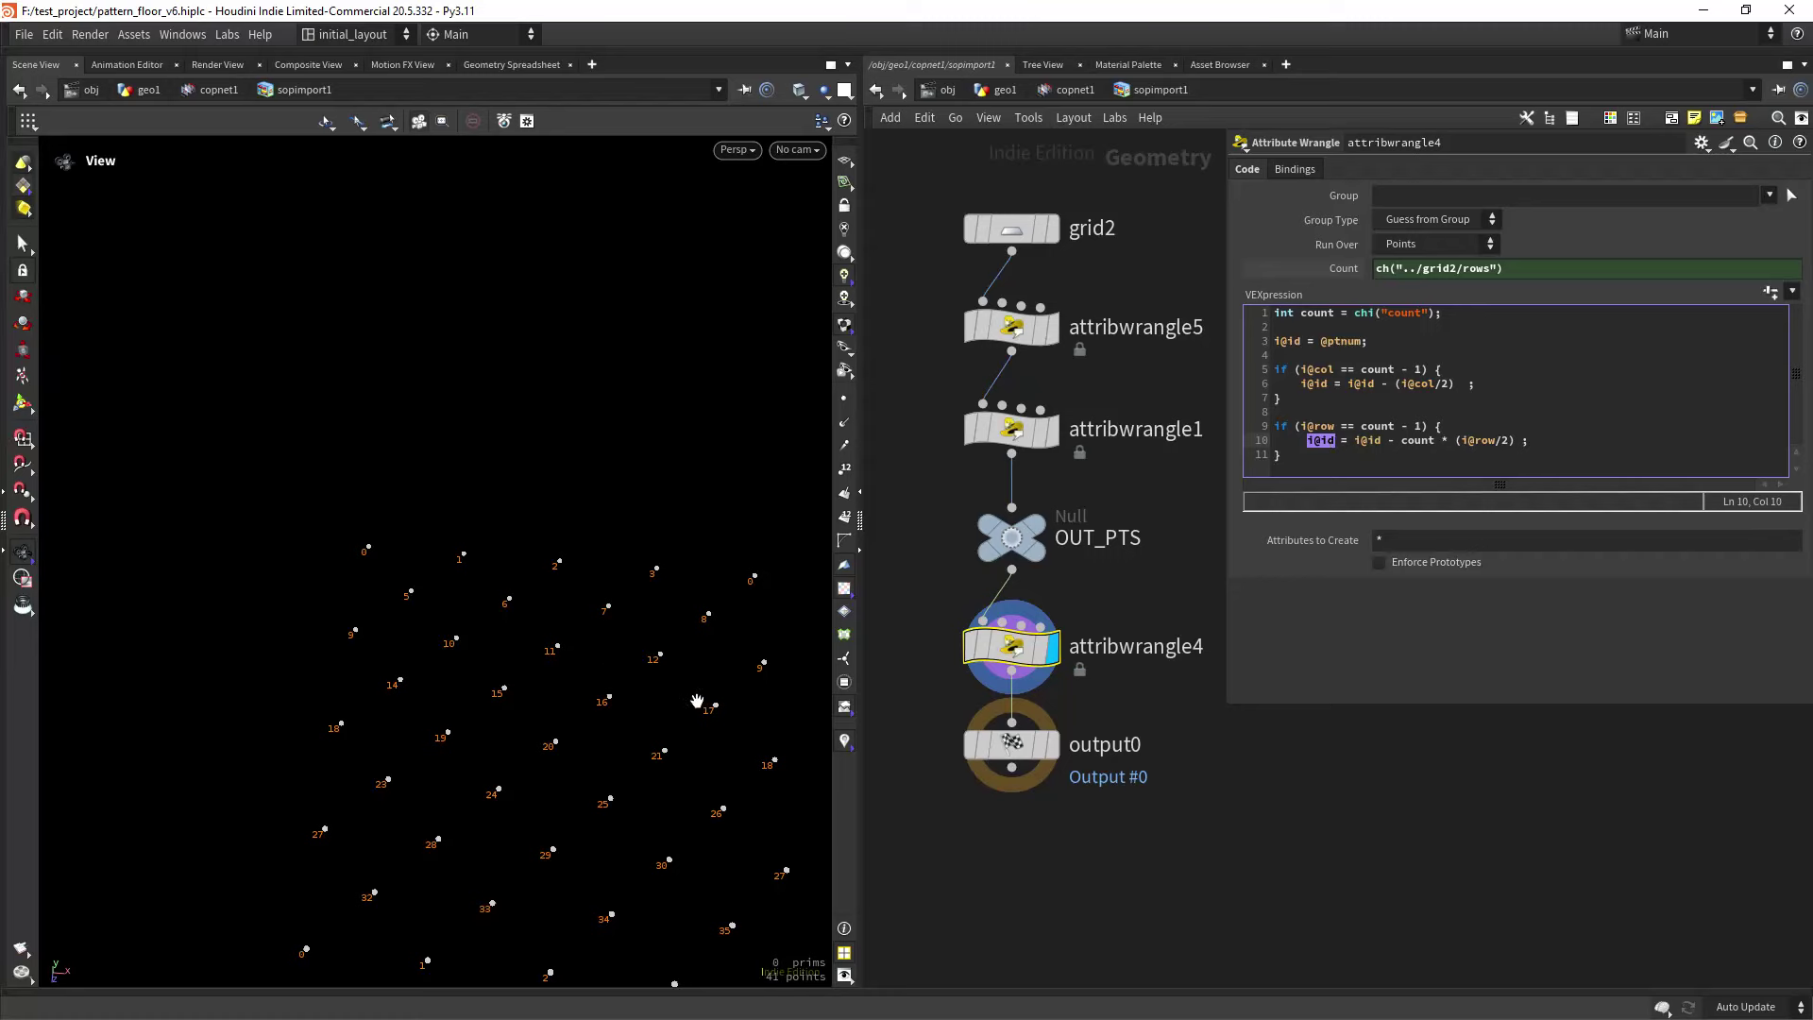
left_click_drag(697, 700, 562, 679)
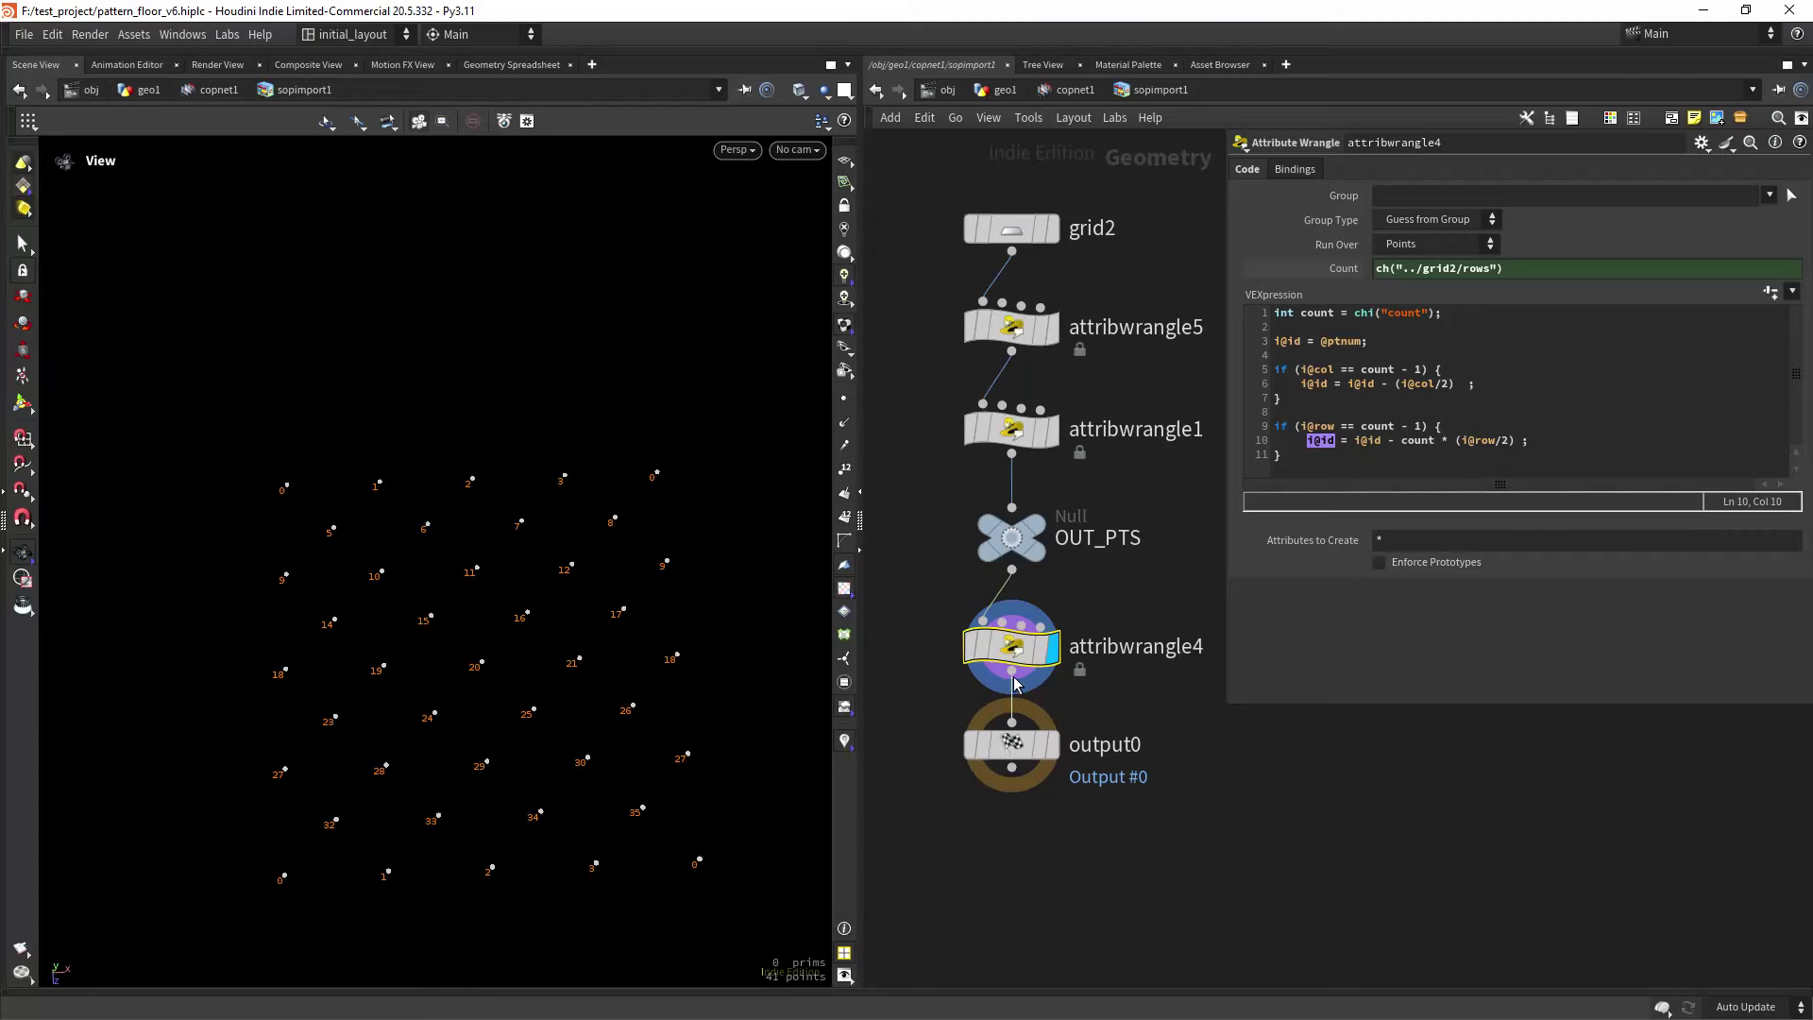
Return to the copnet1 network and examine how the tiled id colours match at the edges.
left_click(1077, 89)
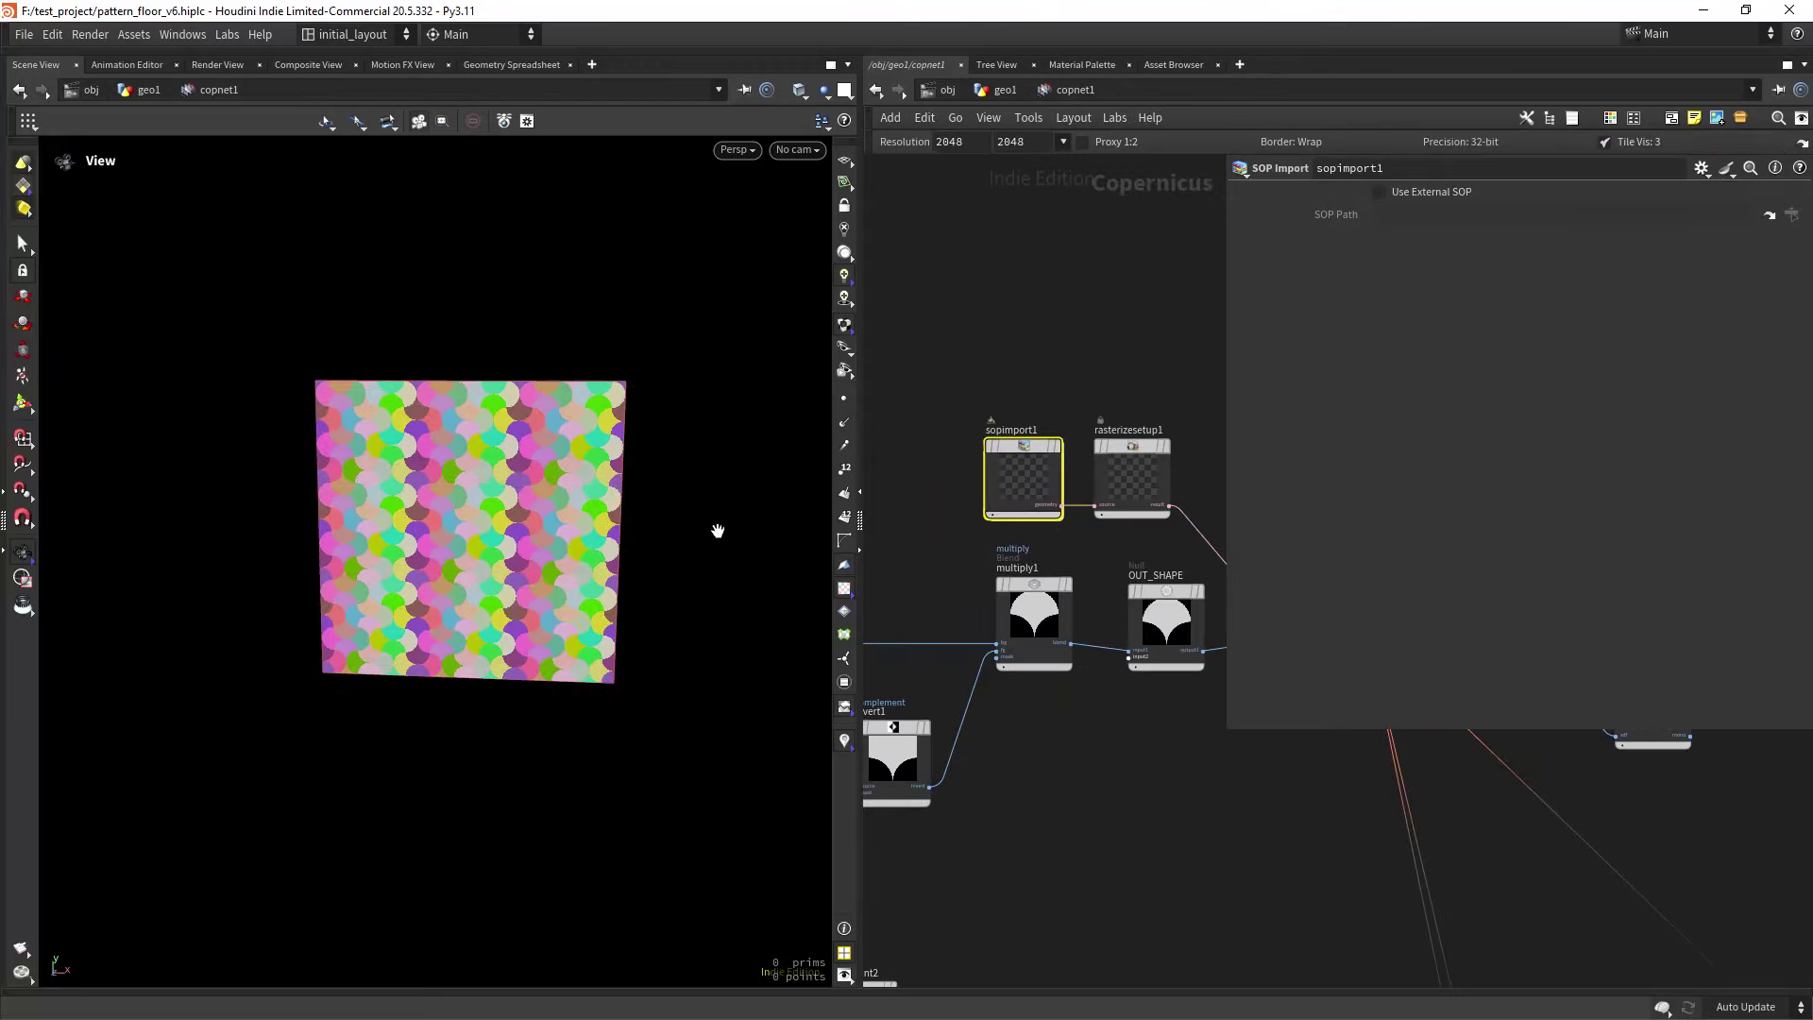
scroll(534, 543, "up", 5)
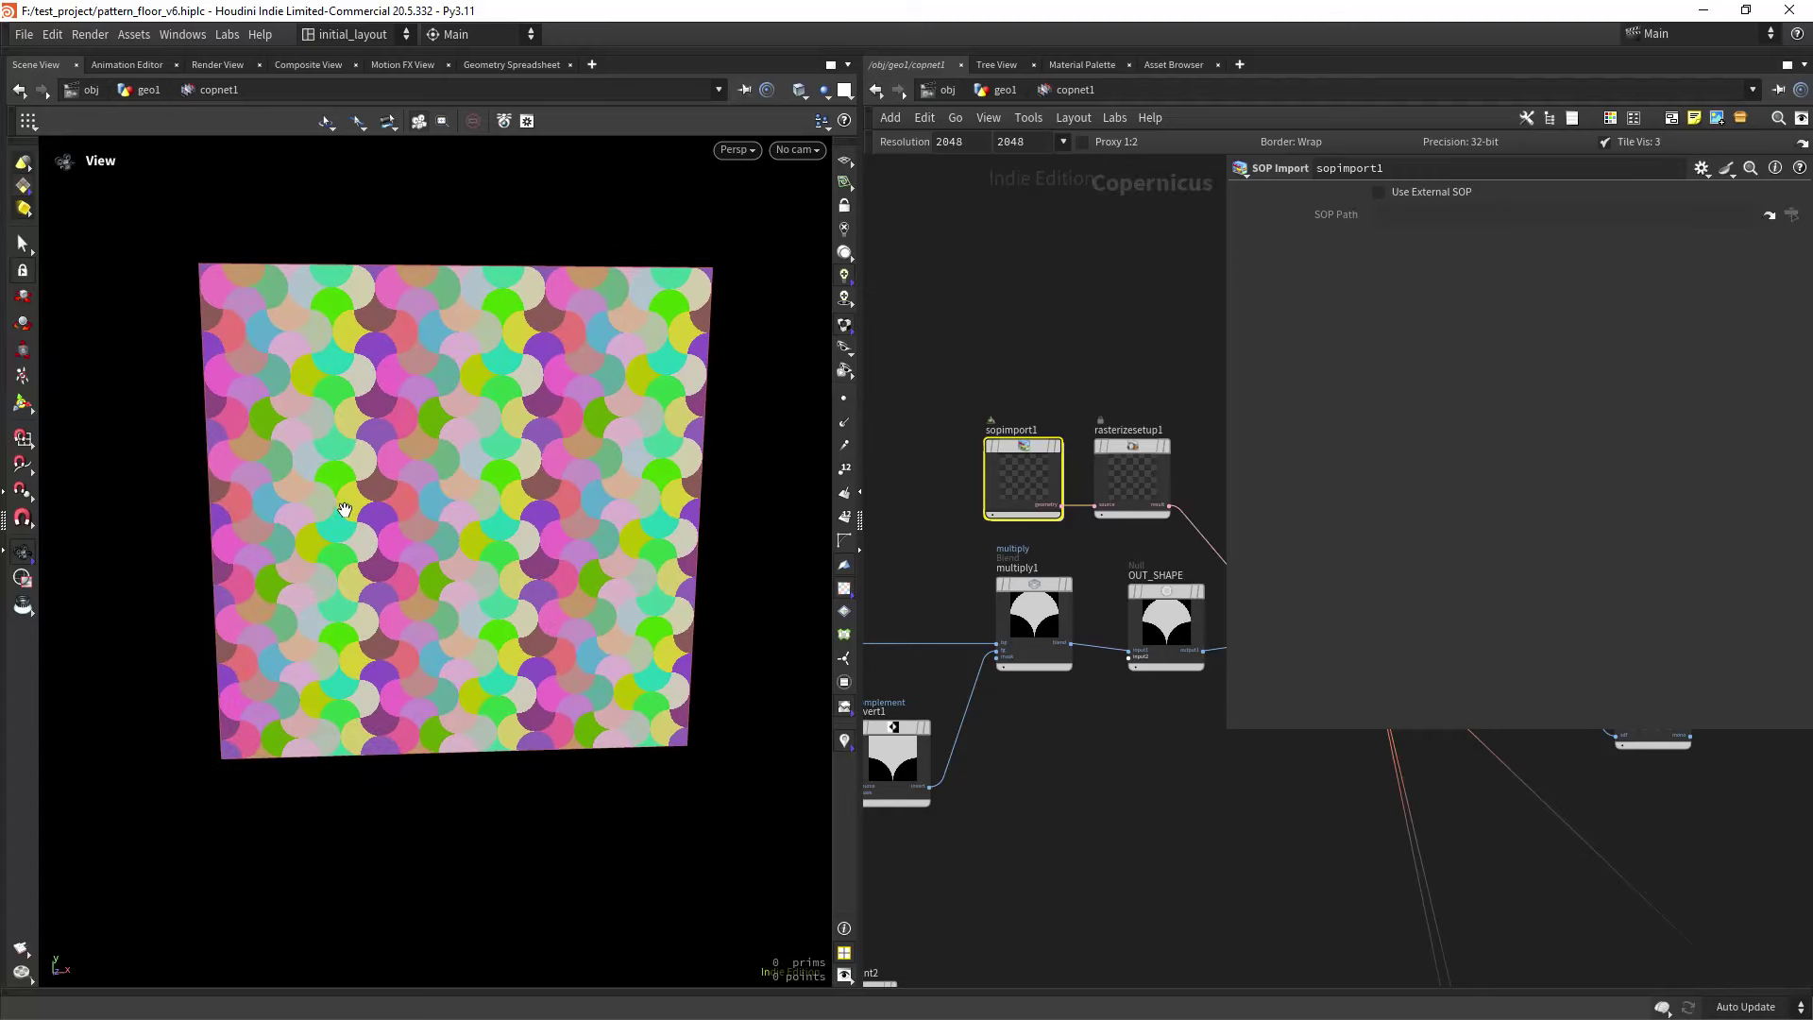
scroll(1157, 798, "down", 5)
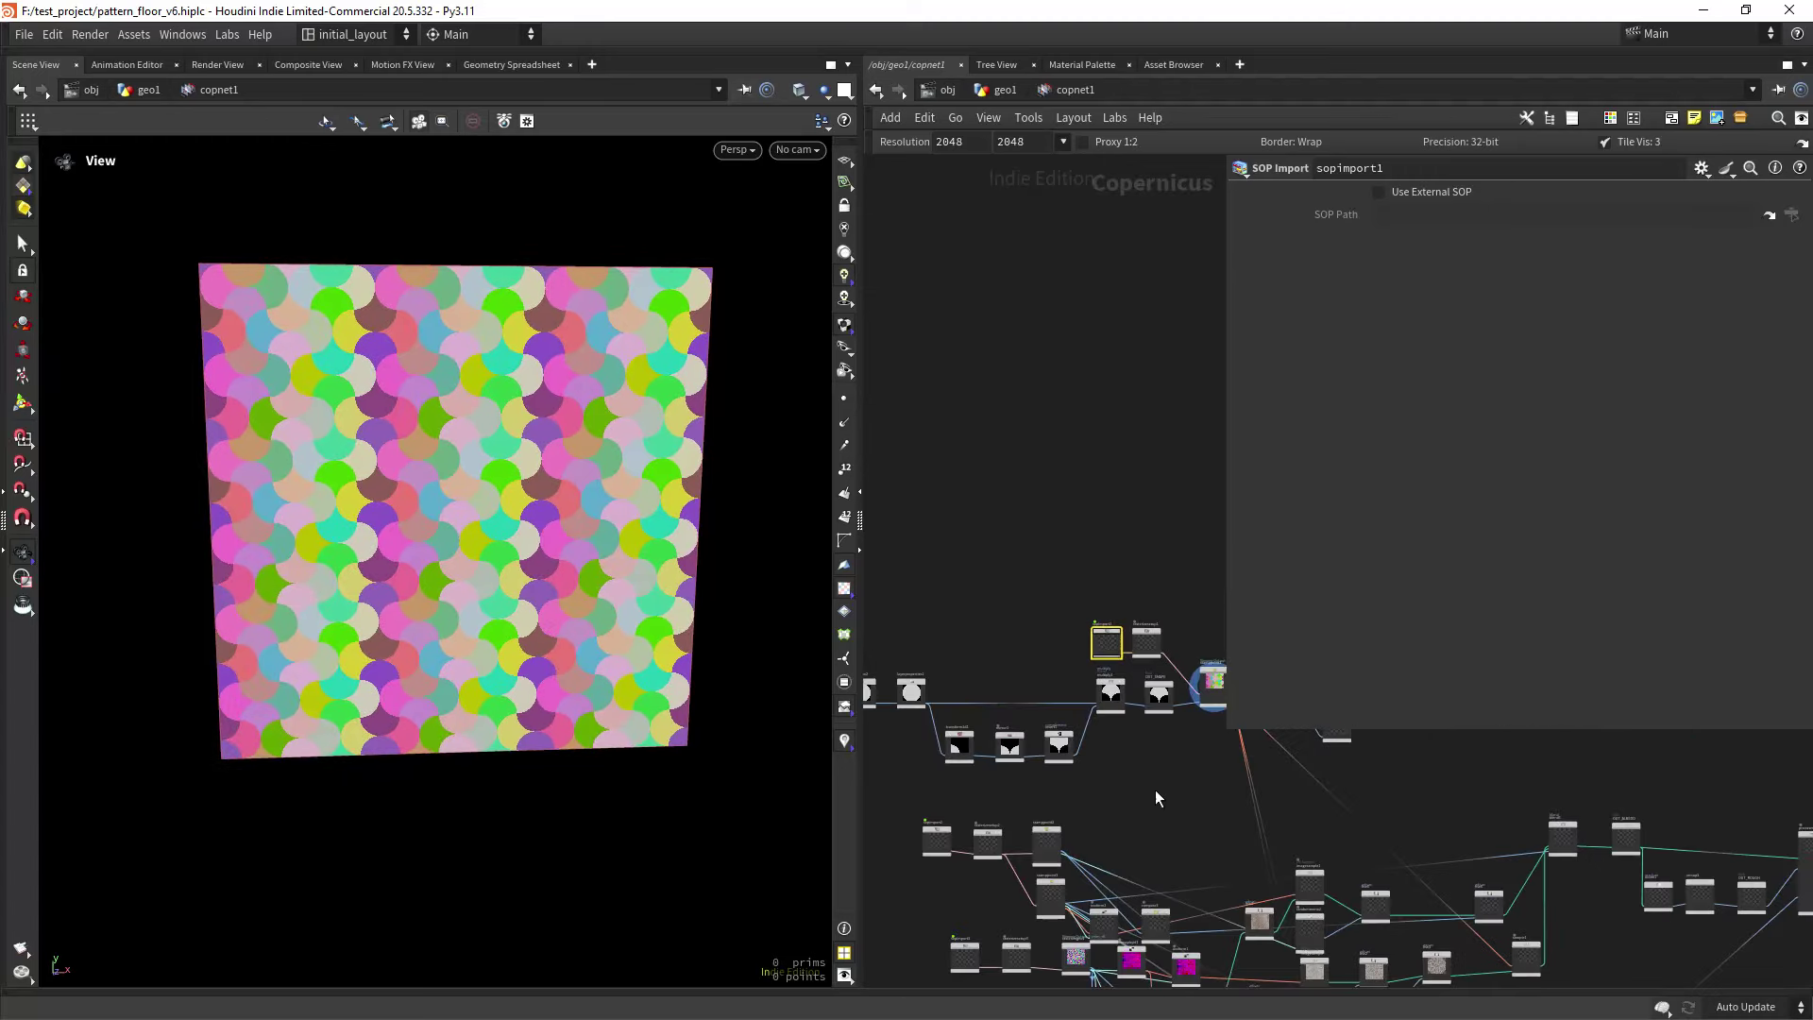
Follow stamppoint1's id output to idtosdf1 and display the resulting distance field.
middle_click_drag(1159, 798, 1038, 728)
scroll(1001, 747, "up", 4)
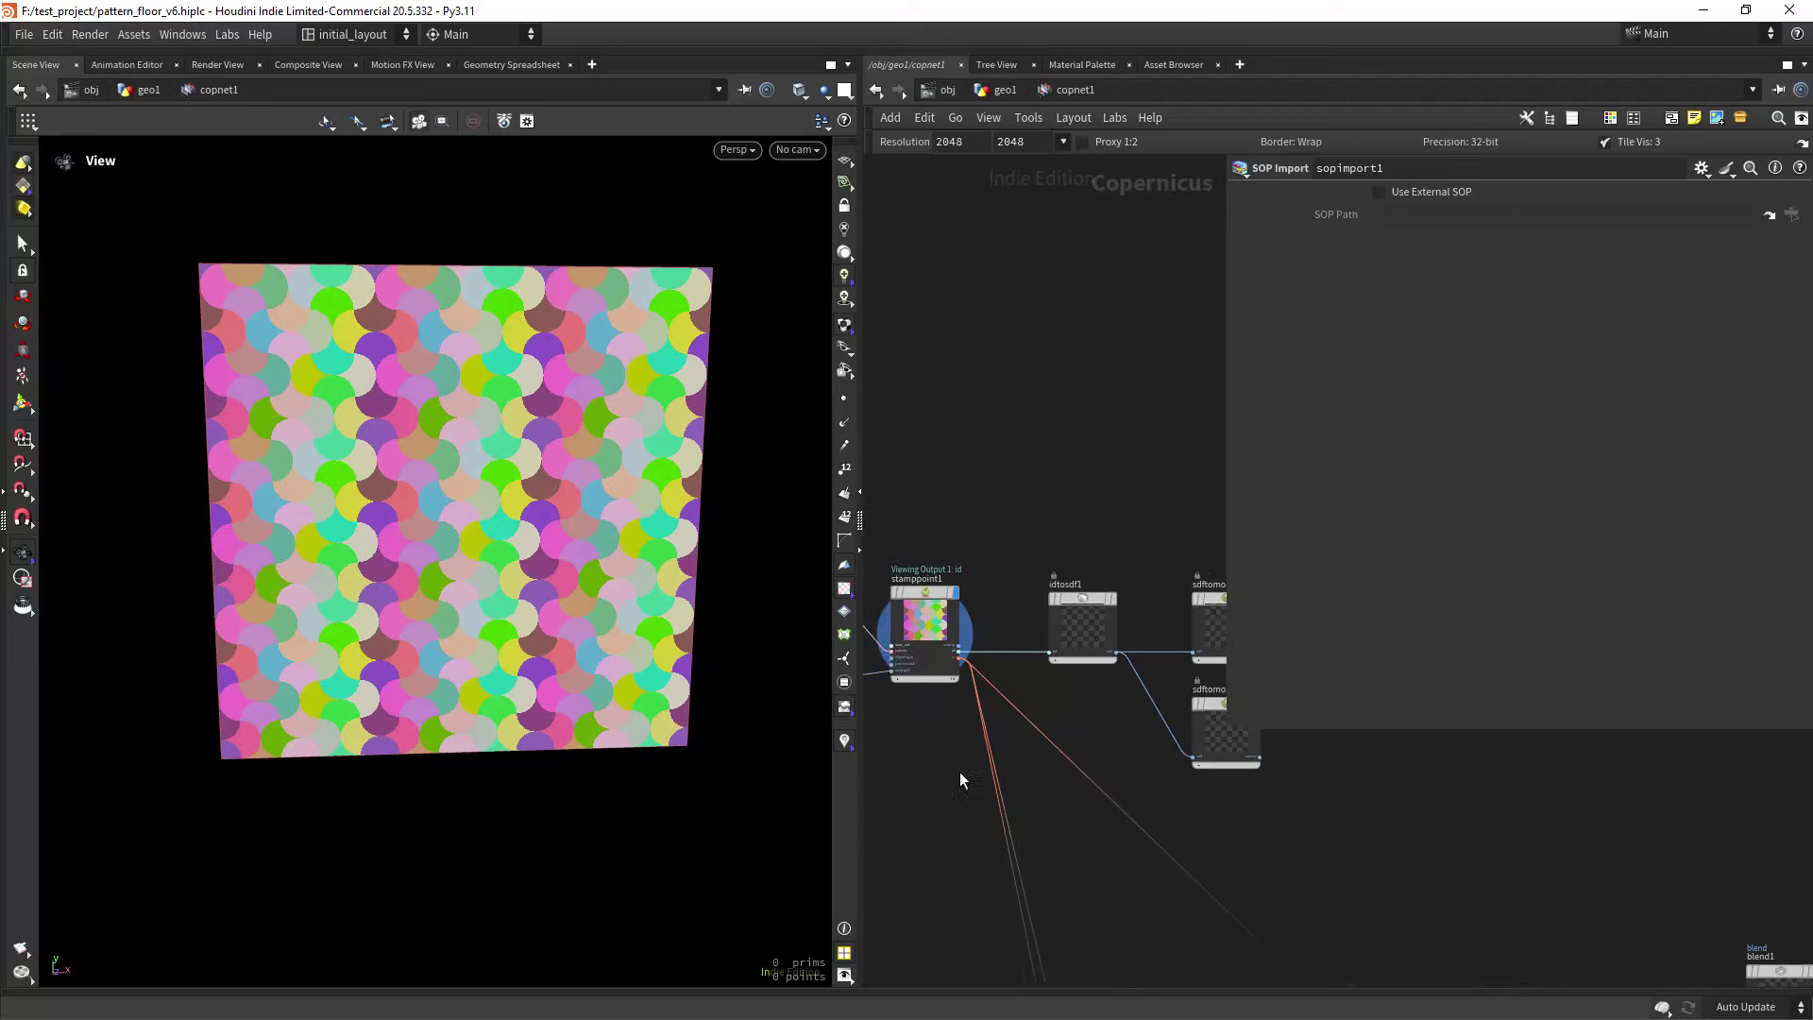
scroll(963, 696, "up", 5)
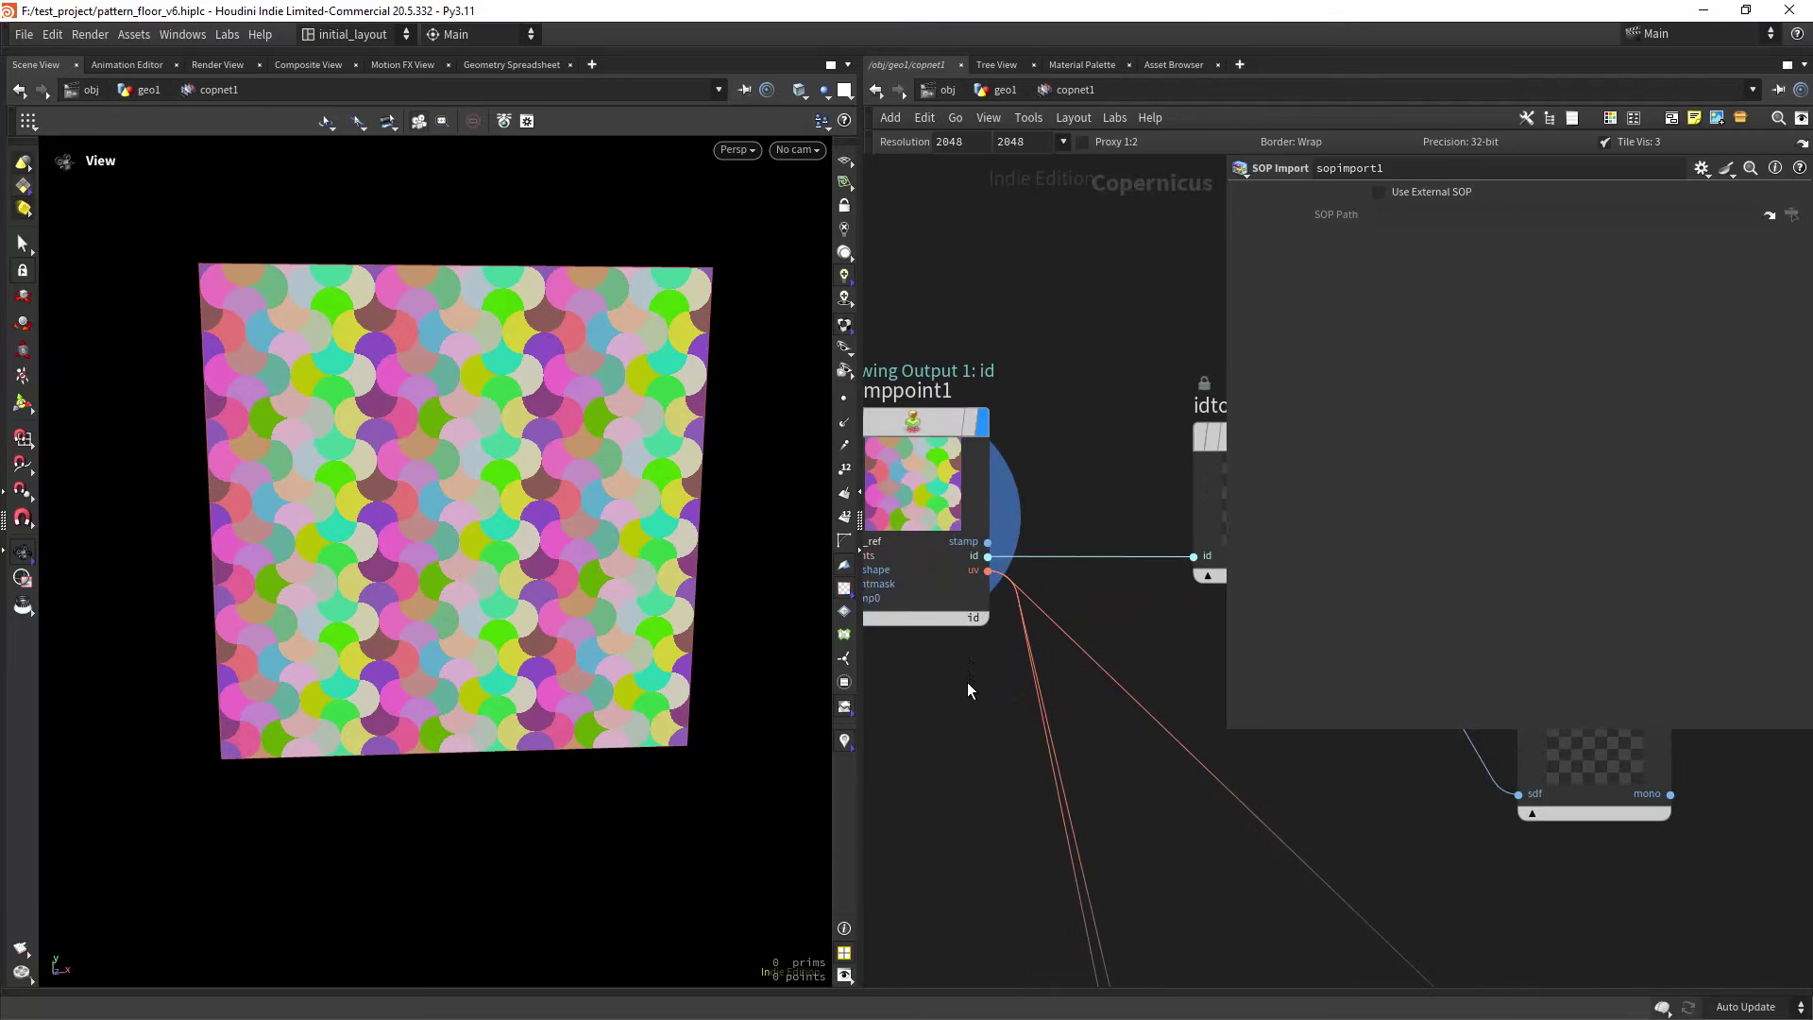
scroll(968, 691, "down", 7)
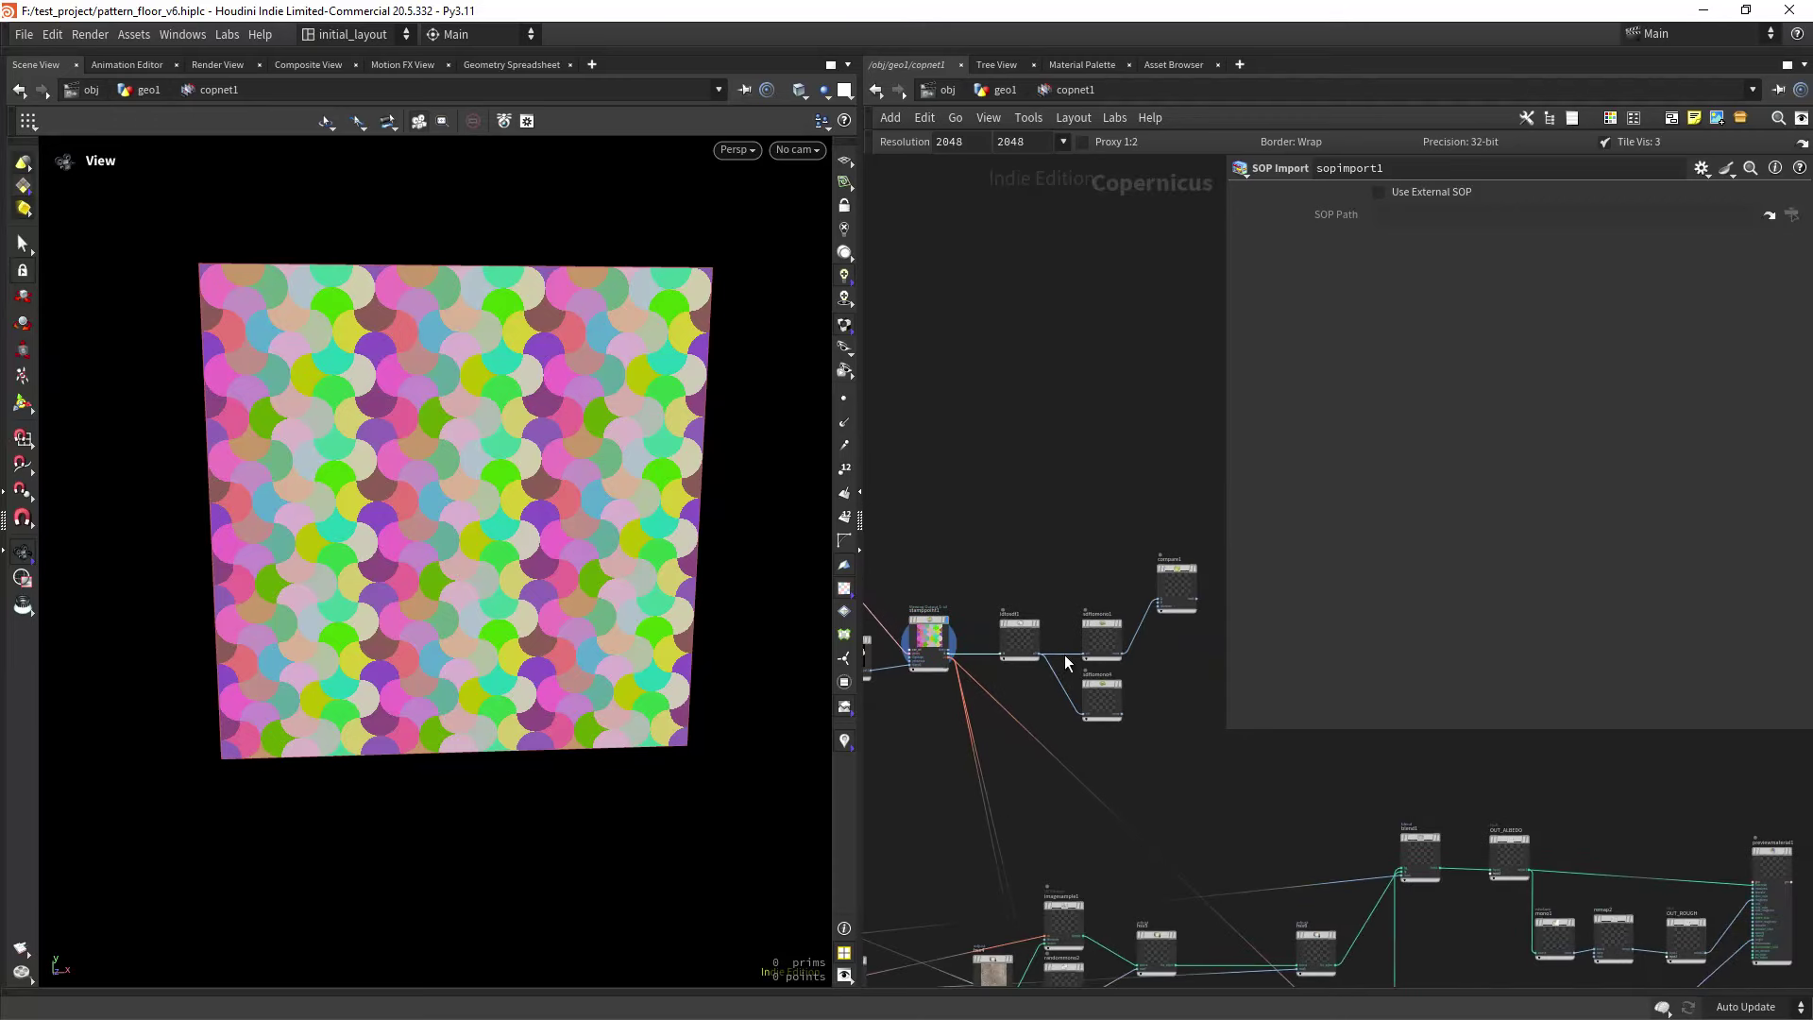
scroll(1066, 661, "up", 2)
scroll(1009, 690, "up", 3)
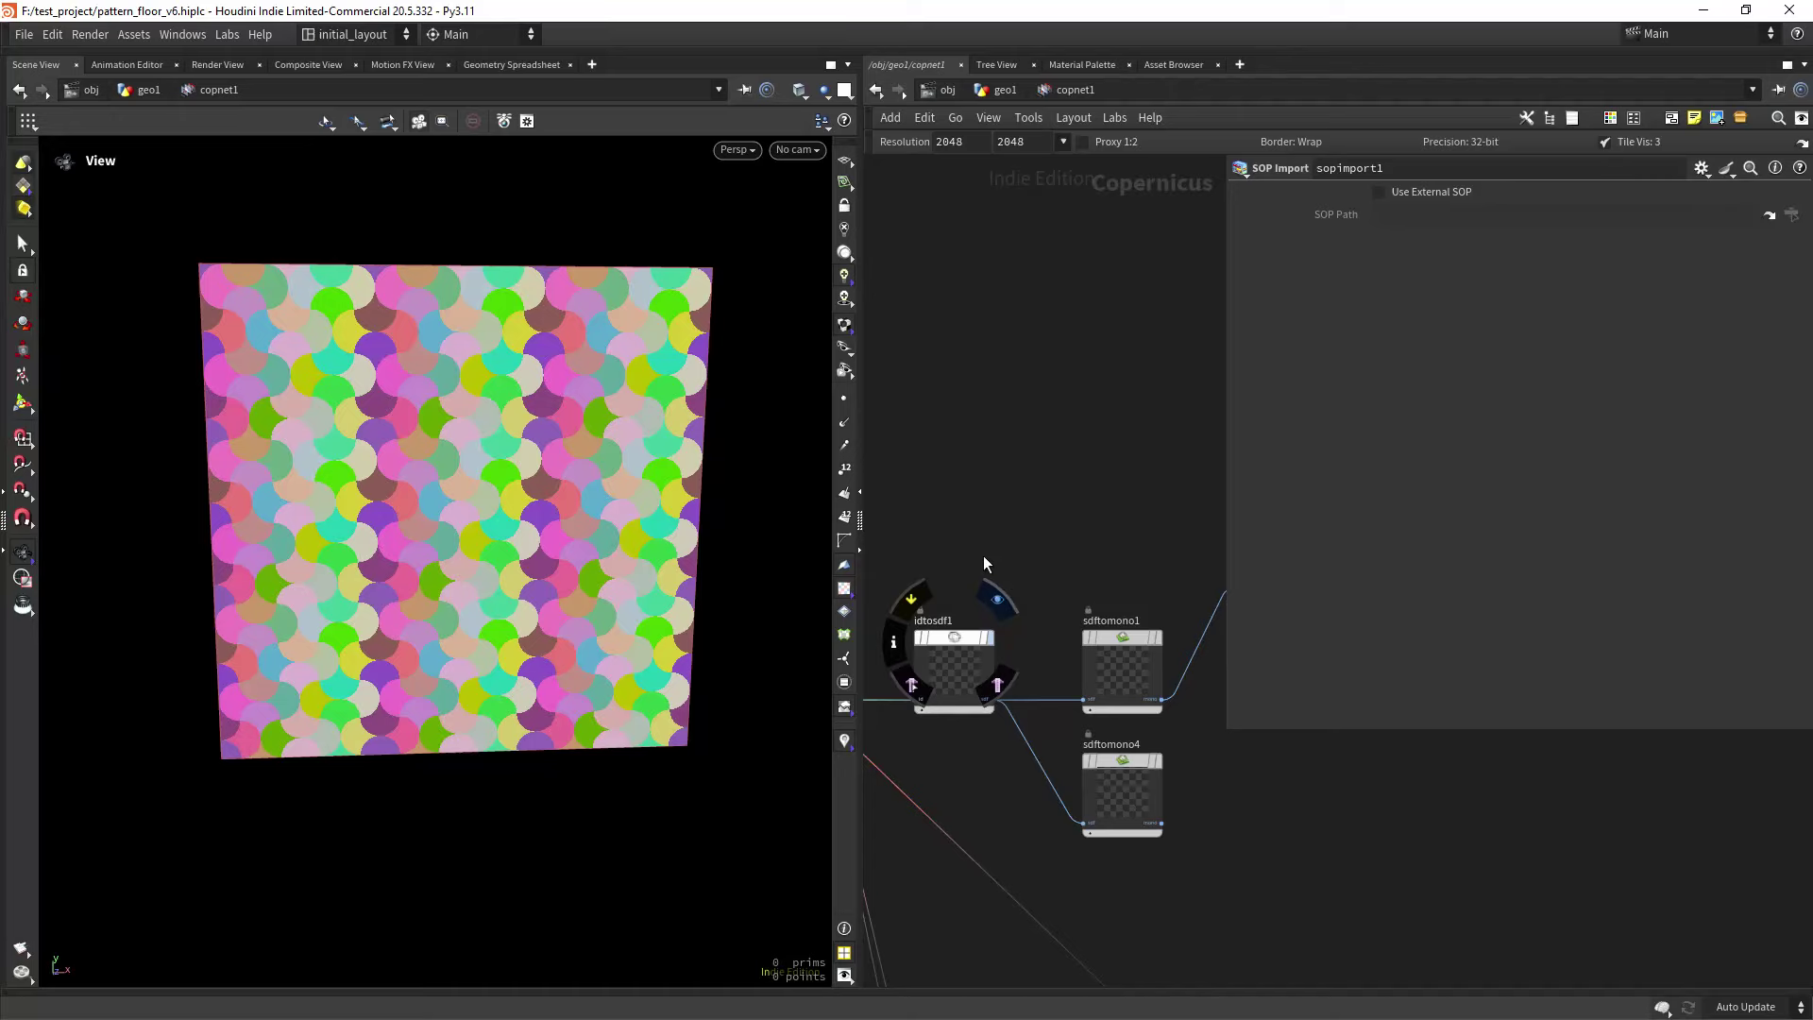
left_click(992, 581)
scroll(453, 539, "up", 2)
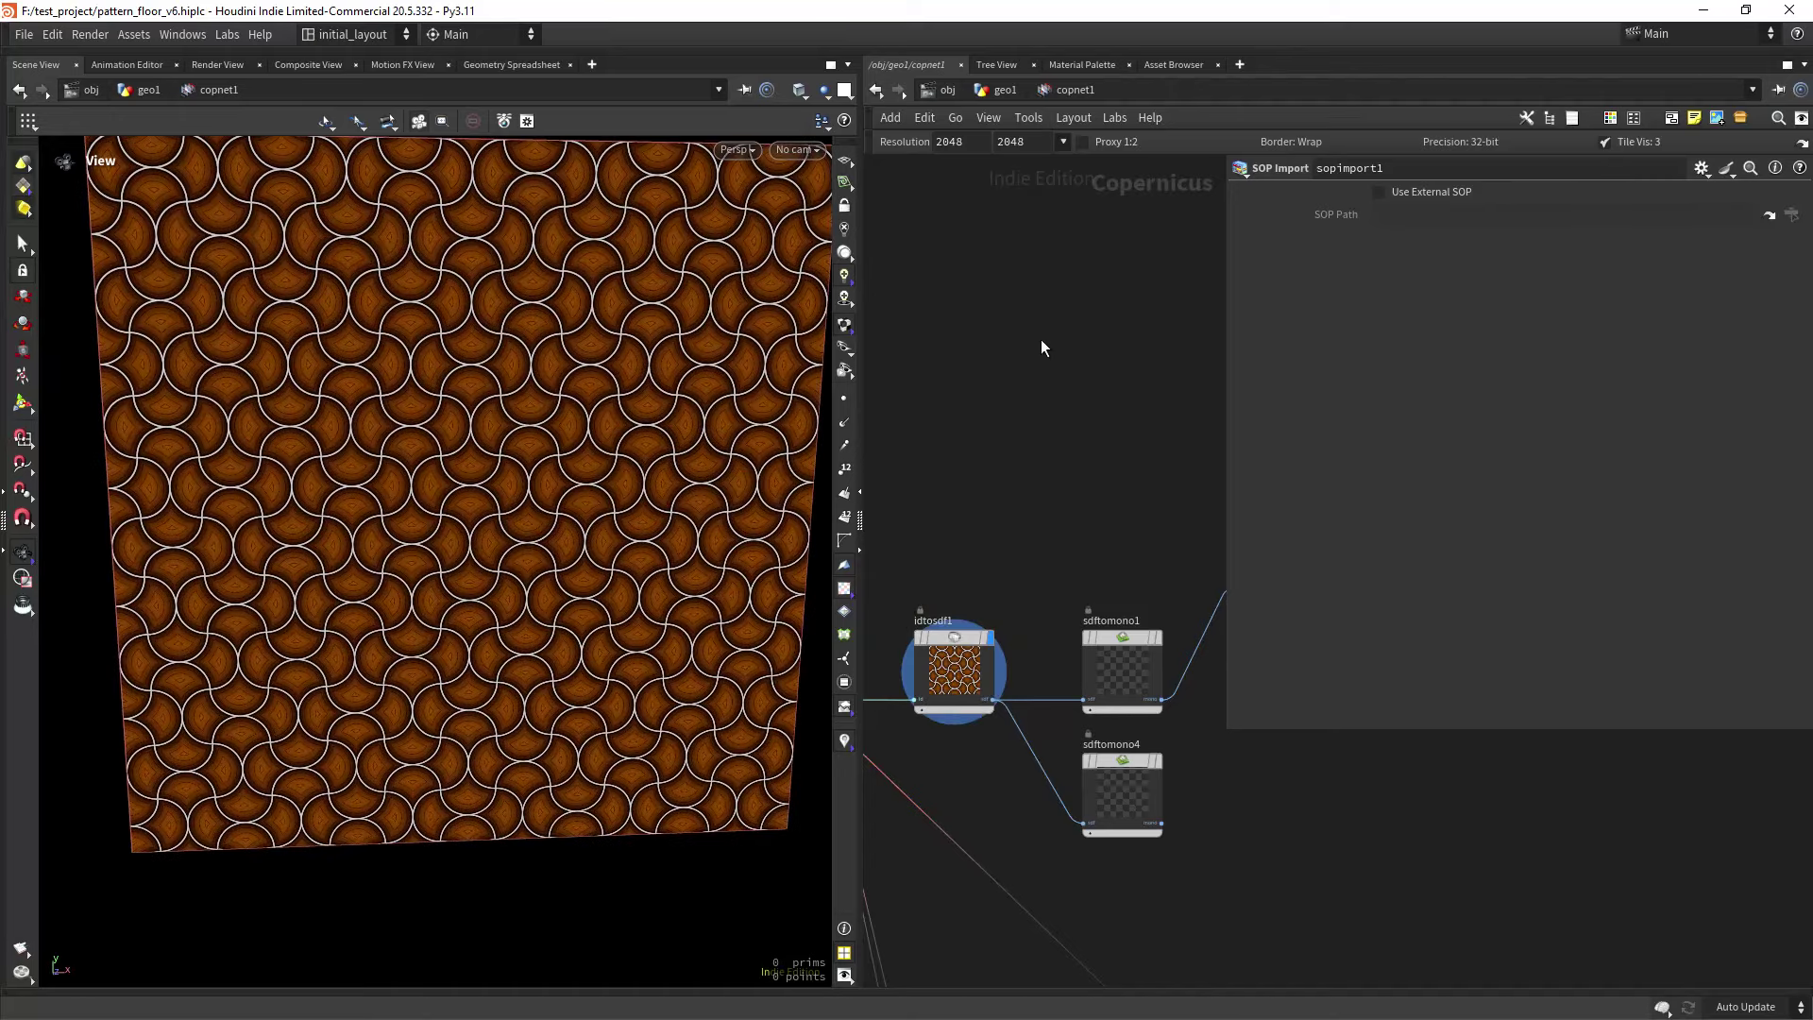
Turn off the tiled preview, display sdftomono4 and examine the thin outlines between the scale shapes.
left_click(1603, 142)
middle_click_drag(1054, 578, 970, 492)
mouse_move(1057, 680)
left_click(1079, 645)
scroll(526, 550, "up", 3)
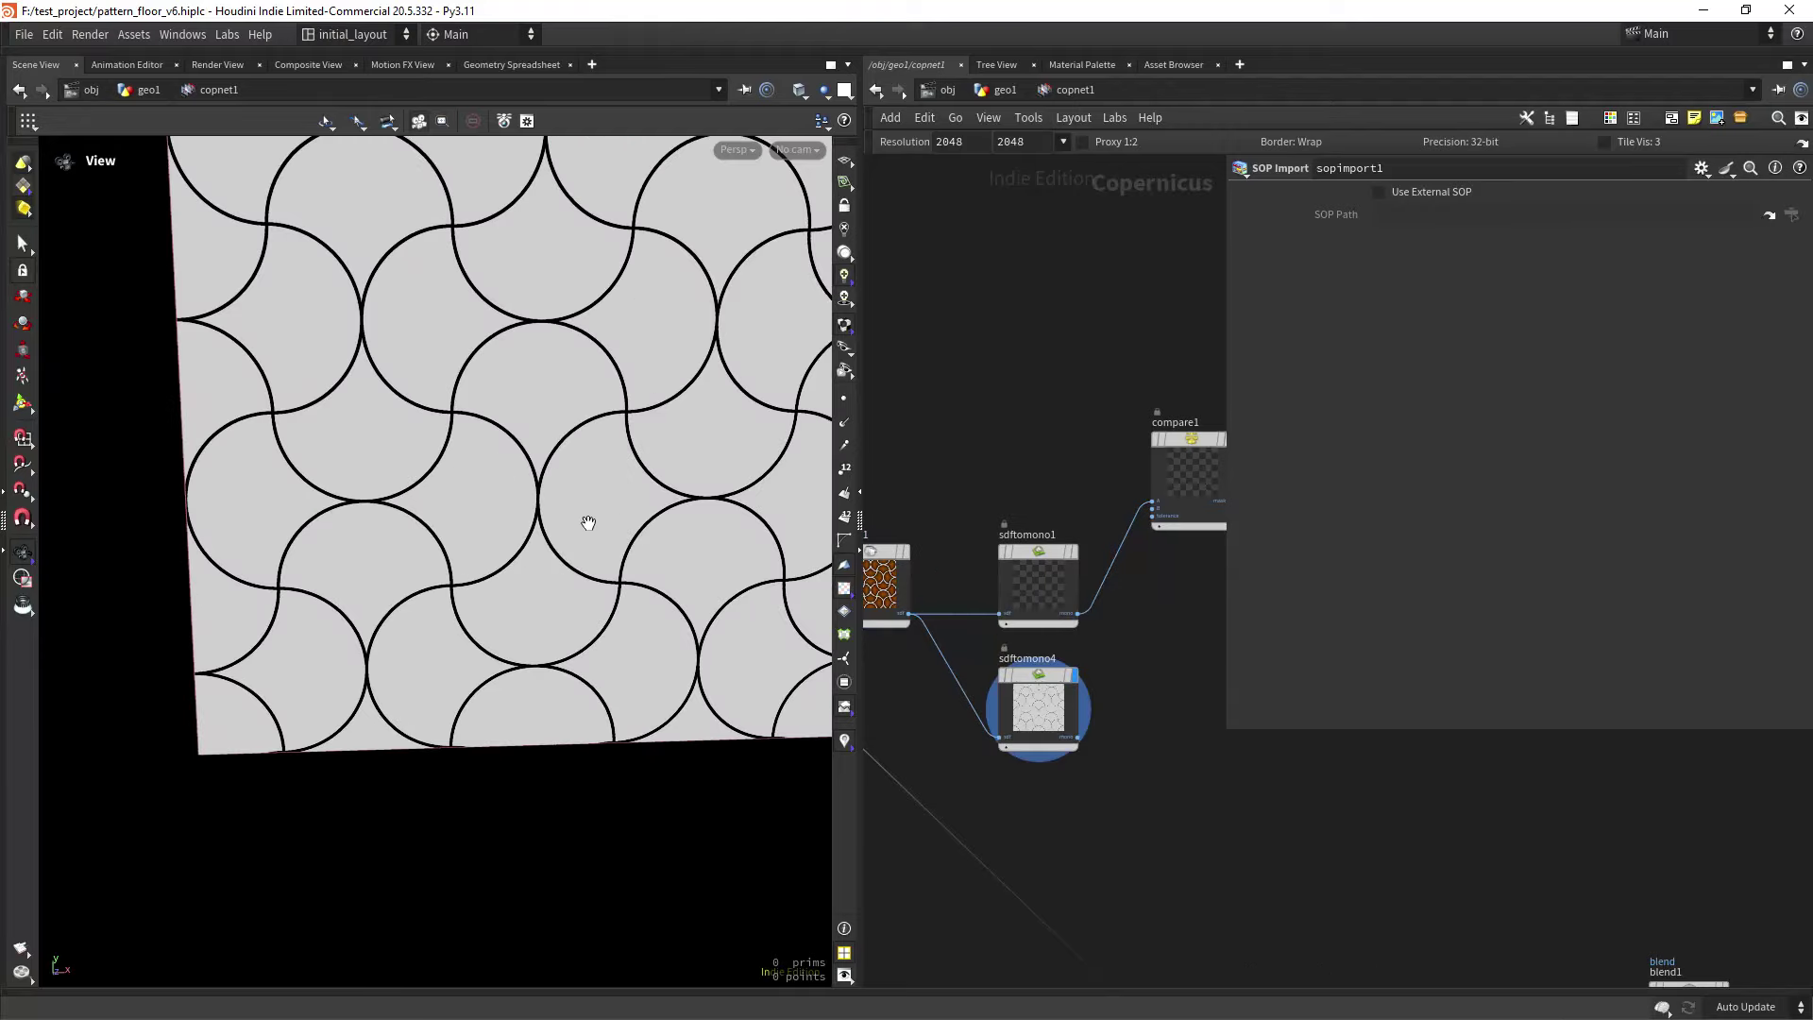
scroll(639, 499, "down", 2)
middle_click_drag(655, 498, 575, 544)
scroll(507, 524, "up", 3)
left_click_drag(547, 547, 651, 473)
Check sdftomono4's outlines across repeated tiles with the tiled preview, and restore the single-tile view.
key("h")
left_click(1621, 144)
right_click_drag(516, 595, 578, 634)
middle_click_drag(578, 633, 541, 665)
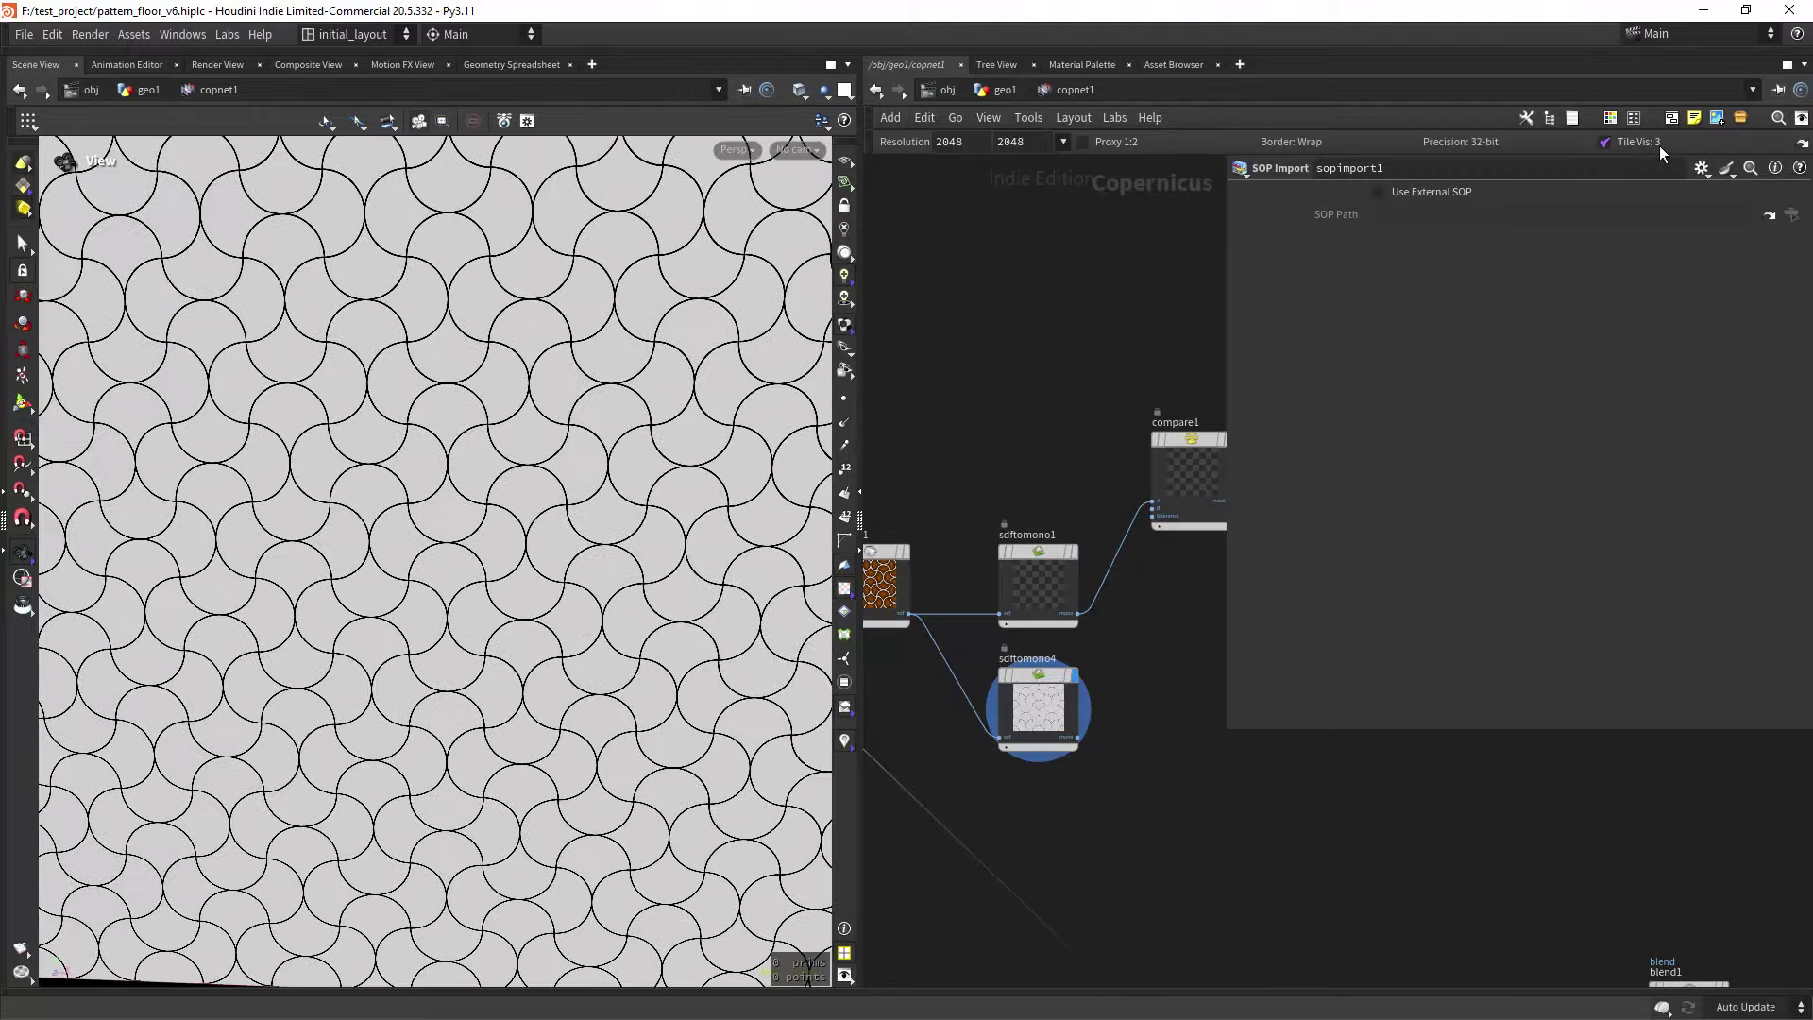
left_click(1634, 143)
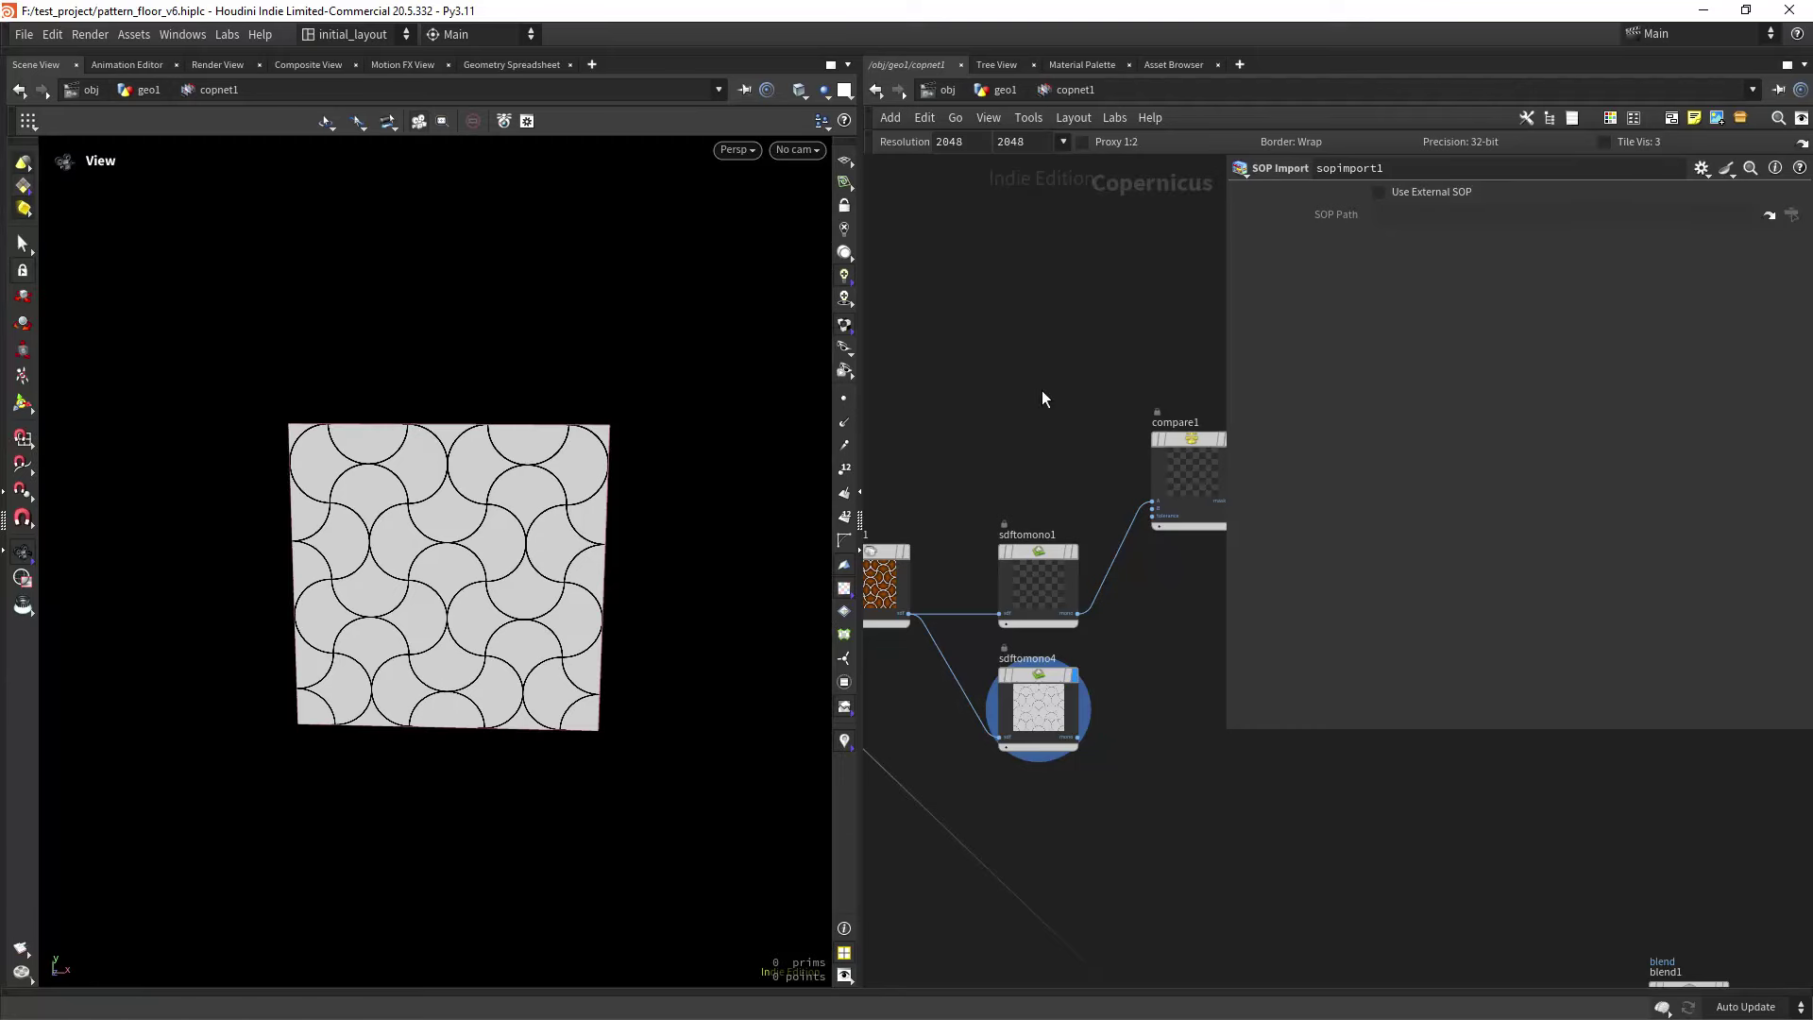
Display the network's final colour result and examine the radial paving stones and curved brick borders at different distances.
scroll(1028, 697, "down", 6)
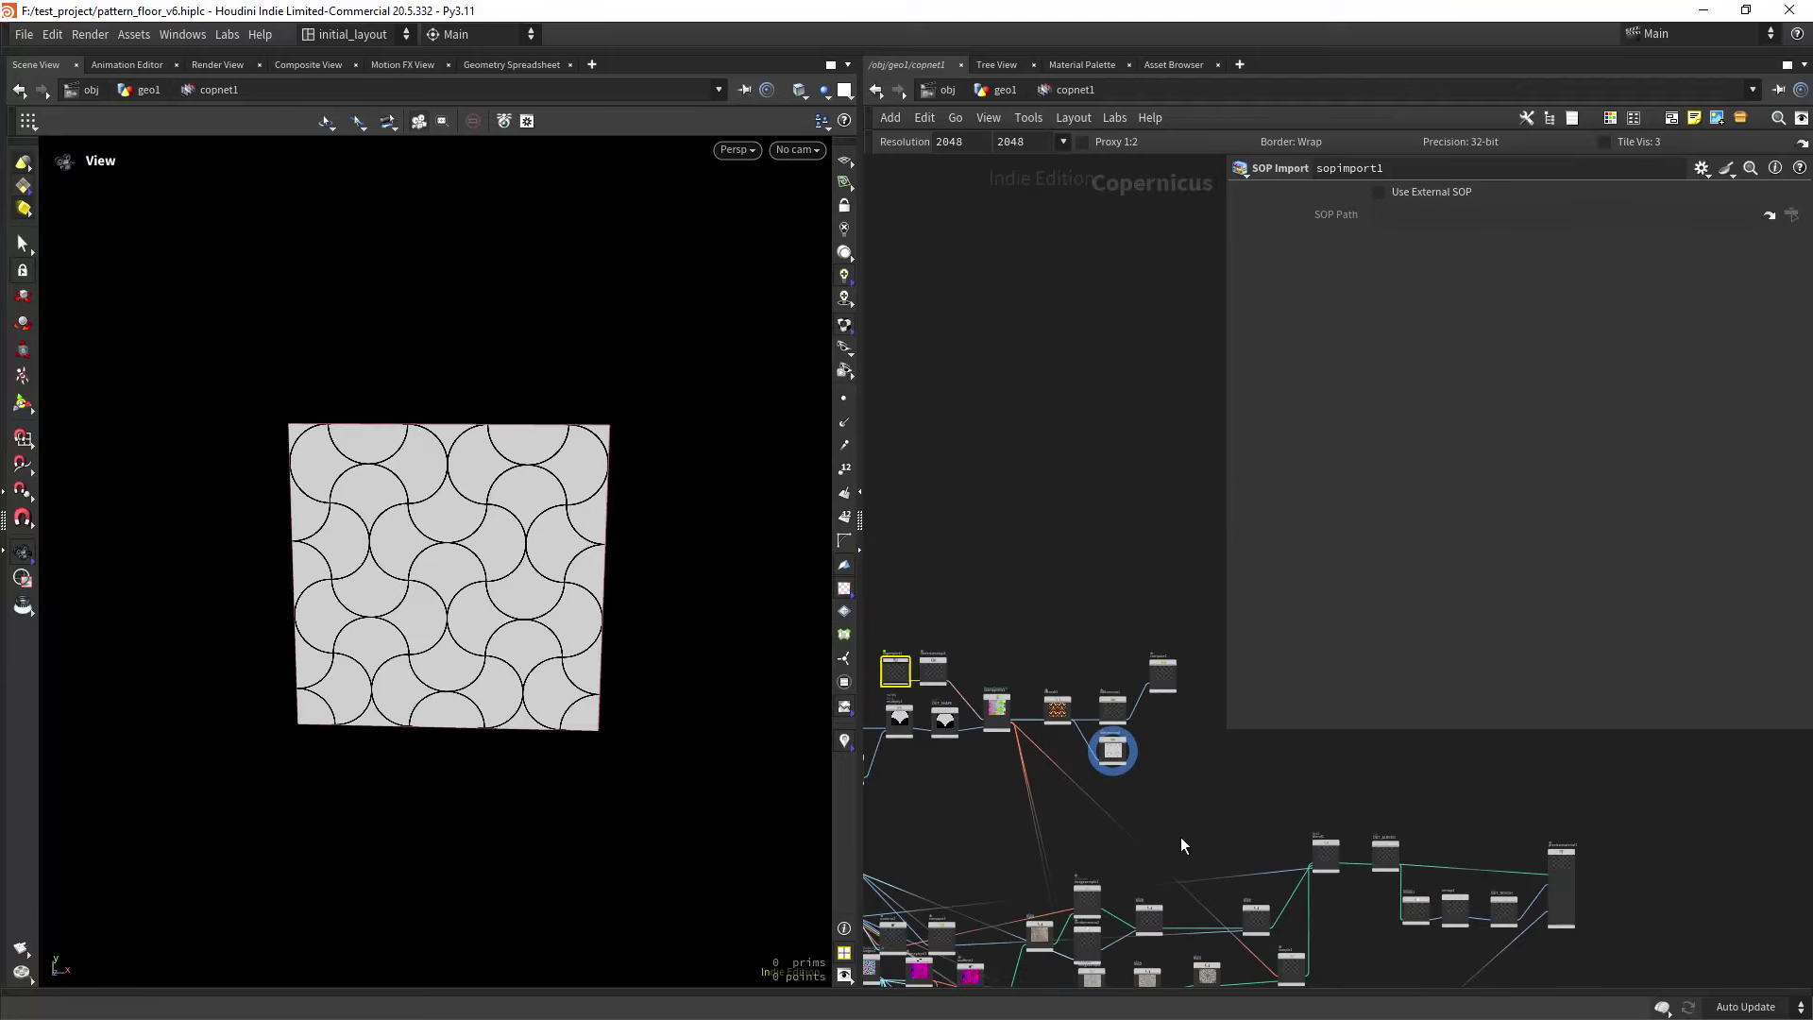
mouse_move(947, 657)
middle_mouse_down()
mouse_move(1071, 583)
mouse_move(1184, 611)
mouse_move(1113, 626)
middle_mouse_up()
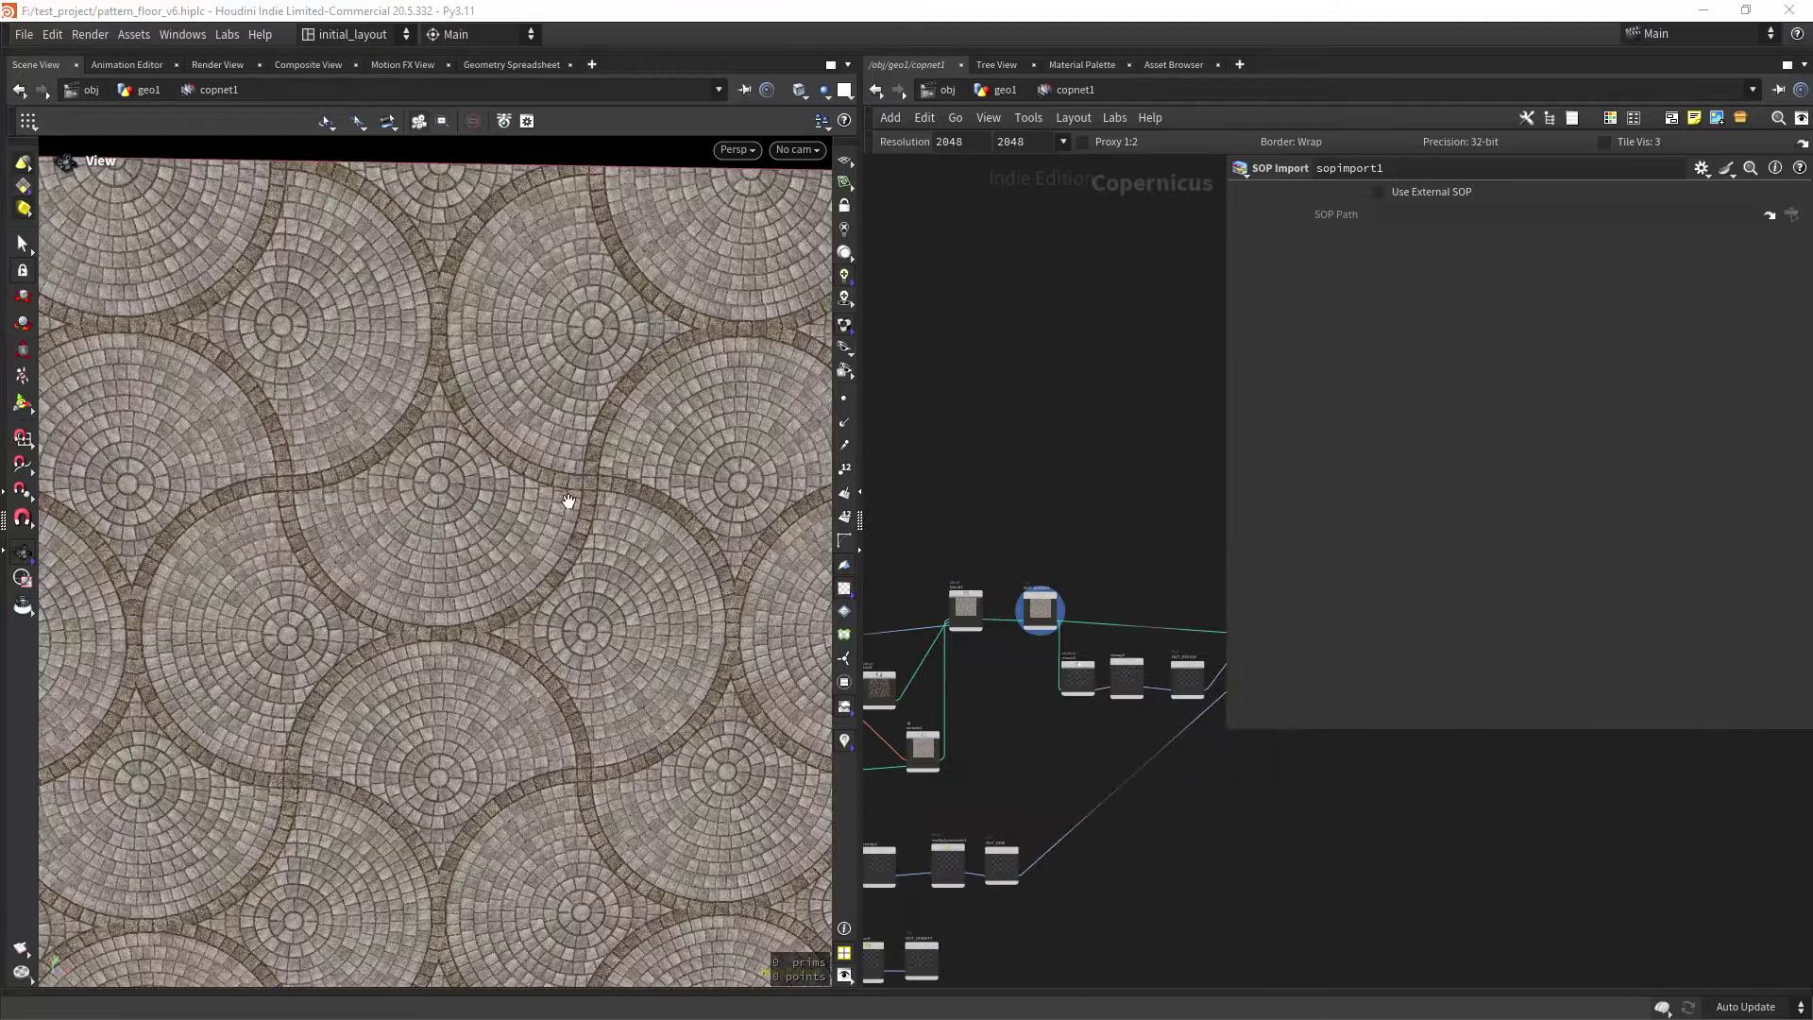
scroll(510, 551, "down", 3)
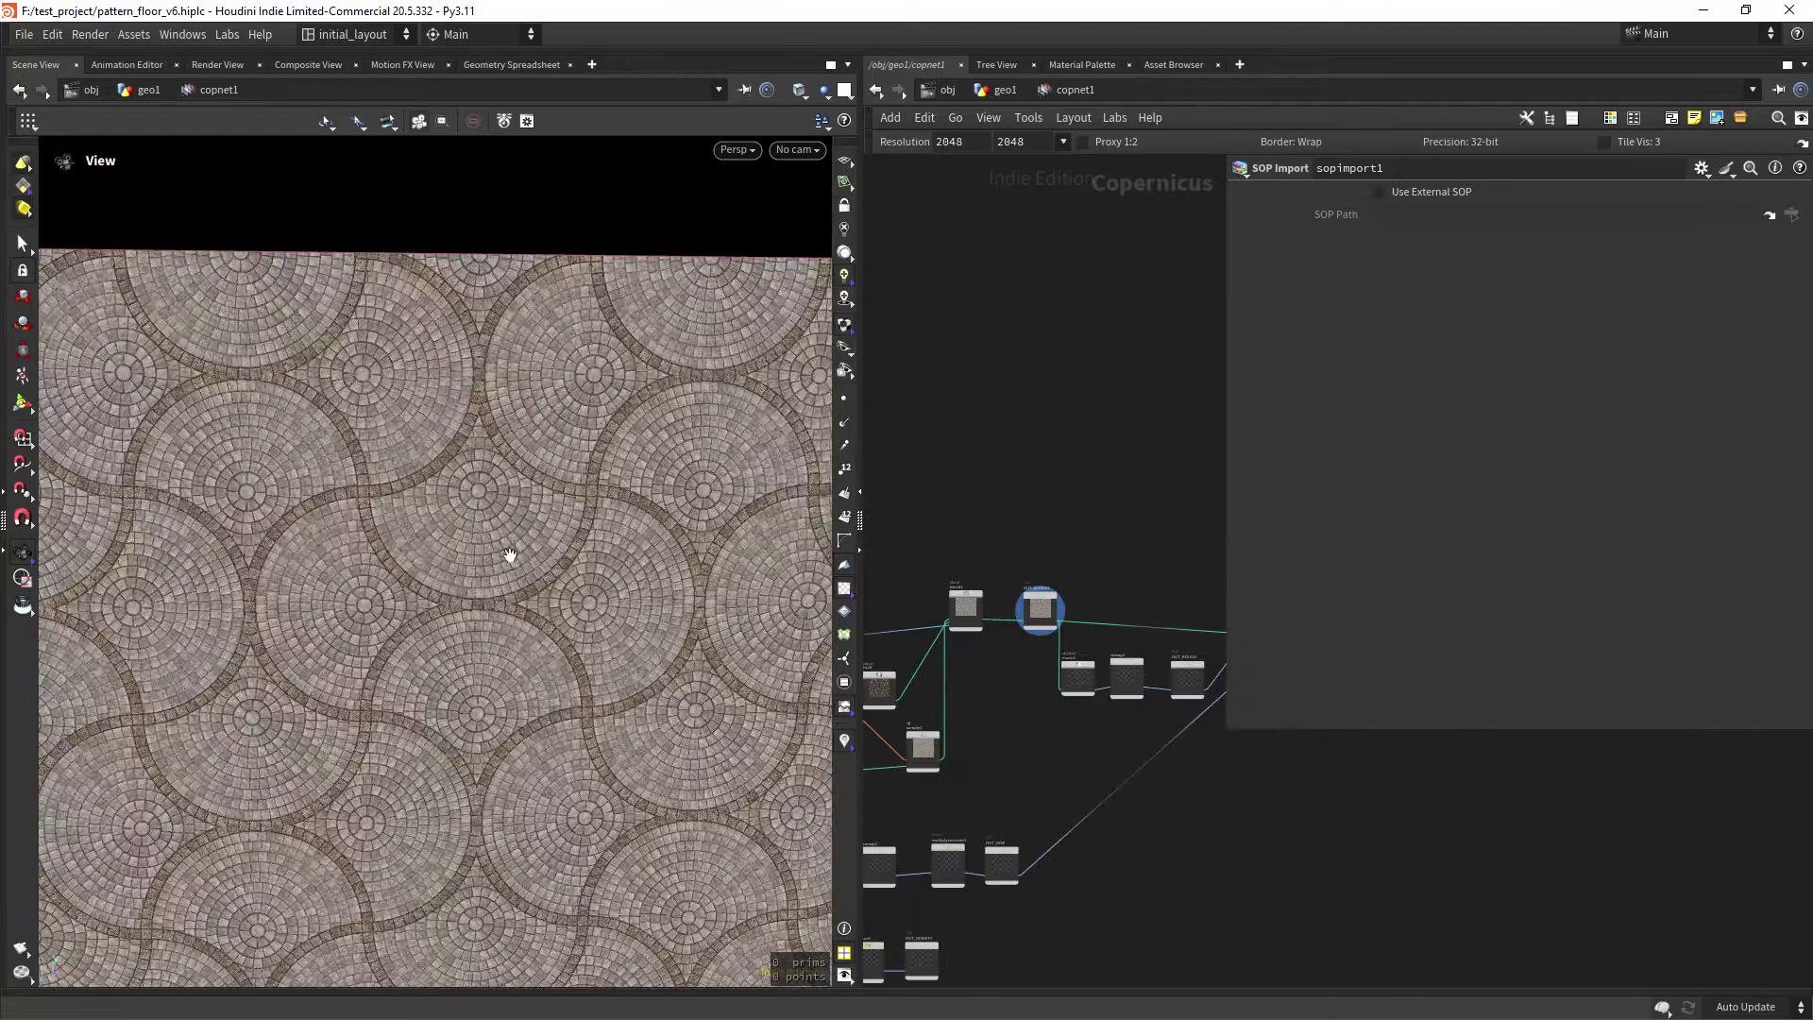
scroll(526, 536, "up", 3)
scroll(526, 536, "down", 3)
scroll(445, 547, "up", 5)
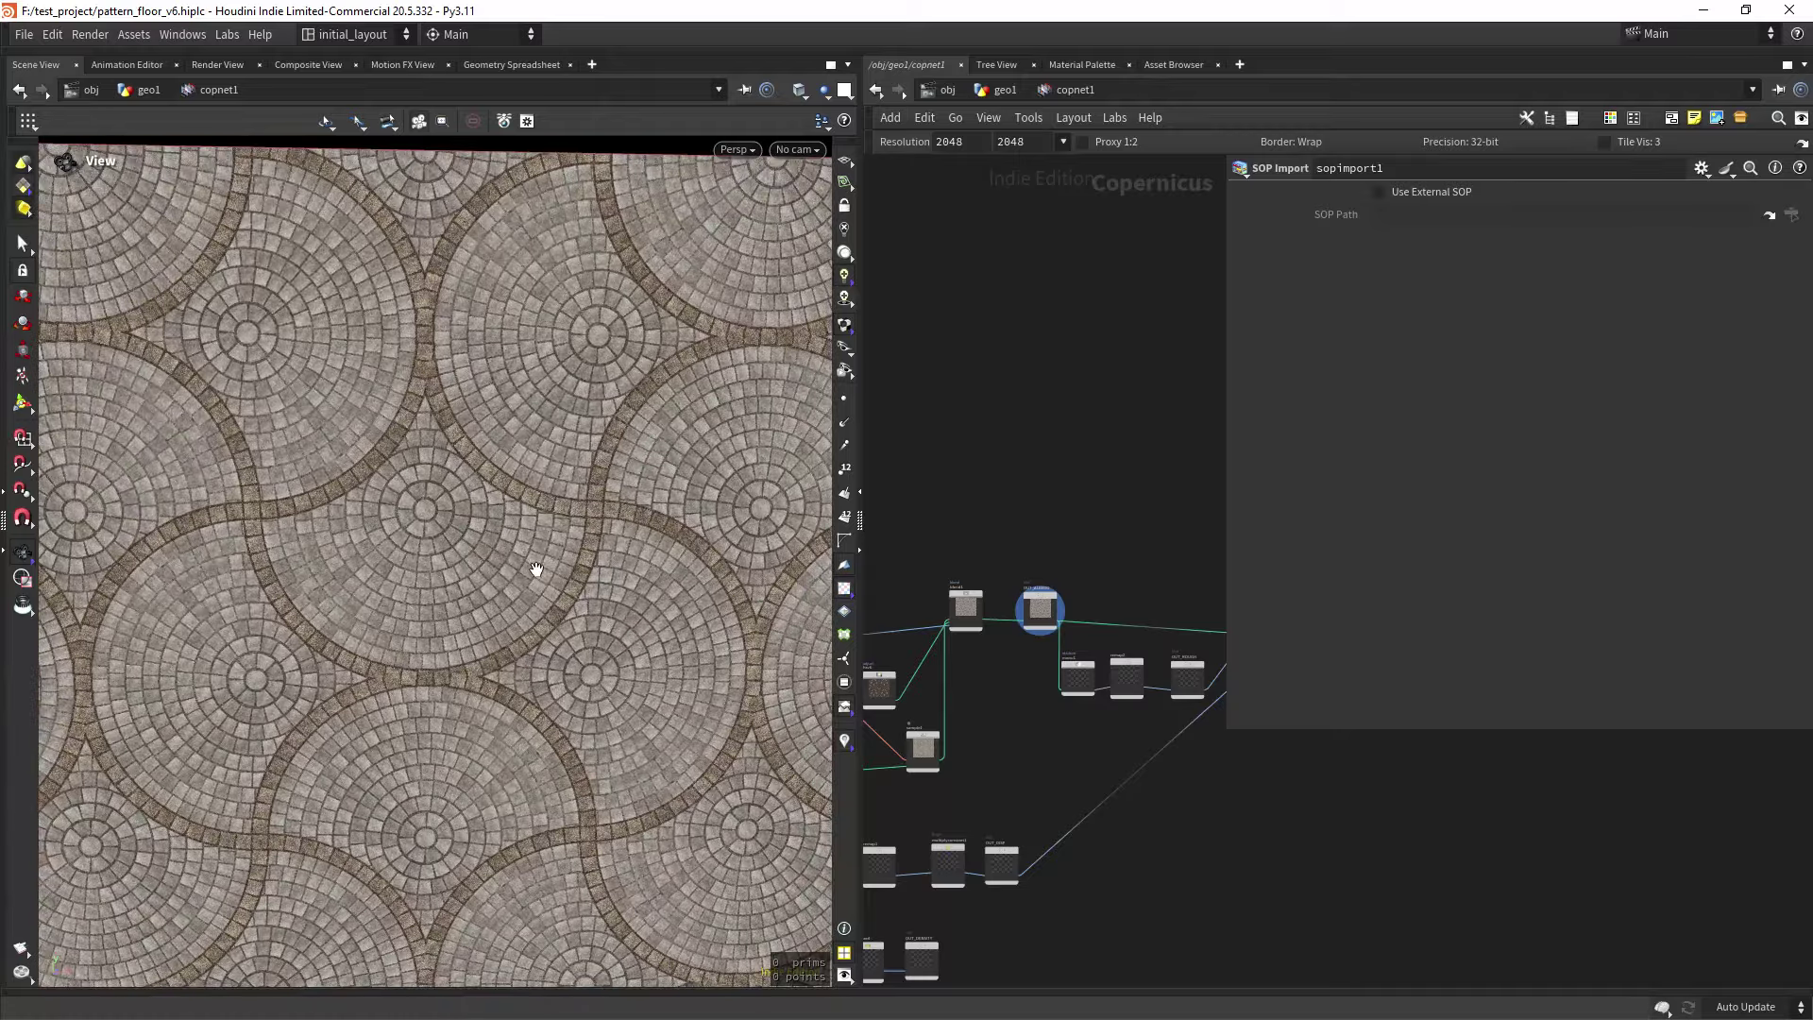
scroll(526, 611, "down", 3)
scroll(416, 578, "up", 4)
scroll(947, 439, "down", 6)
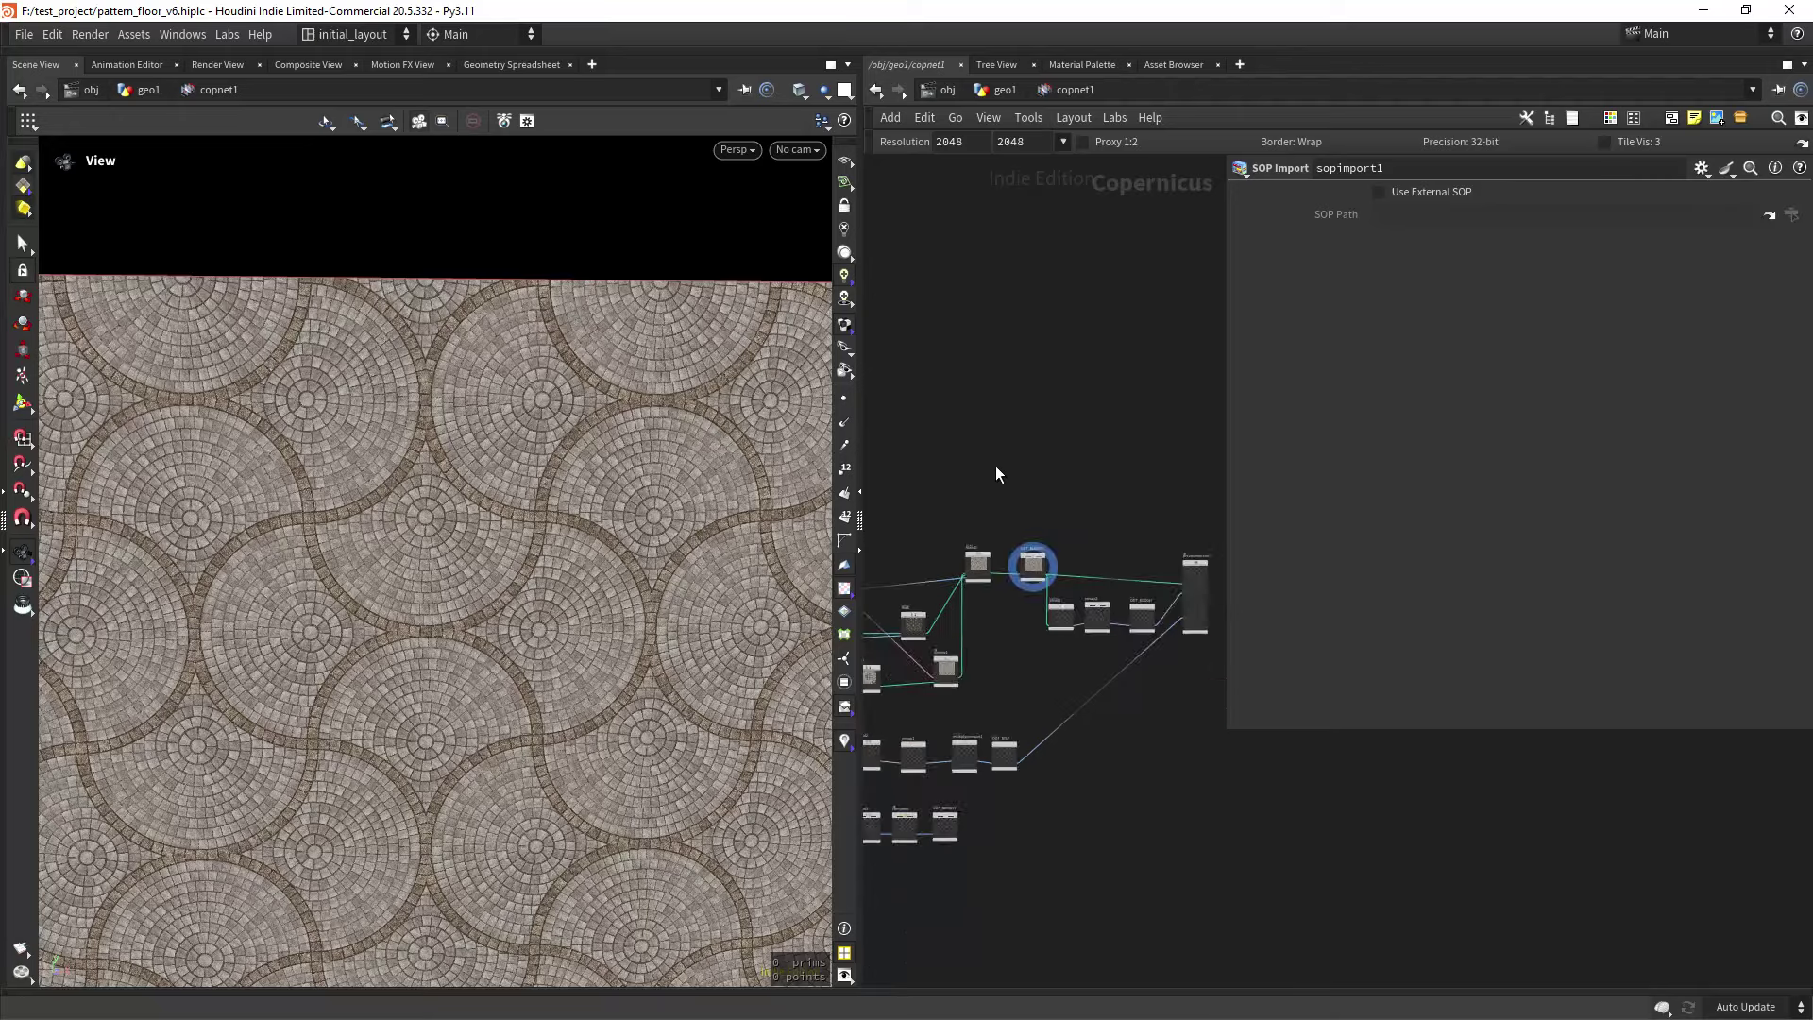
scroll(526, 502, "up", 6)
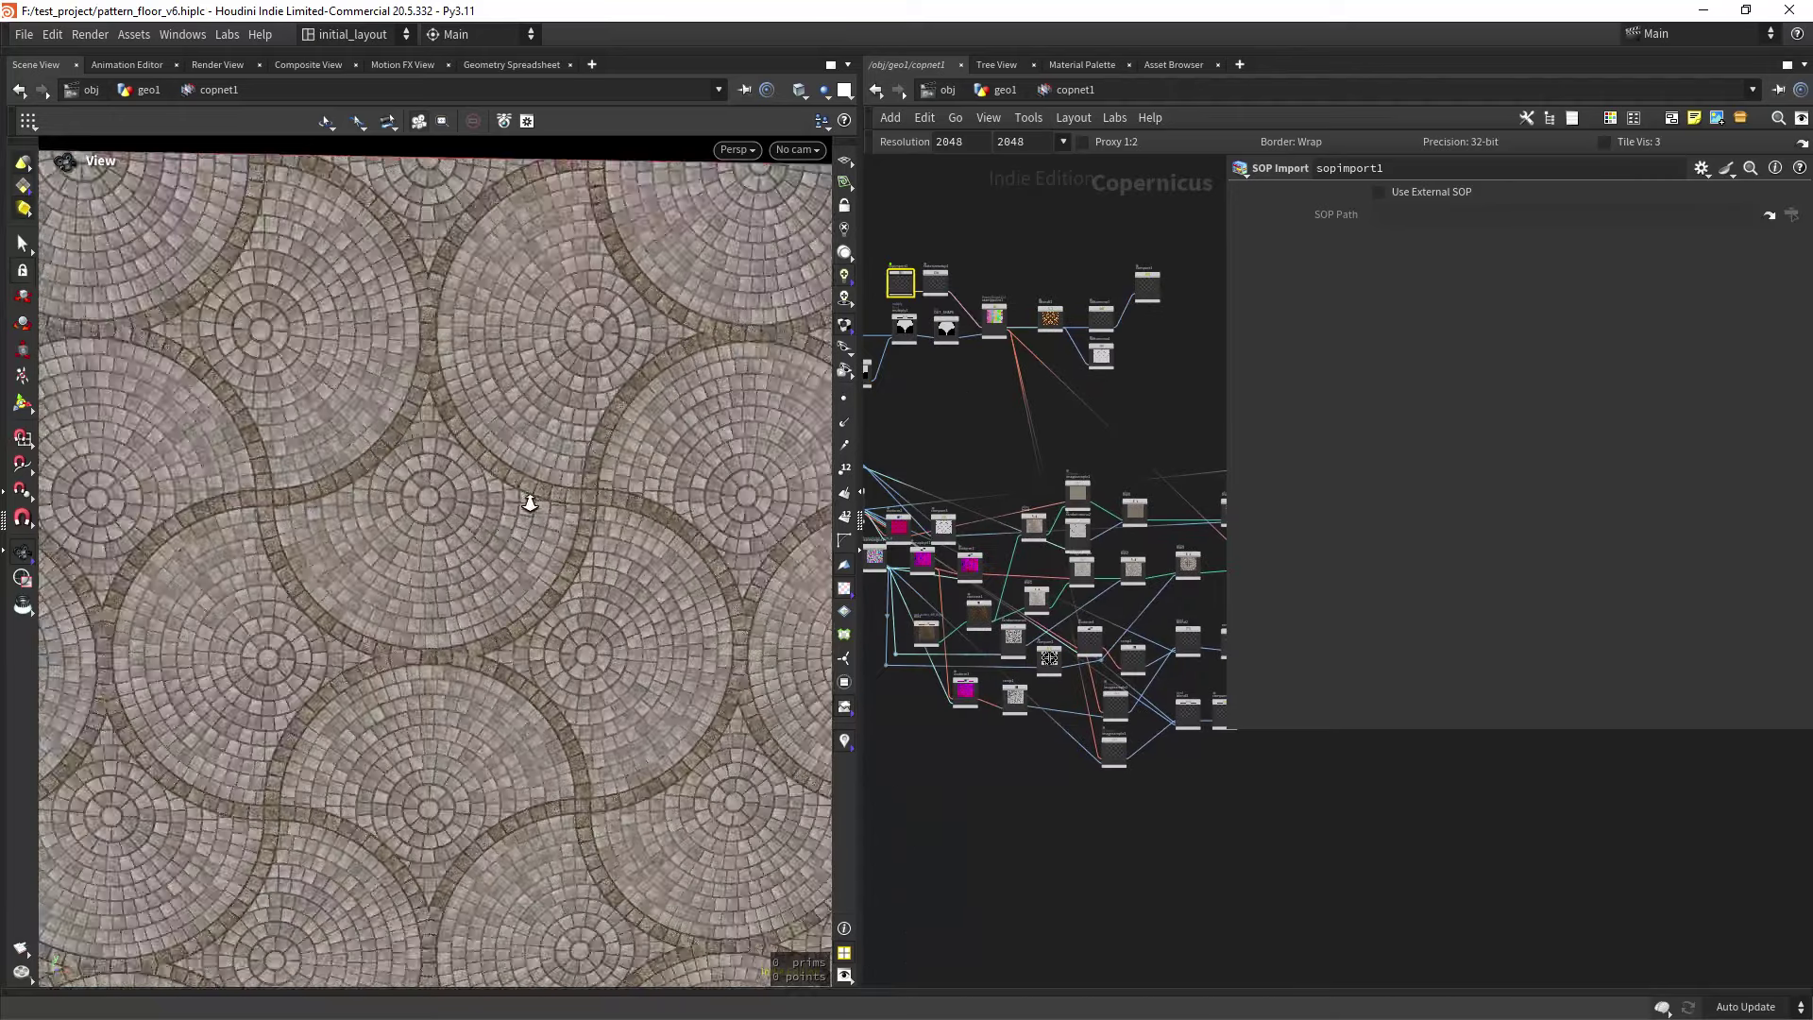
right_click_drag(460, 609, 560, 546)
middle_click_drag(560, 546, 545, 526)
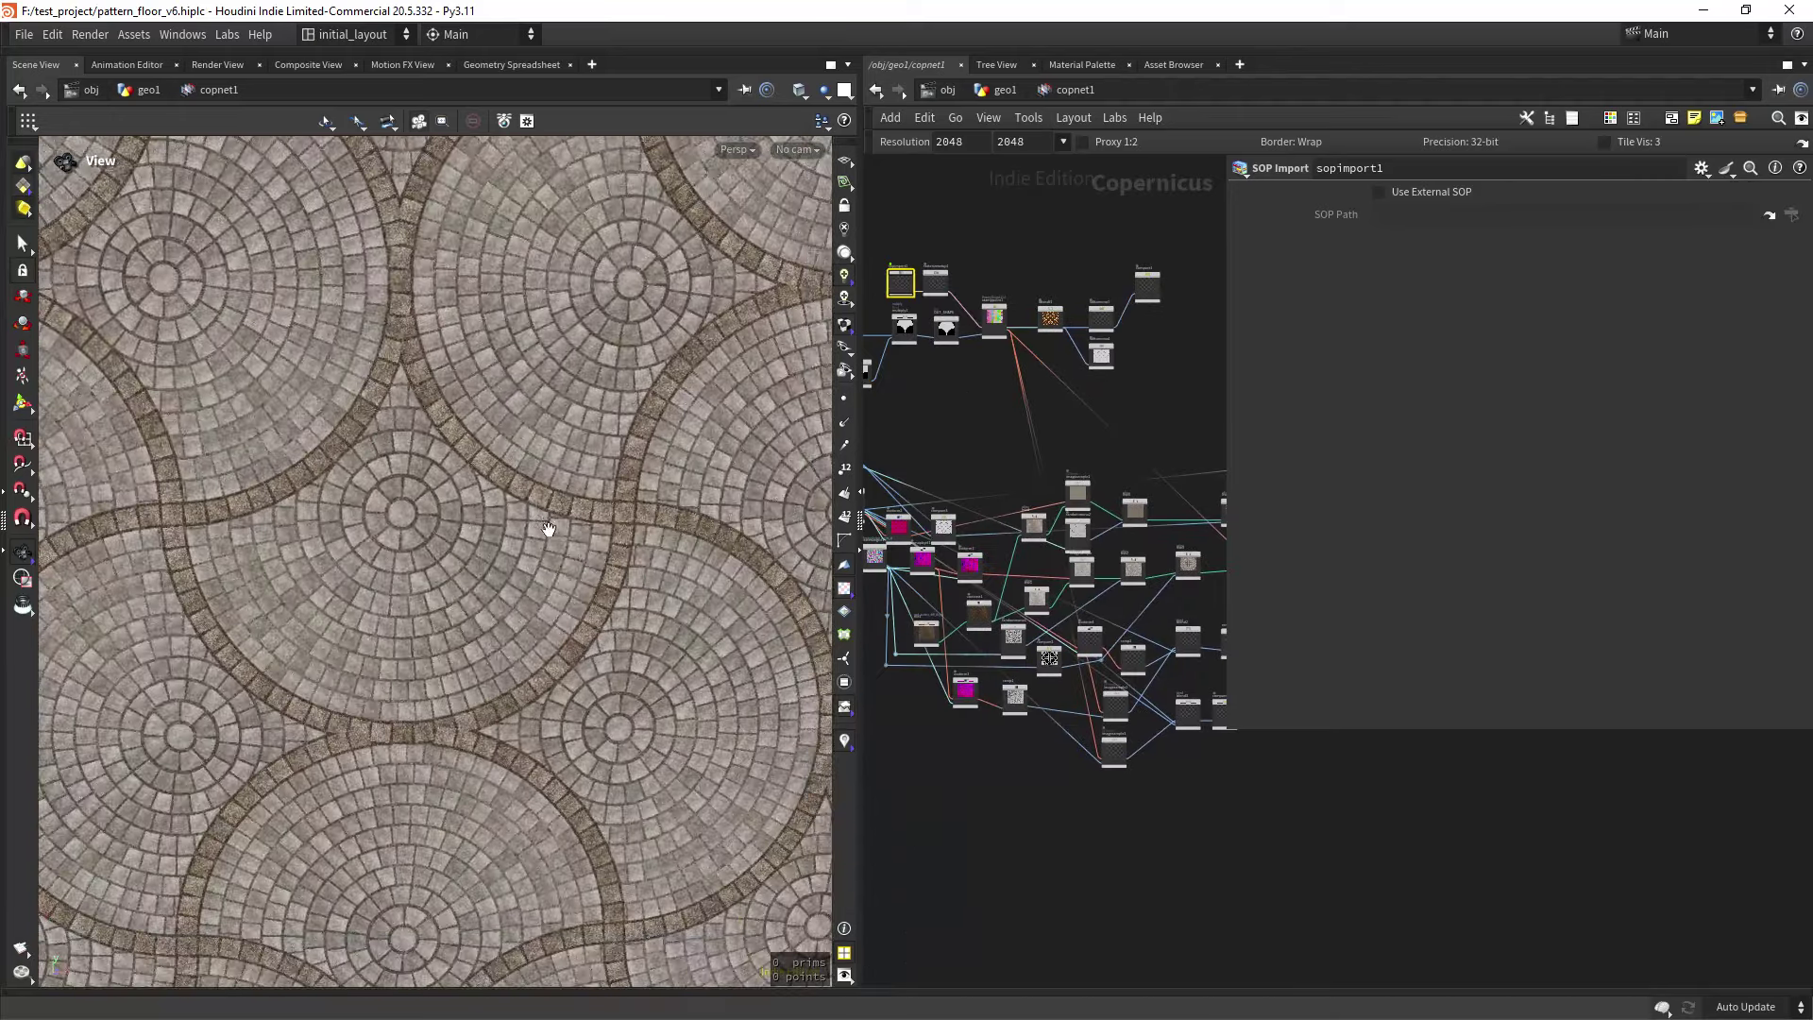
right_click_drag(546, 526, 510, 567)
mouse_move(451, 572)
left_mouse_down()
mouse_move(445, 506)
mouse_move(430, 583)
left_mouse_up()
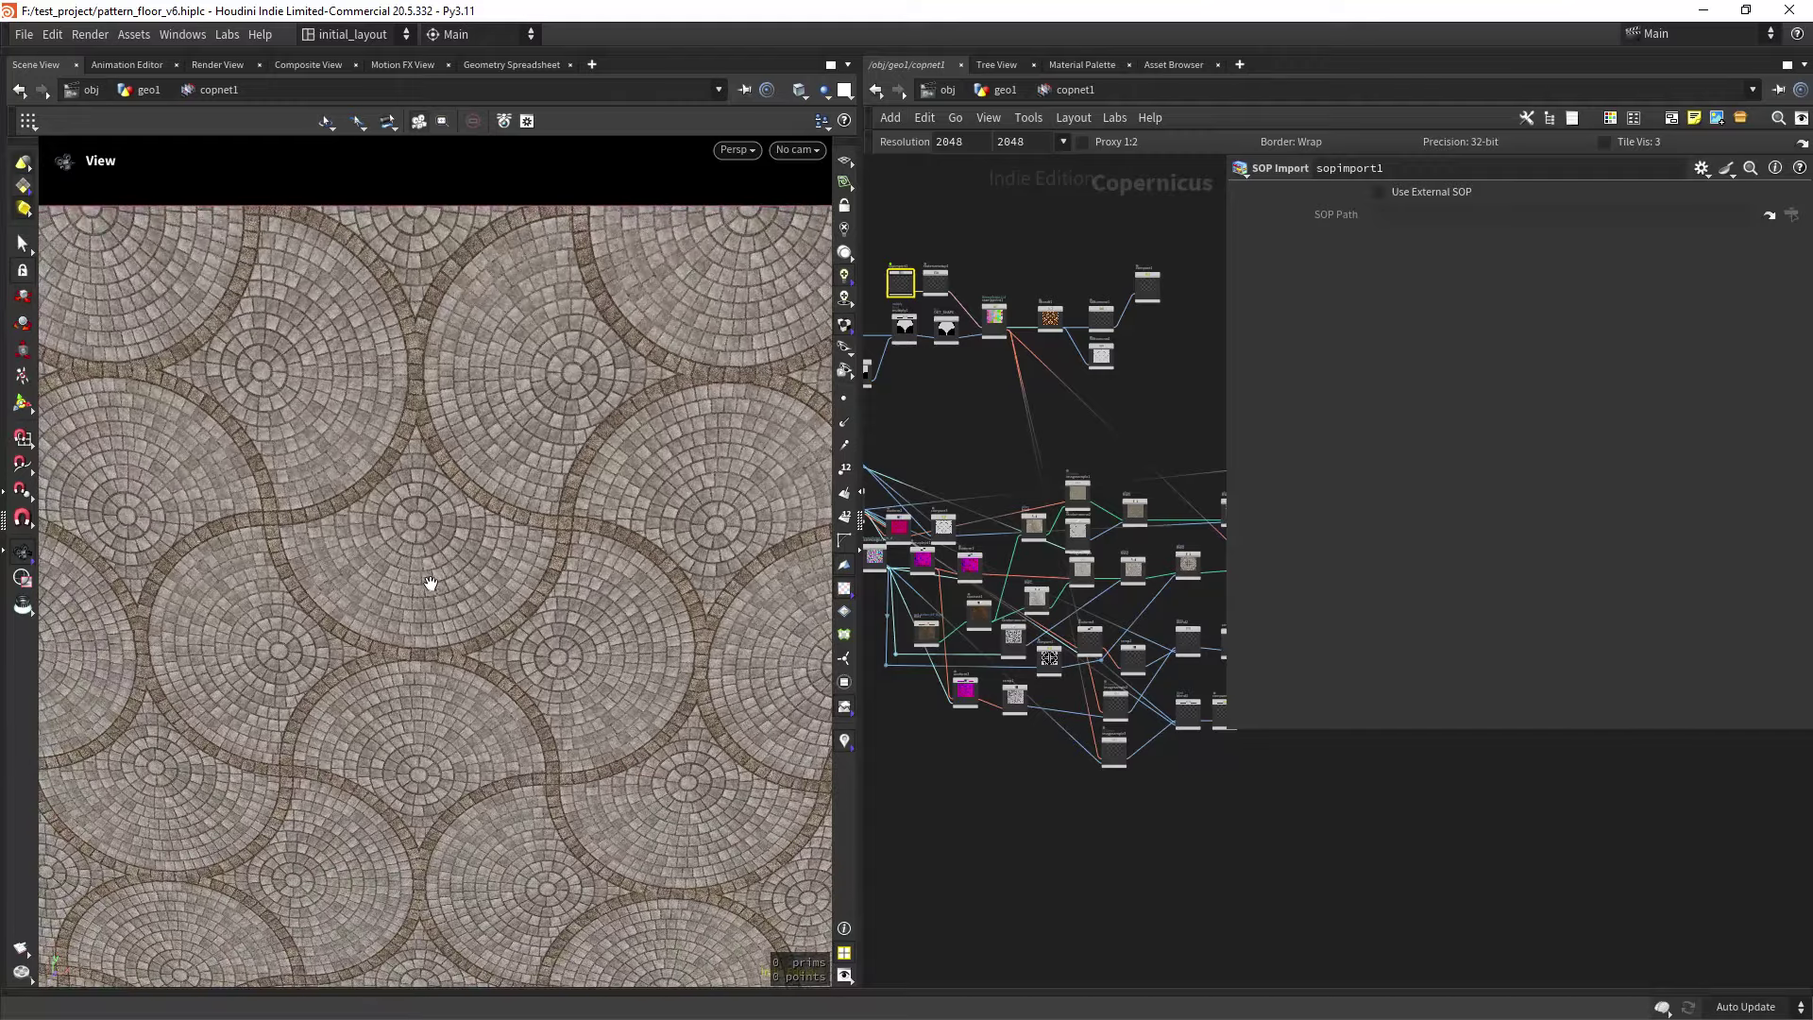
Examine the final paving texture up close and from farther away, comparing the individual stones with the overall scale layout.
right_click_drag(404, 572, 486, 534)
middle_click_drag(485, 535, 465, 567)
right_click_drag(466, 566, 414, 591)
scroll(414, 591, "up", 2)
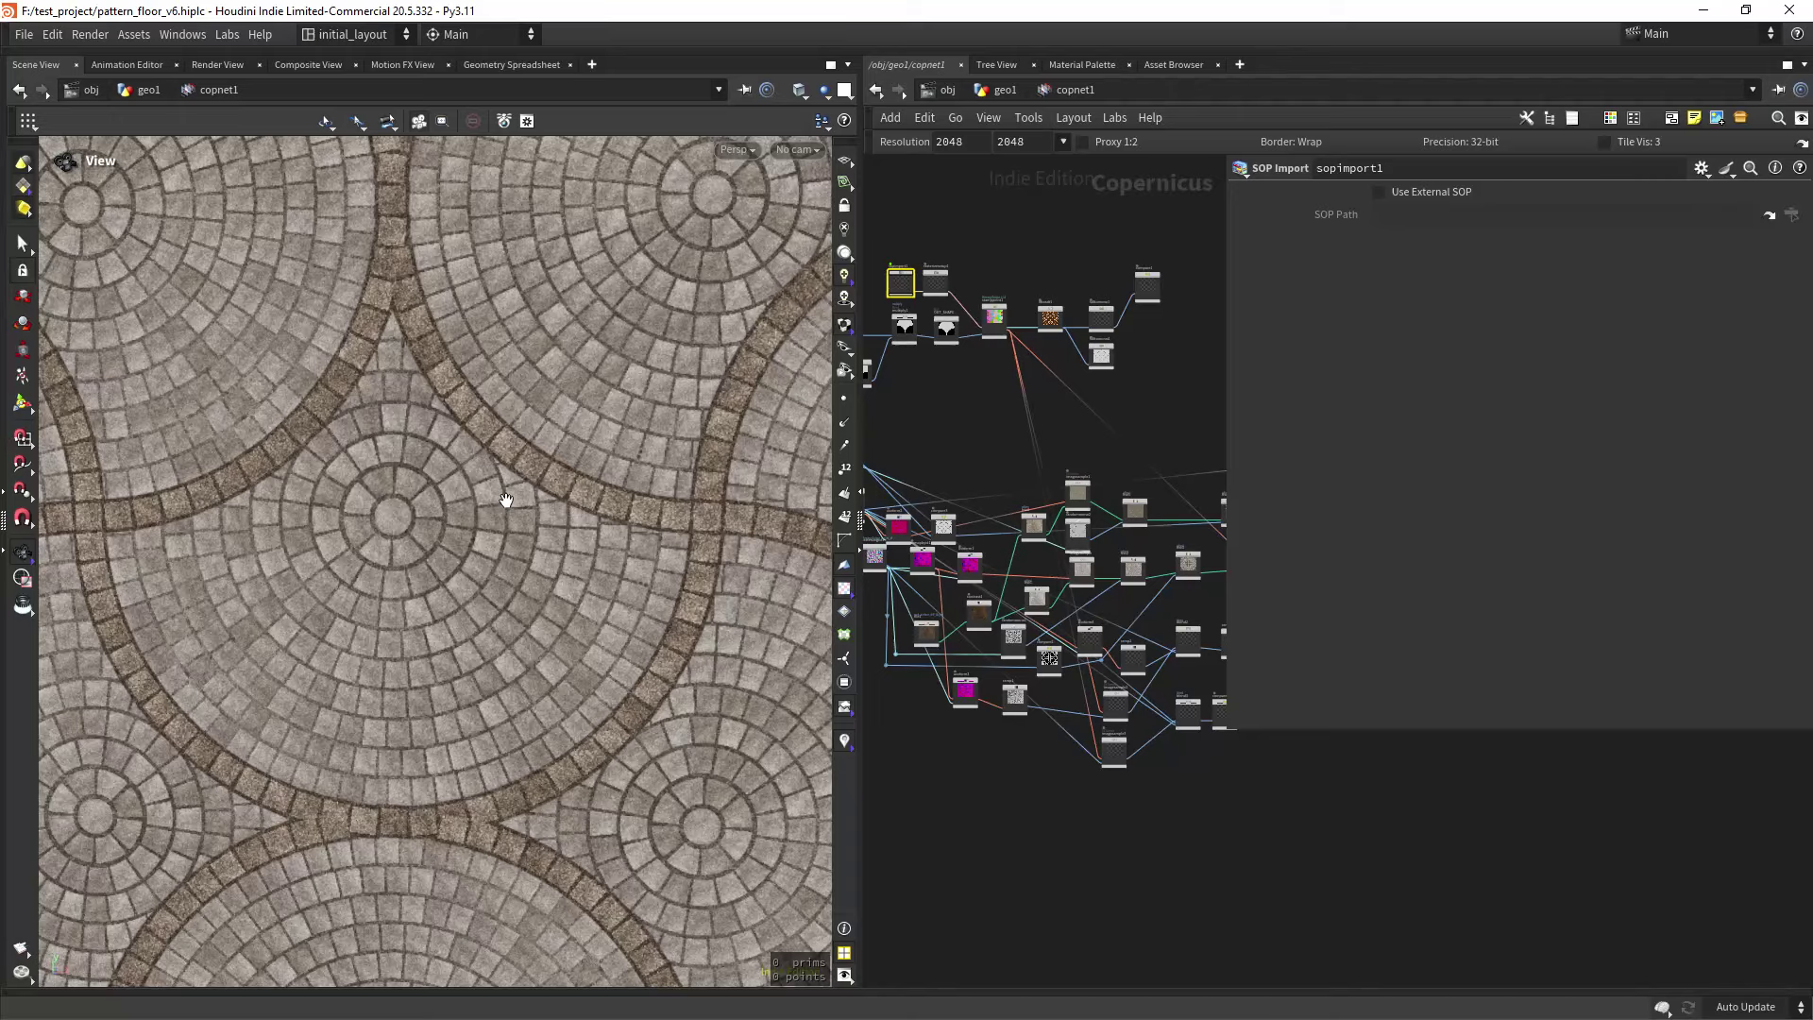
right_click_drag(492, 605, 593, 470)
middle_click_drag(593, 469, 571, 555)
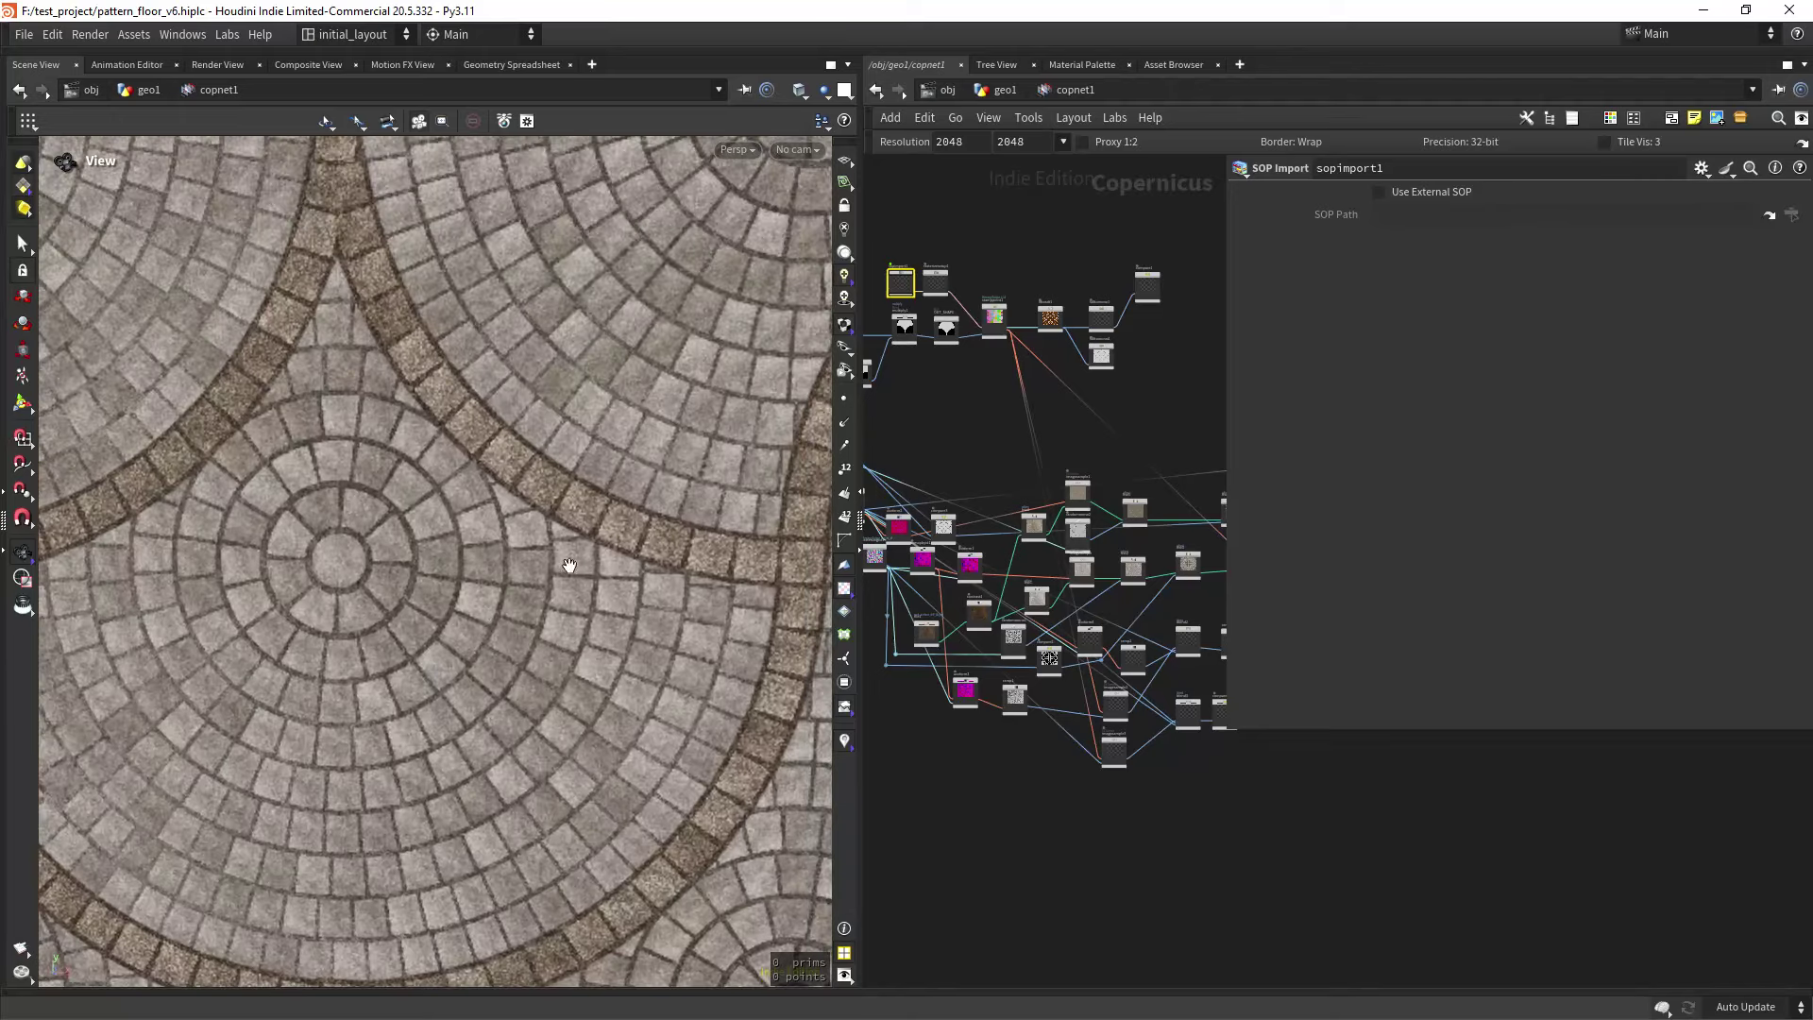
right_click_drag(570, 555, 491, 604)
middle_click_drag(987, 767, 1161, 783)
right_click_drag(477, 650, 543, 570)
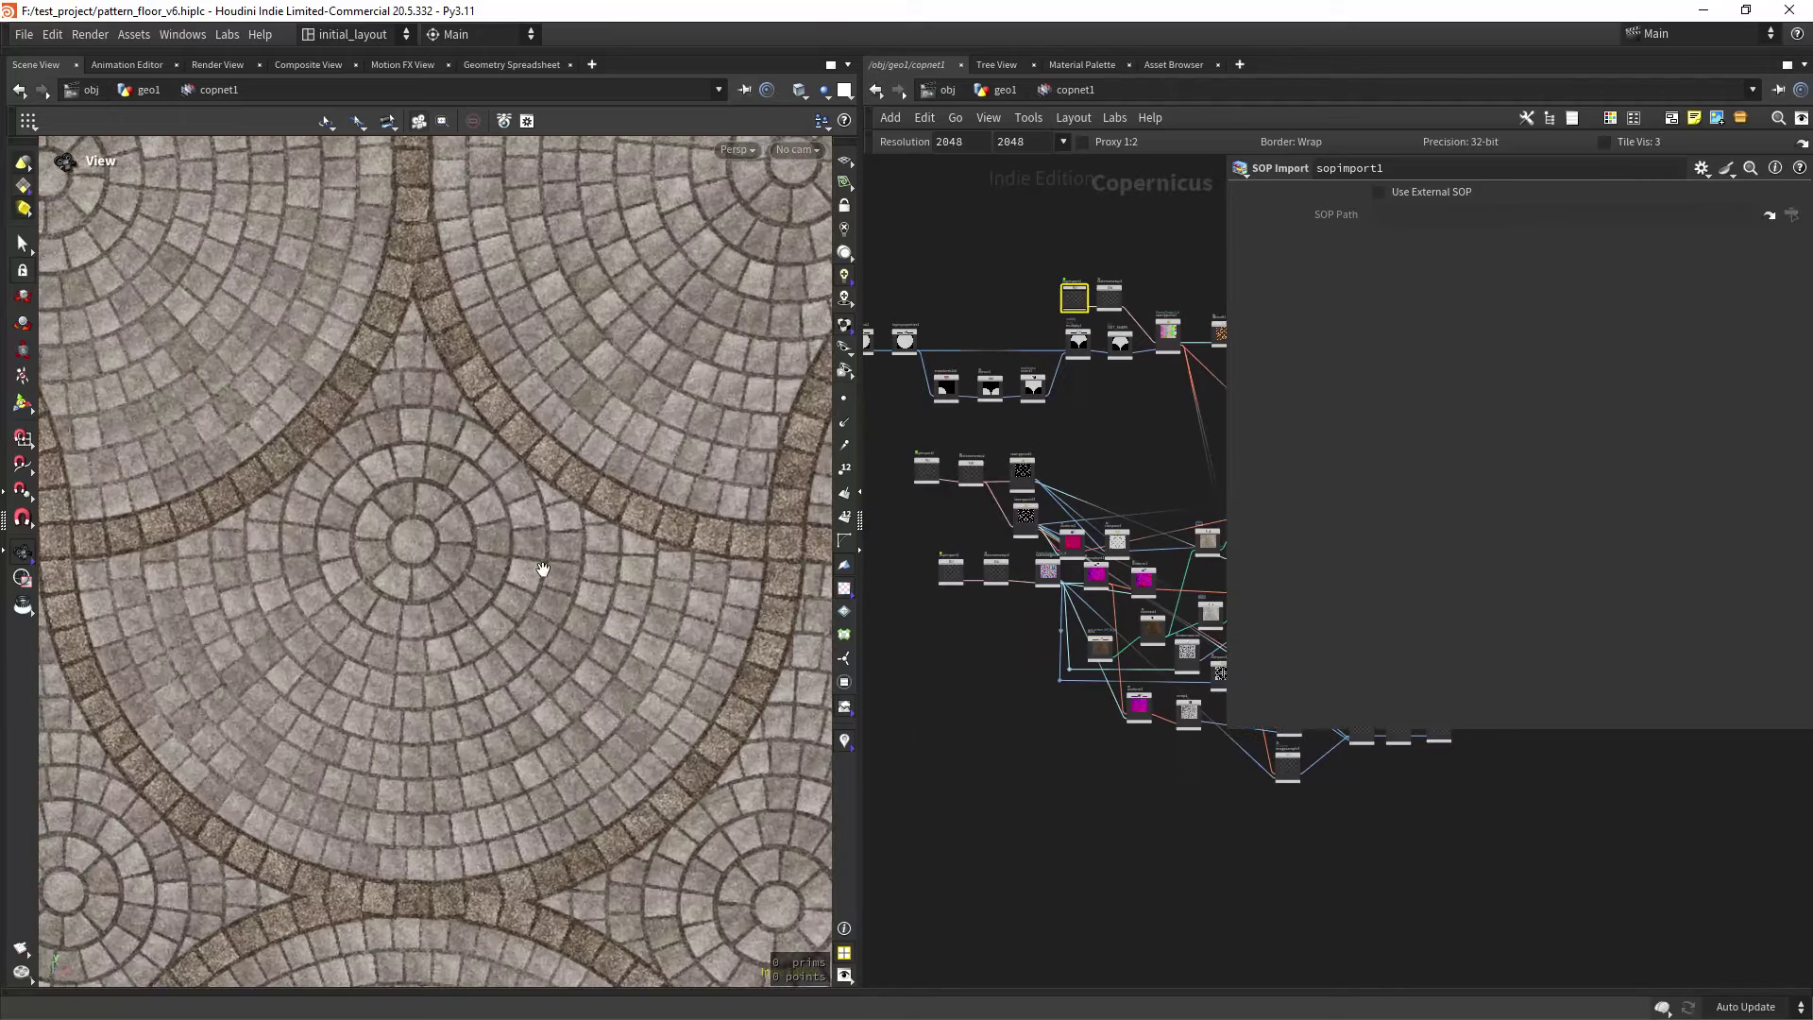
scroll(529, 524, "down", 2)
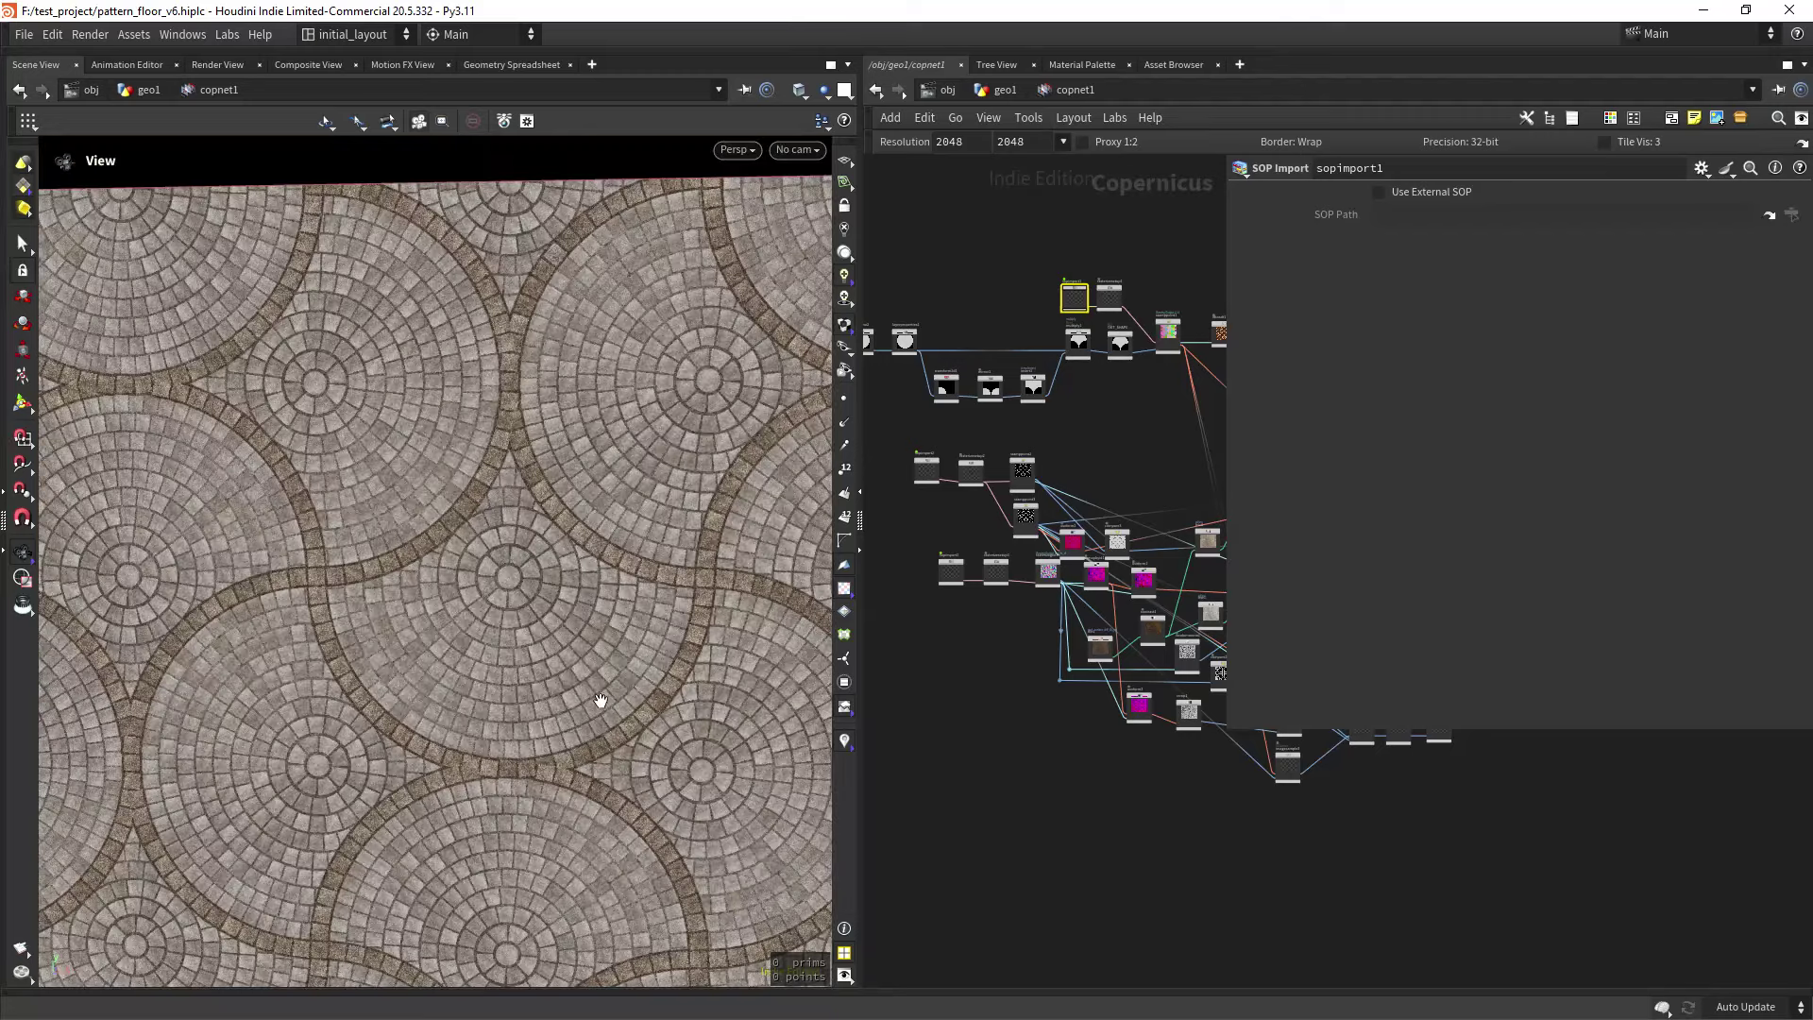
right_click_drag(516, 646, 591, 575)
middle_click_drag(592, 575, 639, 611)
right_click_drag(639, 611, 510, 651)
left_click_drag(510, 651, 564, 655)
Display sopimport3 in the Copernicus network and view its whole radial stone geometry.
middle_click_drag(1003, 658, 981, 801)
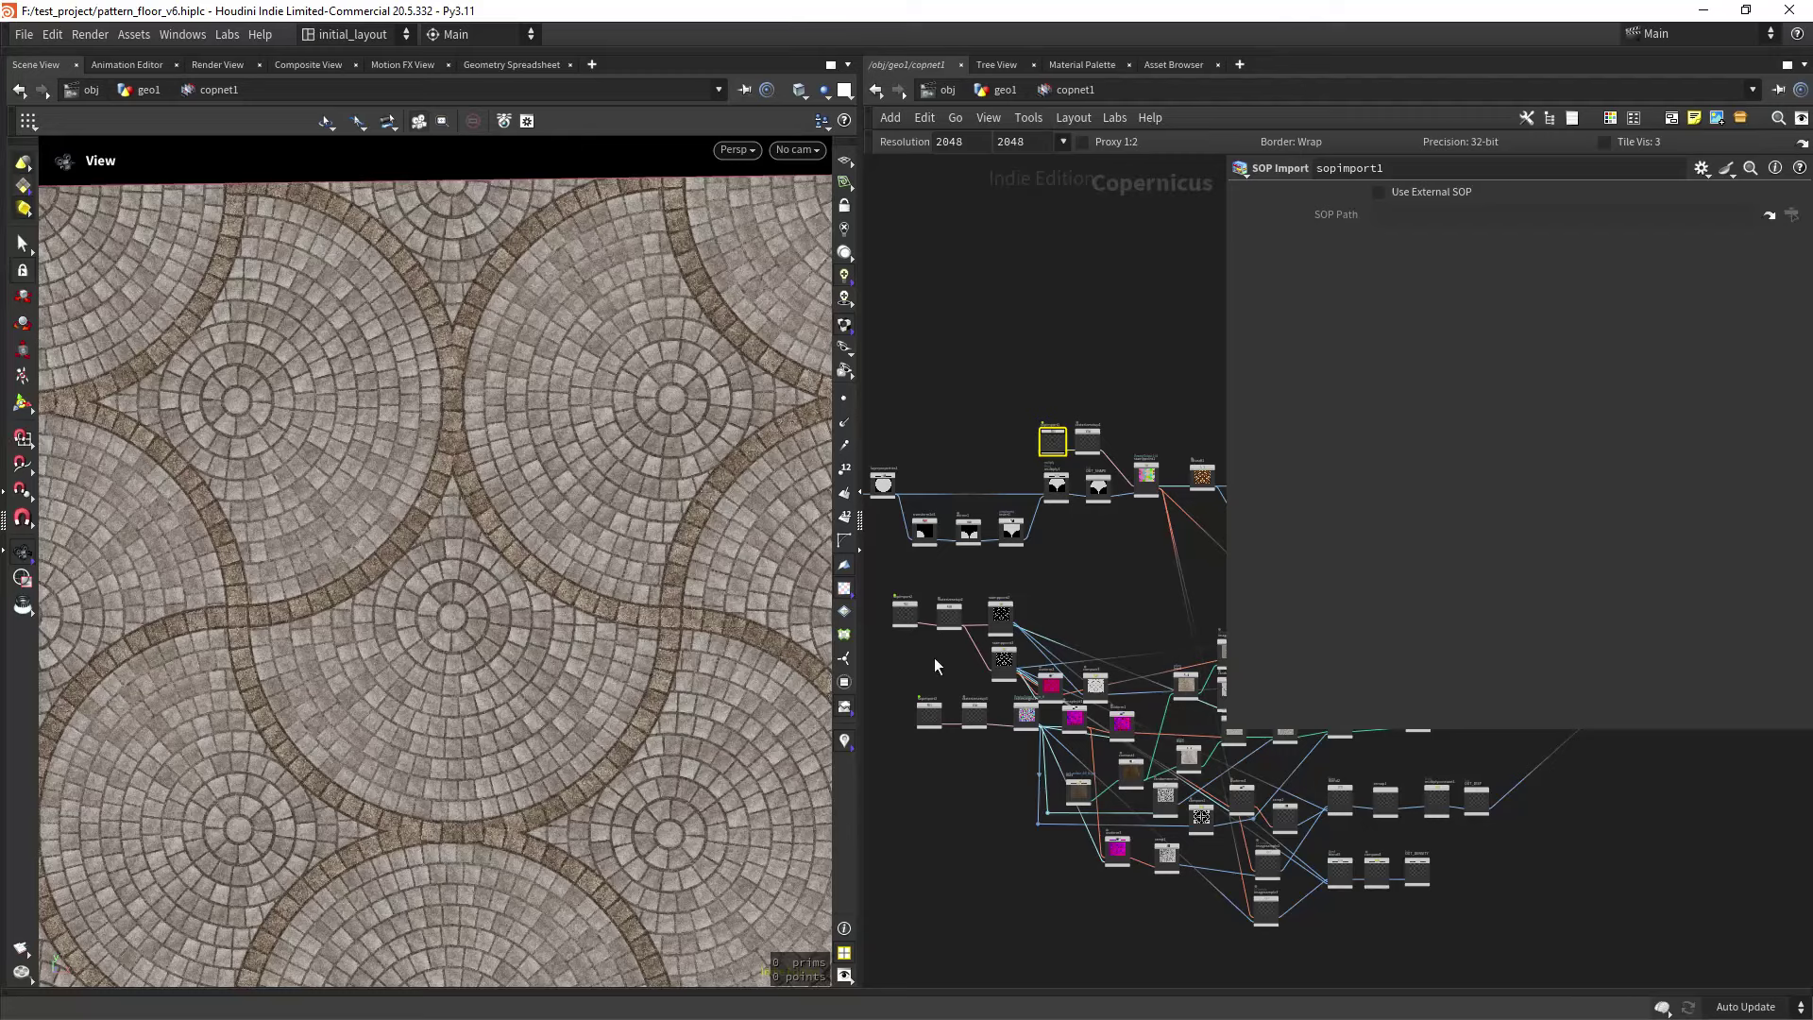
scroll(930, 661, "up", 5)
middle_click_drag(1064, 699, 999, 552)
scroll(993, 624, "up", 3)
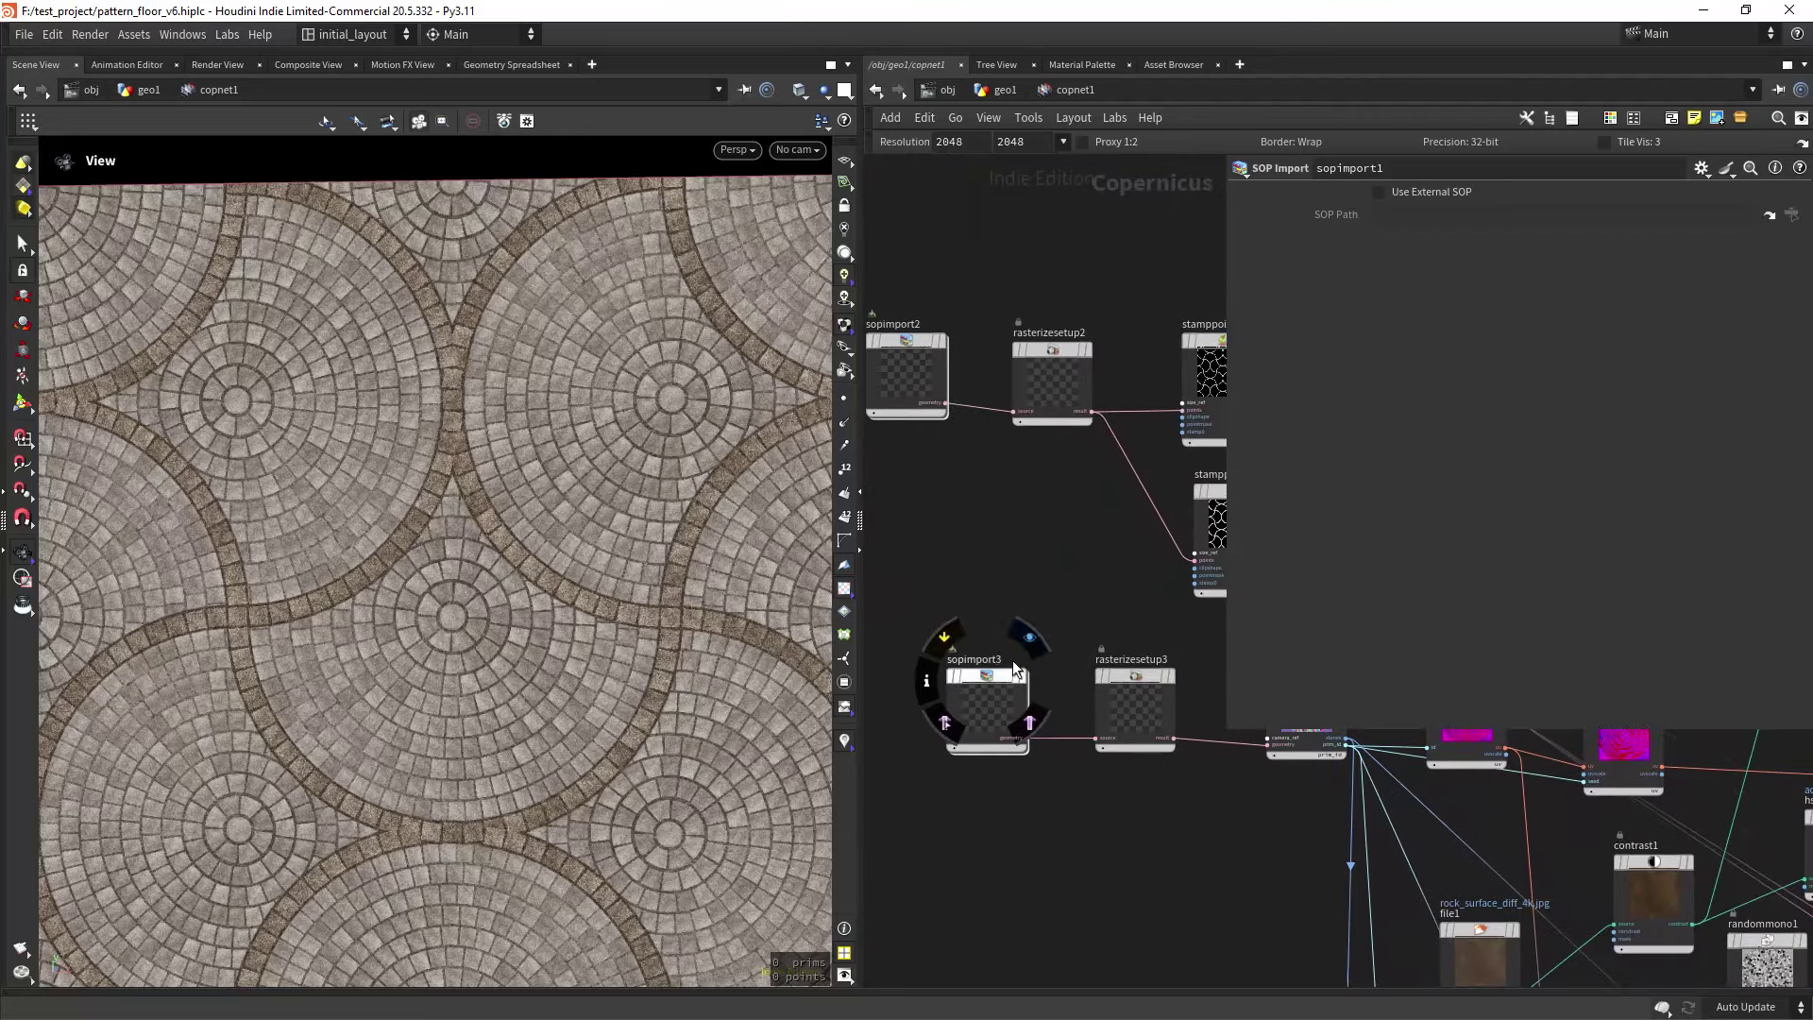
left_click(1029, 637)
scroll(457, 736, "down", 5)
middle_click_drag(700, 705, 666, 627)
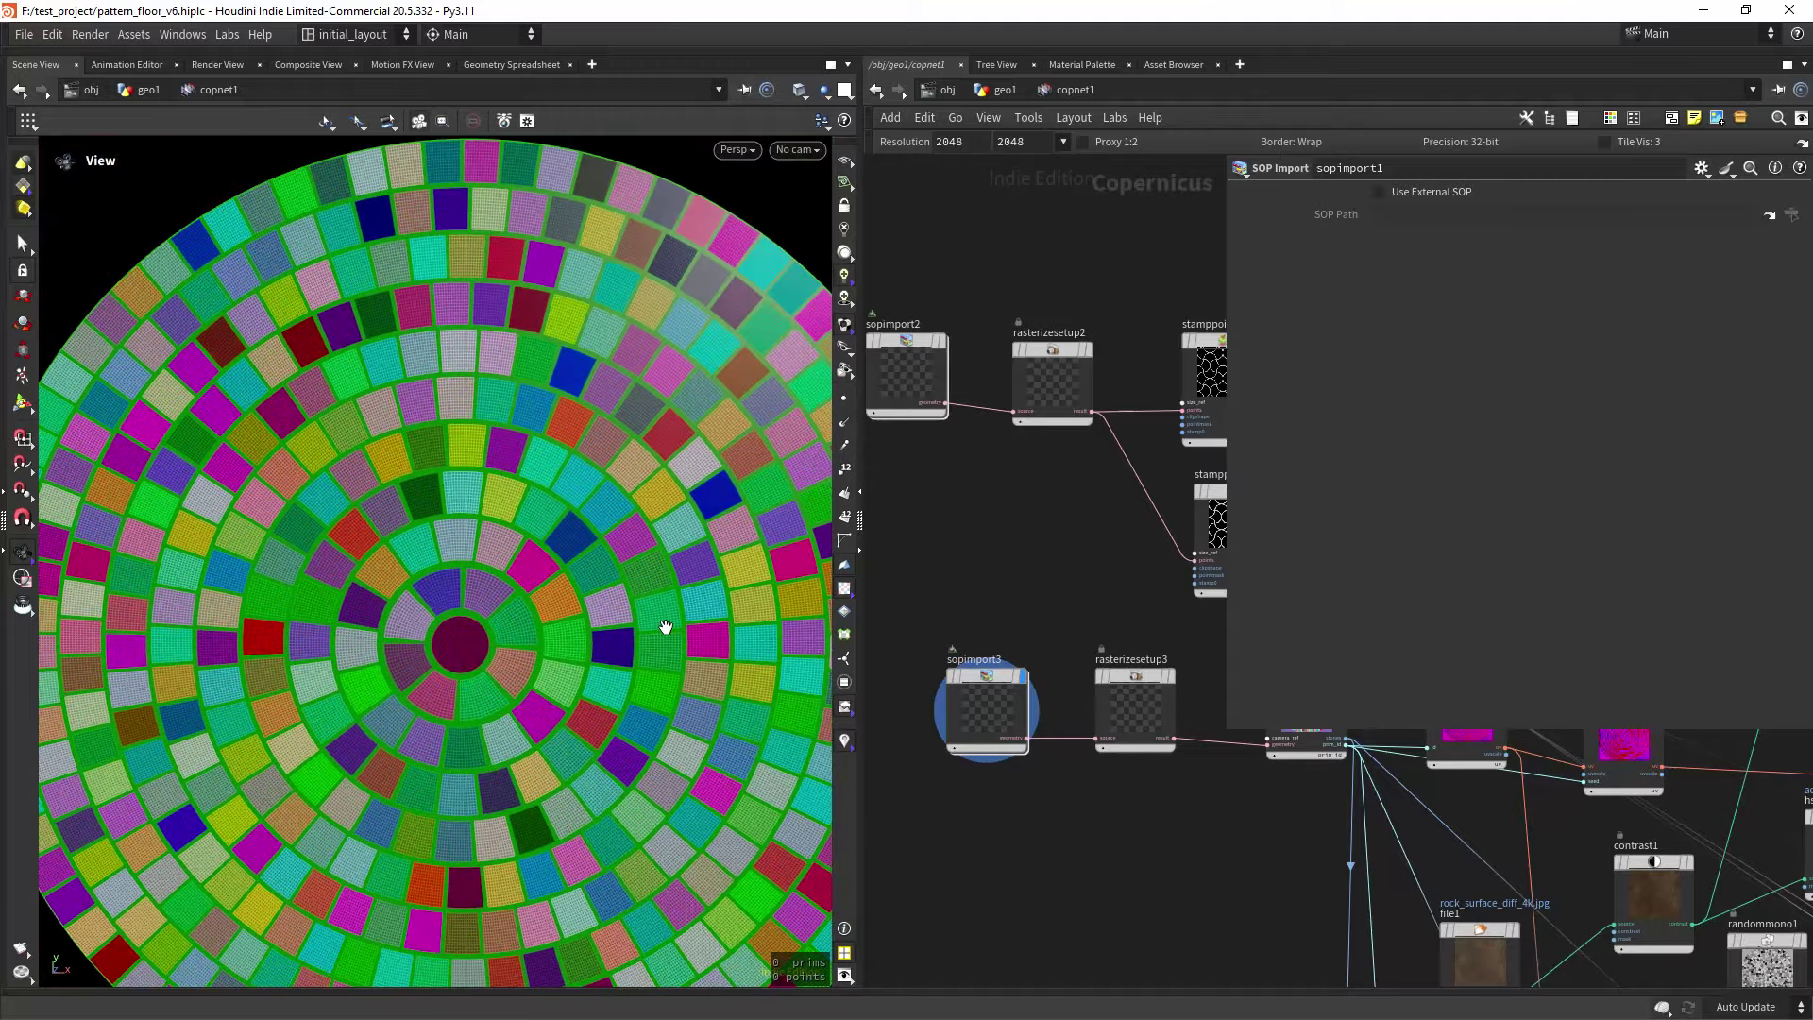
scroll(666, 626, "down", 2)
Enter sopimport3's geometry network and survey the for-each loop and the nodes that follow it.
double_click(992, 685)
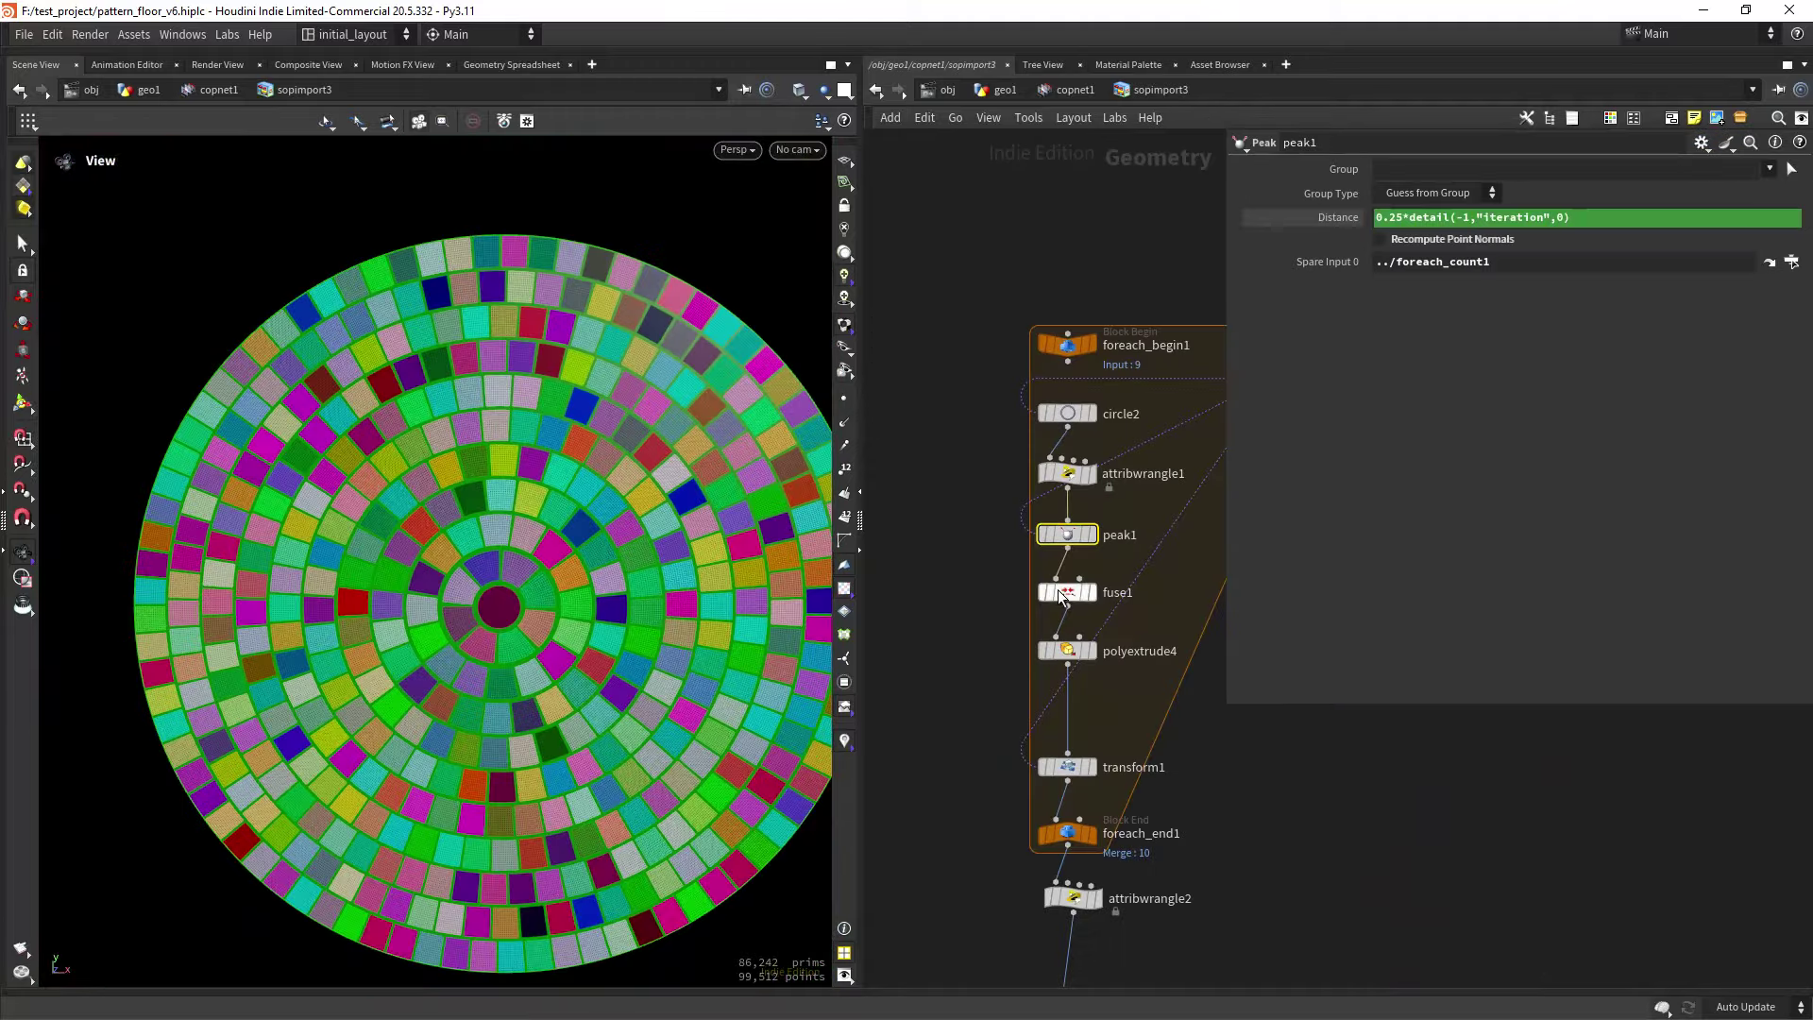
right_click_drag(972, 593, 934, 613)
middle_click_drag(1014, 583, 996, 596)
right_click_drag(1130, 632, 1153, 594)
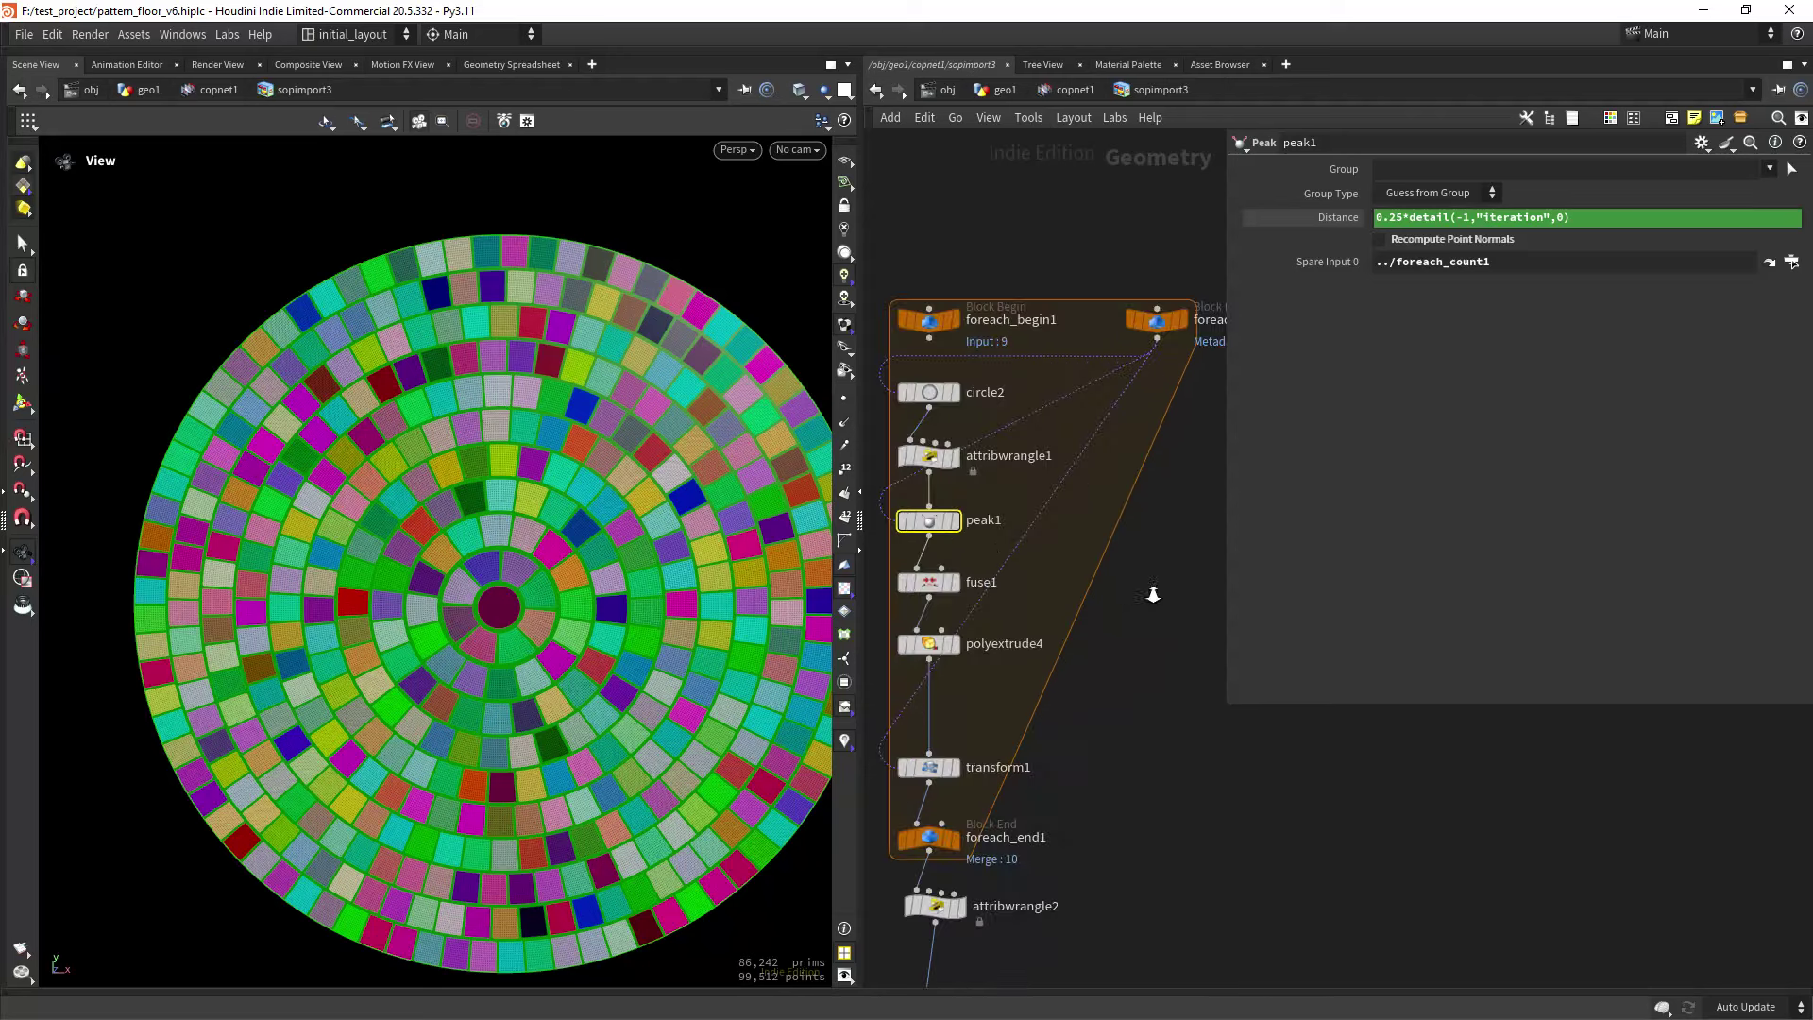
middle_click_drag(1125, 572, 1213, 693)
middle_click_drag(1102, 531, 1096, 433)
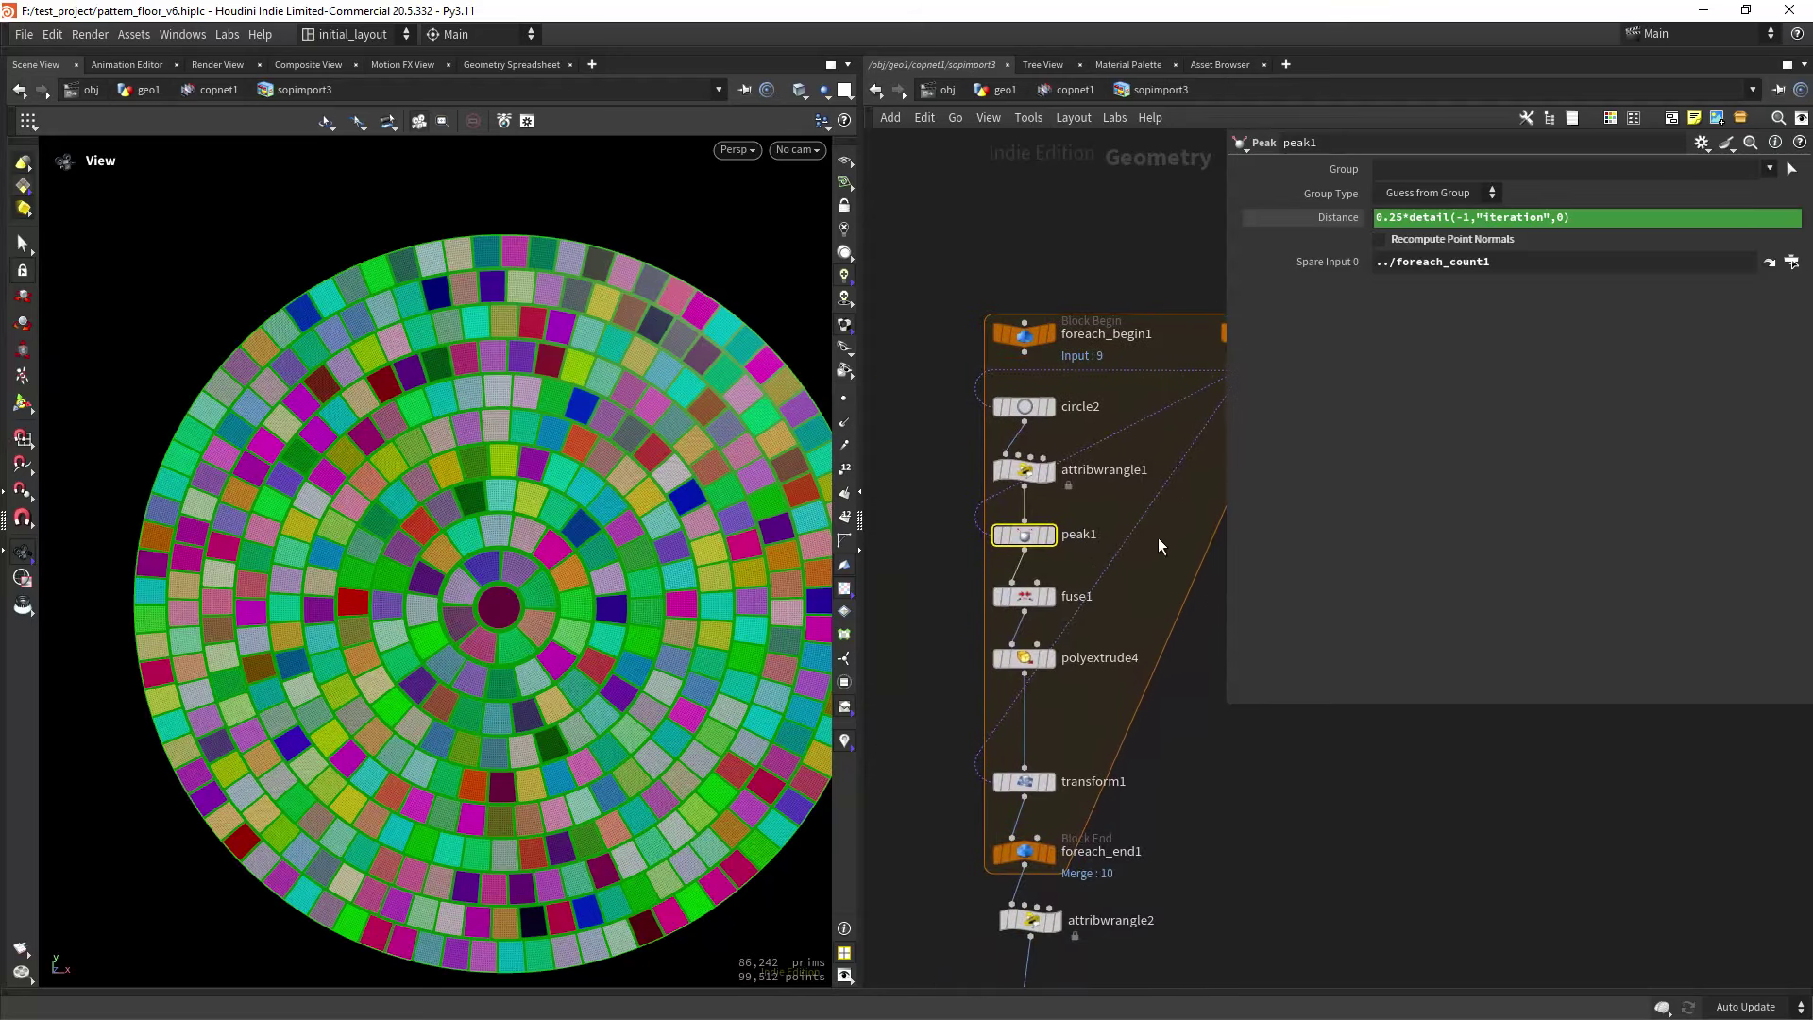
middle_click_drag(1083, 663, 1080, 426)
middle_click_drag(1133, 534, 1158, 859)
right_click_drag(1158, 656, 1121, 721)
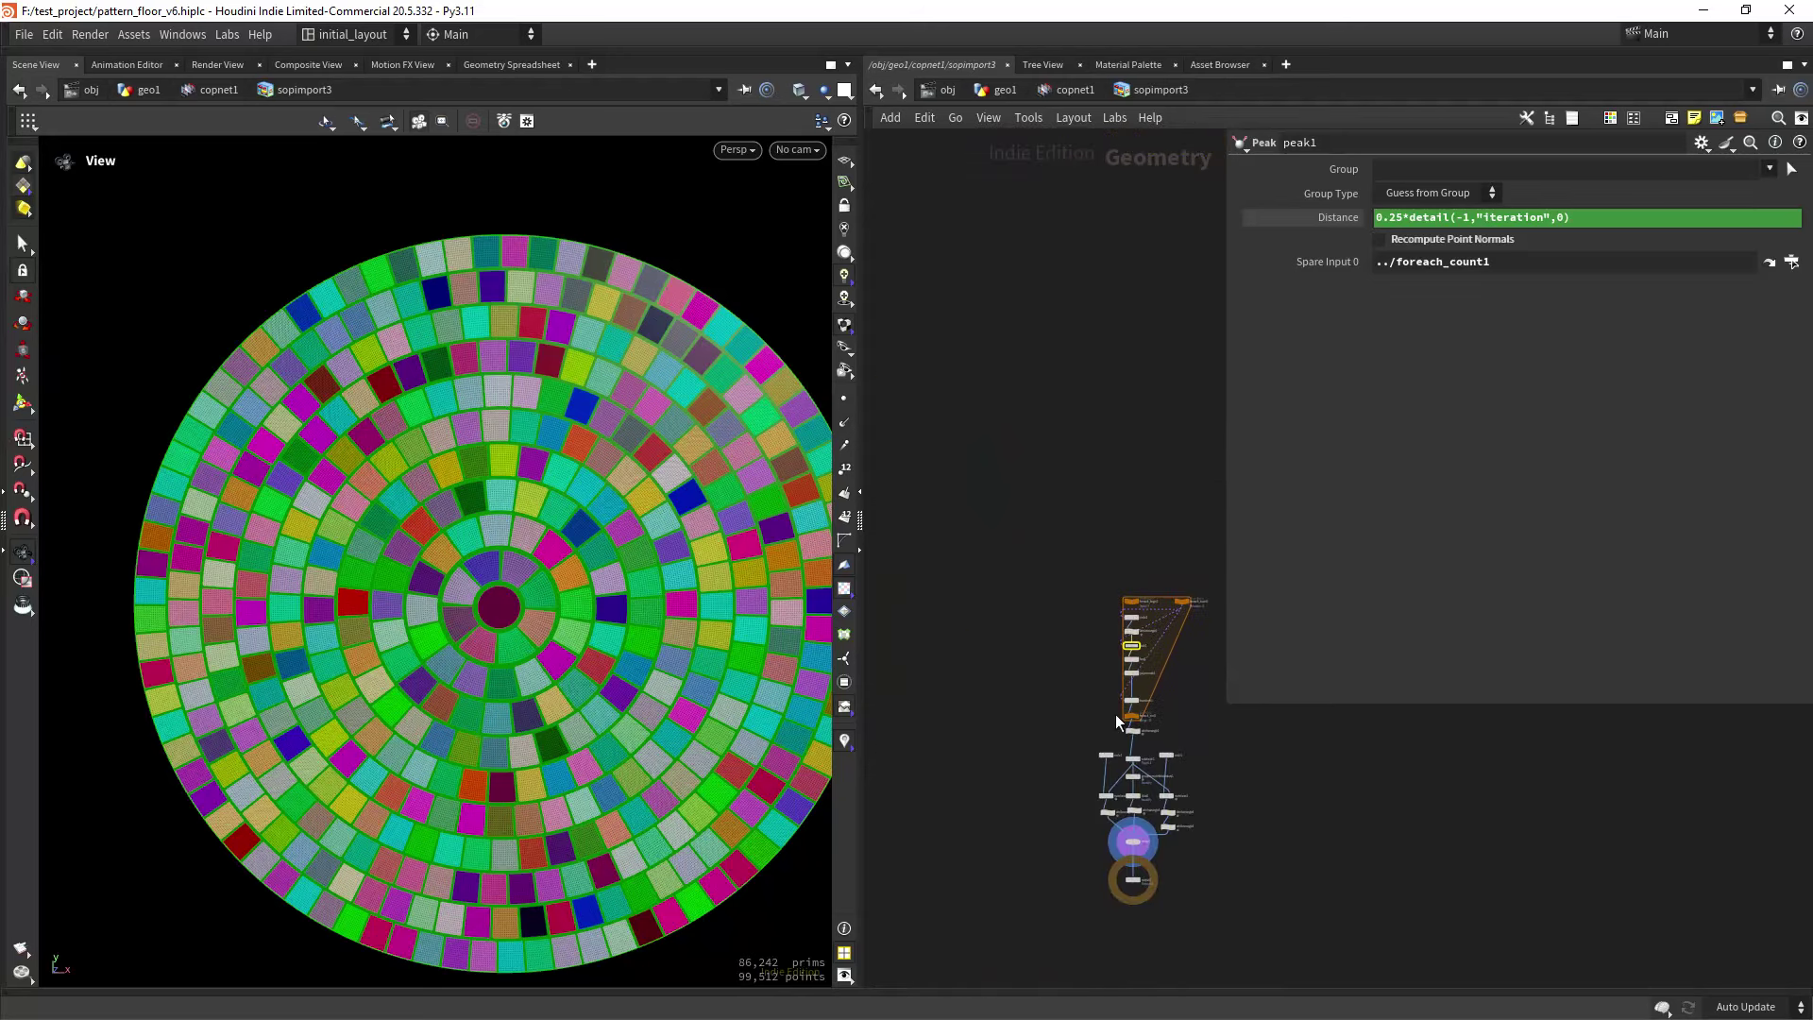
middle_click_drag(1121, 721, 1082, 624)
right_click_drag(1129, 622, 1204, 557)
middle_click_drag(1110, 365, 1101, 519)
right_click_drag(938, 447, 1003, 406)
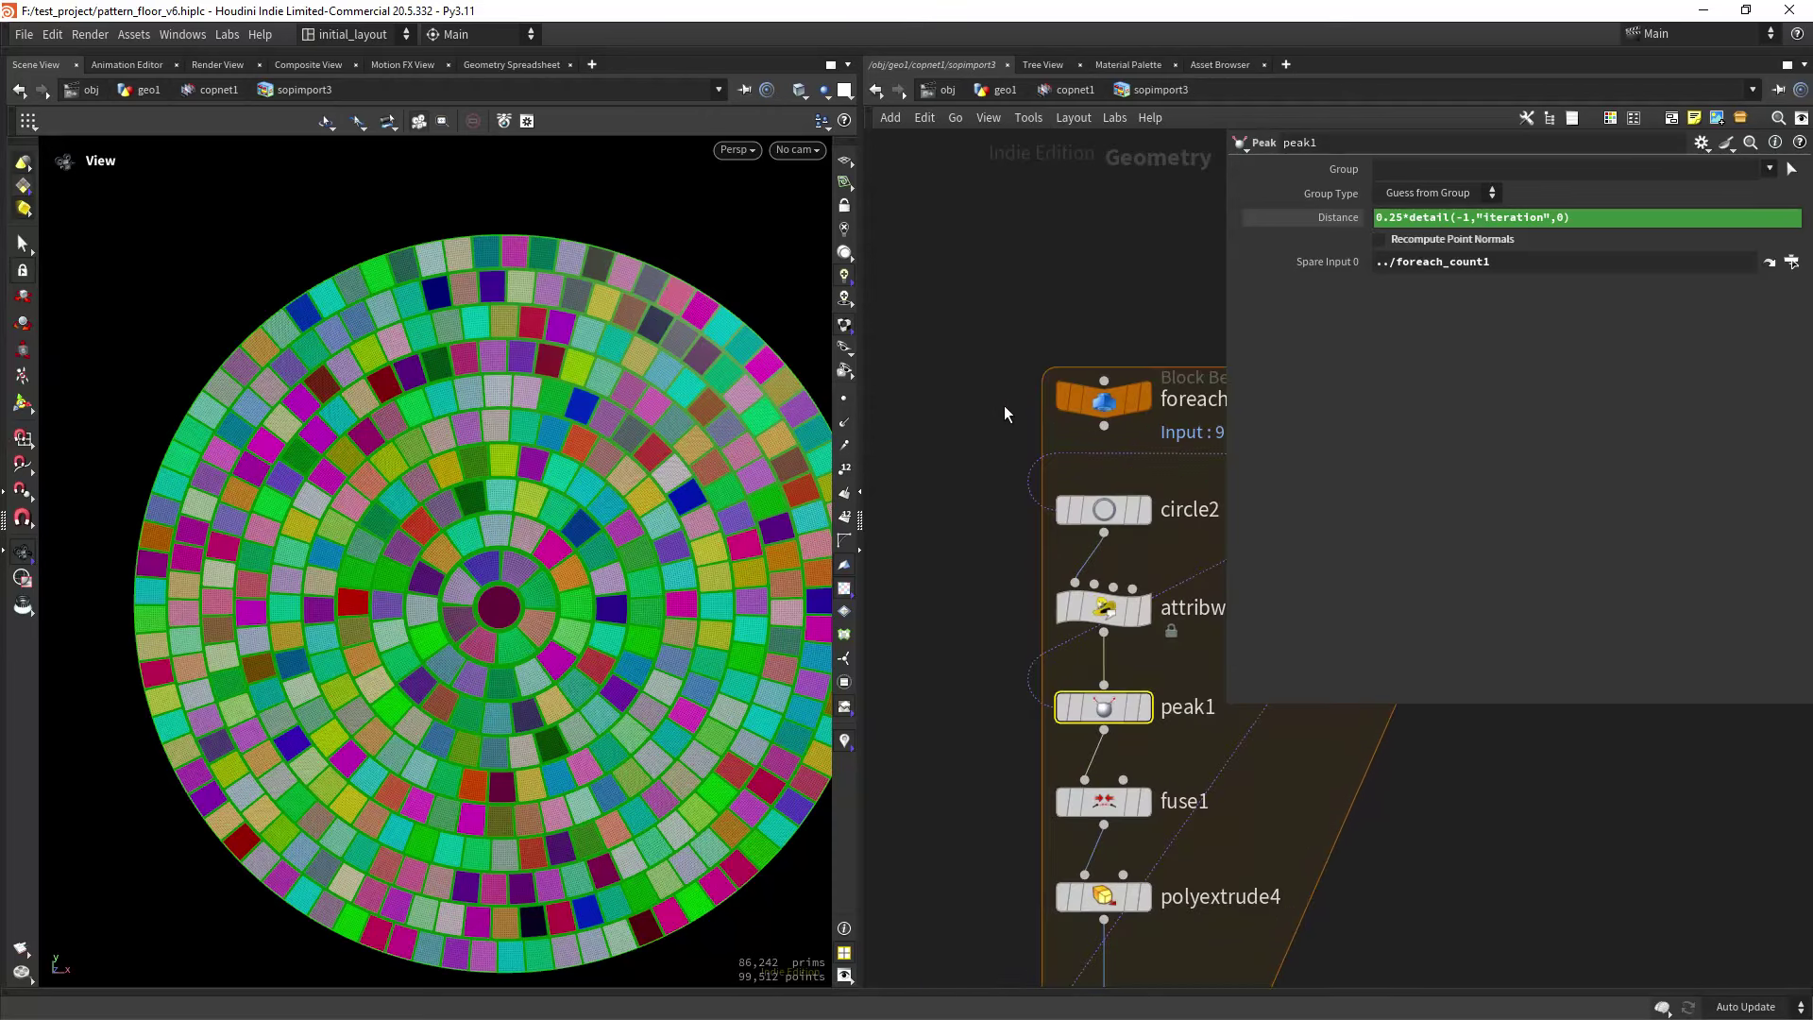
Inspect the settings of the loop's foreach_begin1 and foreach_end1 block nodes.
left_click_drag(950, 341, 1142, 445)
scroll(972, 648, "down", 5)
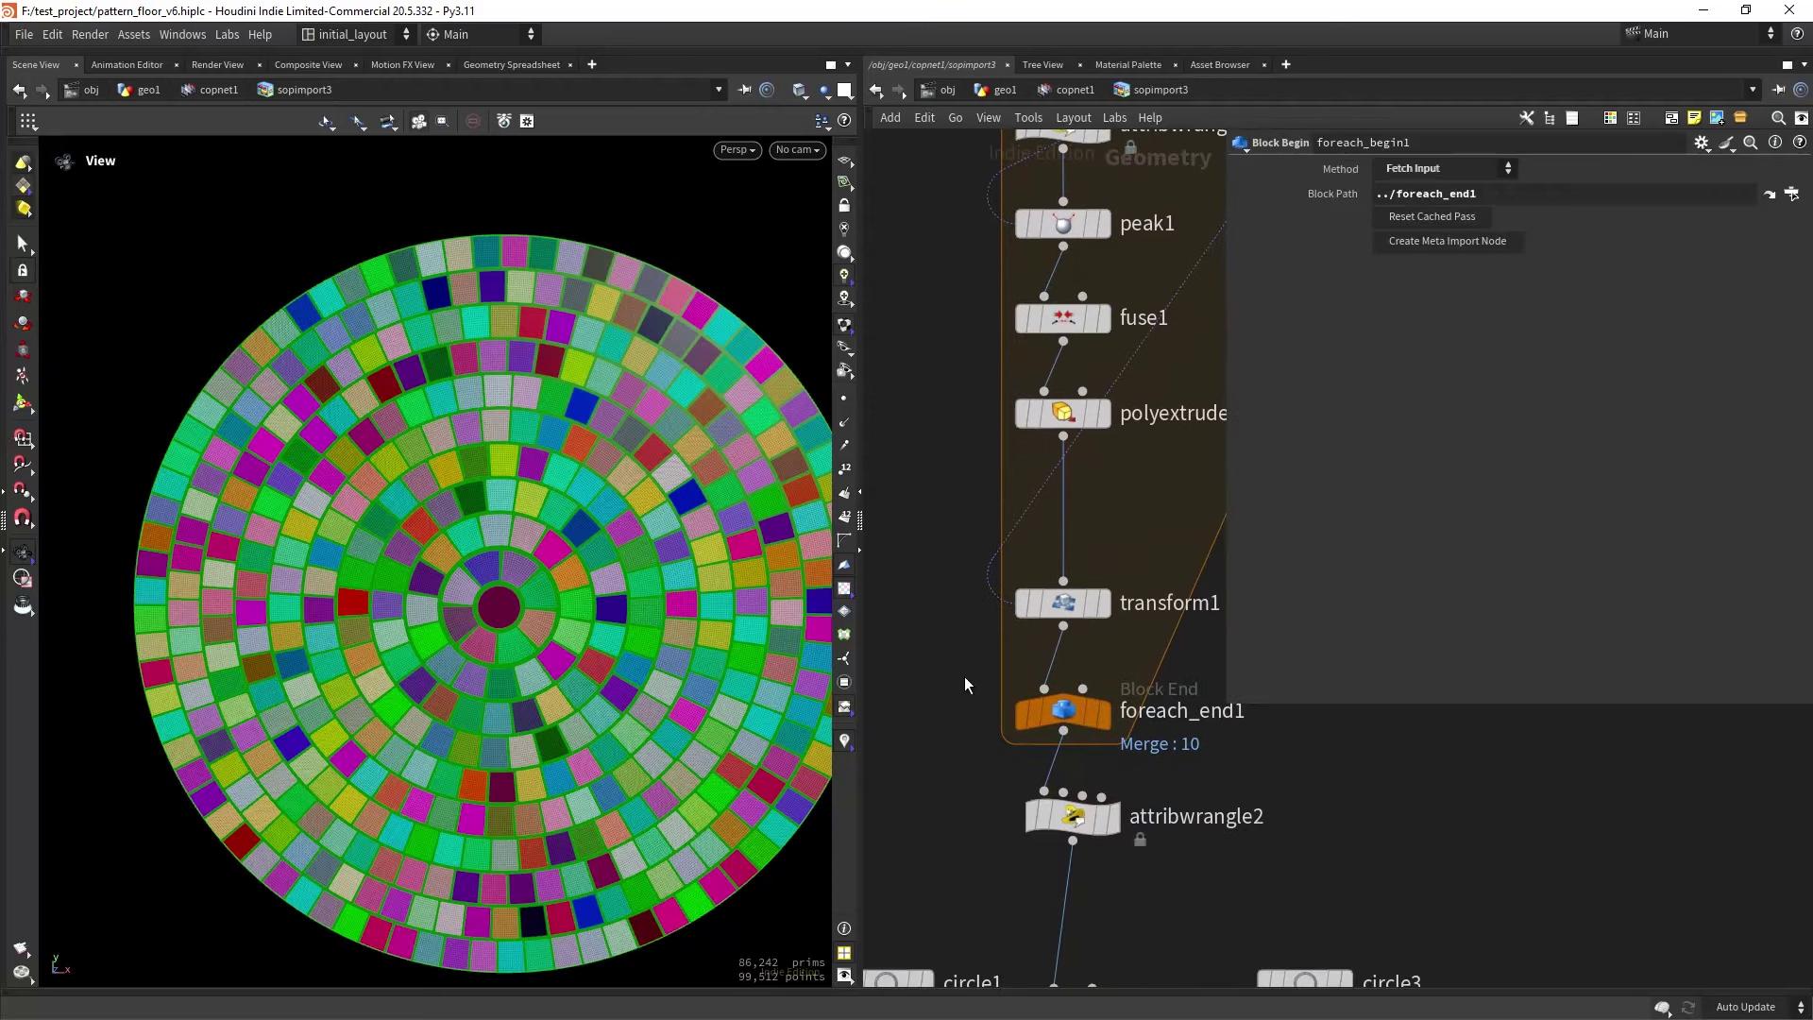
left_click(1163, 707)
middle_click_drag(963, 272, 955, 547)
right_click_drag(964, 506, 866, 506)
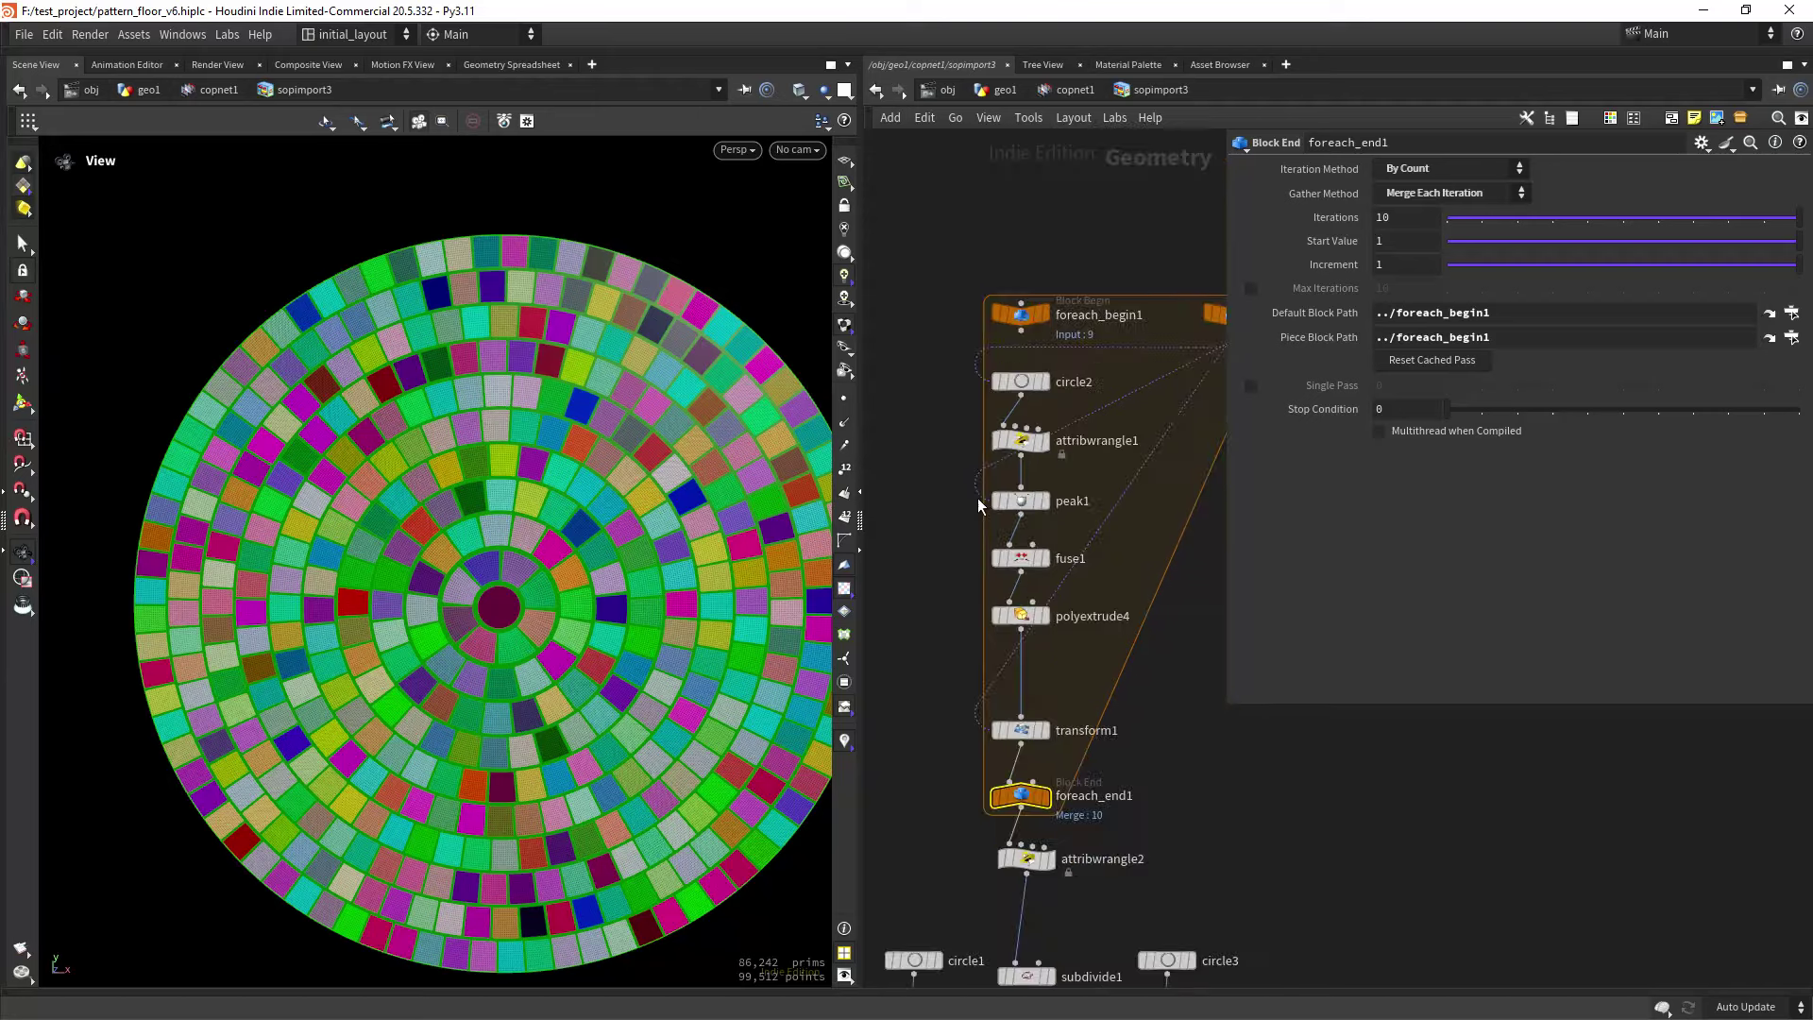
middle_click_drag(1033, 312, 1013, 395)
Search the available operators for "for" to view the For-Each loop options, and close the list without adding a node.
key("Tab")
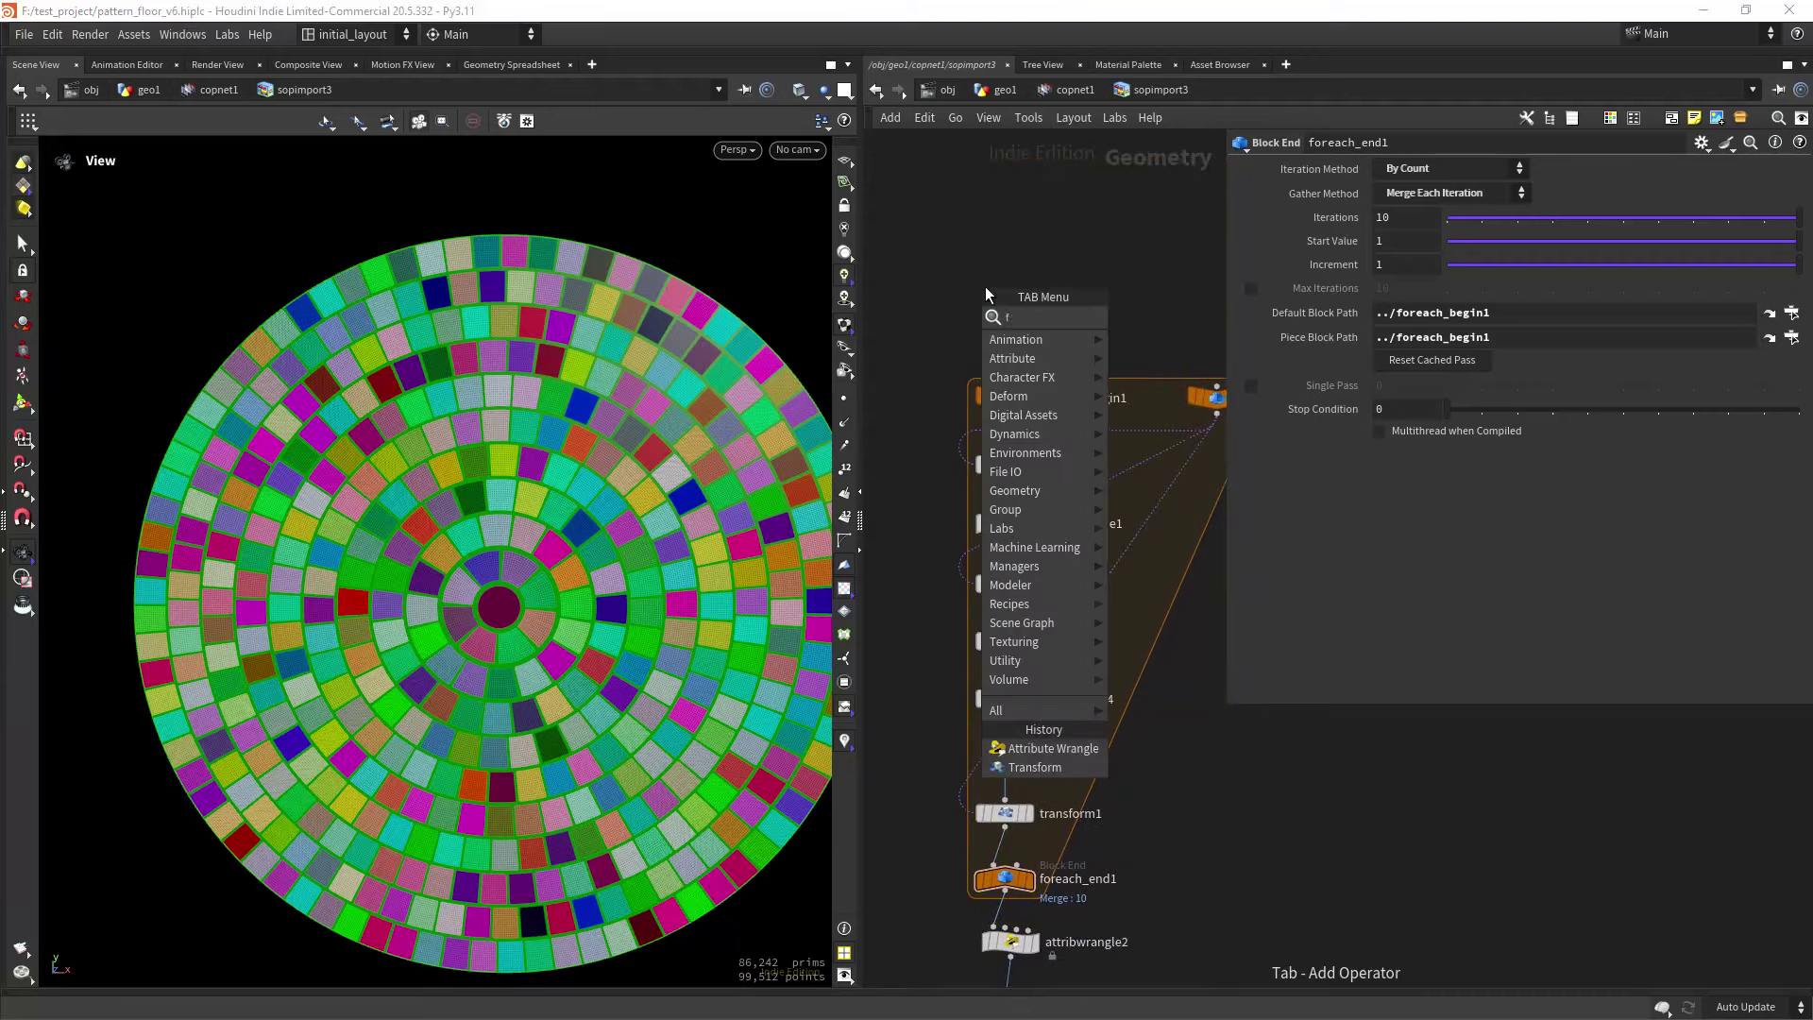
type("for")
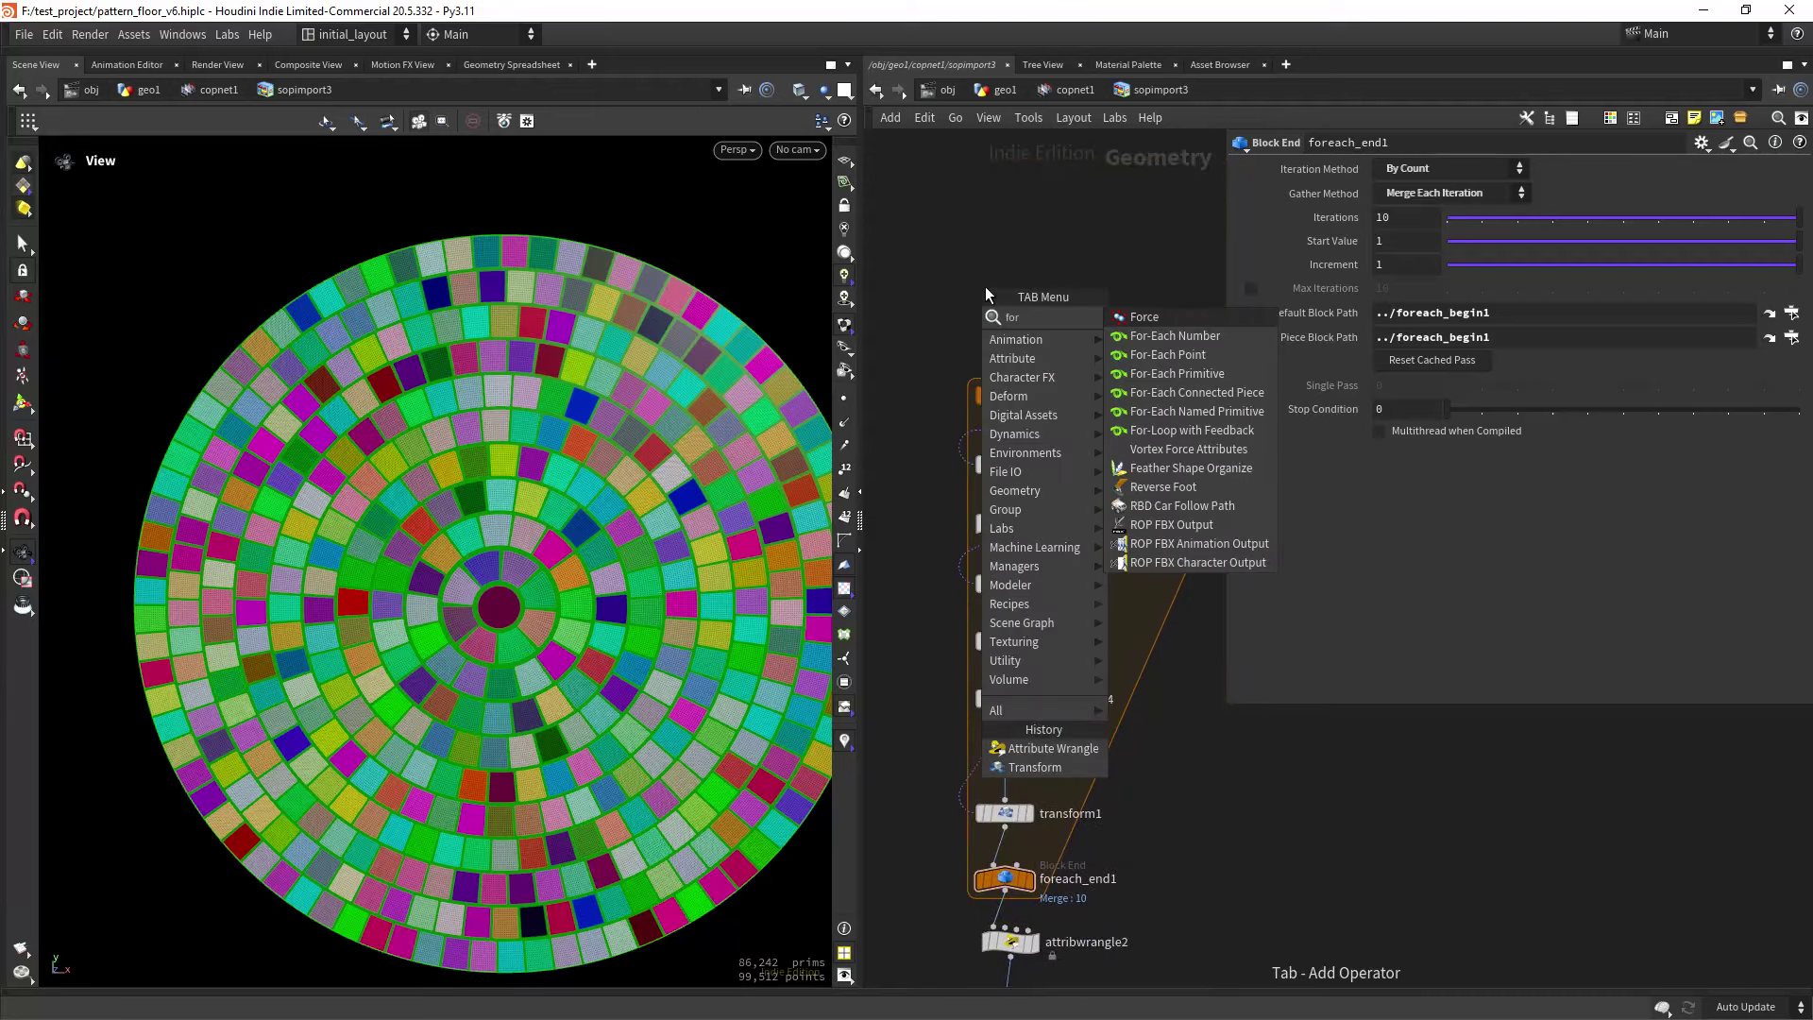
left_click(927, 349)
Display circle2 inside the loop and reset foreach_begin1's cached pass.
scroll(954, 311, "up", 2)
left_click_drag(926, 354, 1102, 439)
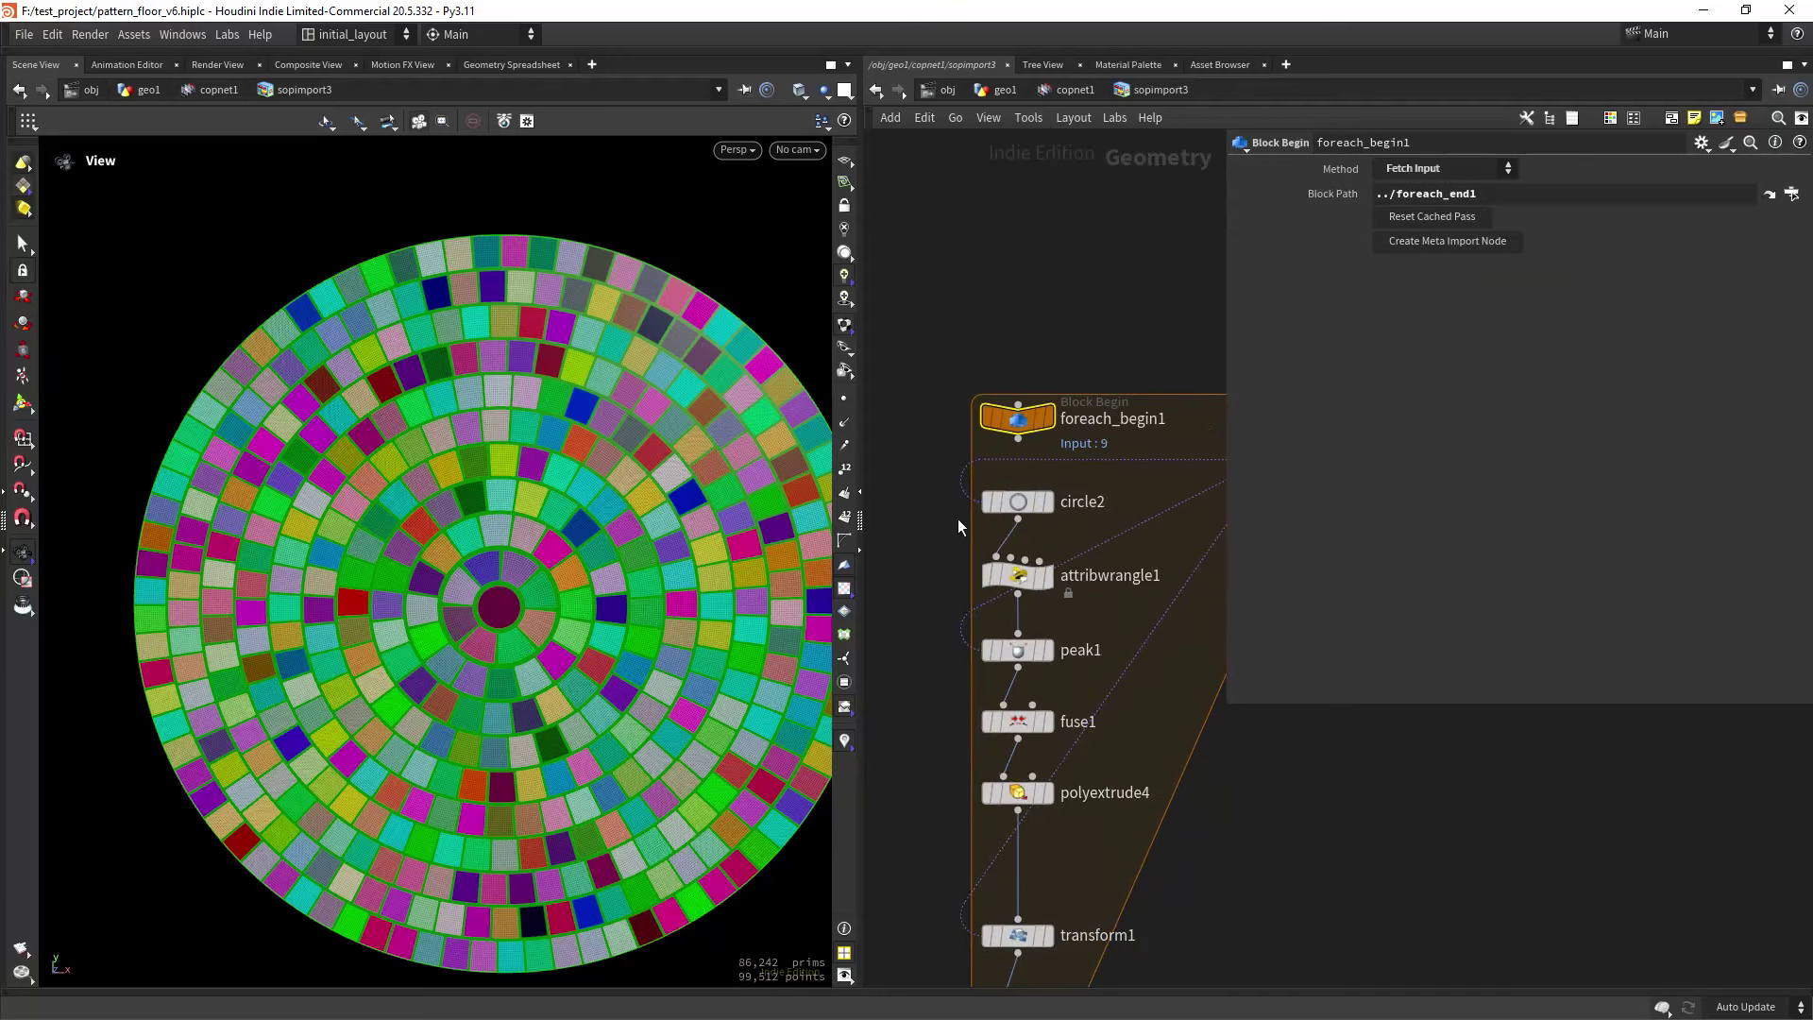
left_click(1044, 504)
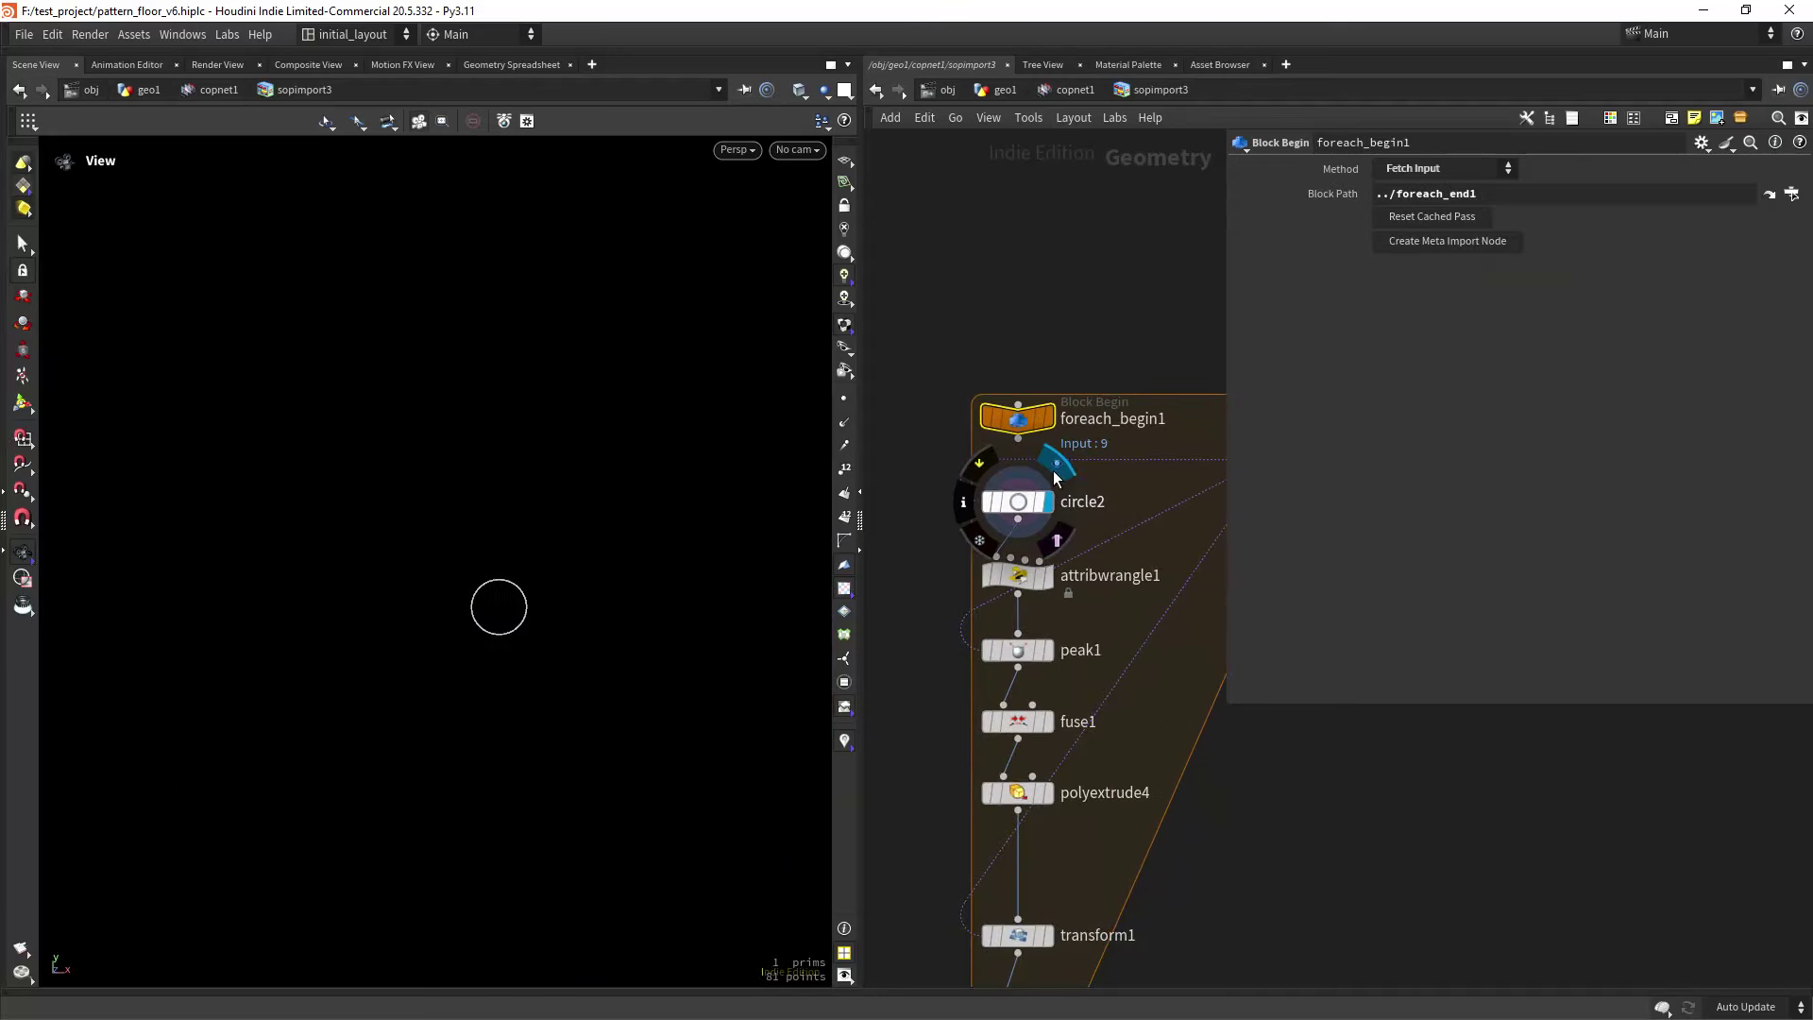
left_click(1018, 404)
left_click(1022, 416)
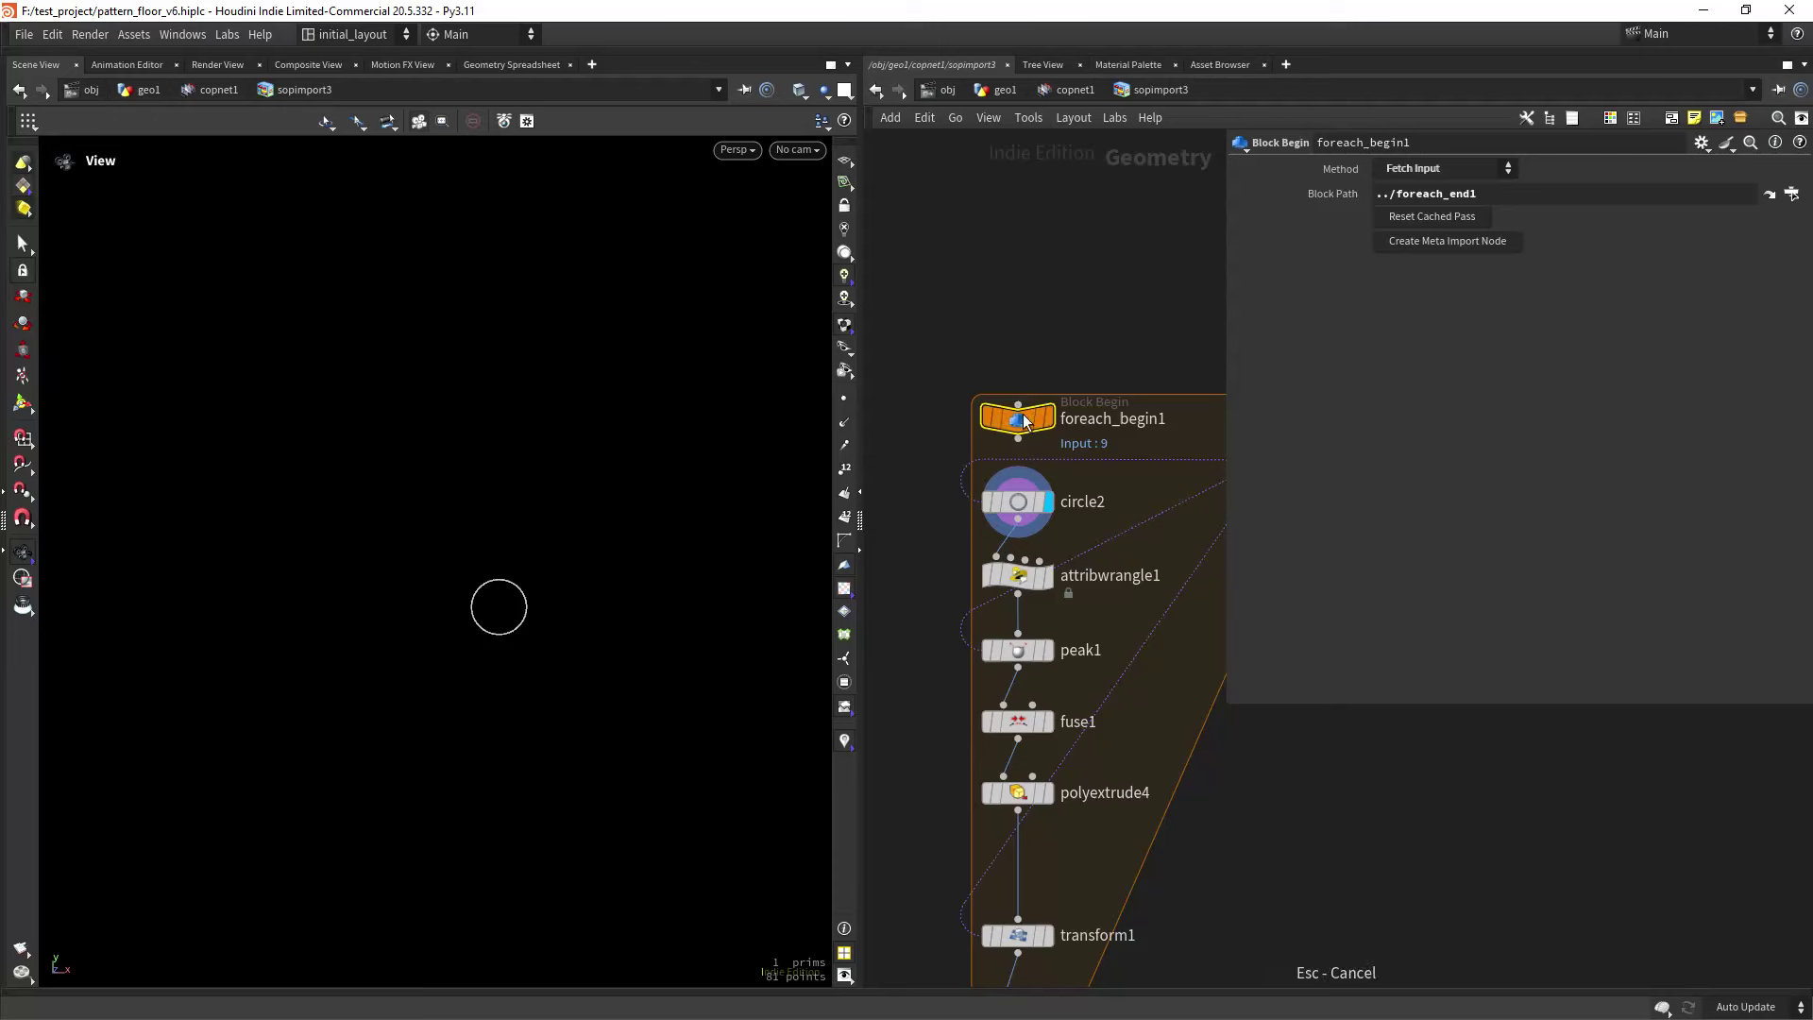
left_click(1431, 217)
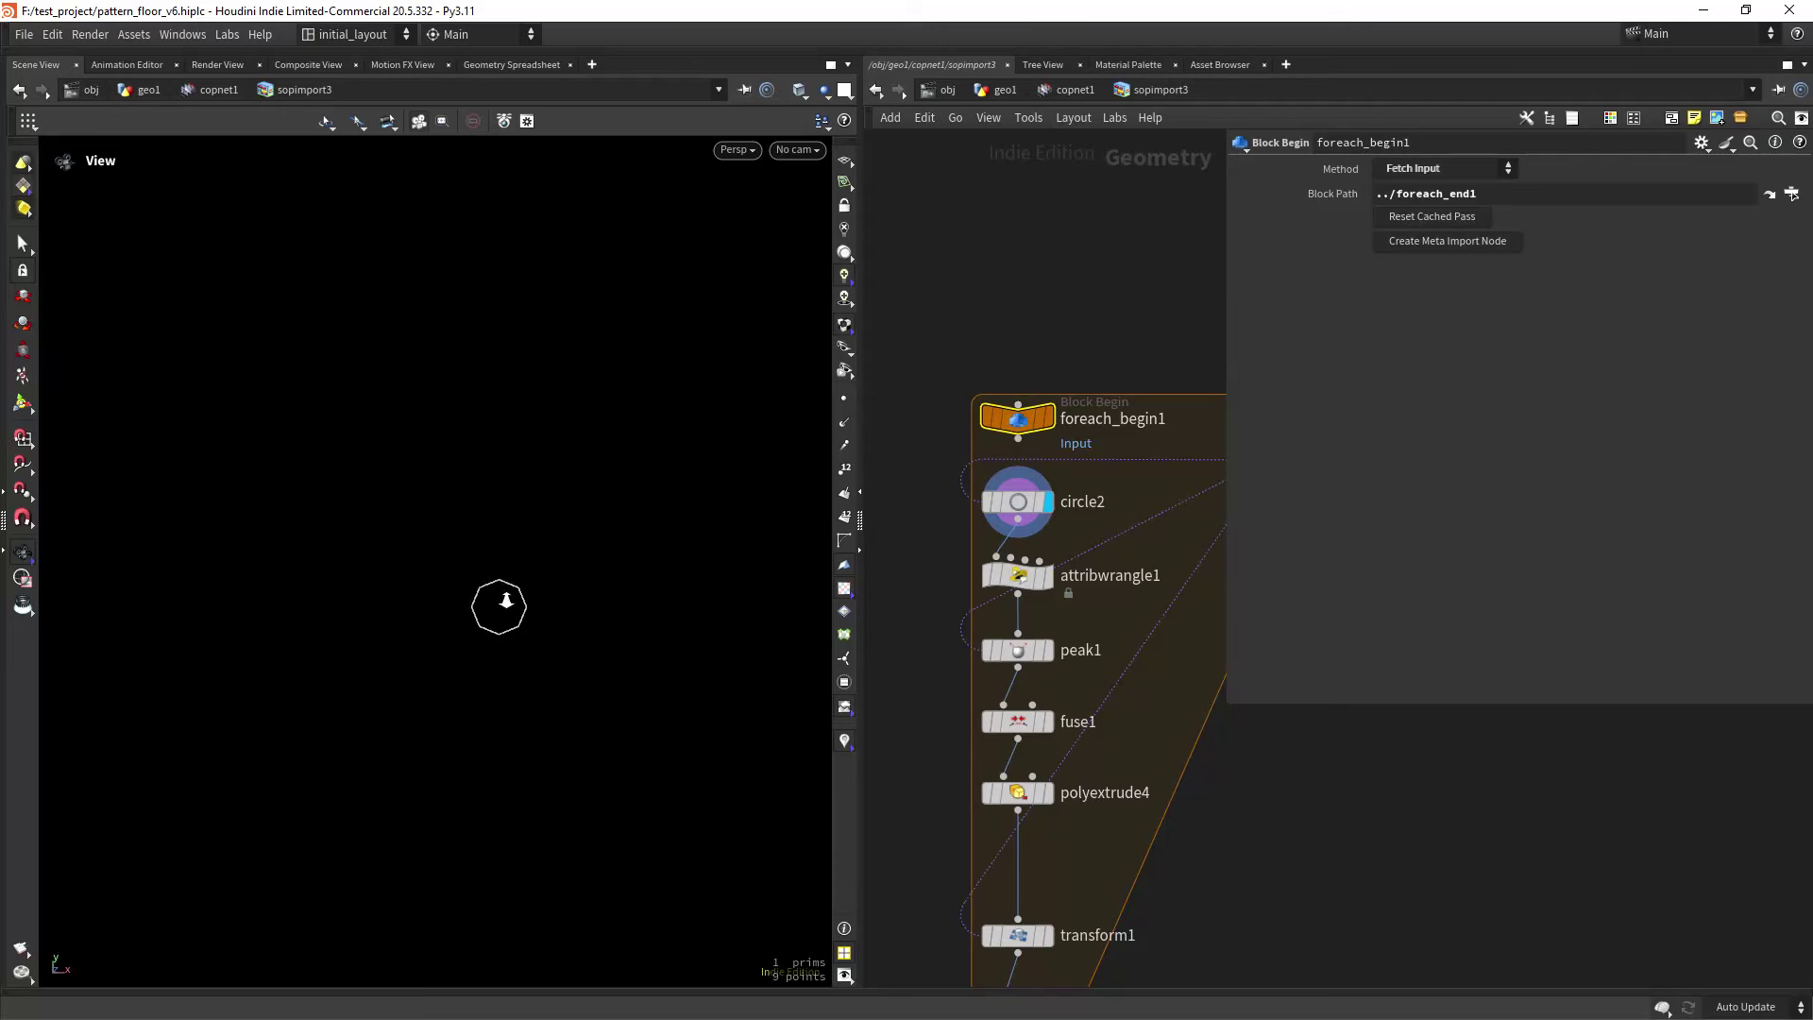
Examine circle2's Divisions expression and the foreach_count1 metadata node that supplies its iteration value.
left_click(1018, 502)
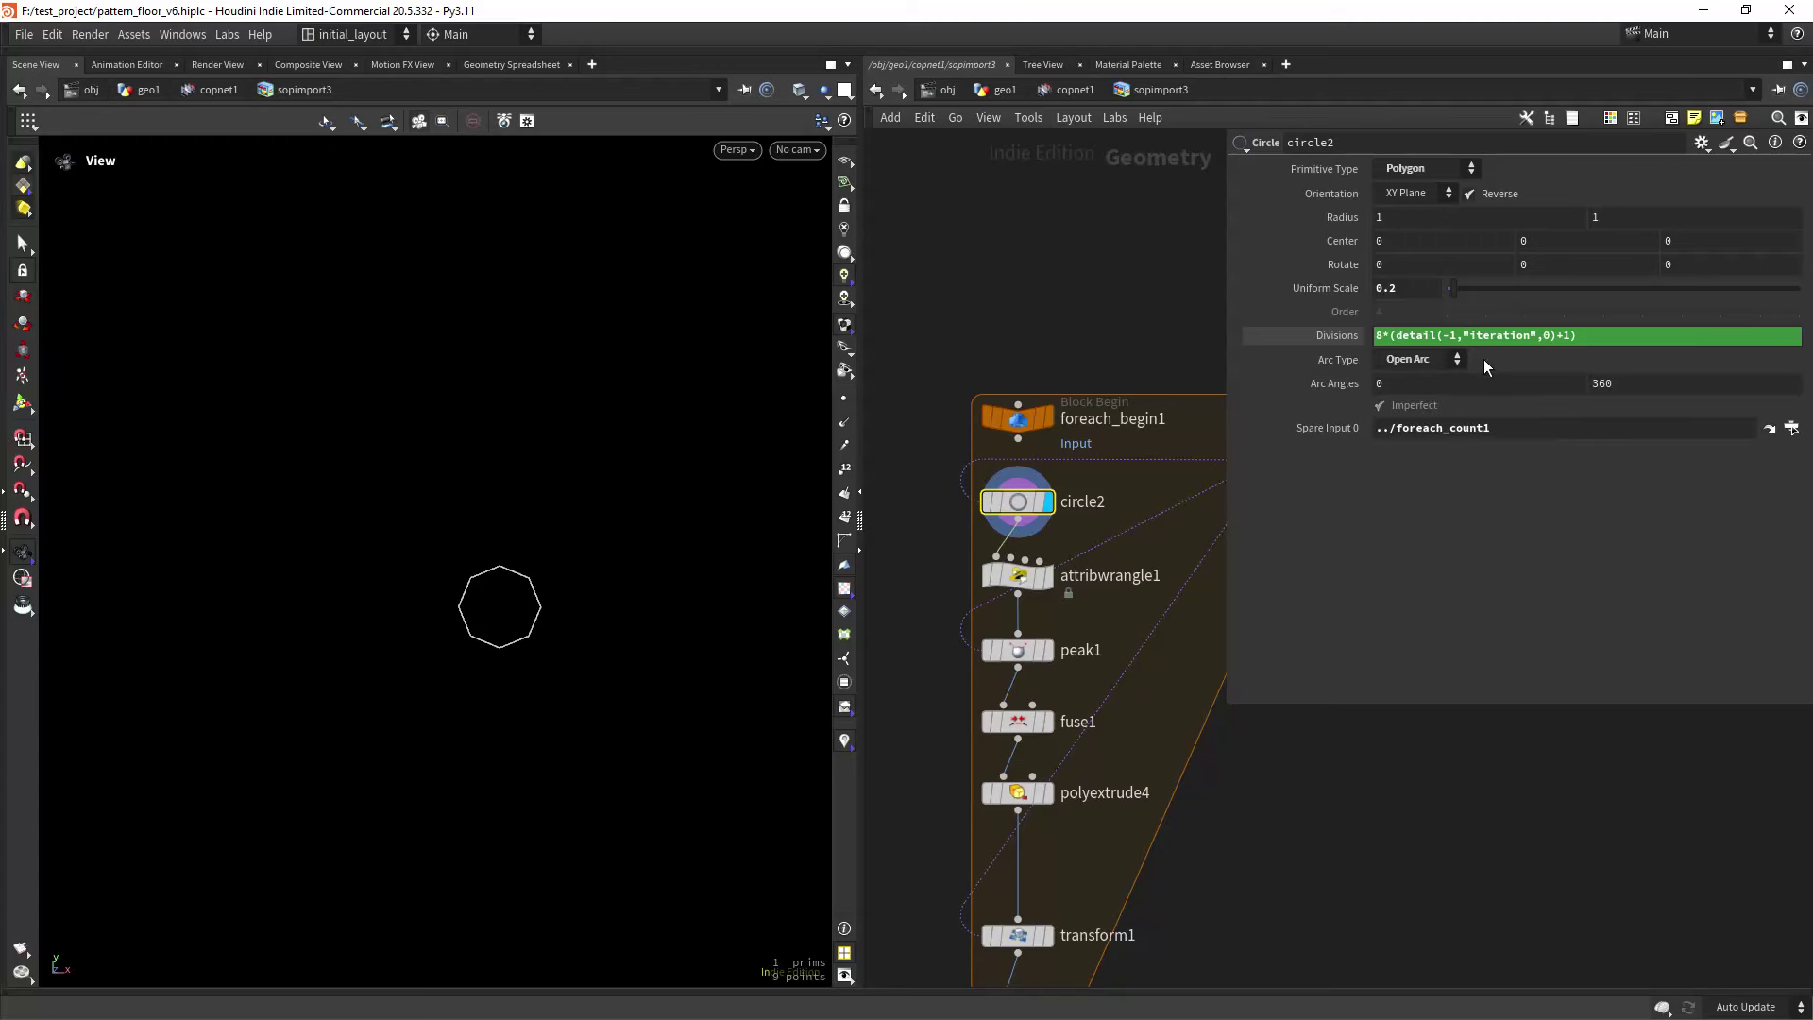
middle_click_drag(1129, 567, 913, 629)
left_click(1075, 481)
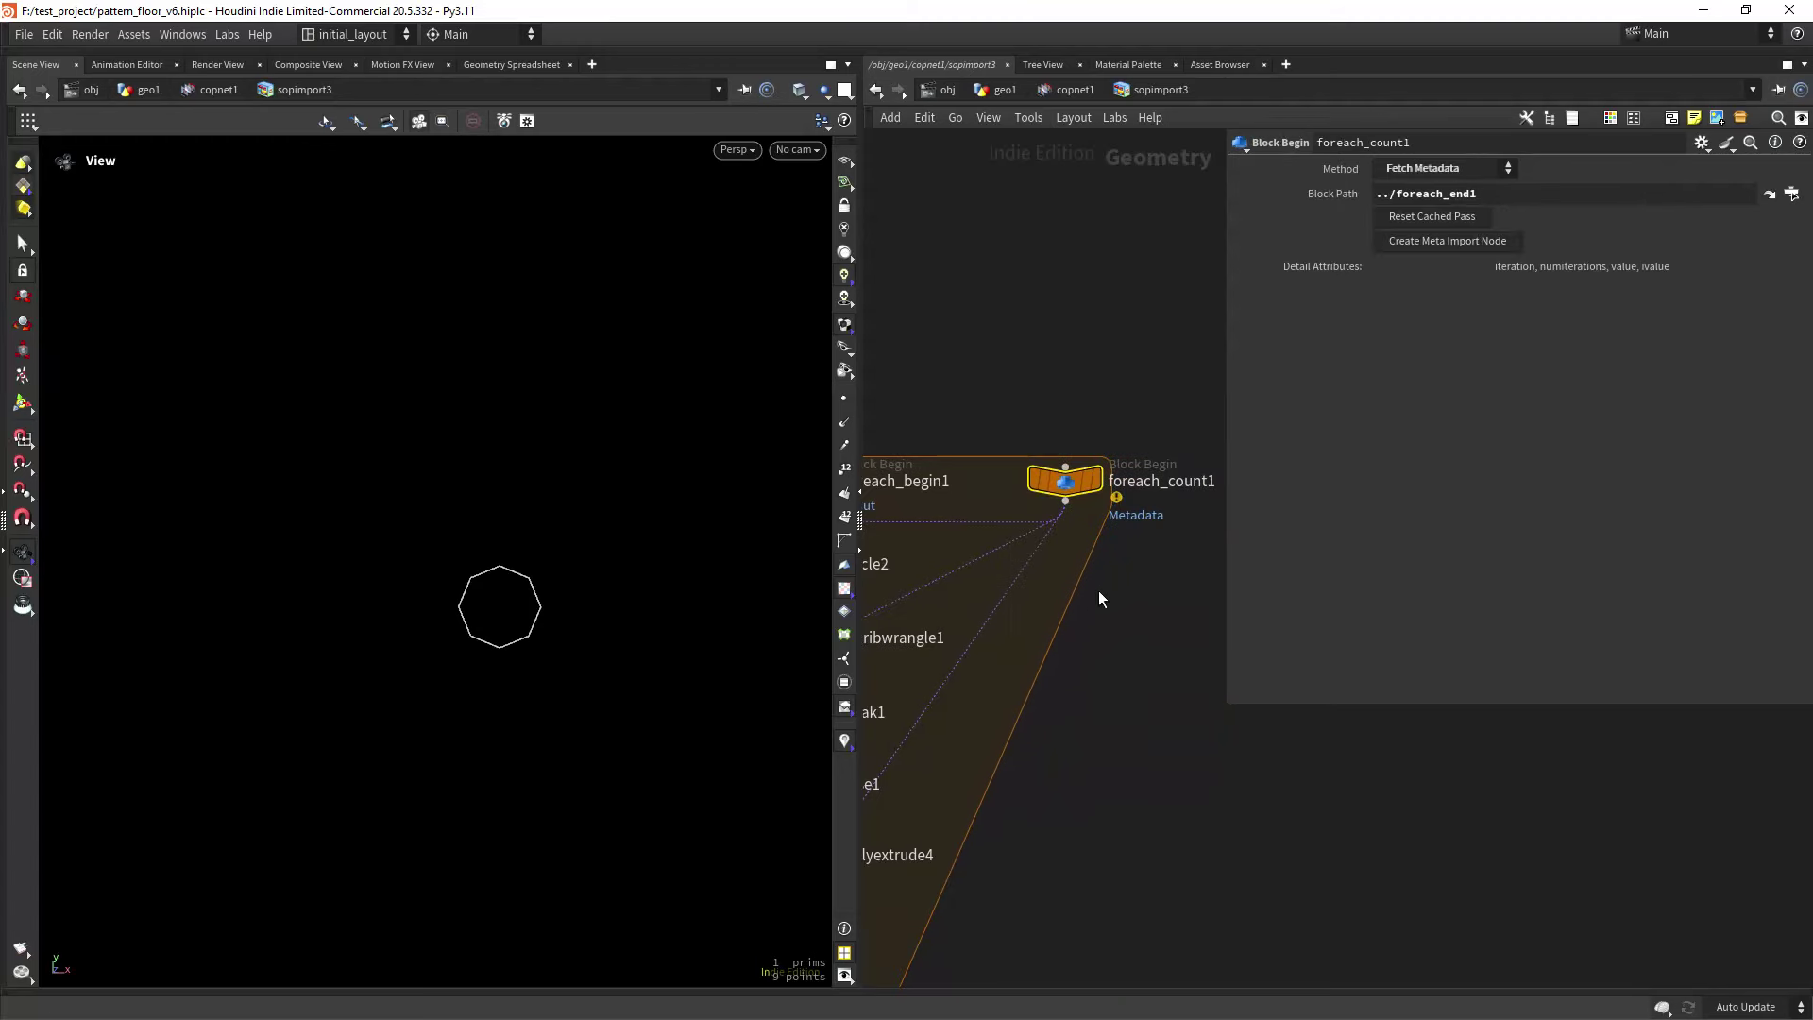
middle_click_drag(1021, 666, 1305, 598)
left_click_drag(972, 474, 1106, 521)
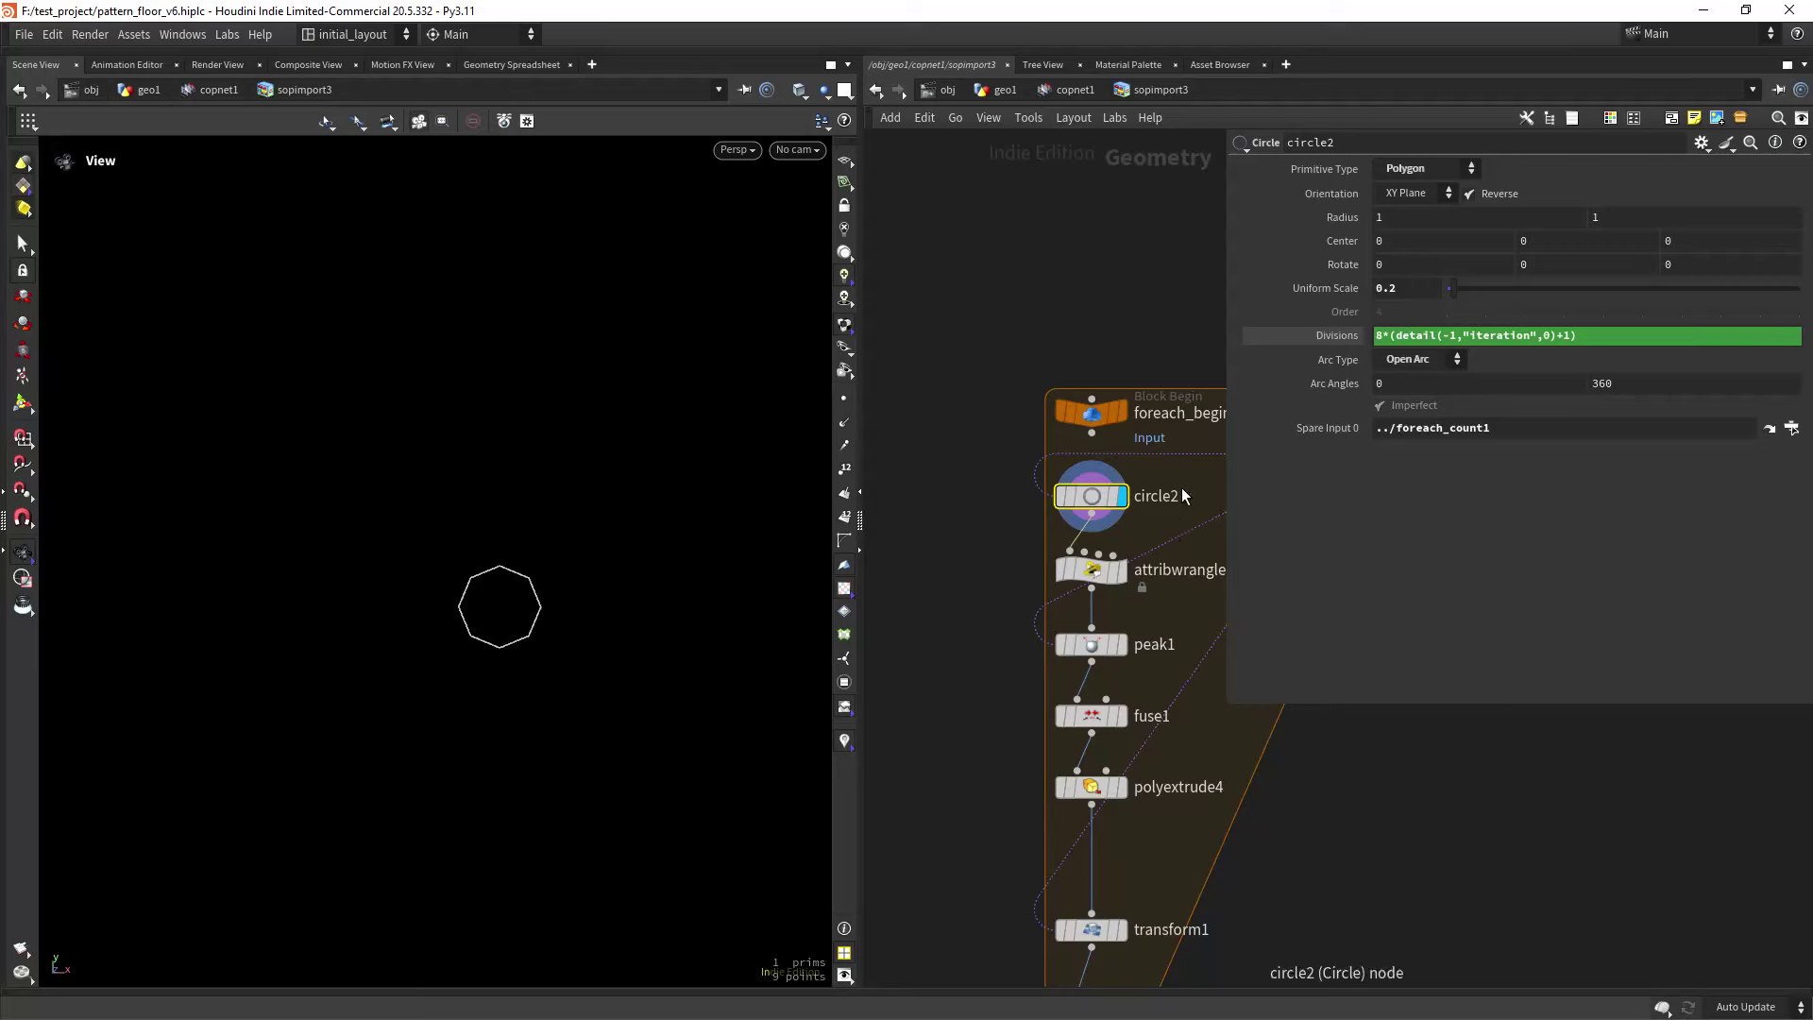
middle_click_drag(1182, 487, 1019, 518)
scroll(1168, 557, "right", 2)
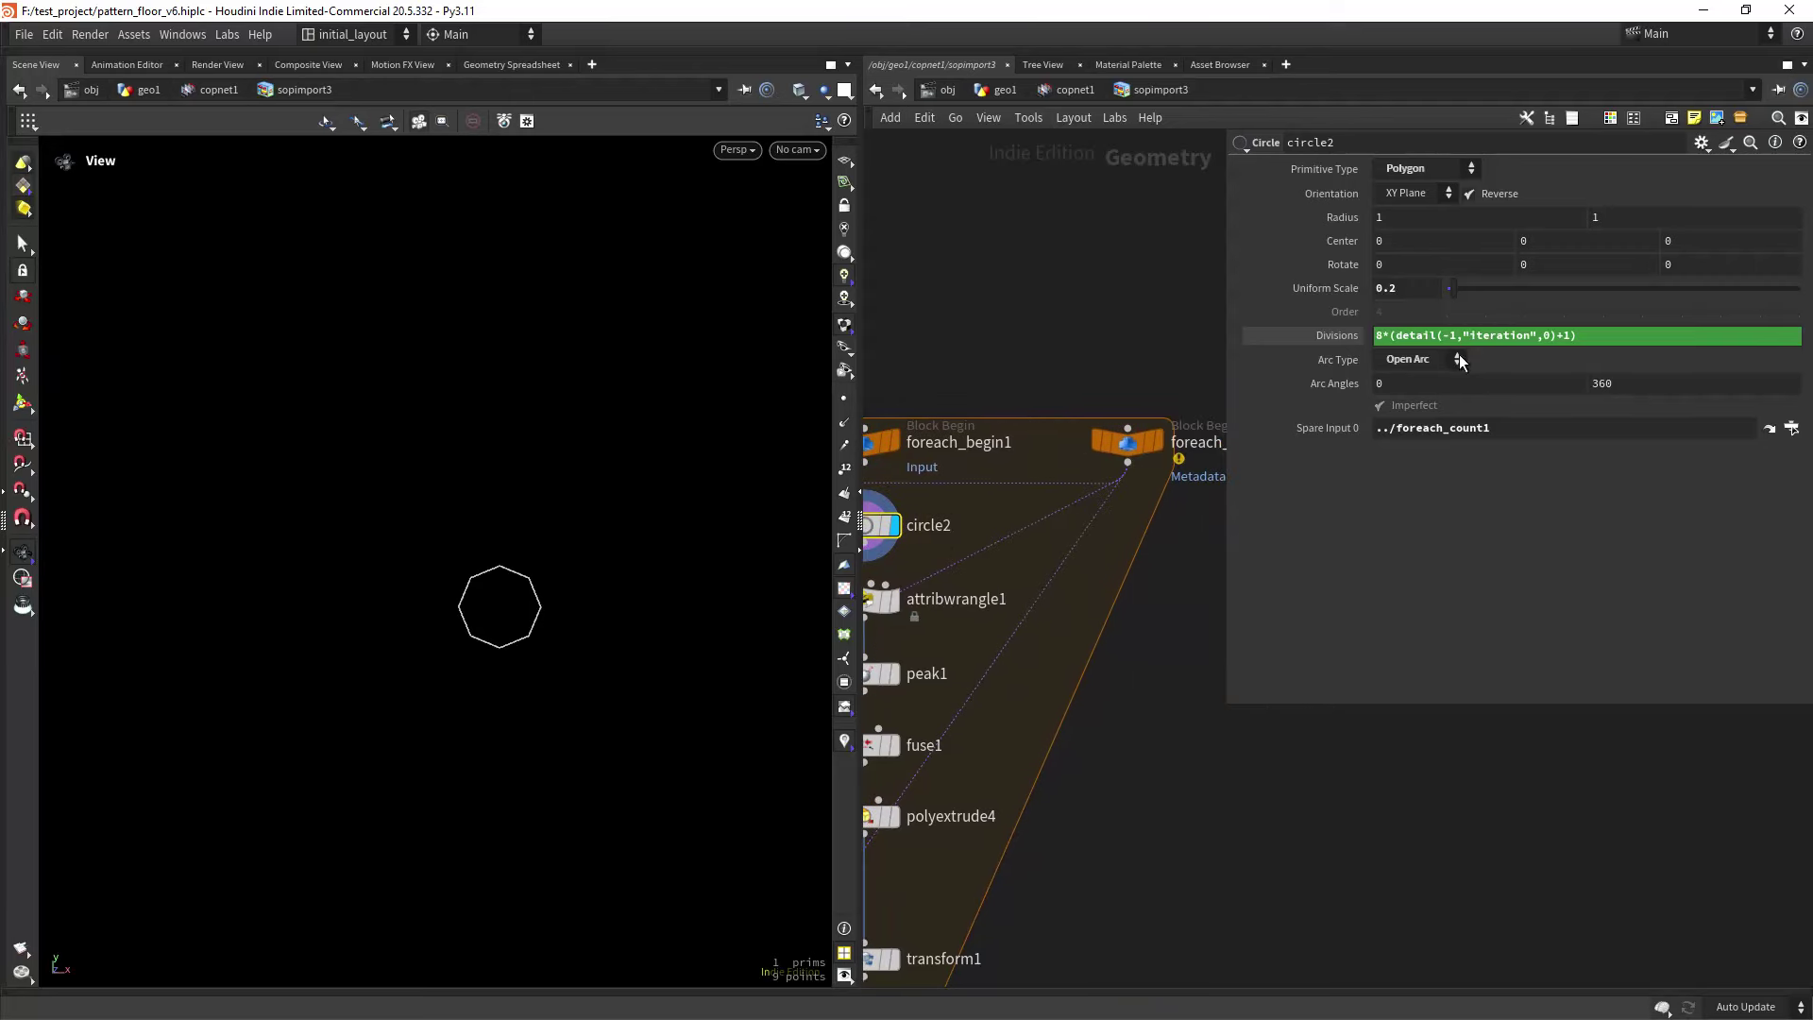
Check the evaluated value of circle2's Divisions and return the parameter to its expression view.
middle_click_drag(973, 620, 1079, 597)
scroll(1080, 595, "up", 2)
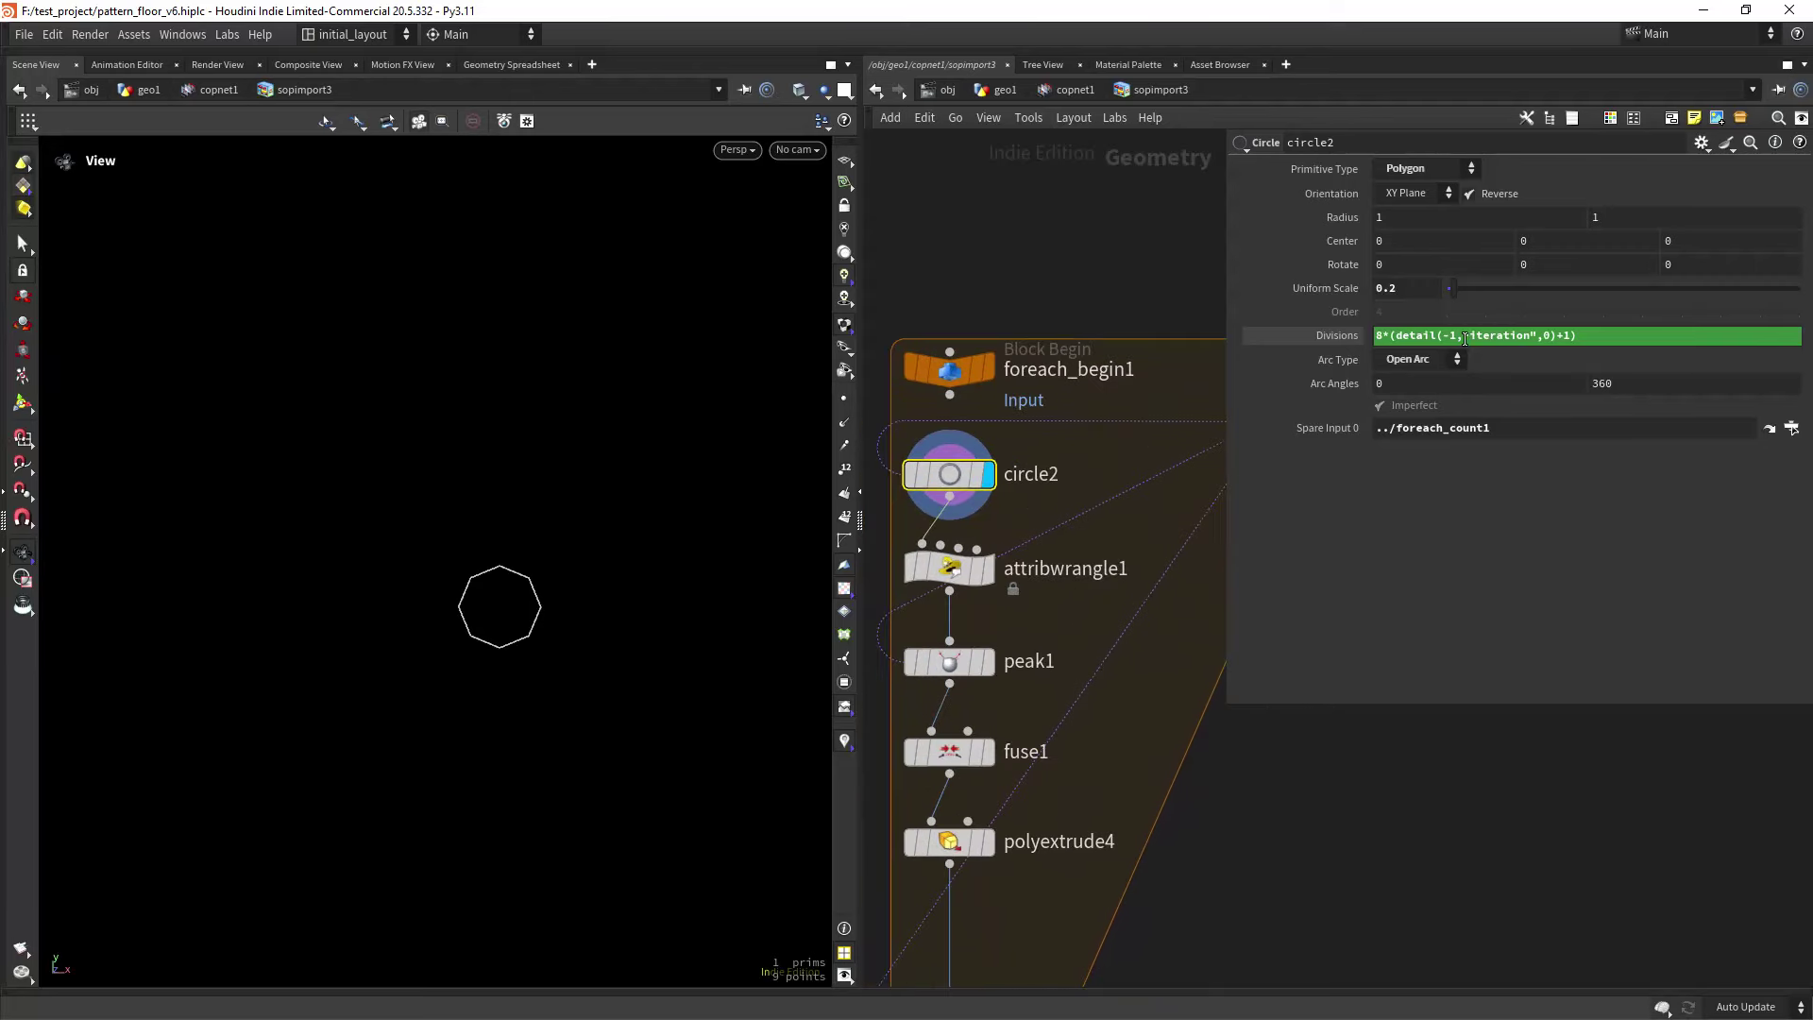
left_click(1341, 340)
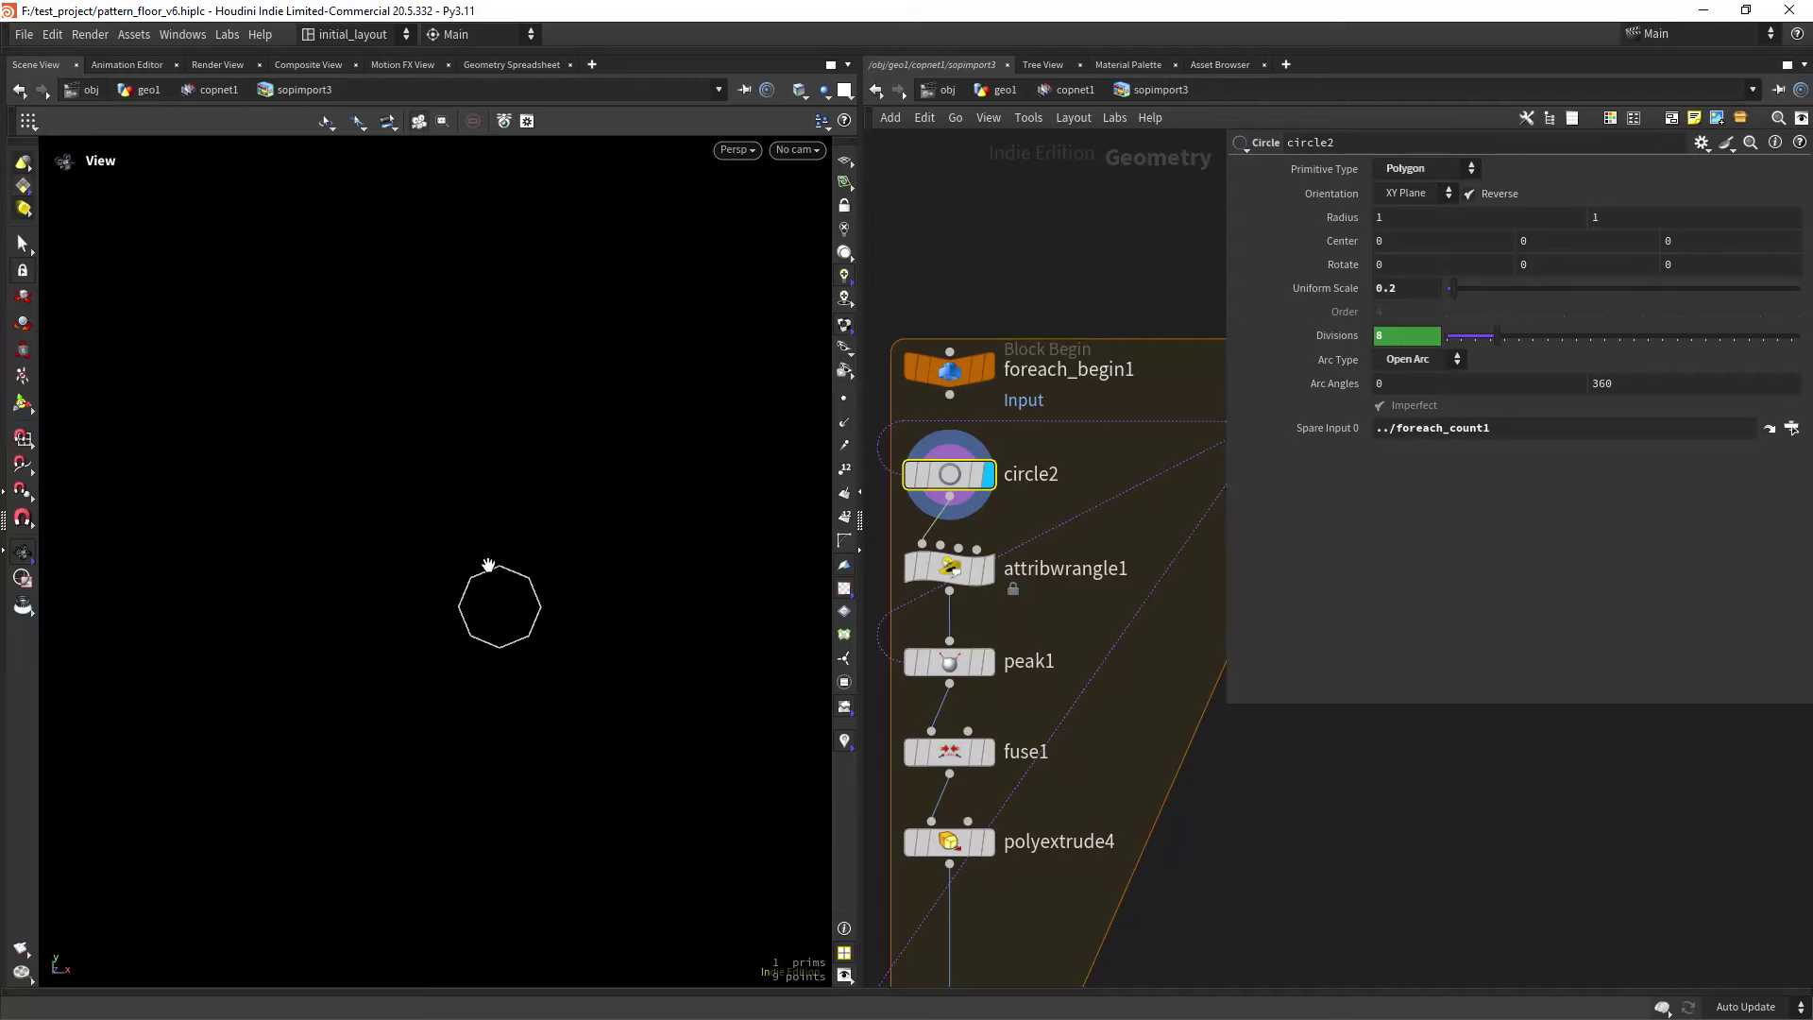
left_click(1332, 334)
Display attribwrangle1, examine its code for the point normals, and briefly check the normals in the viewport.
middle_click_drag(1012, 578, 1080, 528)
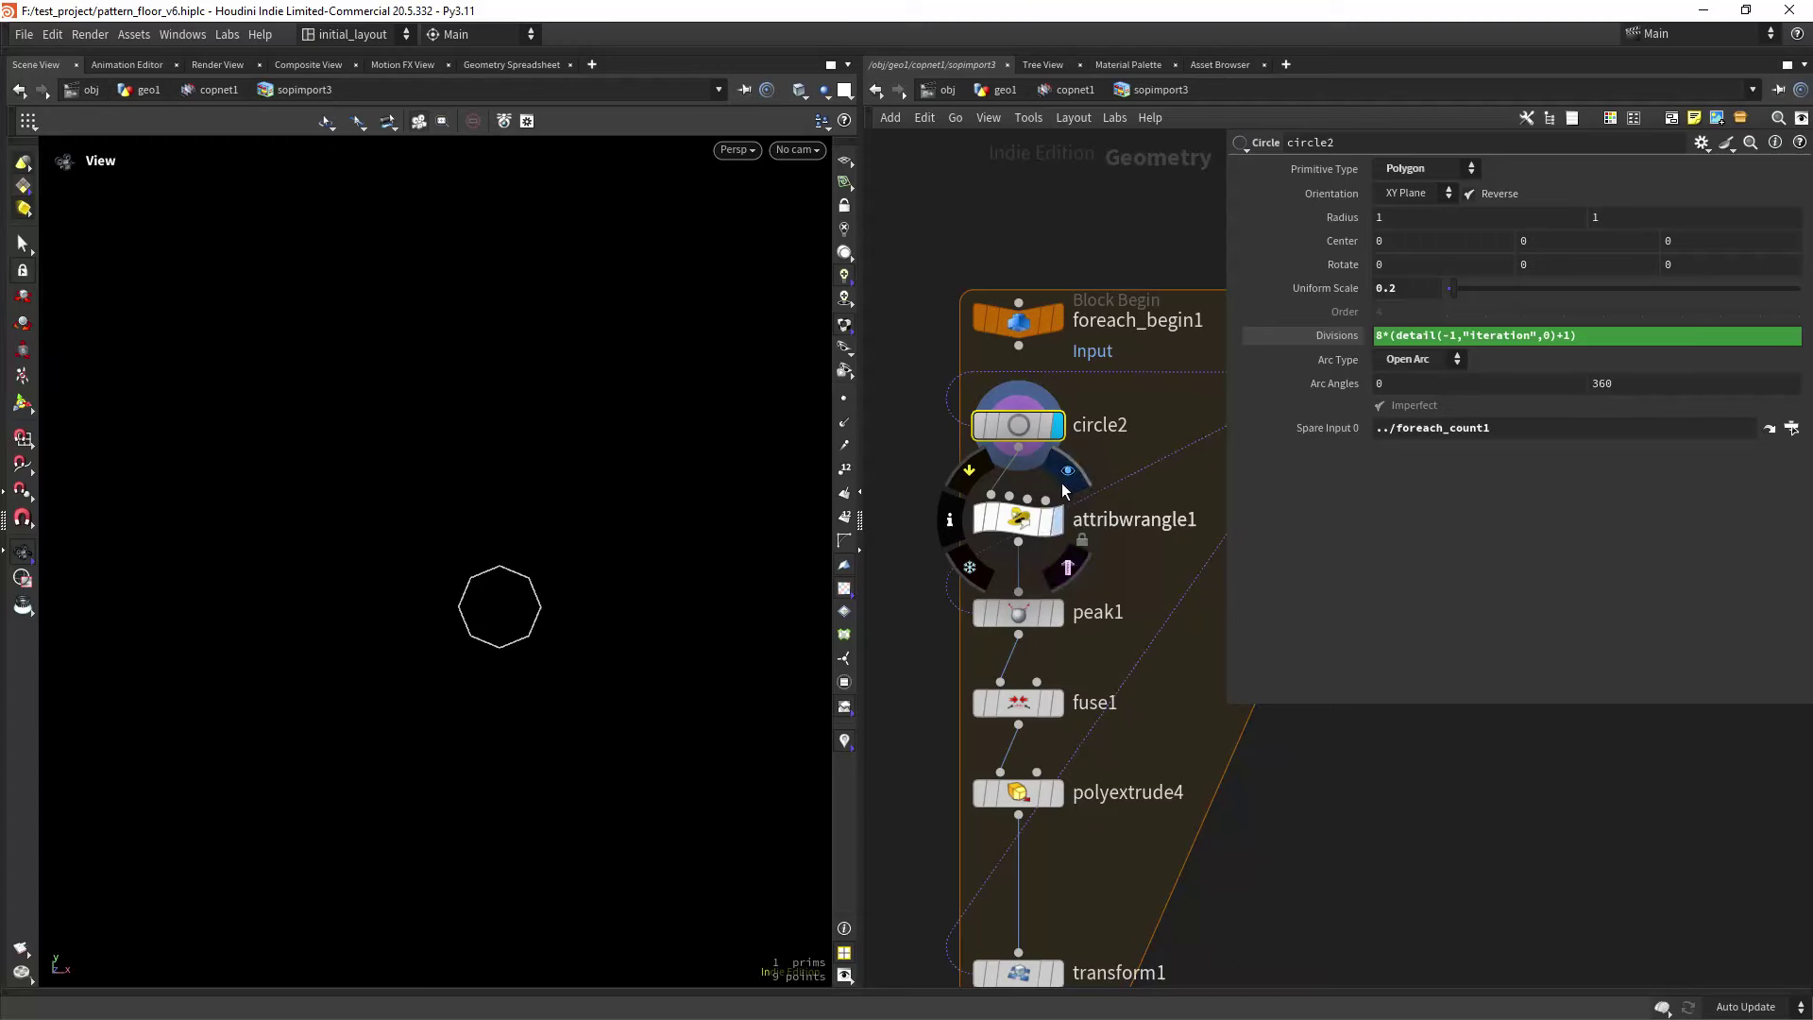
left_click(1056, 518)
left_click(1018, 518)
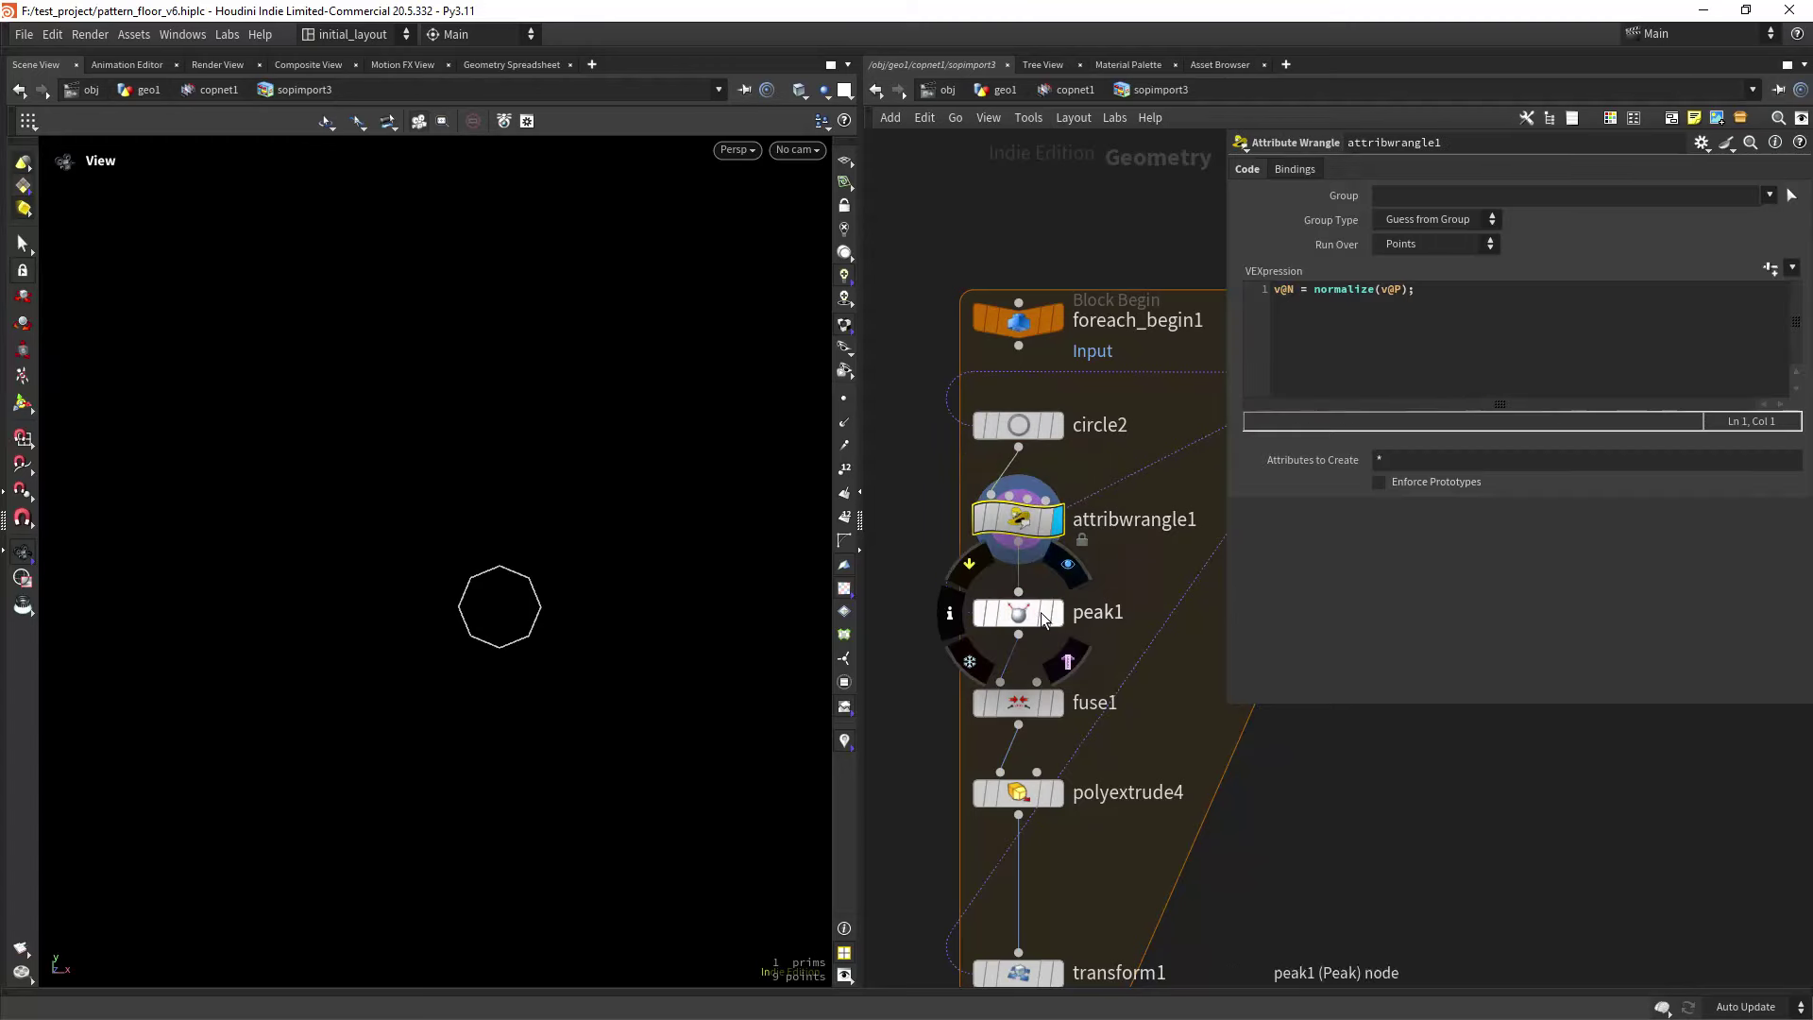
mouse_move(1031, 525)
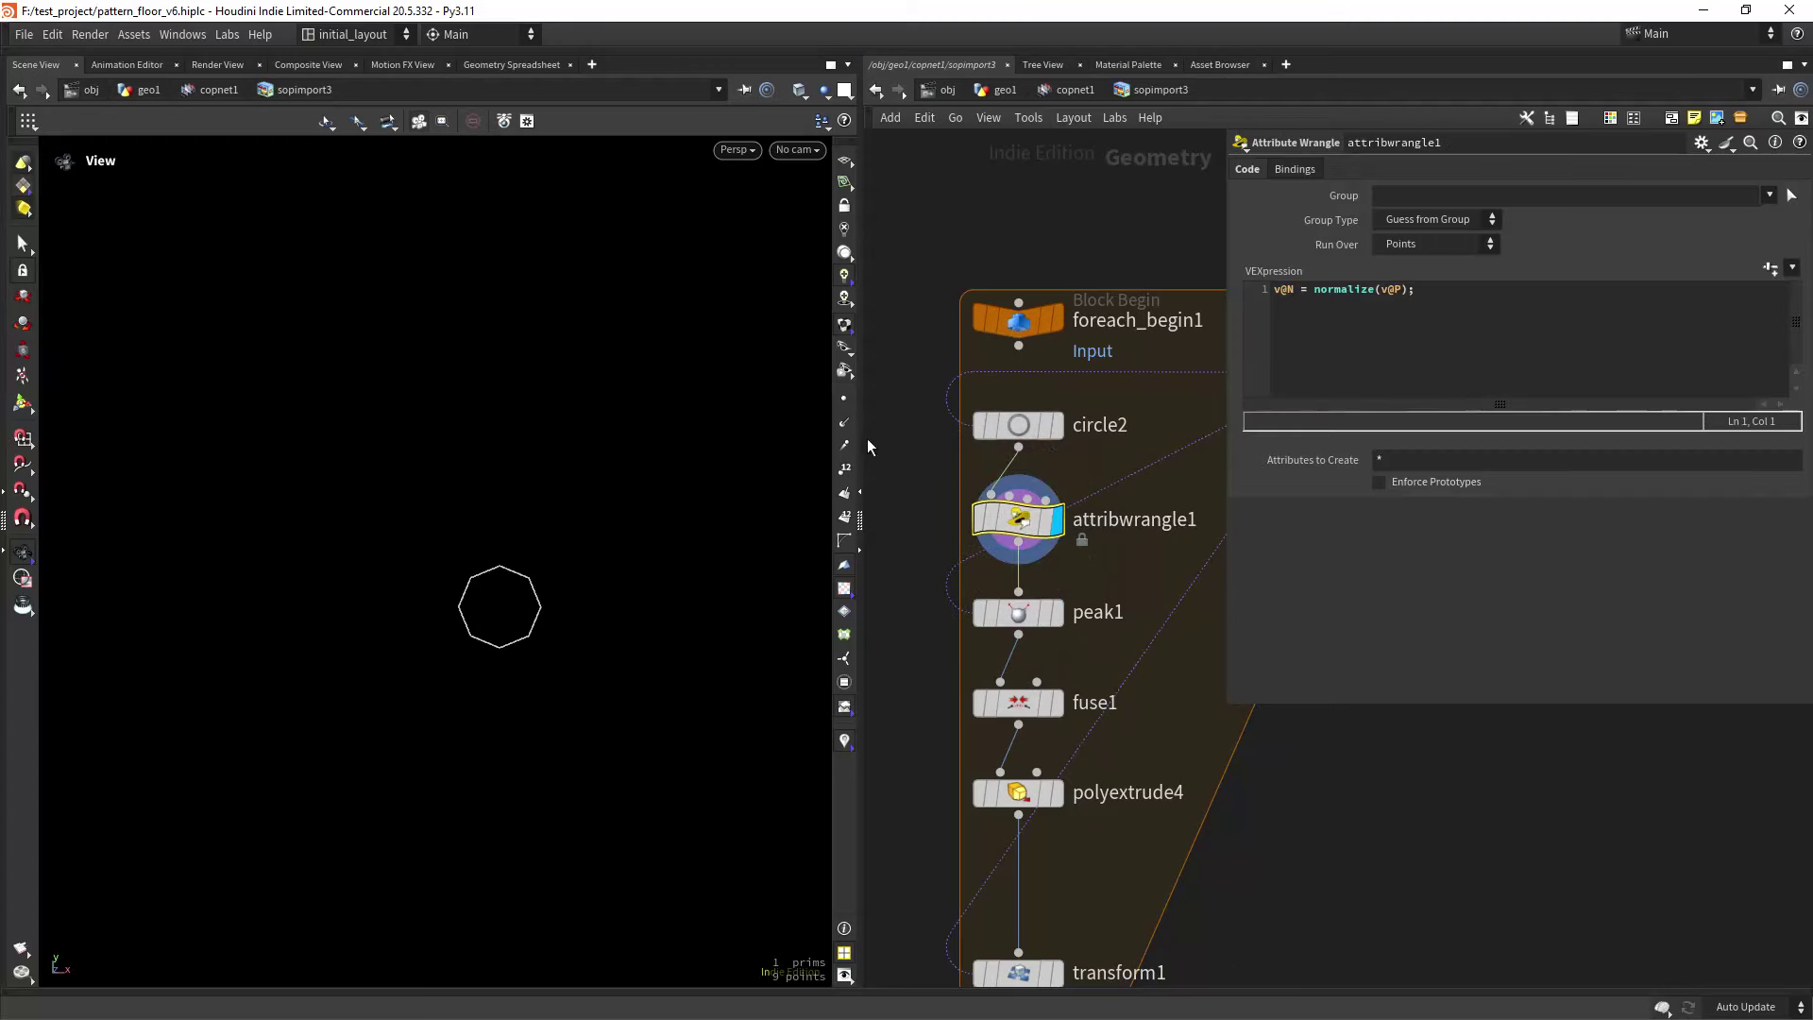
left_click(845, 423)
left_click(844, 425)
Display peak1 and examine its iteration-based Distance expression.
left_click(1056, 612)
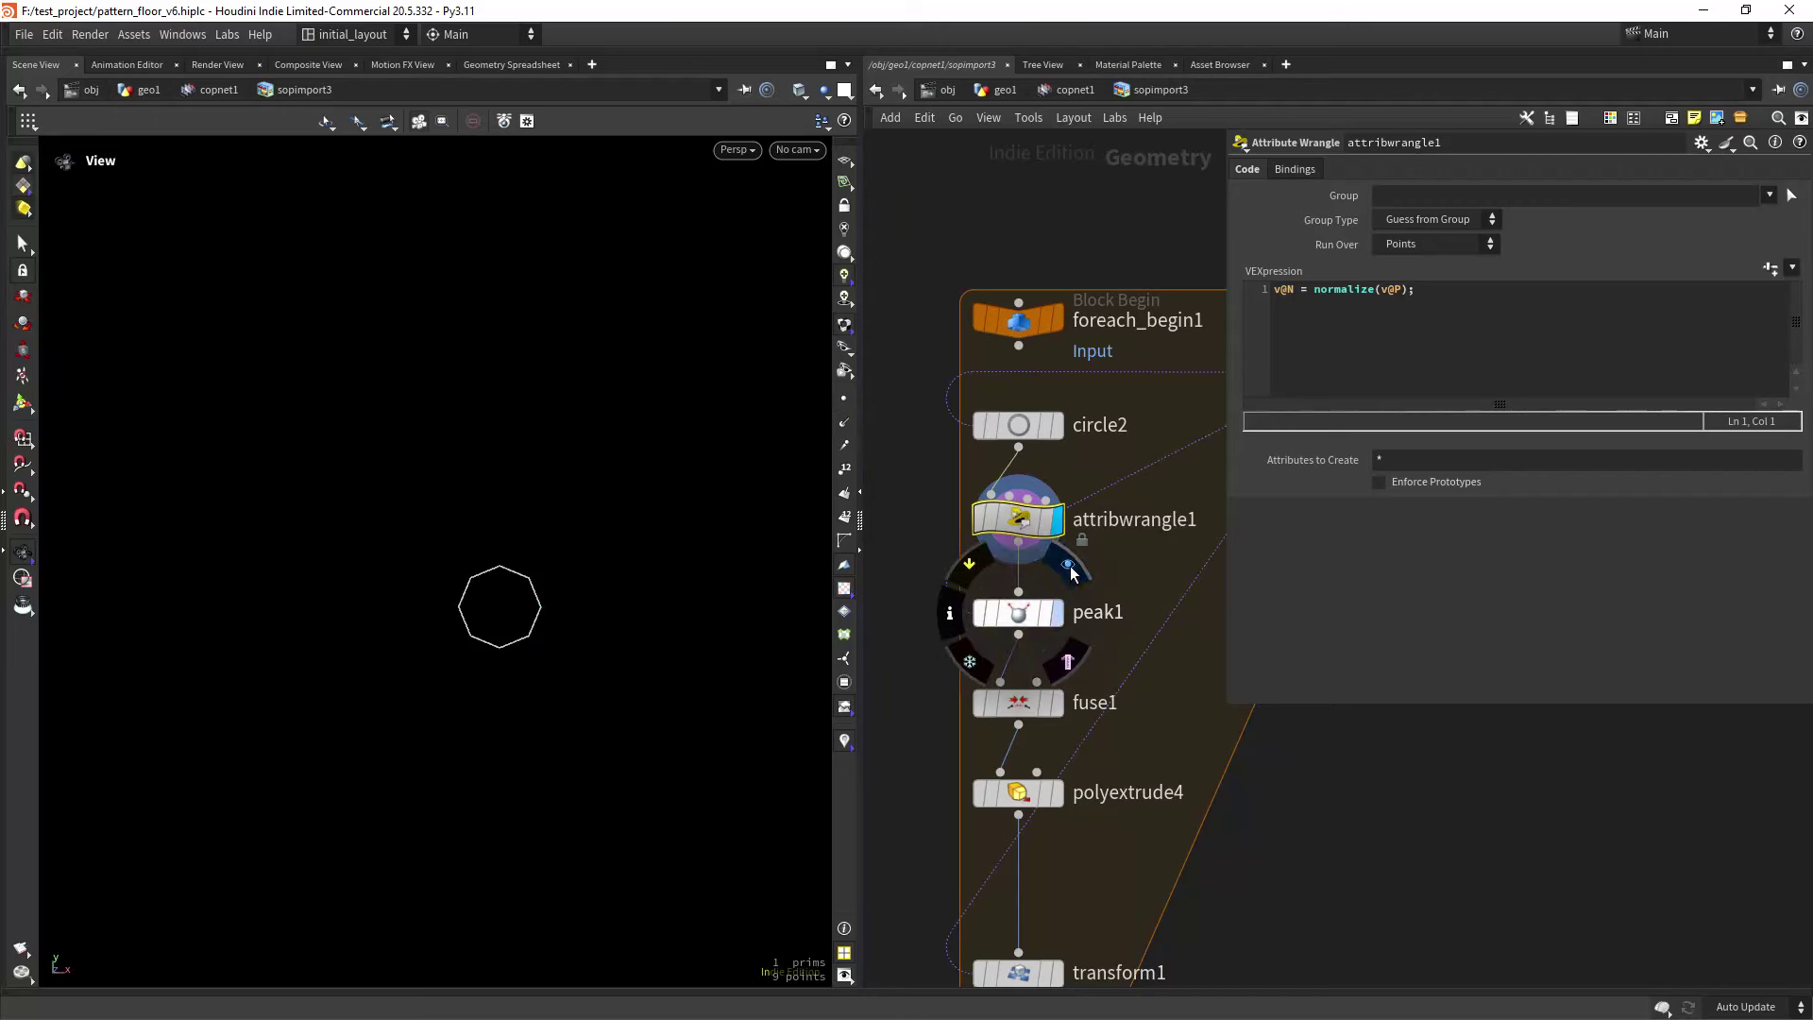
left_click(1023, 611)
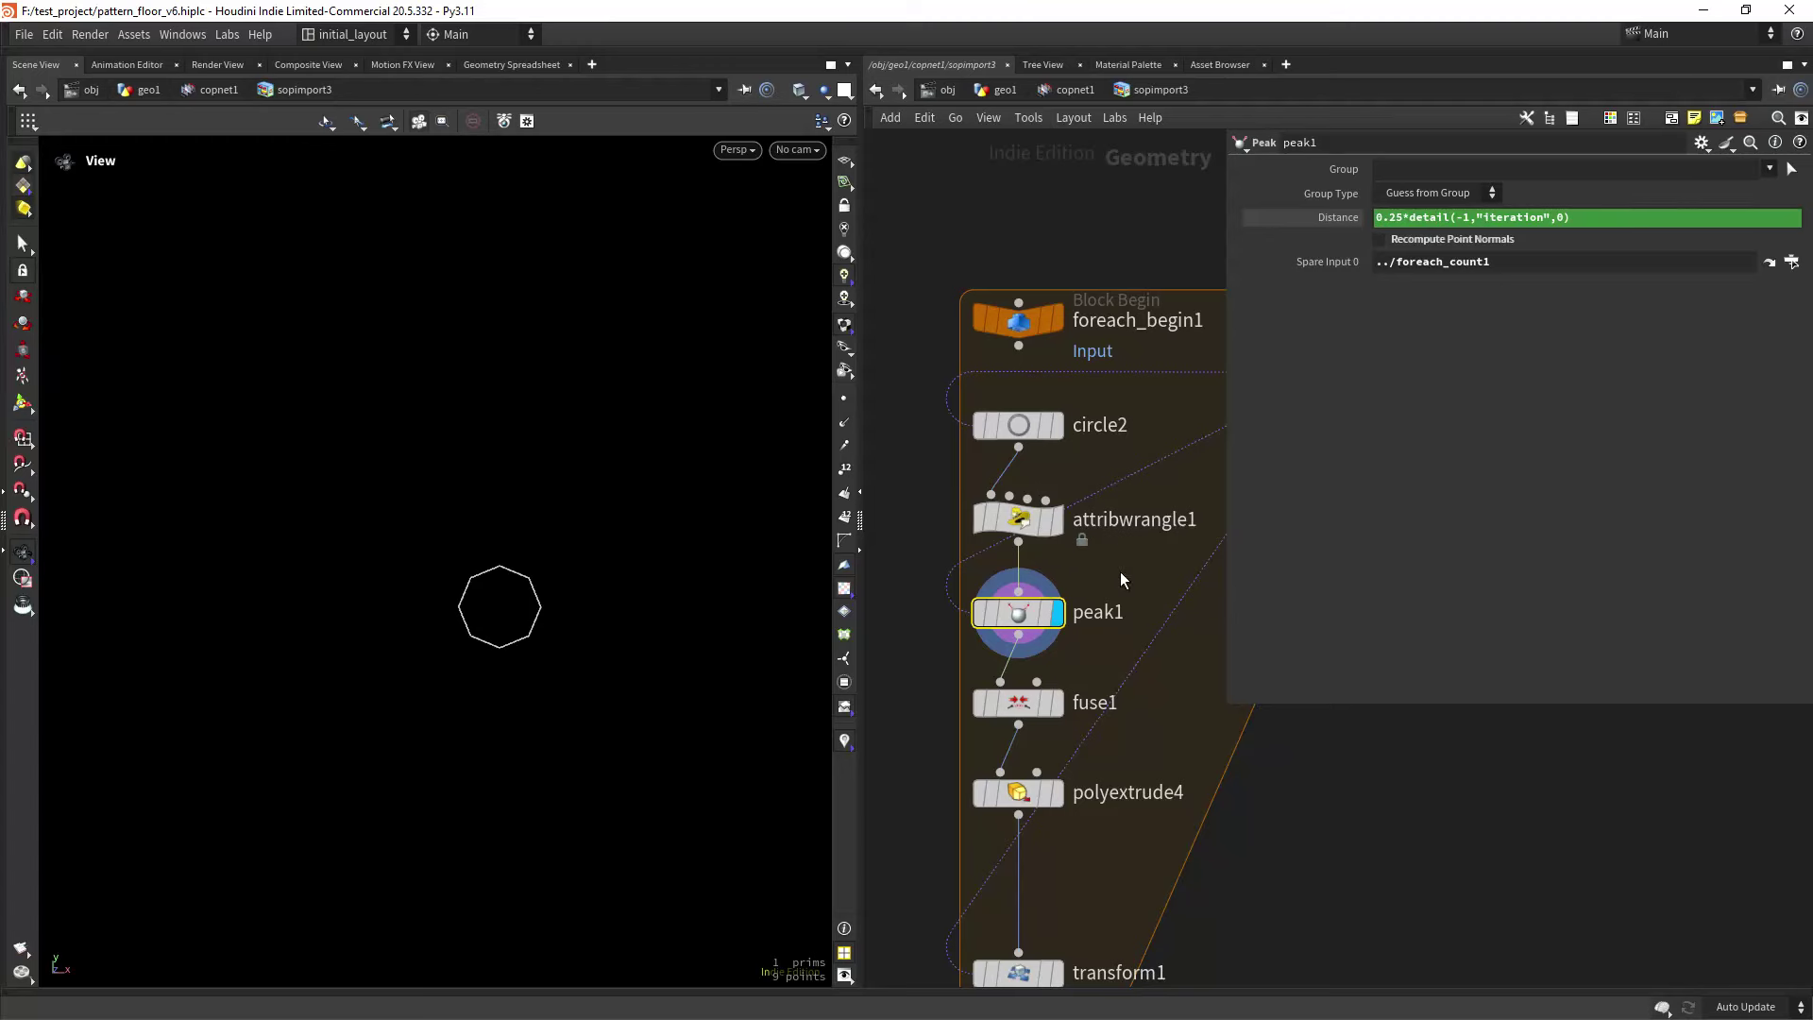
Display polyextrude4's ring of stones and examine its extrusion settings.
middle_click_drag(1133, 643, 1088, 578)
middle_click_drag(1112, 674, 1125, 609)
left_click(1032, 595)
left_click(1052, 592)
middle_click_drag(1095, 689, 1107, 665)
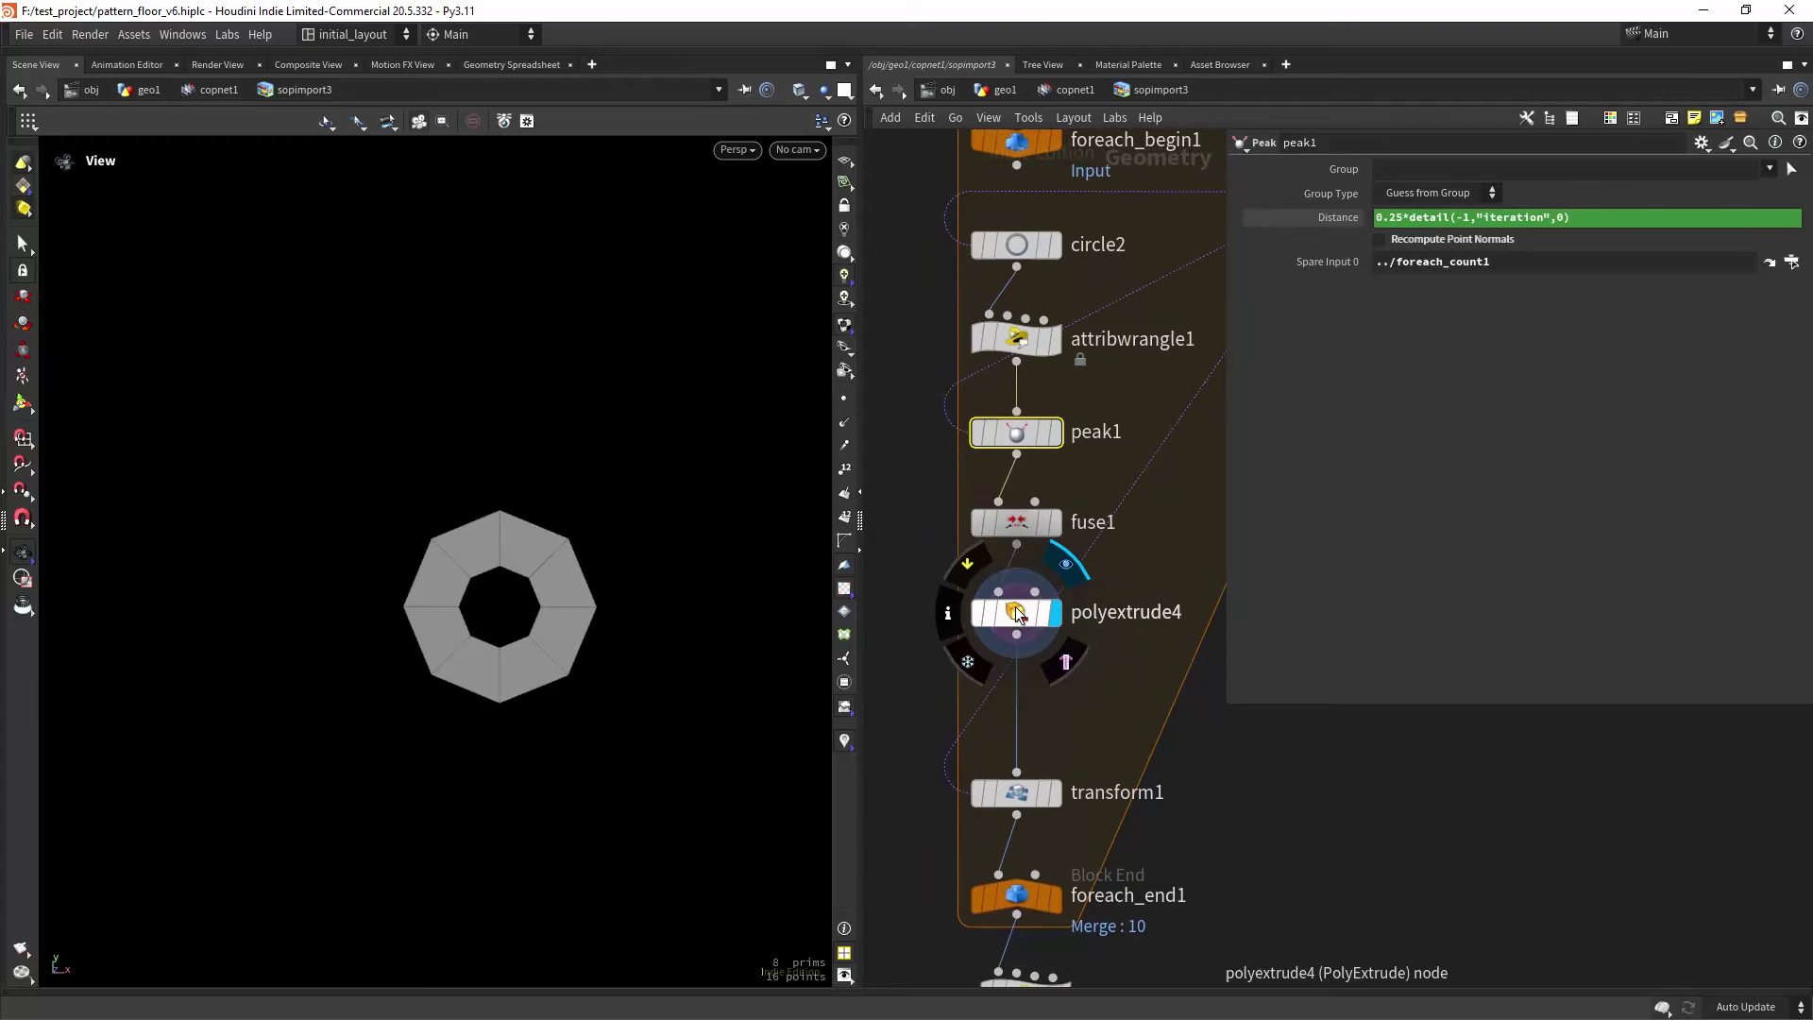
left_click(1018, 615)
Examine transform1's random Z rotation expression and display the rotated stone ring.
scroll(1105, 614, "down", 4)
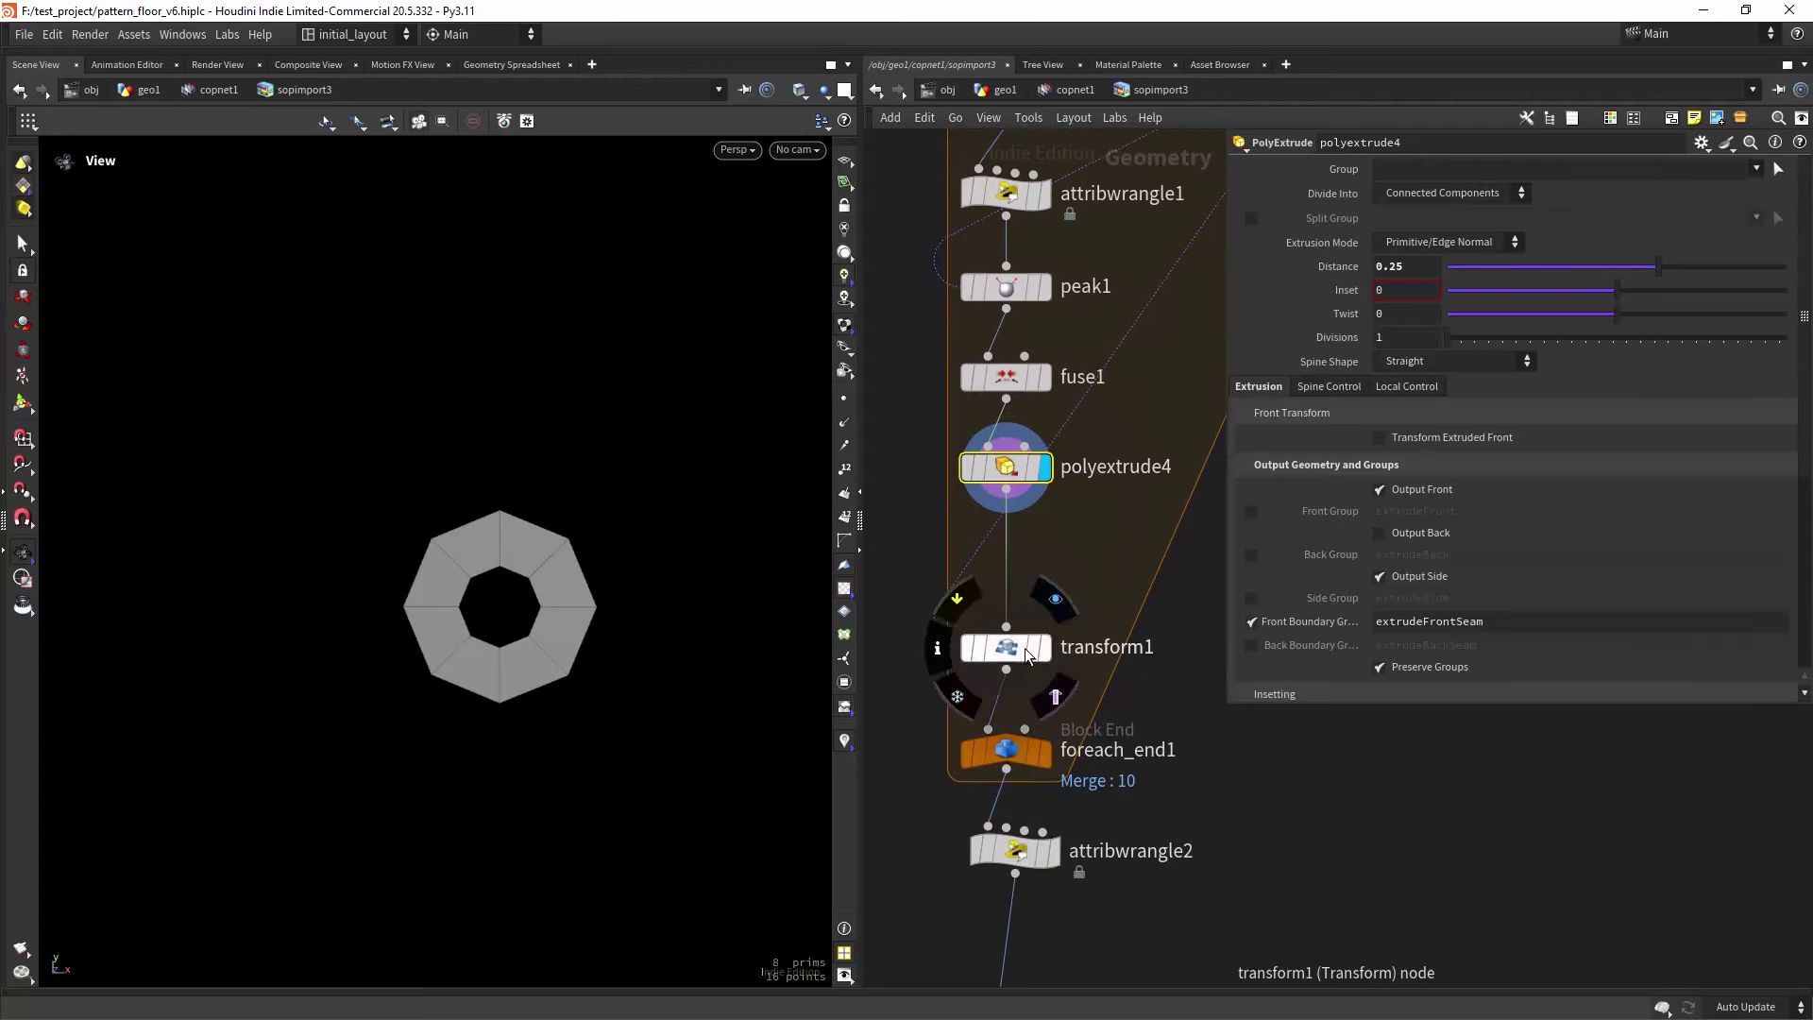
left_click(1010, 659)
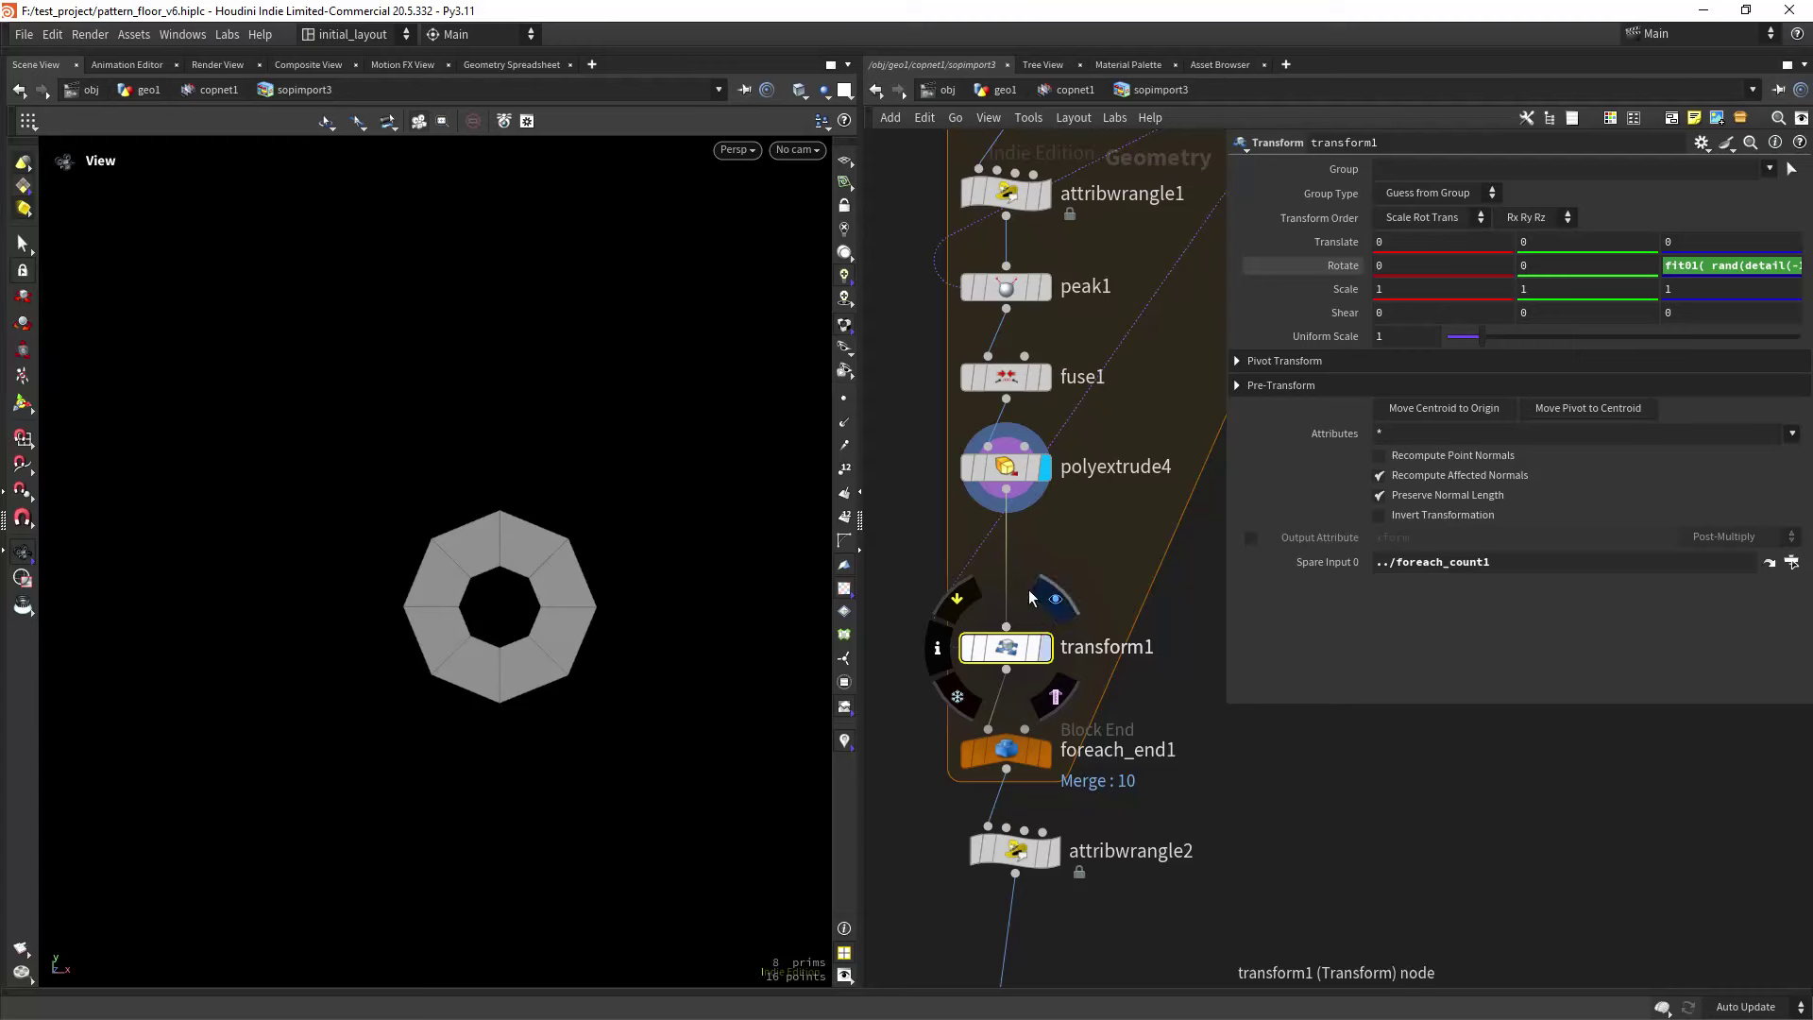
left_click(1046, 608)
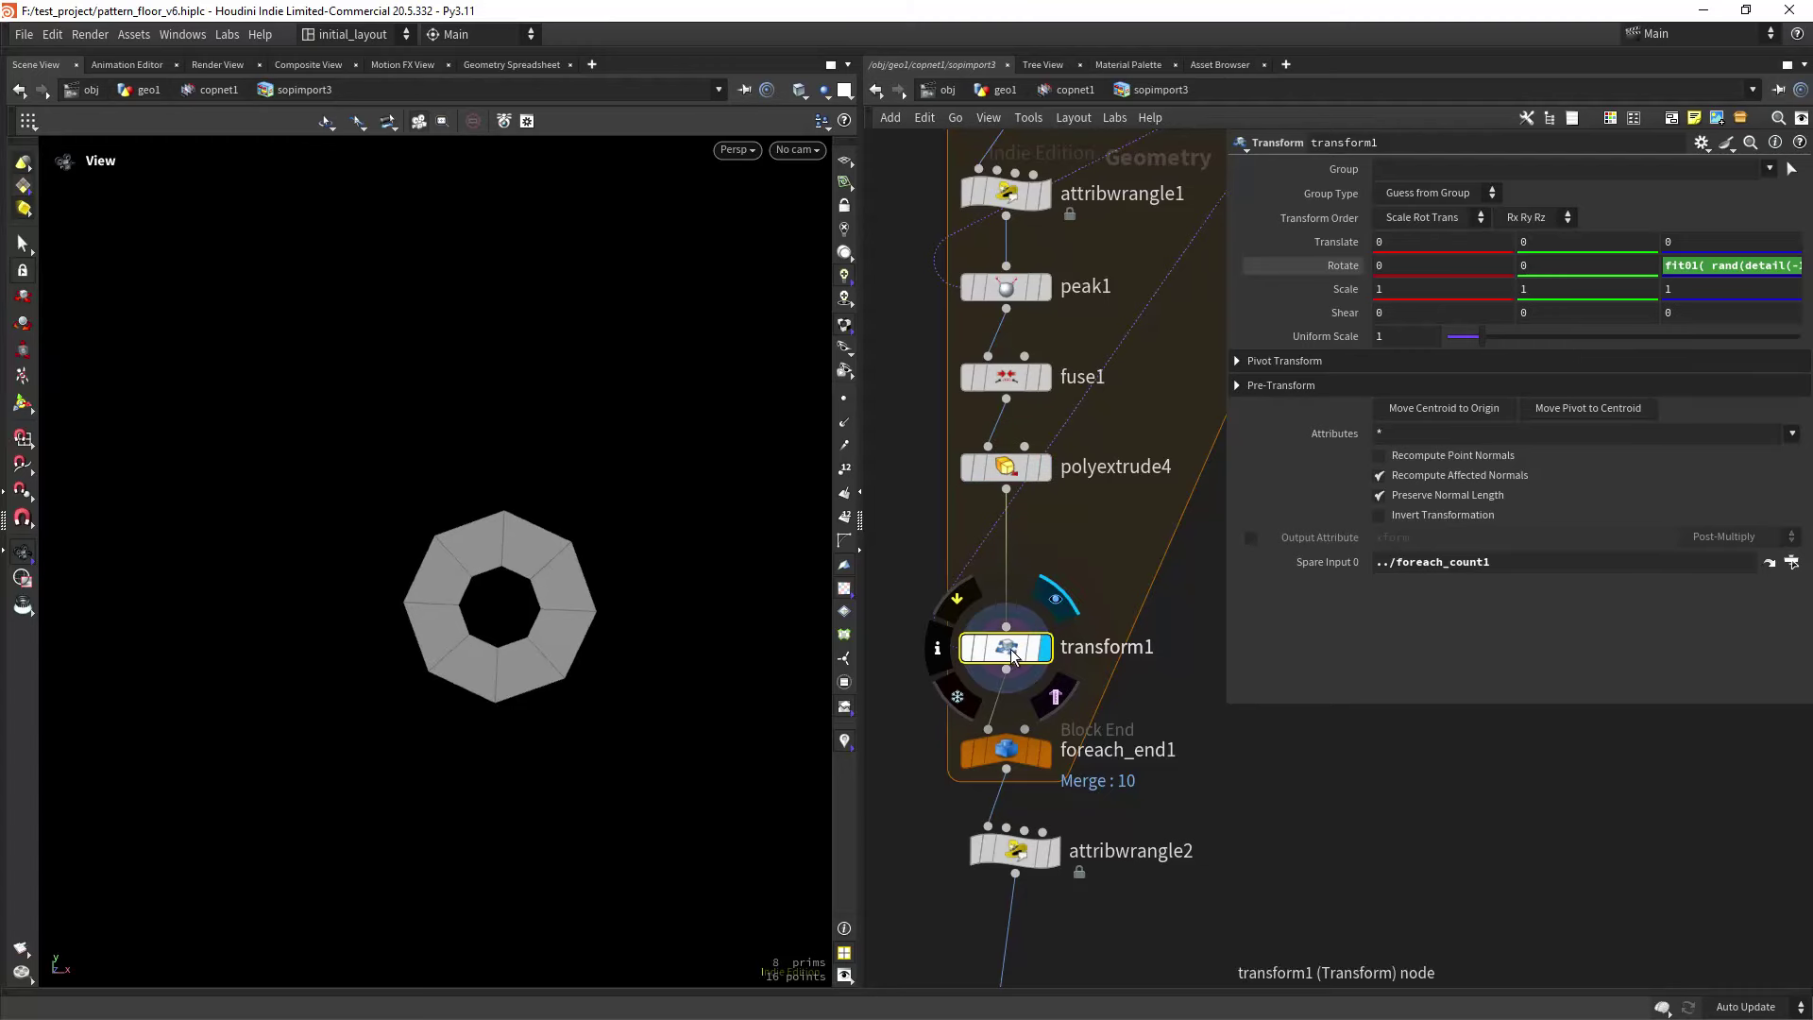
Reveal the full random Z rotation expression of transform1 by widening the parameter pane, and restore its width.
left_click_drag(1225, 317, 937, 320)
left_click(1684, 270)
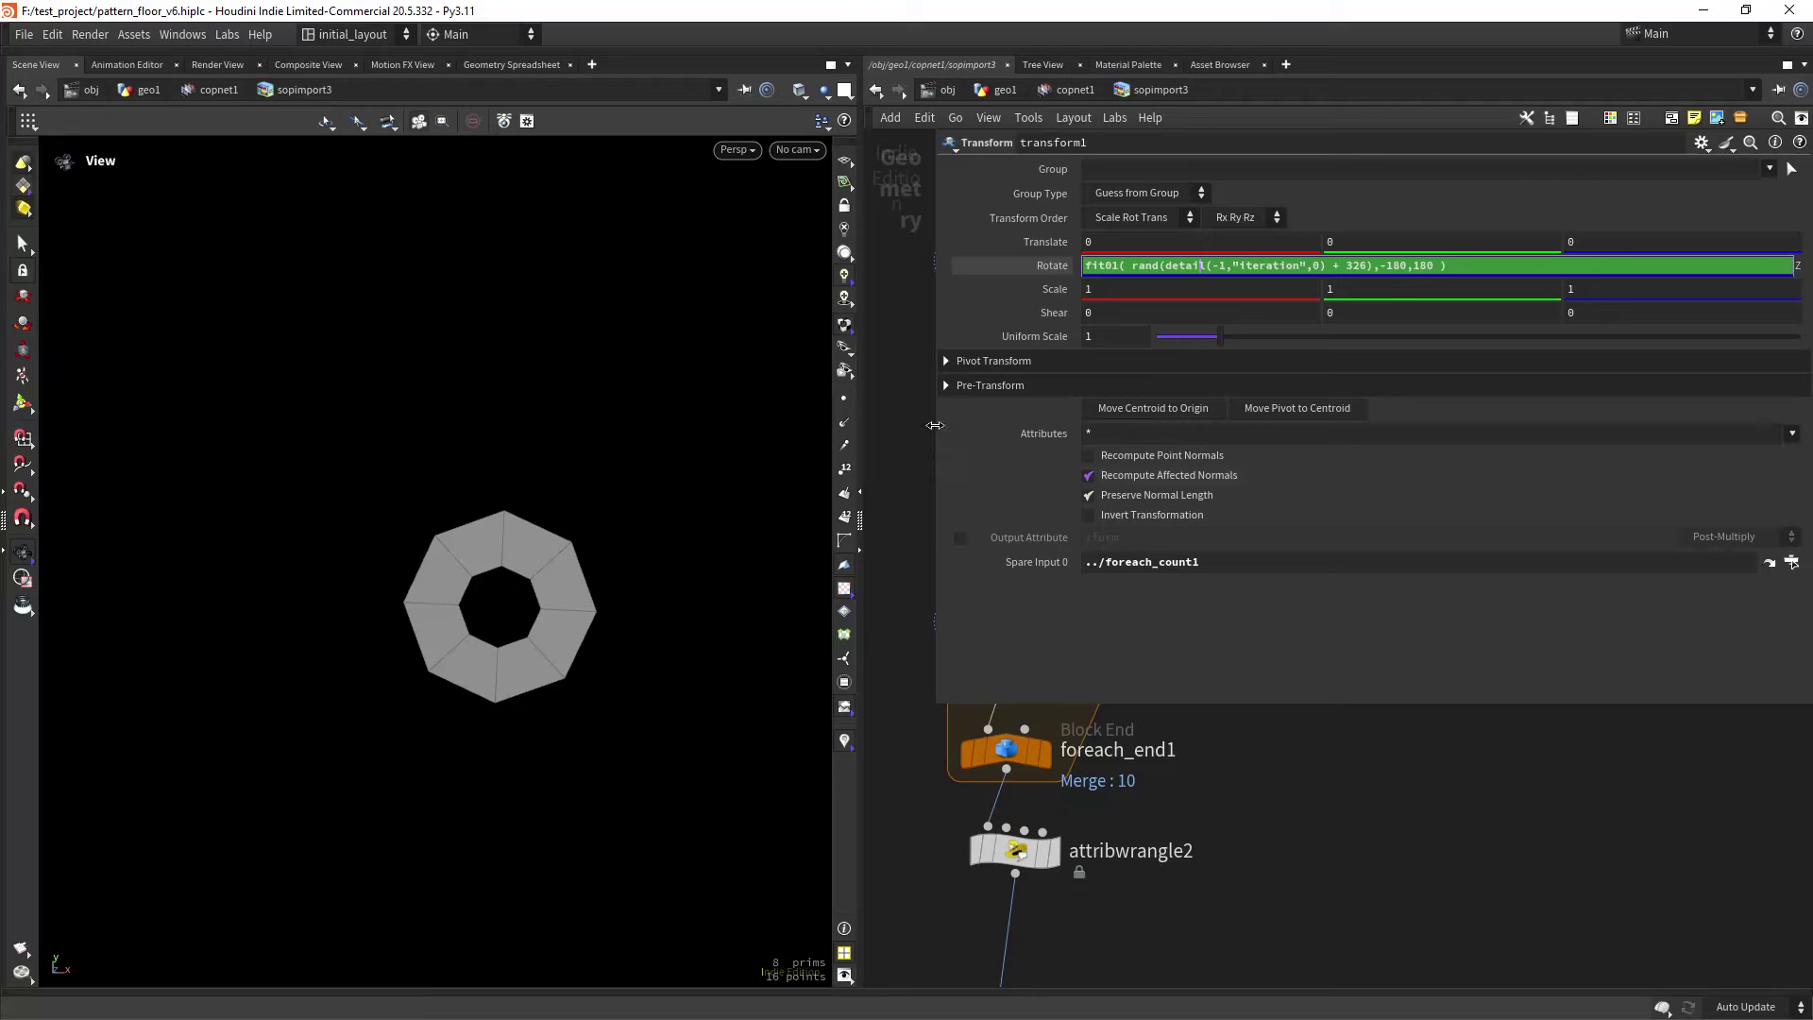
left_click_drag(935, 425, 1369, 425)
Display foreach_end1's merged rings of stones and examine its iteration and gather settings.
middle_click_drag(1171, 737, 1188, 646)
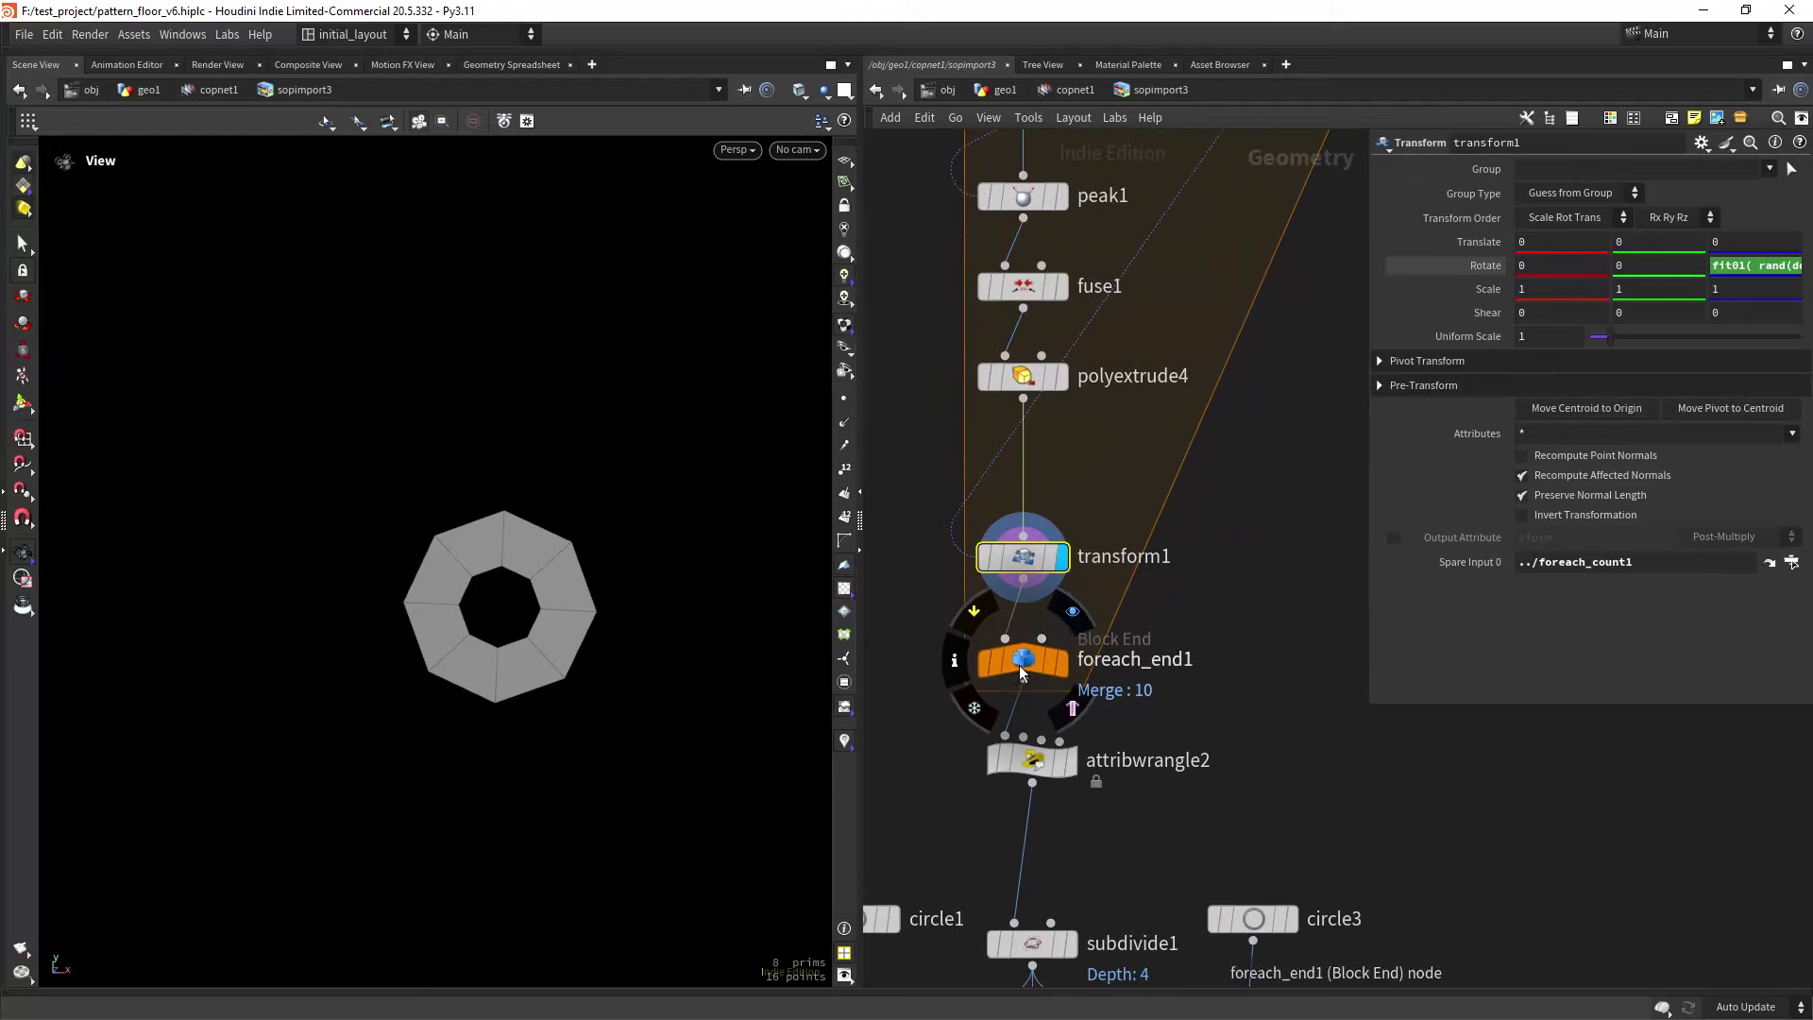
left_click(1063, 661)
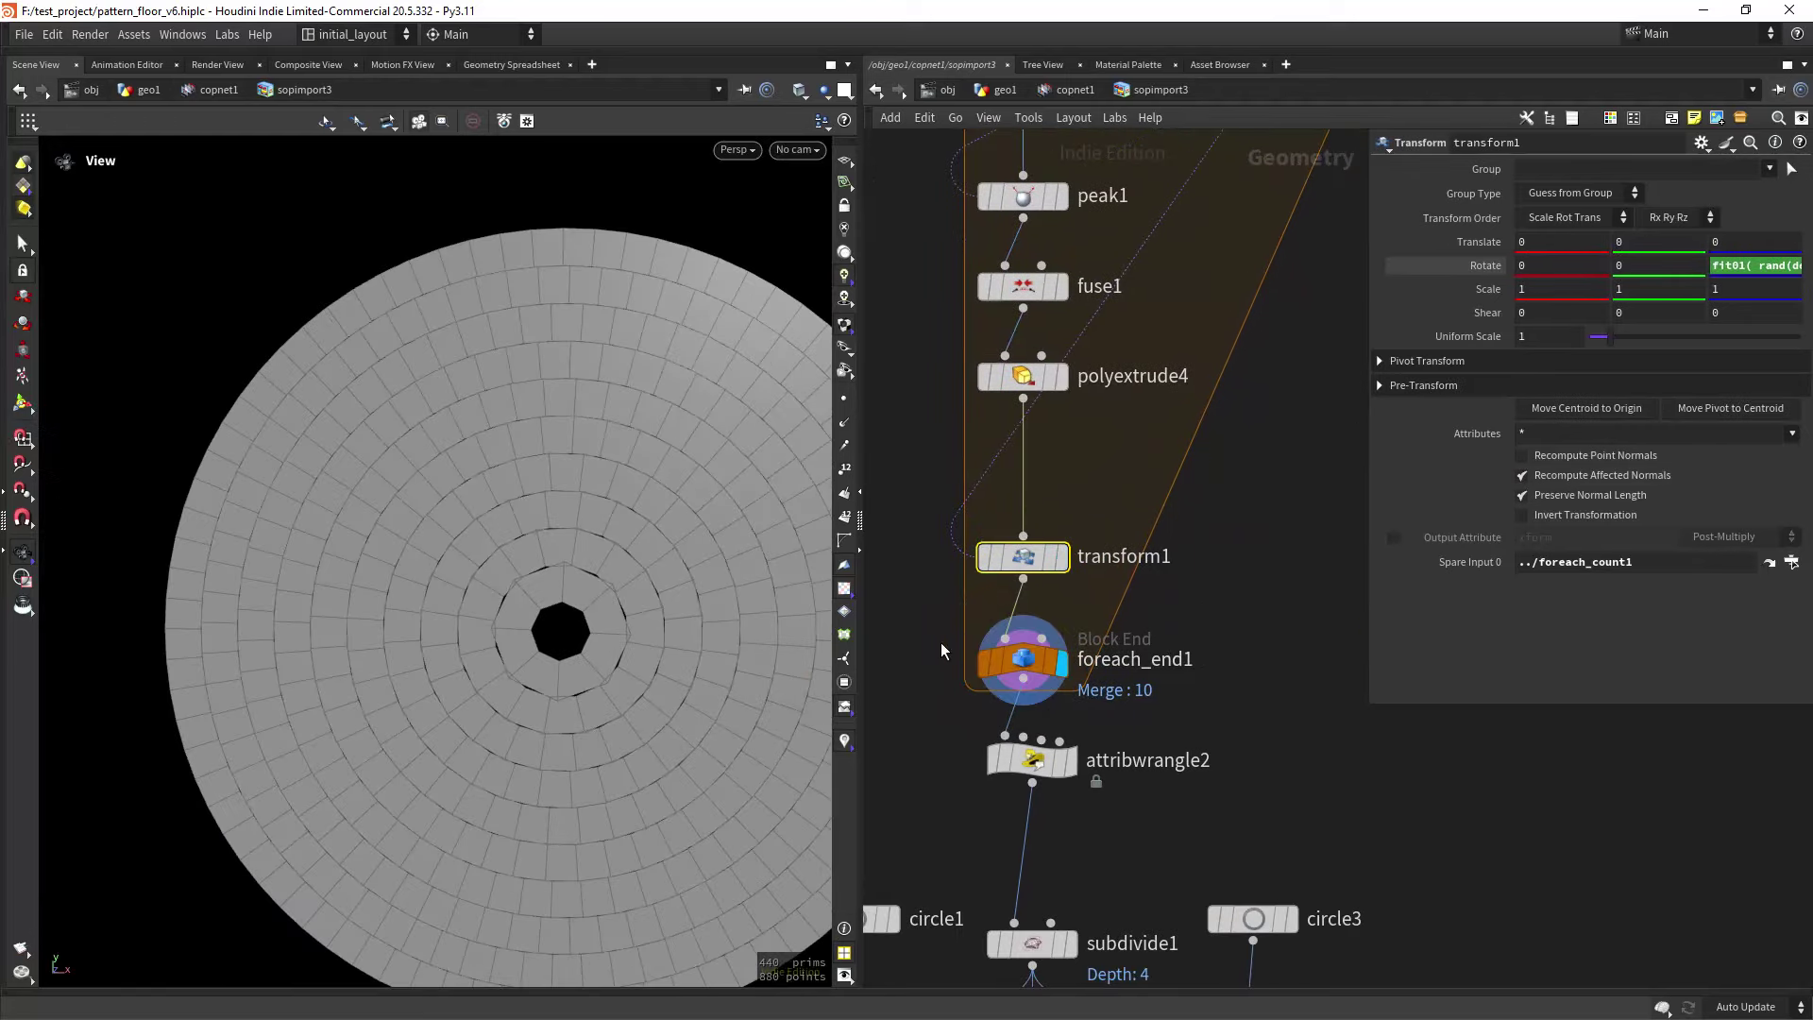
left_click(1023, 661)
scroll(694, 694, "down", 3)
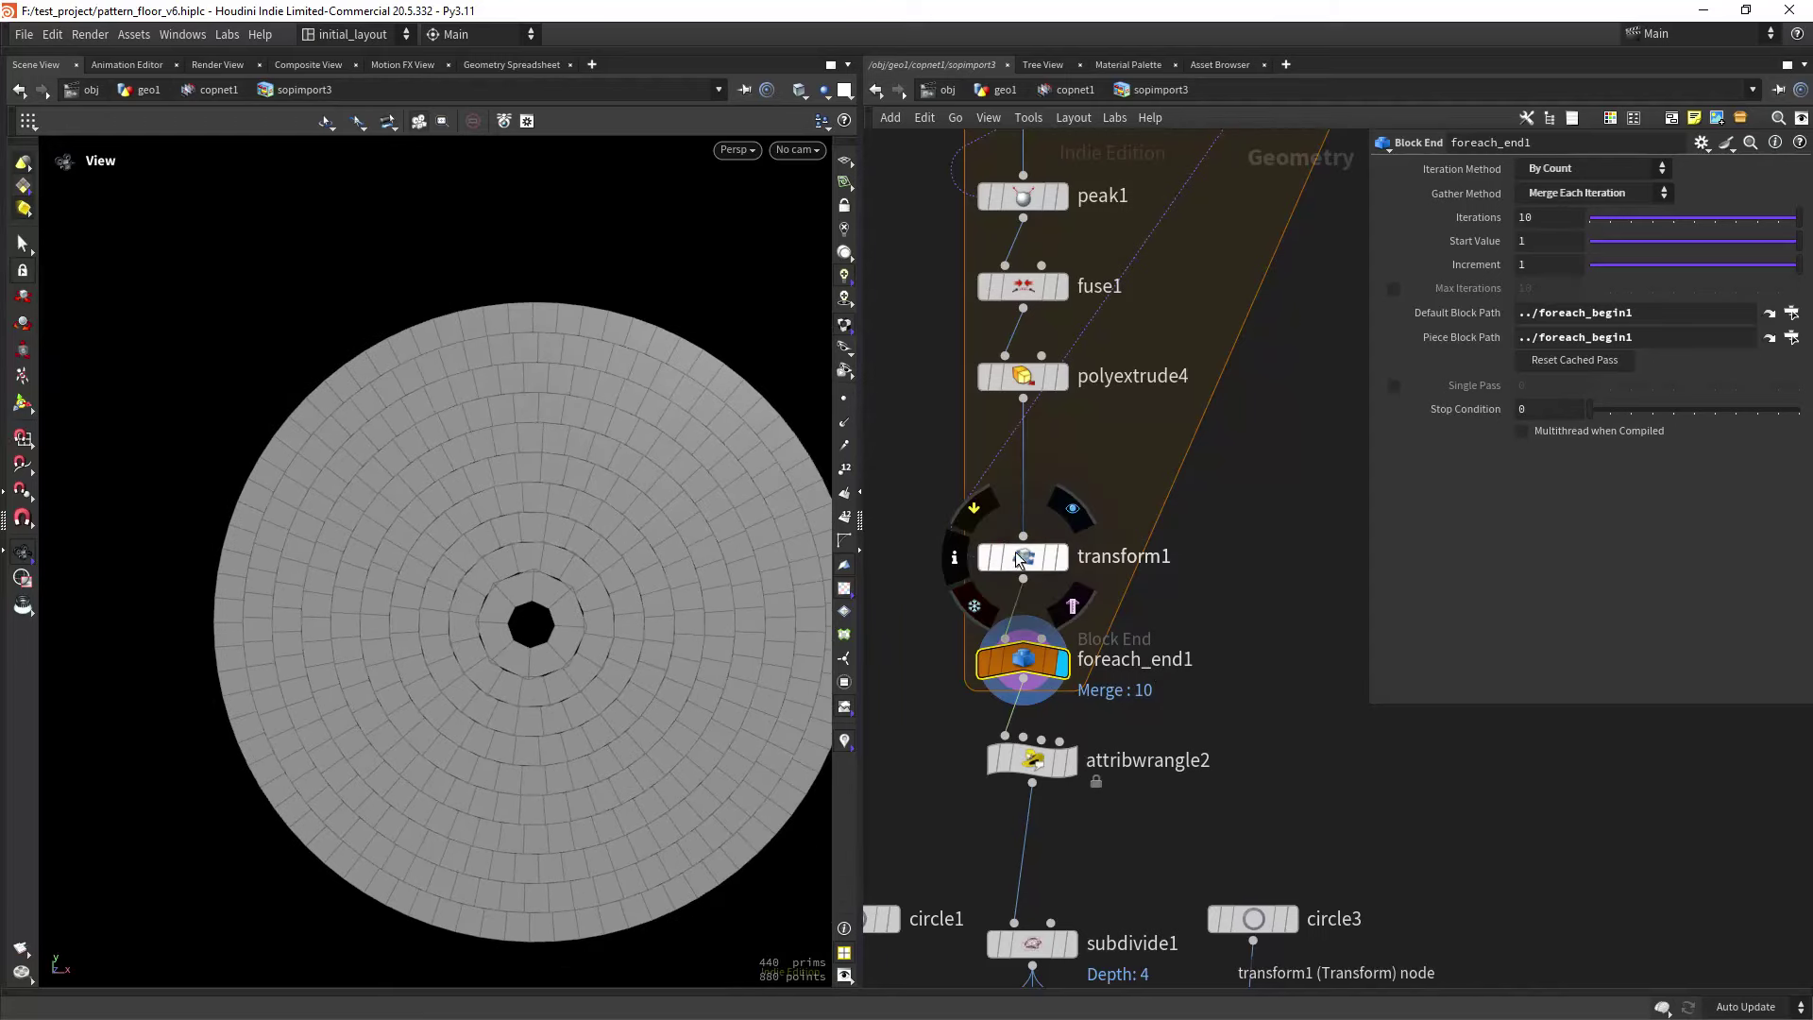
Bypass transform1 and re-enable it to compare the stone rings without and with the random rotation.
left_click(985, 556)
scroll(697, 666, "down", 1)
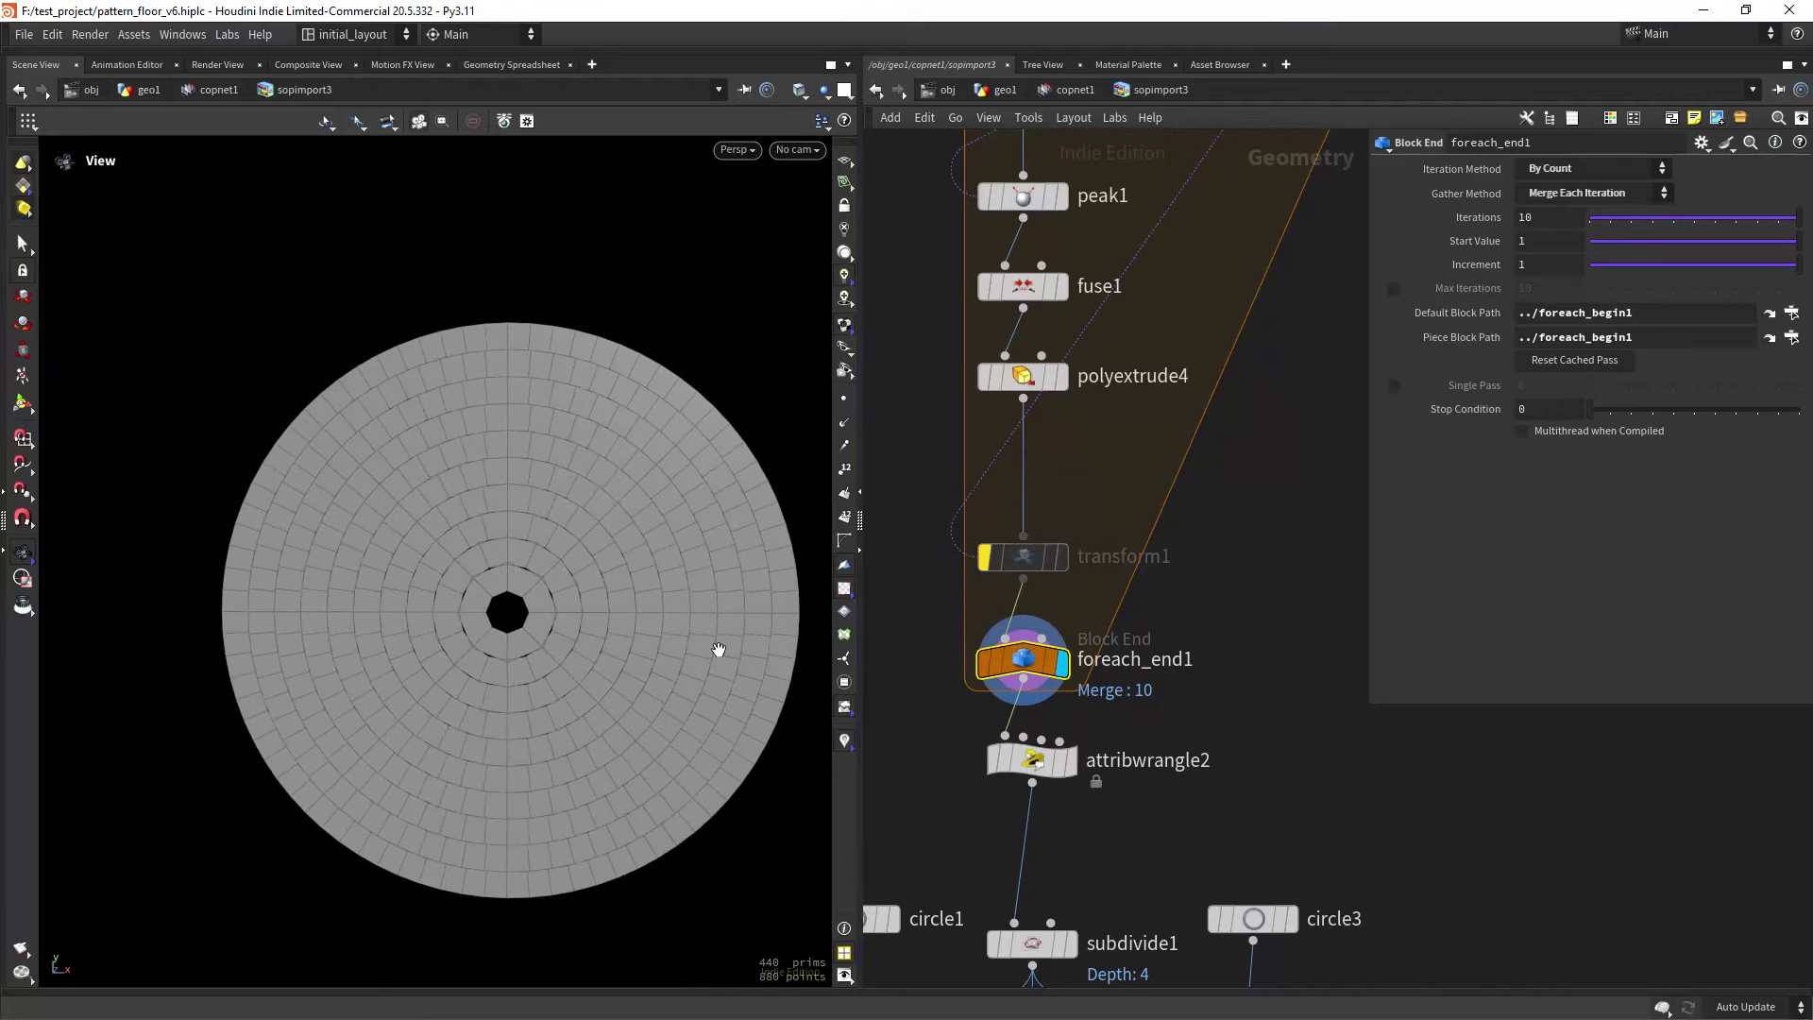
scroll(718, 647, "up", 2)
middle_click_drag(676, 645, 586, 666)
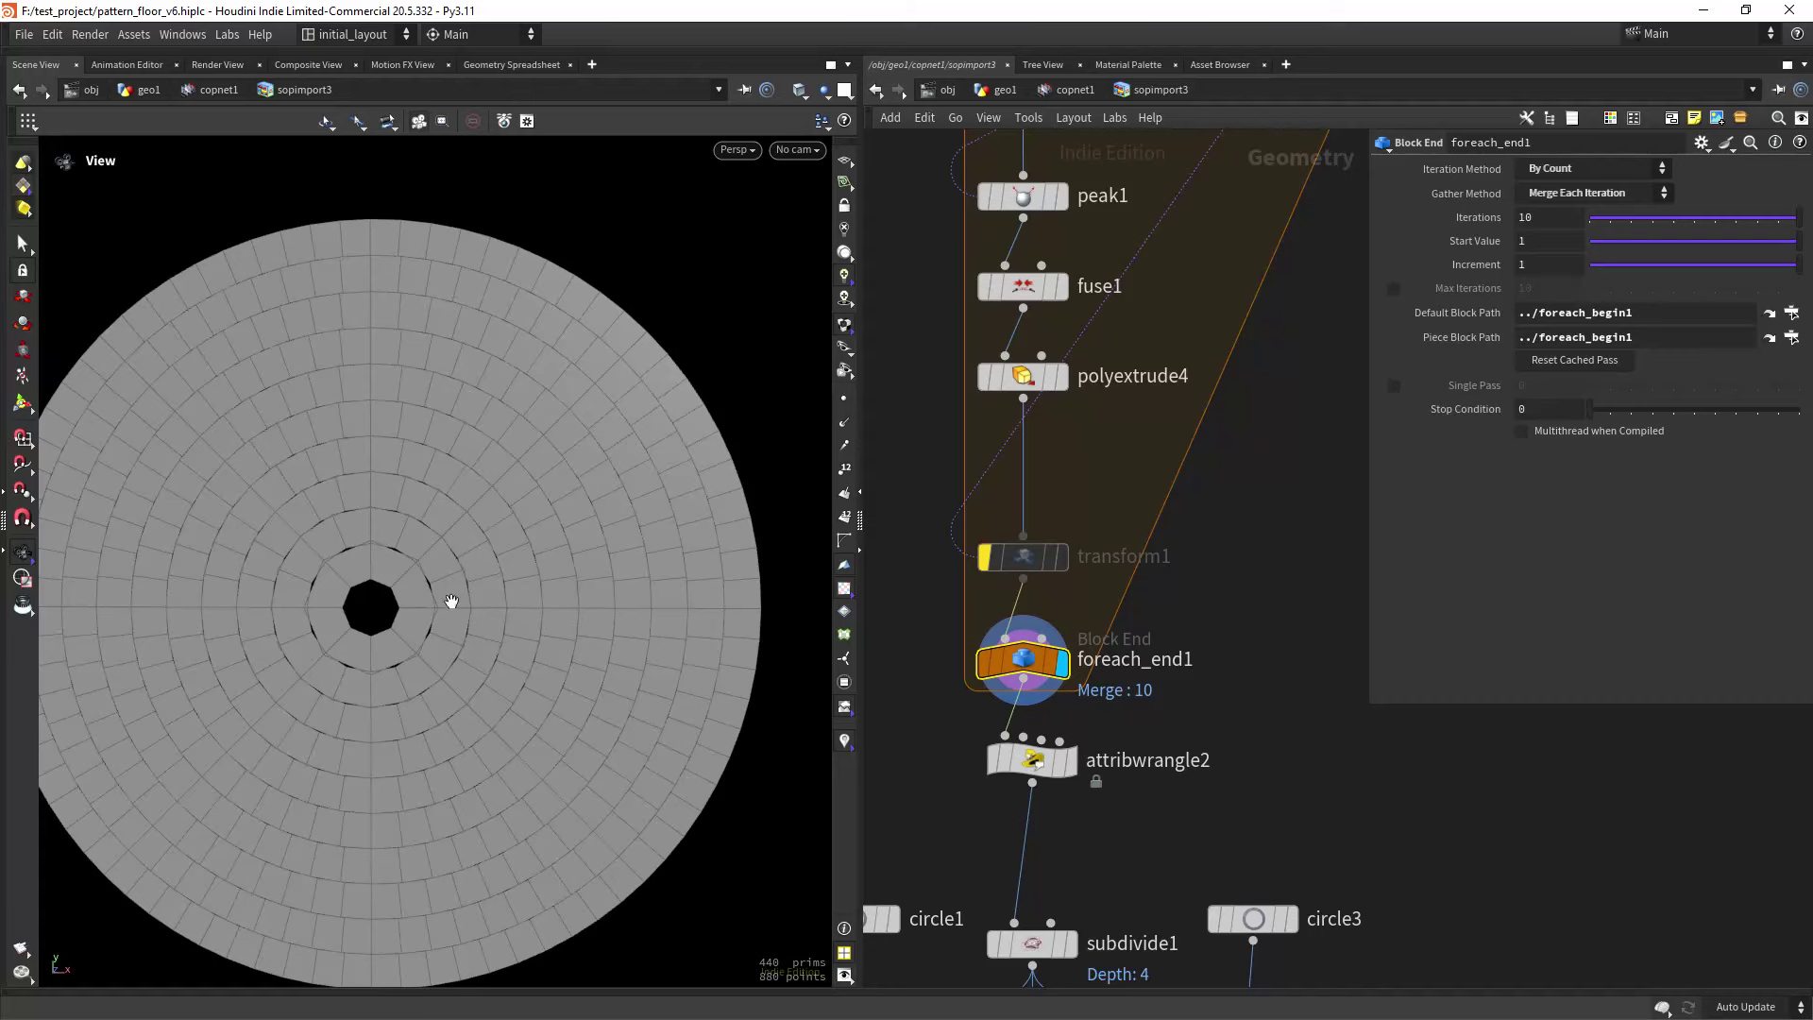
scroll(700, 667, "down", 2)
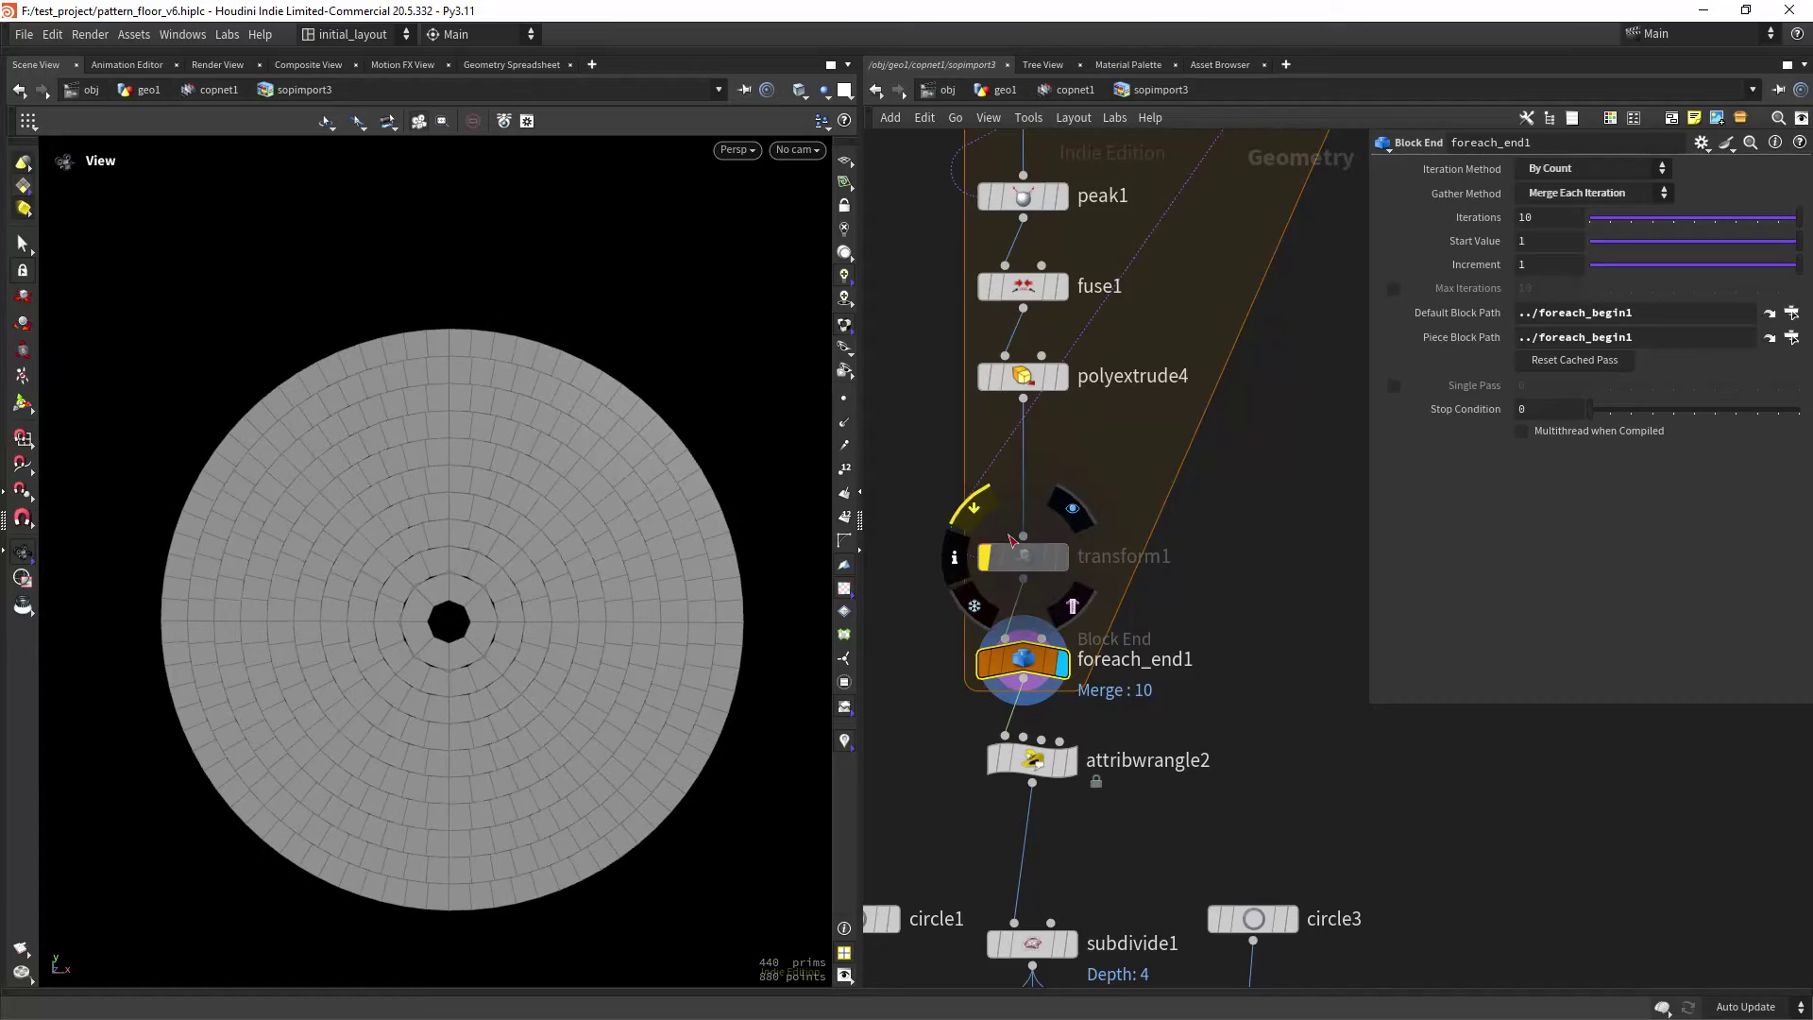
left_click(985, 556)
scroll(566, 663, "up", 2)
scroll(631, 705, "down", 2)
middle_click_drag(614, 632, 575, 692)
mouse_move(575, 693)
left_mouse_down()
mouse_move(649, 679)
mouse_move(575, 664)
left_mouse_up()
scroll(575, 664, "up", 2)
middle_click_drag(624, 664, 607, 680)
scroll(605, 701, "down", 2)
left_click_drag(567, 635, 578, 649)
Display attribwrangle2 after the loop, examine its prim_id code, and inspect the colour-coded stones up close.
right_click_drag(1239, 600, 1252, 565)
middle_click_drag(1252, 565, 1216, 775)
right_click_drag(1136, 584, 1138, 627)
middle_click_drag(1137, 627, 1153, 560)
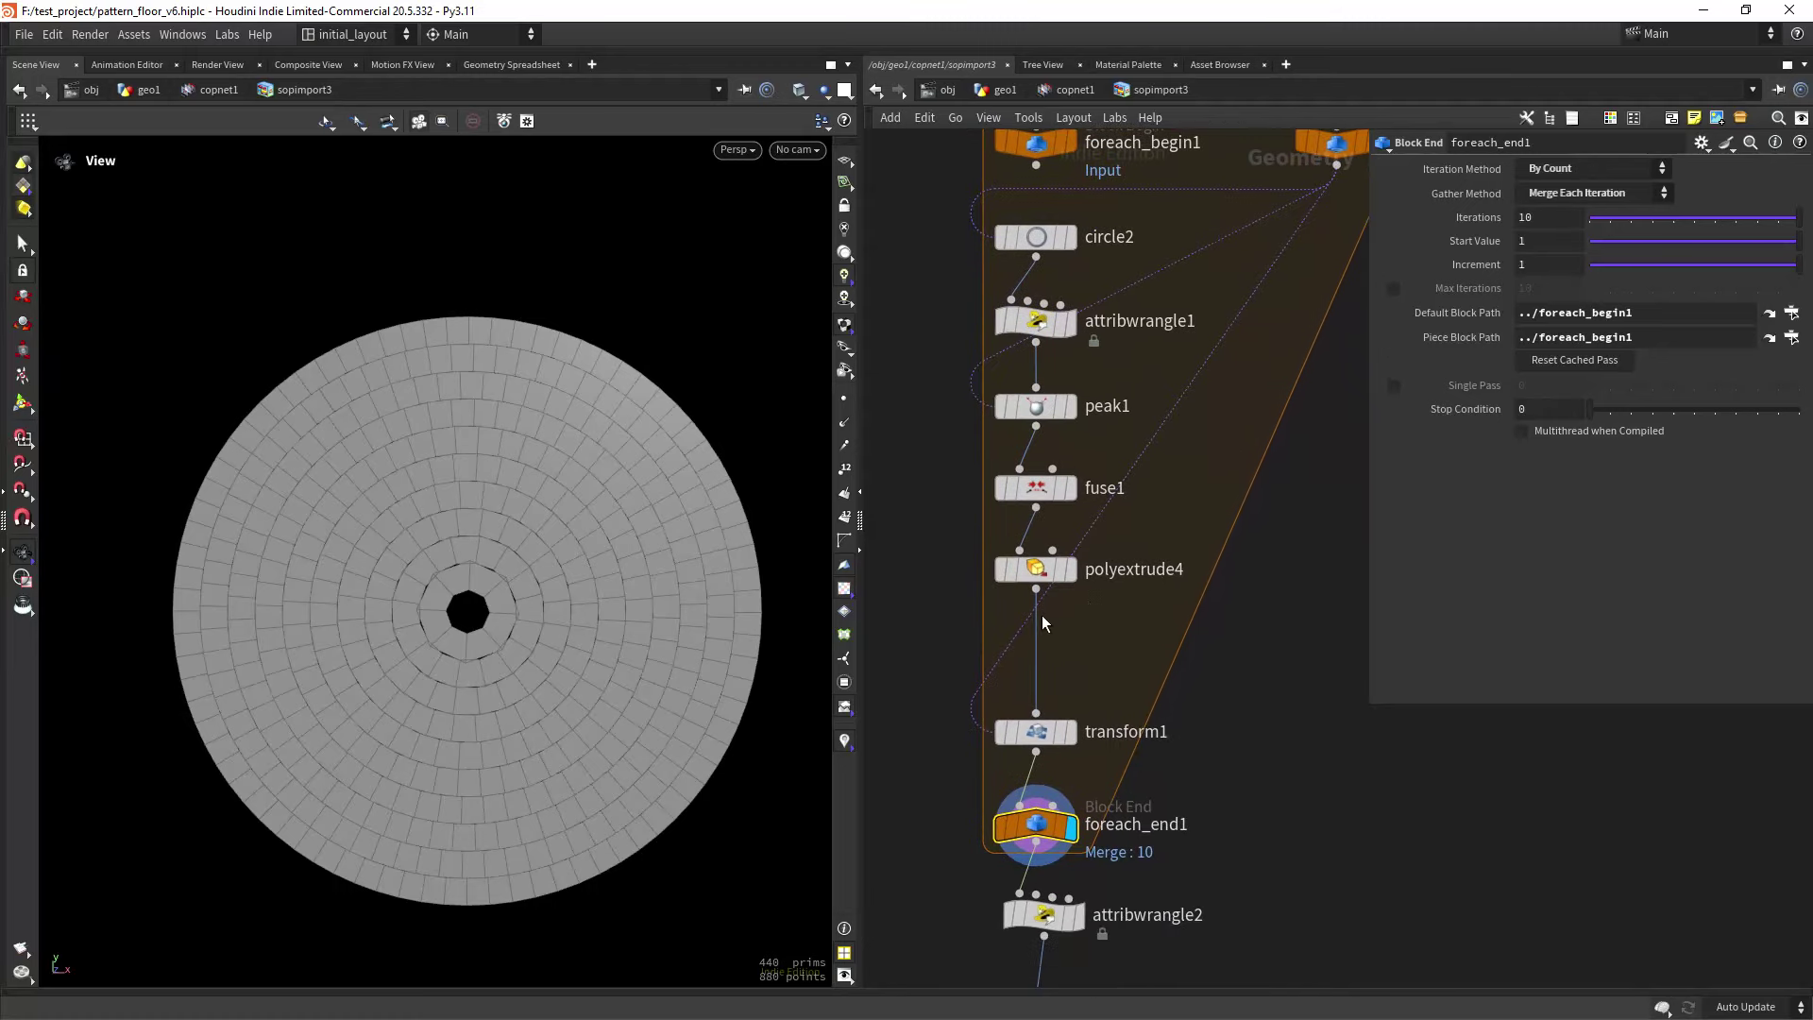
middle_click_drag(1209, 886, 1159, 657)
middle_click_drag(1097, 794, 1077, 614)
scroll(1045, 553, "up", 1)
left_click(1078, 527)
left_click(1051, 538)
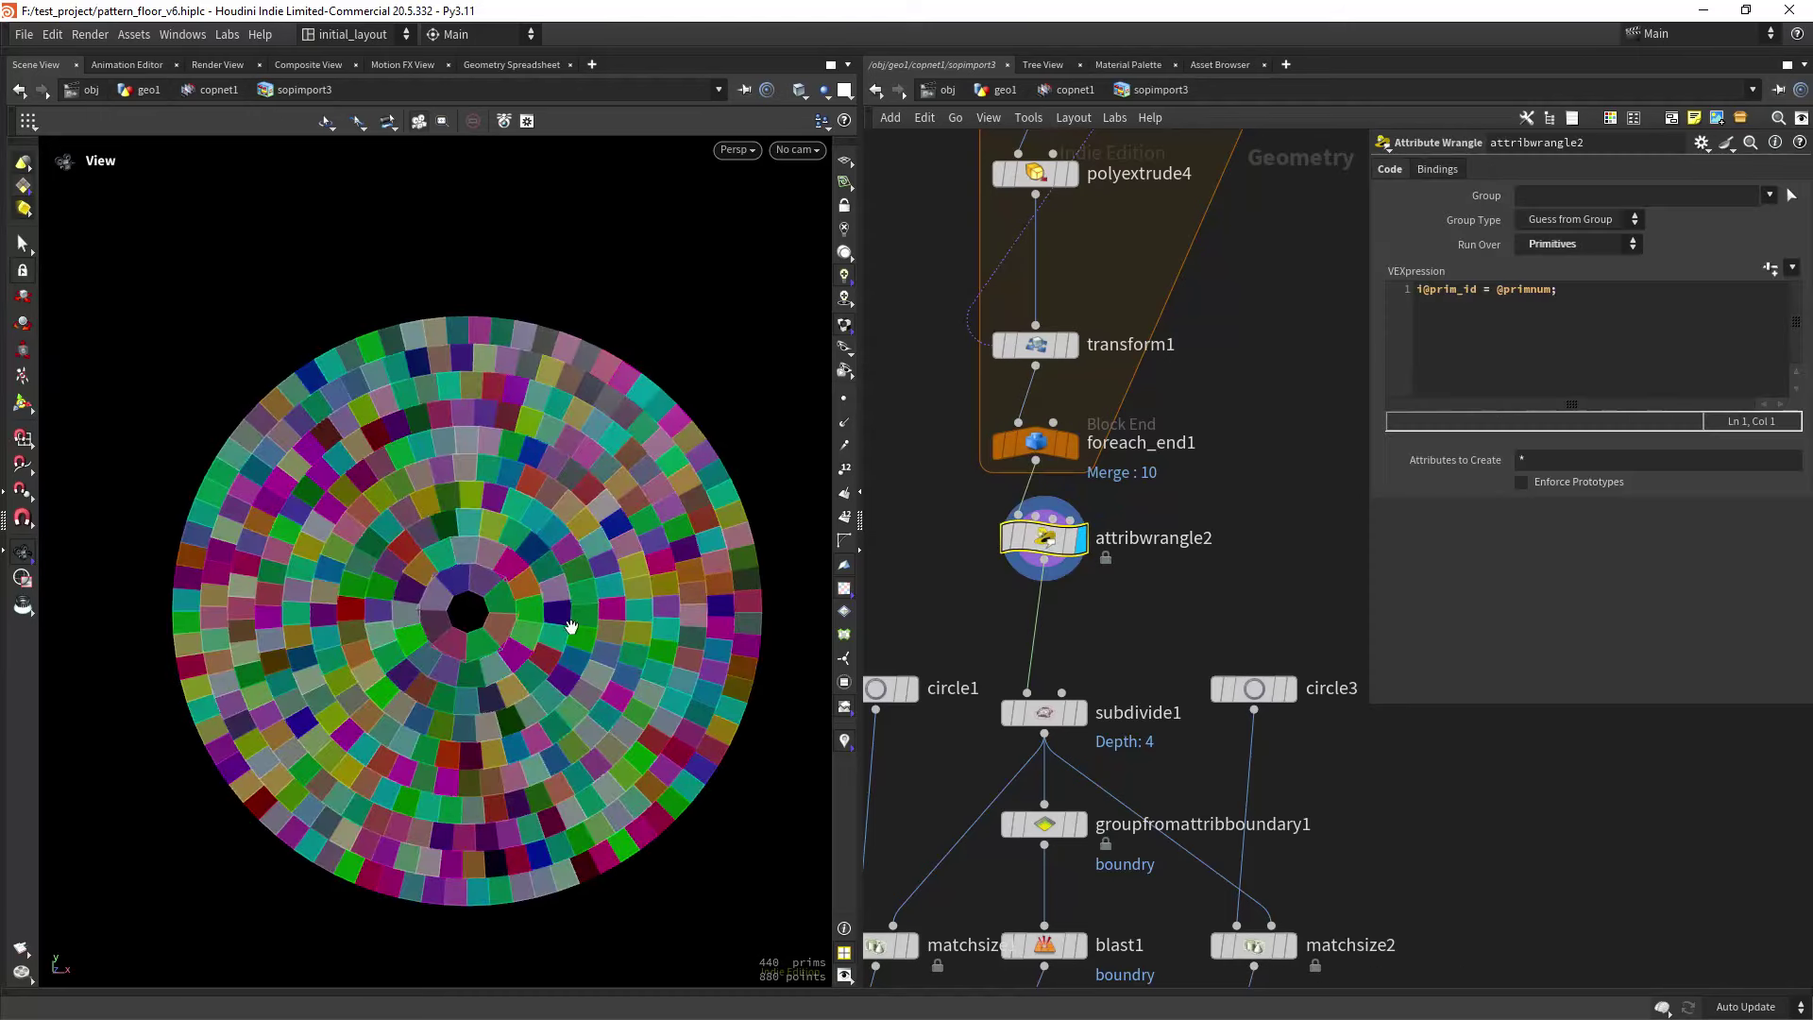
scroll(571, 626, "up", 3)
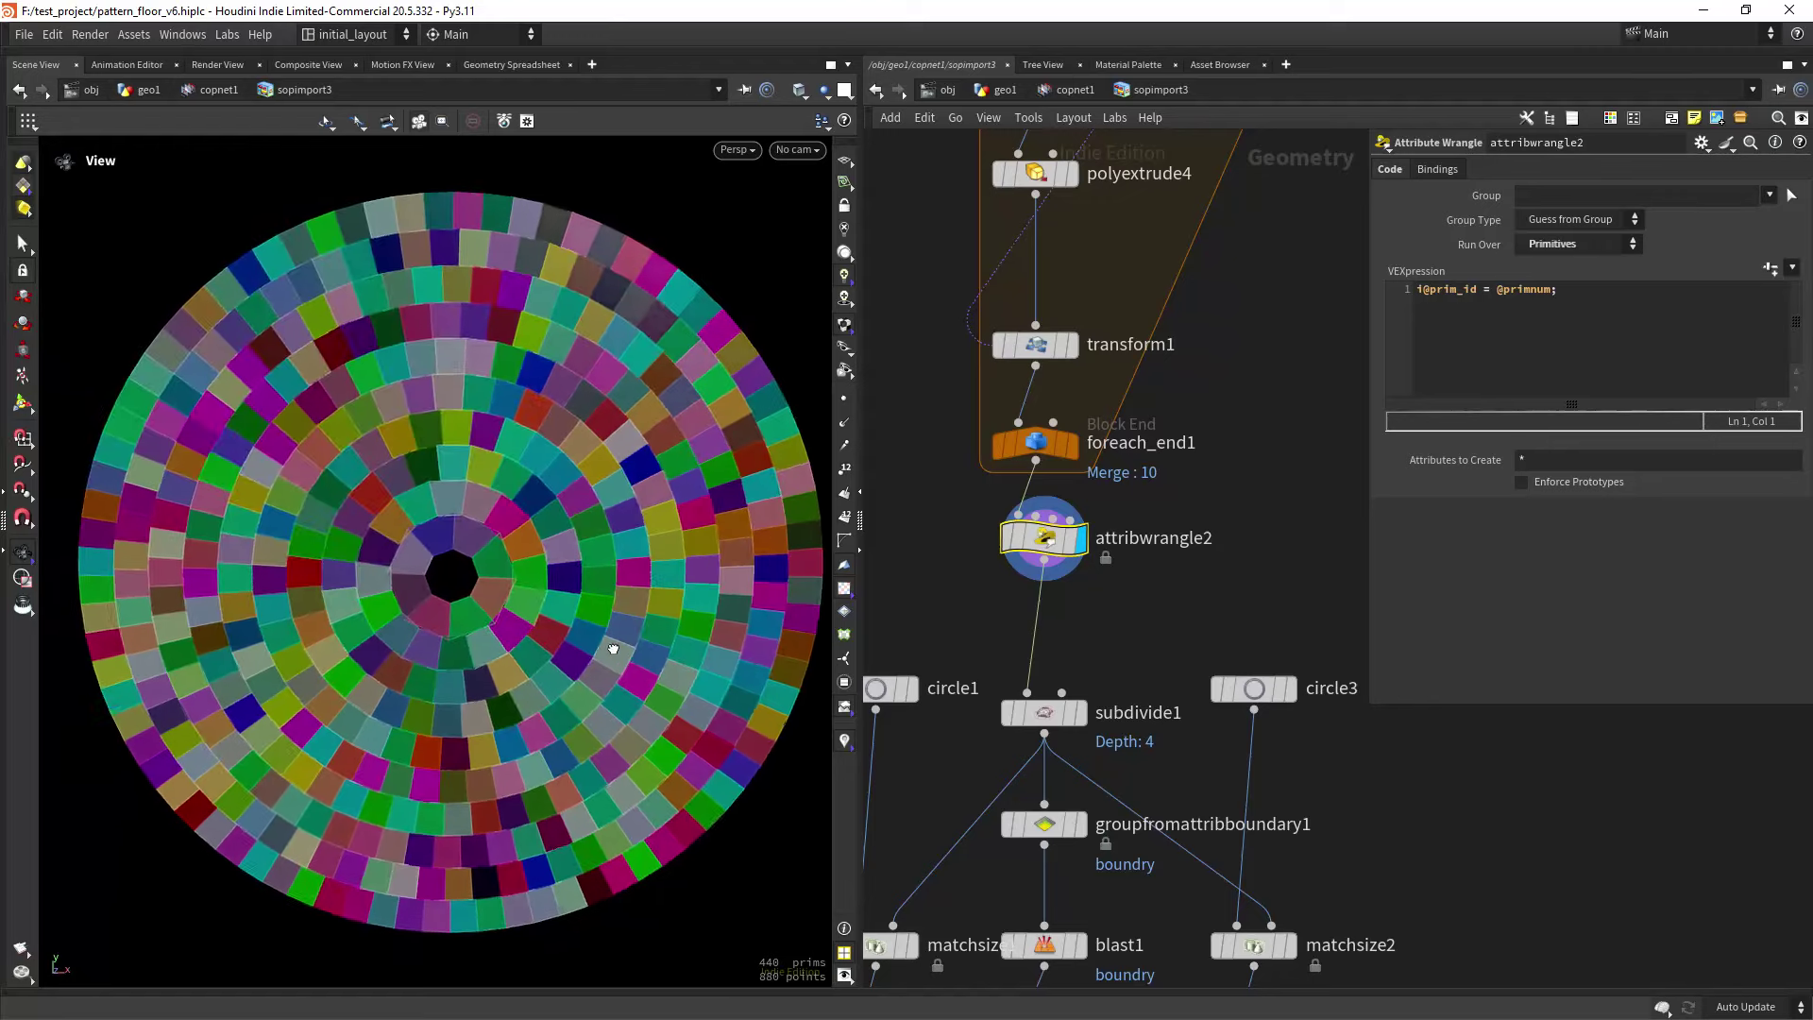
scroll(613, 650, "up", 4)
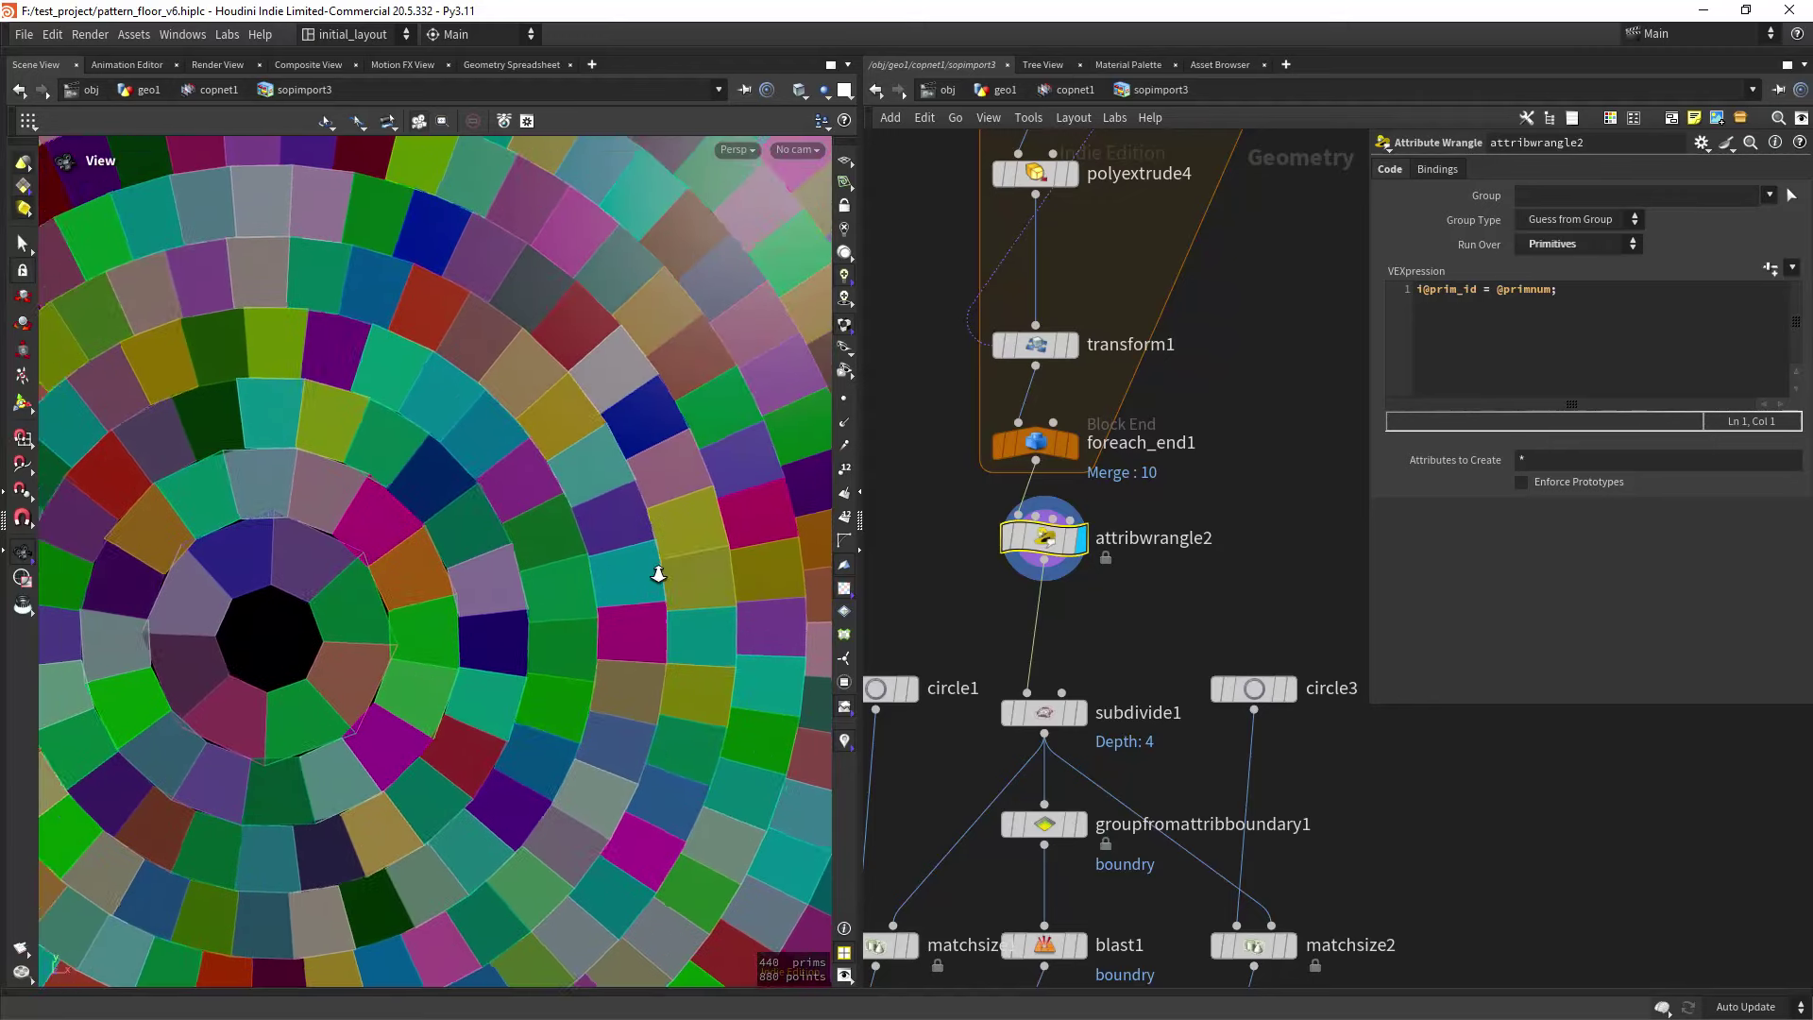
scroll(658, 574, "down", 4)
scroll(574, 548, "up", 3)
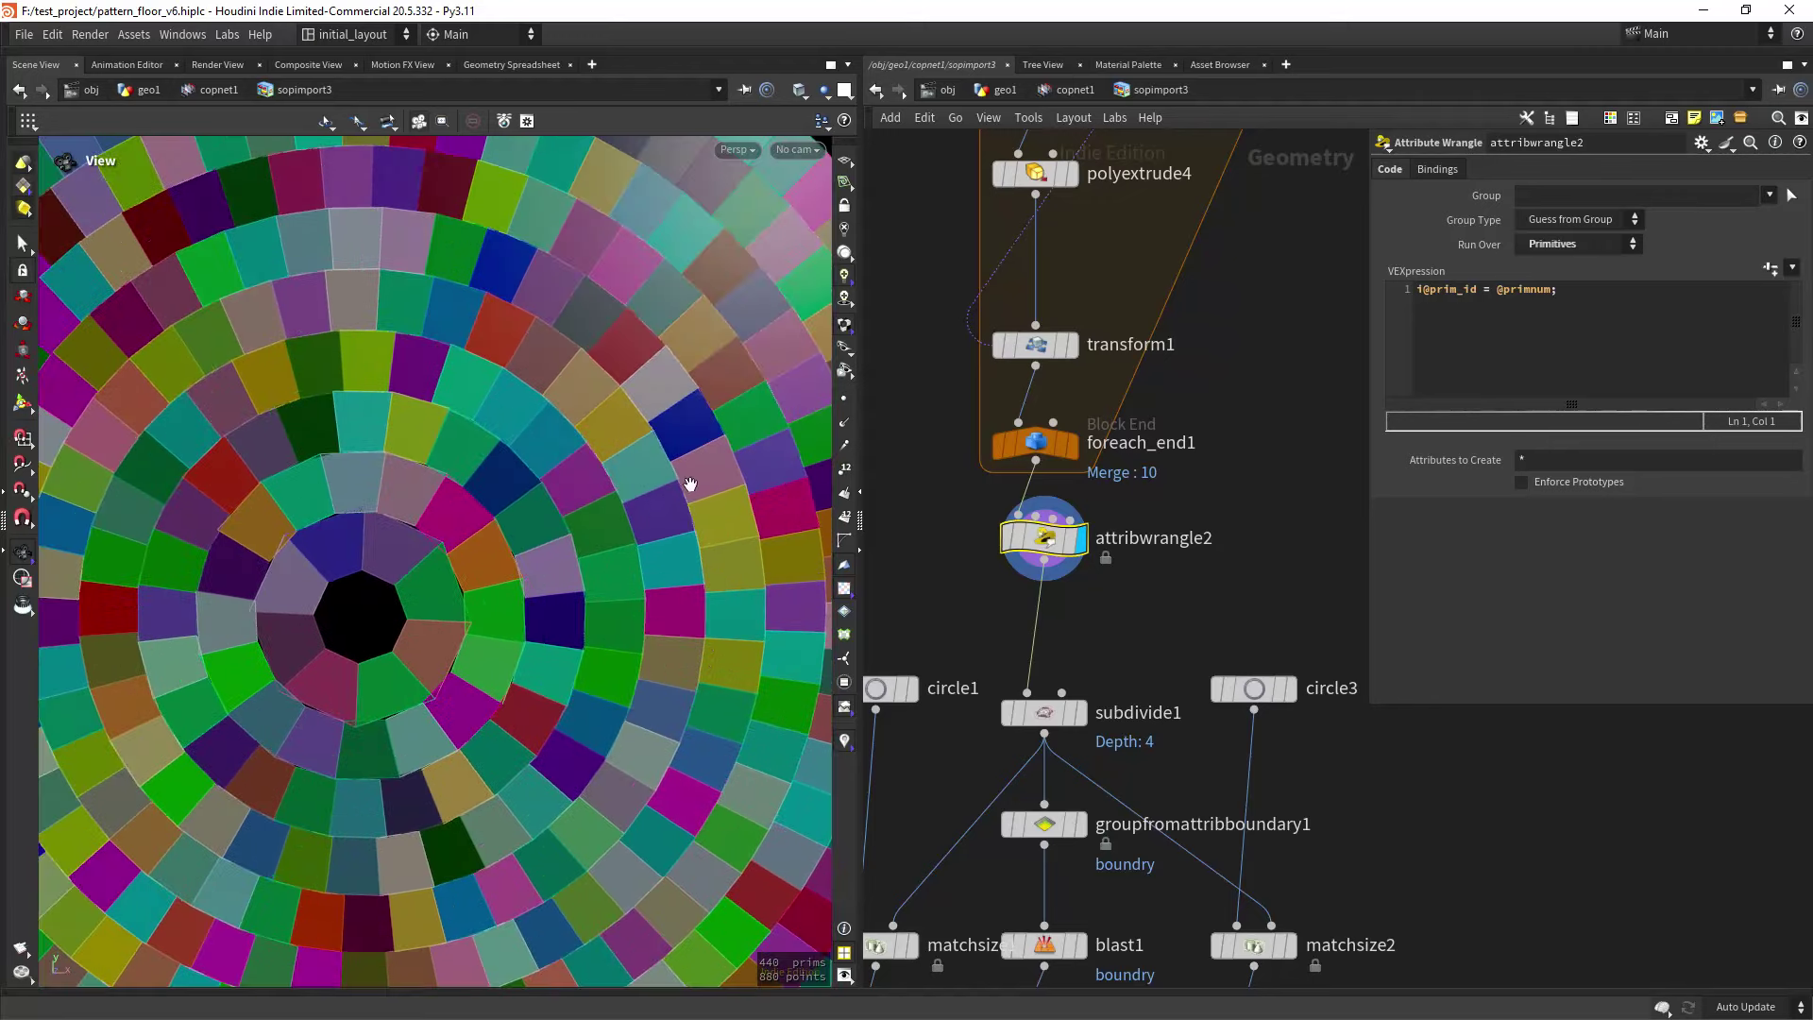
scroll(1098, 638, "down", 2)
Display subdivide1 and inspect the dense mesh of the subdivided stones up close.
left_click(1098, 609)
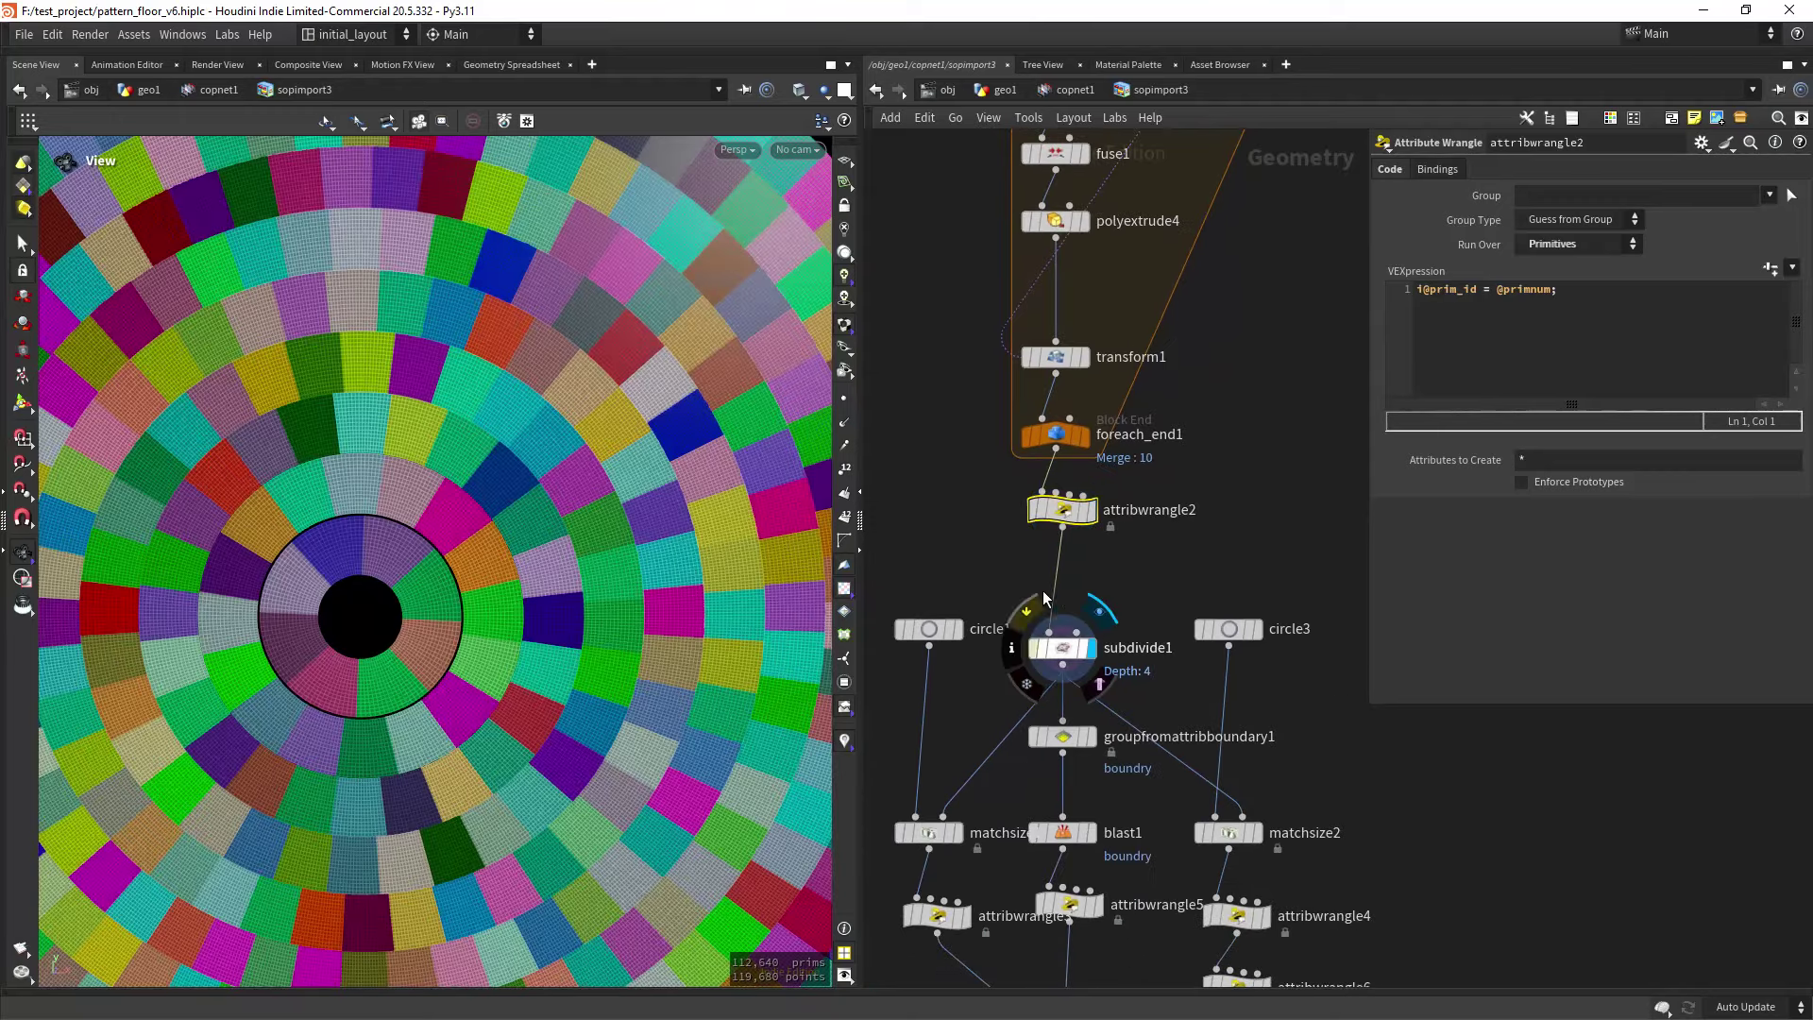
scroll(614, 530, "up", 6)
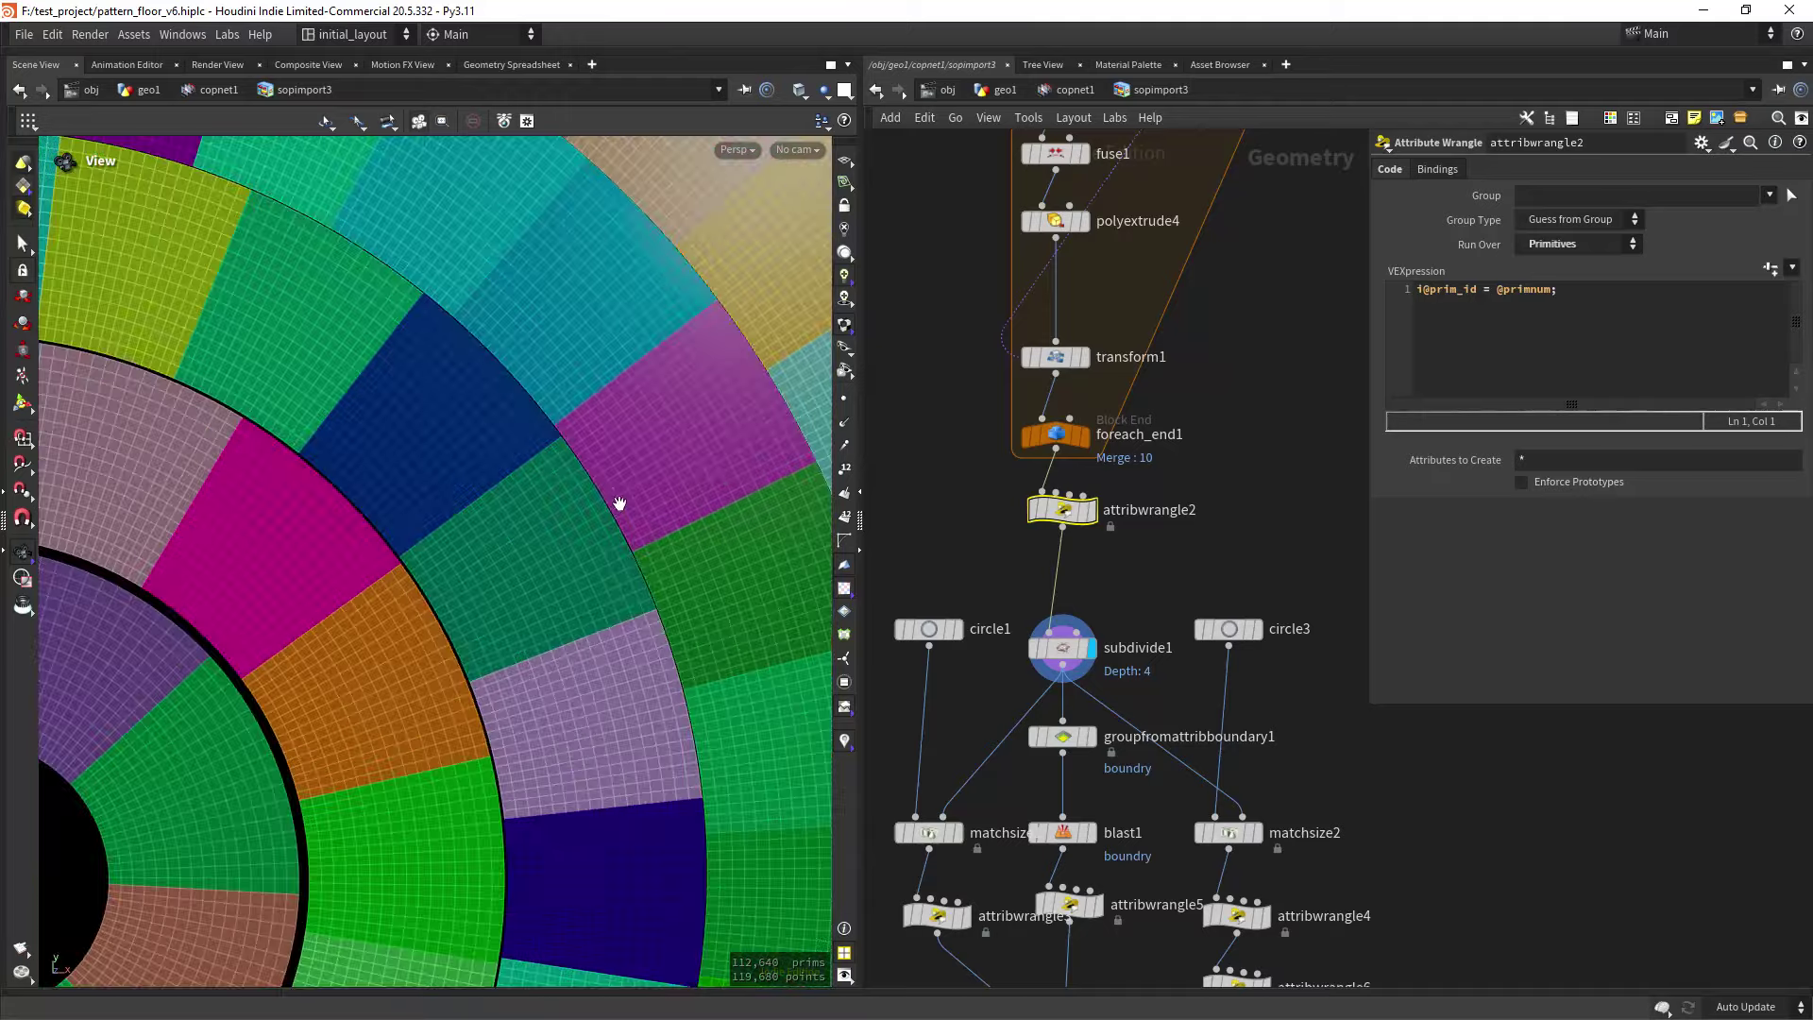
scroll(572, 526, "down", 8)
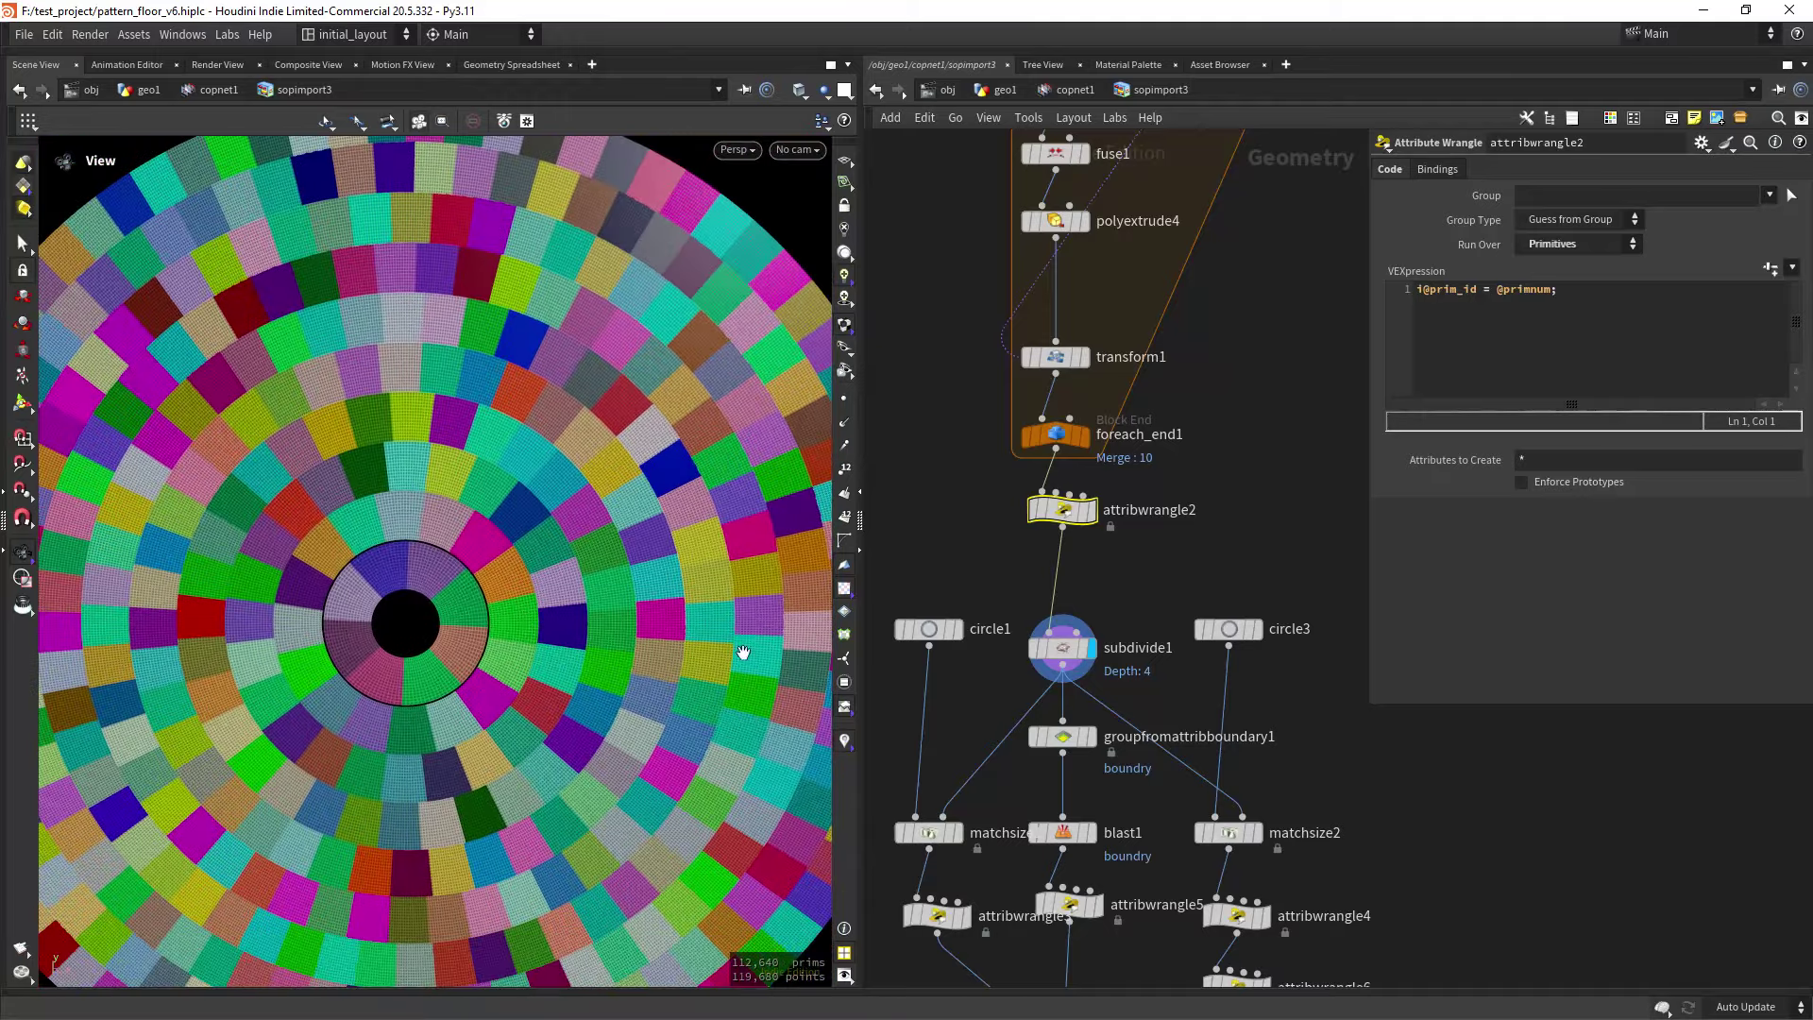
Display groupfromattribboundary1 and examine how its boundry primitive group is built from prim_id.
middle_click_drag(1125, 785, 1135, 599)
mouse_move(1092, 551)
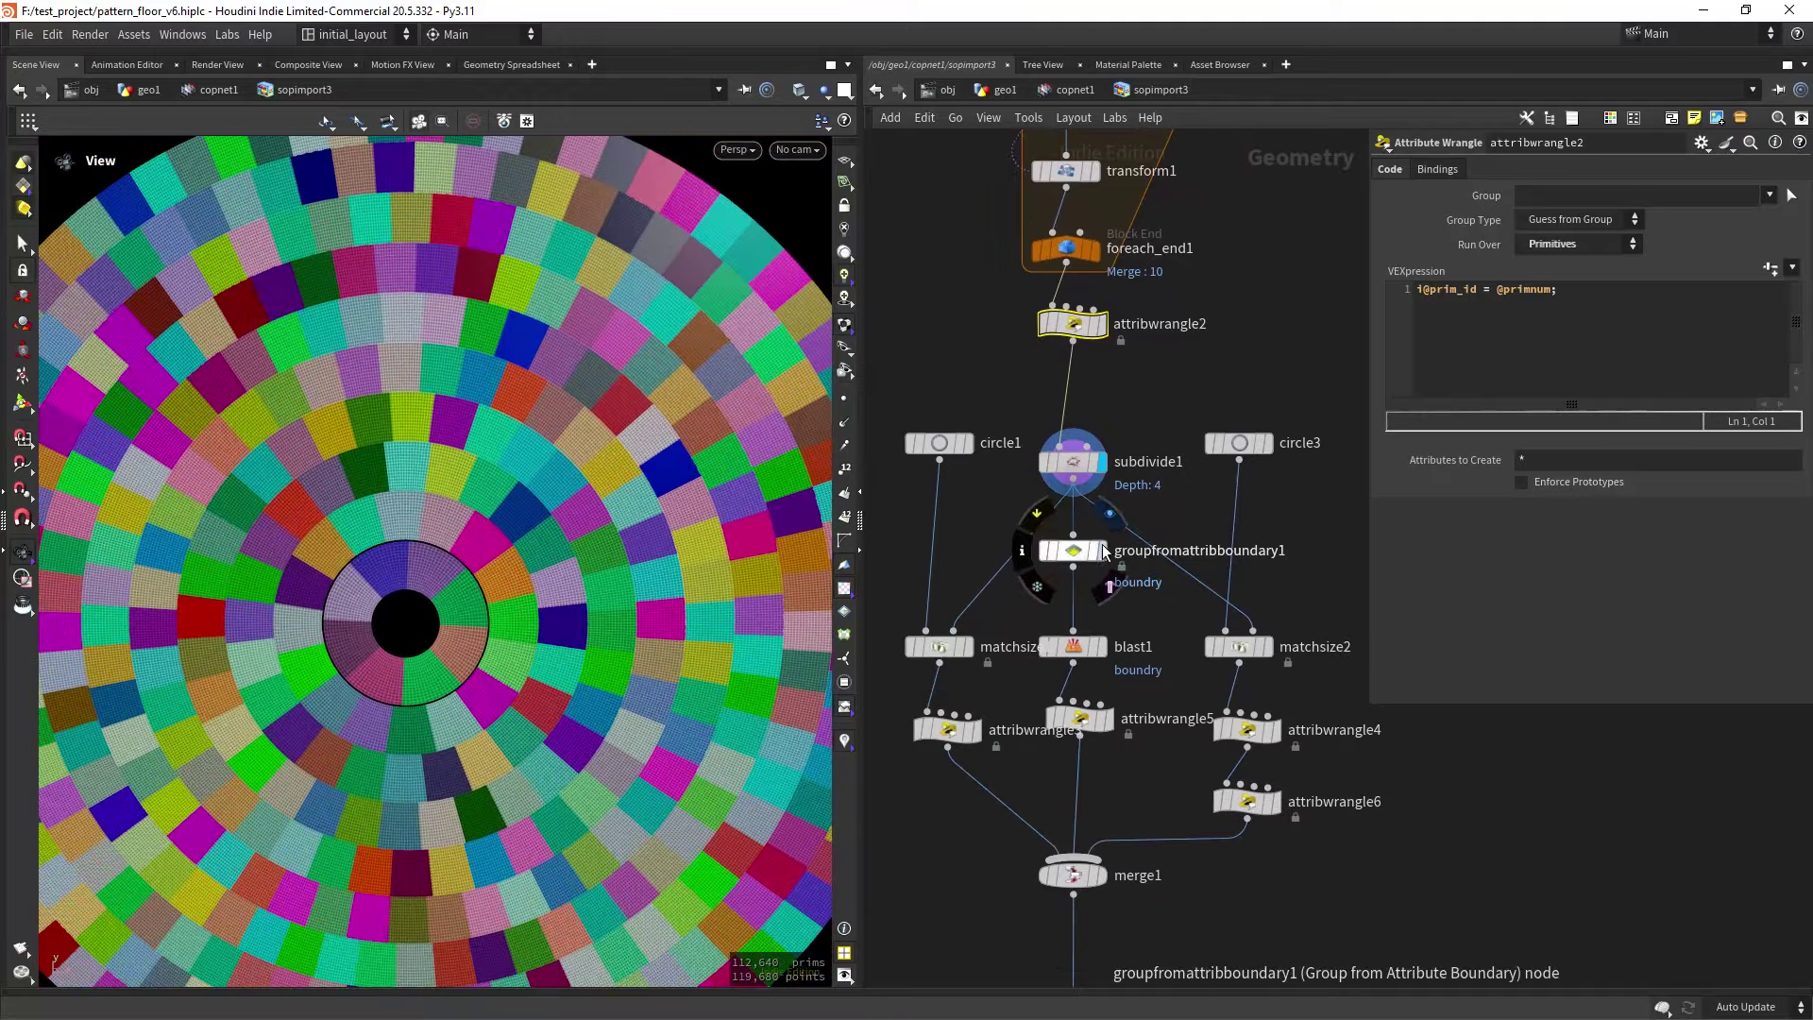
left_click(1110, 514)
left_click(1075, 548)
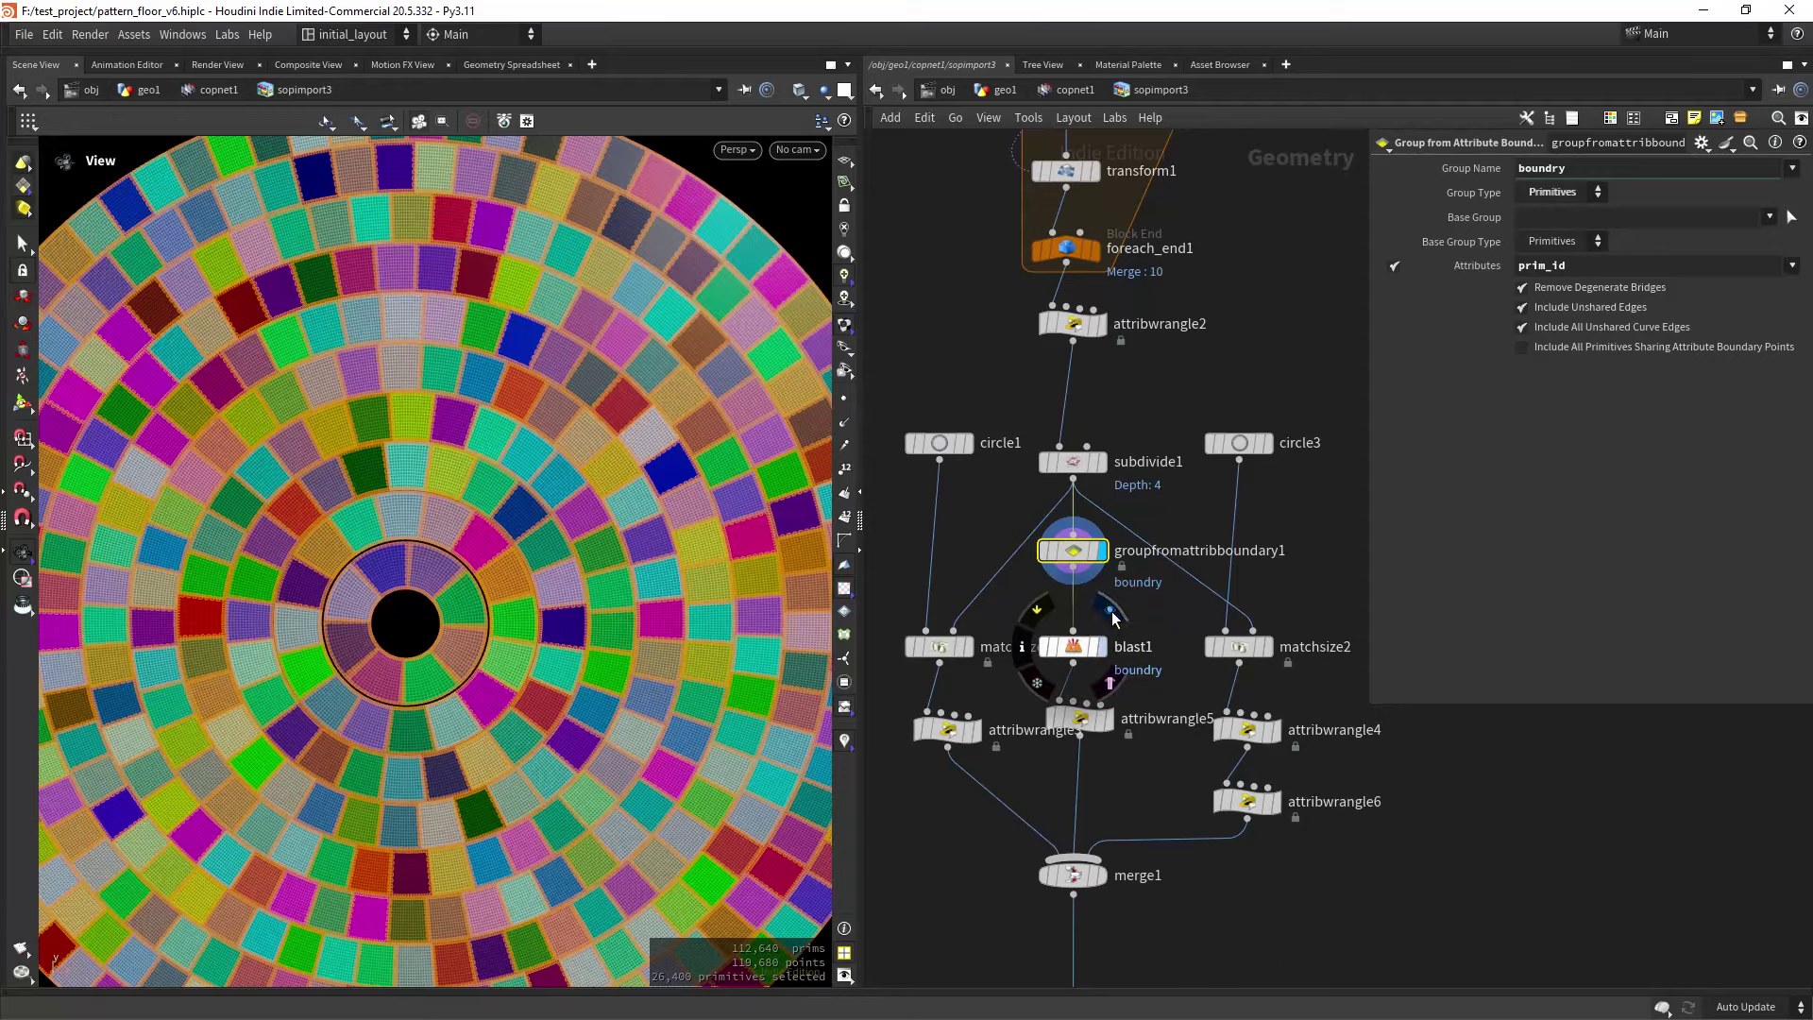
Display blast1, inspect the gaps between the stones, and examine attribwrangle5's code for the stones attribute.
key("r")
right_click_drag(606, 658, 669, 504)
scroll(595, 495, "down", 3)
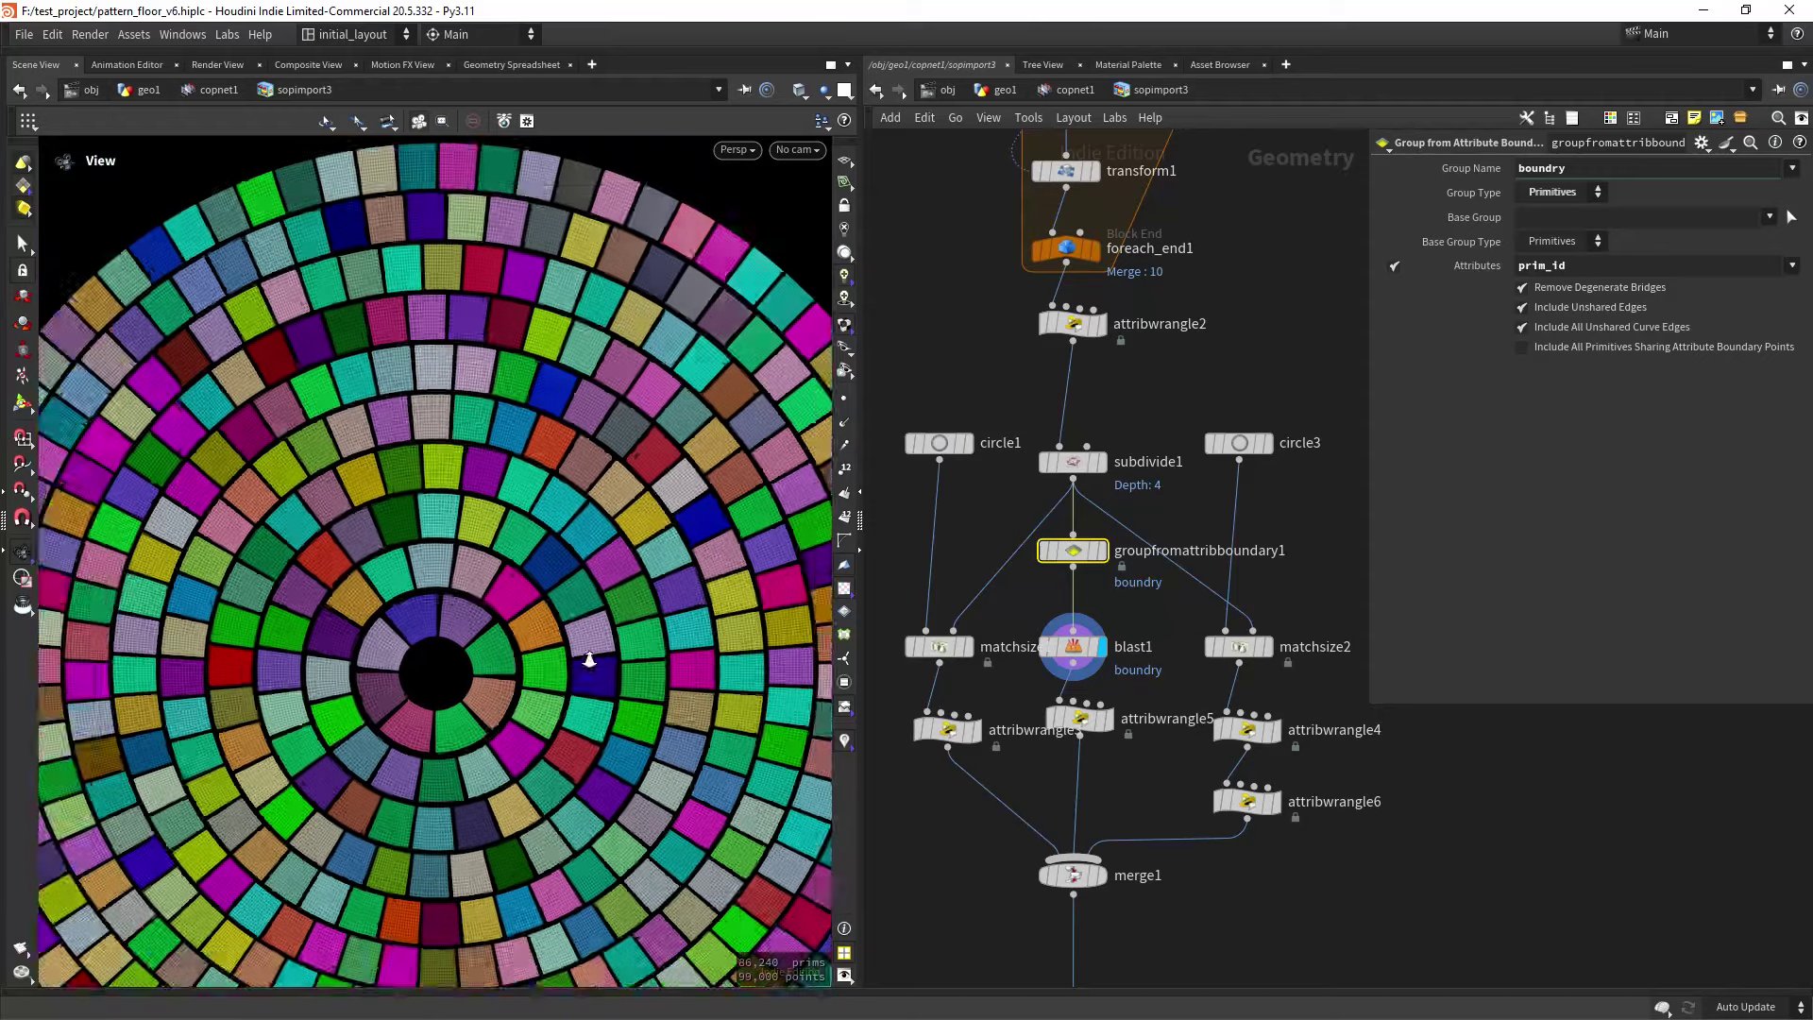
scroll(660, 697, "up", 3)
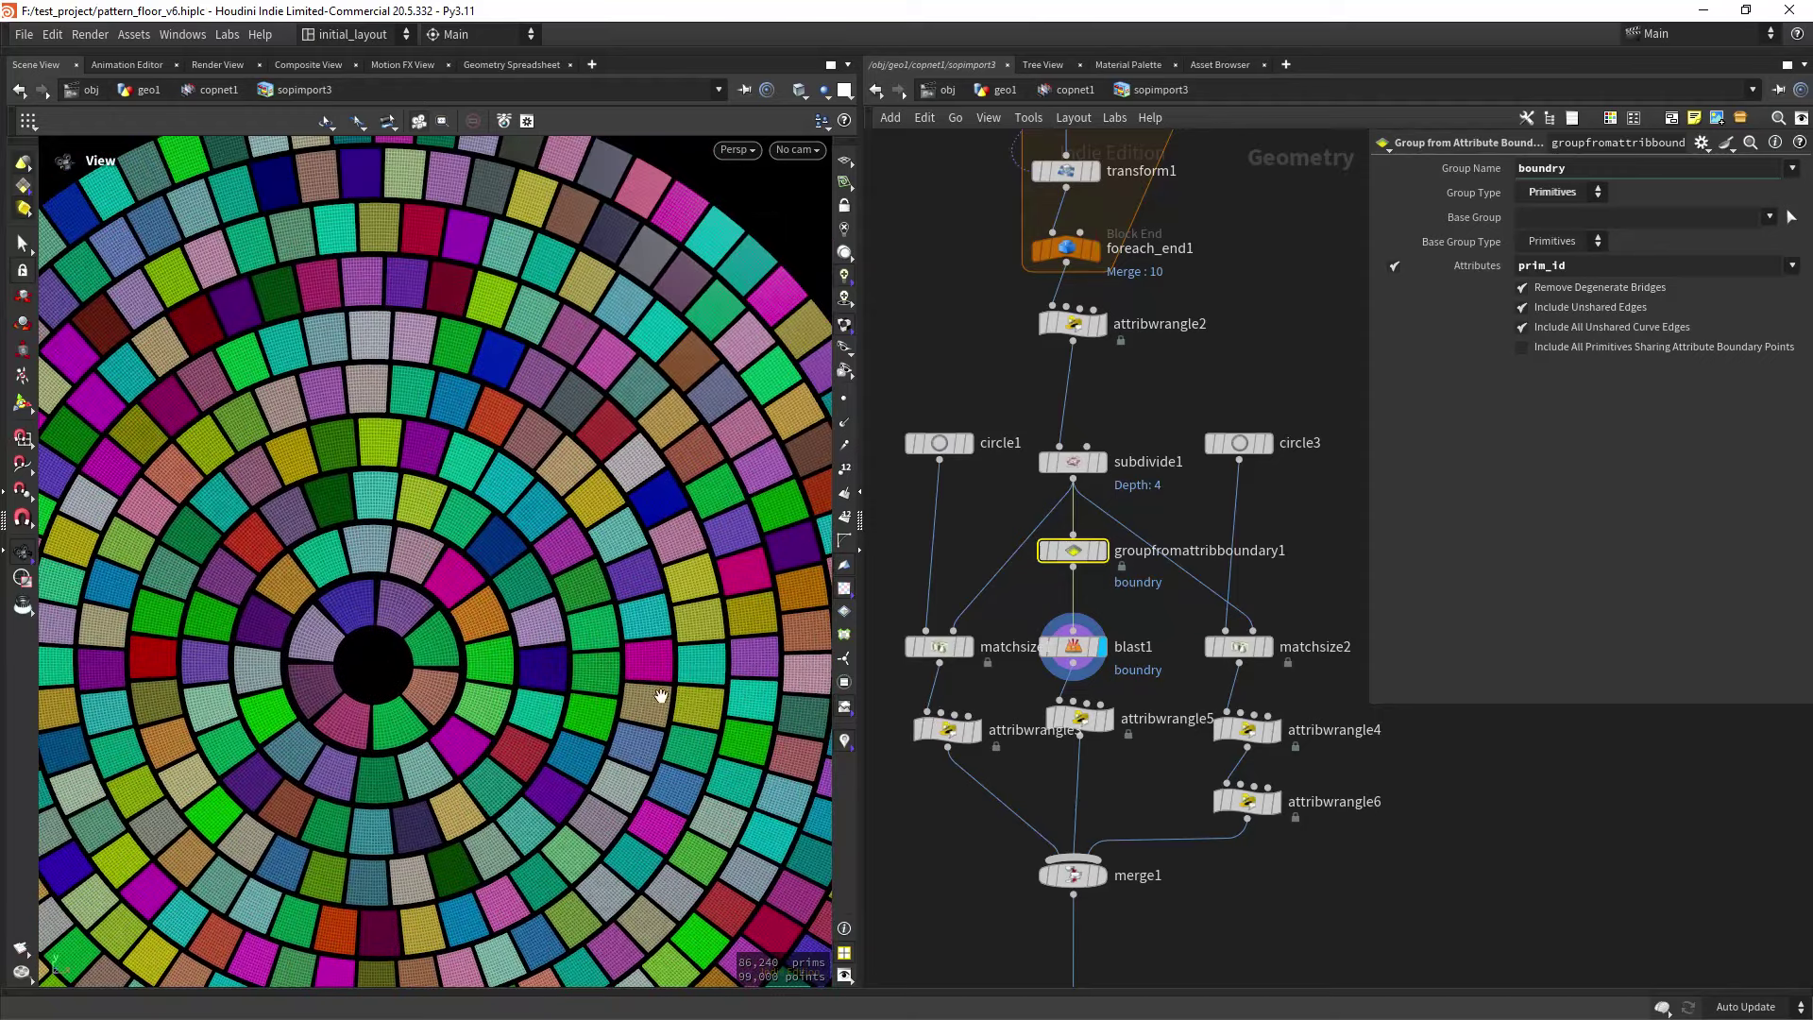
left_click(1086, 721)
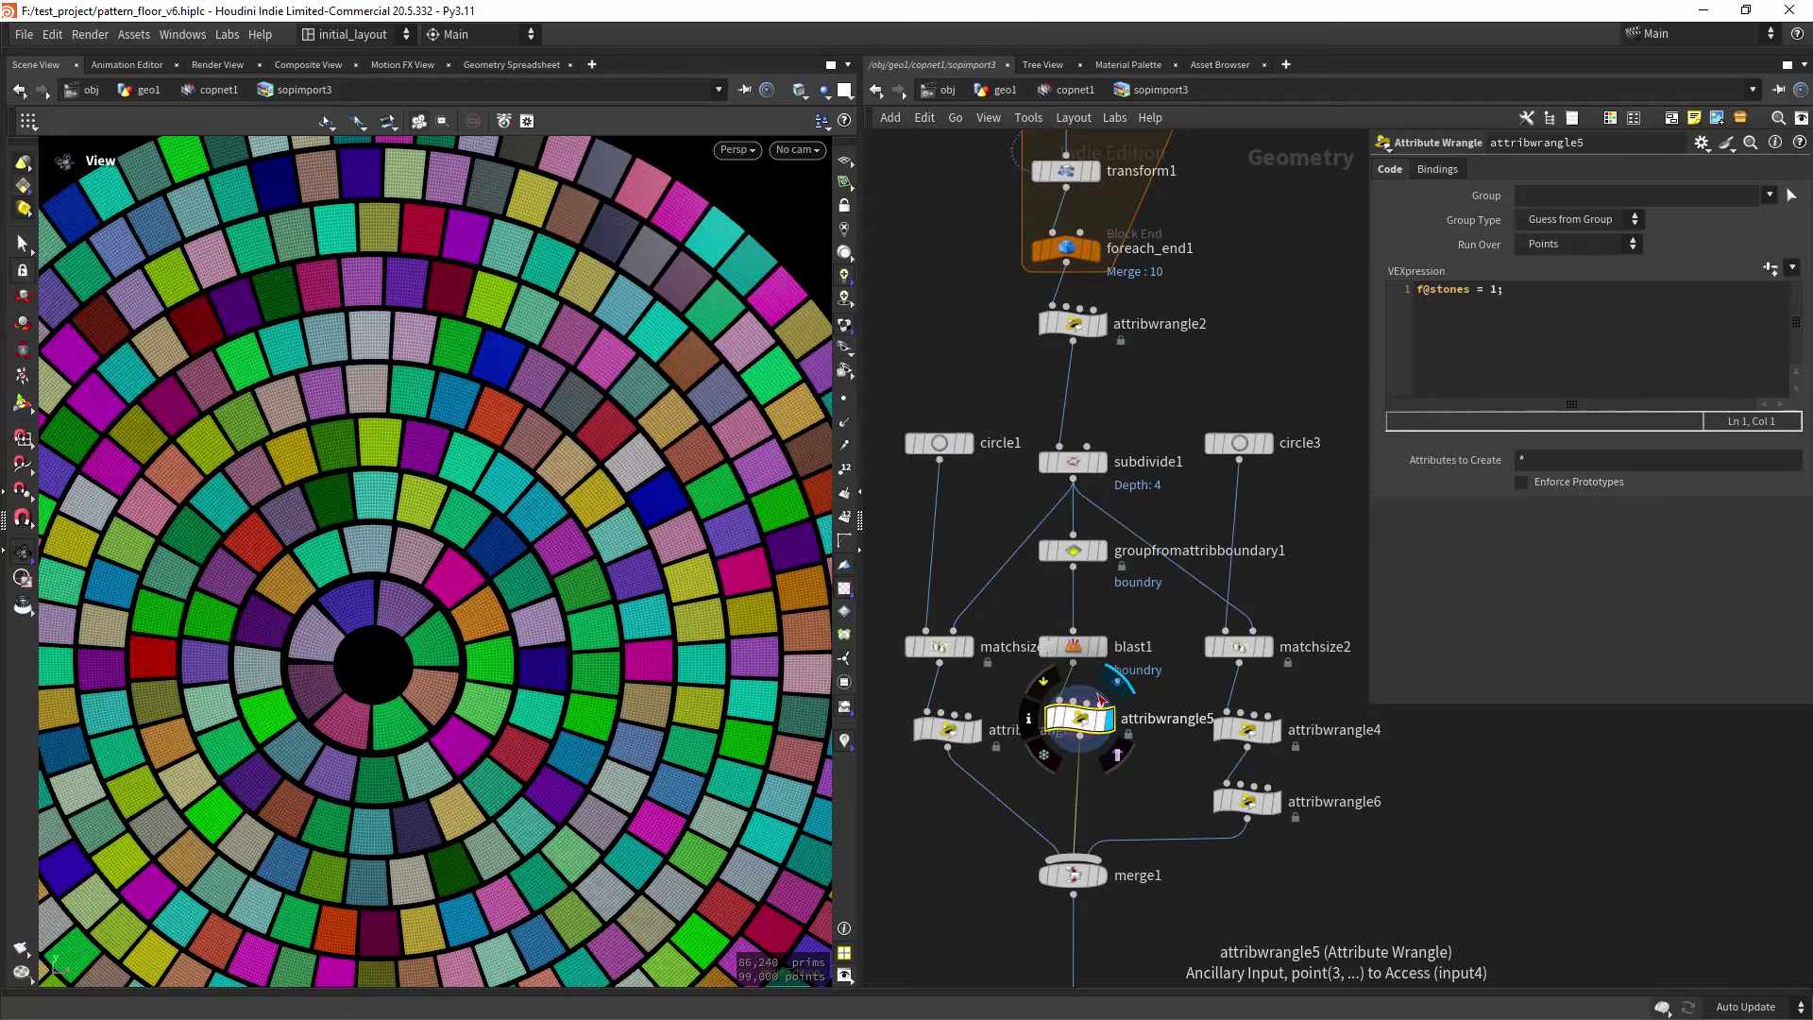
Examine attribwrangle3's prim_id code and display the small centre disc from attribwrangle6 and the large base disc from attribwrangle3.
left_click(947, 730)
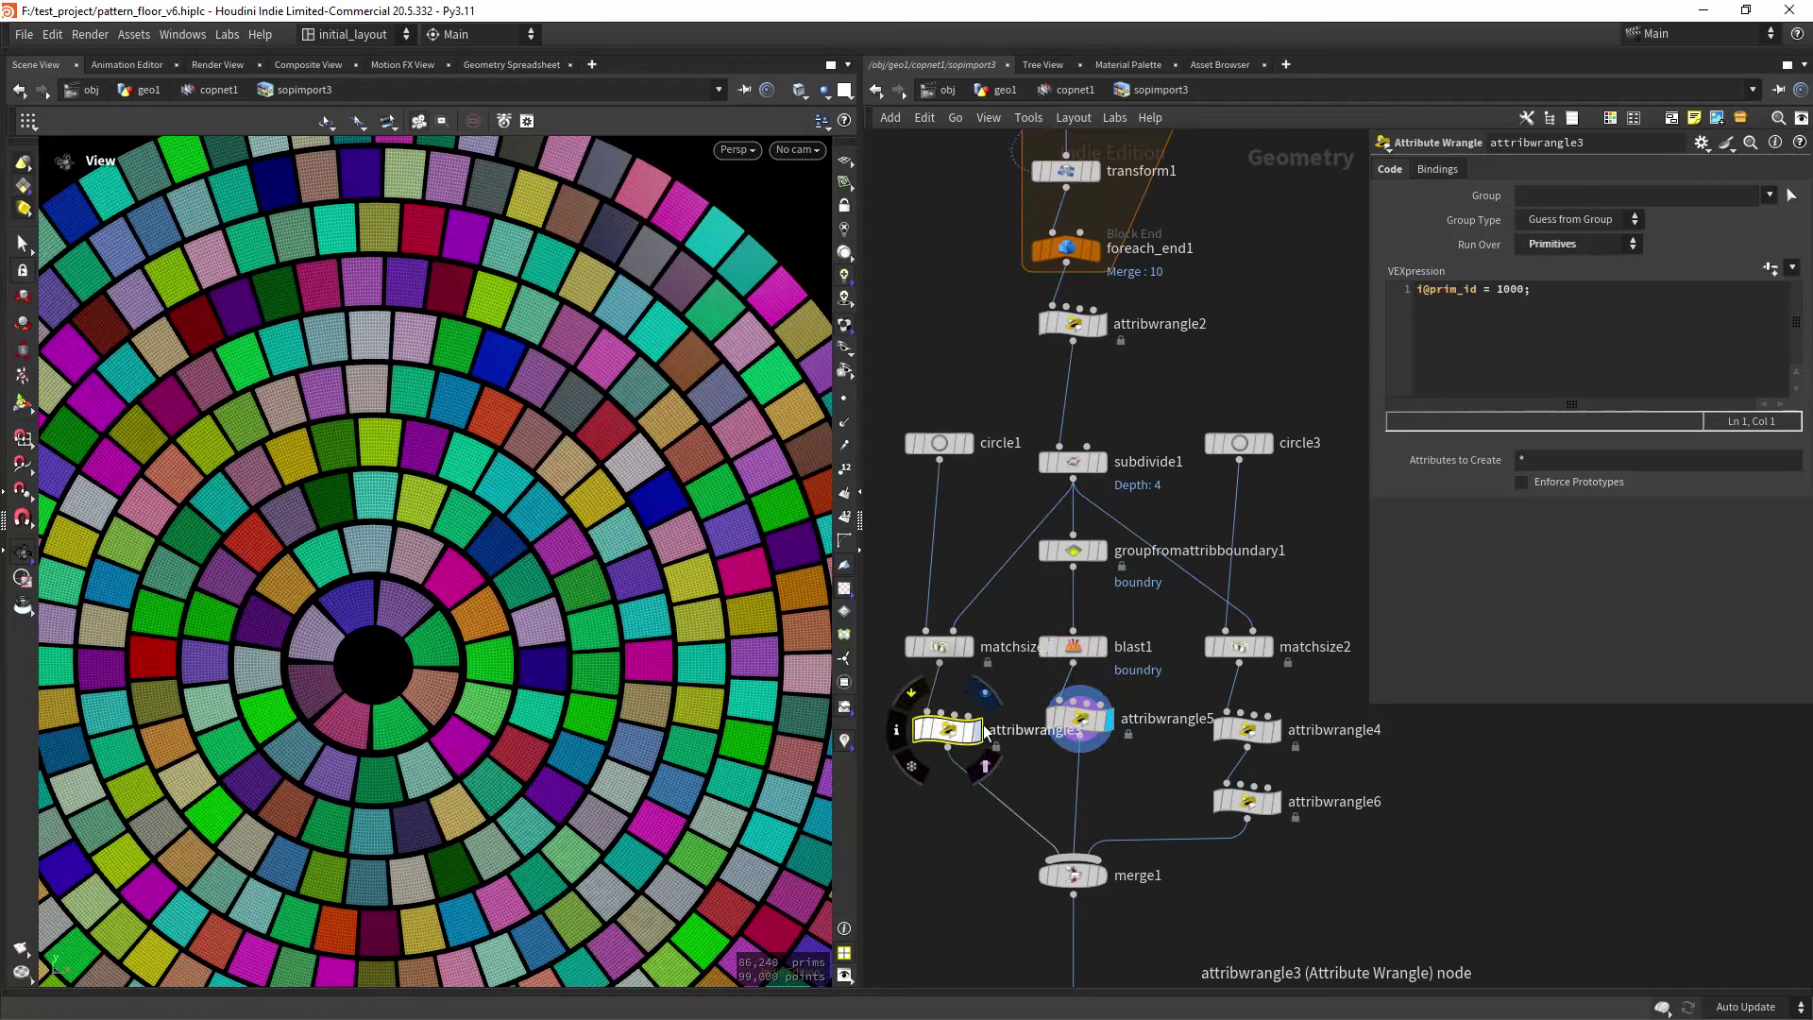
middle_click_drag(1160, 781, 1015, 766)
left_click(1134, 786)
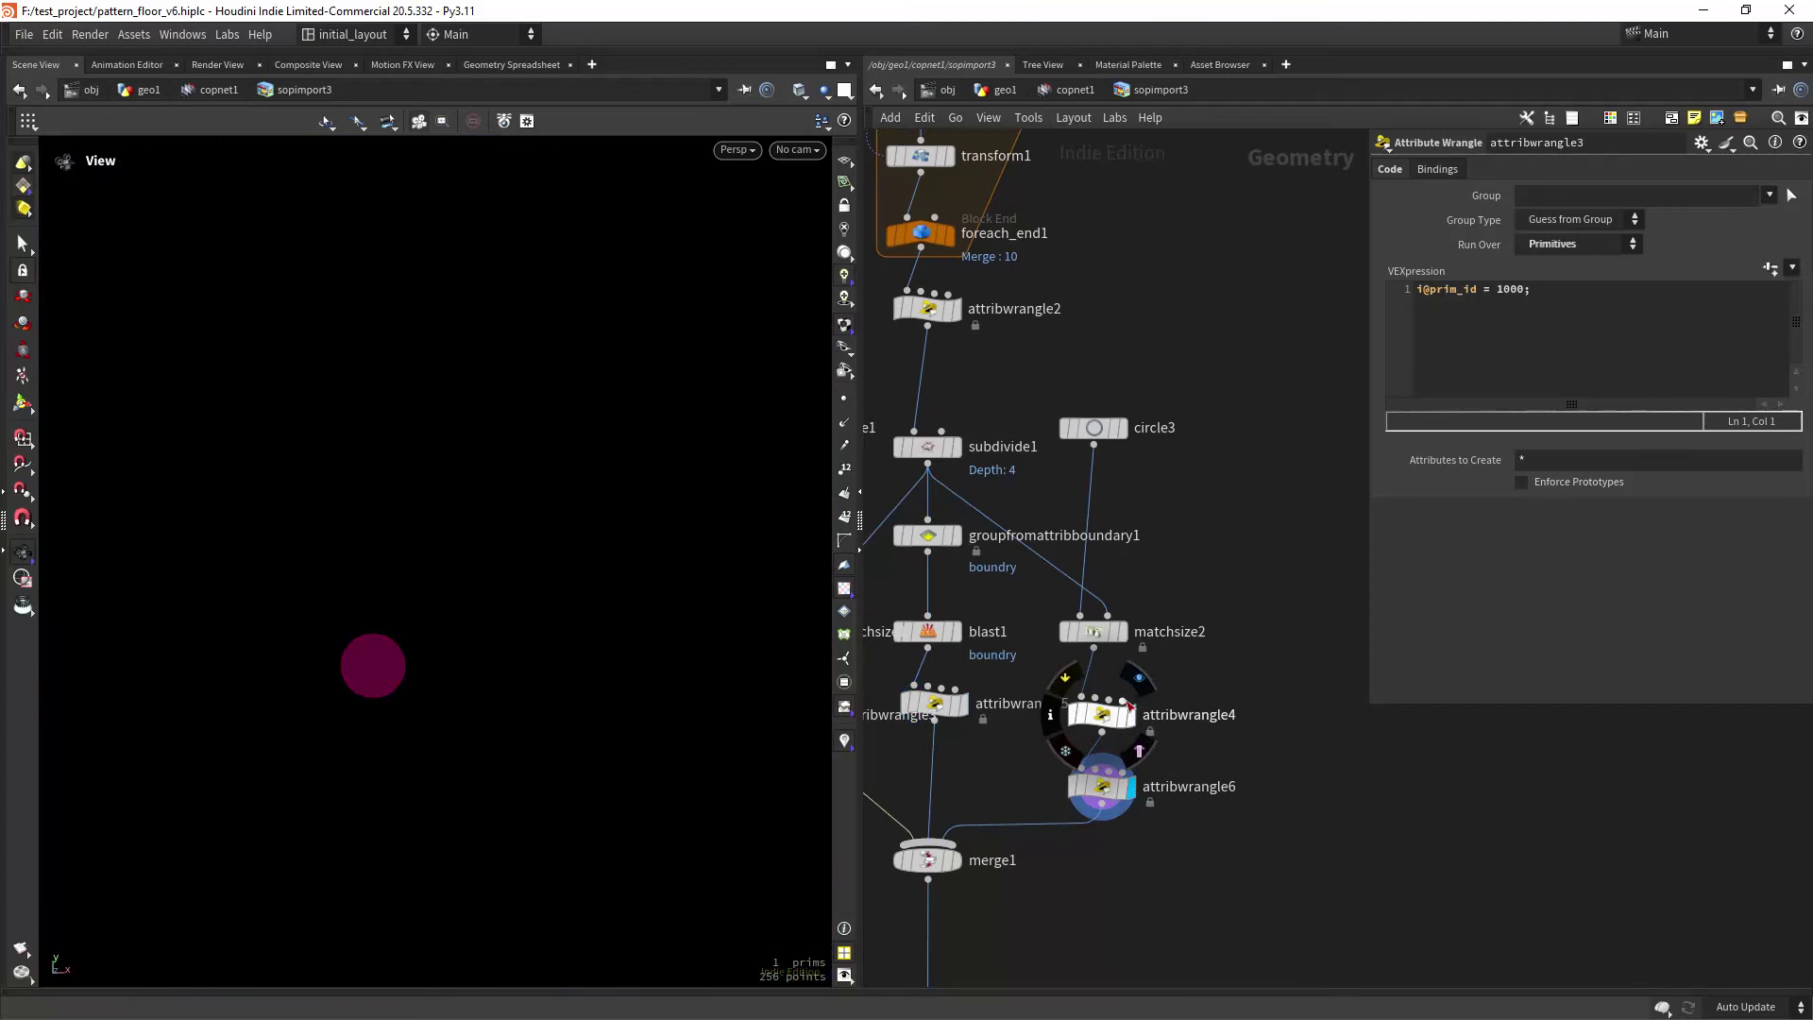
mouse_move(415, 651)
left_mouse_down()
mouse_move(343, 679)
mouse_move(417, 667)
left_mouse_up()
middle_click_drag(984, 783, 1227, 754)
left_click(1075, 687)
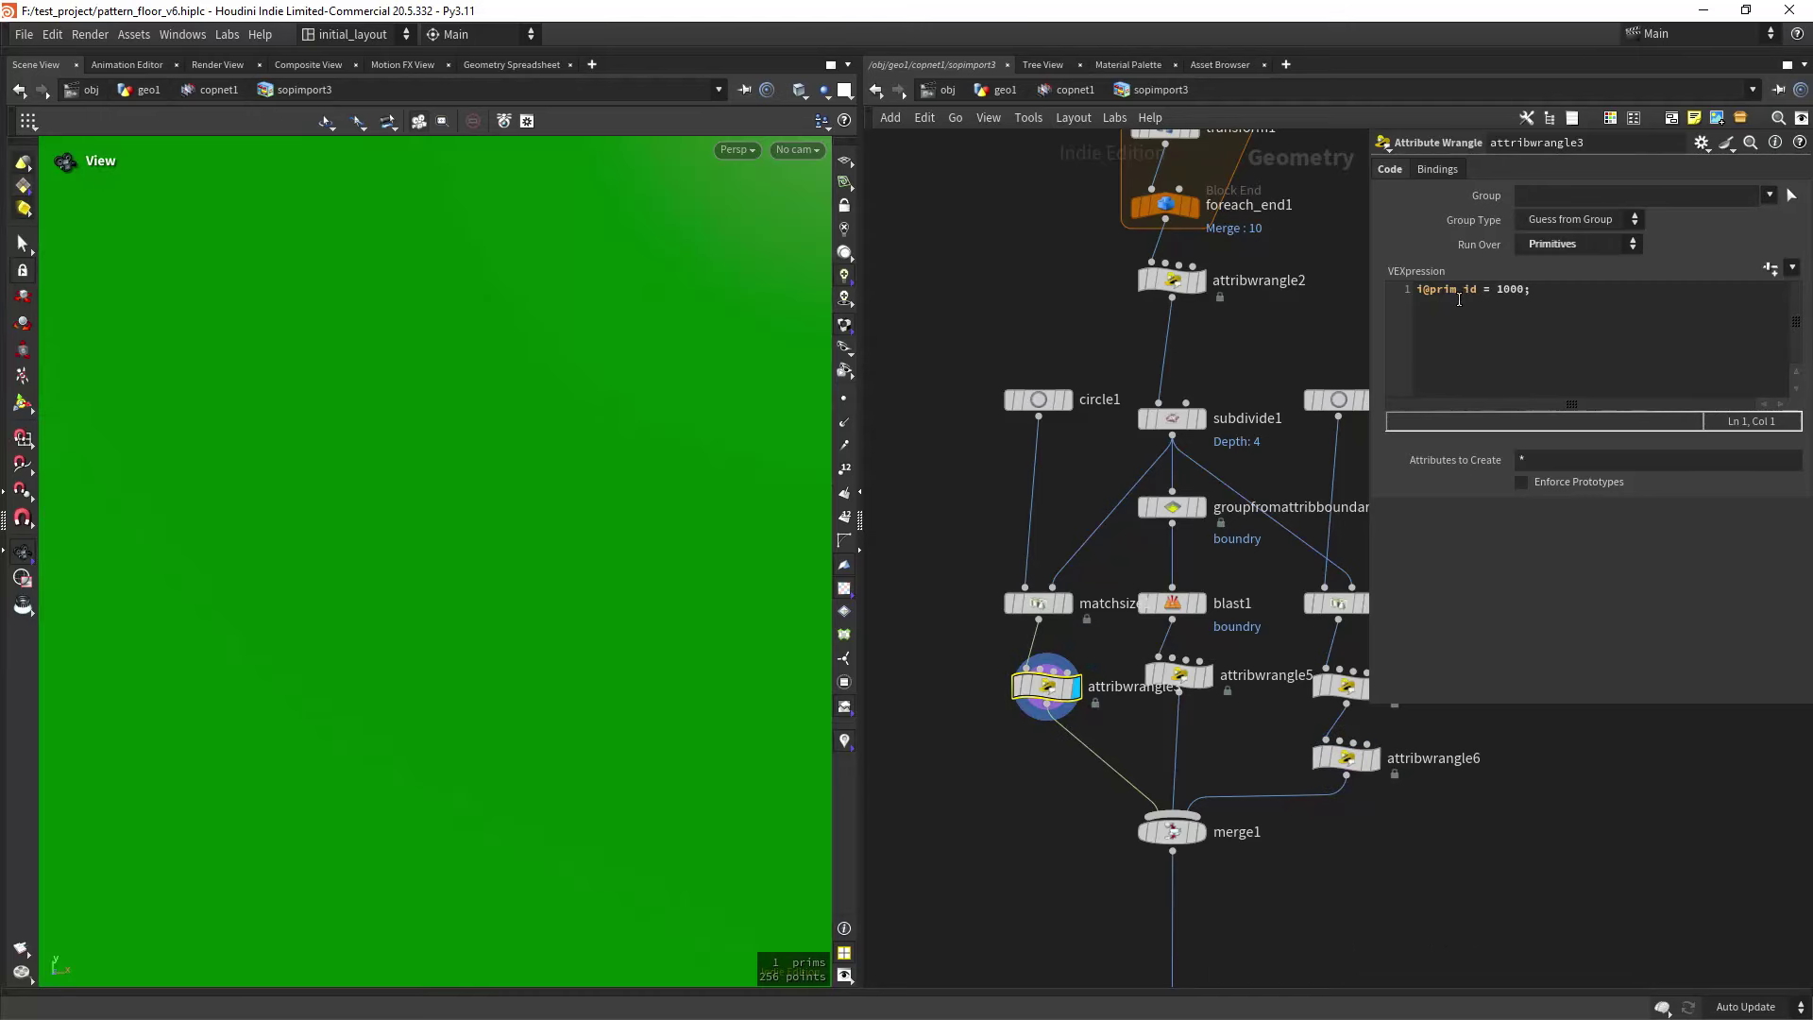
scroll(630, 689, "down", 5)
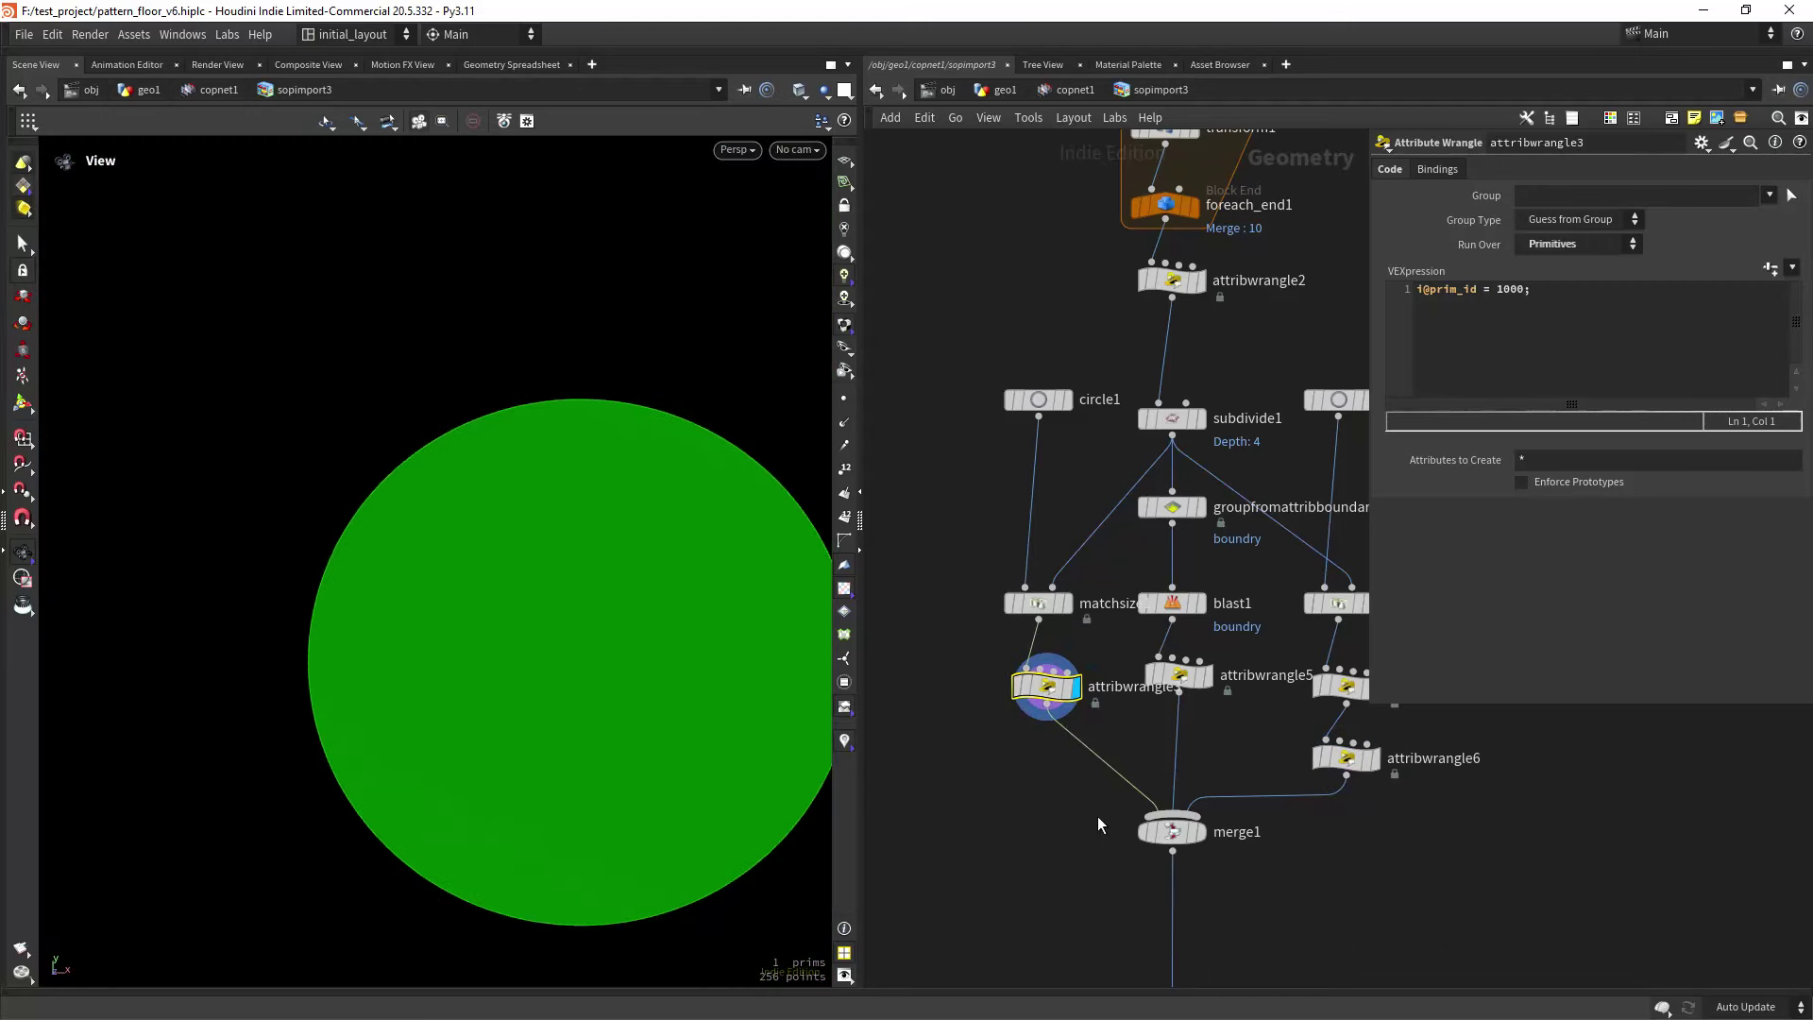
Display merge1 and inspect the combined stones, base disc and centre disc at several zoom levels.
middle_click_drag(1098, 816, 1034, 682)
left_click(1094, 633)
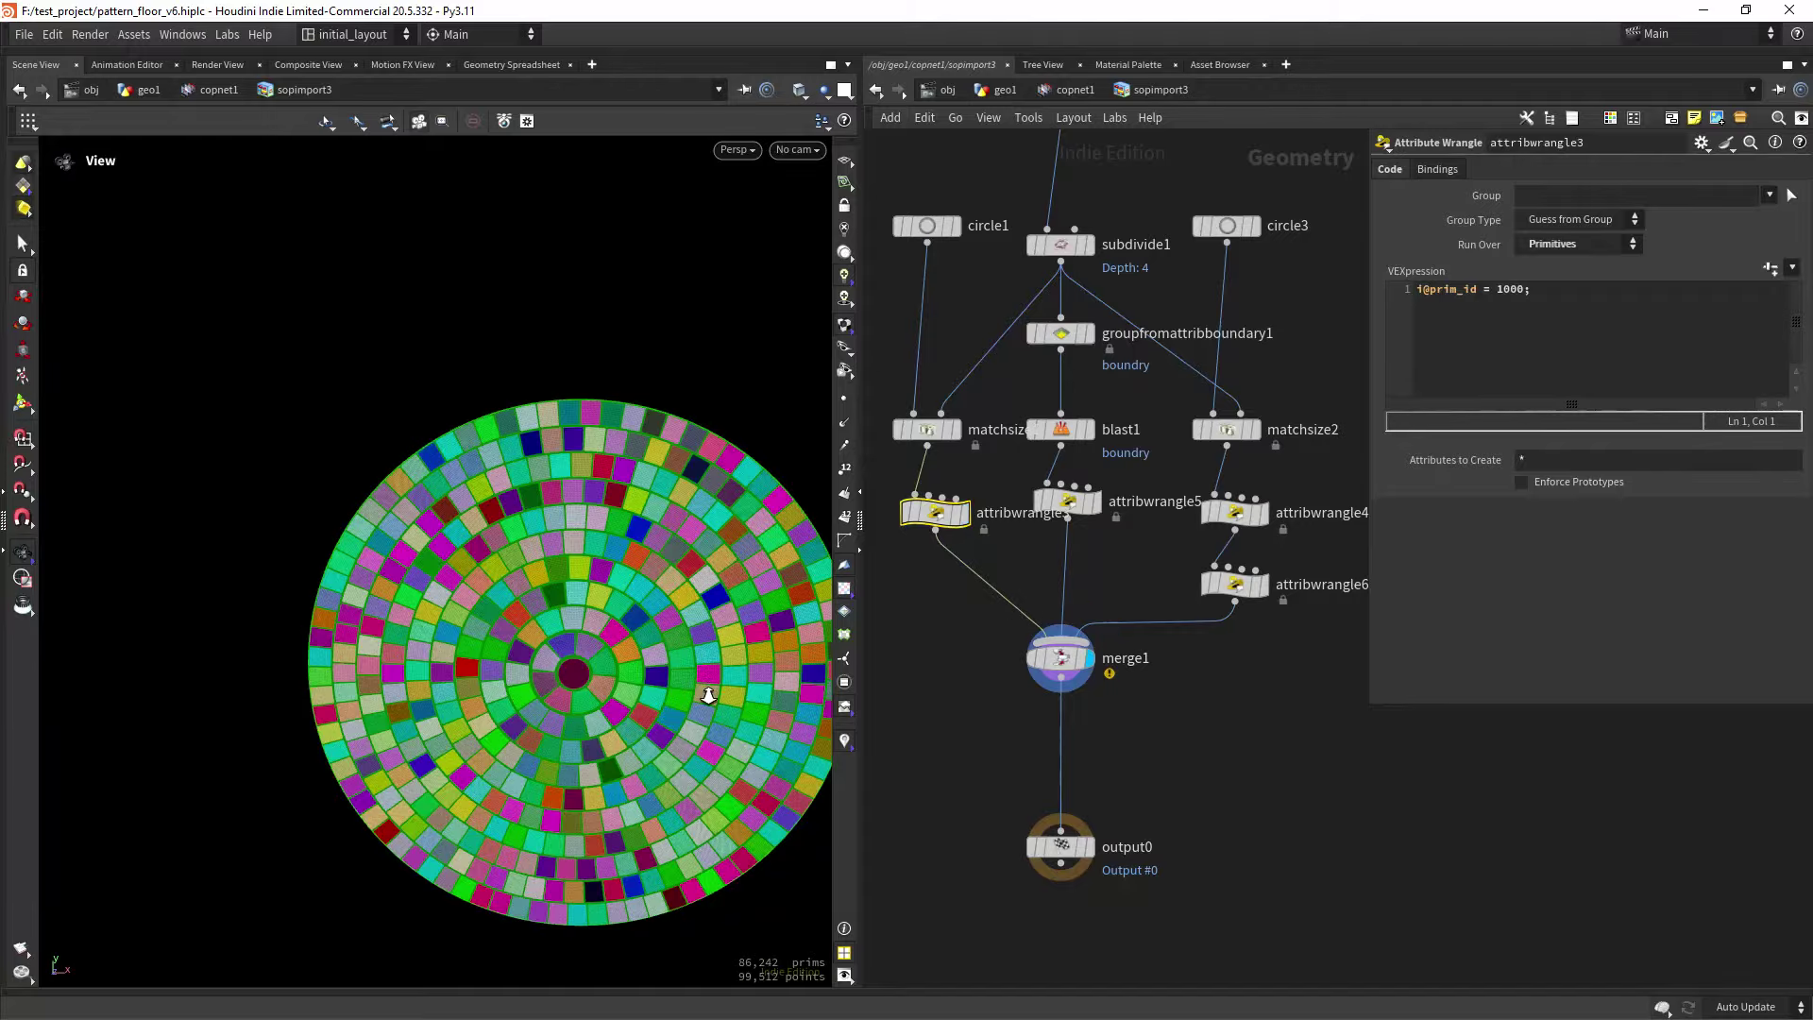
scroll(708, 692, "down", 2)
scroll(633, 616, "up", 8)
scroll(633, 616, "down", 5)
scroll(608, 652, "up", 5)
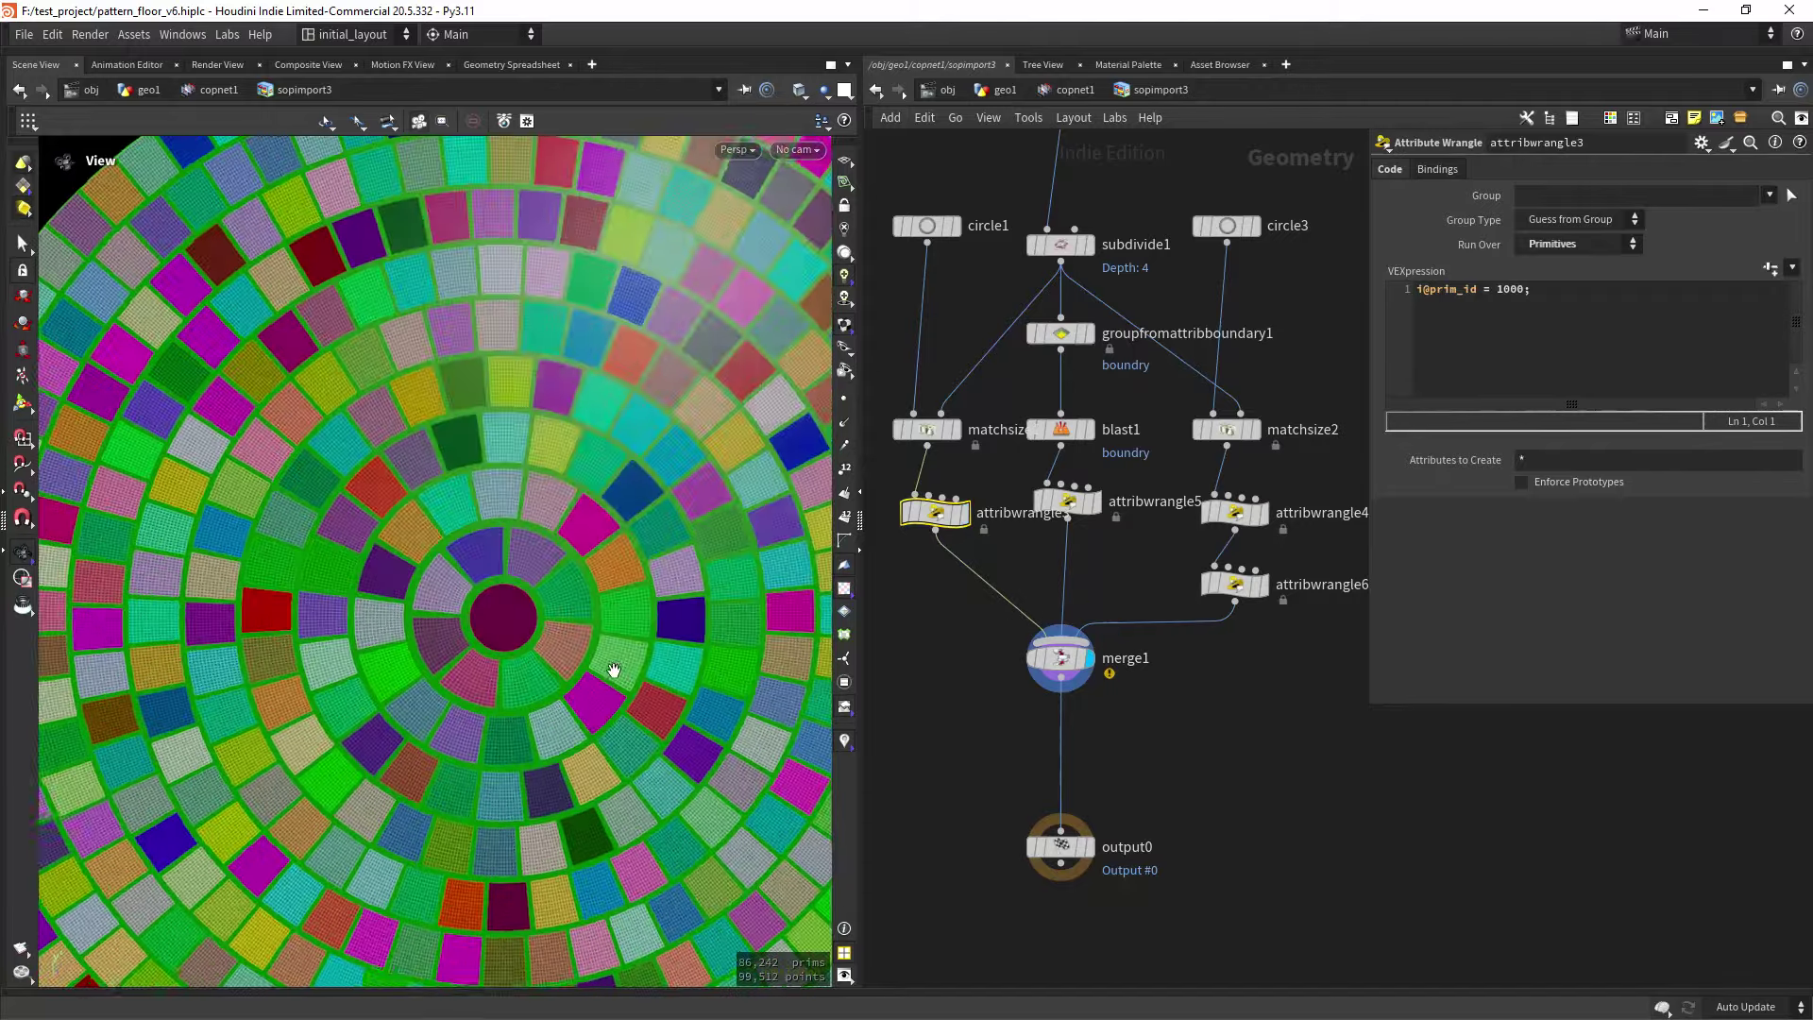
scroll(571, 648, "down", 5)
scroll(603, 628, "up", 6)
scroll(603, 628, "down", 5)
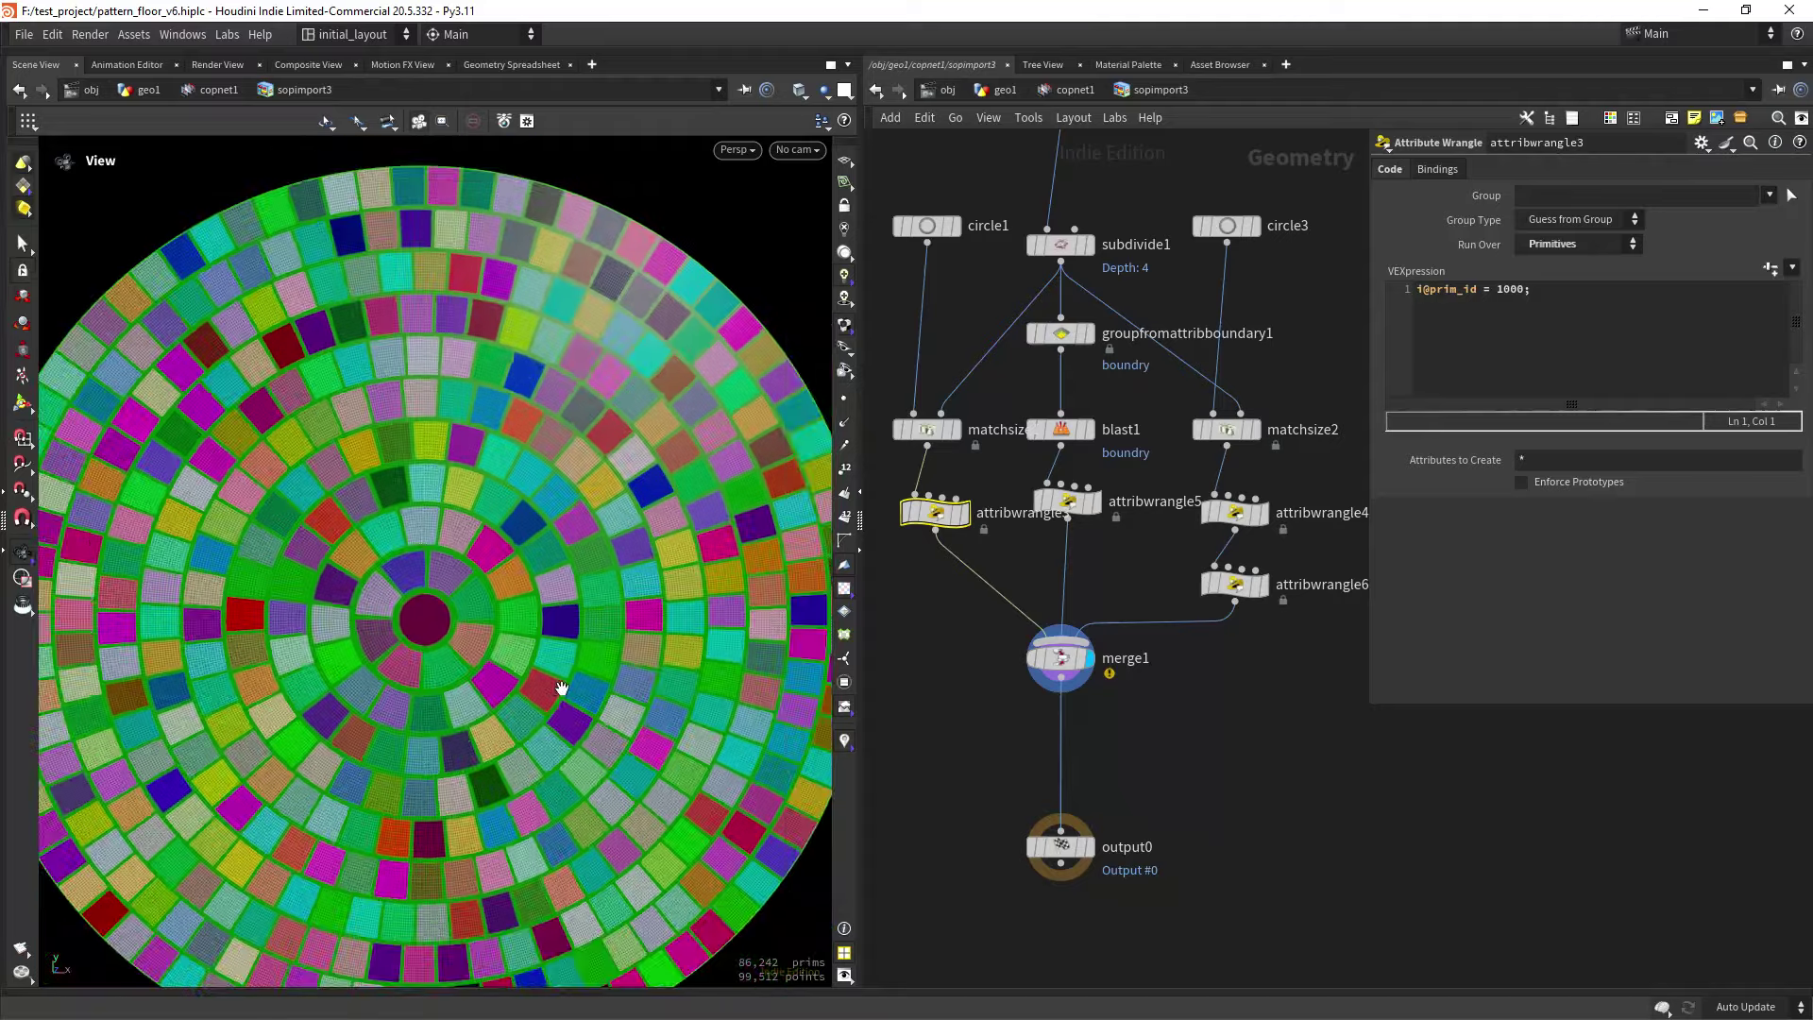
scroll(570, 688, "up", 5)
scroll(567, 684, "up", 3)
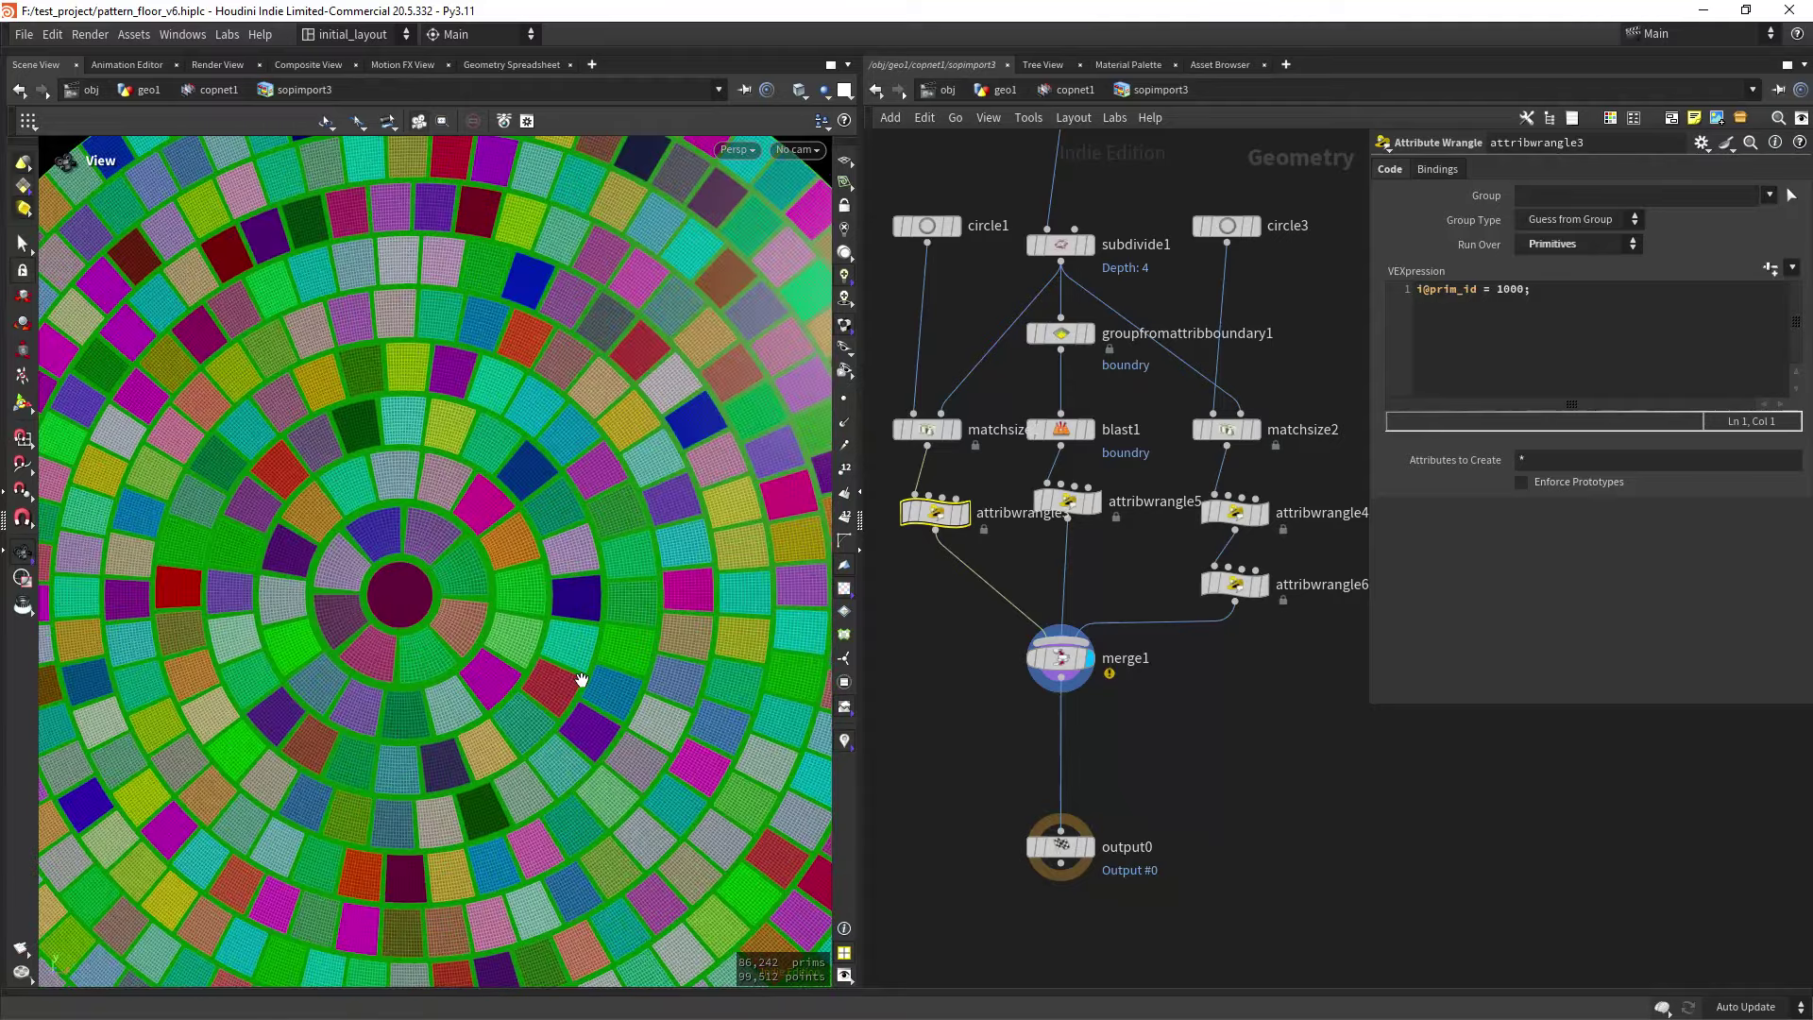
scroll(538, 630, "down", 5)
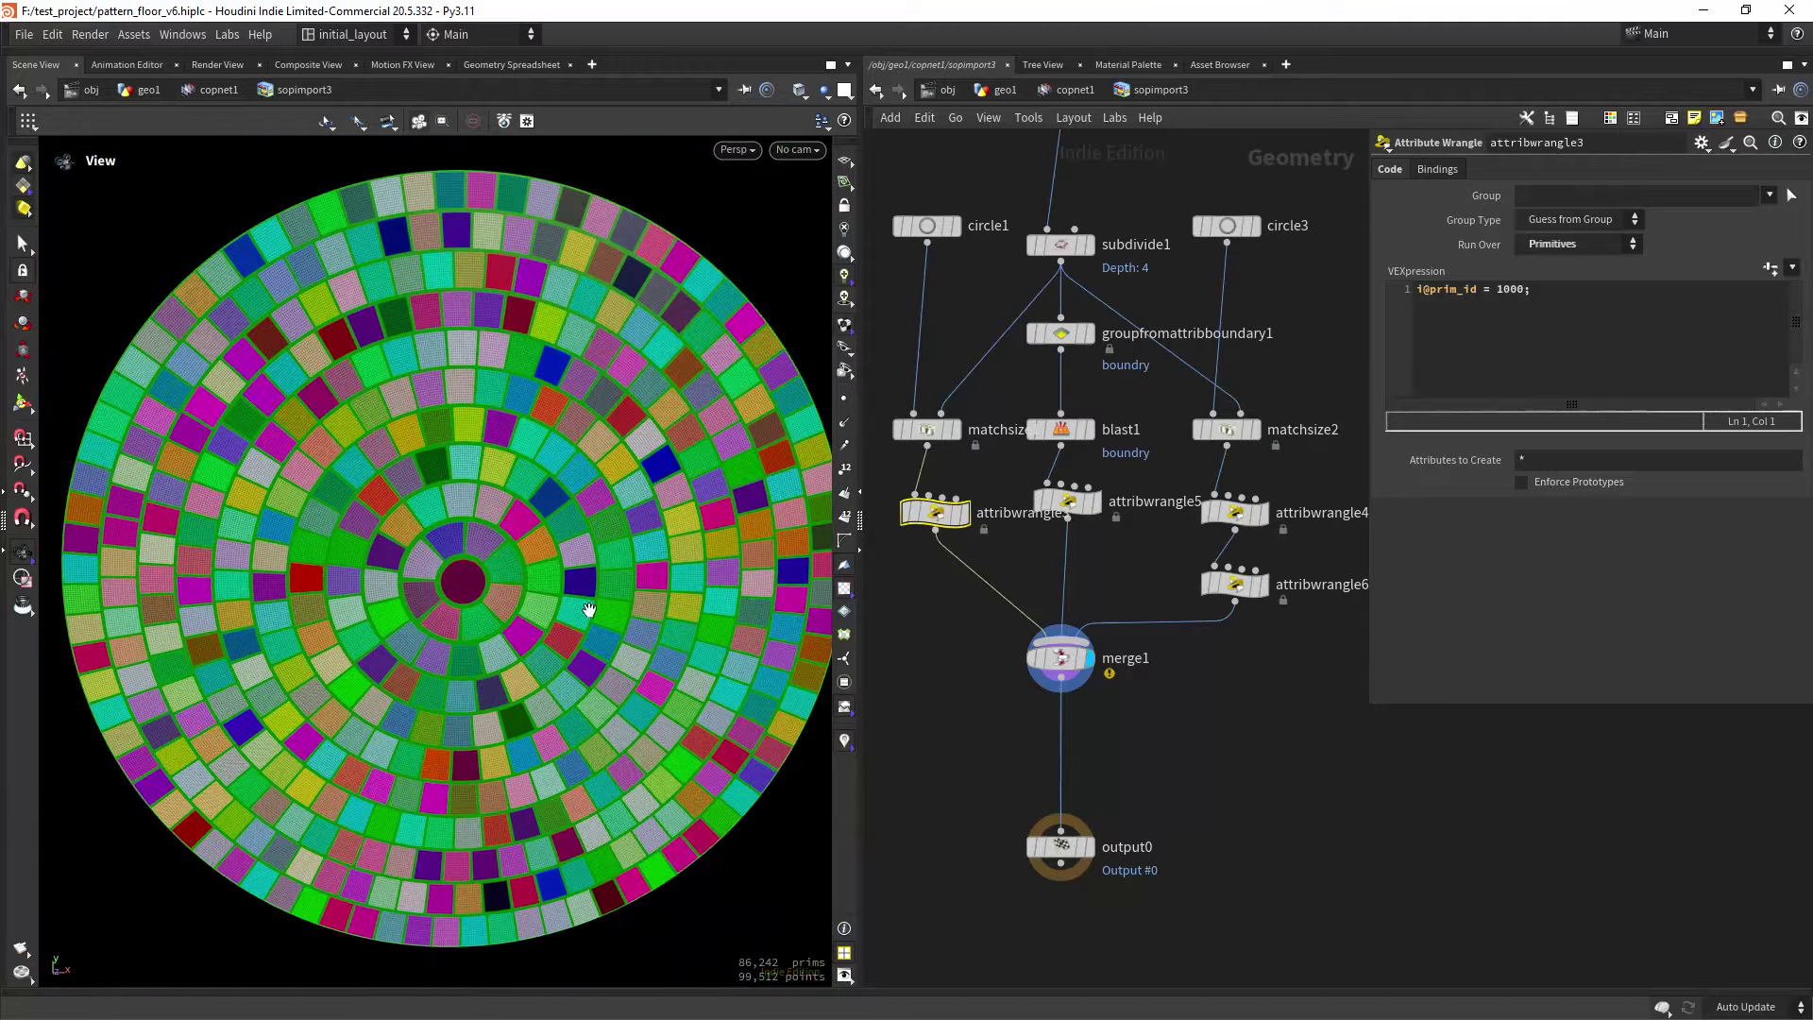
scroll(551, 654, "down", 1)
middle_click_drag(552, 654, 551, 634)
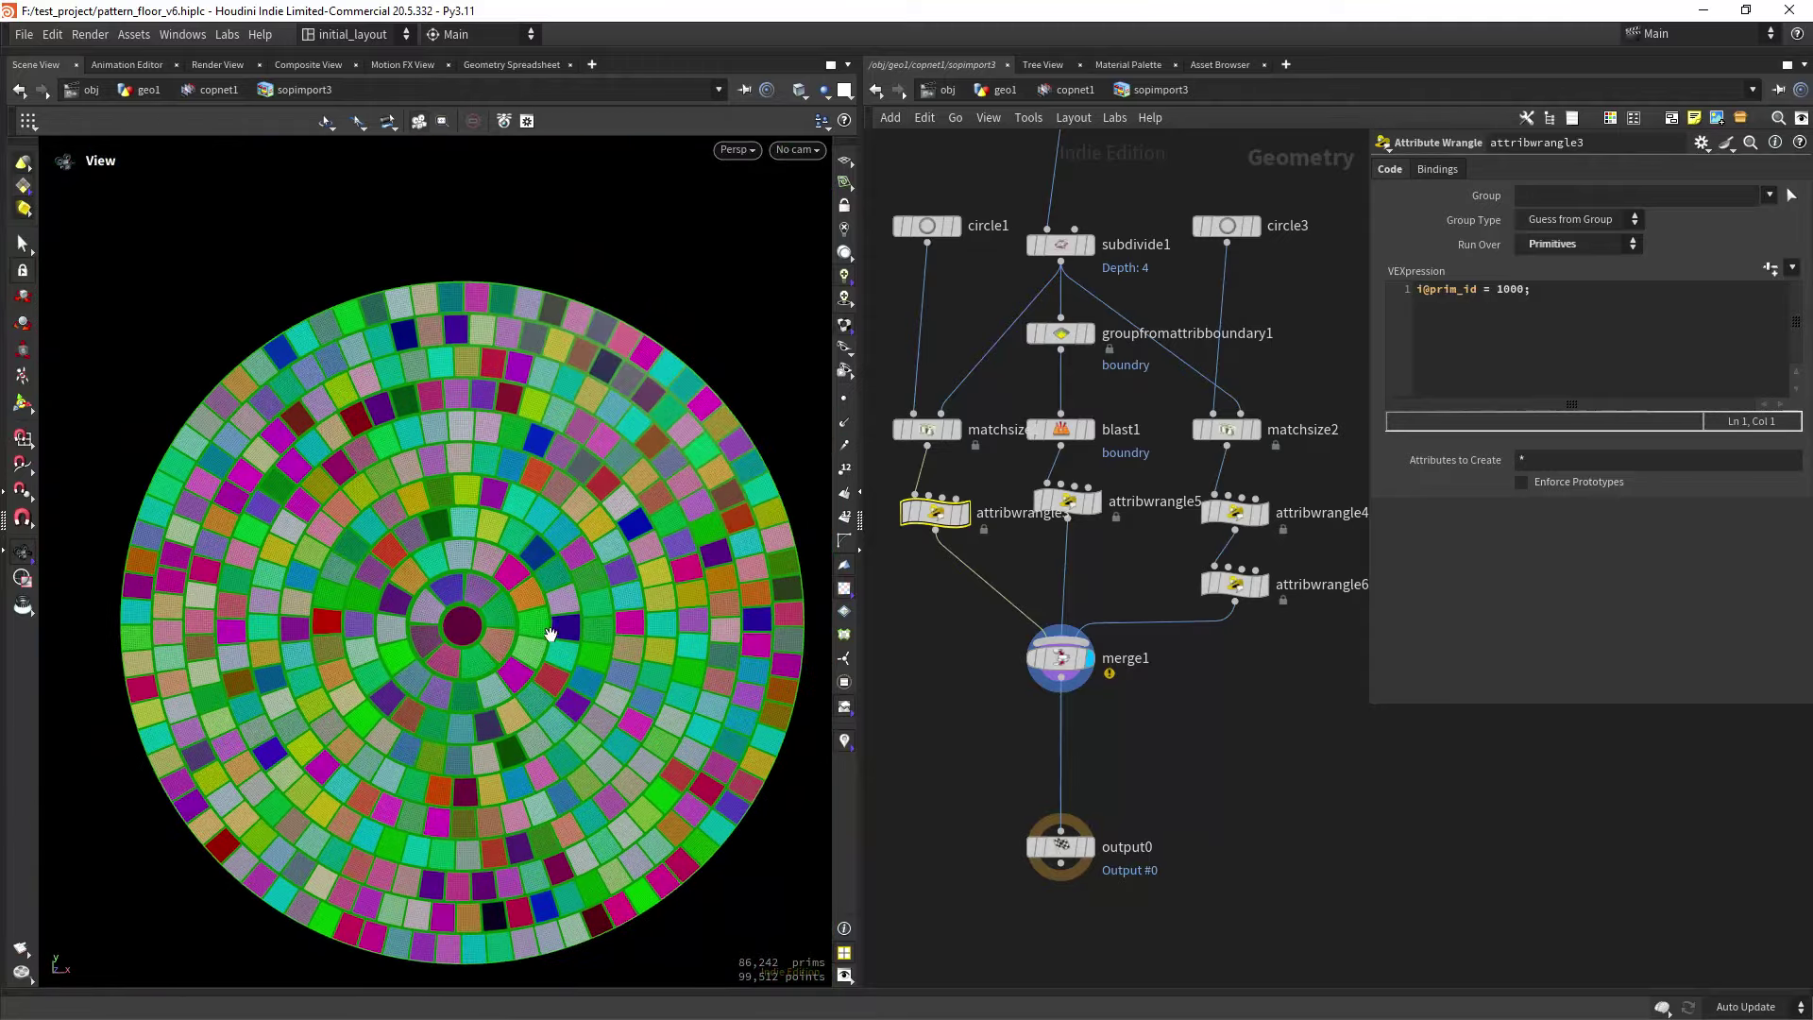
Return to the copnet1 network and display rasterizesetup3's geometry, viewing it at an angle.
left_click(1077, 93)
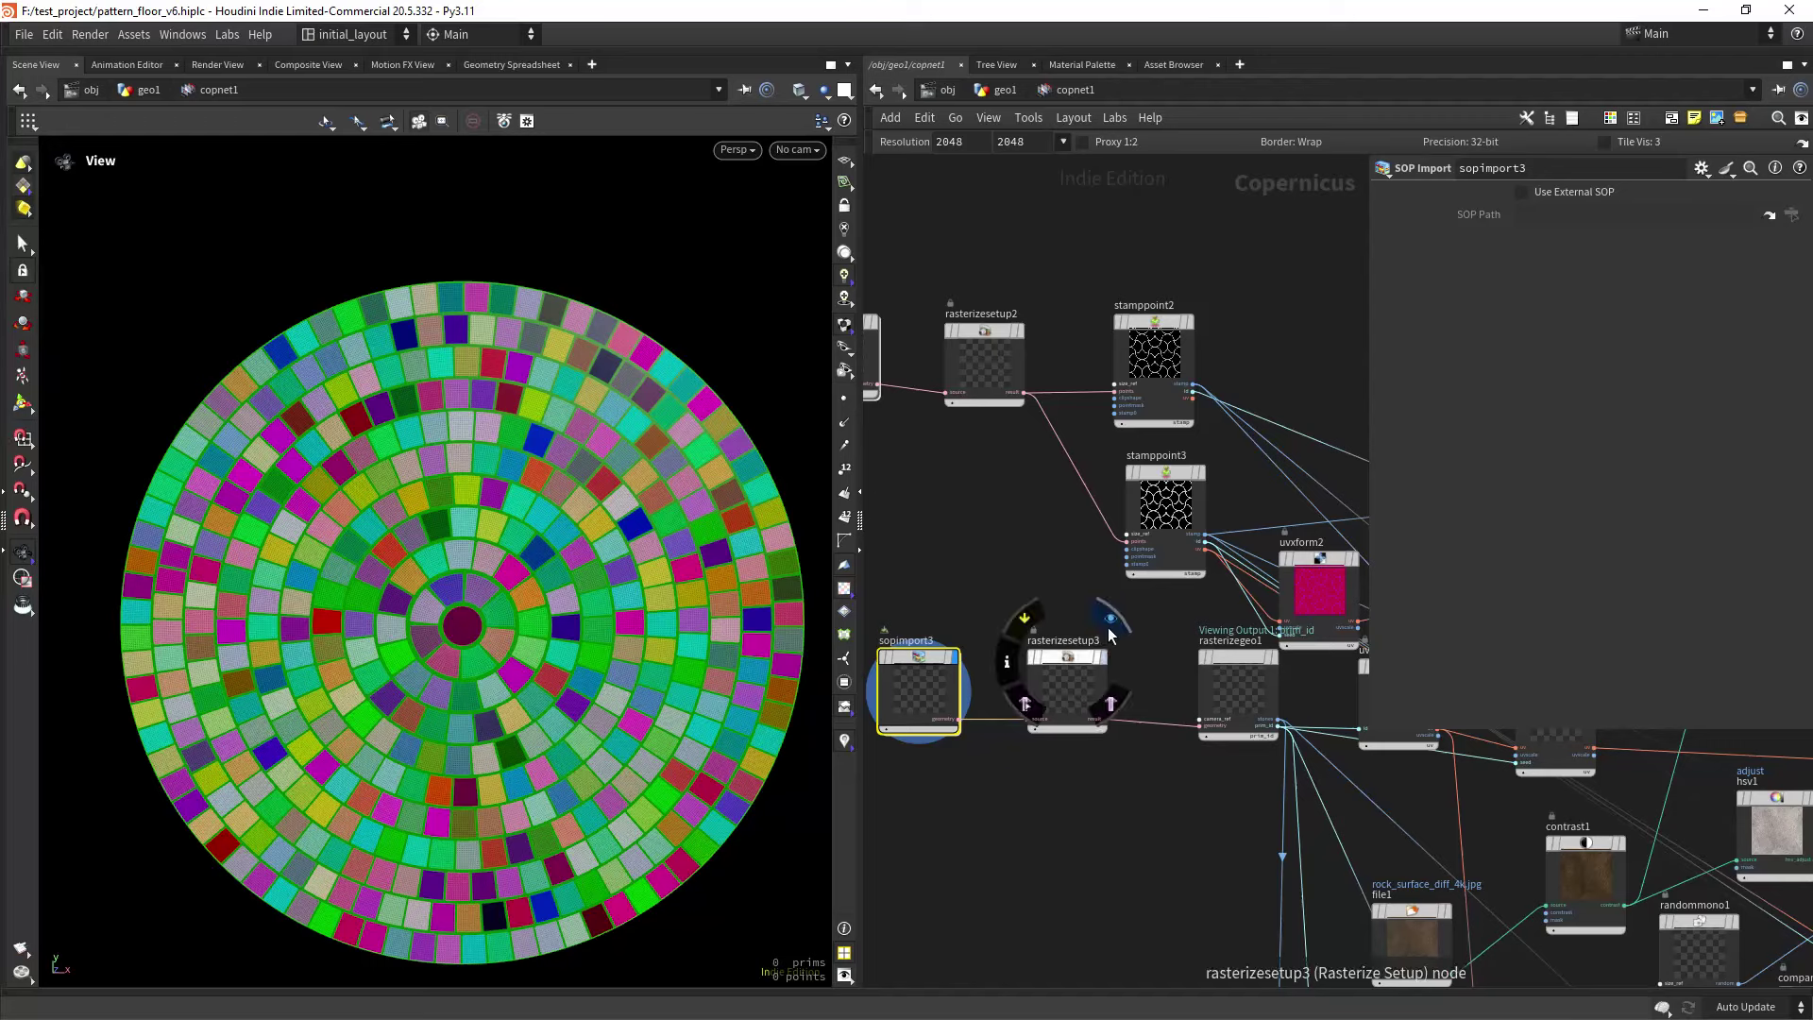
left_click(1103, 656)
key("f")
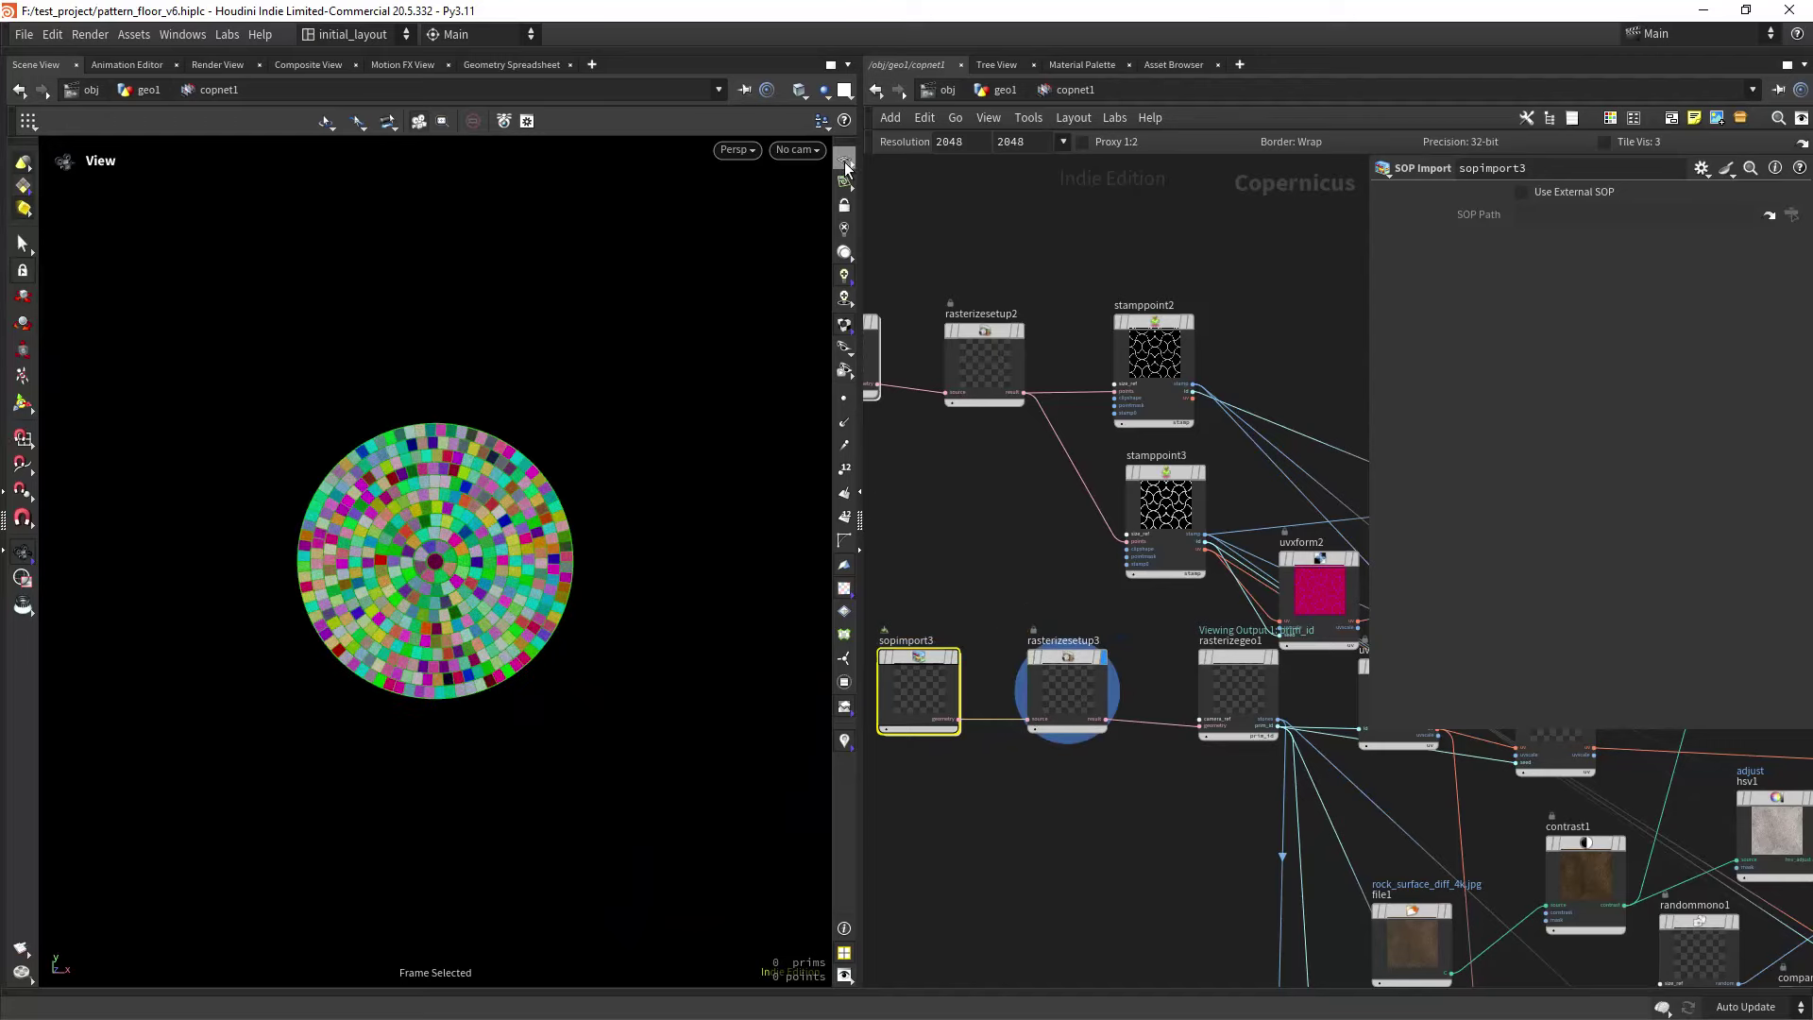
left_click_drag(758, 515, 689, 588)
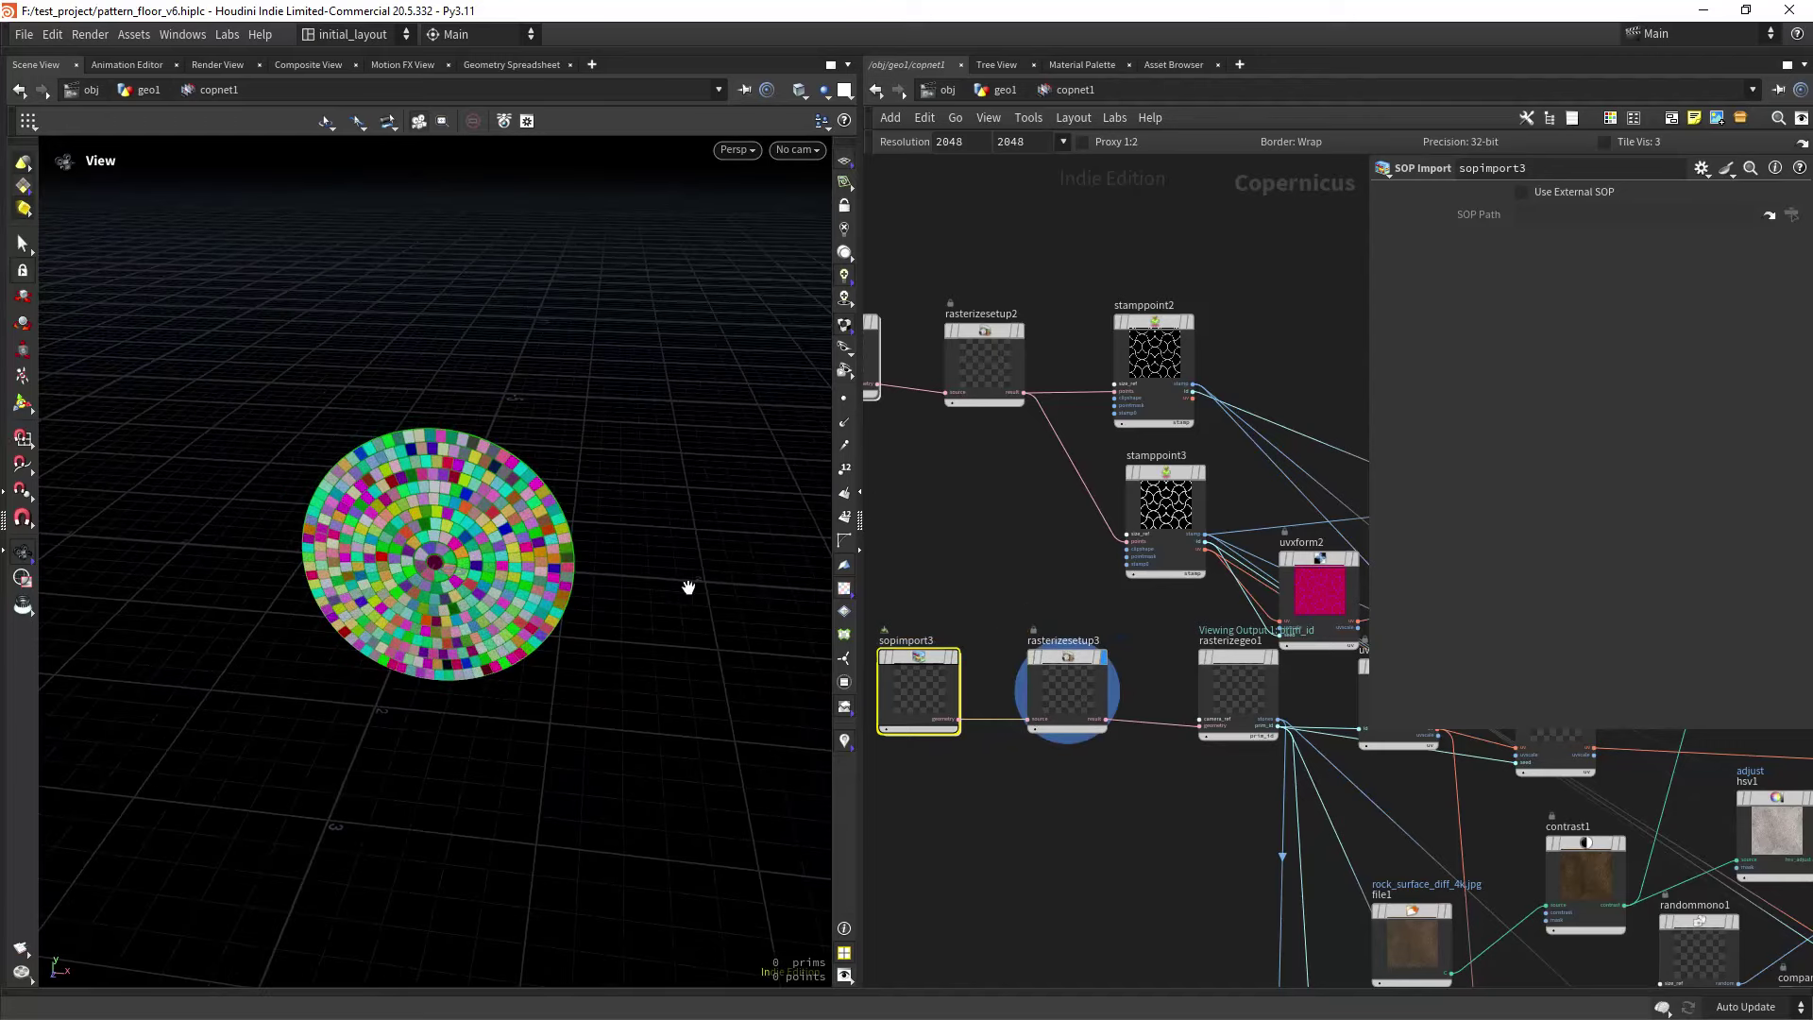
Examine rasterizesetup3's bounding box fit and target size settings, toggling Scale to Fit off and back on.
left_click(1066, 671)
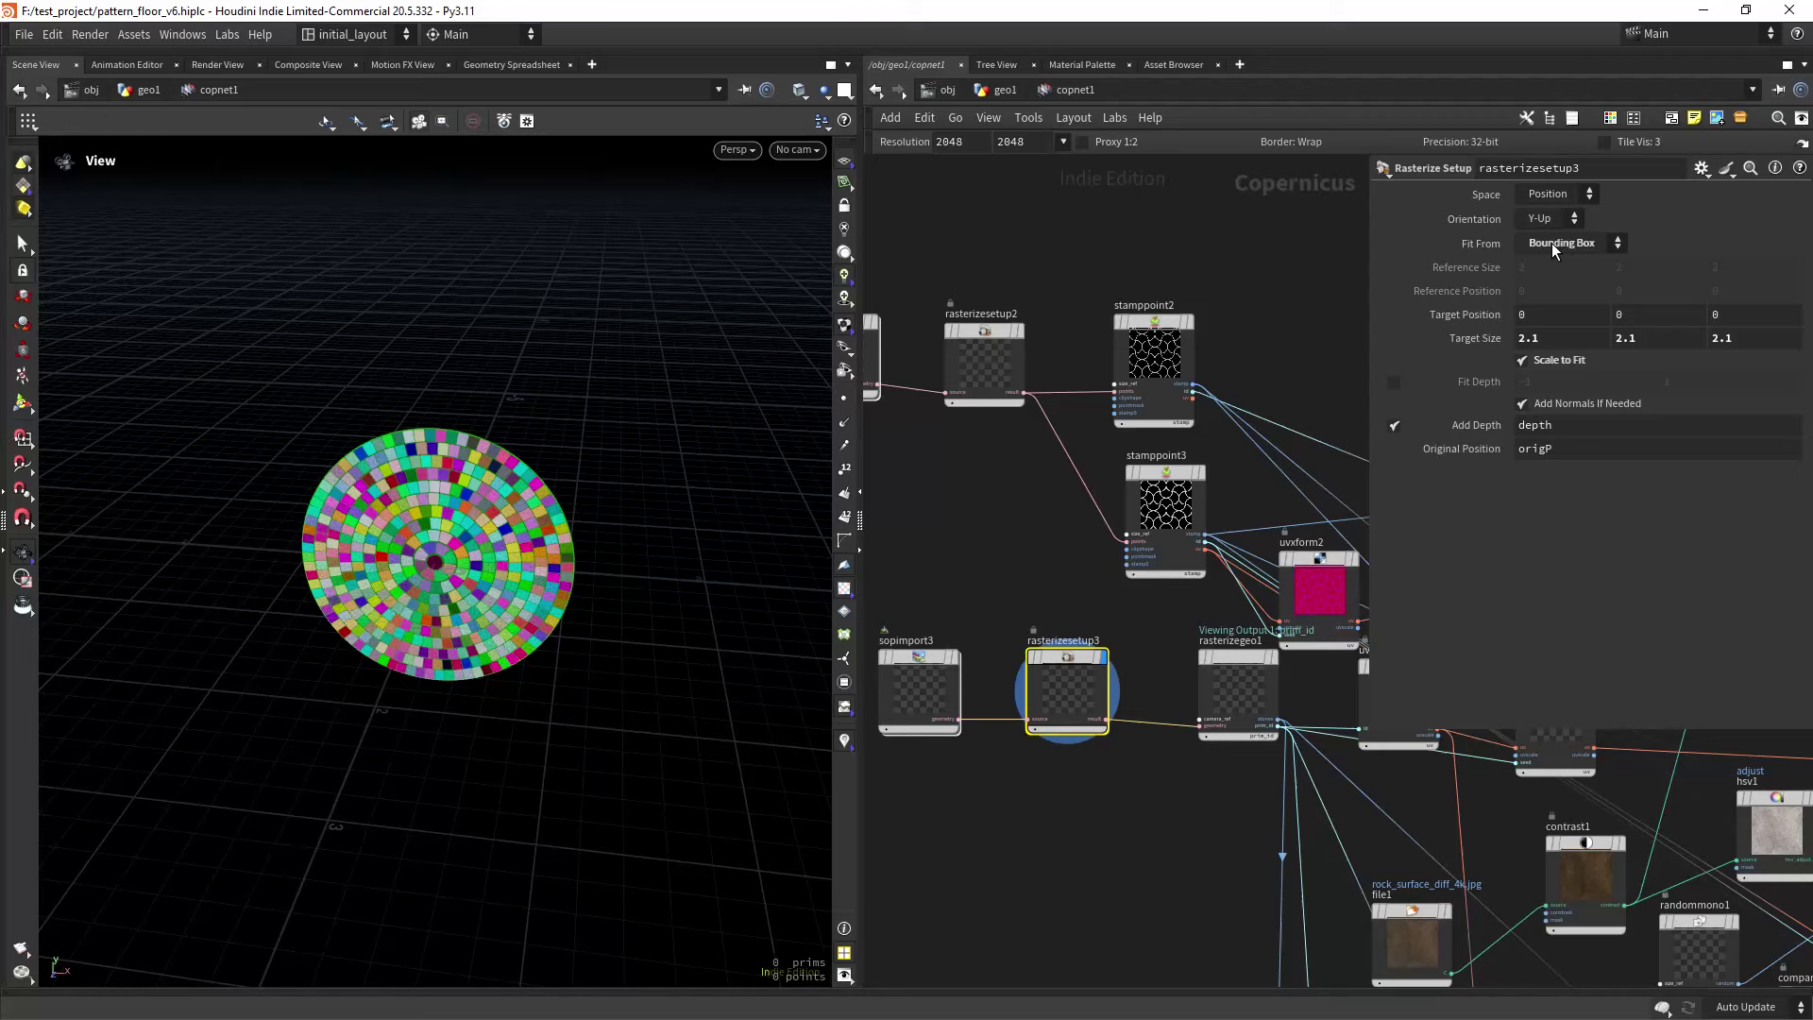
left_click(1560, 362)
left_click(1567, 358)
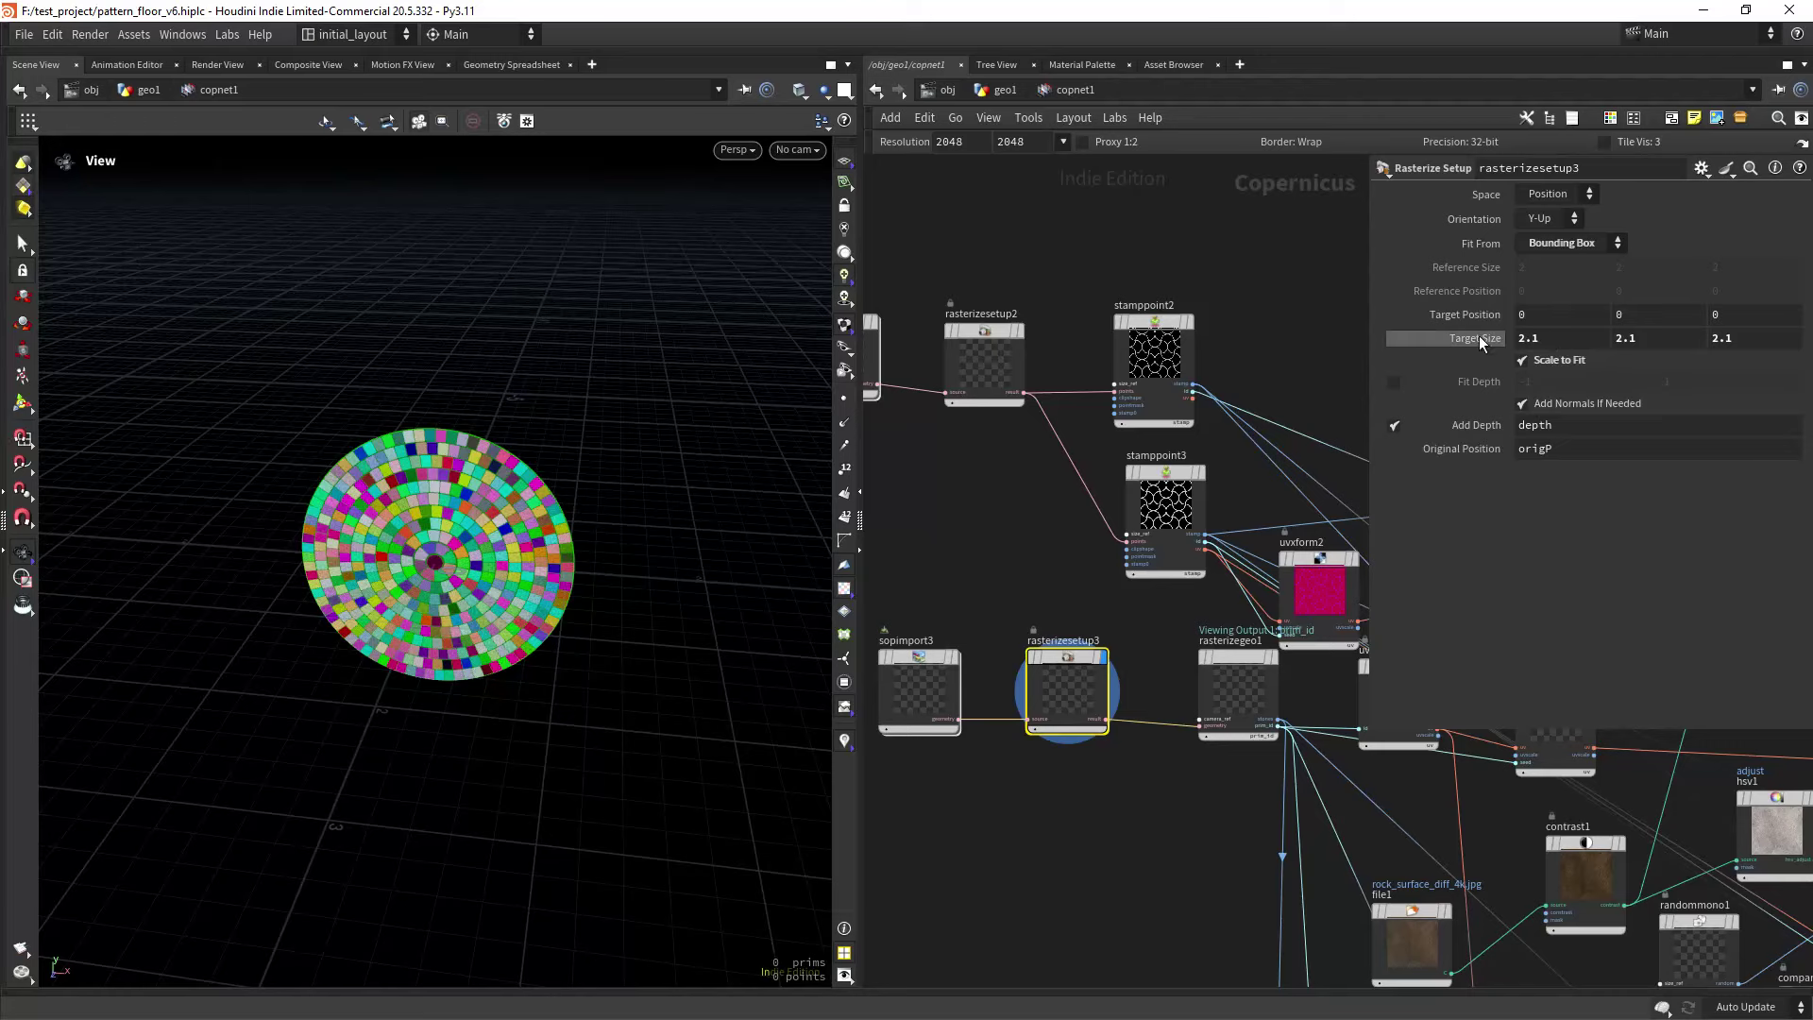
Display the OUT_ALBEDO result and inspect the paving pattern of the finished floor up close.
scroll(989, 795, "down", 4)
middle_click_drag(1167, 838, 849, 831)
middle_click_drag(1265, 488, 943, 526)
left_click(987, 661)
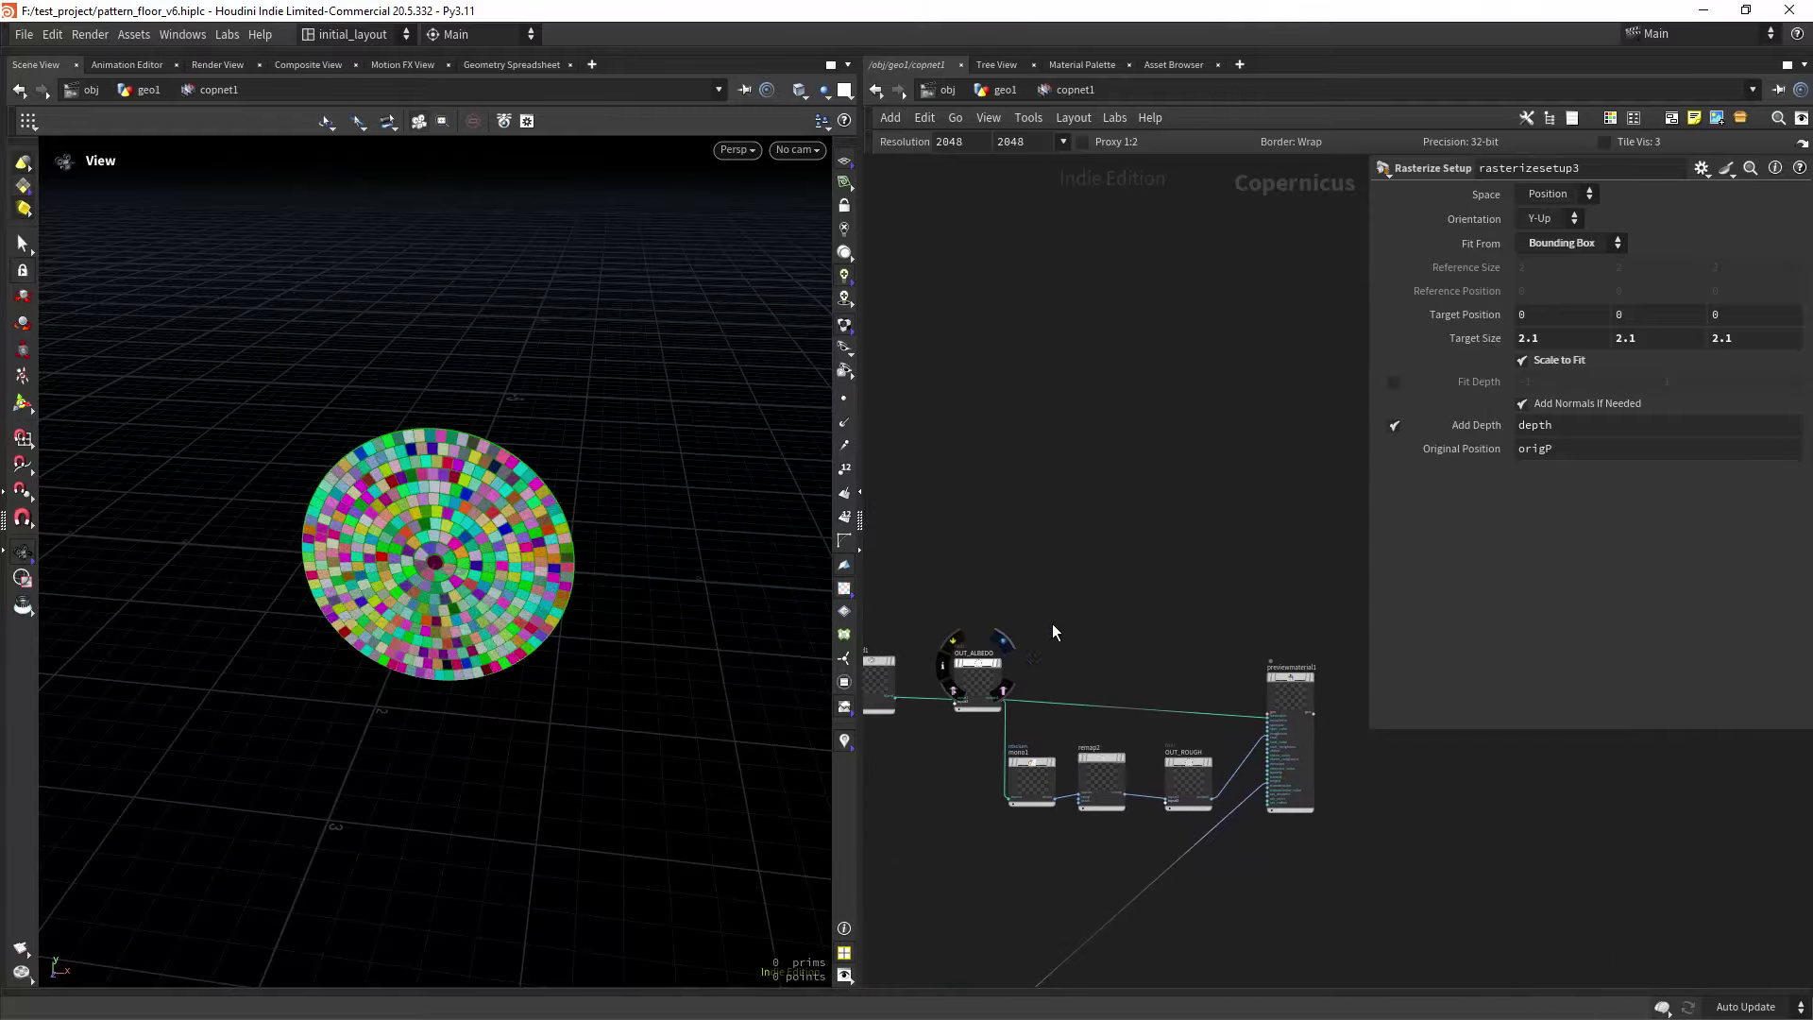
right_click_drag(387, 560, 518, 570)
left_click_drag(519, 570, 542, 530)
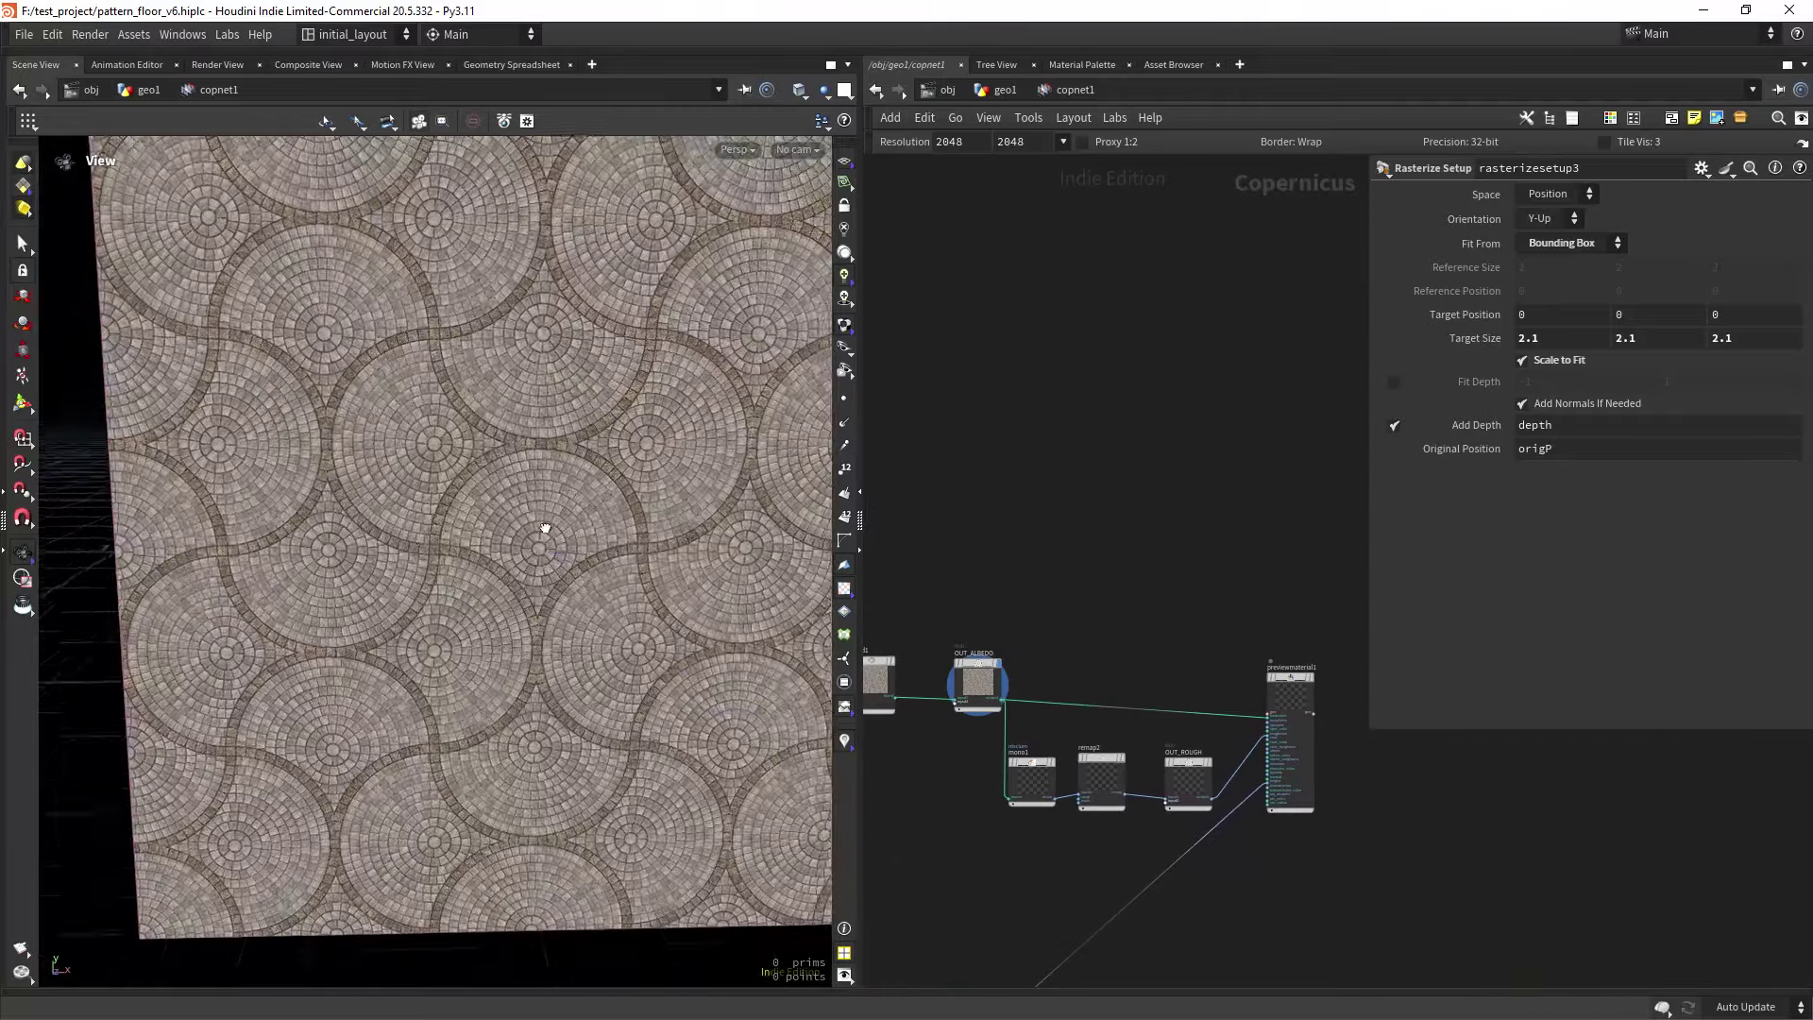
right_click_drag(542, 530, 673, 402)
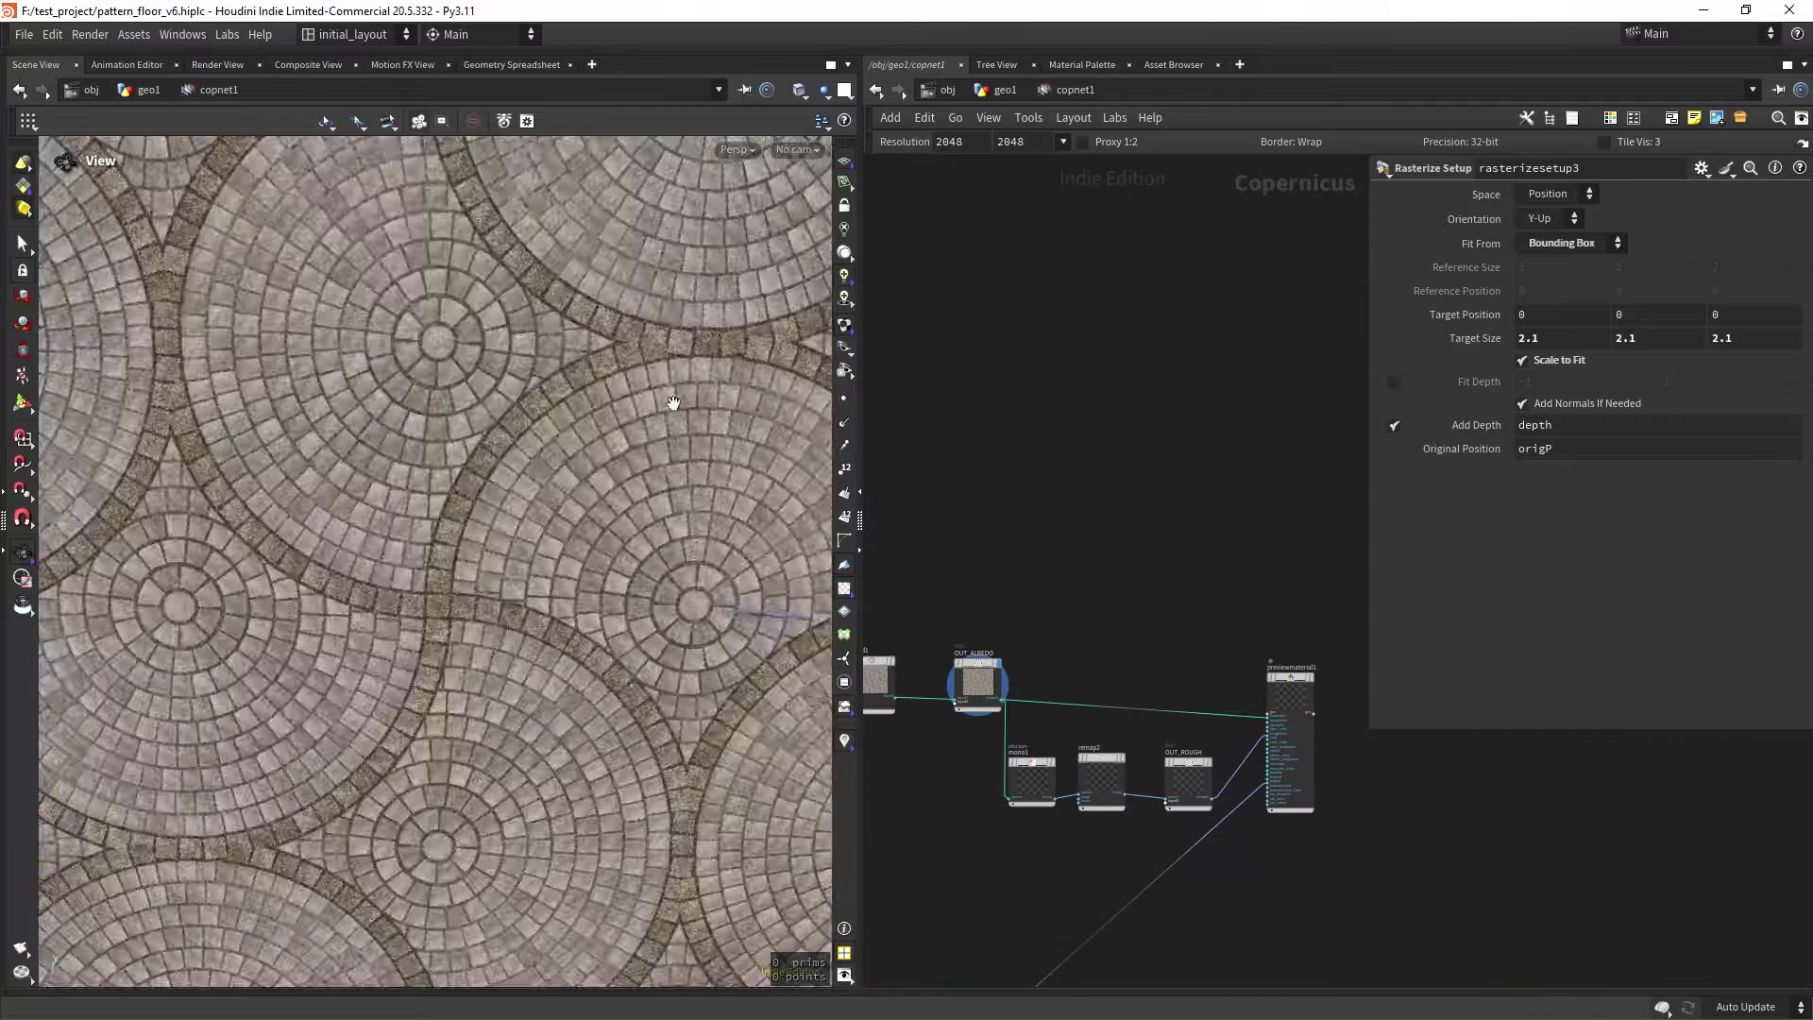
Try a target size of 2, 2, 2 on rasterizesetup3, and undo the change.
left_click(1568, 337)
type("2")
key("Tab")
type("2")
key("Tab")
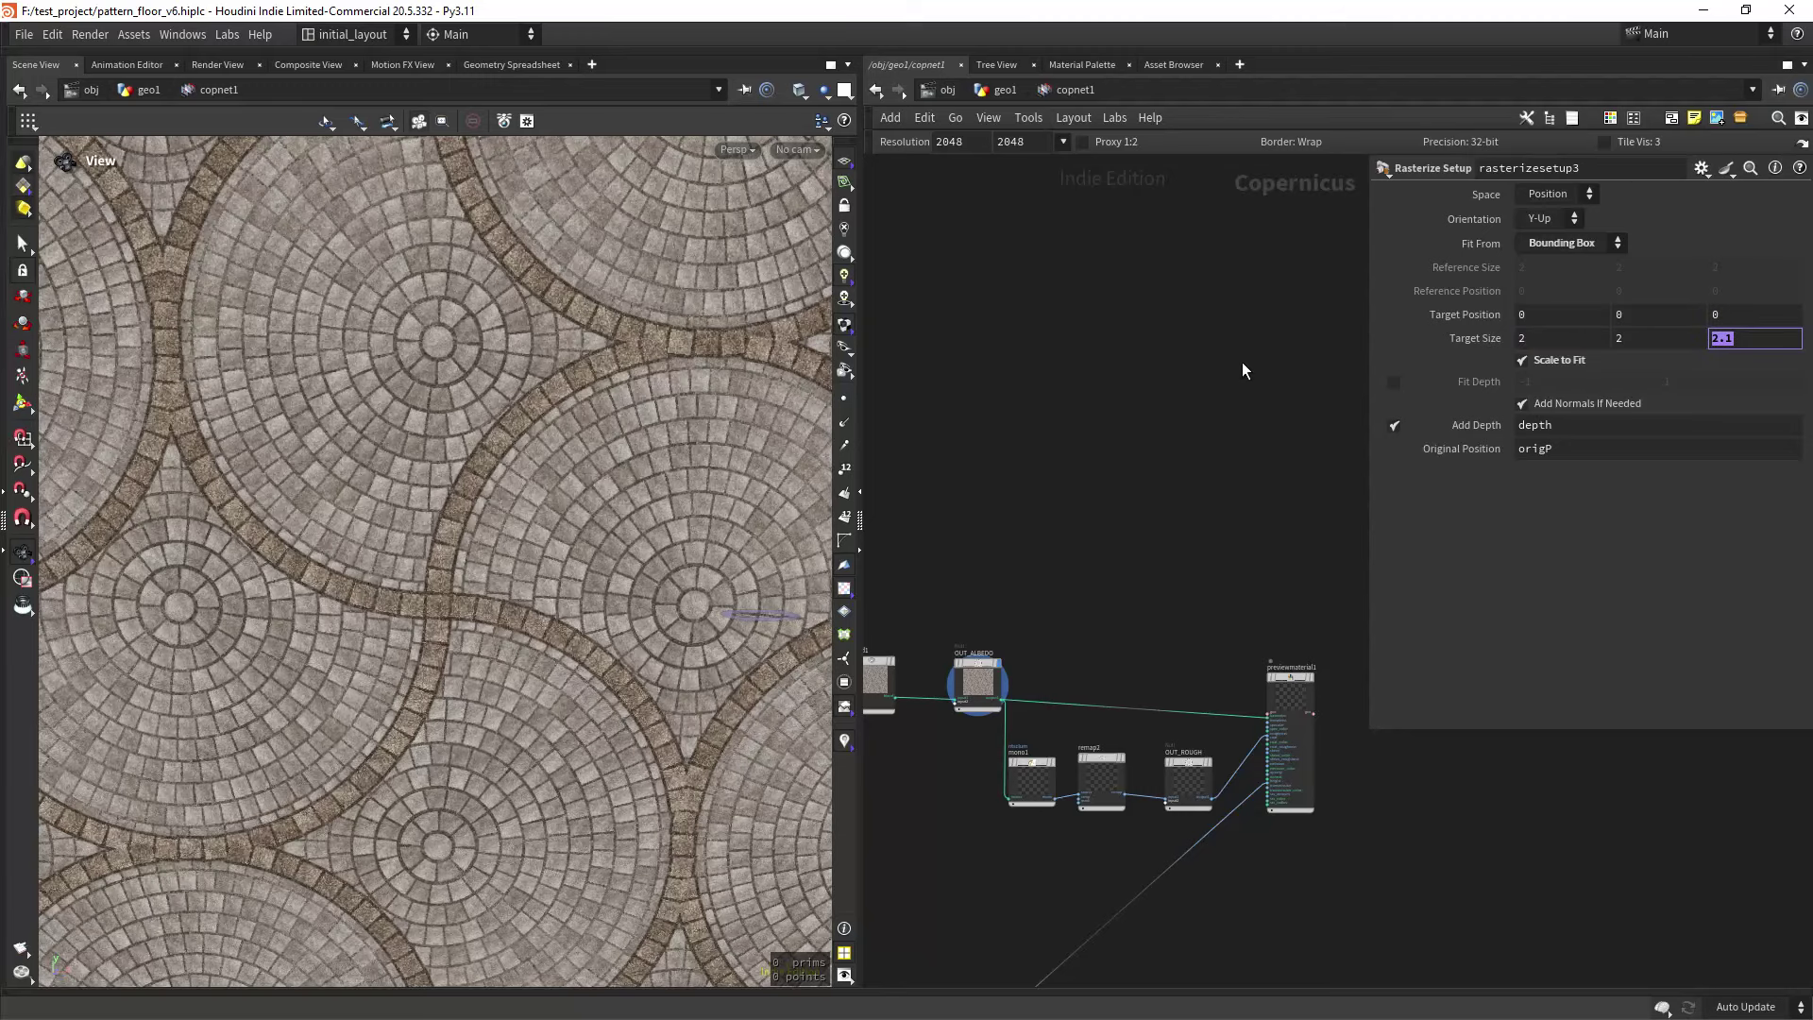
type("2")
key("Tab")
key("ctrl+z")
key("ctrl+z")
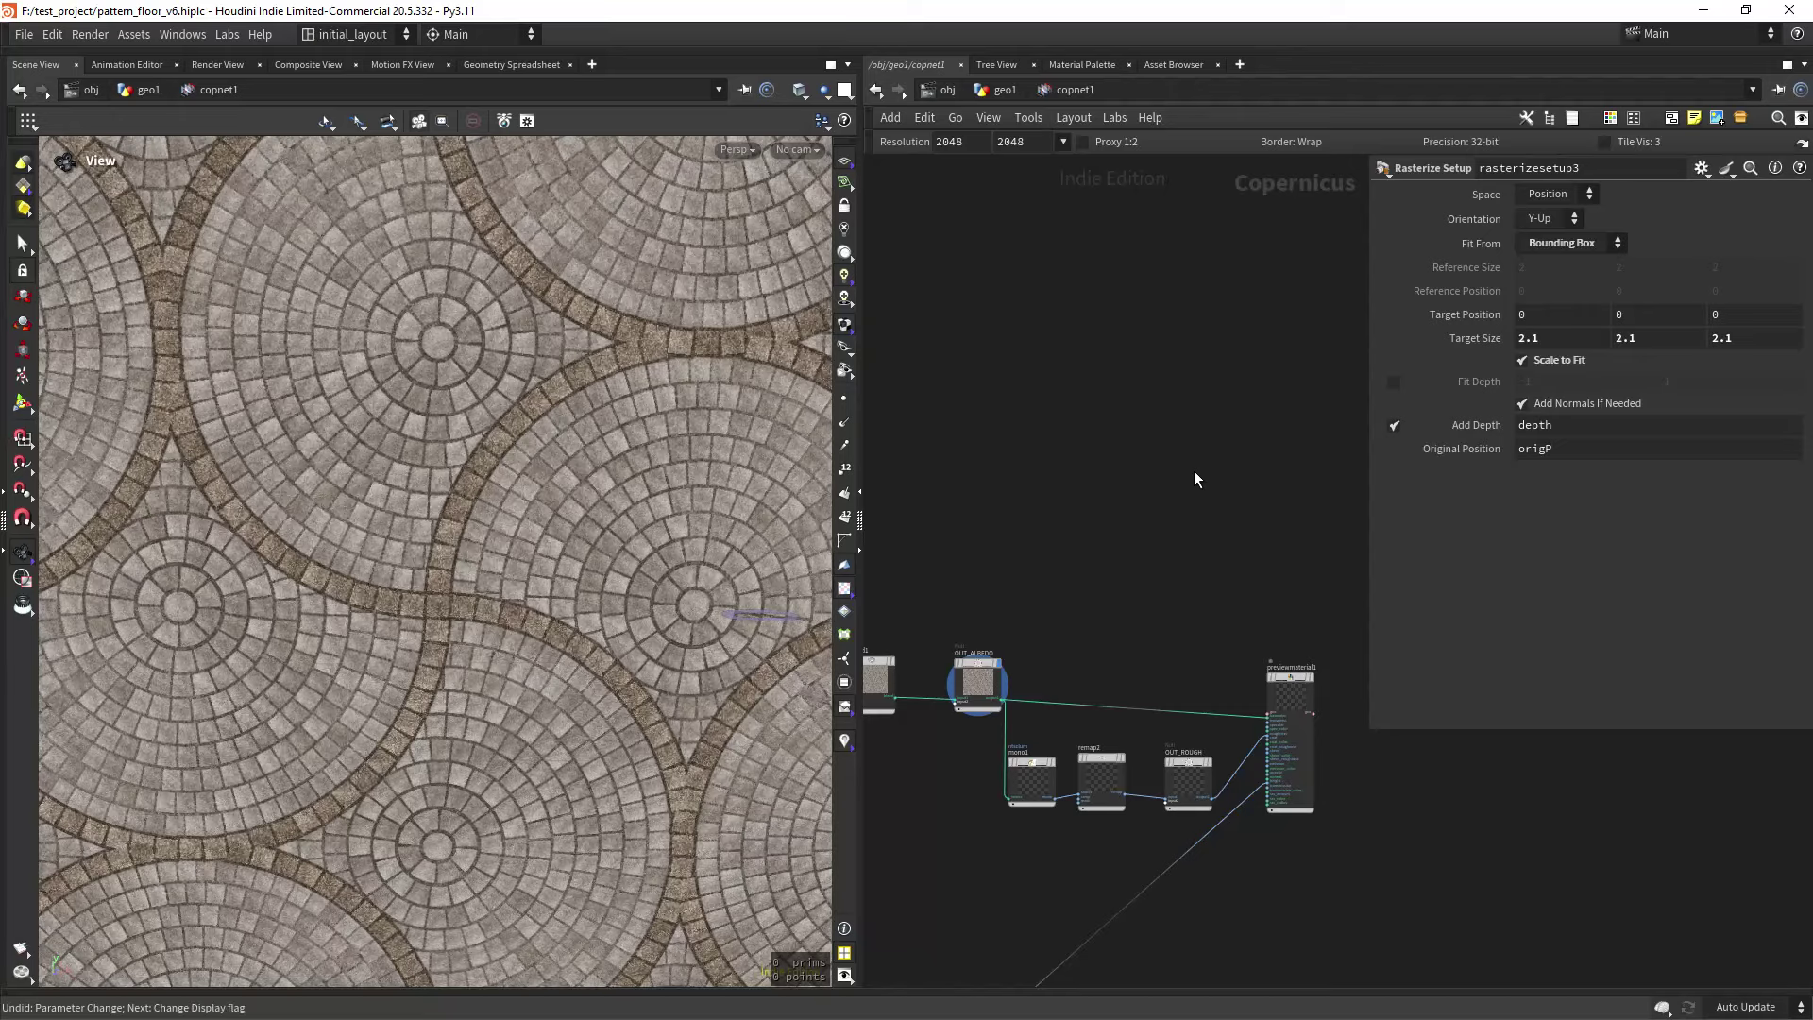
Display rasterizesetup3's disc geometry again and turn off its coloured visualization.
scroll(658, 583, "down", 3)
scroll(1141, 425, "down", 4)
middle_click_drag(1043, 609, 1306, 587)
scroll(1000, 661, "up", 10)
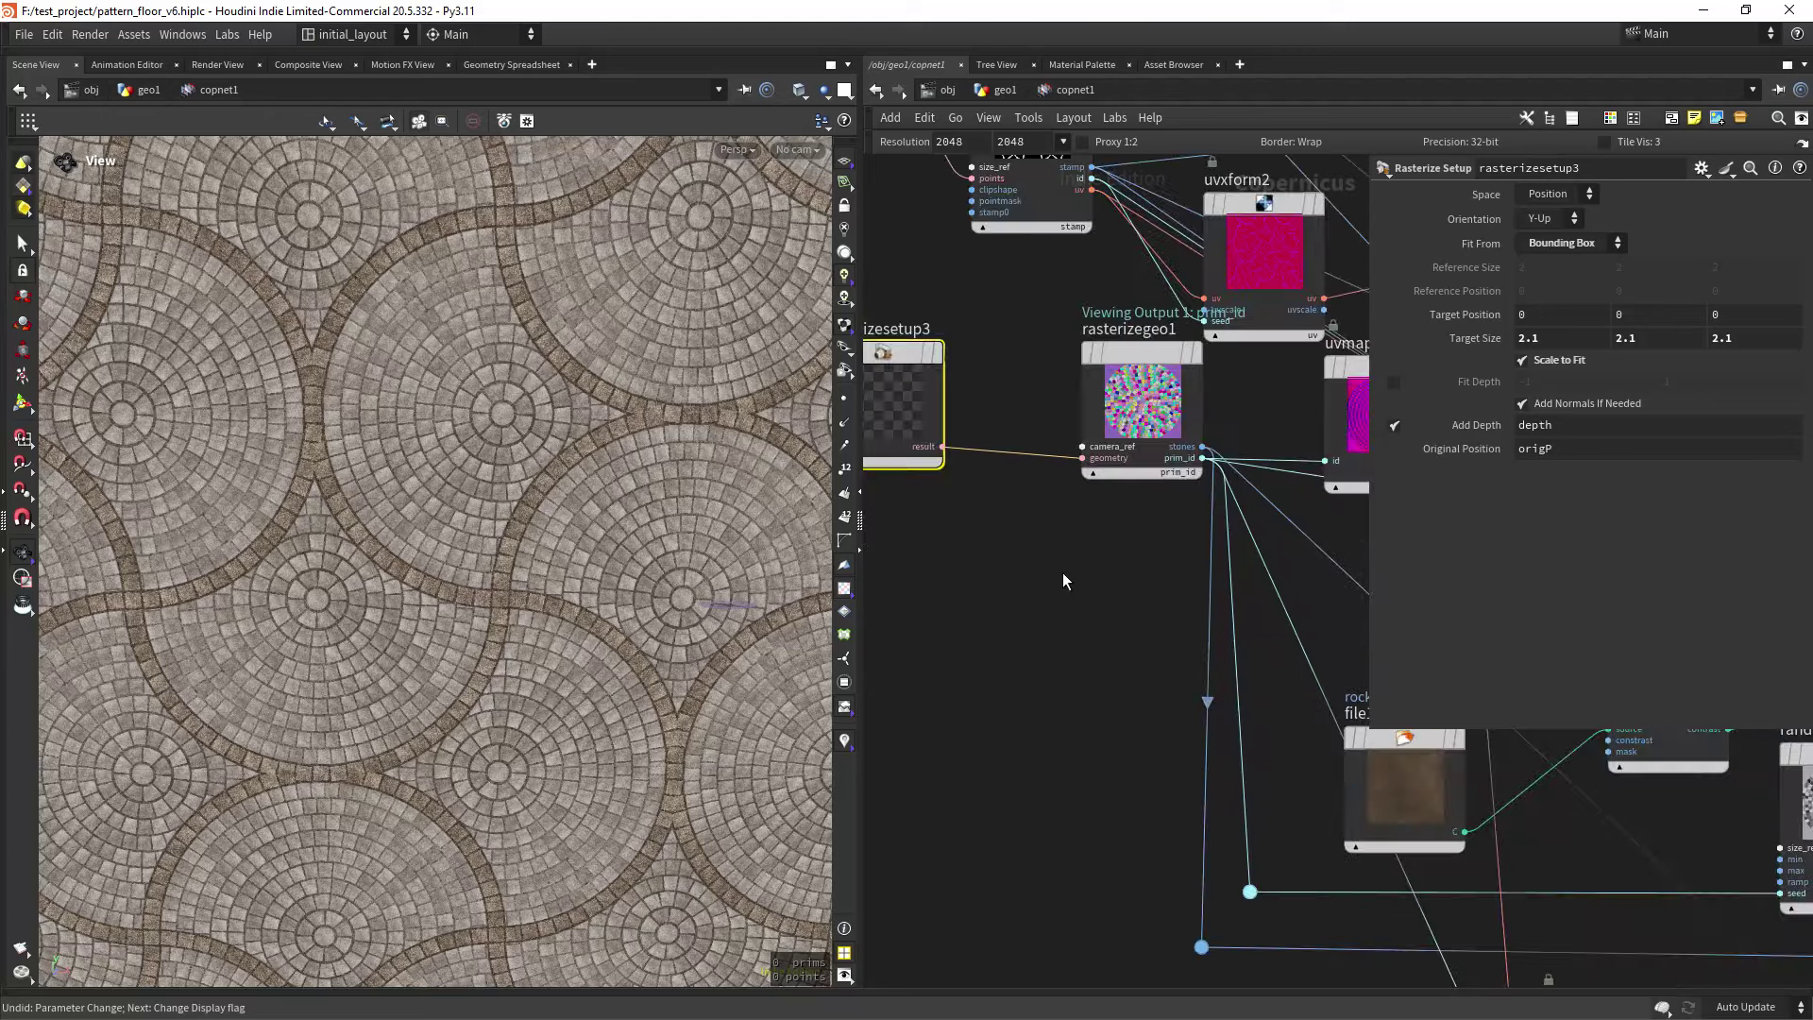
left_click(1034, 422)
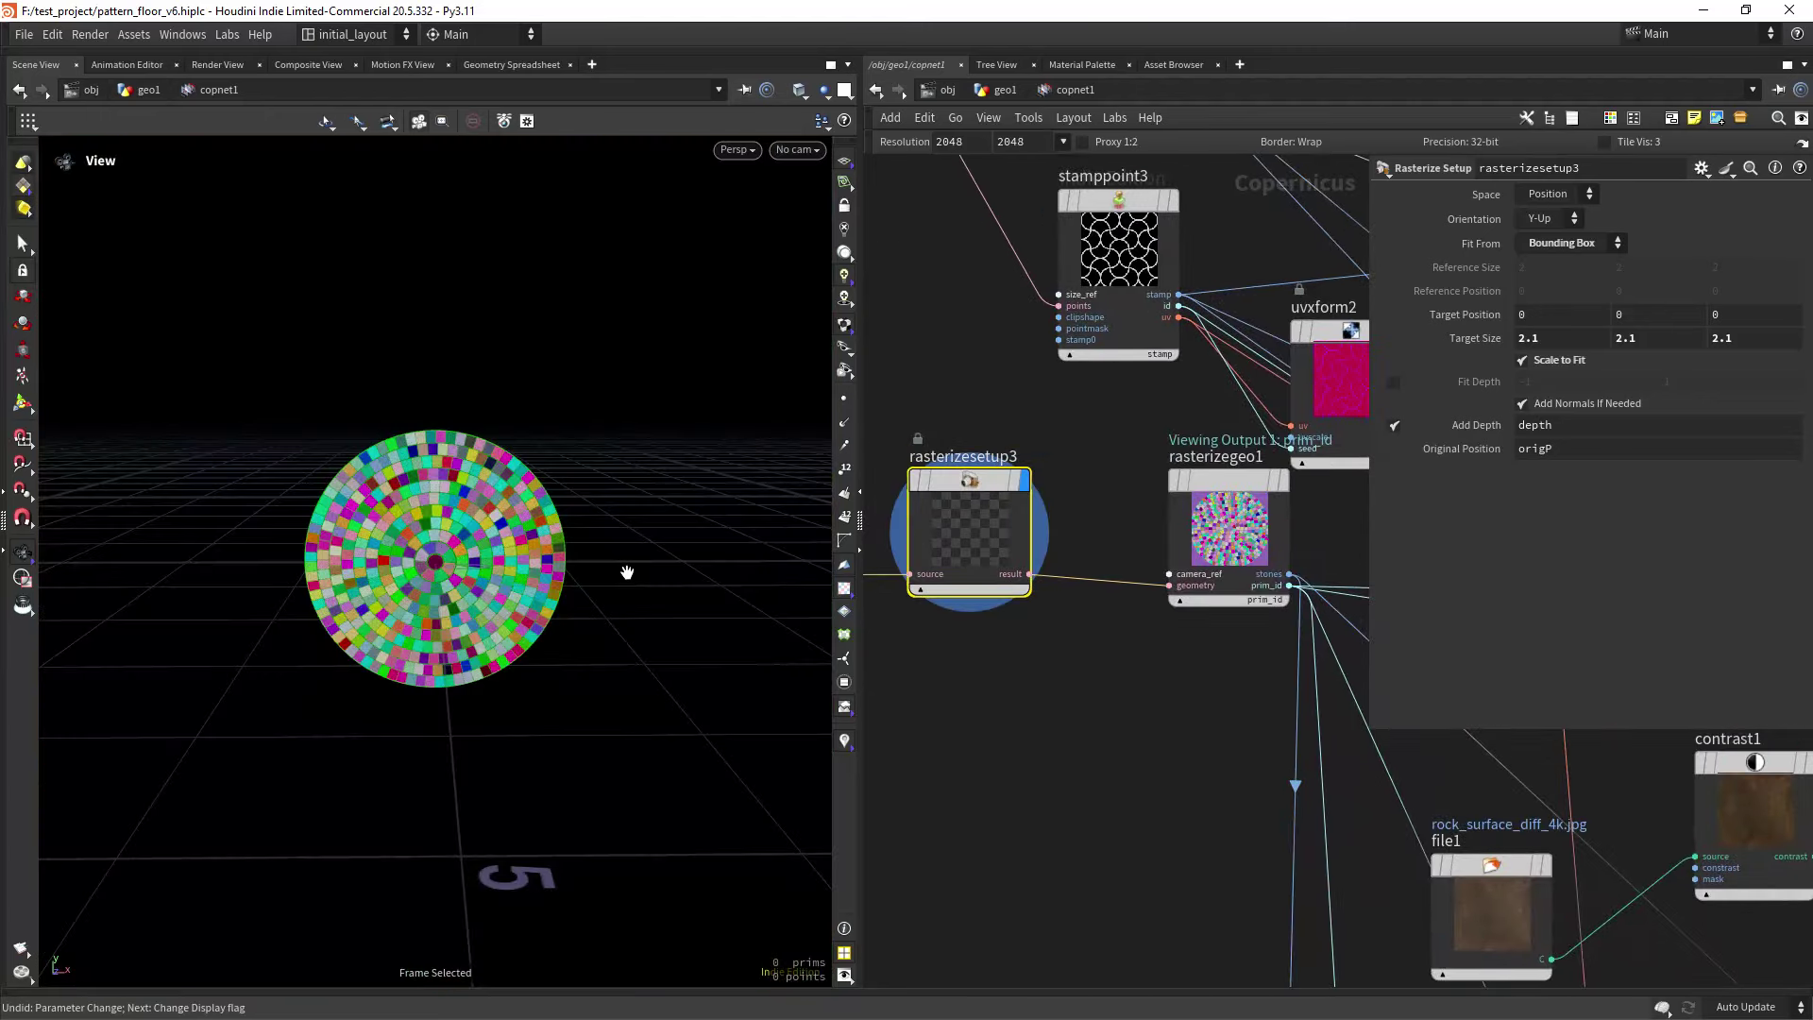
middle_click_drag(1198, 672, 1041, 702)
left_click(843, 741)
Display rasterizegeo1, switch its viewed output to stones and inspect the black-and-white stone mask.
mouse_move(1129, 502)
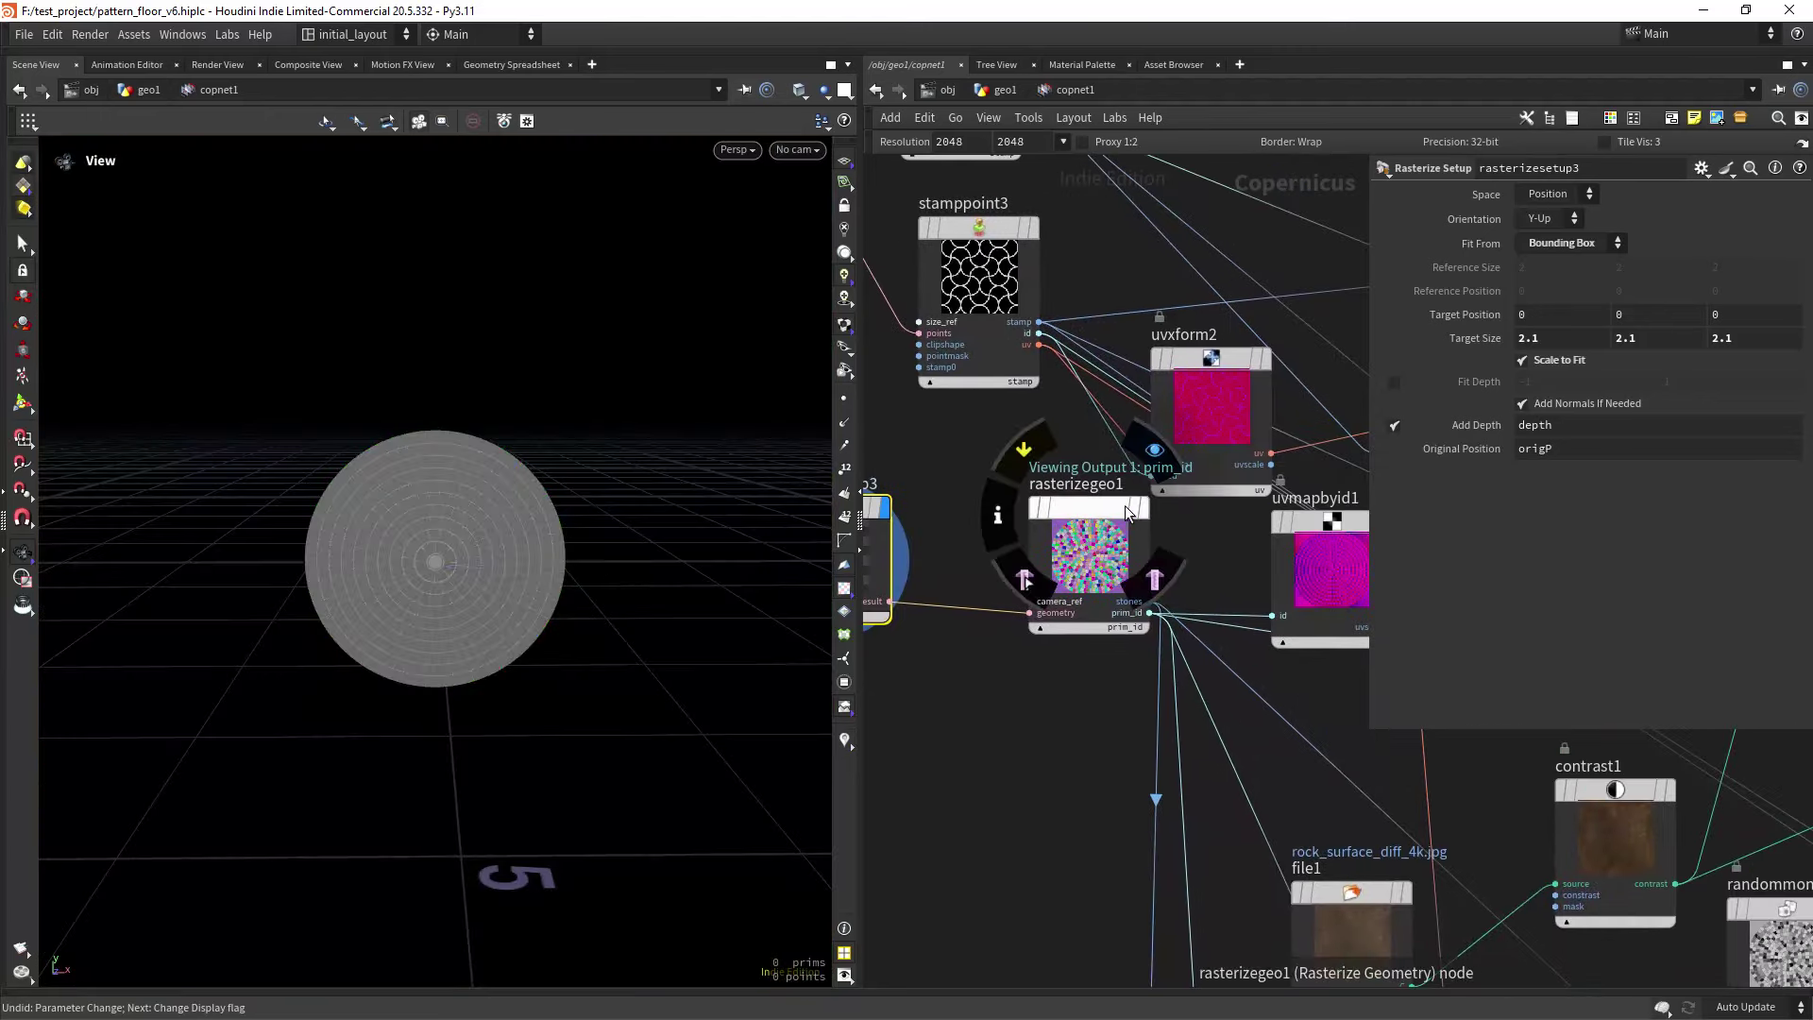
left_click(1143, 463)
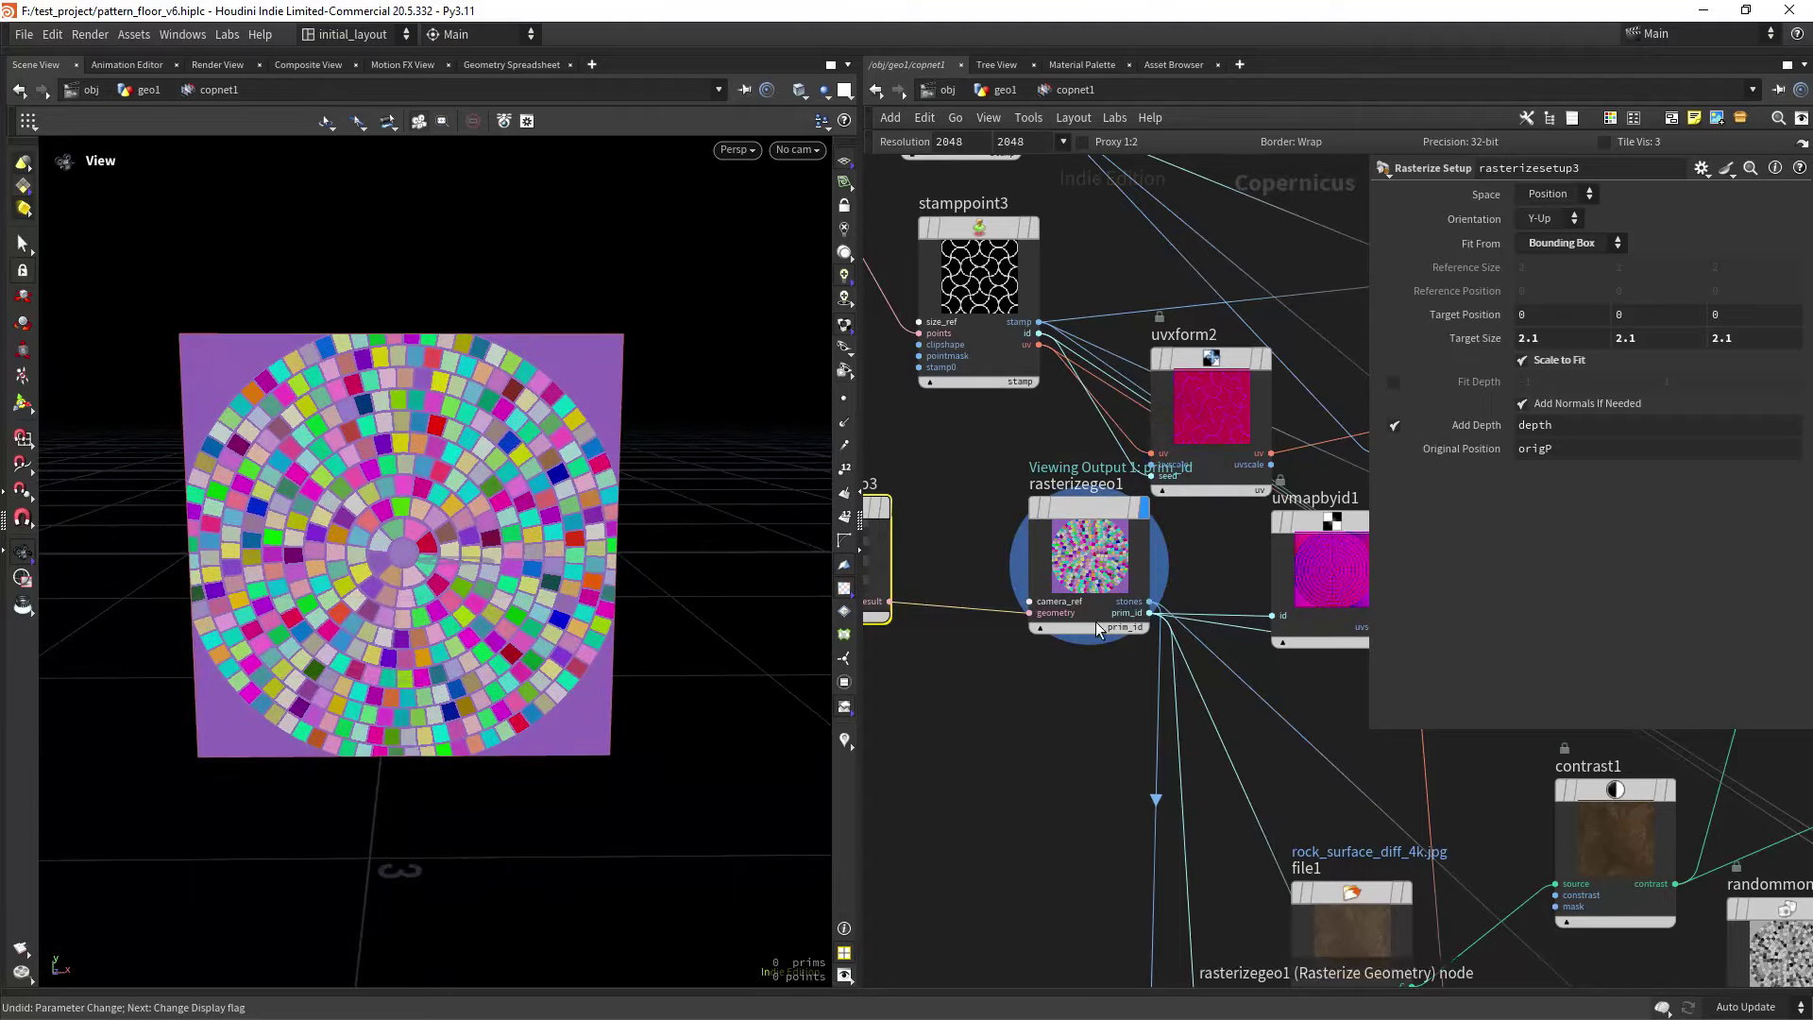
scroll(1088, 656, "up", 3)
middle_click_drag(1088, 656, 1041, 663)
left_click(1070, 597)
left_click(1091, 619)
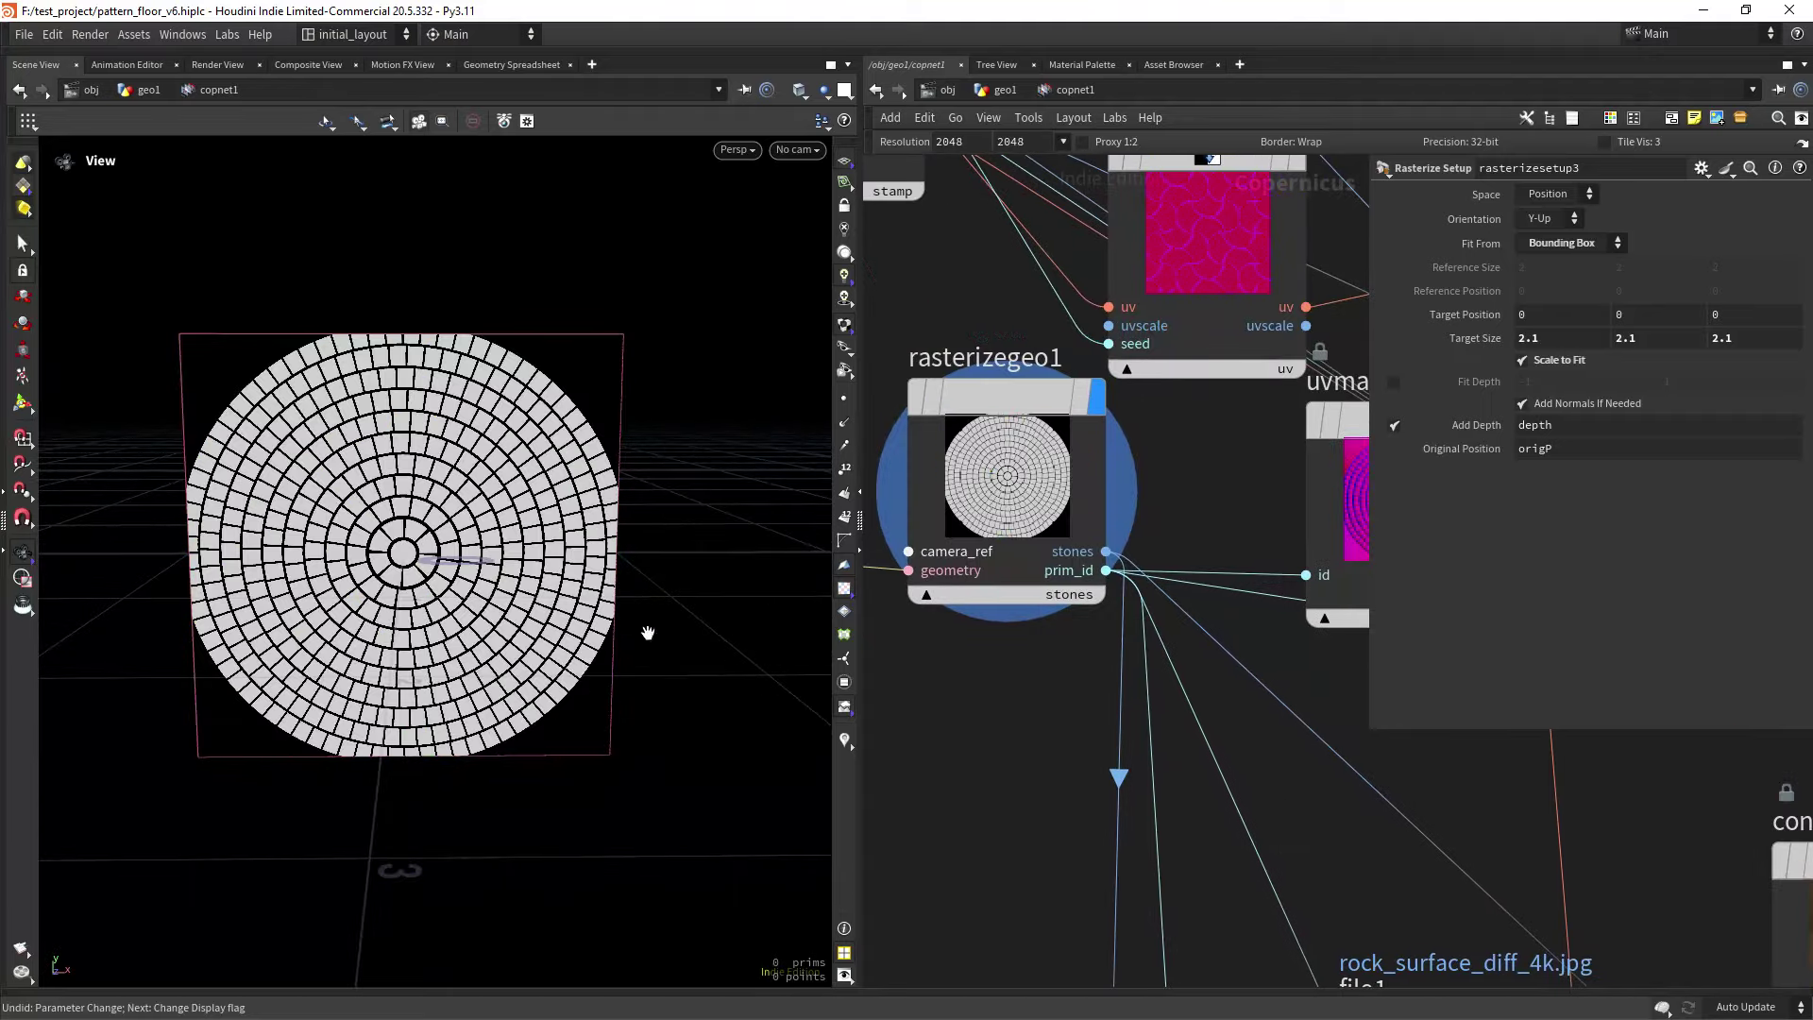
scroll(648, 632, "up", 3)
mouse_move(603, 620)
middle_mouse_down()
mouse_move(588, 585)
mouse_move(606, 627)
middle_mouse_up()
left_click_drag(606, 627, 633, 640)
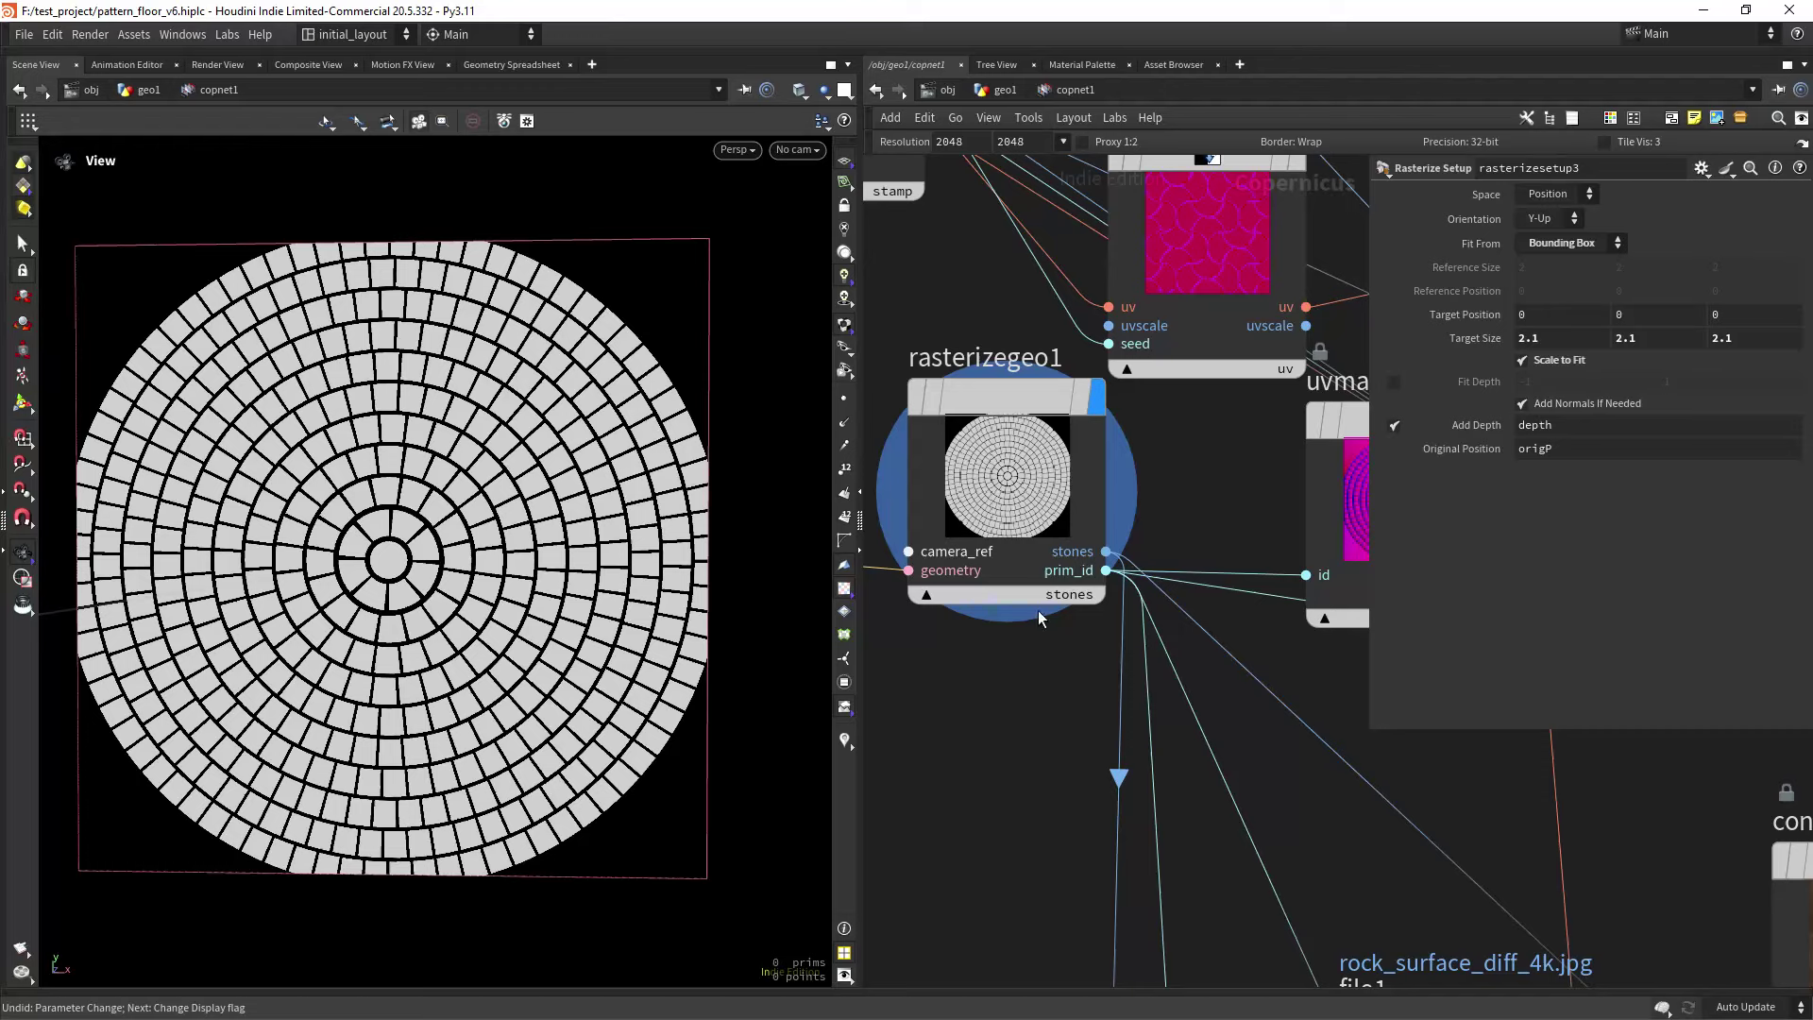
Switch rasterizegeo1's viewed output back to prim_id and inspect the coloured stone IDs.
left_click(1067, 598)
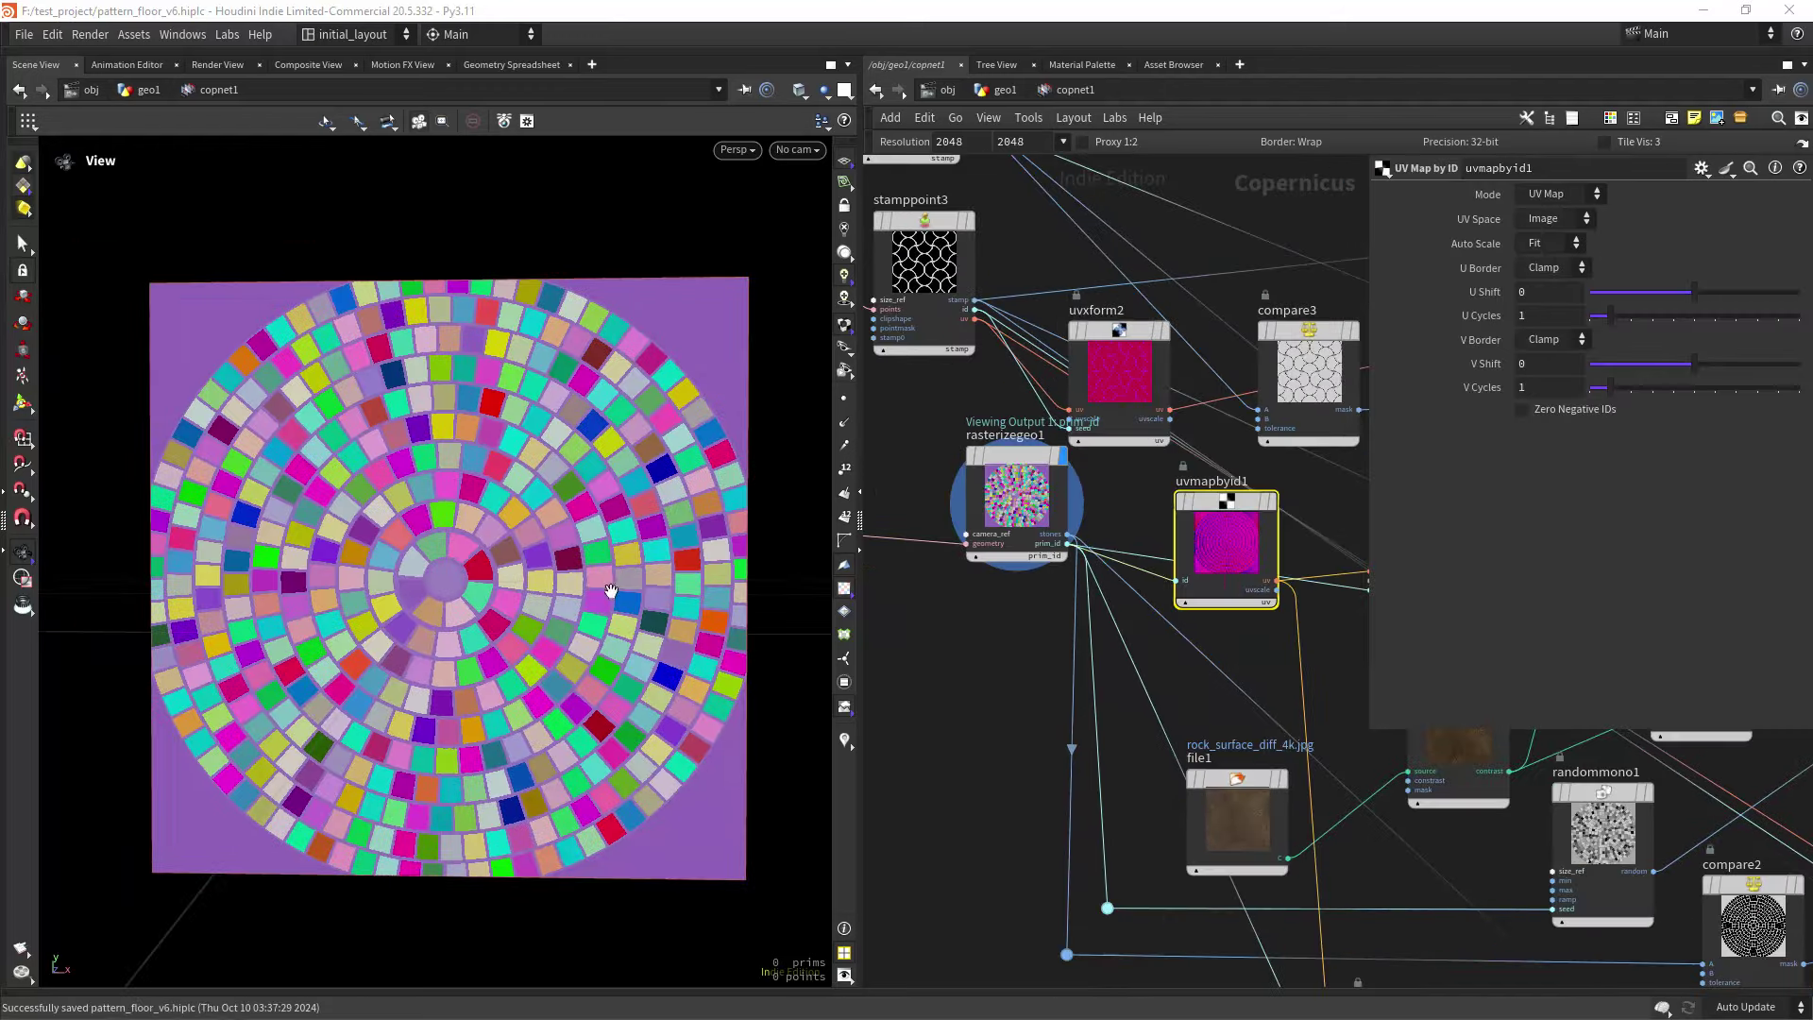
scroll(604, 614, "down", 2)
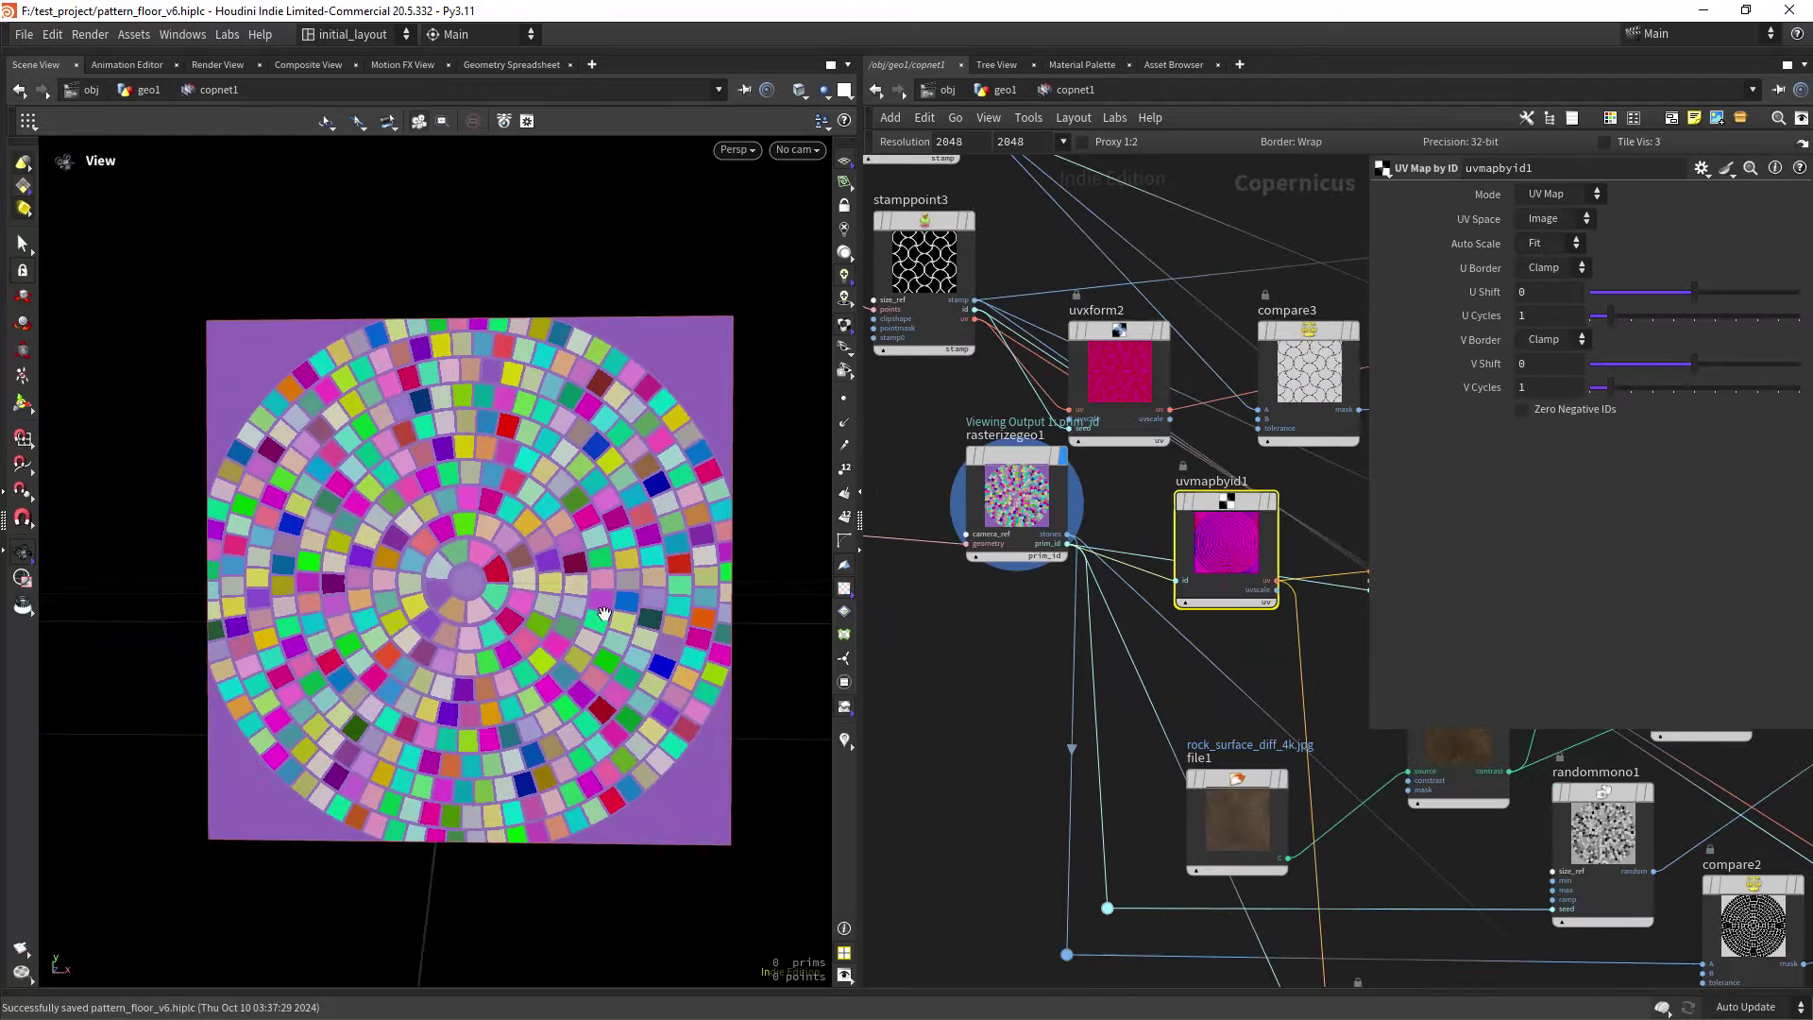
scroll(1023, 614, "up", 4)
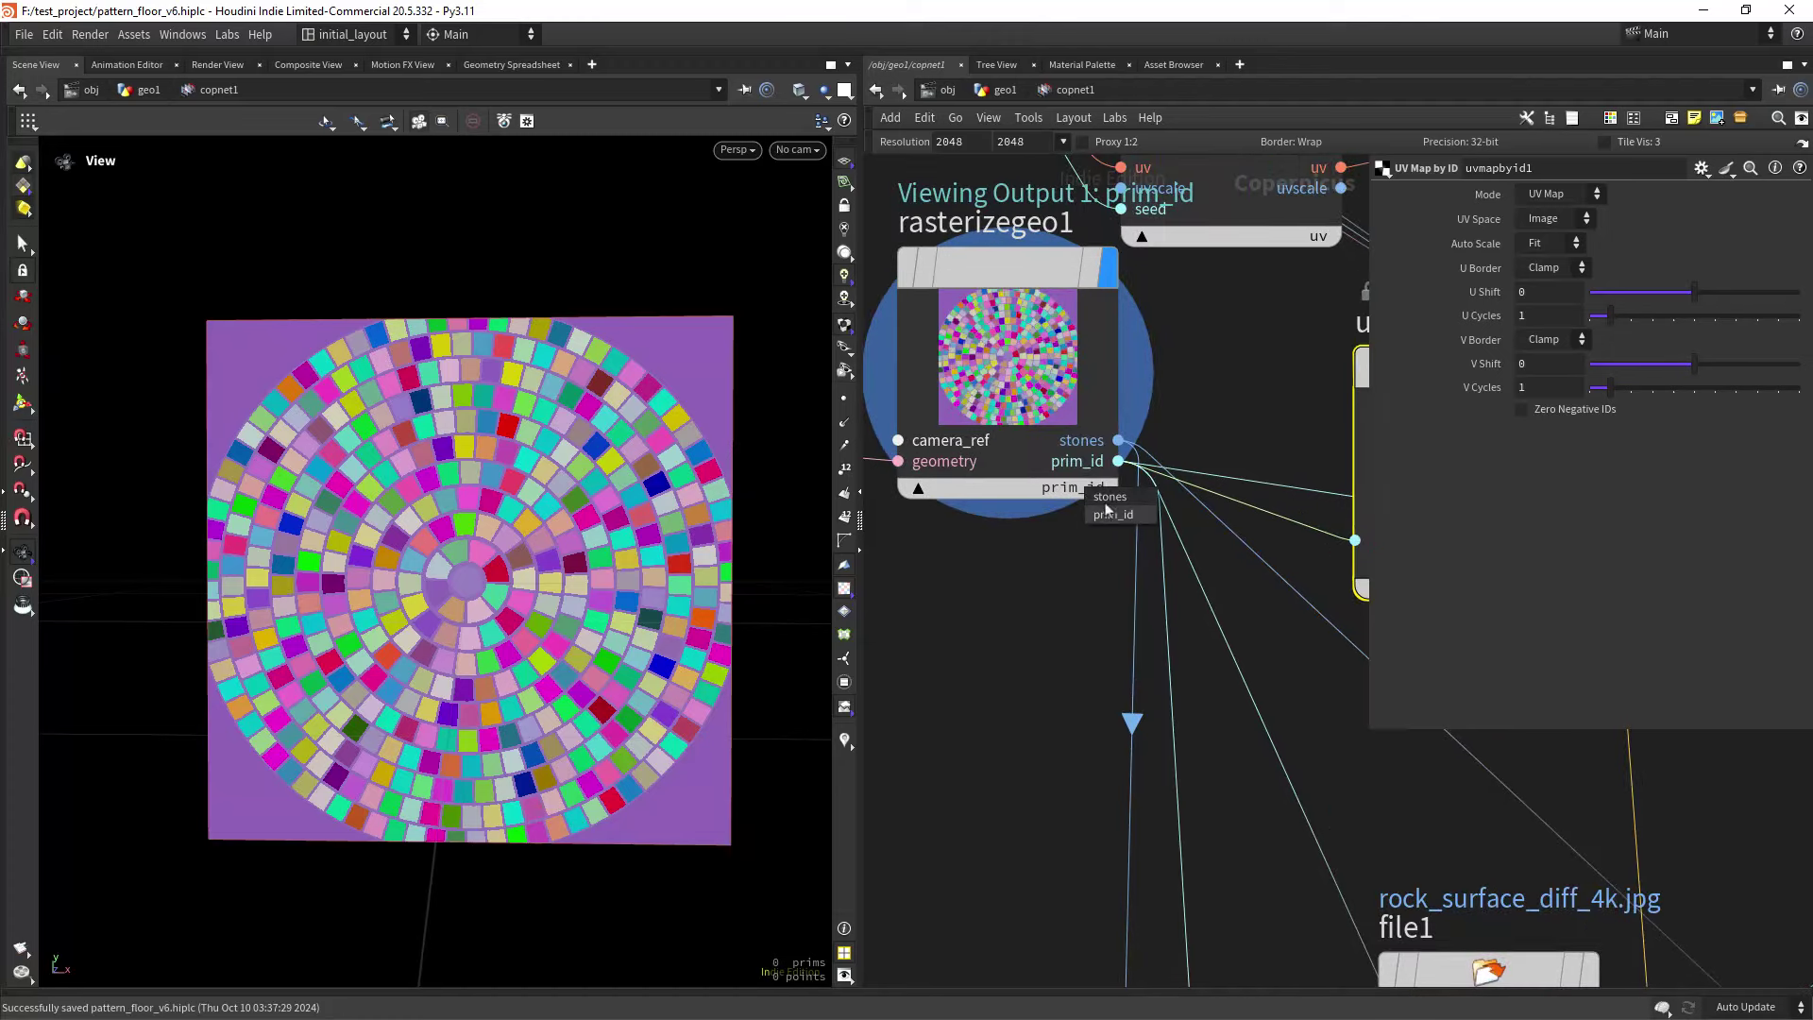
left_click(1084, 492)
left_click(1084, 491)
left_click(1105, 532)
scroll(1024, 614, "down", 4)
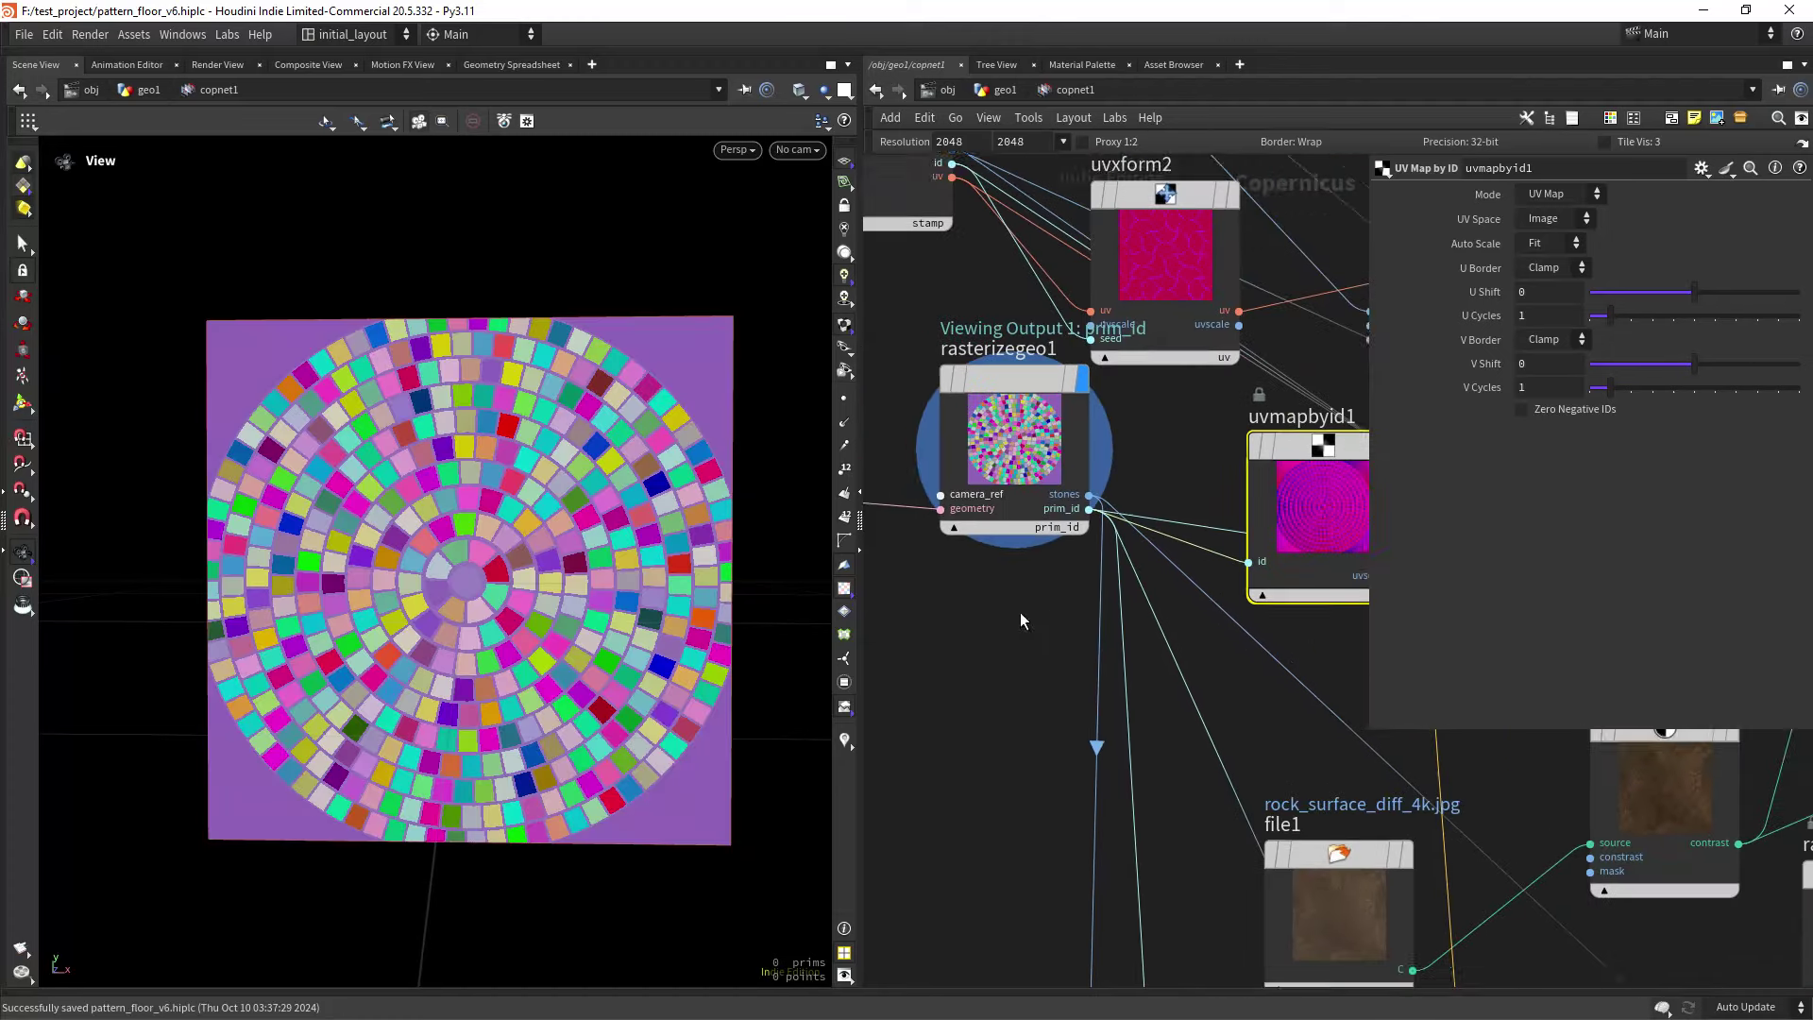
Display uvmapbyid1's per-stone UV map and trace its id input back to rasterizegeo1's prim_id output.
middle_click_drag(1164, 583, 965, 636)
middle_click_drag(1187, 707, 1047, 653)
scroll(1173, 682, "down", 3)
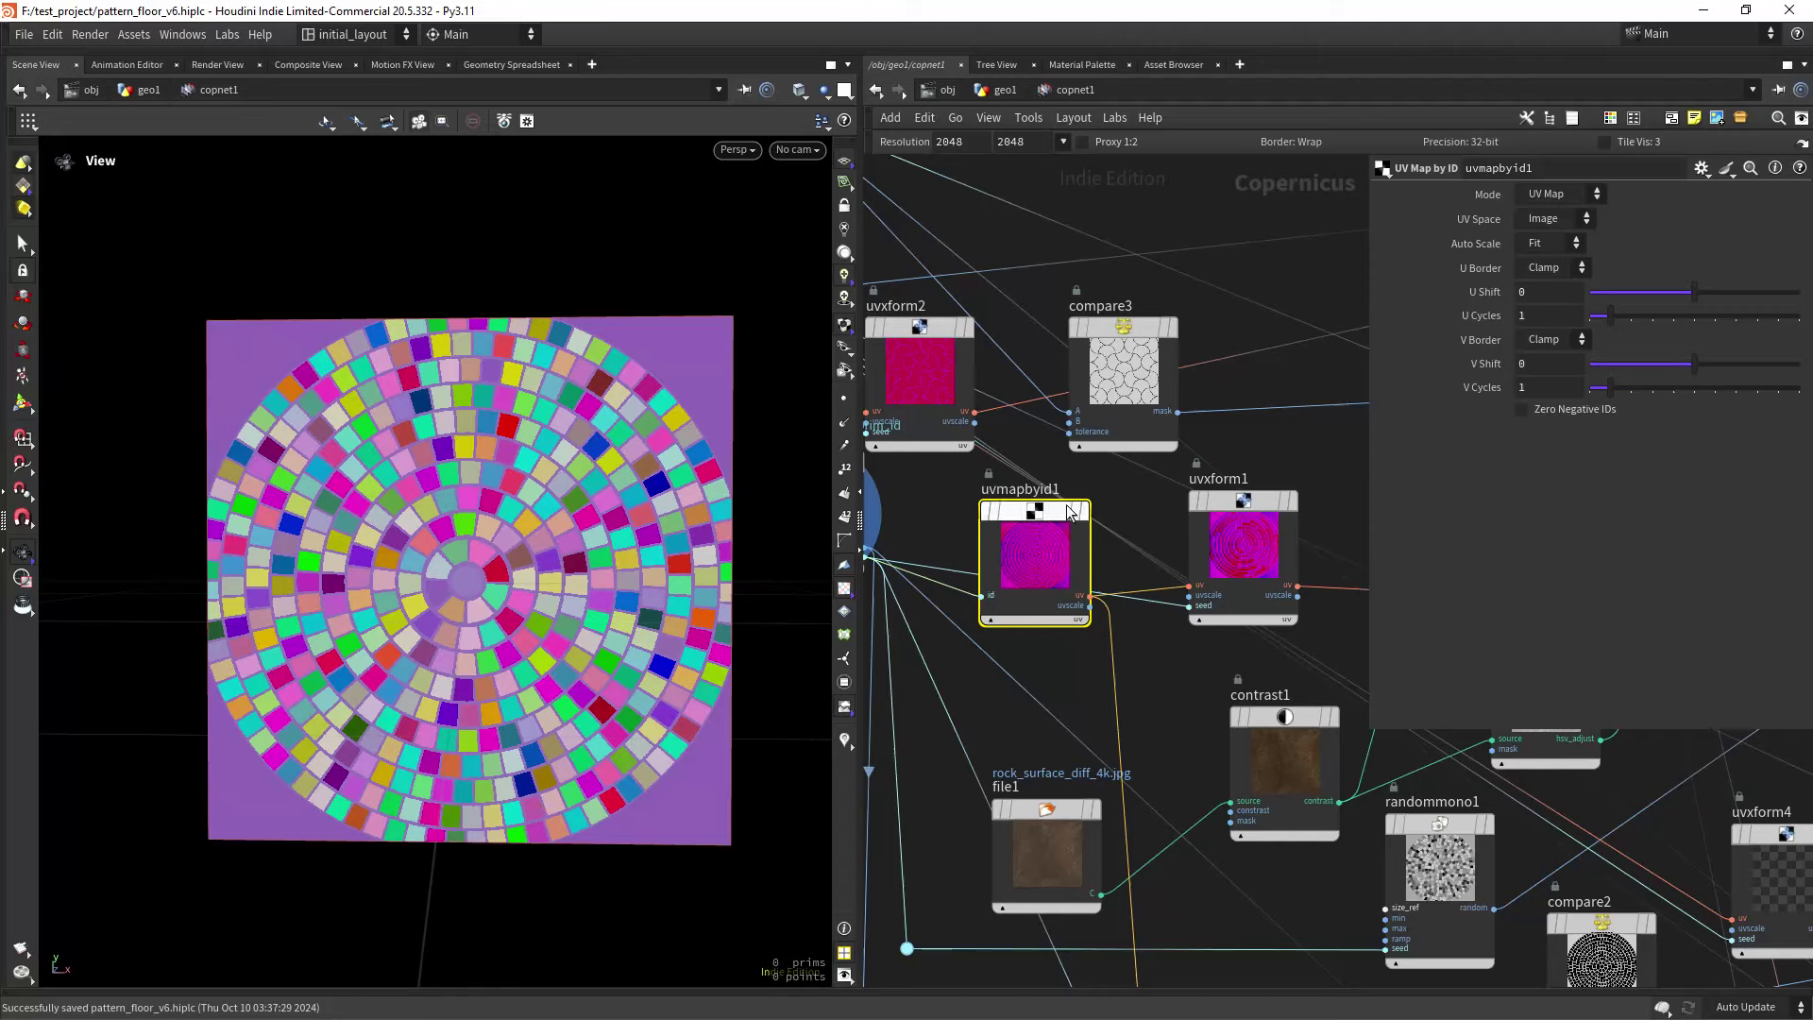
scroll(1158, 660, "up", 3)
mouse_move(1035, 423)
left_click(1068, 382)
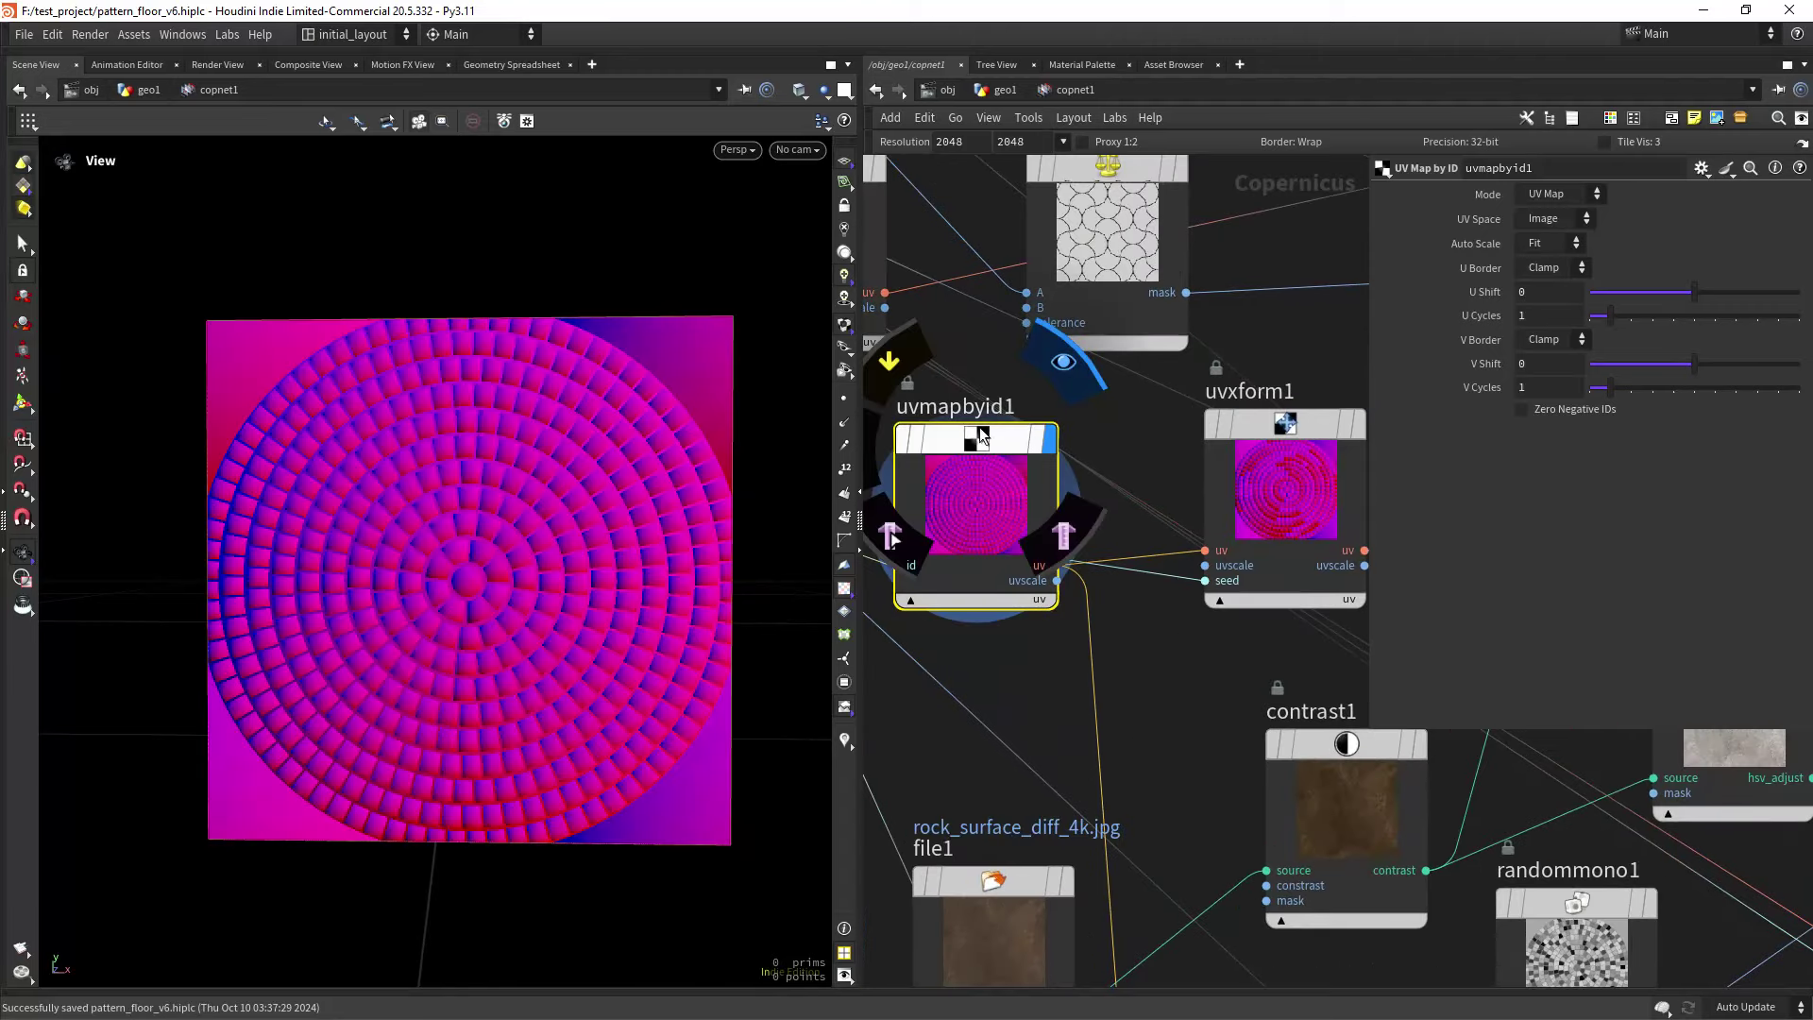
middle_click_drag(1169, 653, 1362, 733)
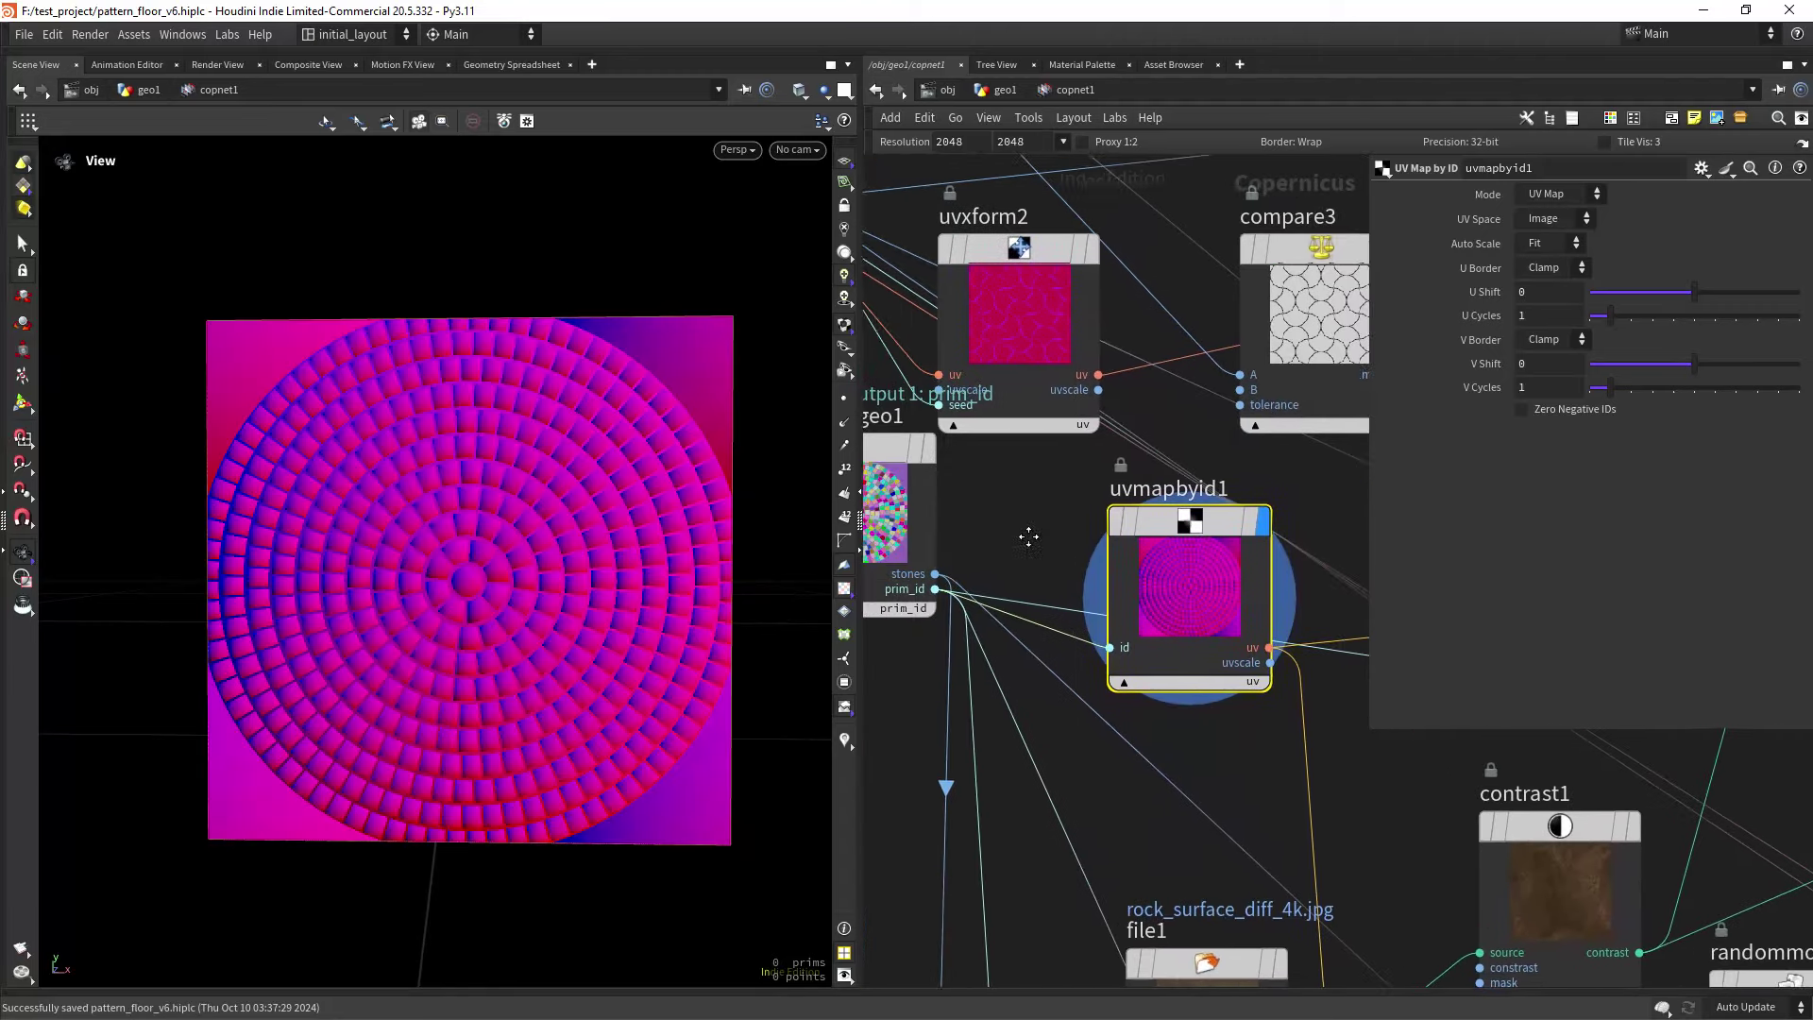
middle_click_drag(1029, 536, 1154, 508)
middle_click_drag(1023, 660, 950, 690)
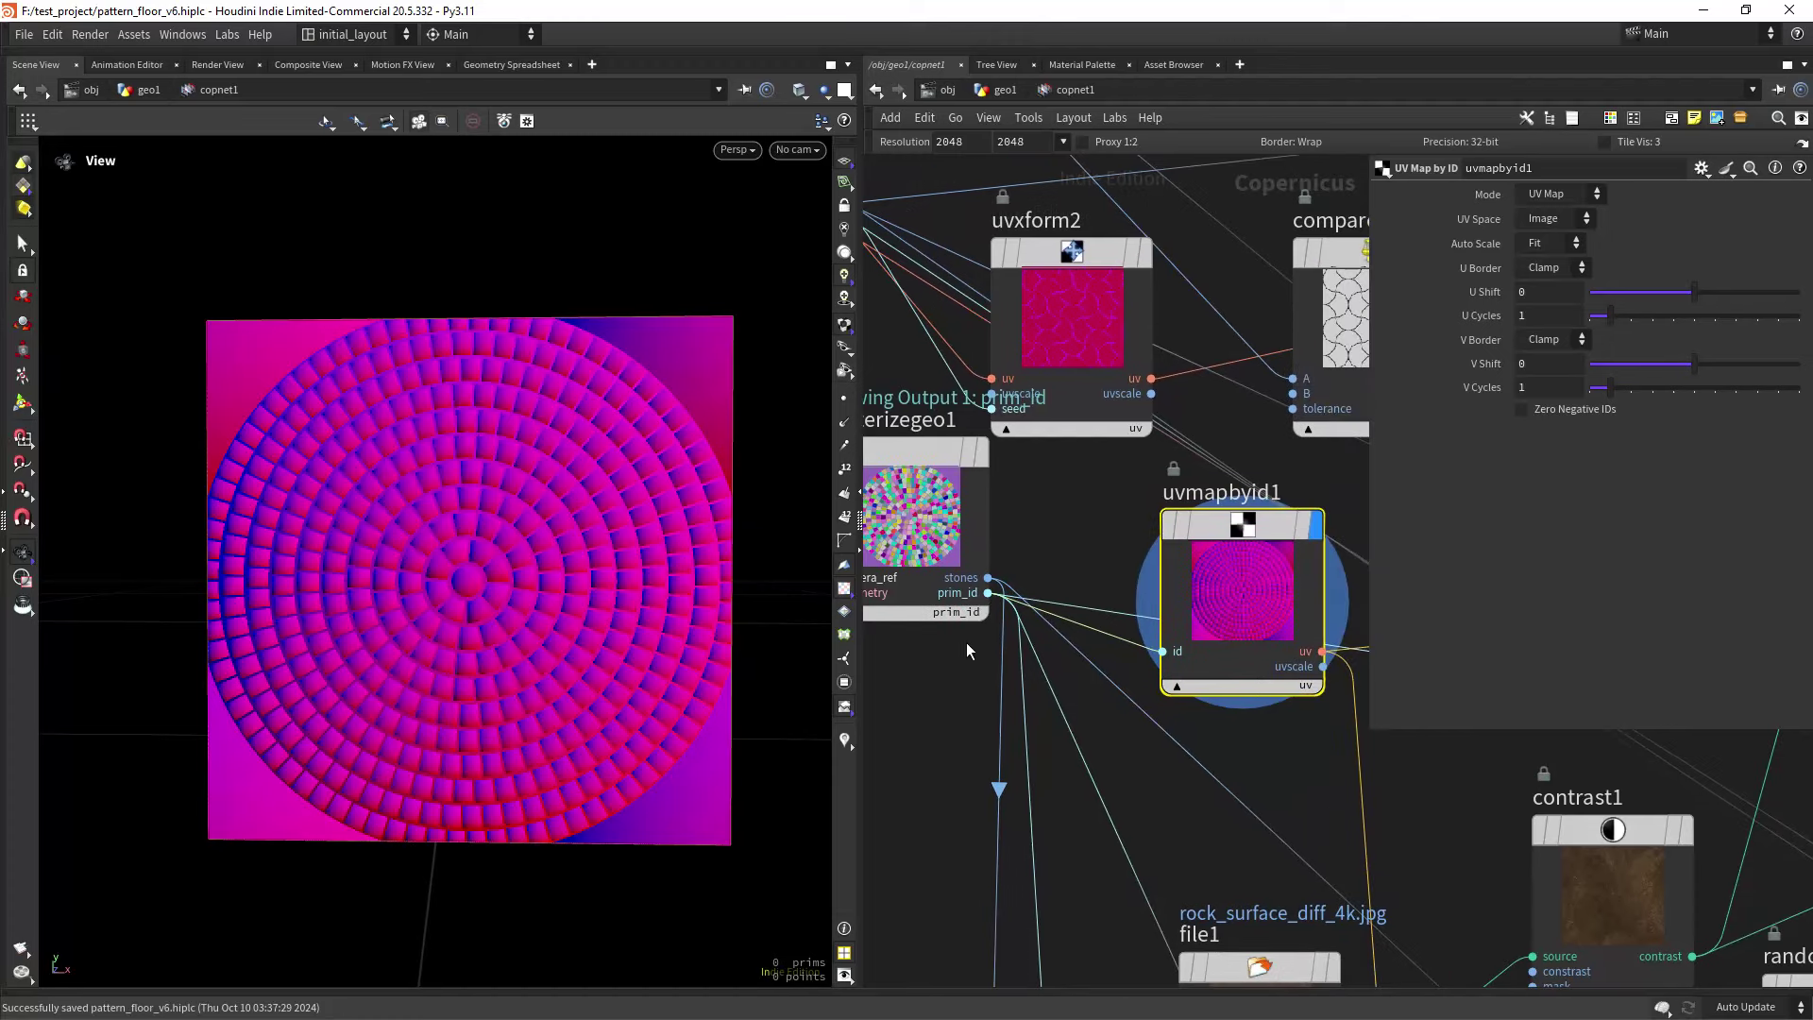
Display uvxform1 and examine its seed input and randomize offset settings.
middle_click_drag(1081, 633, 977, 603)
scroll(1006, 528, "down", 1)
scroll(1086, 595, "right", 4)
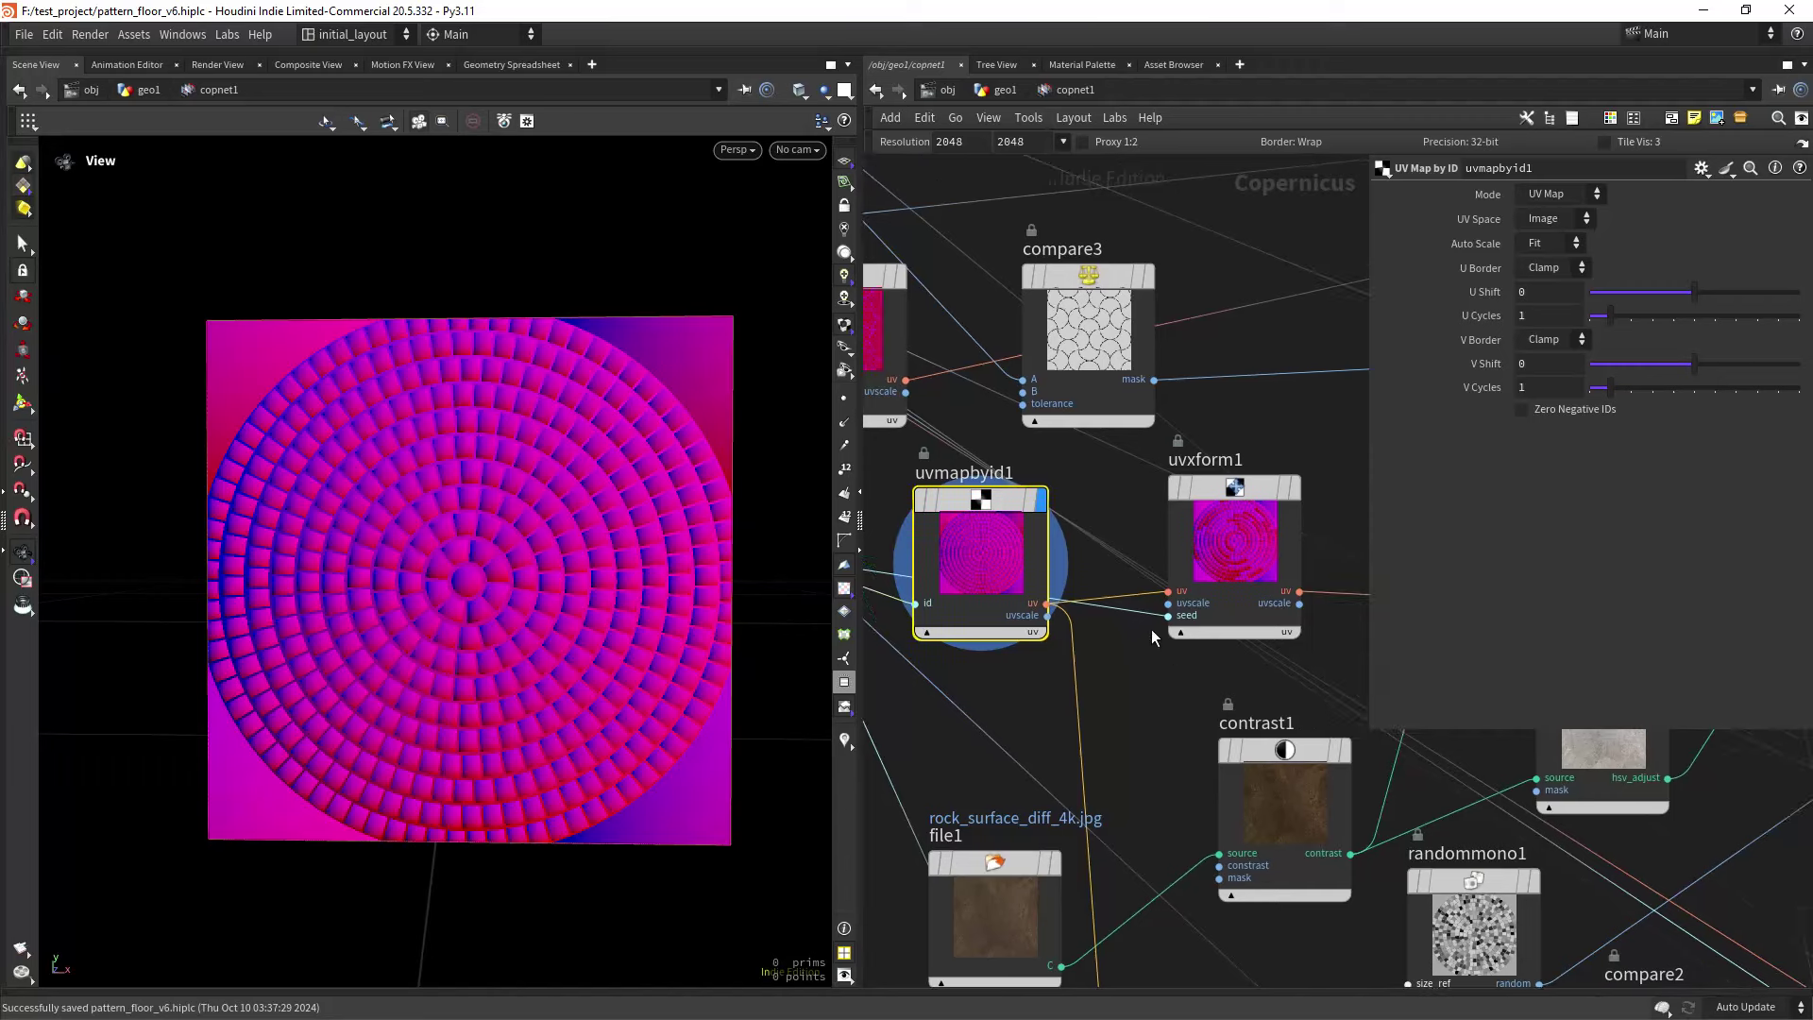
left_click(1114, 456)
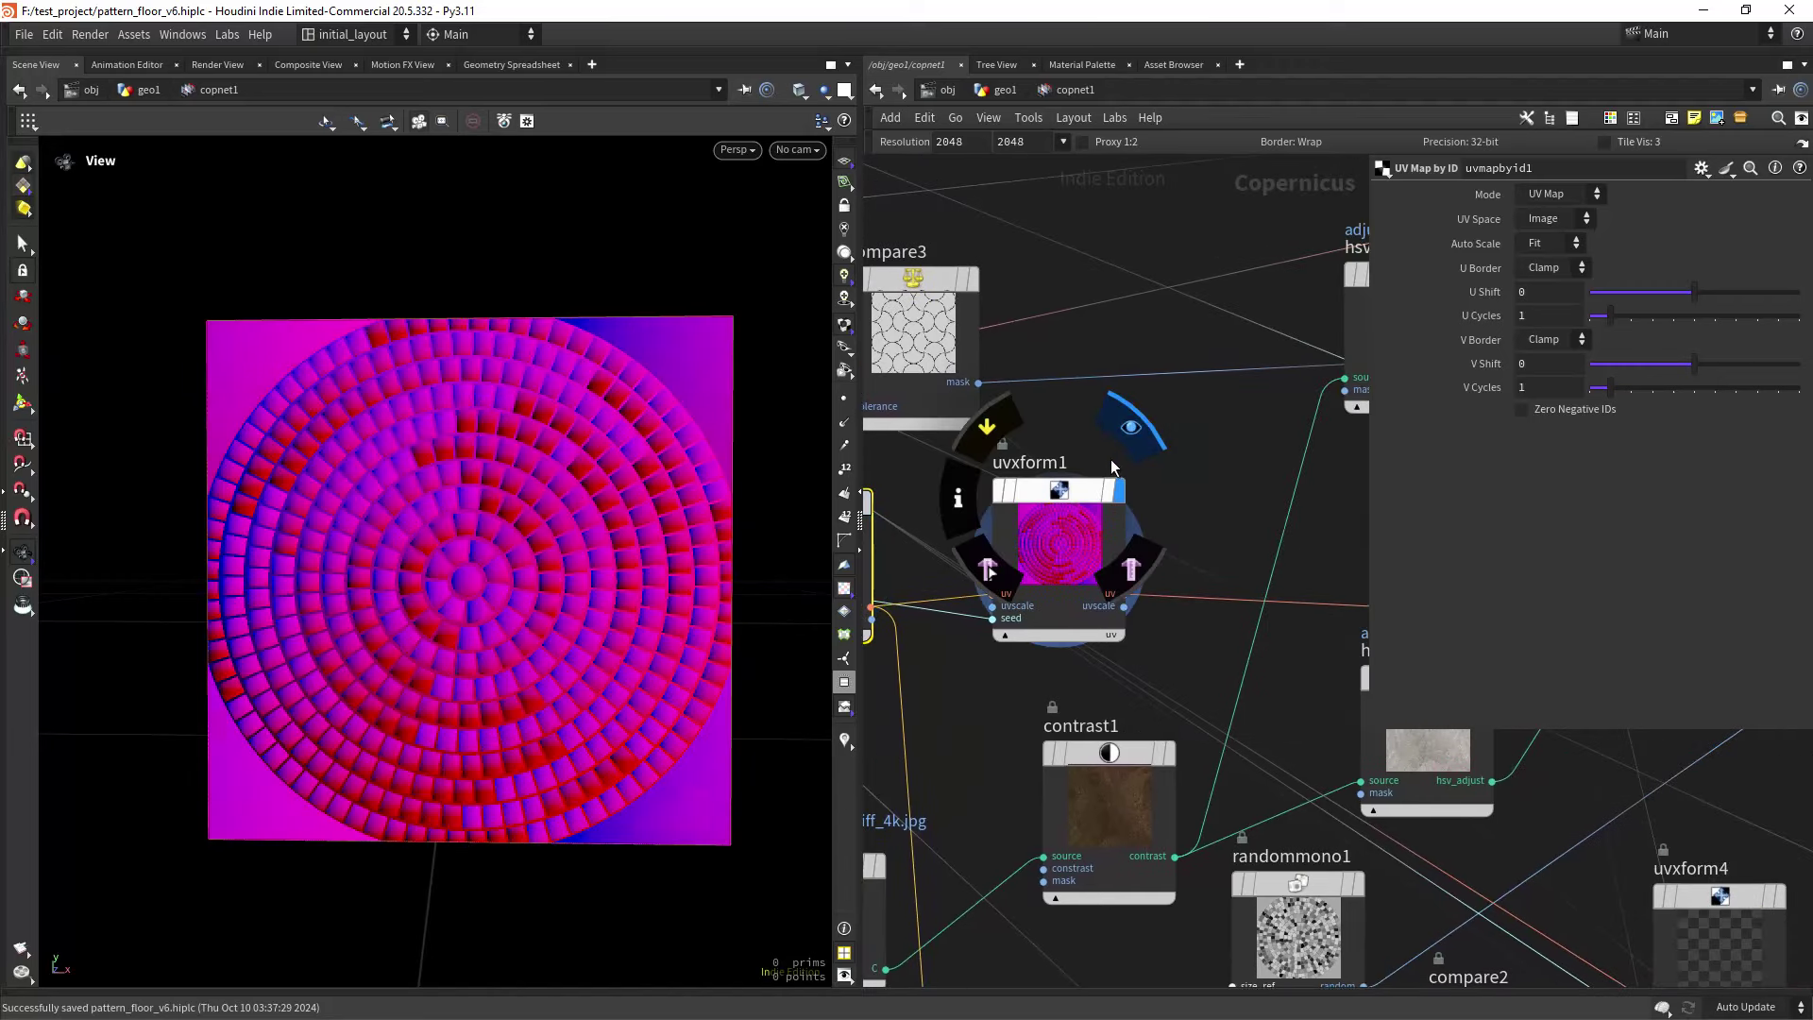
left_click(1061, 500)
scroll(1013, 666, "up", 3)
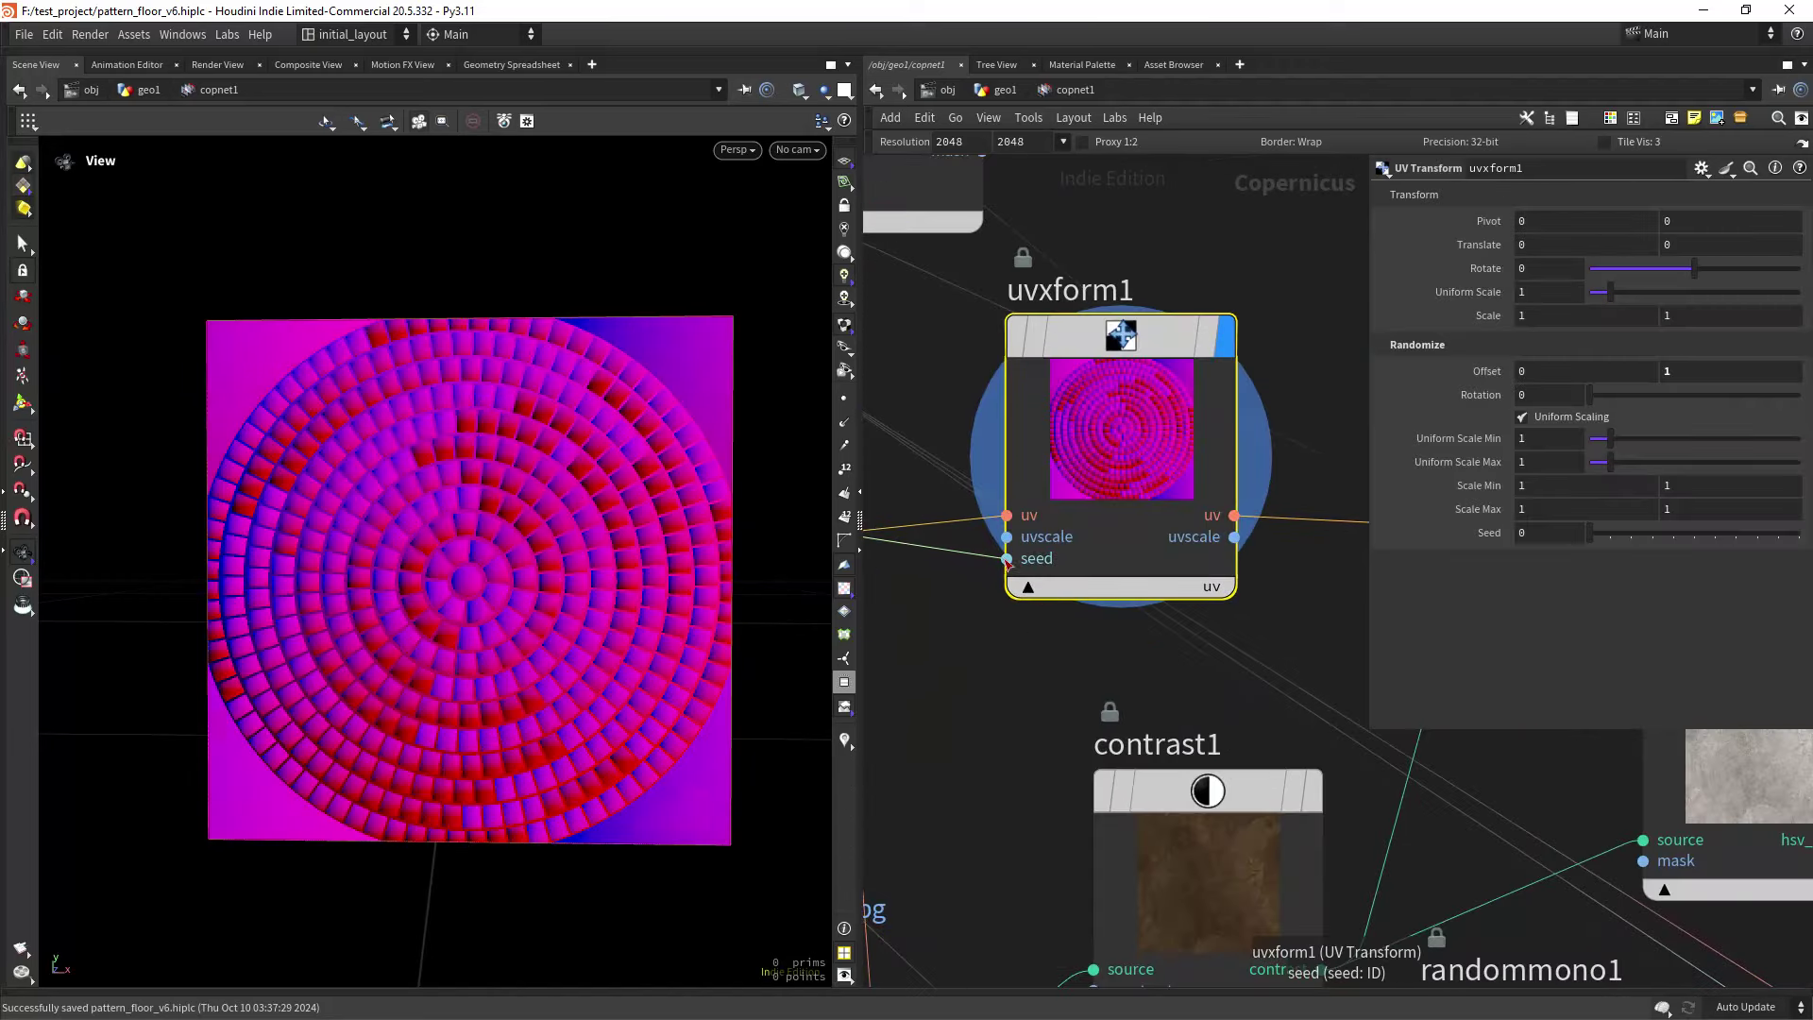
scroll(1019, 664, "down", 3)
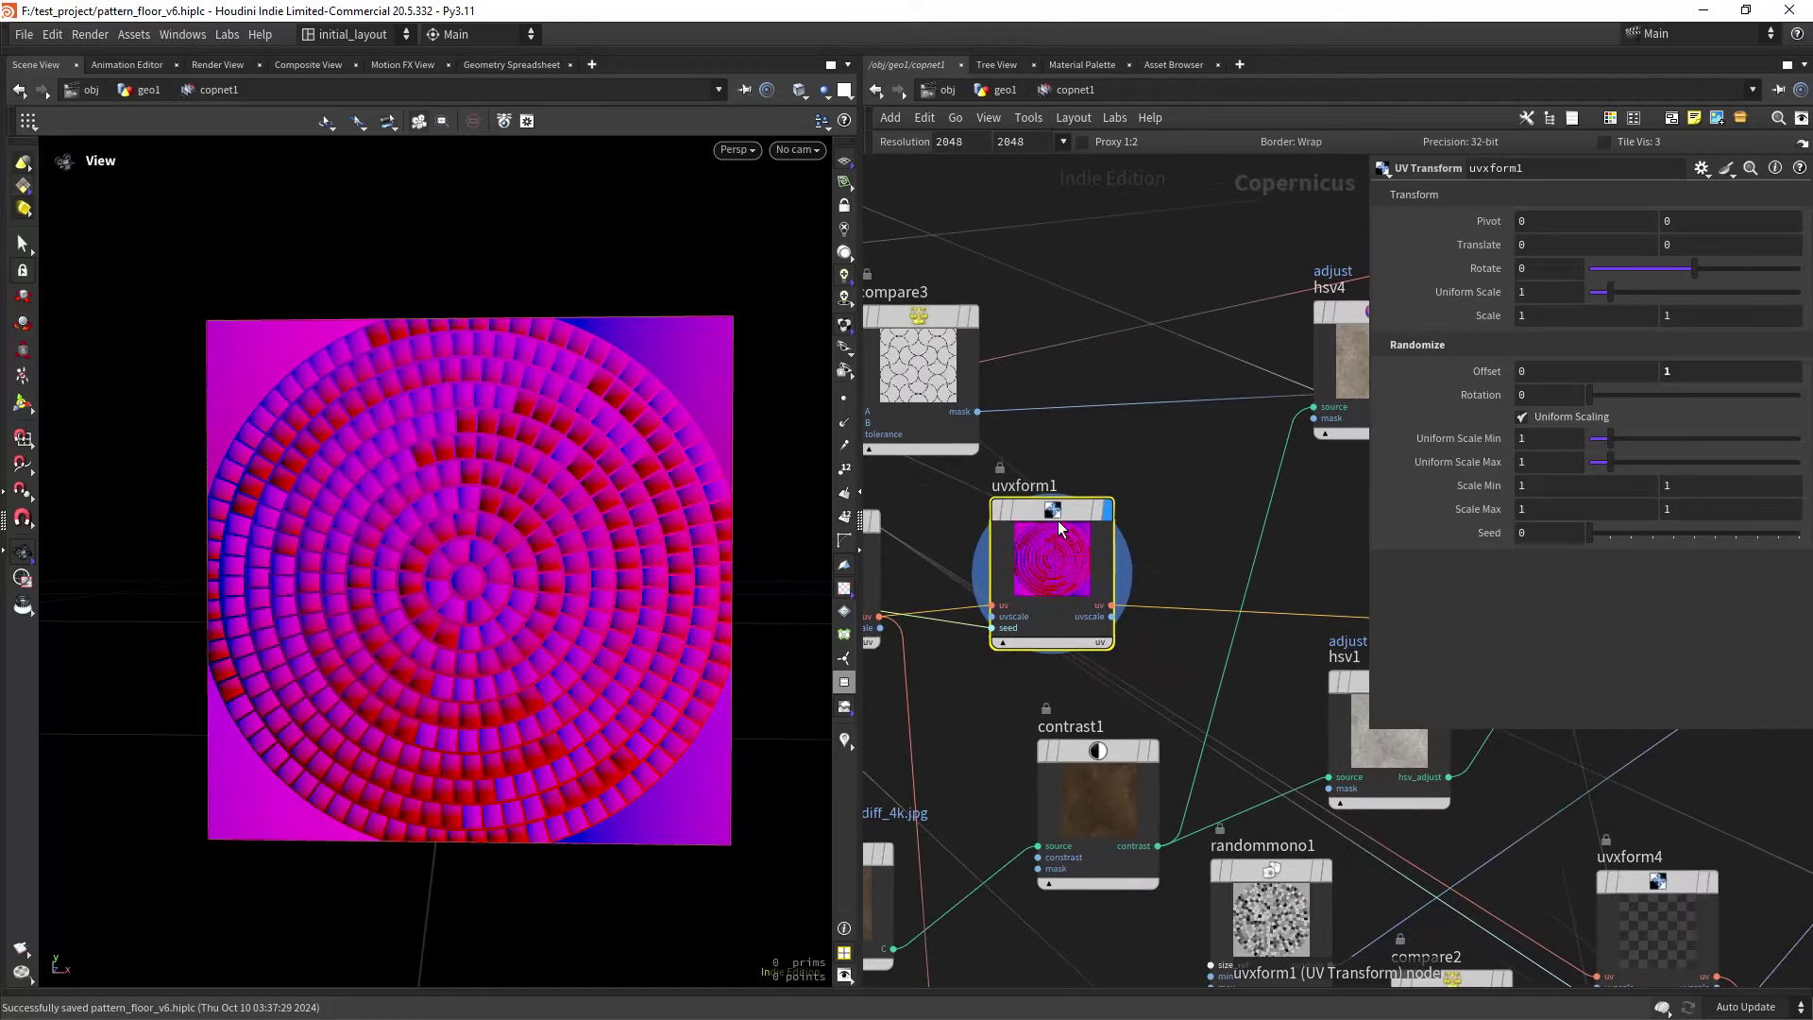
left_click(1560, 376)
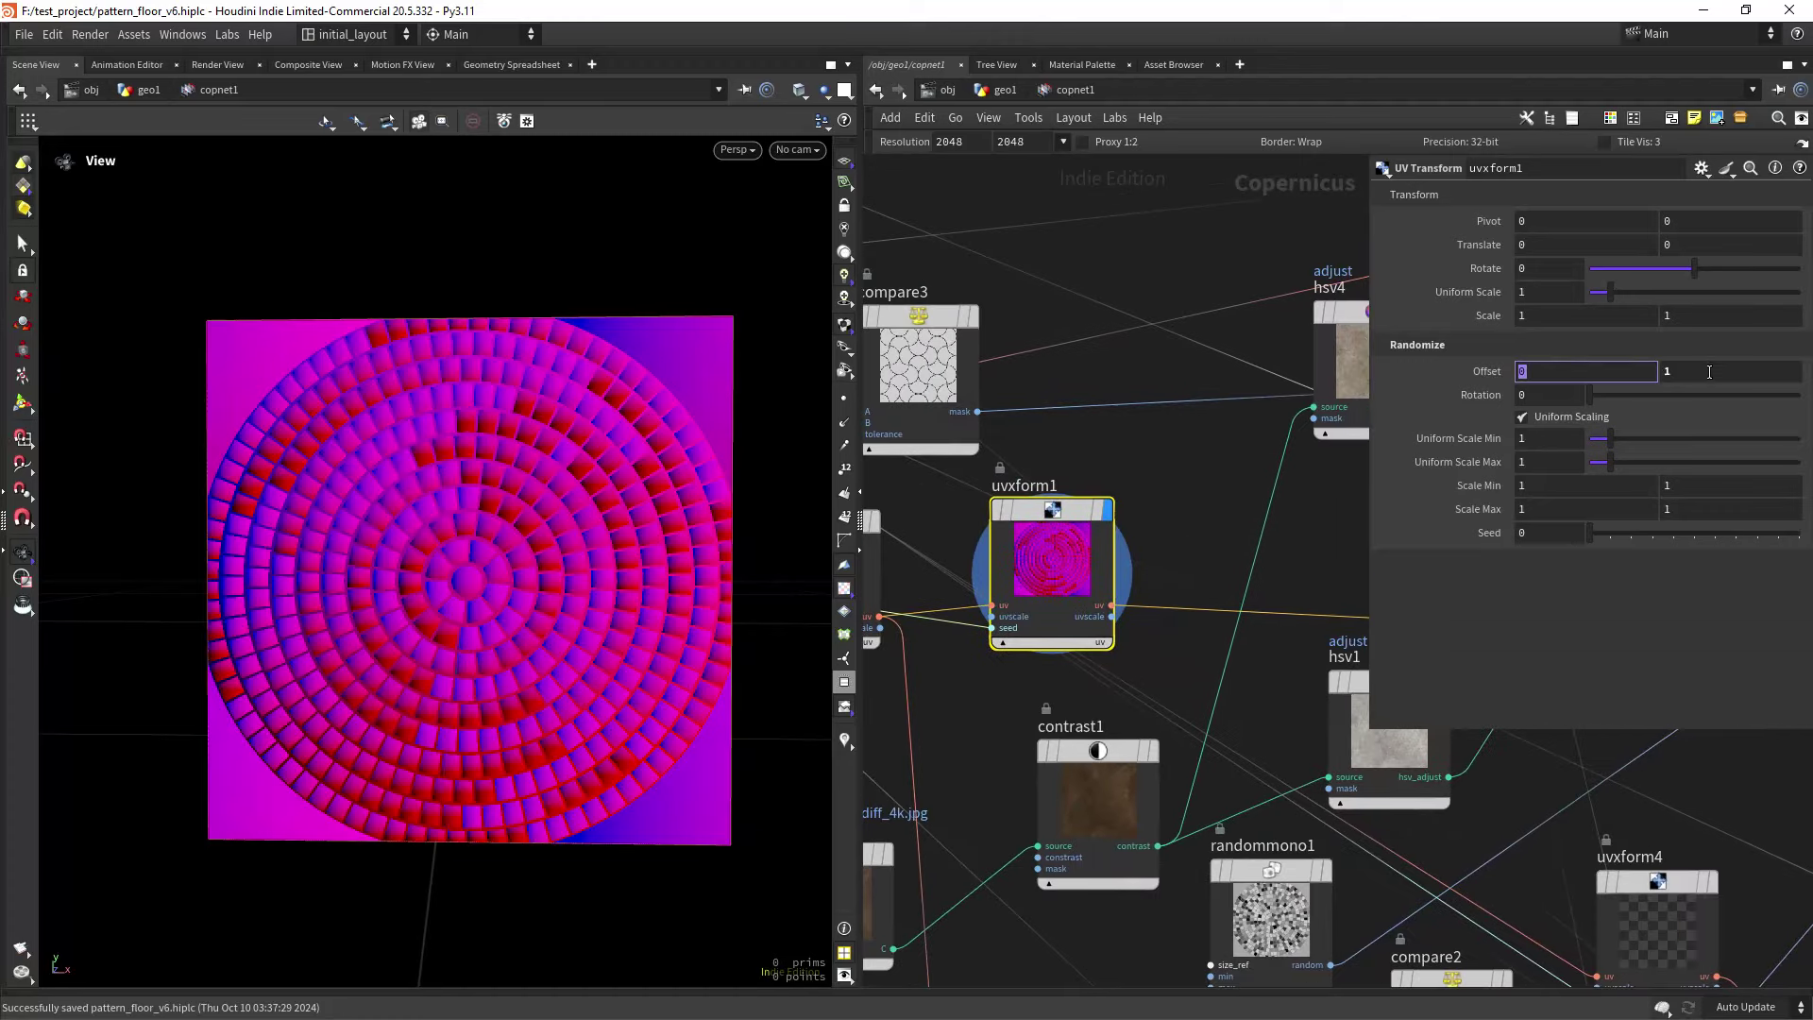
Display the UV Sample node imagesample and examine its settings.
middle_click_drag(1201, 518, 973, 507)
scroll(1184, 540, "down", 3)
middle_click_drag(1186, 548, 1007, 556)
mouse_move(1148, 548)
left_click(1186, 493)
left_click(1146, 546)
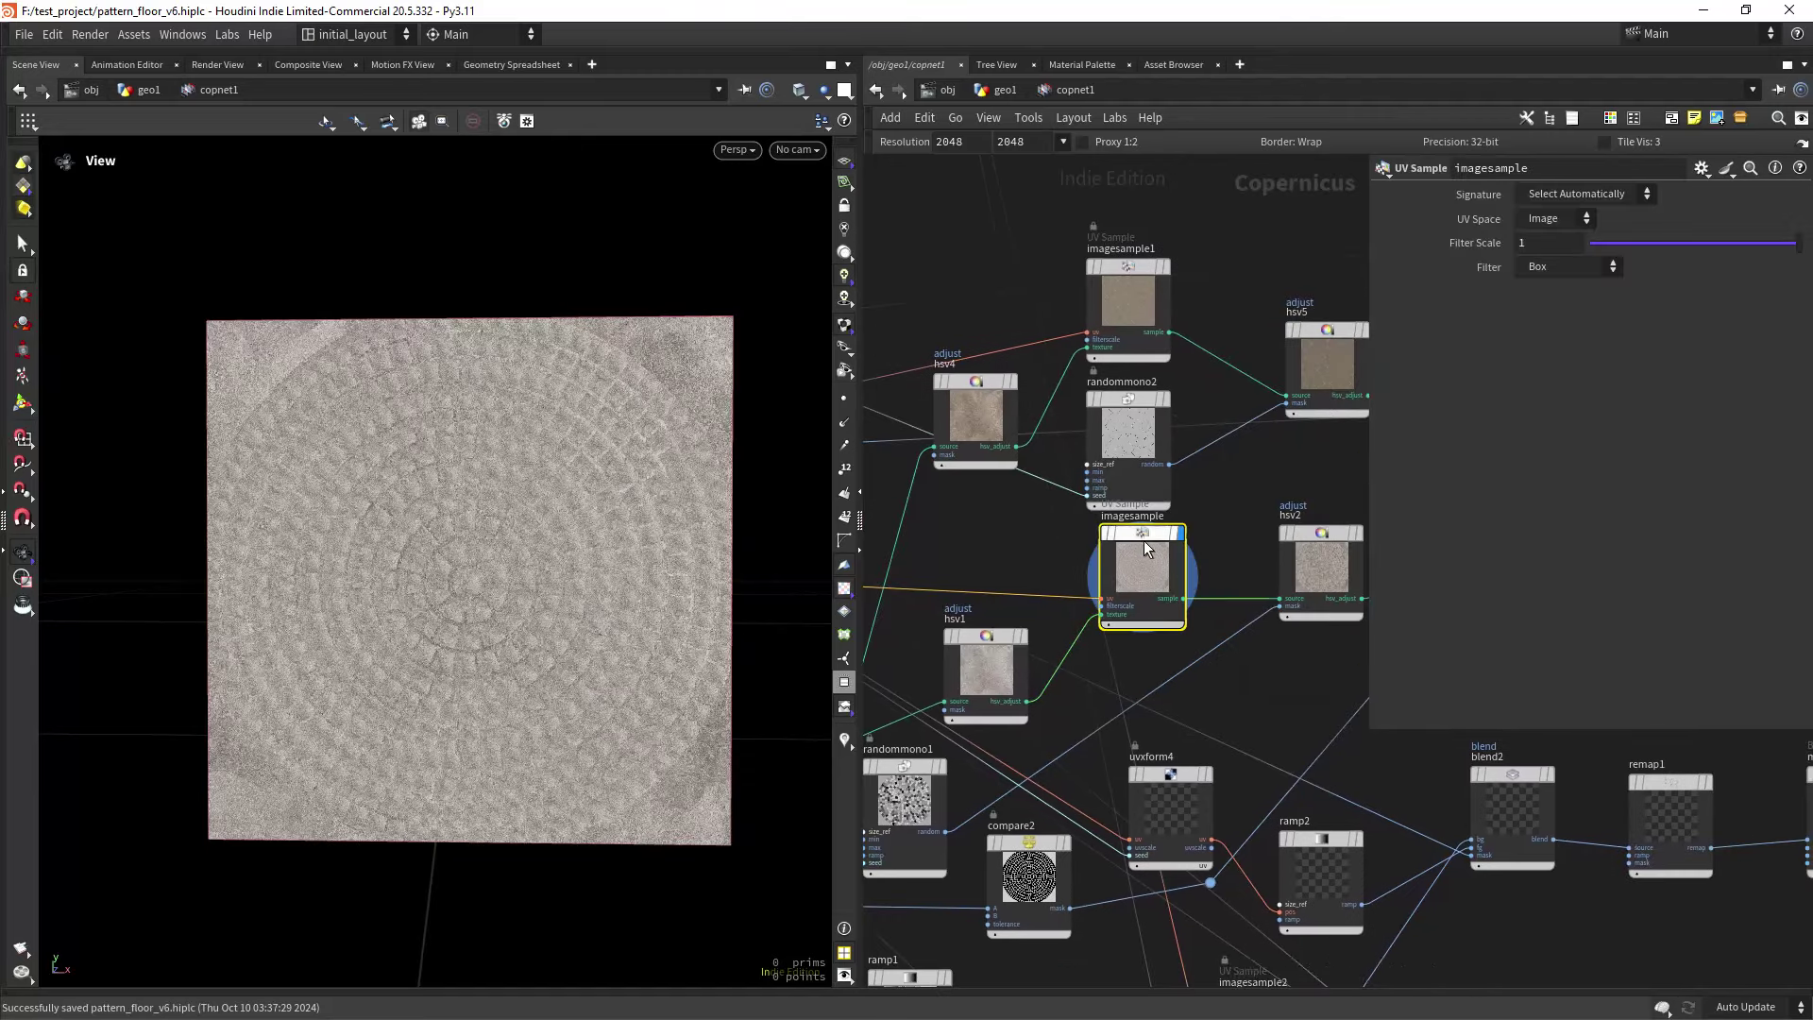
Compare the source rock texture in file1 with the per-stone mapped result in imagesample.
middle_click_drag(909, 640, 1230, 559)
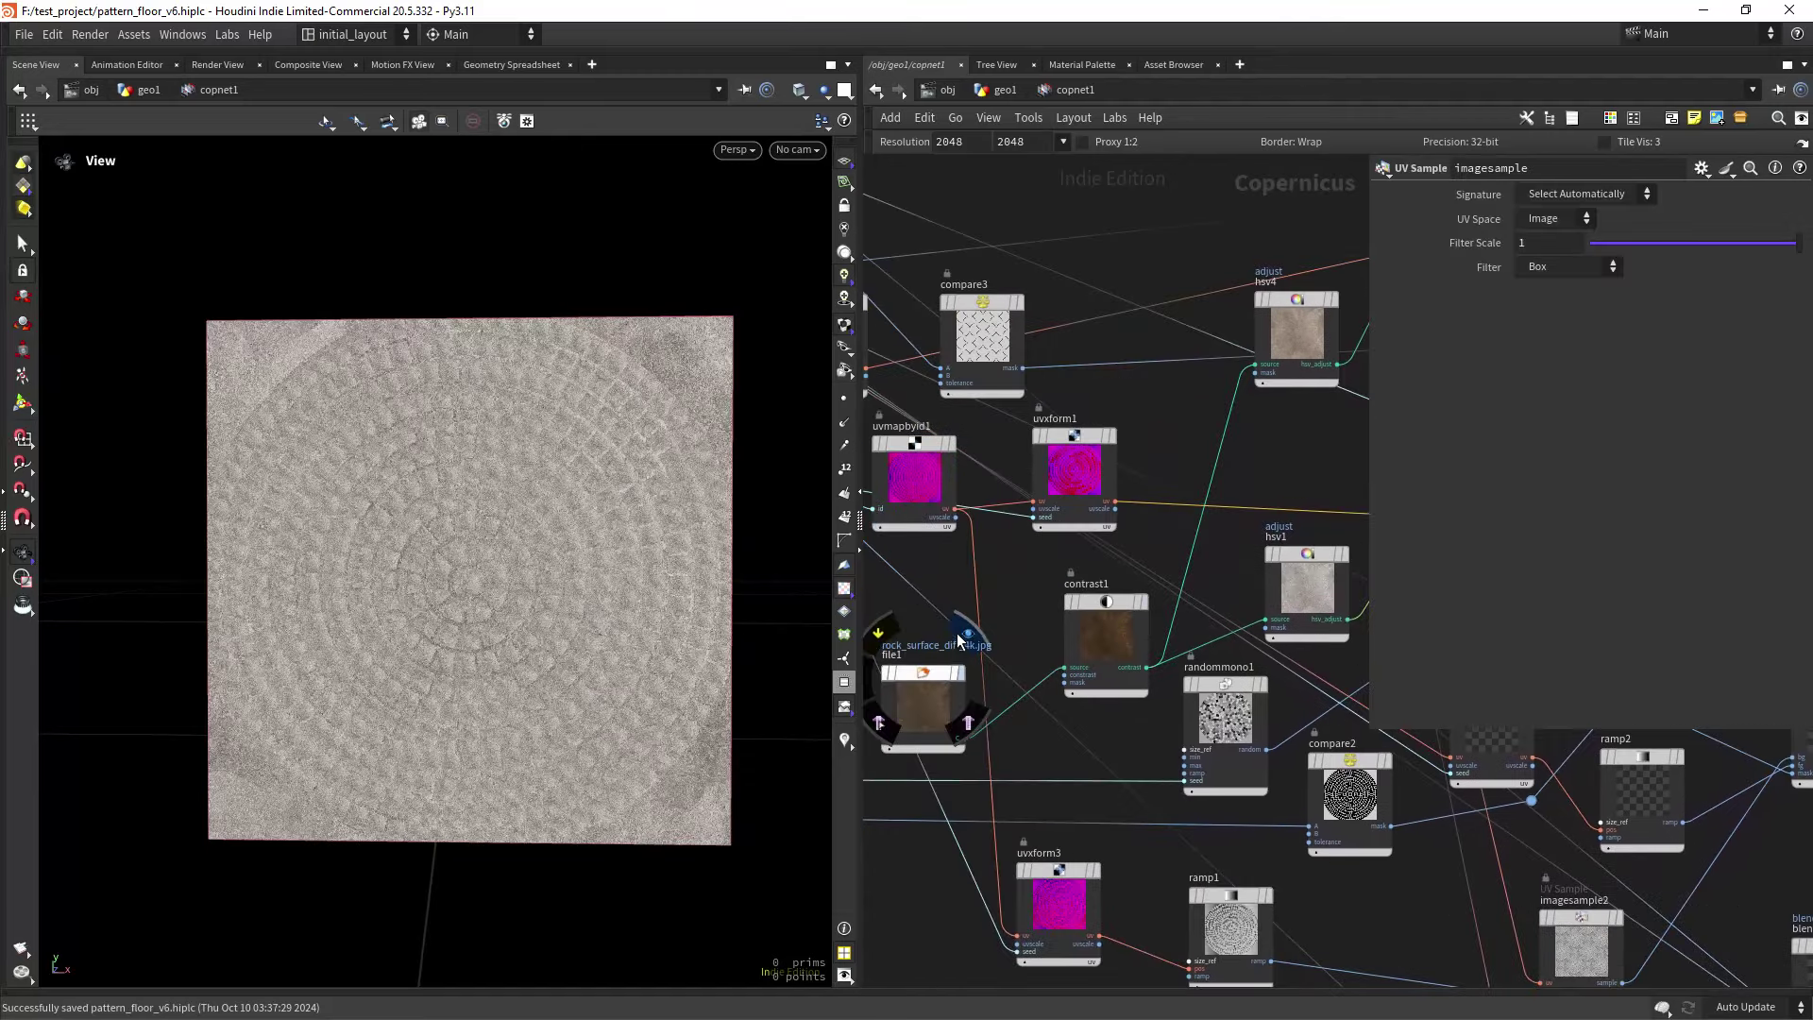
left_click(961, 640)
right_click_drag(715, 602, 673, 582)
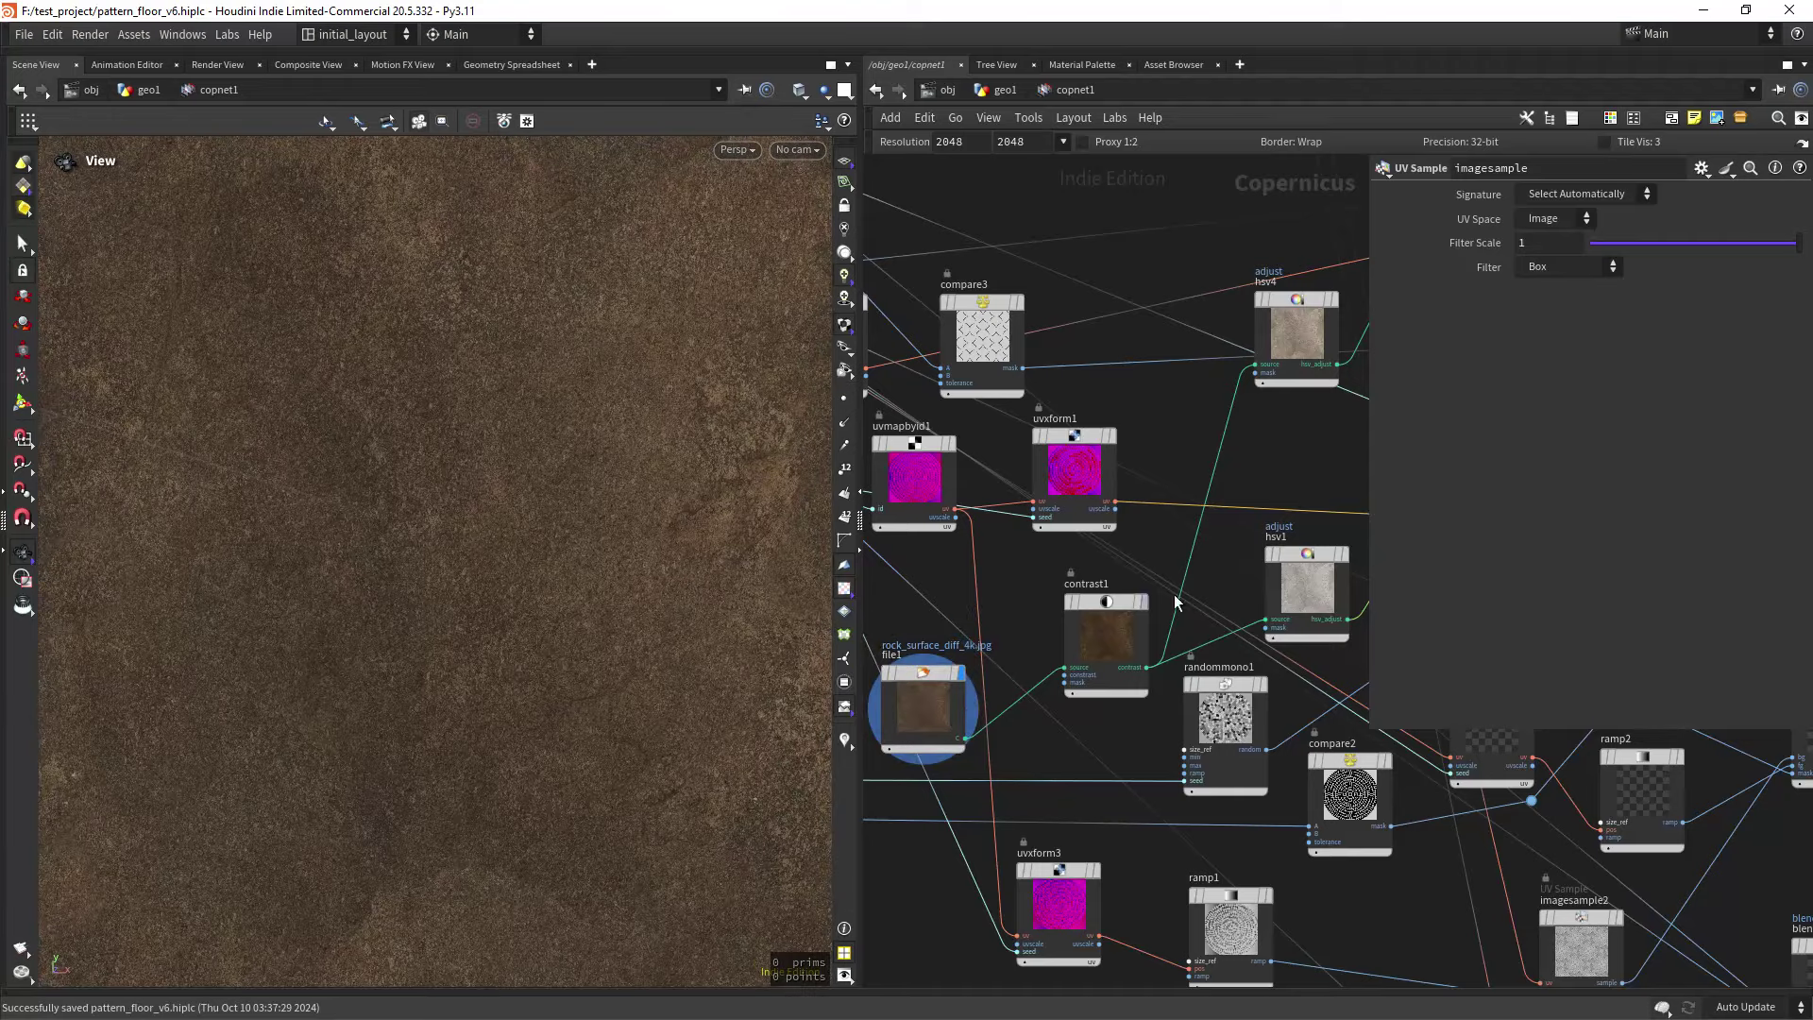
middle_click_drag(1256, 515, 897, 656)
mouse_move(1113, 586)
left_click(1150, 549)
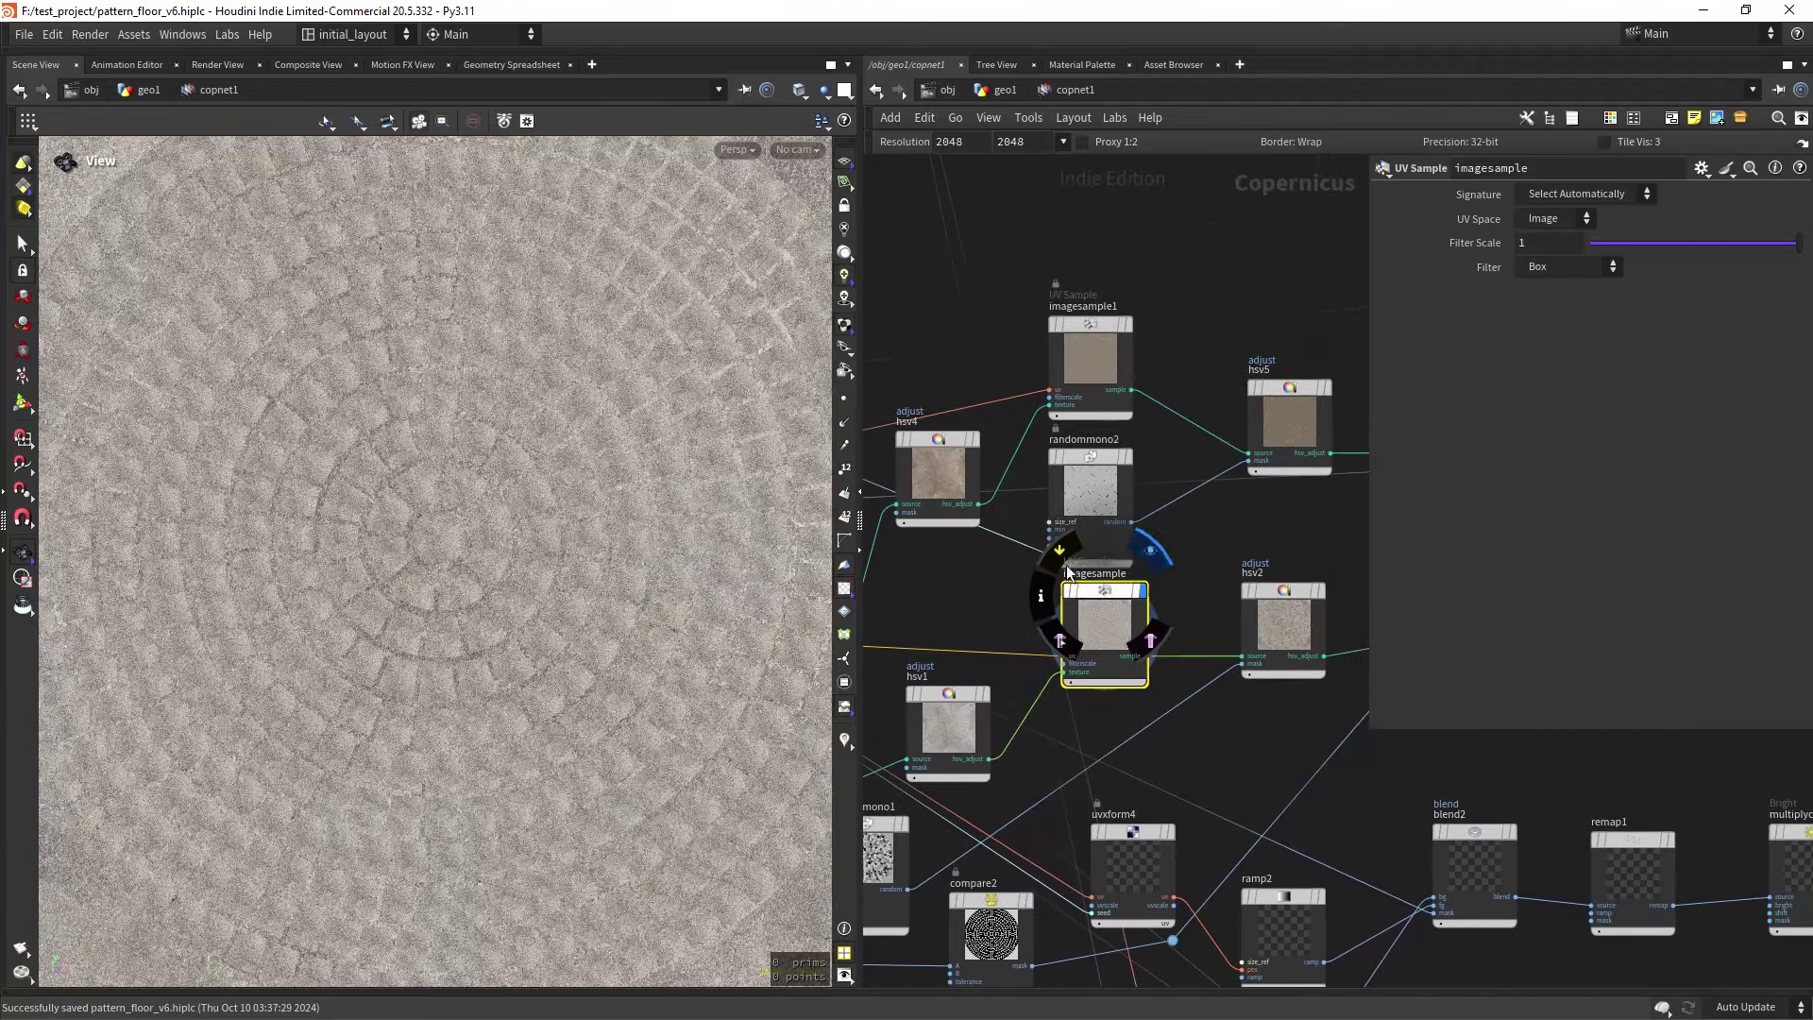
right_click_drag(604, 604, 525, 755)
middle_click_drag(731, 626, 666, 651)
middle_click_drag(1261, 731, 1471, 648)
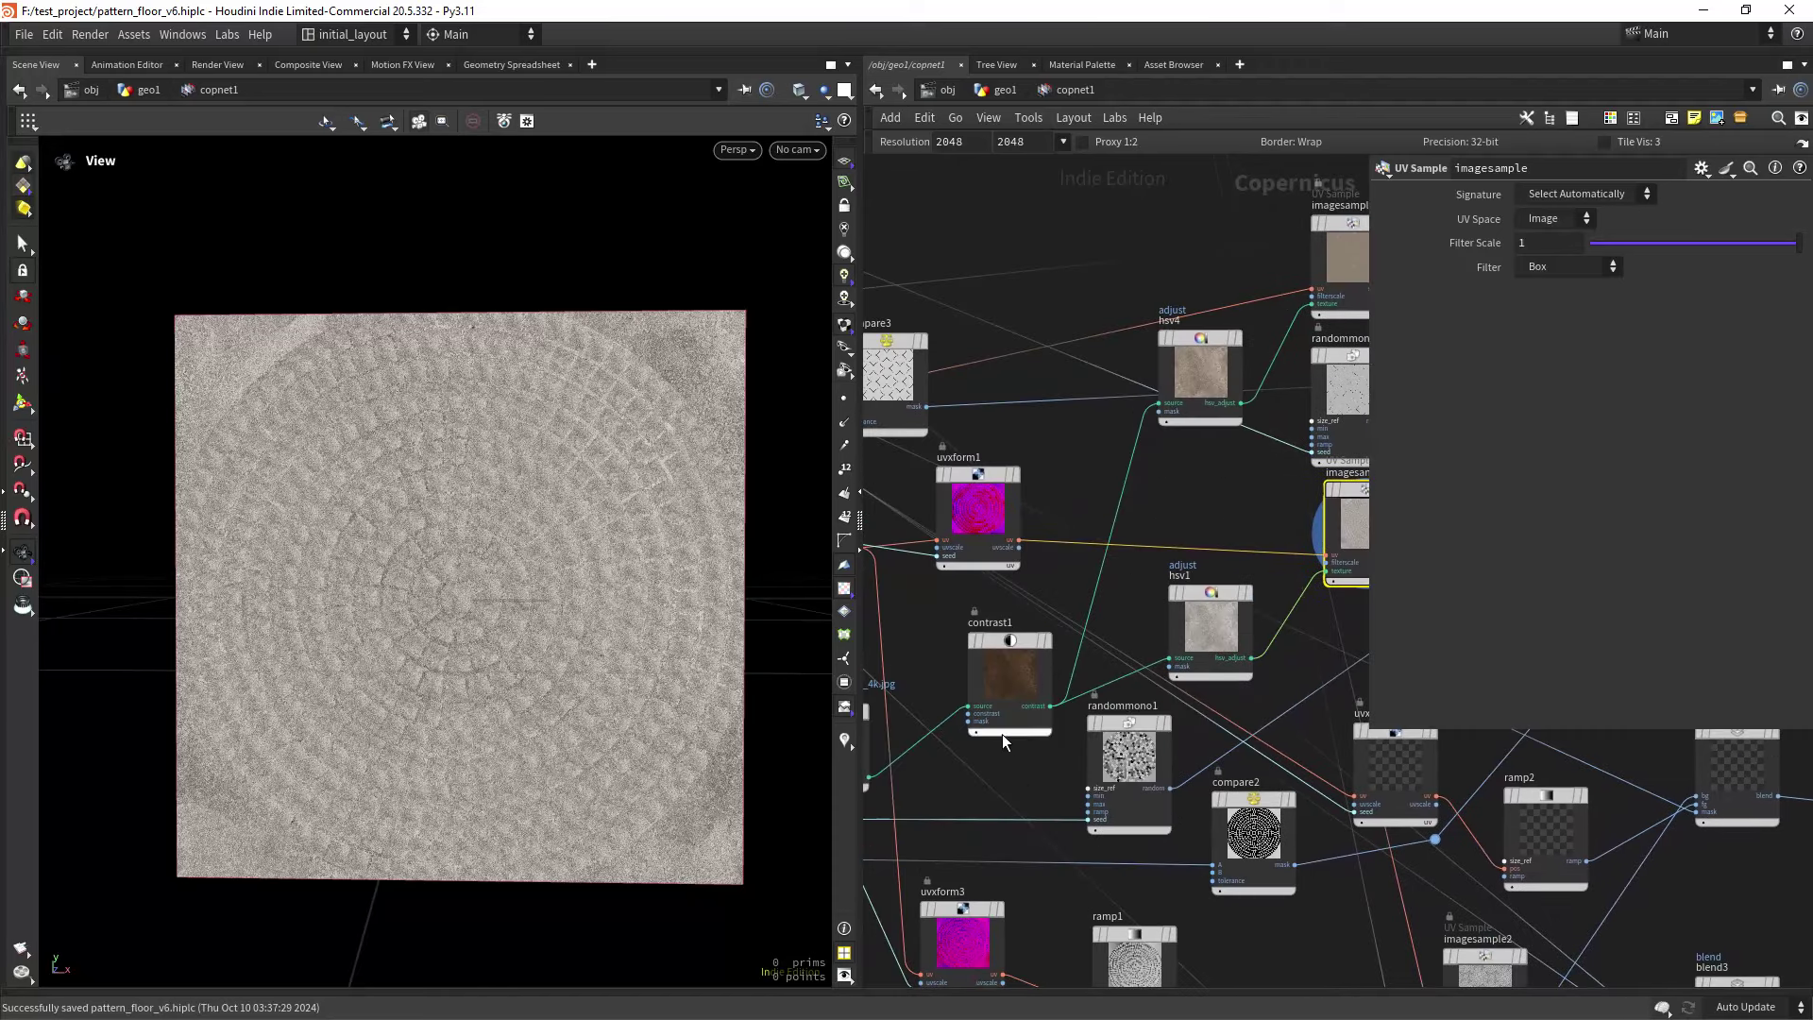
Display randommono1's random grey stone values and examine its ramp and seed settings.
middle_click_drag(1021, 780, 1048, 754)
mouse_move(1157, 710)
left_click(1200, 664)
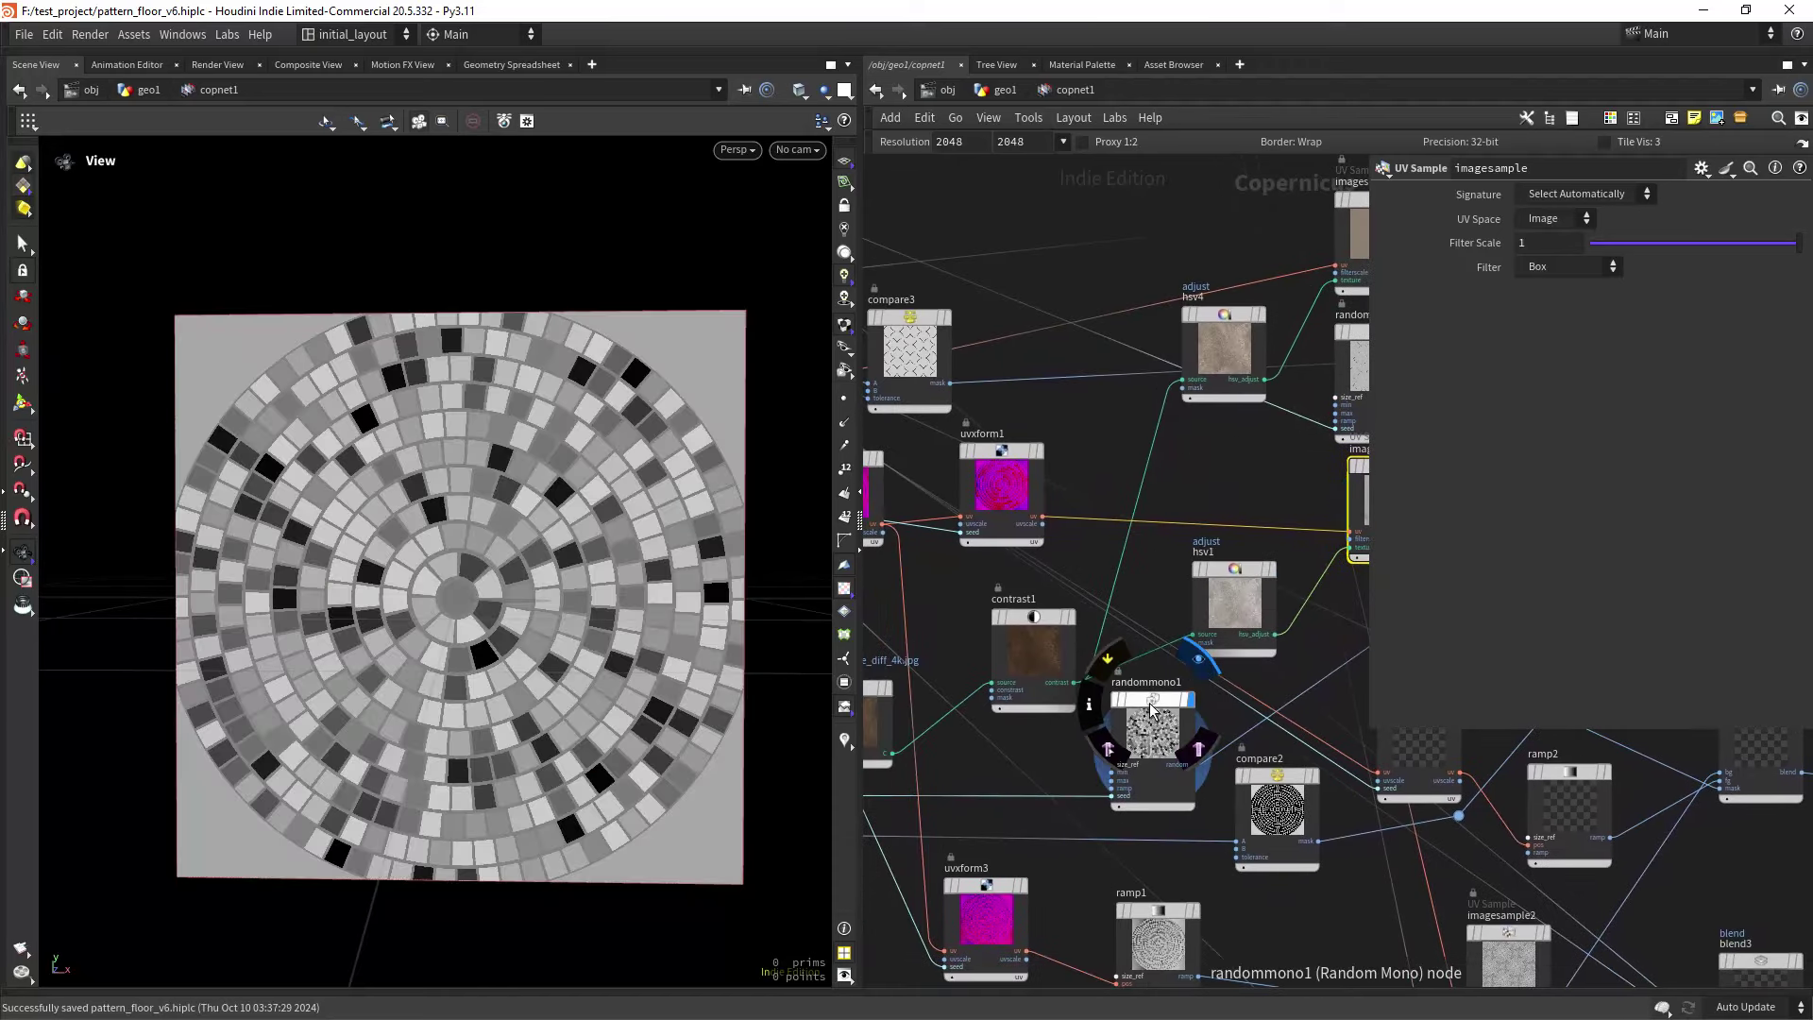
left_click(1150, 709)
scroll(570, 627, "up", 3)
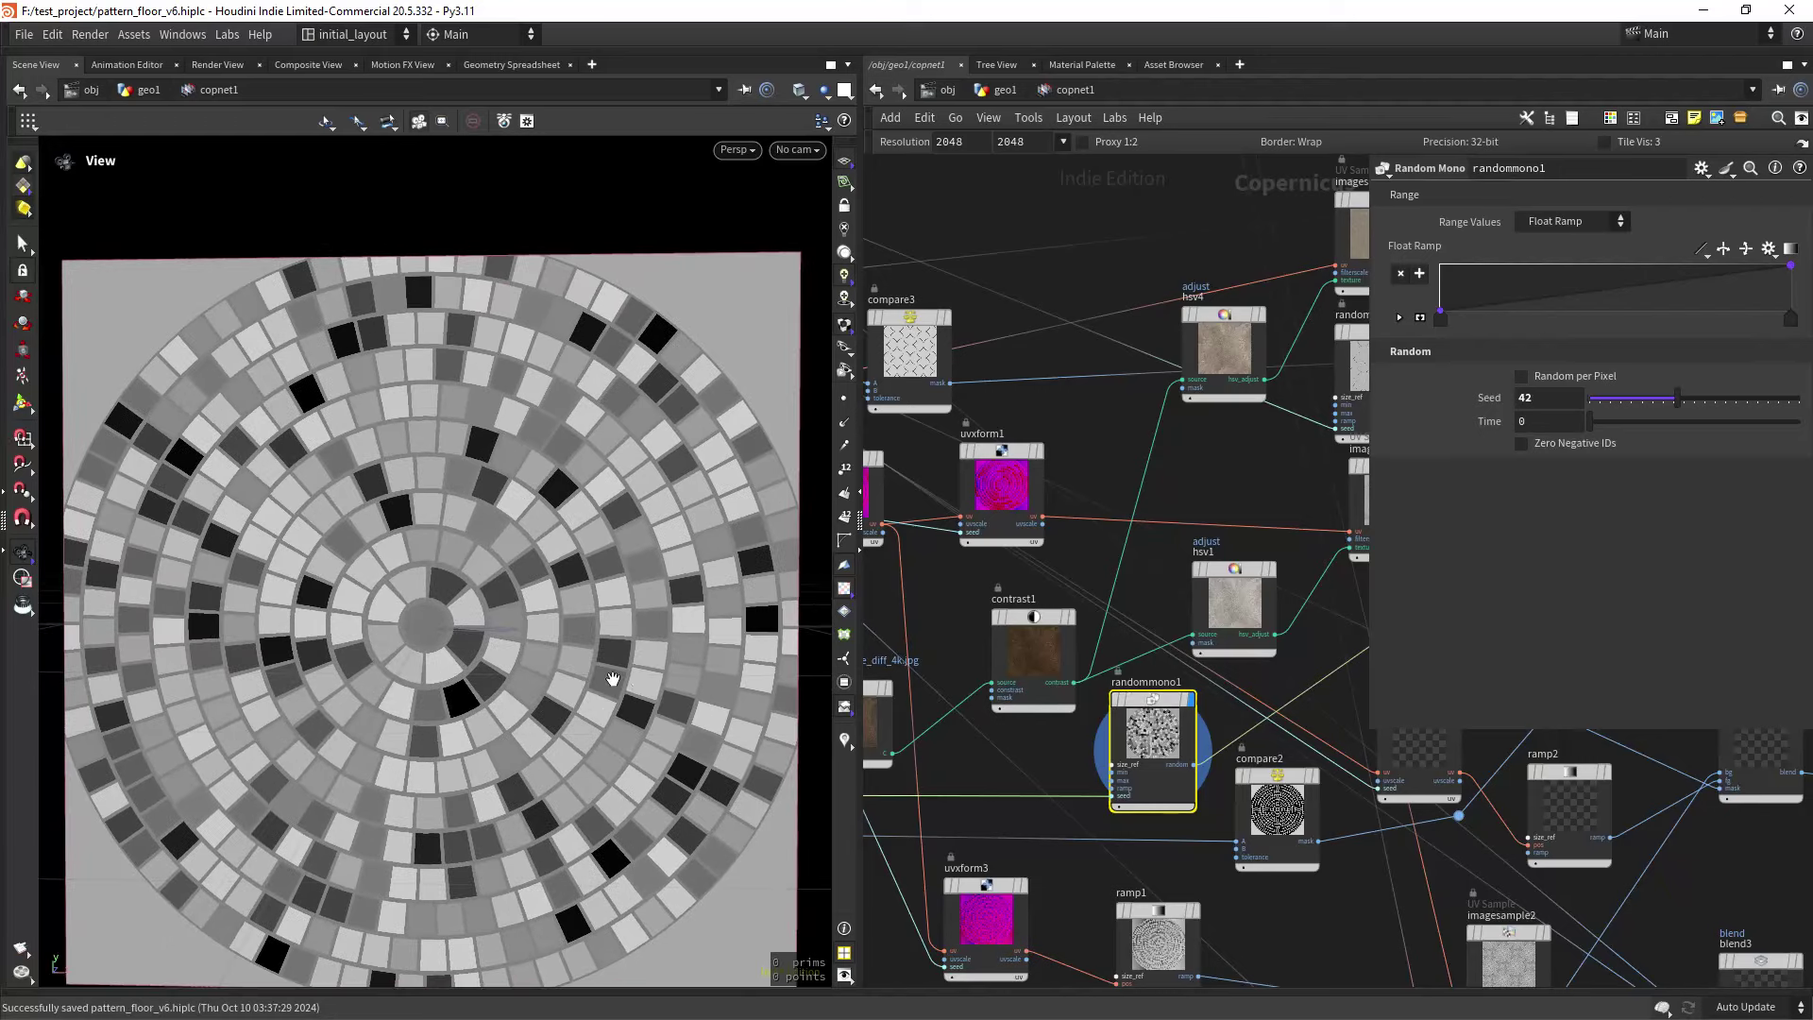
Display hsv2's masked colour variation of the stones and examine its saturation and value scales.
middle_click_drag(1356, 618, 974, 651)
middle_click_drag(1199, 614, 1105, 668)
scroll(1107, 667, "up", 2)
mouse_move(1116, 517)
left_click(1152, 469)
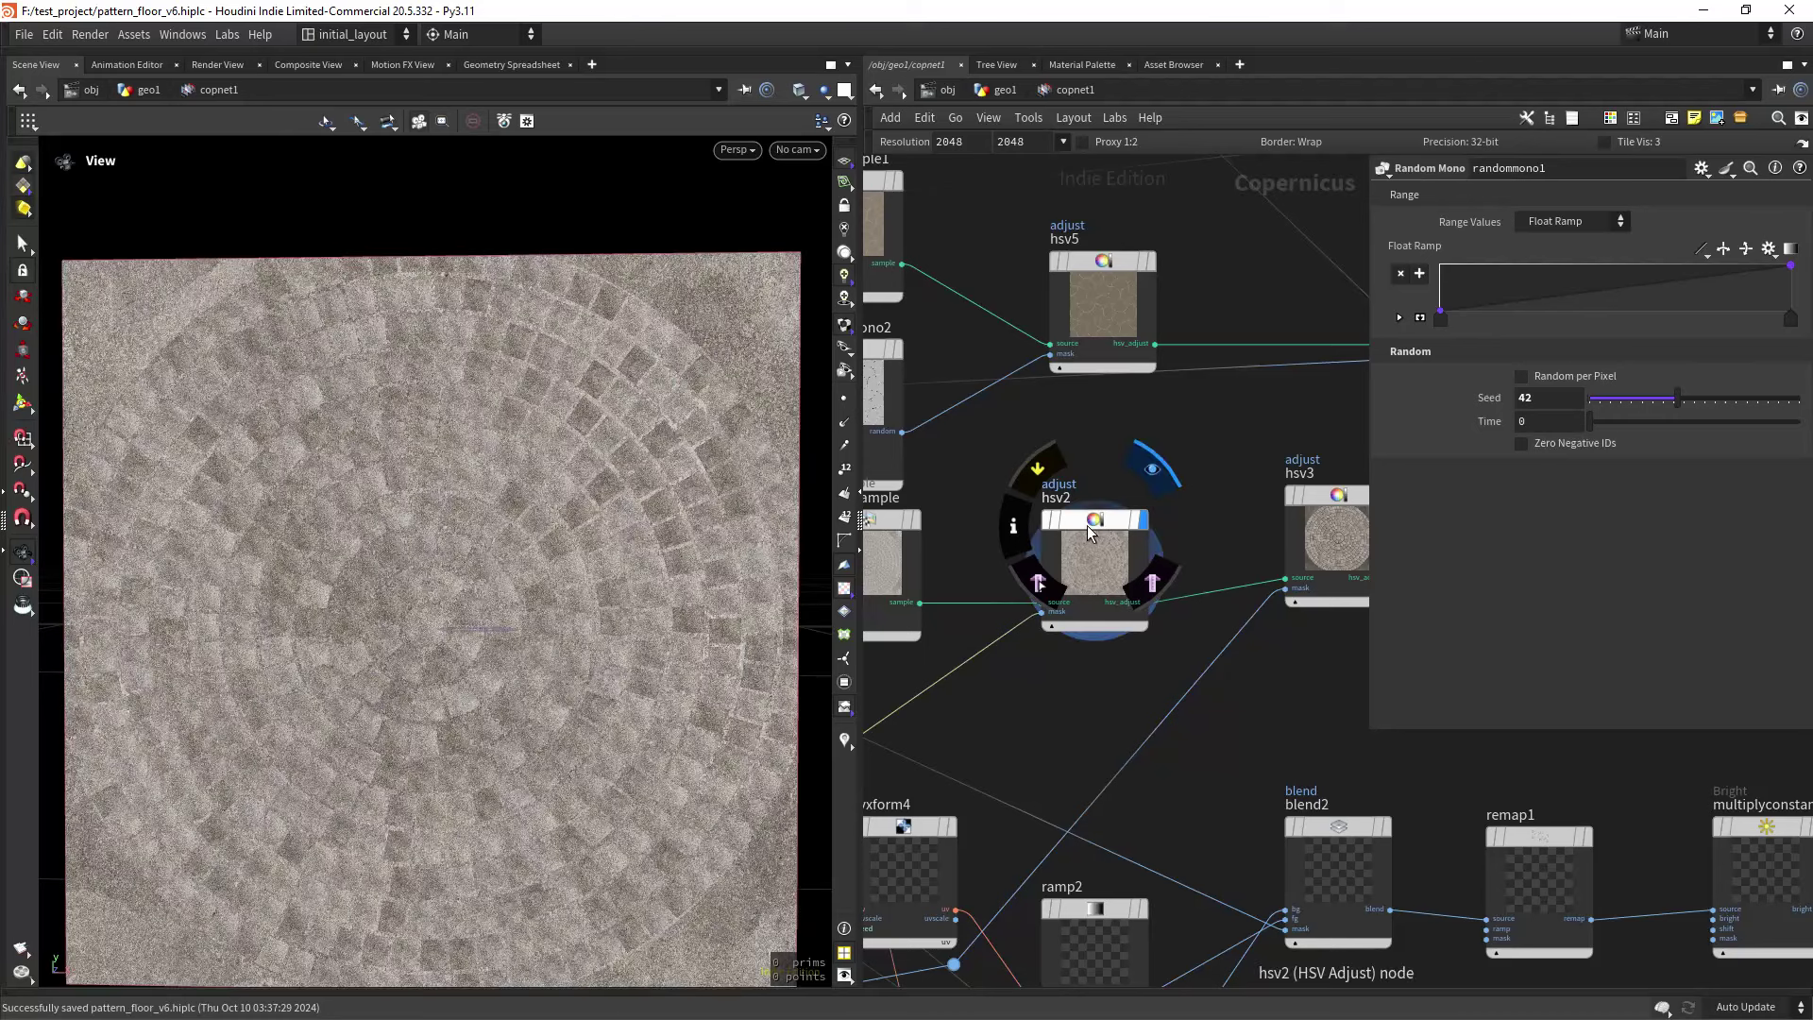
left_click(1084, 544)
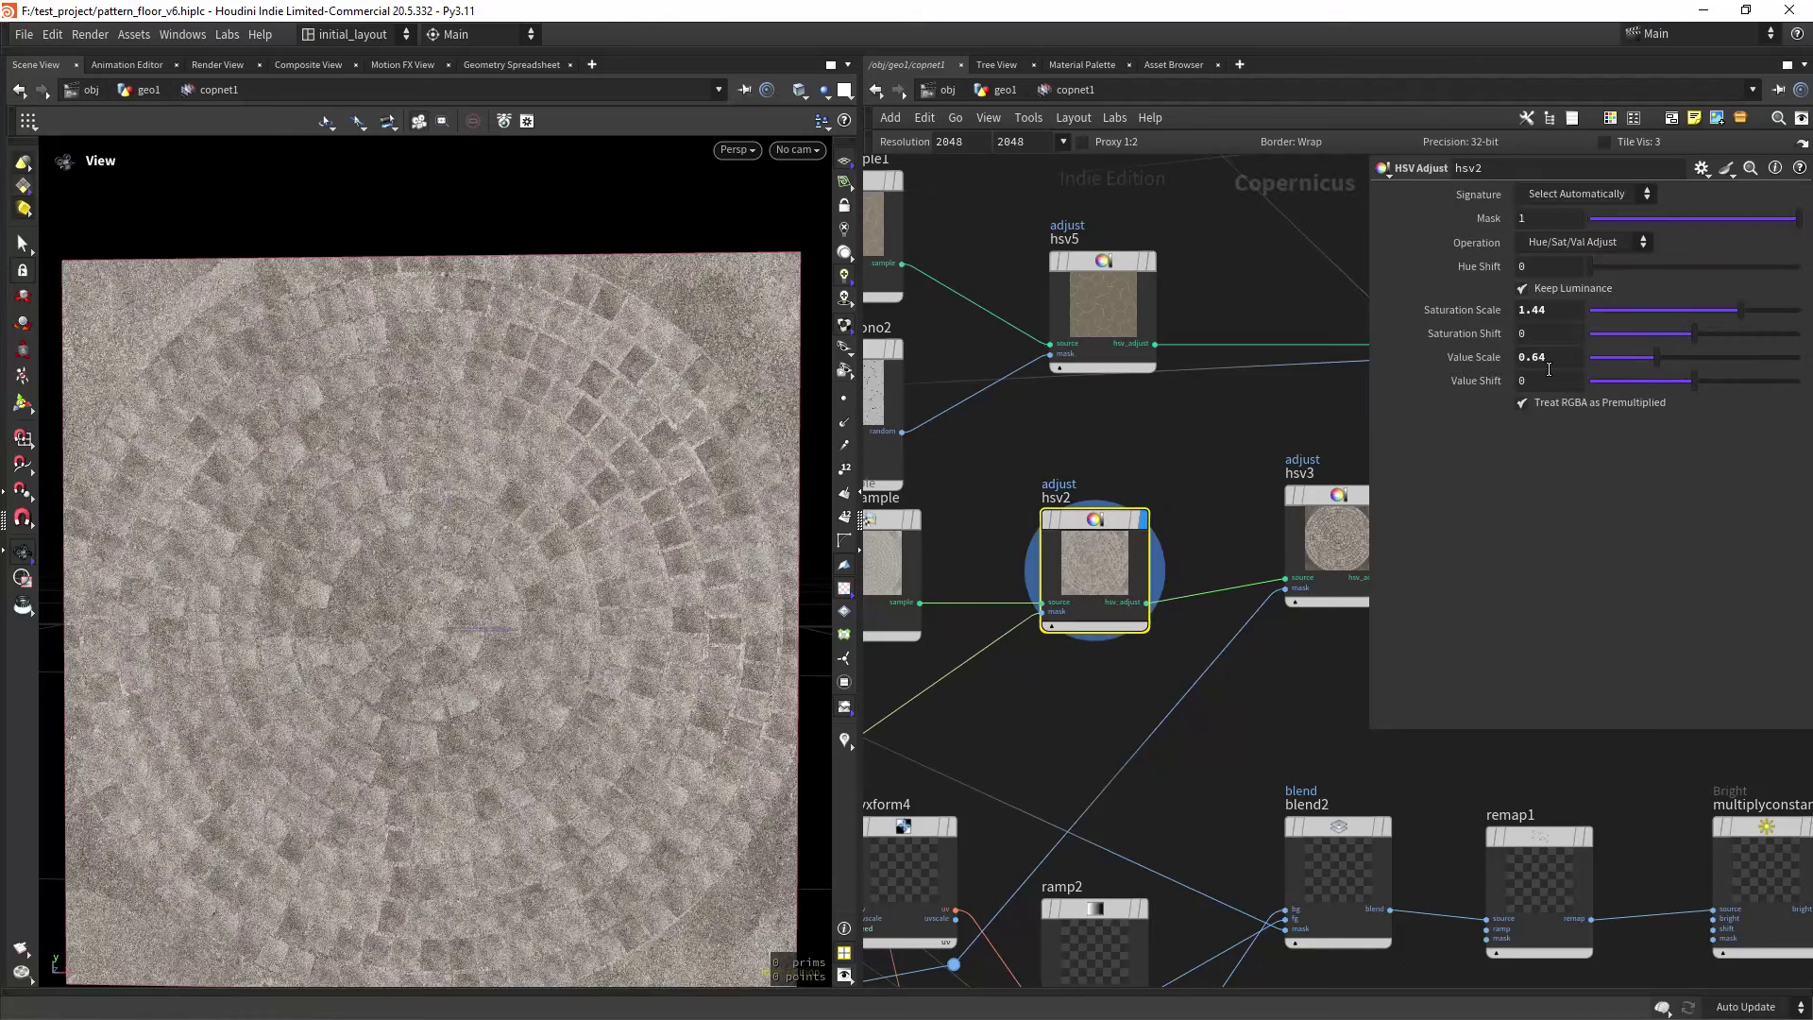
Display hsv3 to inspect the darkened gaps between the paving stones.
scroll(1112, 691, "down", 5)
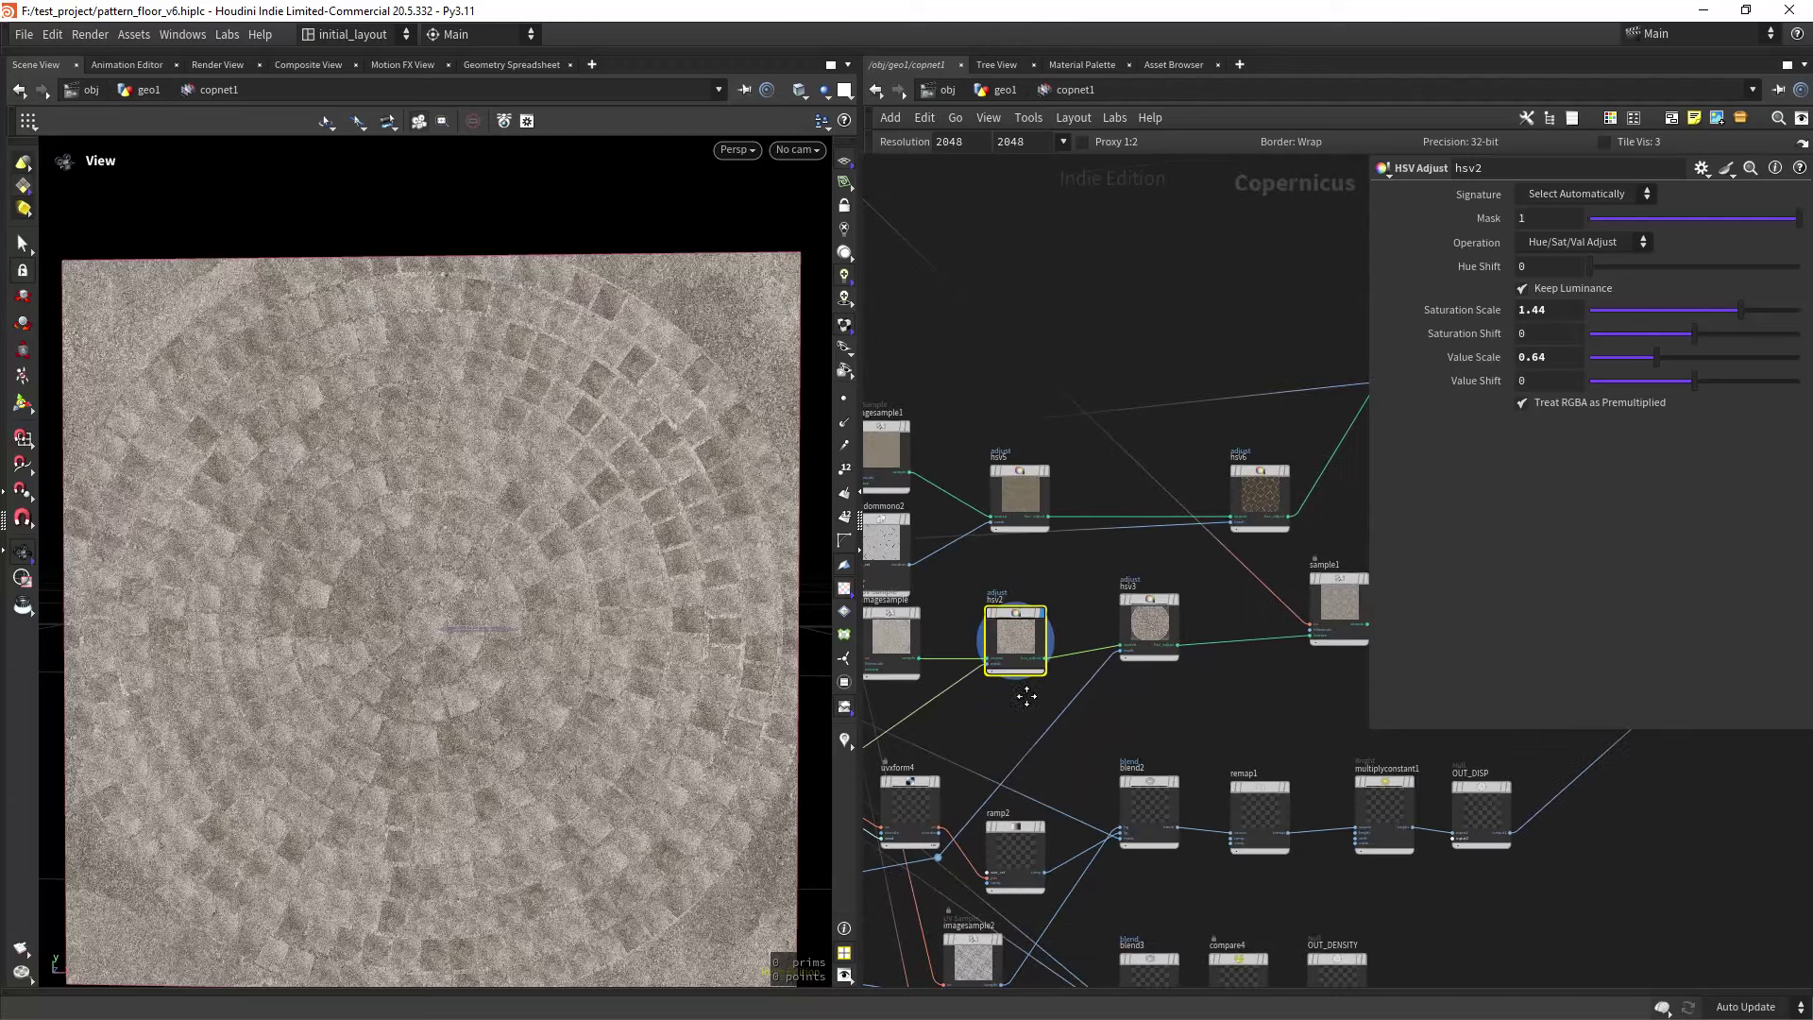
scroll(1151, 689, "up", 3)
mouse_move(1157, 628)
left_click(1194, 553)
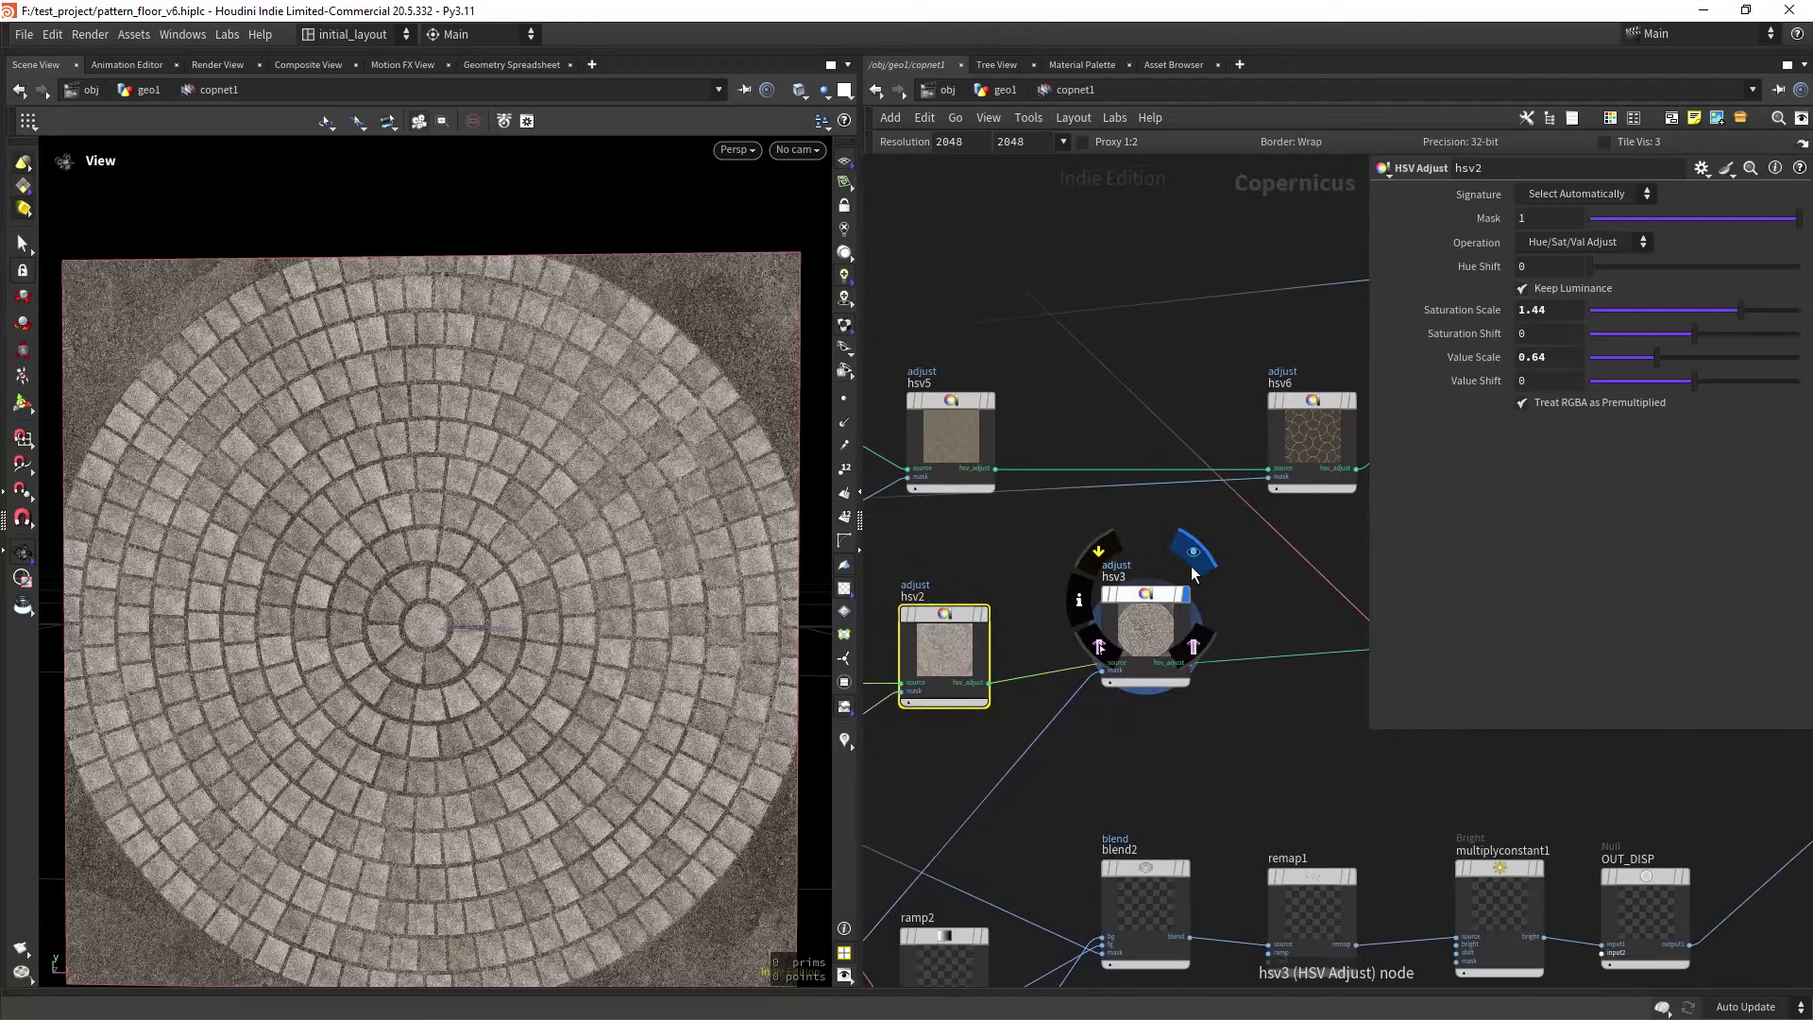
Trace the stone network back to rasterizegeo1 and display its rasterized stones with their per-primitive IDs.
right_click_drag(1206, 717, 1154, 772)
middle_click_drag(1164, 751, 1169, 702)
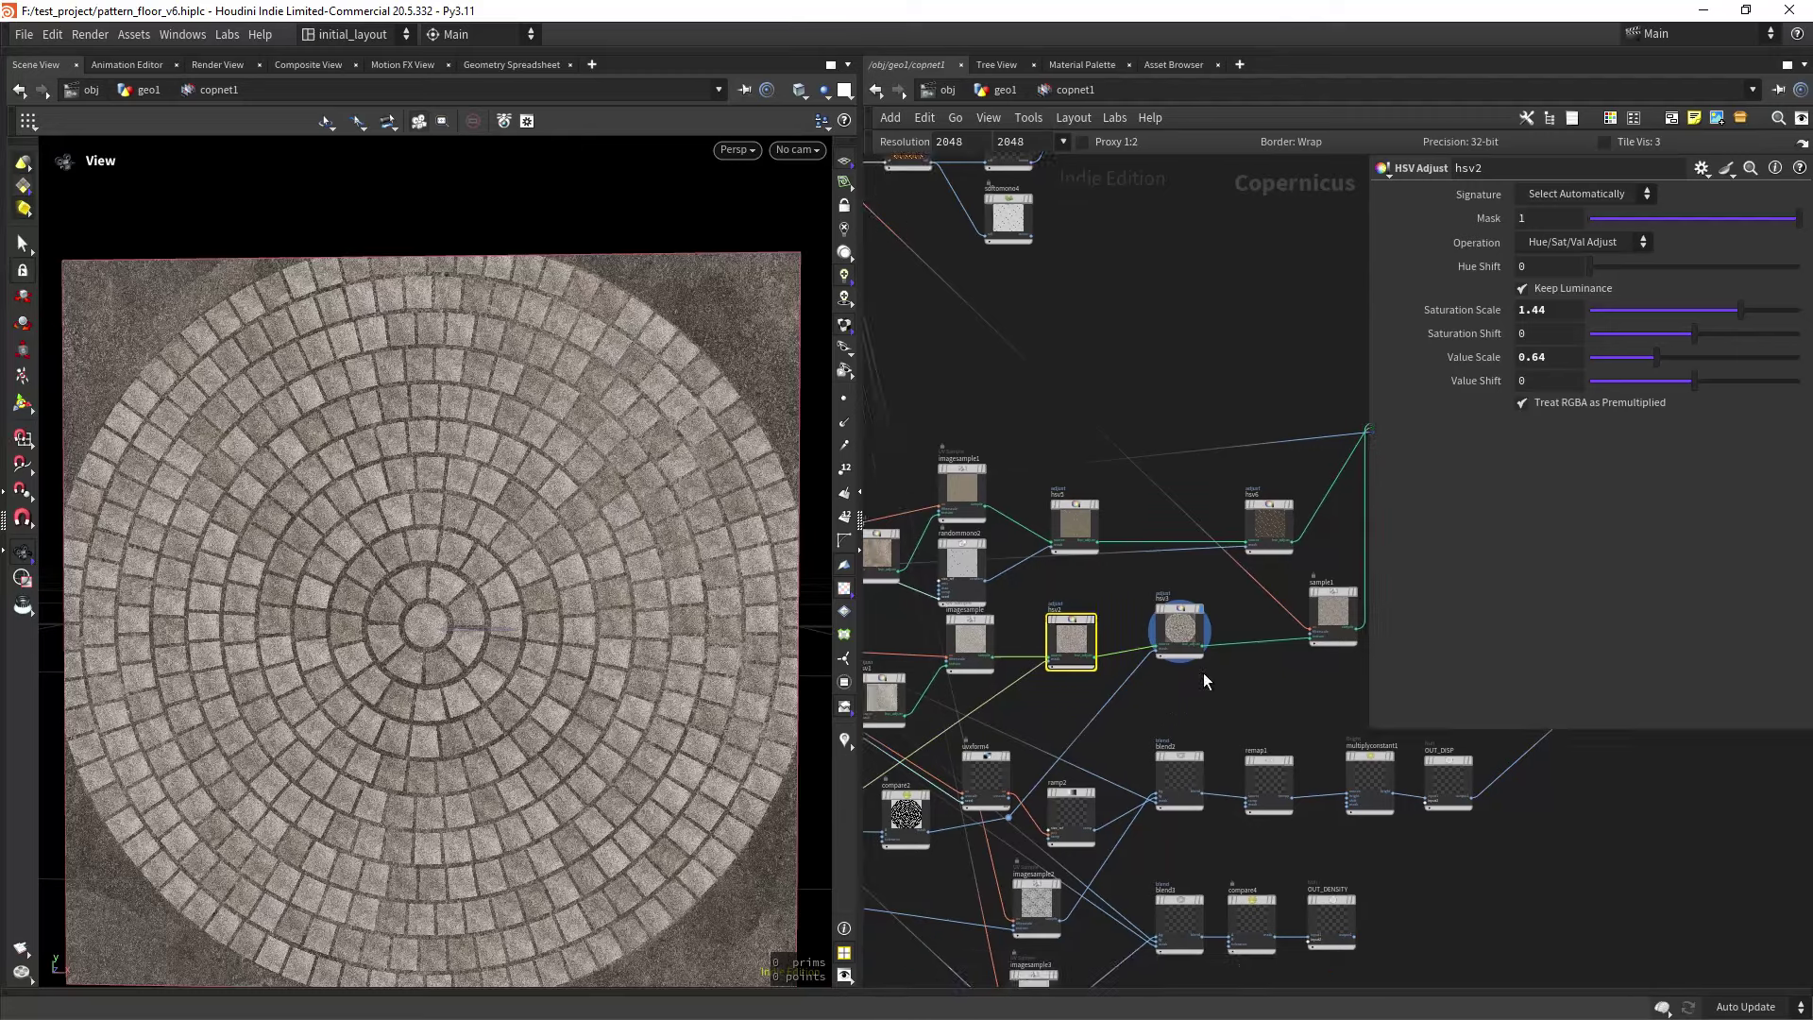
right_click_drag(1171, 703, 1178, 690)
scroll(1169, 690, "up", 4)
middle_click_drag(1105, 741, 1313, 490)
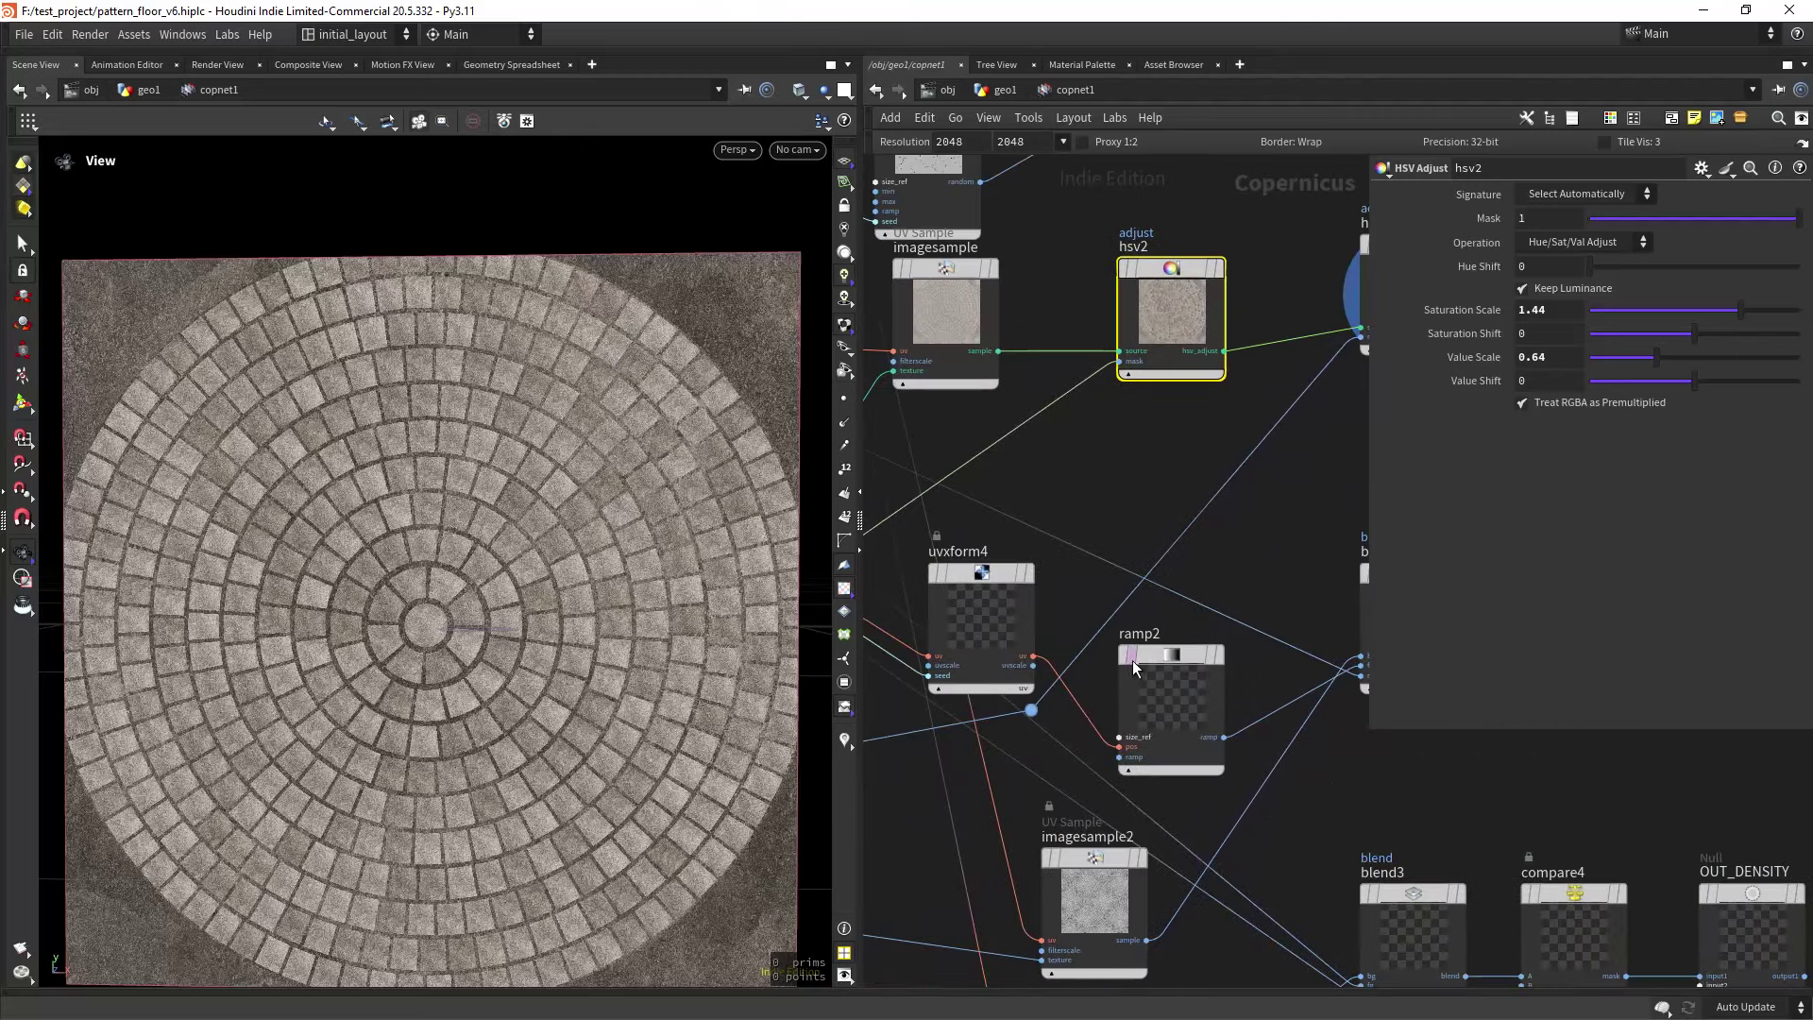
right_click_drag(1286, 507, 1114, 631)
scroll(1050, 688, "up", 4)
middle_click_drag(998, 606, 1086, 755)
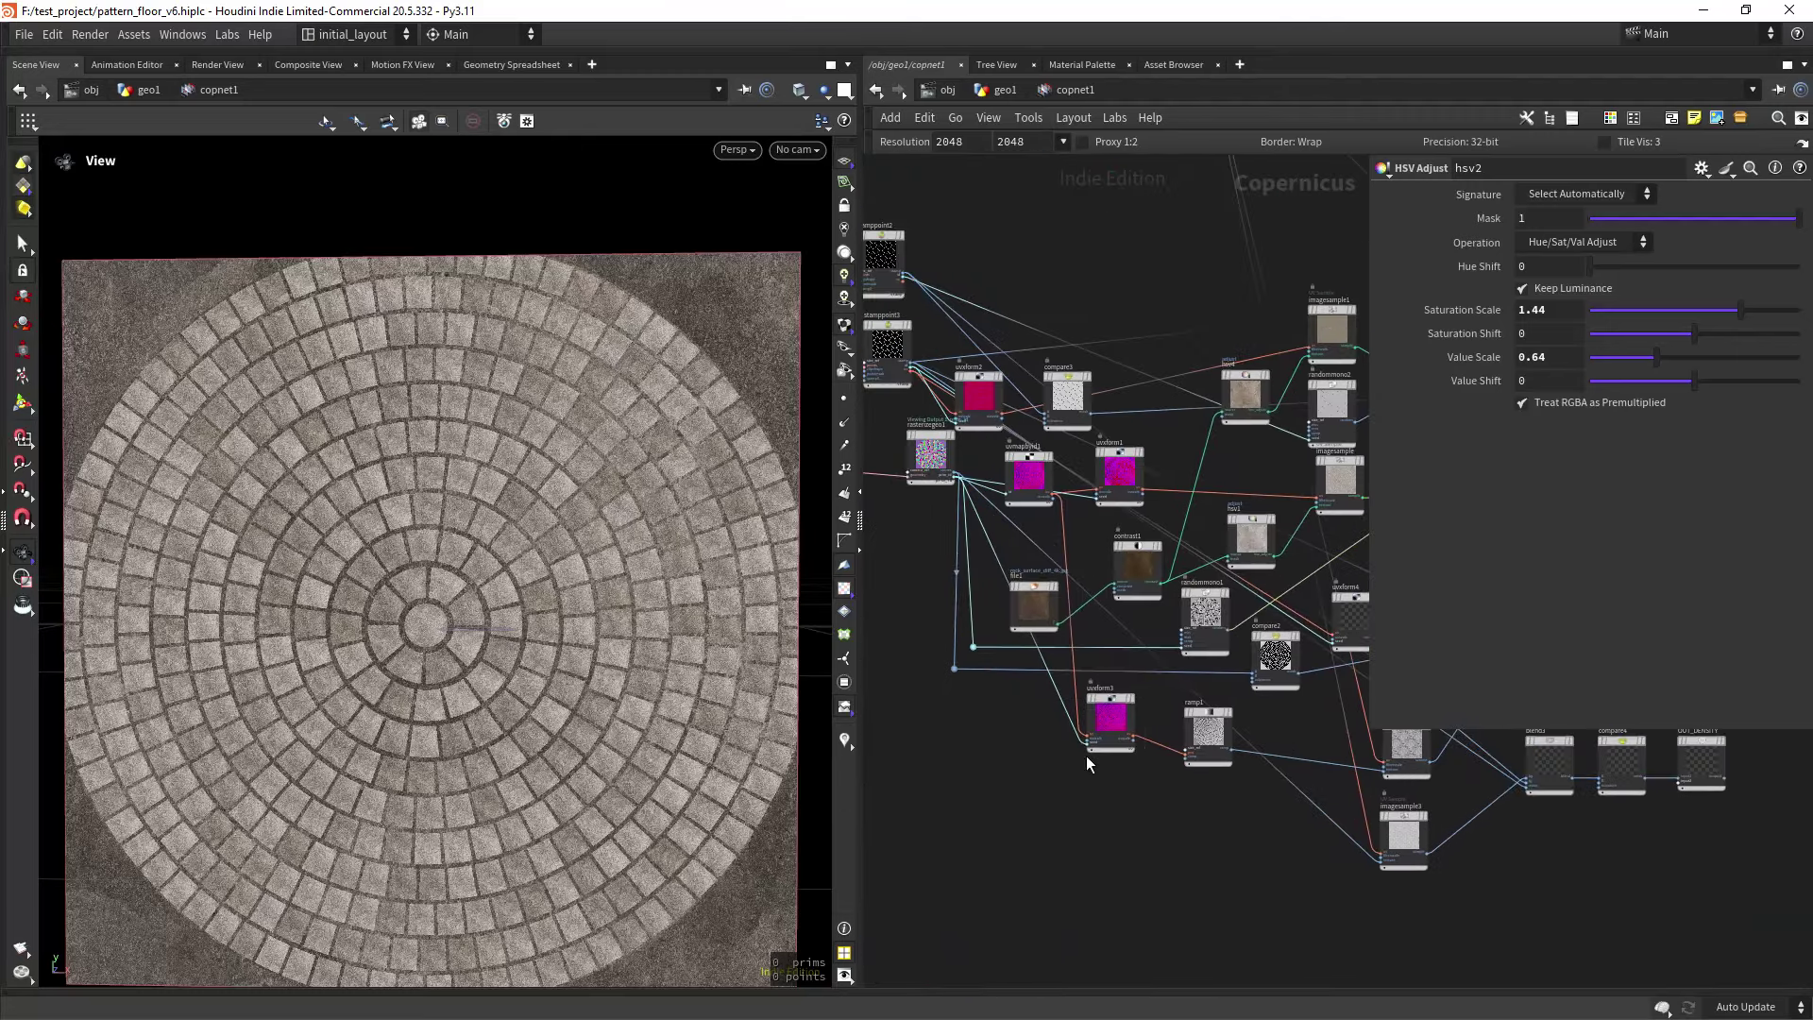
scroll(959, 724, "up", 3)
scroll(957, 661, "up", 5)
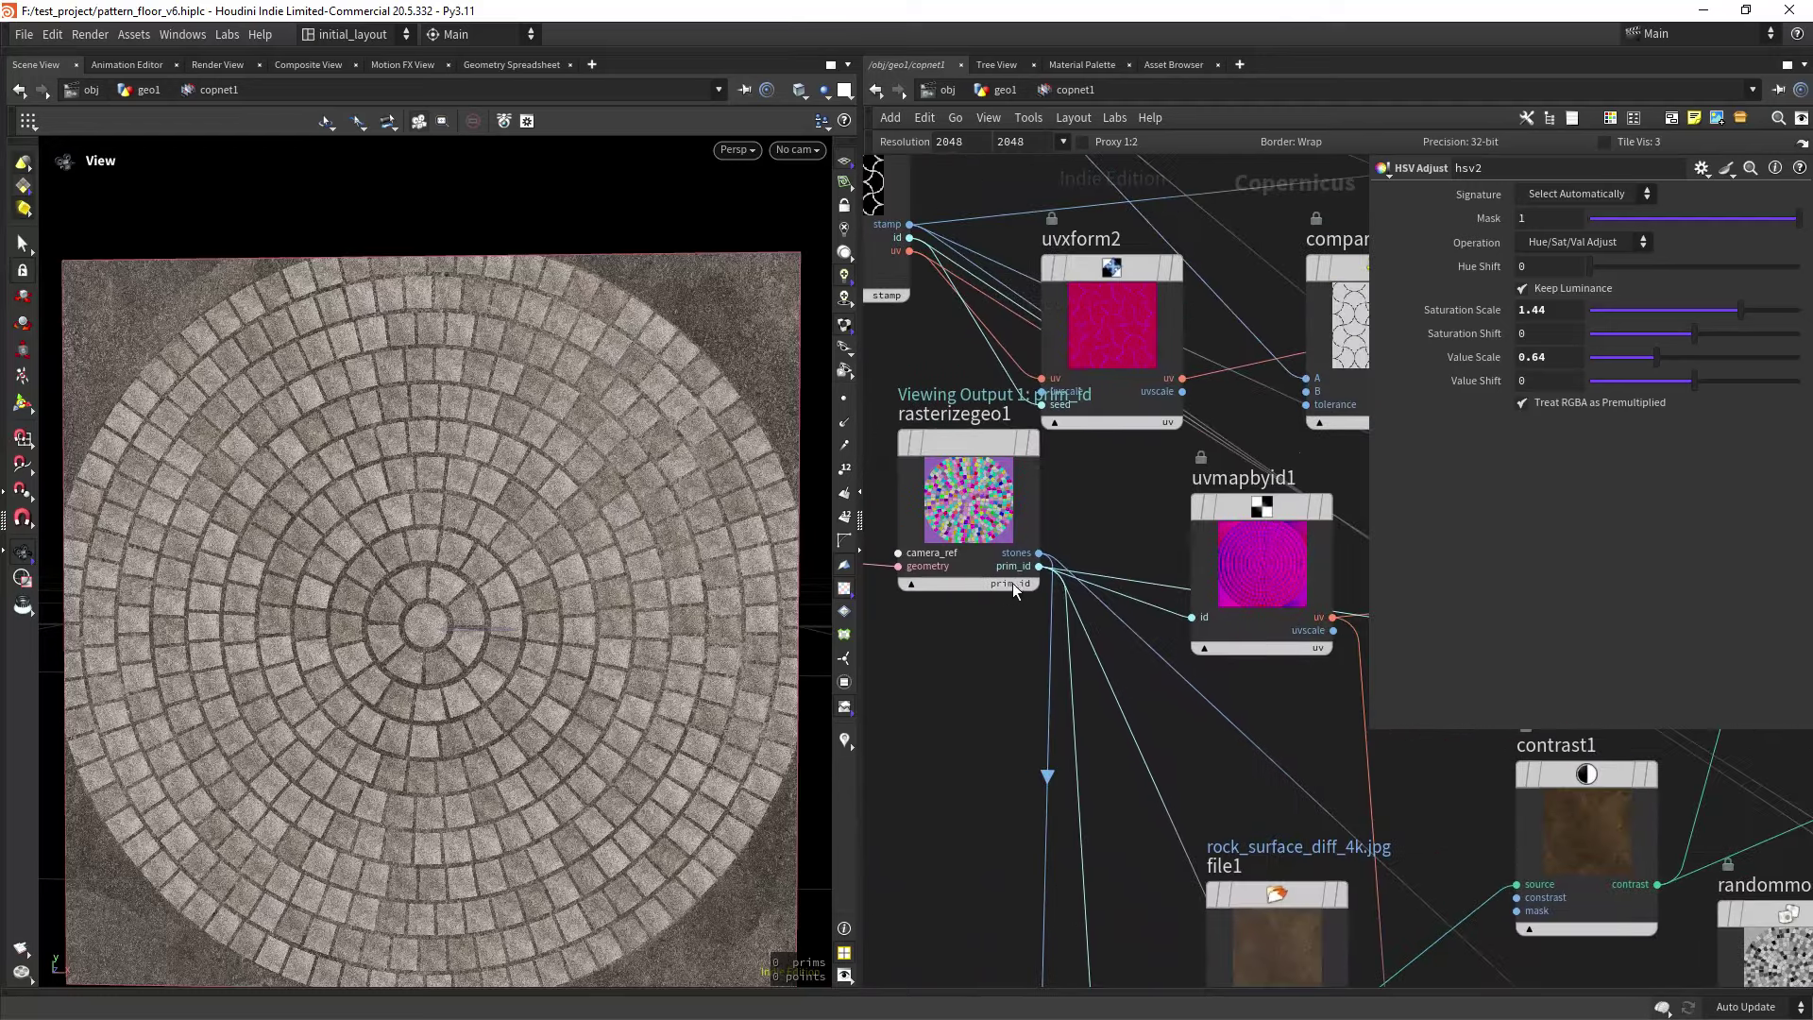
left_click(1038, 594)
left_click(1034, 442)
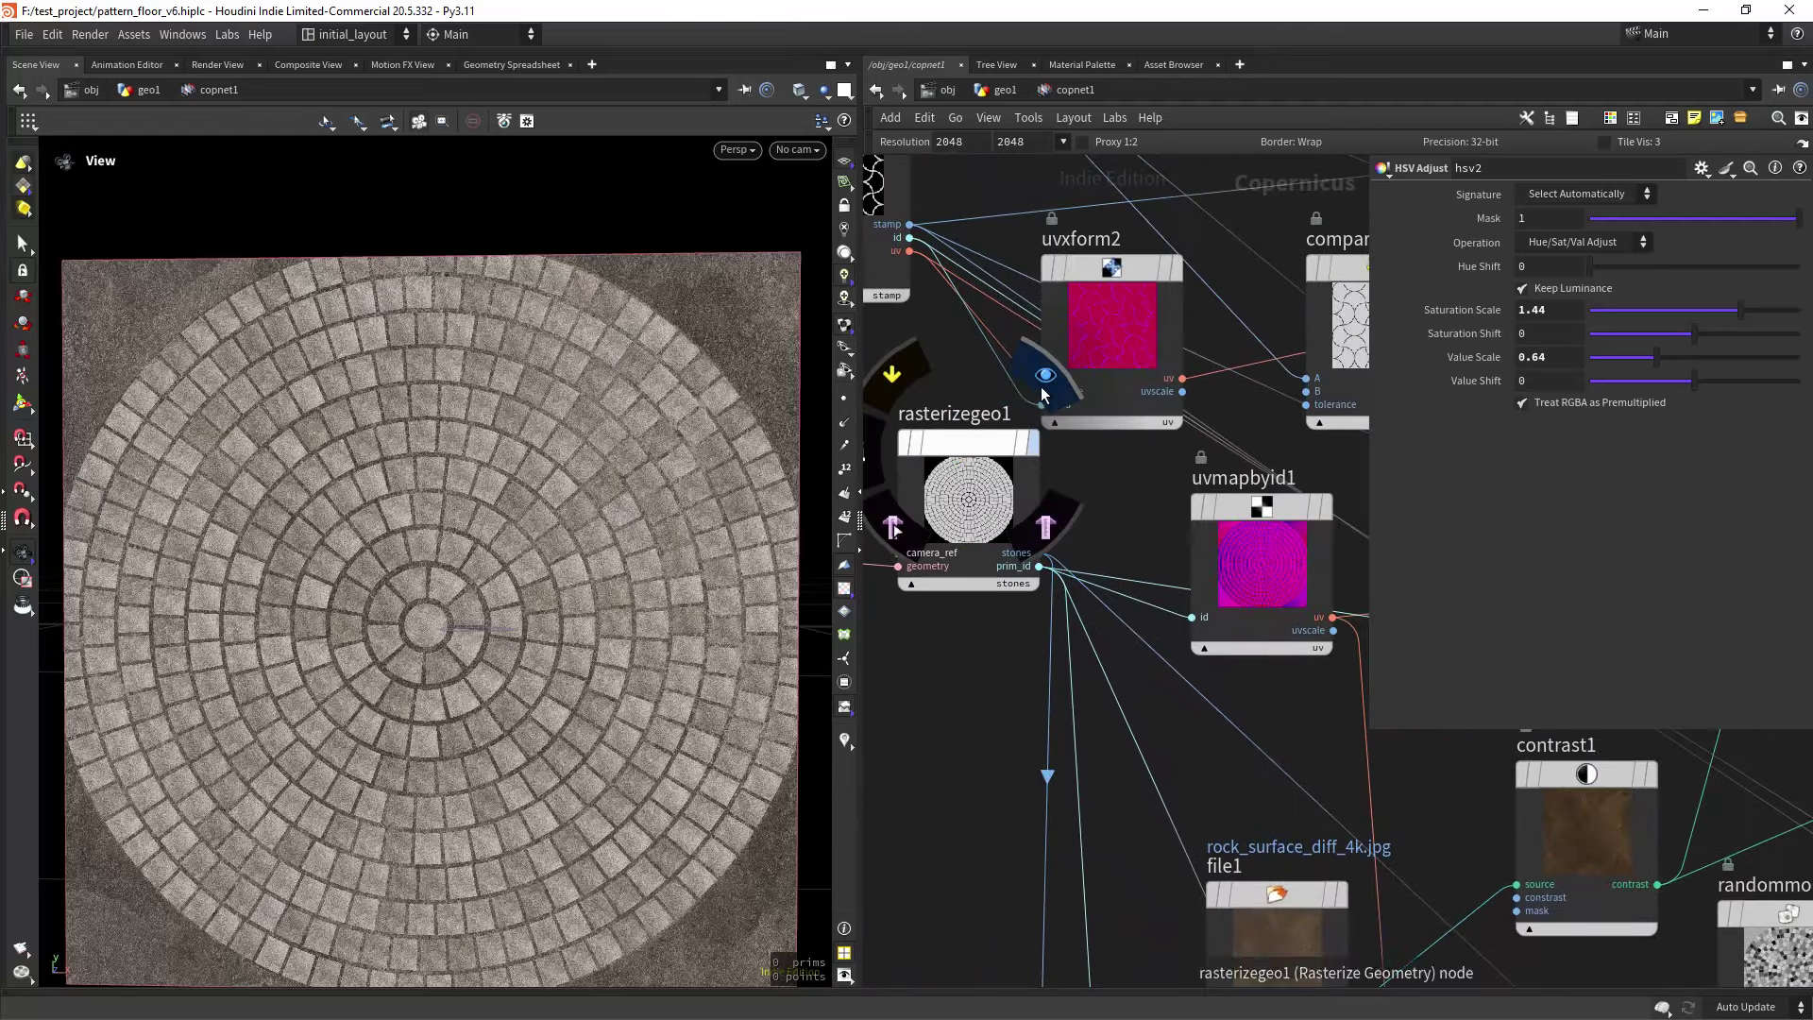
scroll(973, 708, "down", 6)
middle_click(1275, 680)
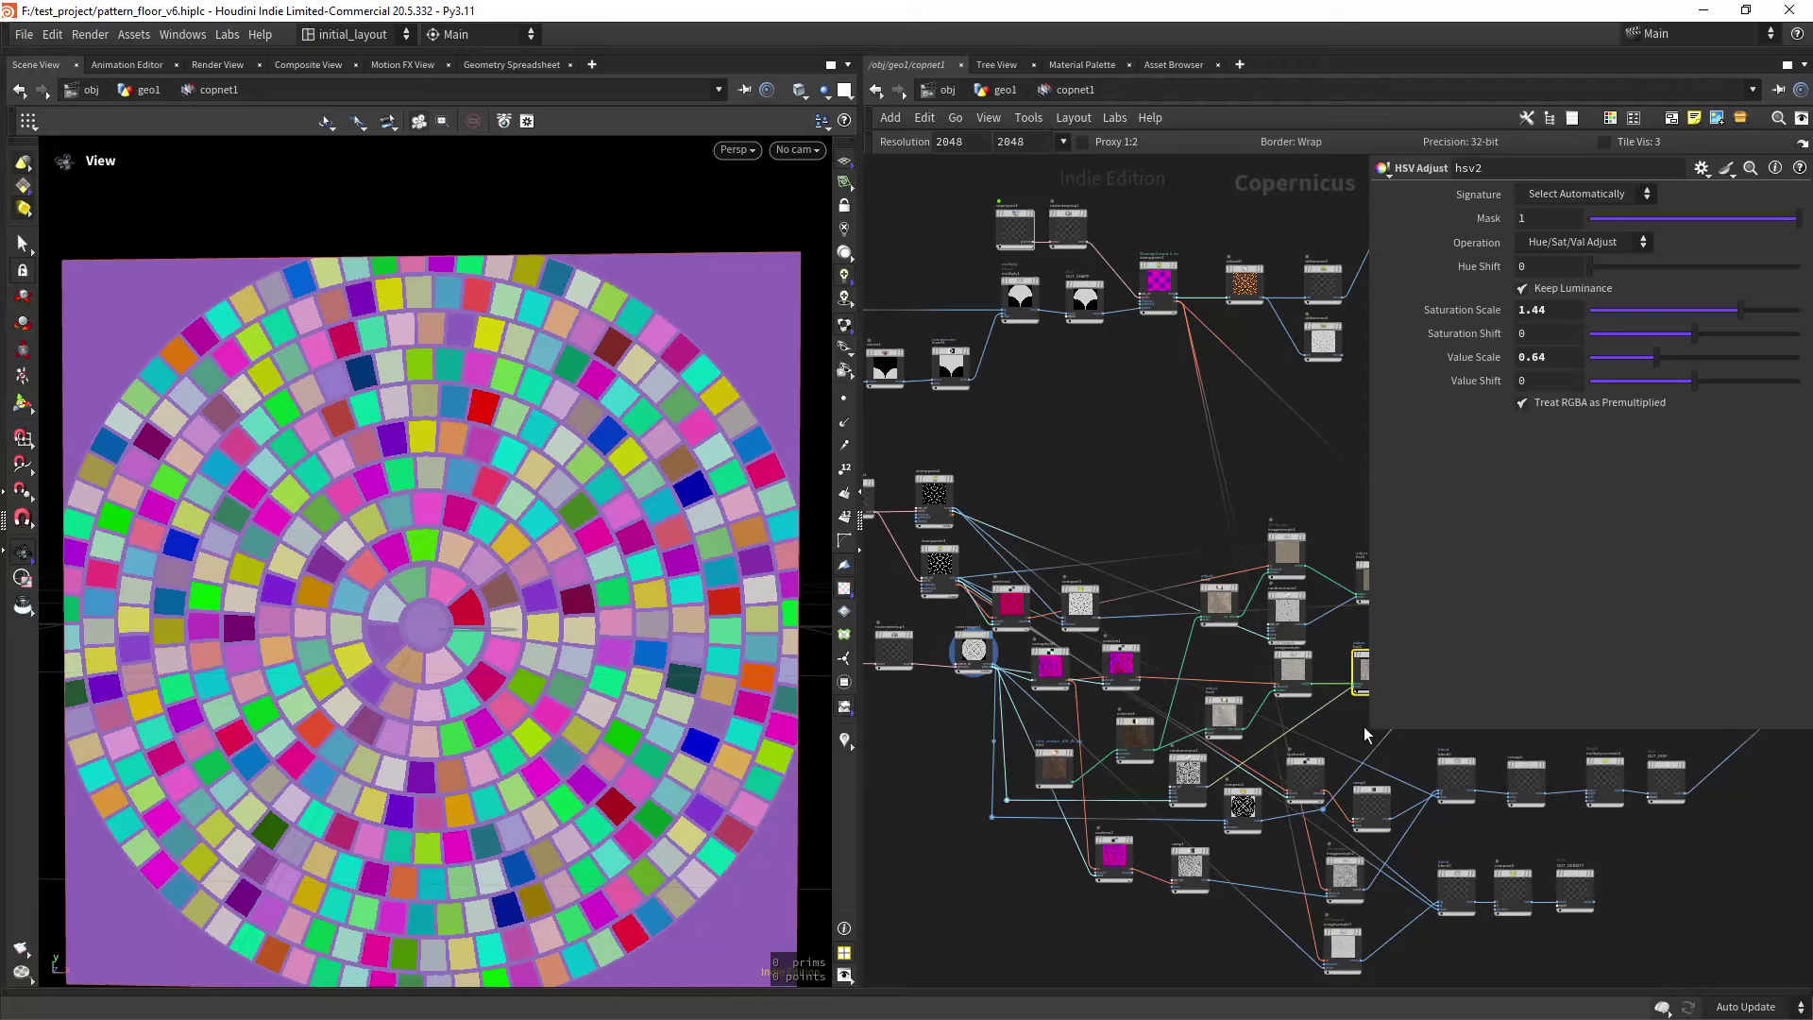
Narrow the parameter area to uncover more of the network and display hsv3 with its settings.
left_click_drag(1369, 728, 1144, 699)
left_click_drag(1138, 542, 1484, 542)
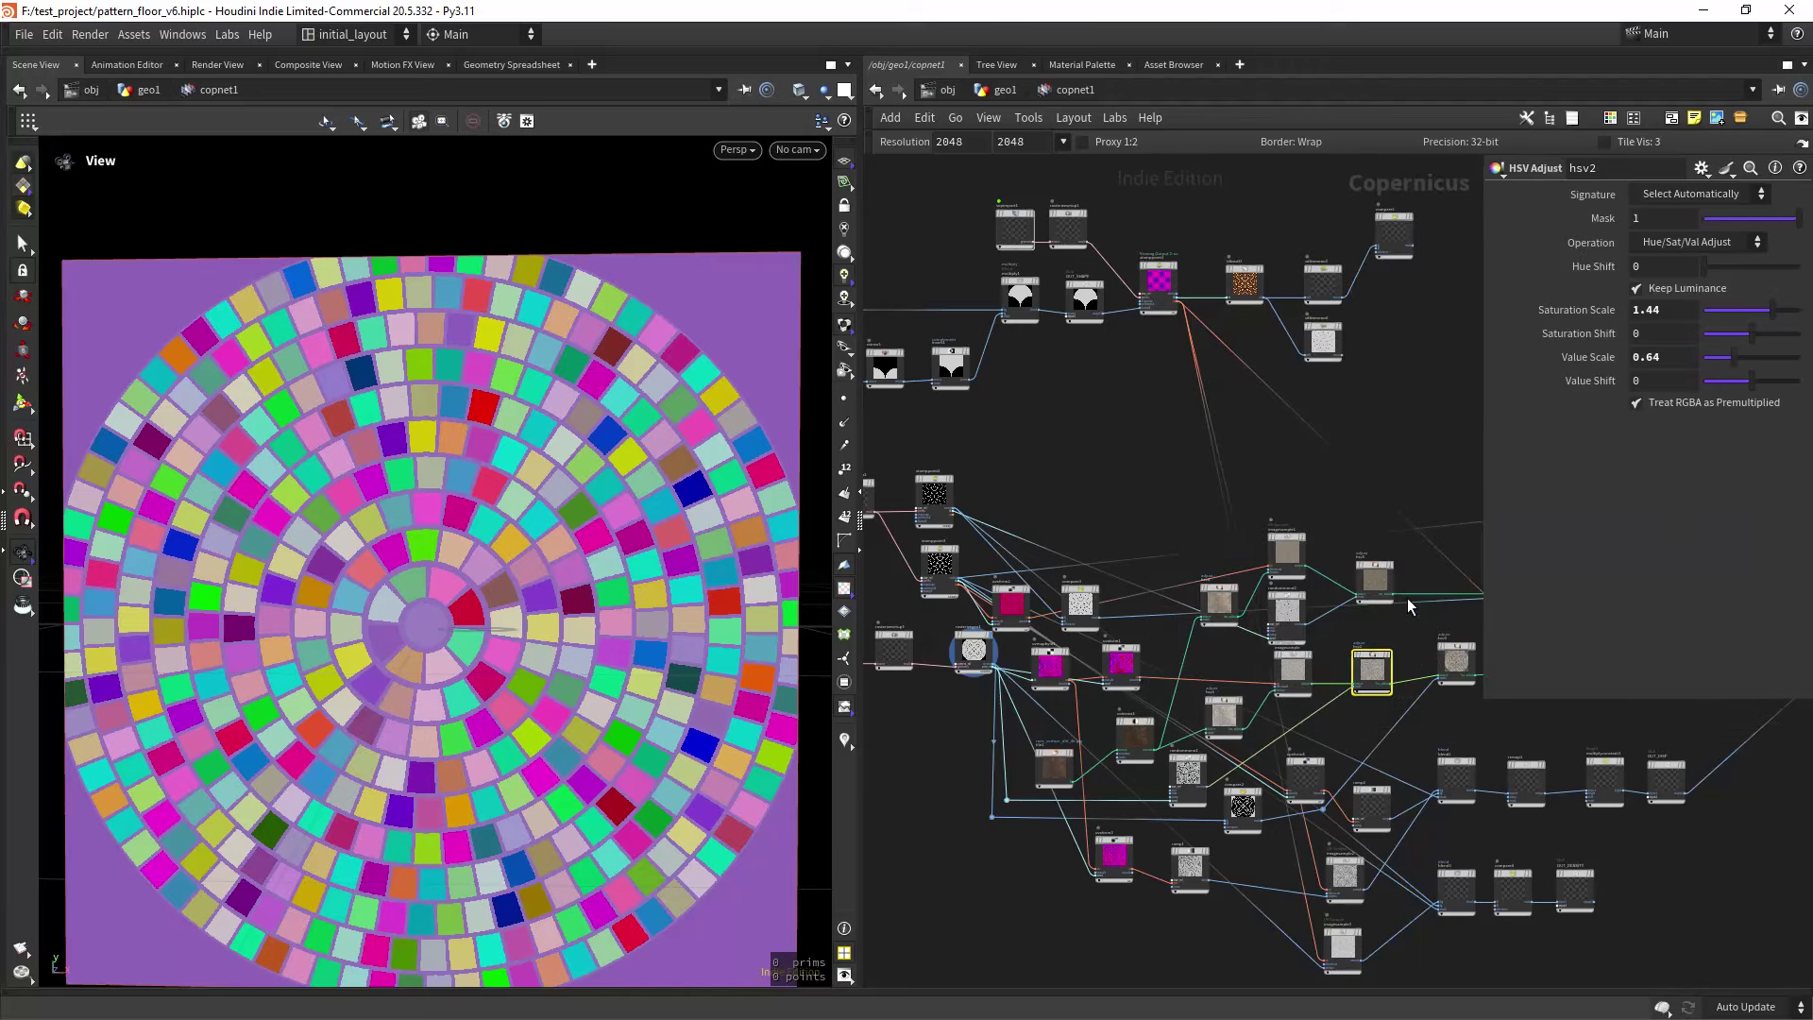
scroll(1265, 690, "up", 8)
middle_click_drag(1253, 703, 1246, 720)
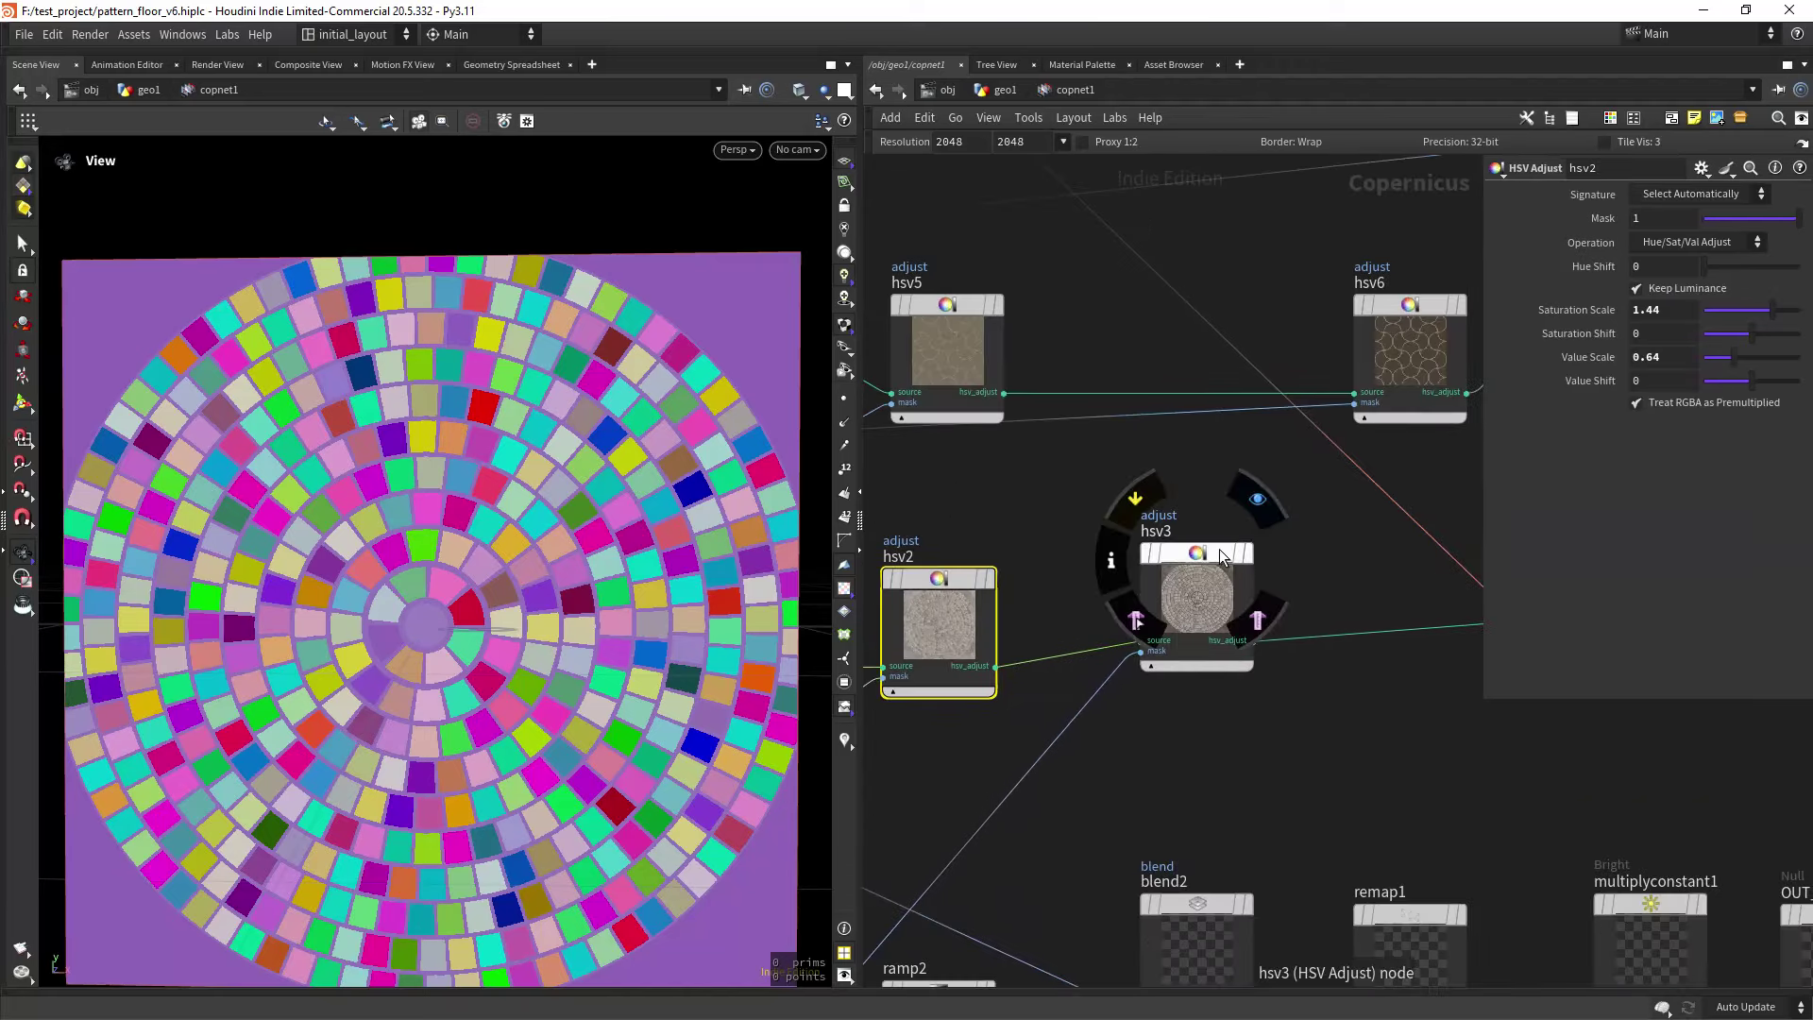
left_click(1257, 495)
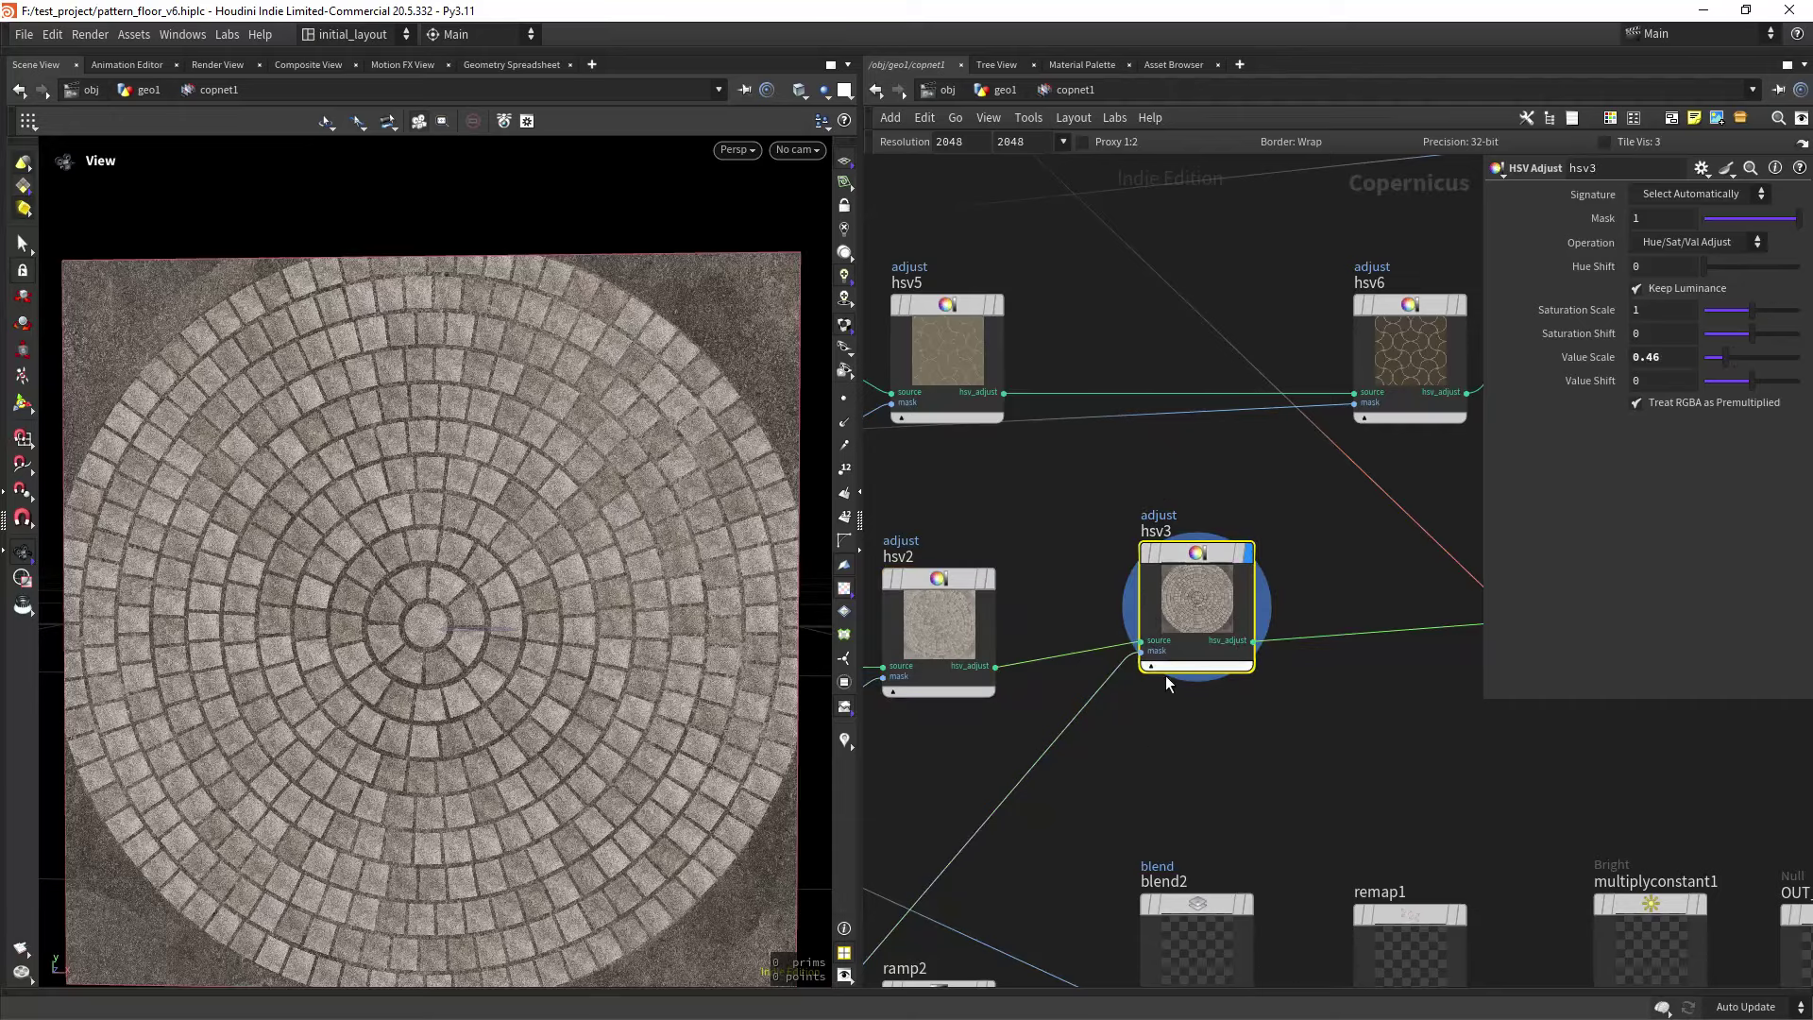
Display compare2 to examine the gap mask that drives hsv3 and its comparison settings.
scroll(1141, 755, "down", 8)
scroll(1114, 763, "up", 3)
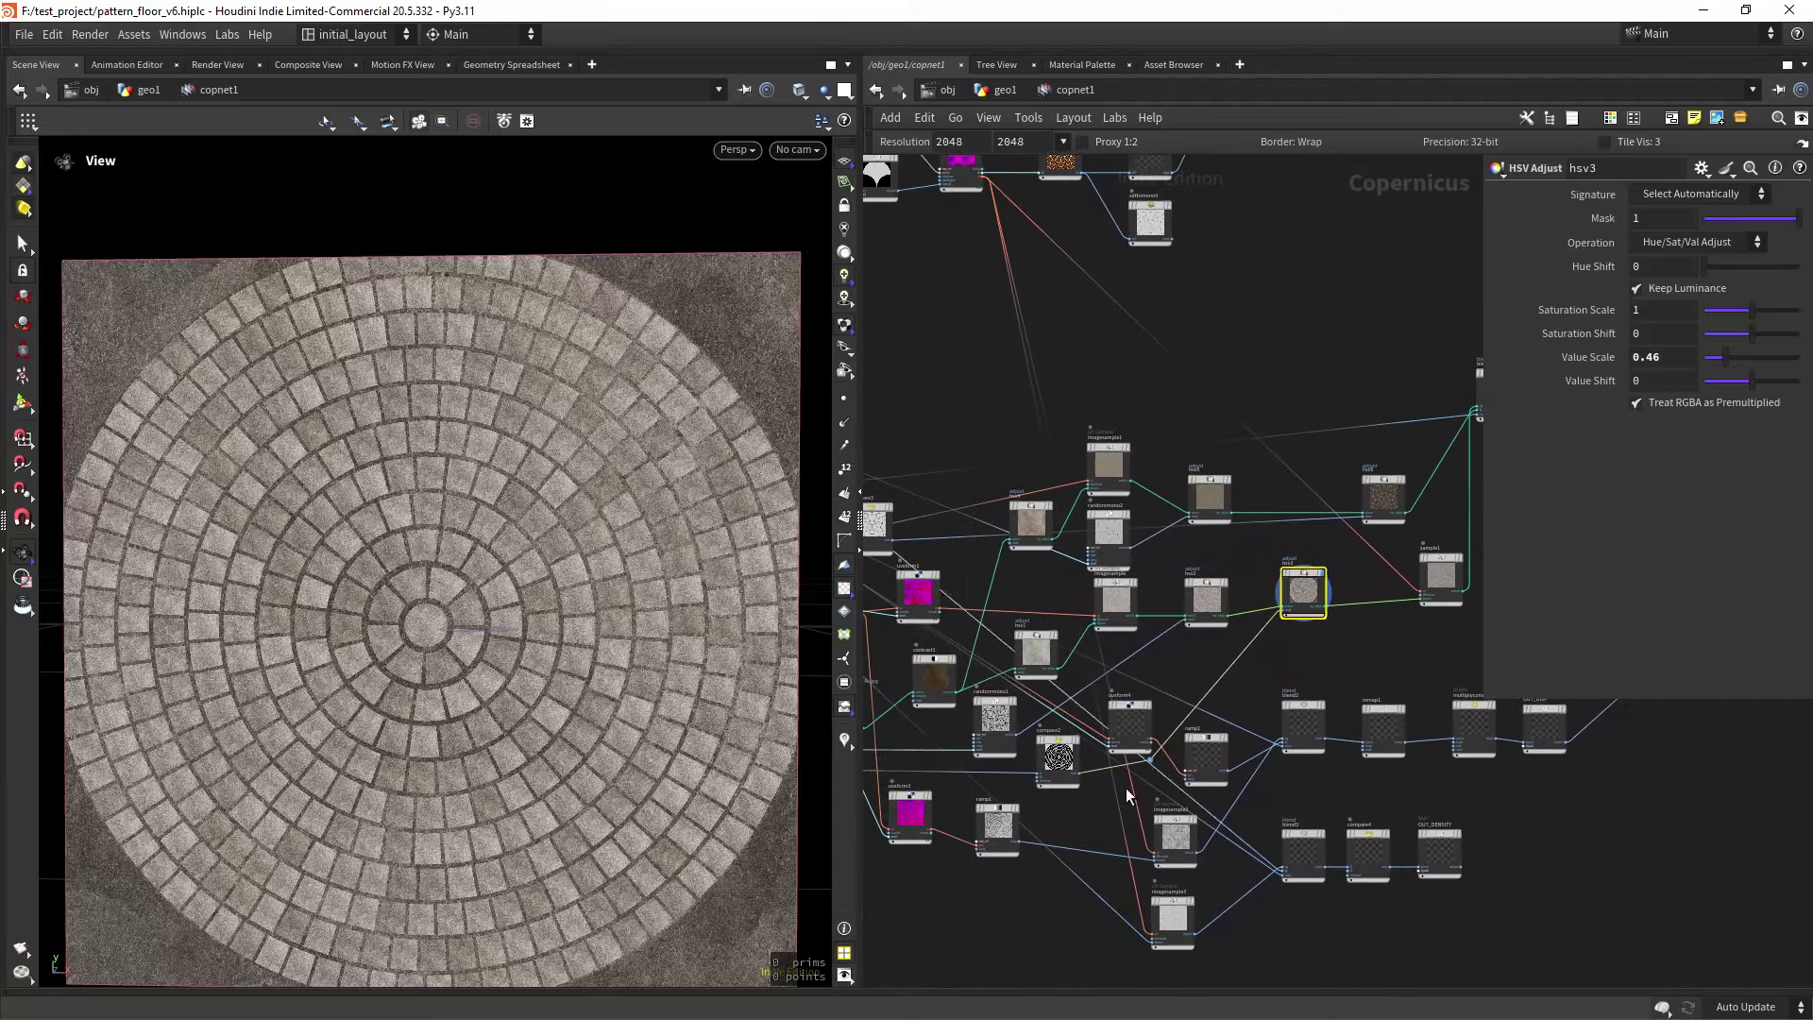
scroll(1129, 796, "up", 4)
left_click(1082, 651)
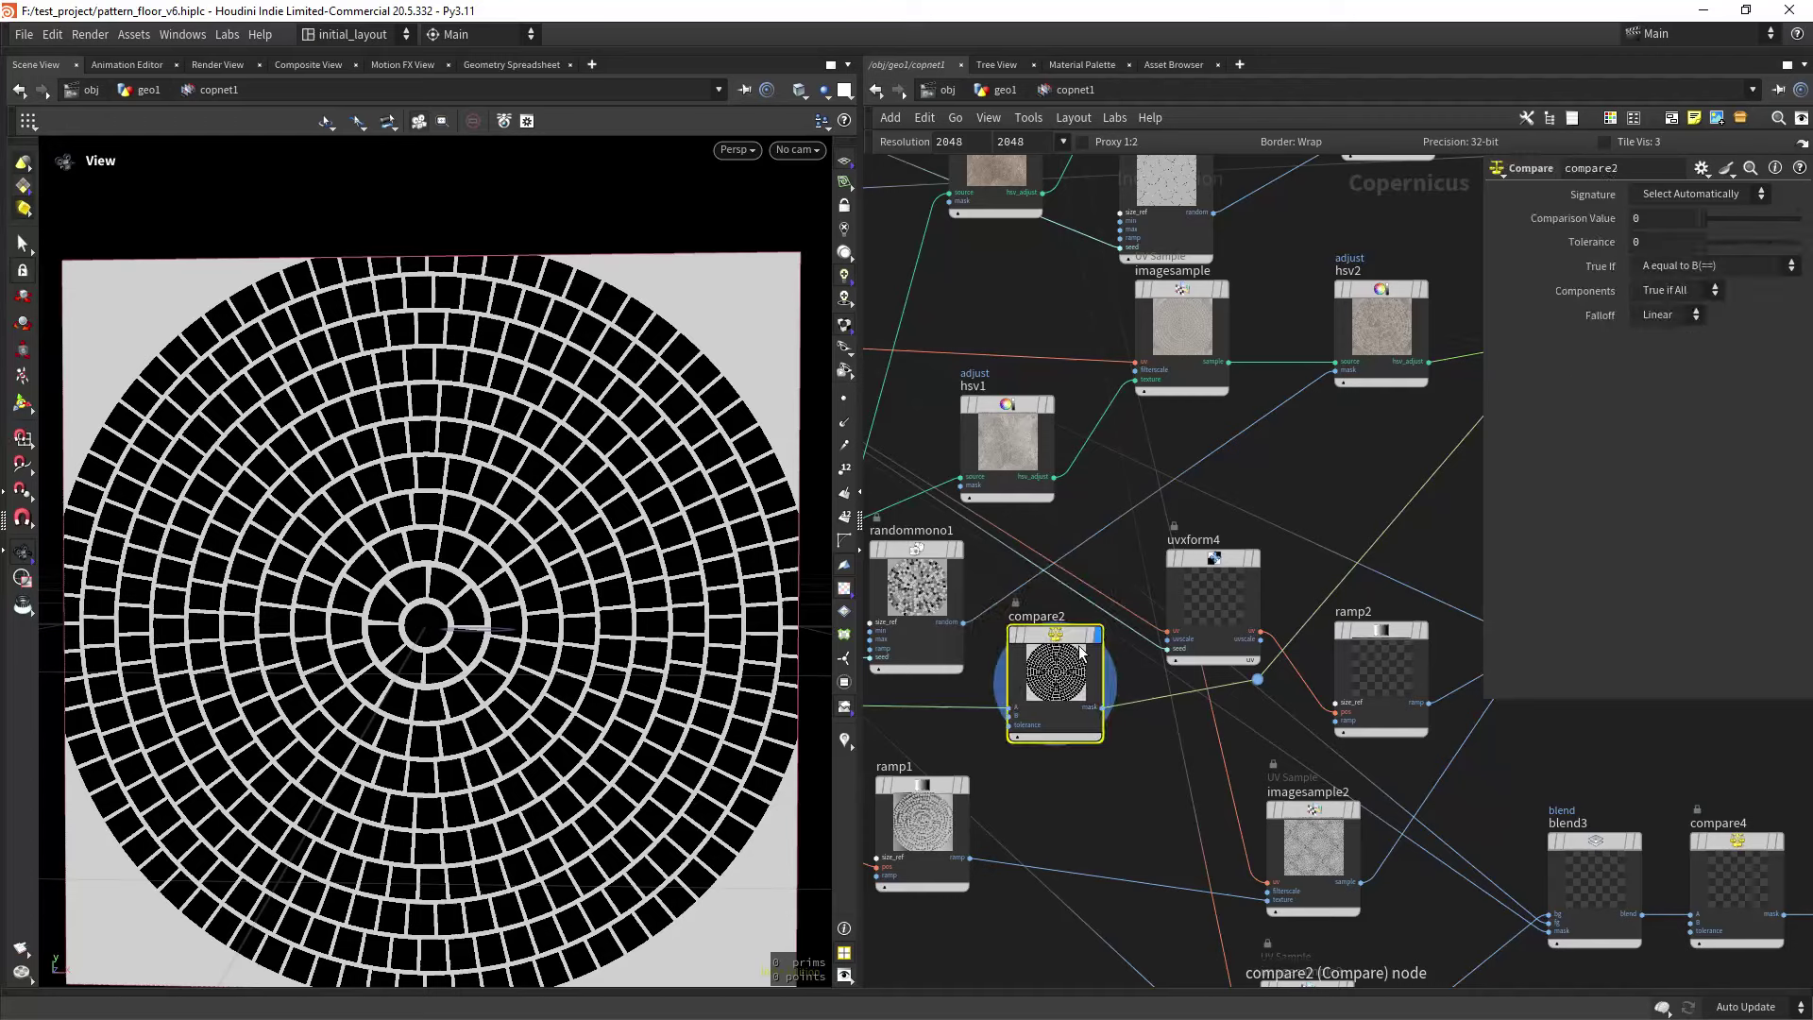
scroll(1365, 512, "down", 4)
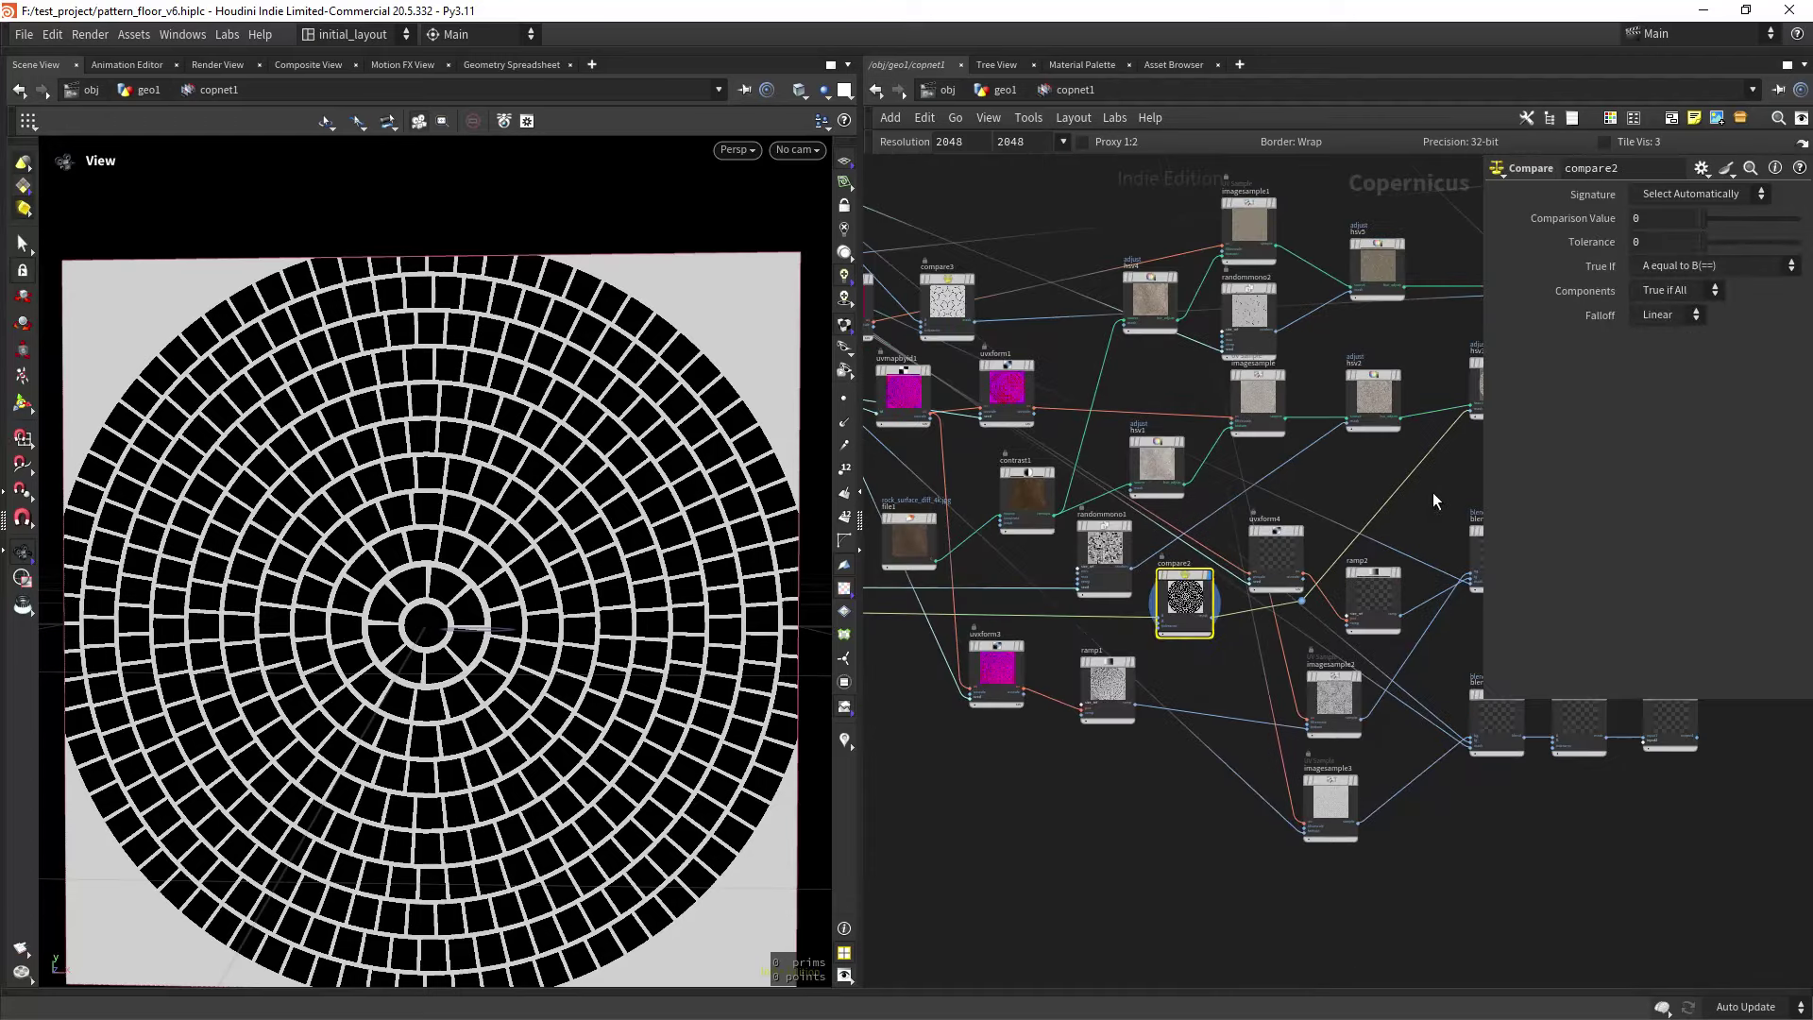
Display hsv3 again and inspect the darkened gaps between the stones up close.
scroll(1163, 684, "up", 5)
left_click(1201, 491)
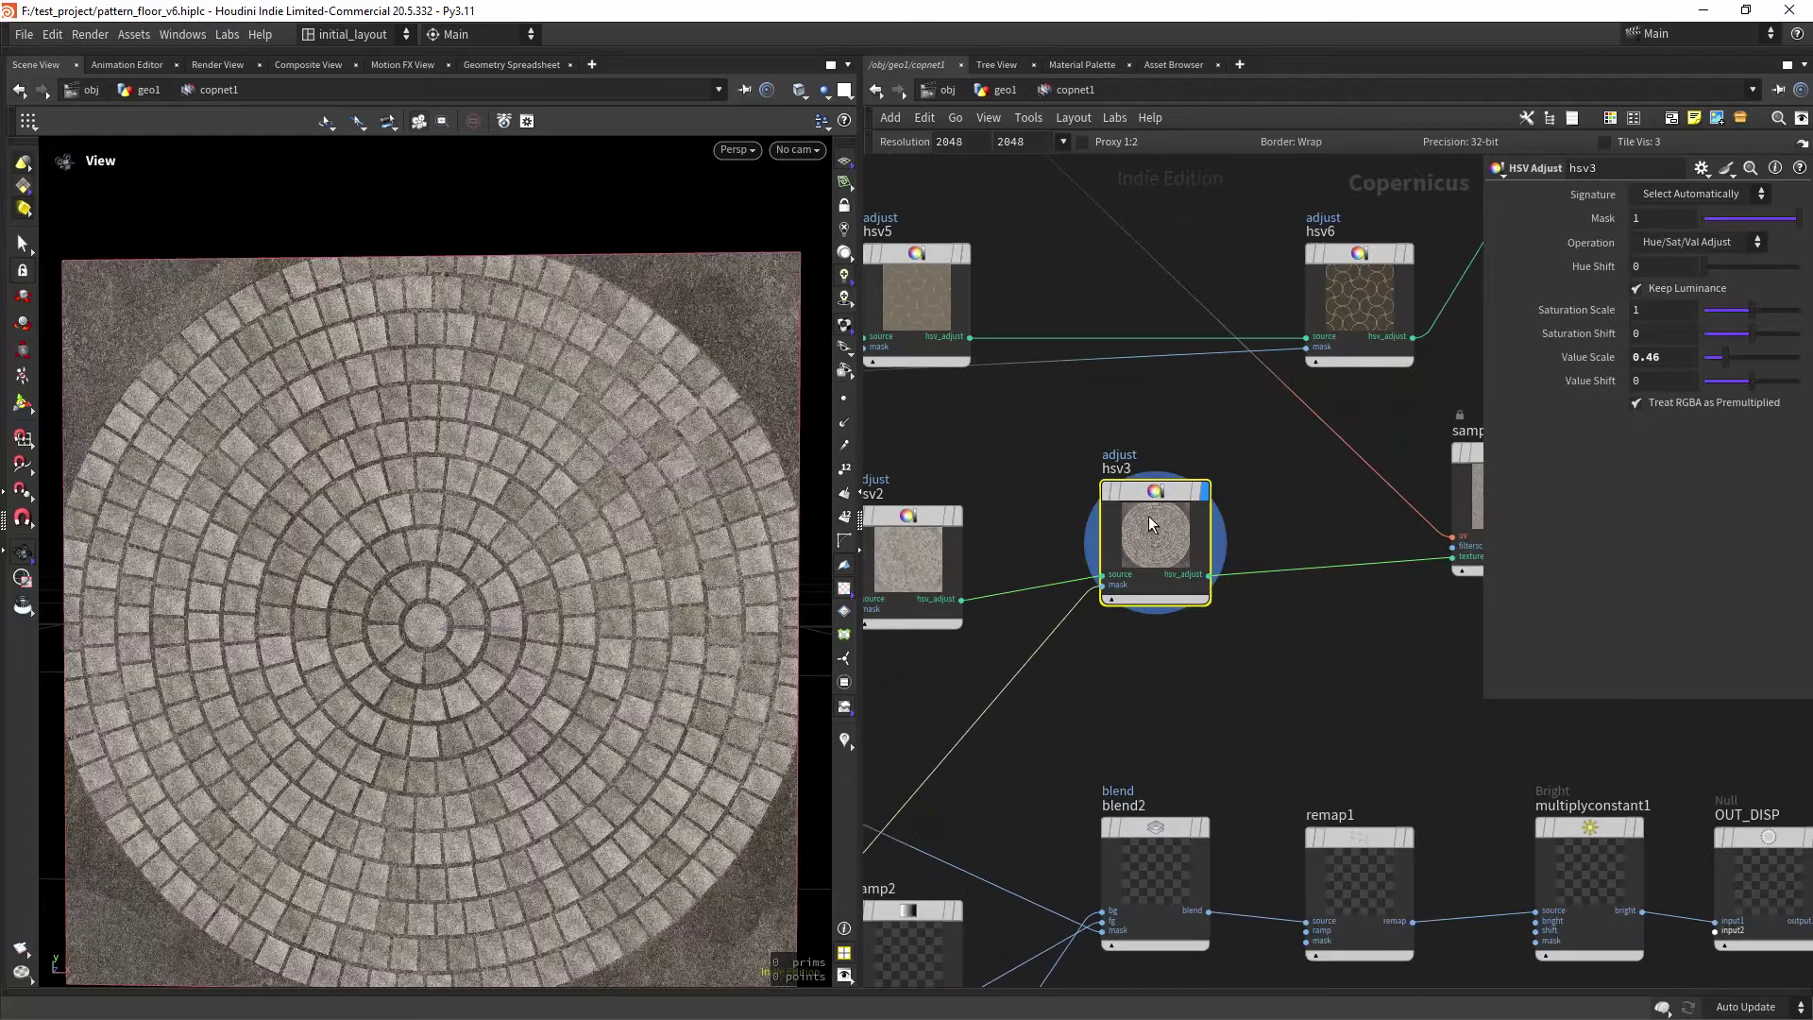
scroll(520, 555, "up", 3)
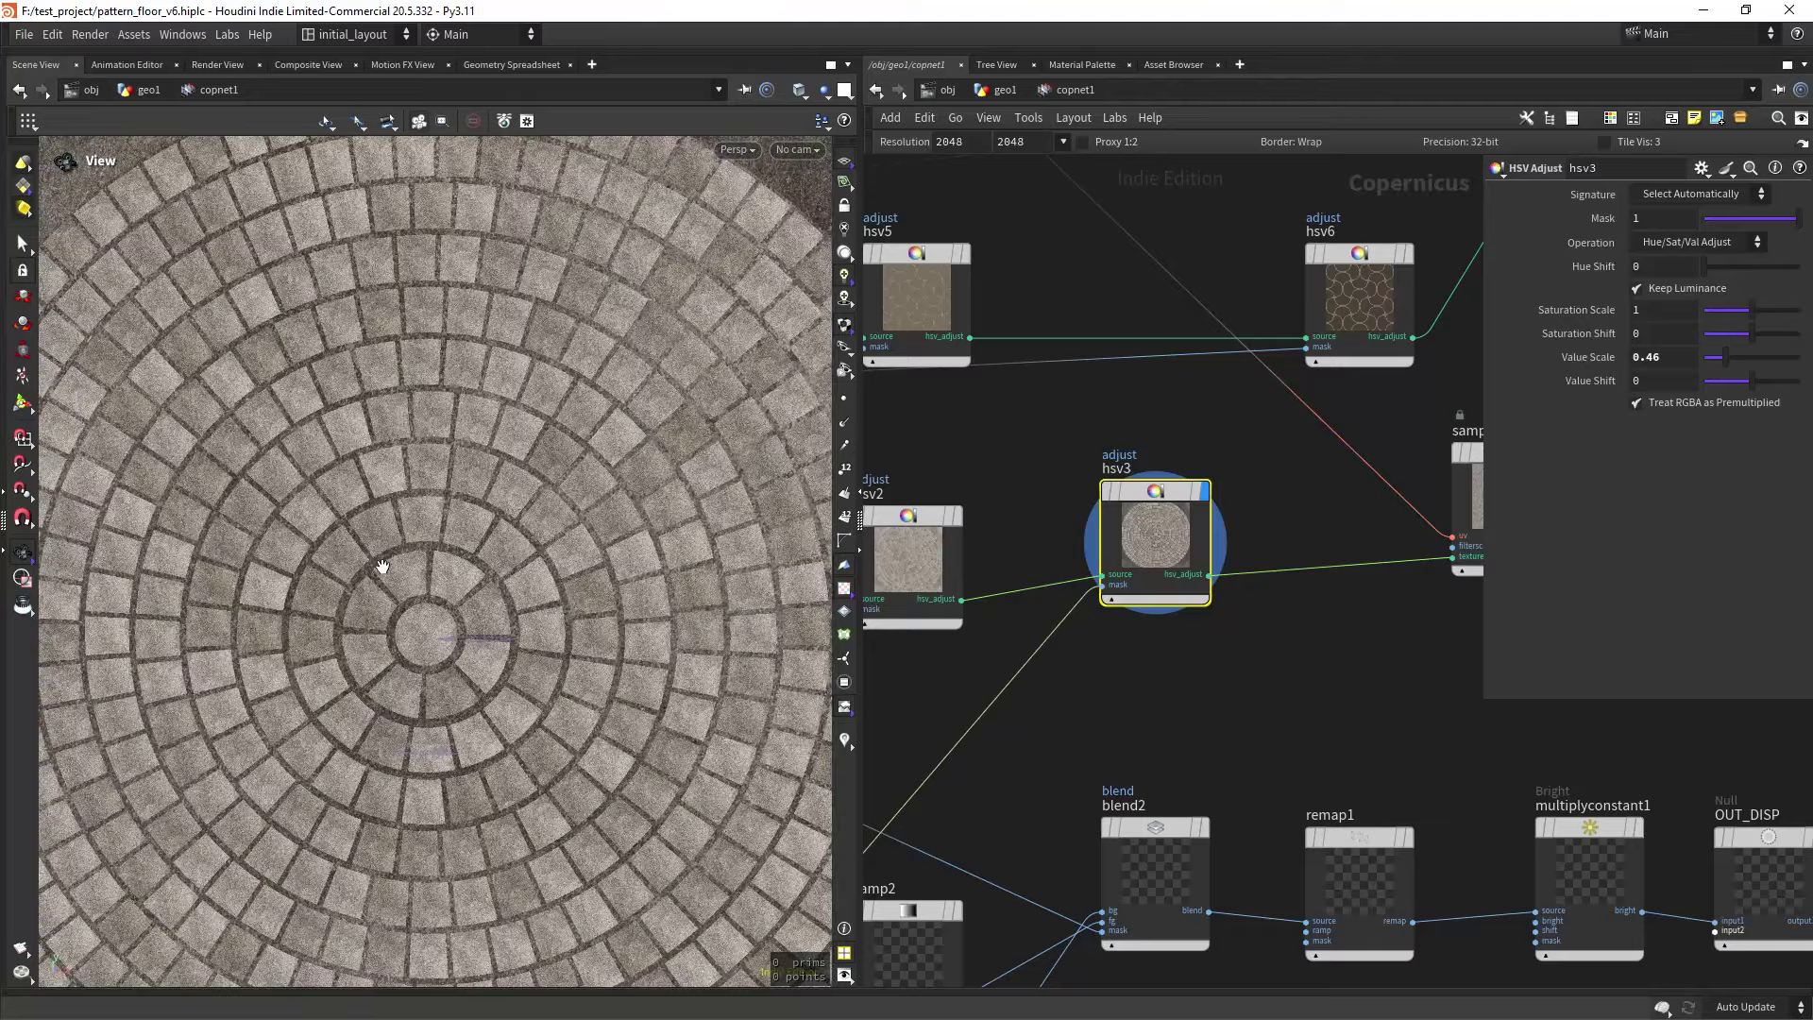
scroll(1258, 672, "down", 3)
scroll(1211, 712, "up", 3)
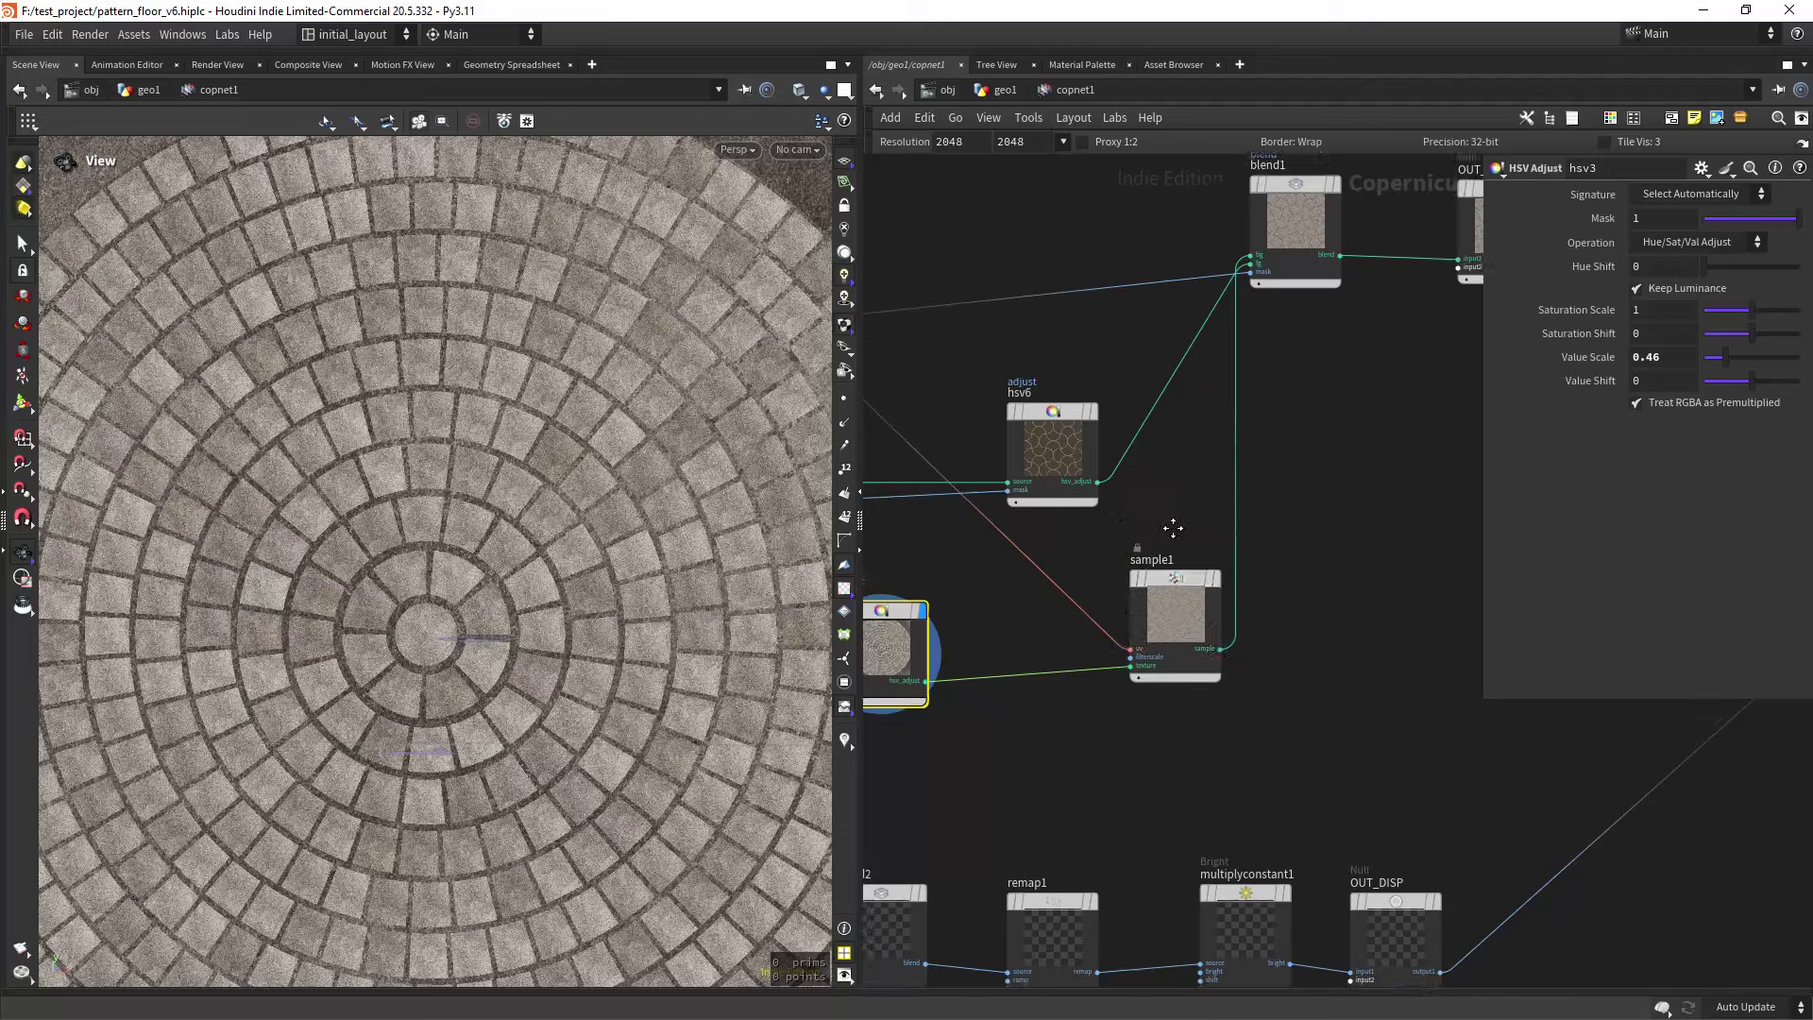
Display stamppoint1's uv output and examine the overlapping scale-shaped UVs across the whole floor.
scroll(1086, 378, "down", 5)
middle_click_drag(1122, 357, 1243, 698)
scroll(1001, 619, "up", 5)
middle_click_drag(1091, 569, 1024, 703)
left_click(1094, 477)
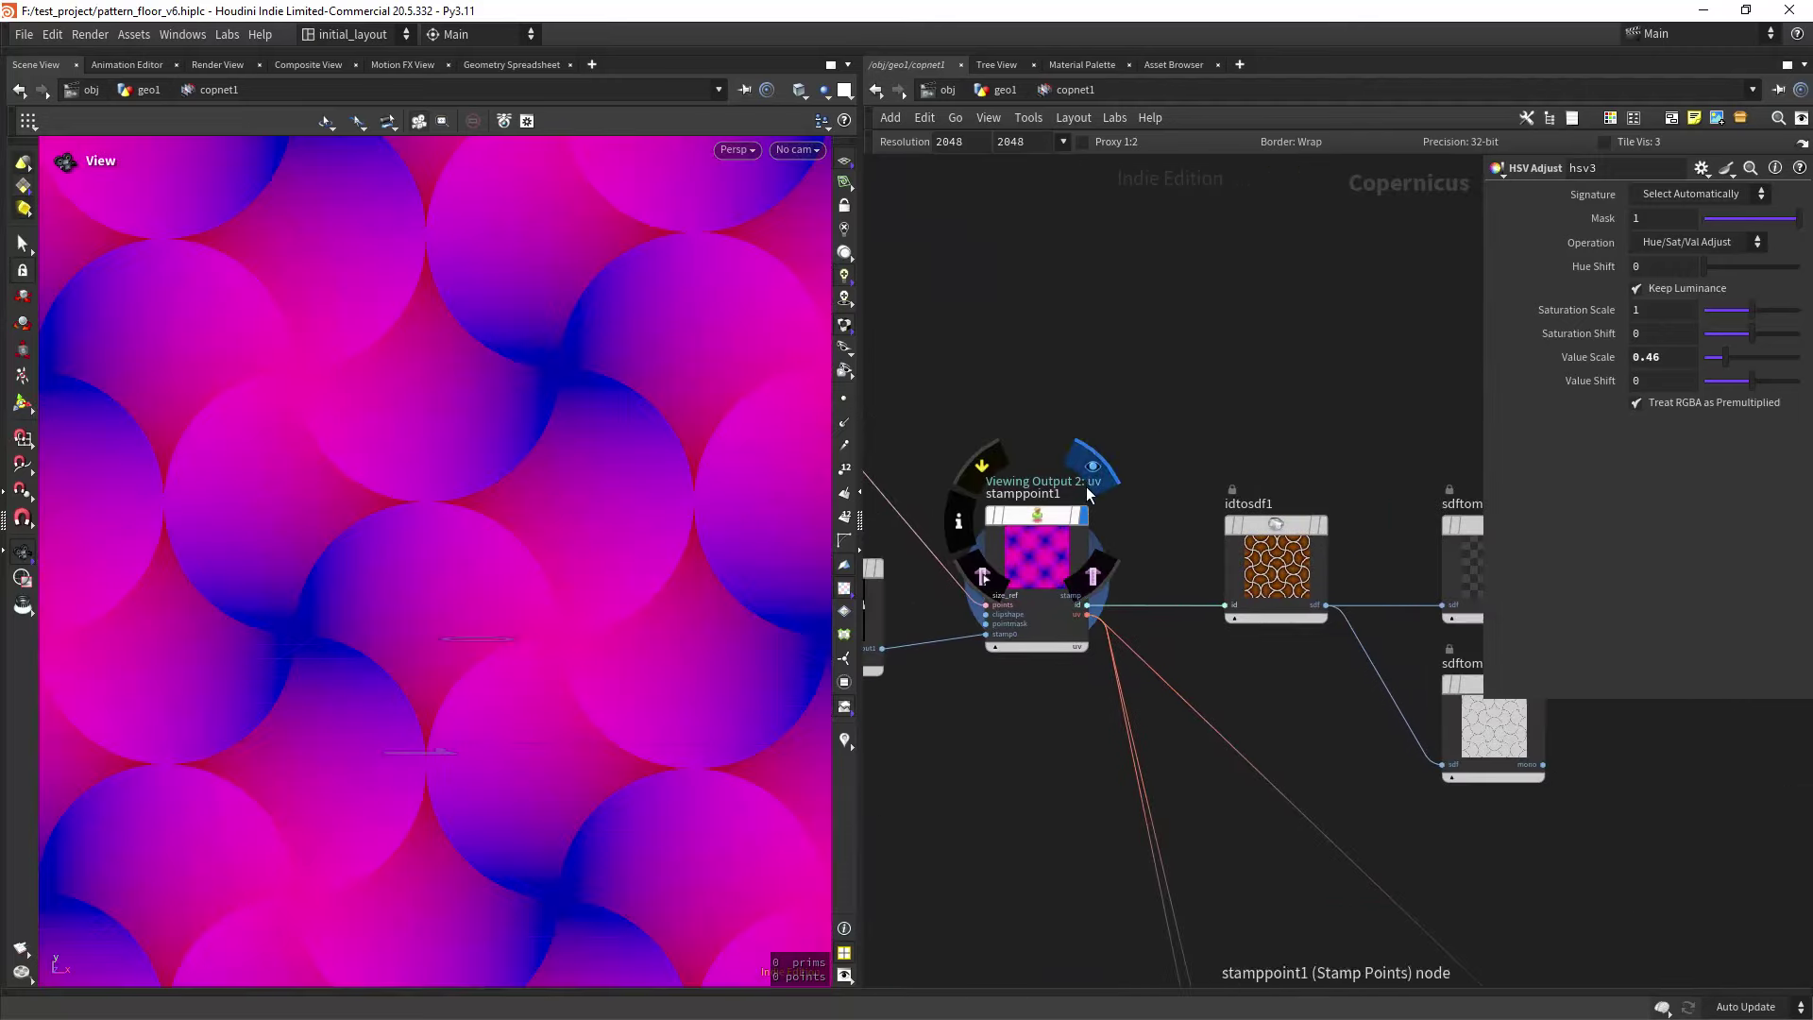
scroll(642, 607, "down", 3)
scroll(642, 607, "up", 3)
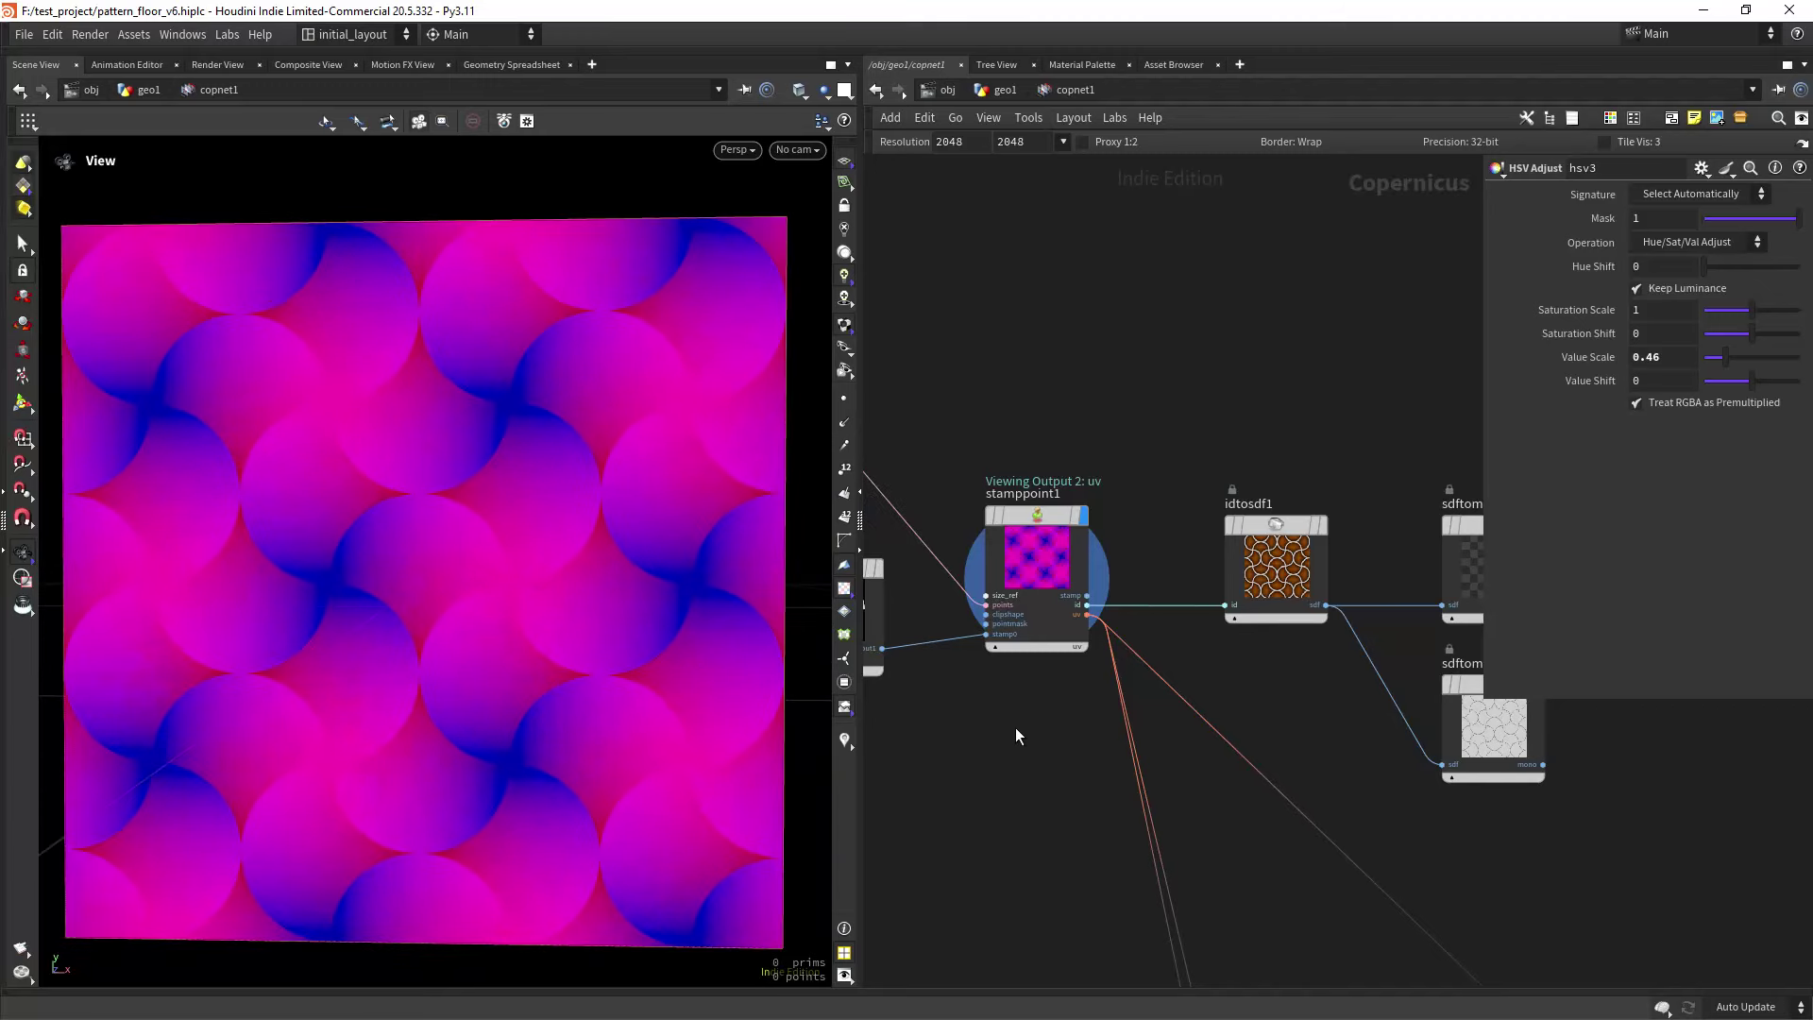
scroll(1016, 733, "down", 3)
middle_click_drag(1057, 819, 1030, 762)
middle_click_drag(982, 678, 991, 620)
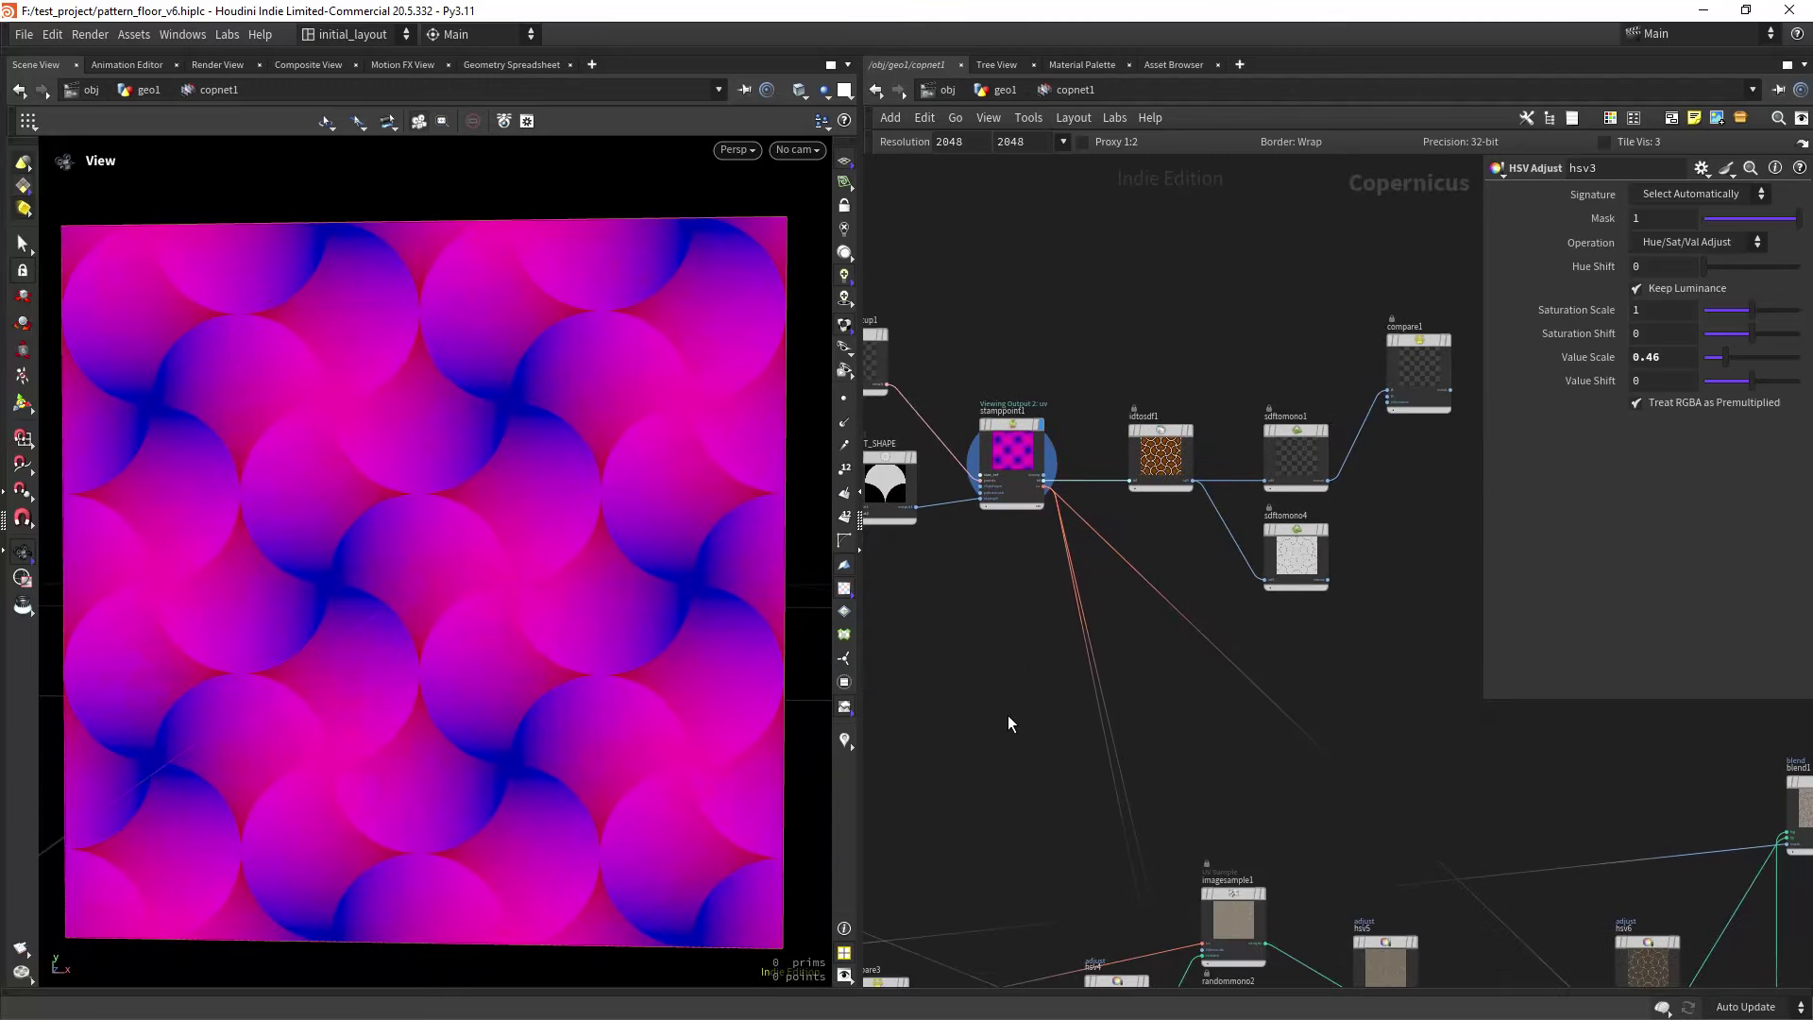
Display sample1 with its UV Sample settings and inspect the radial stones mapped onto the scale UVs.
scroll(1006, 716, "down", 4)
middle_click_drag(1264, 718, 1093, 531)
scroll(1206, 679, "up", 6)
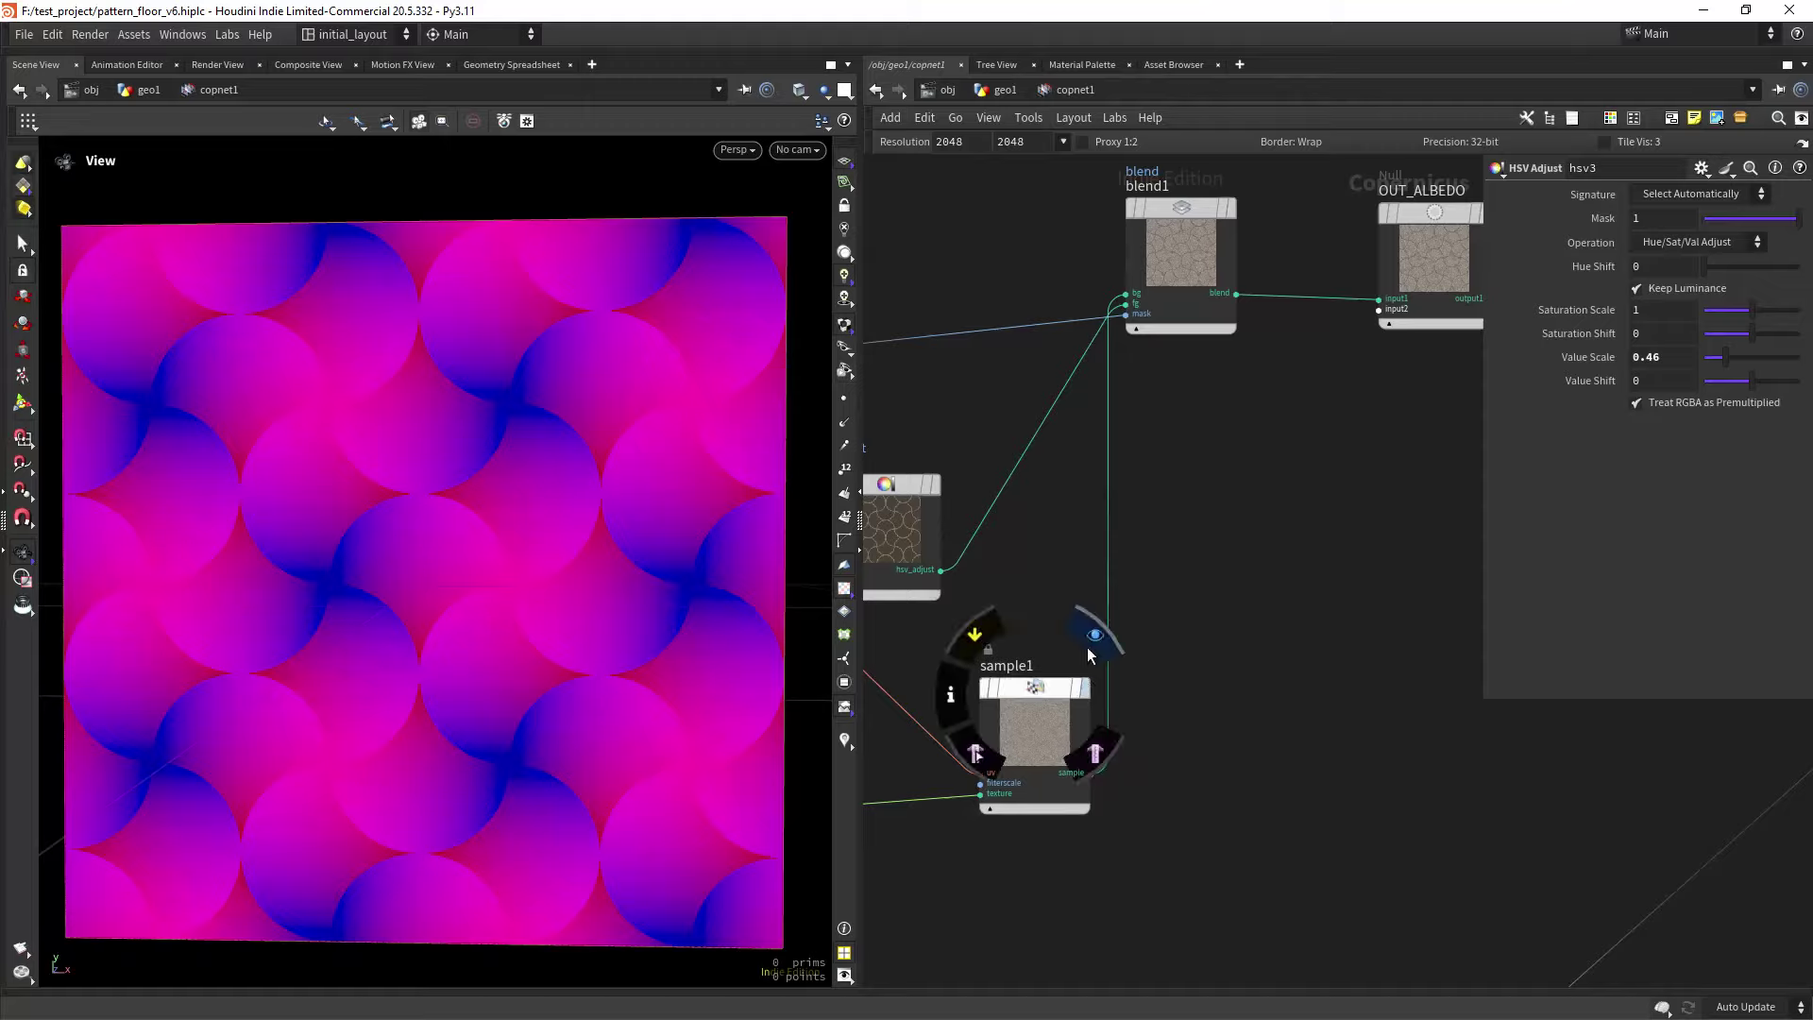
left_click(1096, 635)
left_click(1032, 697)
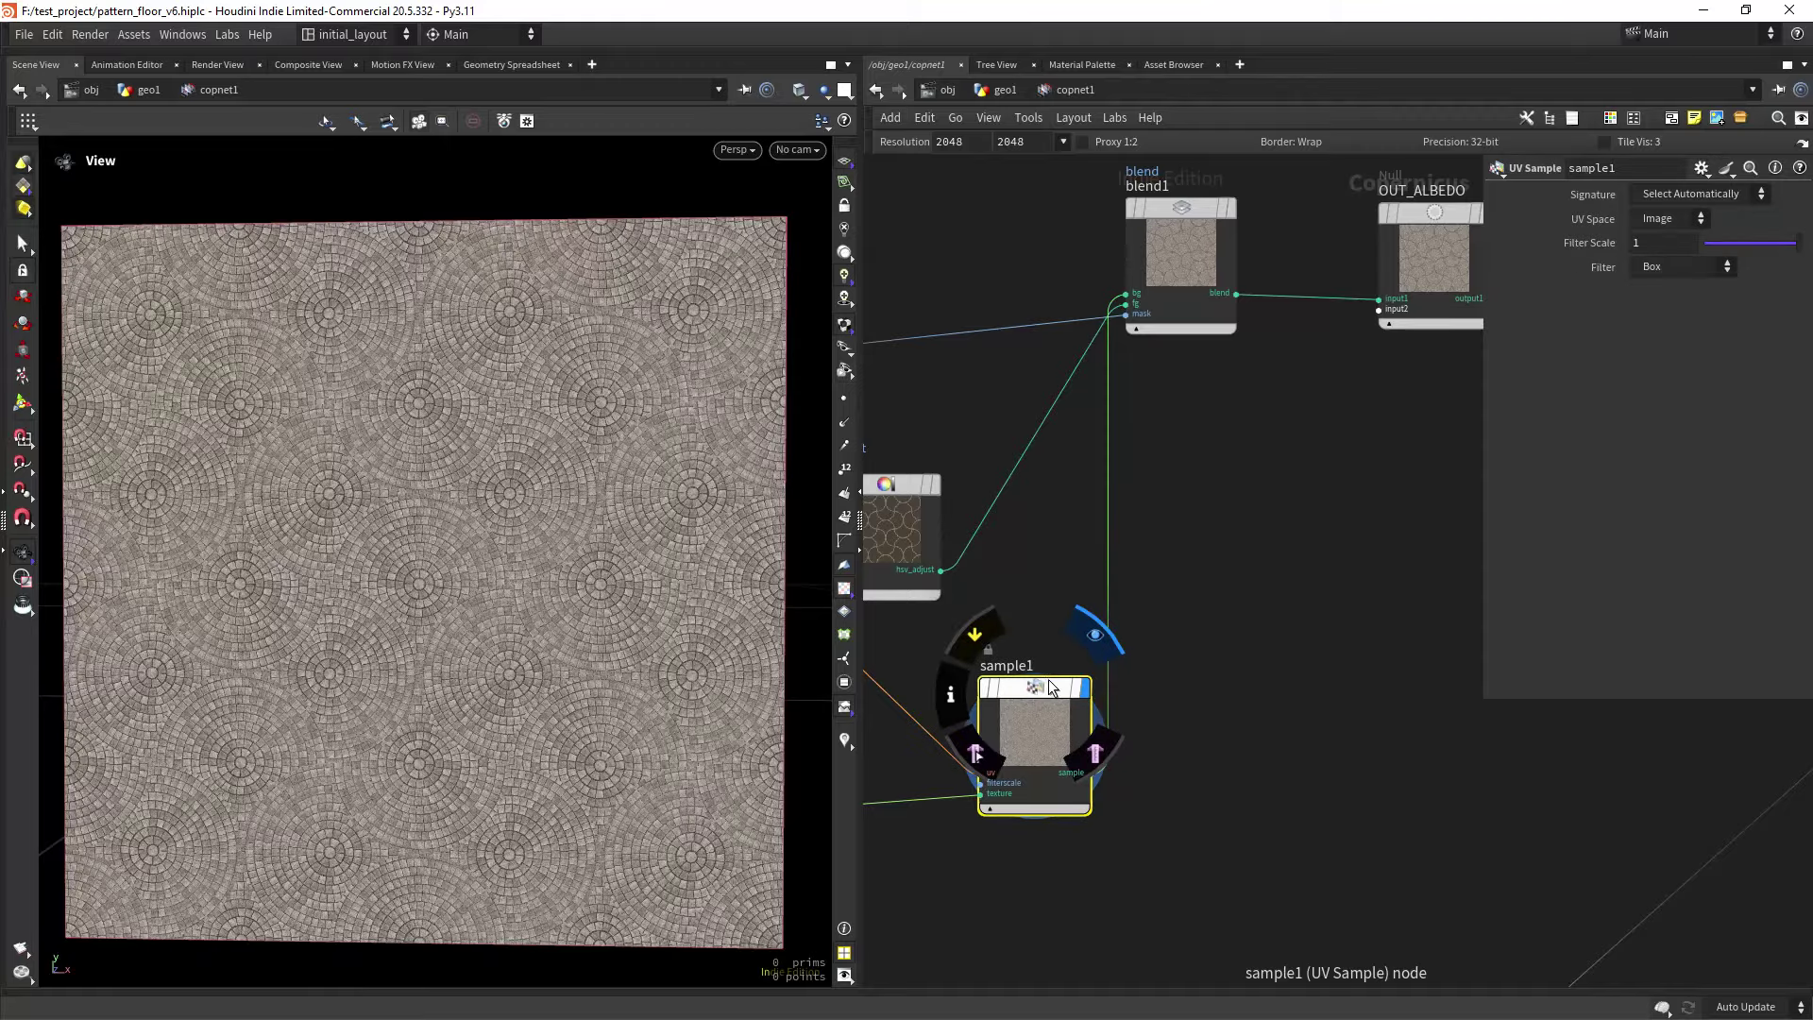
right_click_drag(562, 659, 595, 530)
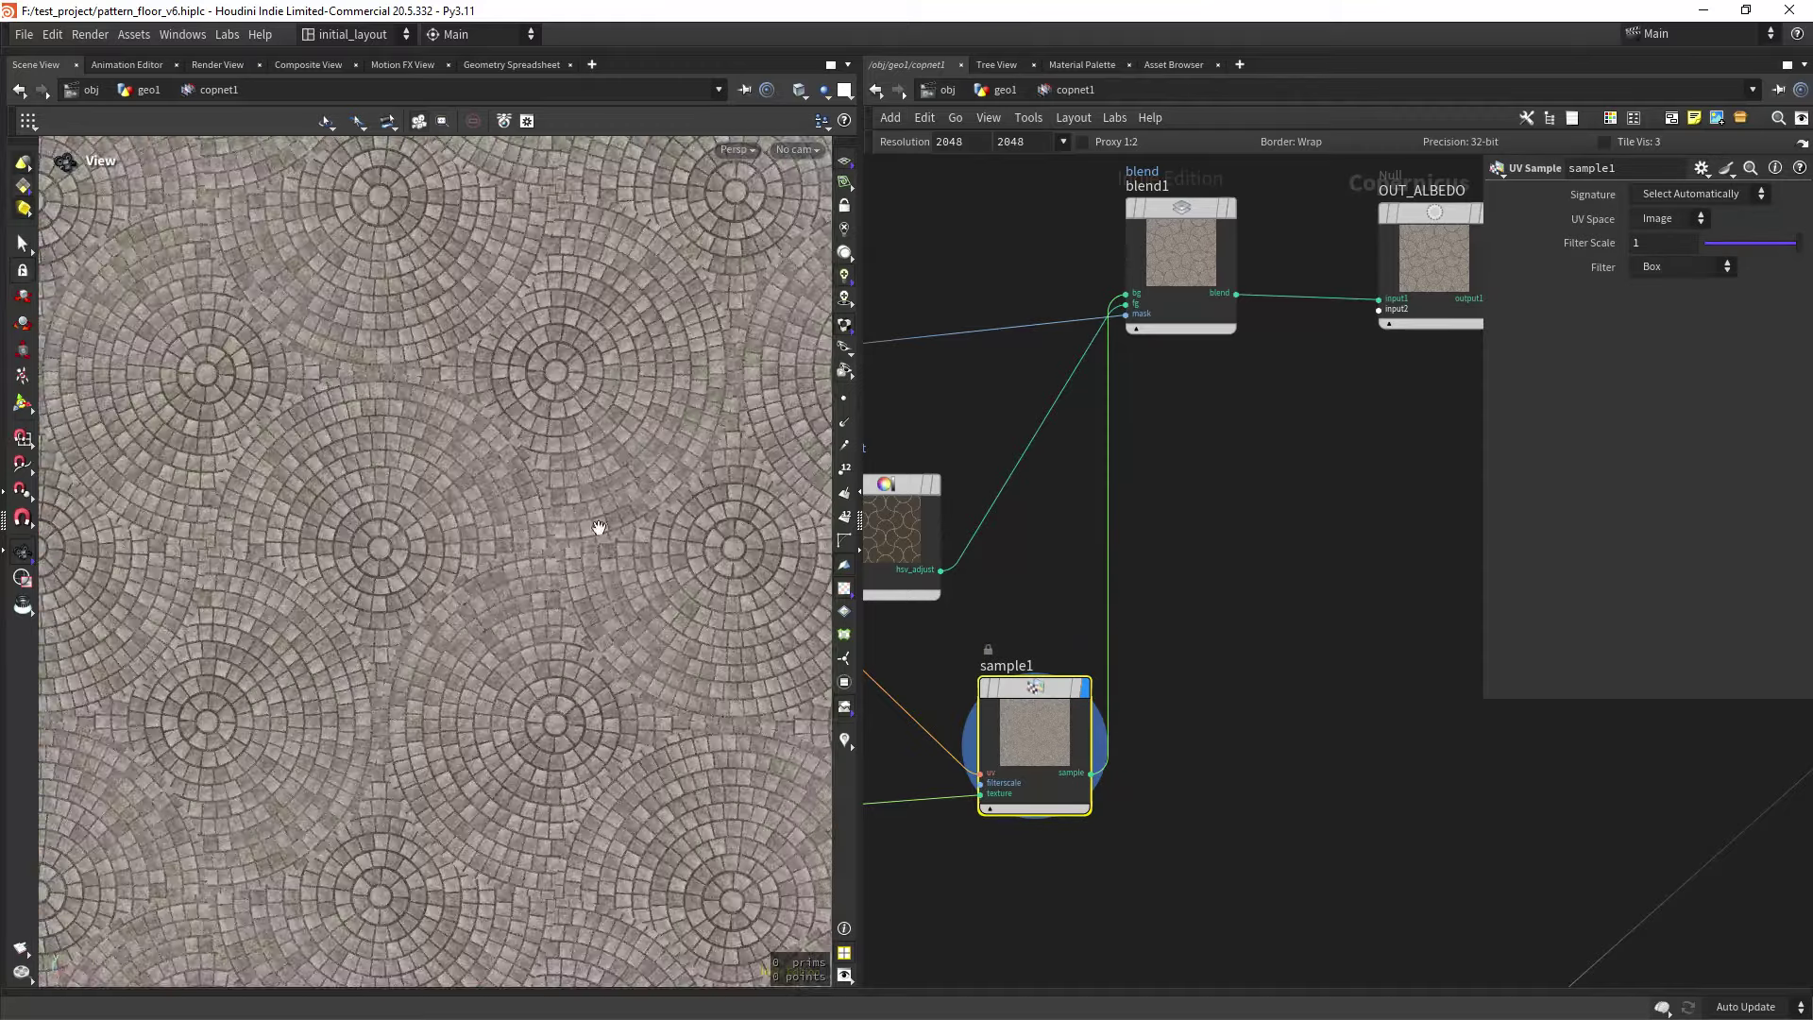
middle_click_drag(497, 581, 592, 675)
scroll(592, 674, "down", 5)
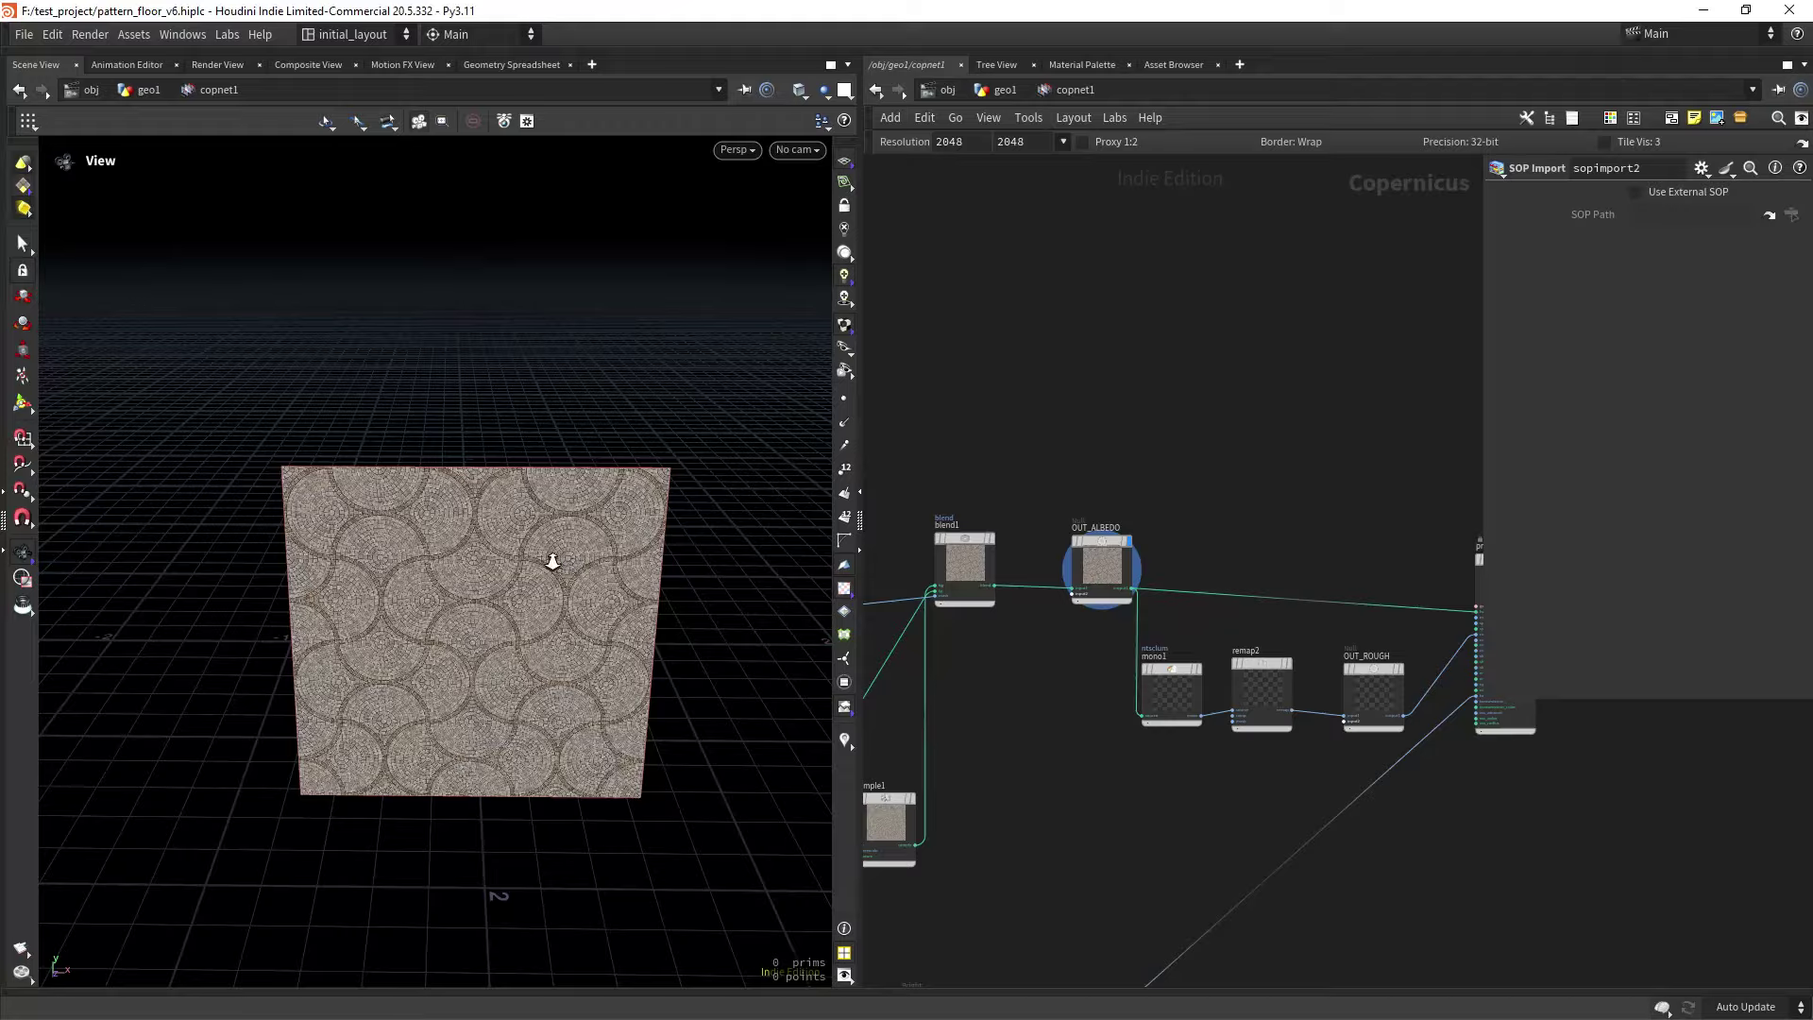
Inspect the OUT_ALBEDO result up close, including the stone borders running around each scale.
scroll(608, 540, "up", 5)
left_click_drag(607, 541, 494, 659)
scroll(494, 659, "up", 1)
middle_click_drag(494, 659, 543, 560)
key("space+h")
right_click_drag(462, 533, 563, 514)
left_click_drag(563, 514, 599, 482)
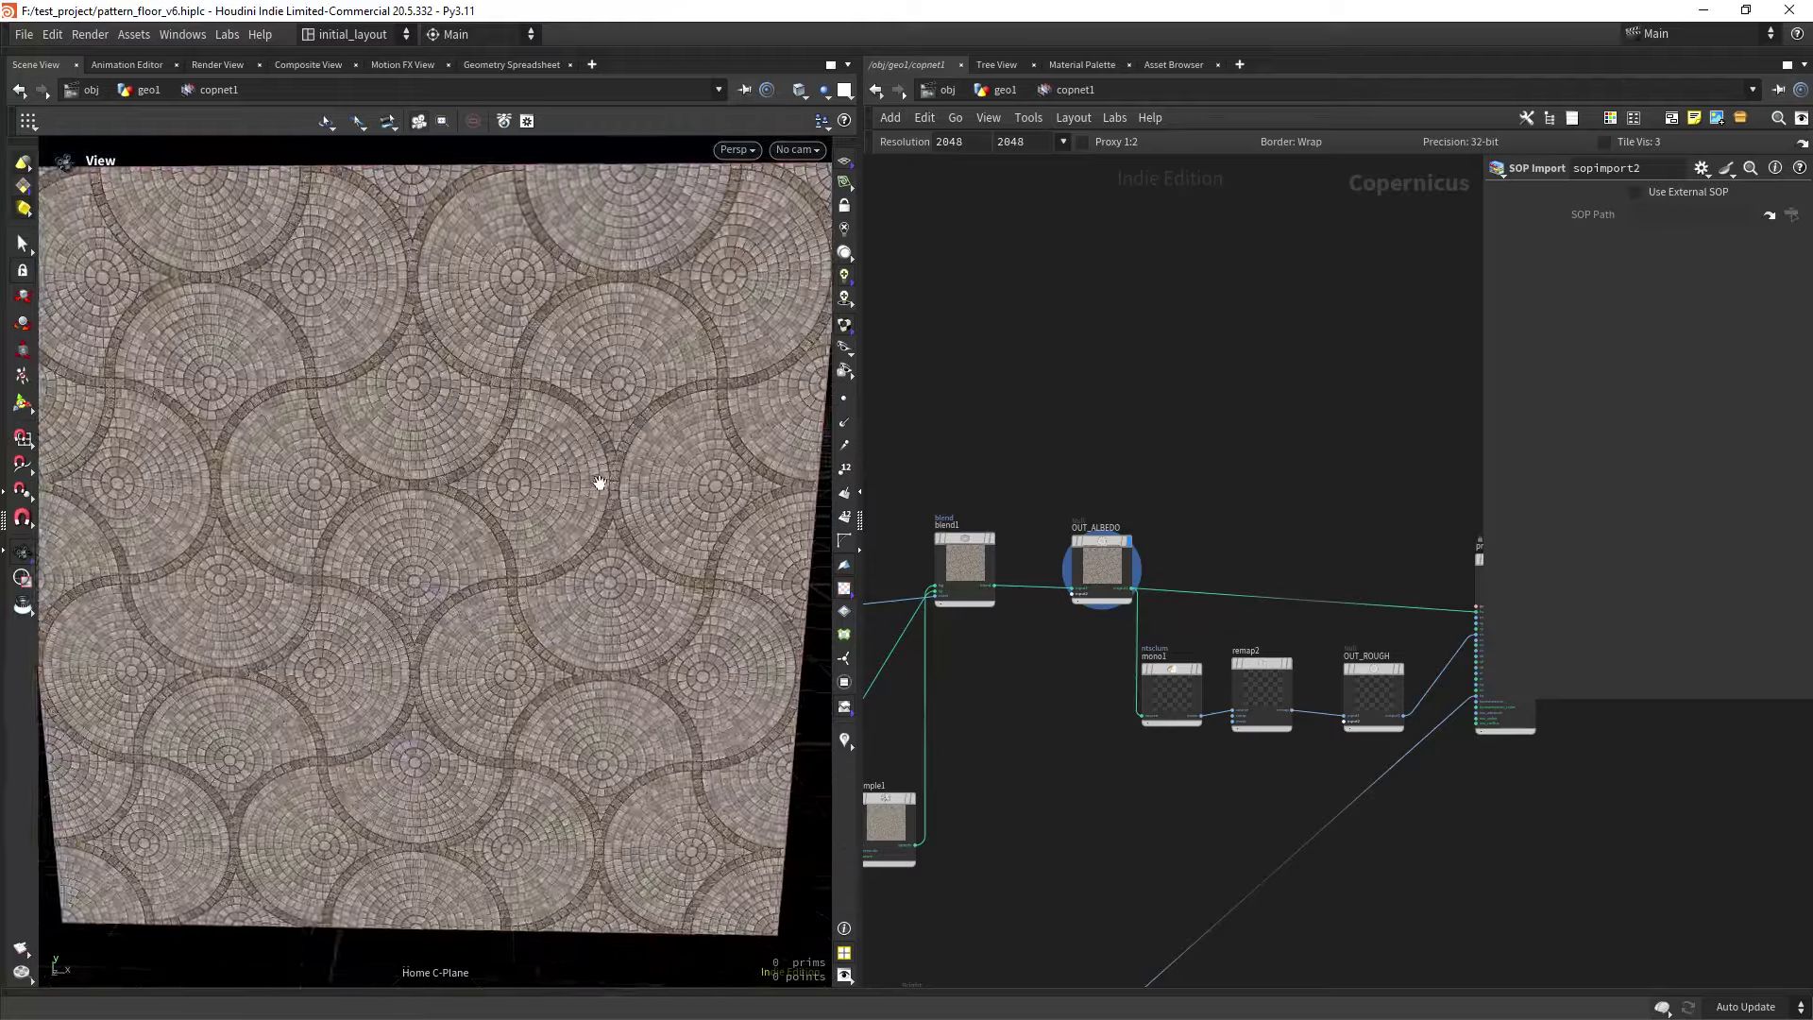
right_click_drag(442, 470, 600, 394)
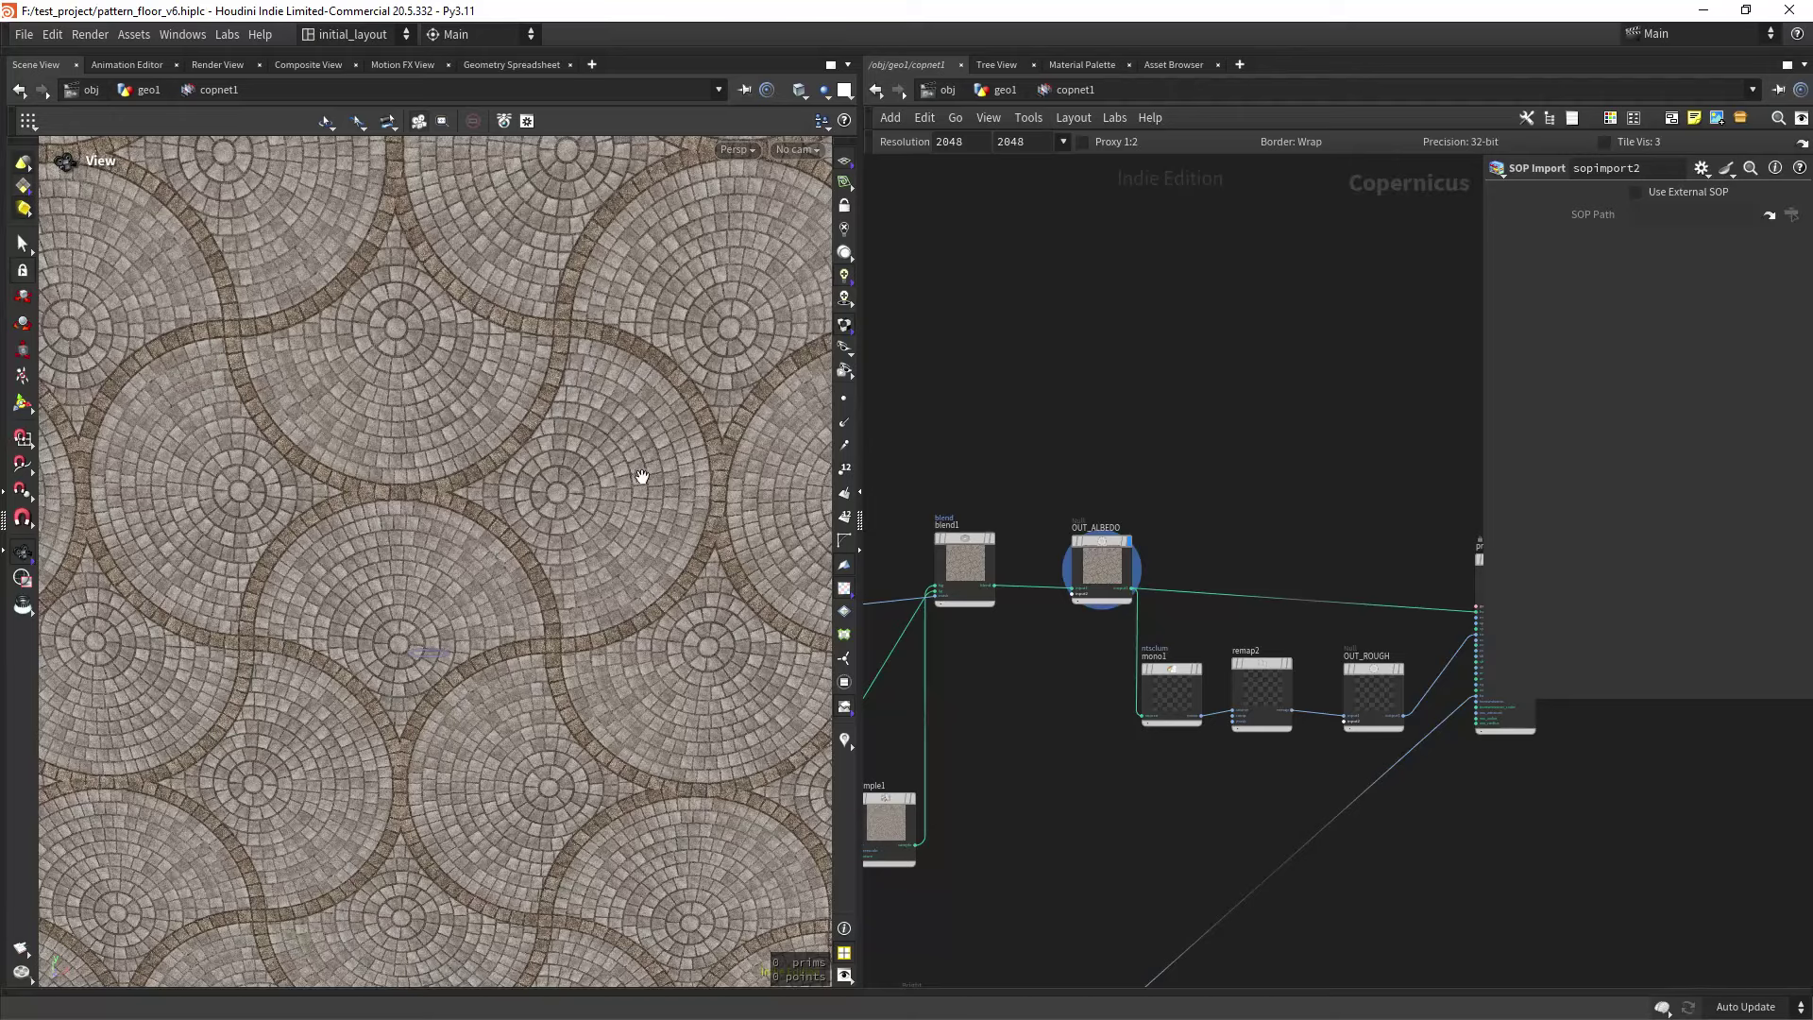
right_click_drag(643, 476, 558, 555)
Display sopimport2 to examine the scale outline curves that feed the border stones.
scroll(1210, 363, "down", 5)
middle_click_drag(1152, 545, 1455, 629)
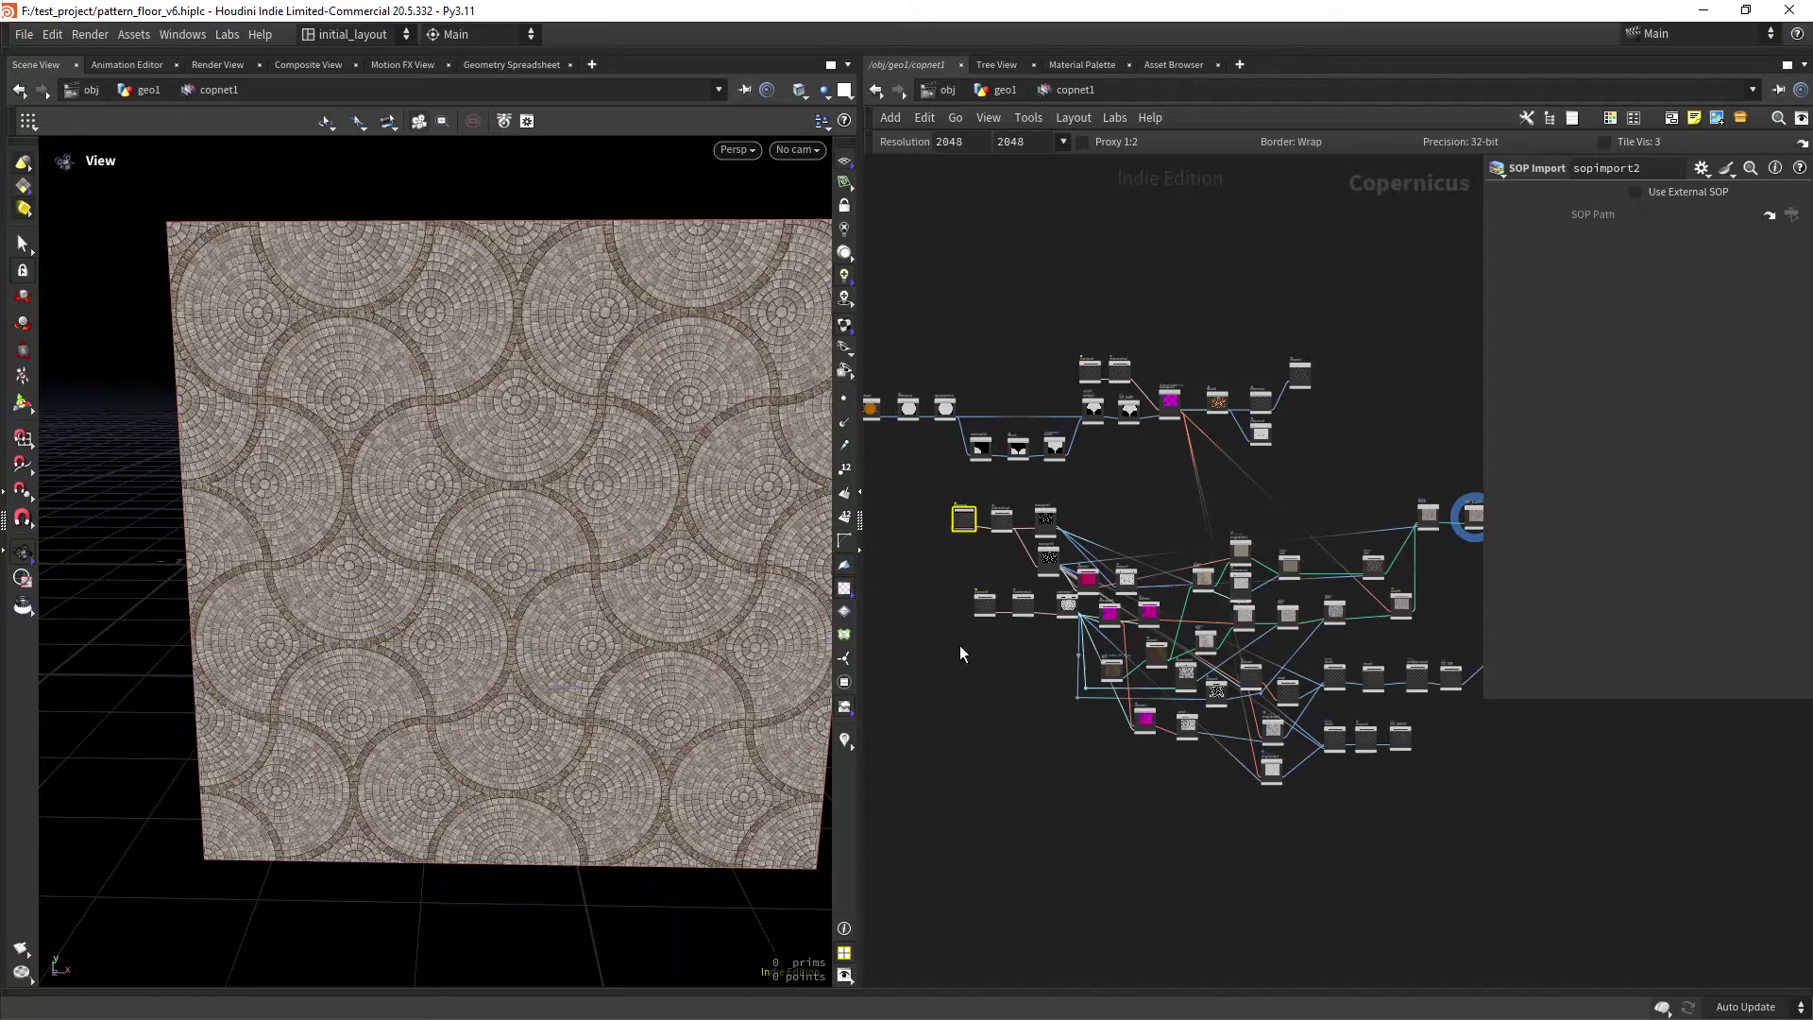
scroll(960, 644, "up", 3)
middle_click_drag(984, 512, 994, 667)
scroll(994, 667, "up", 4)
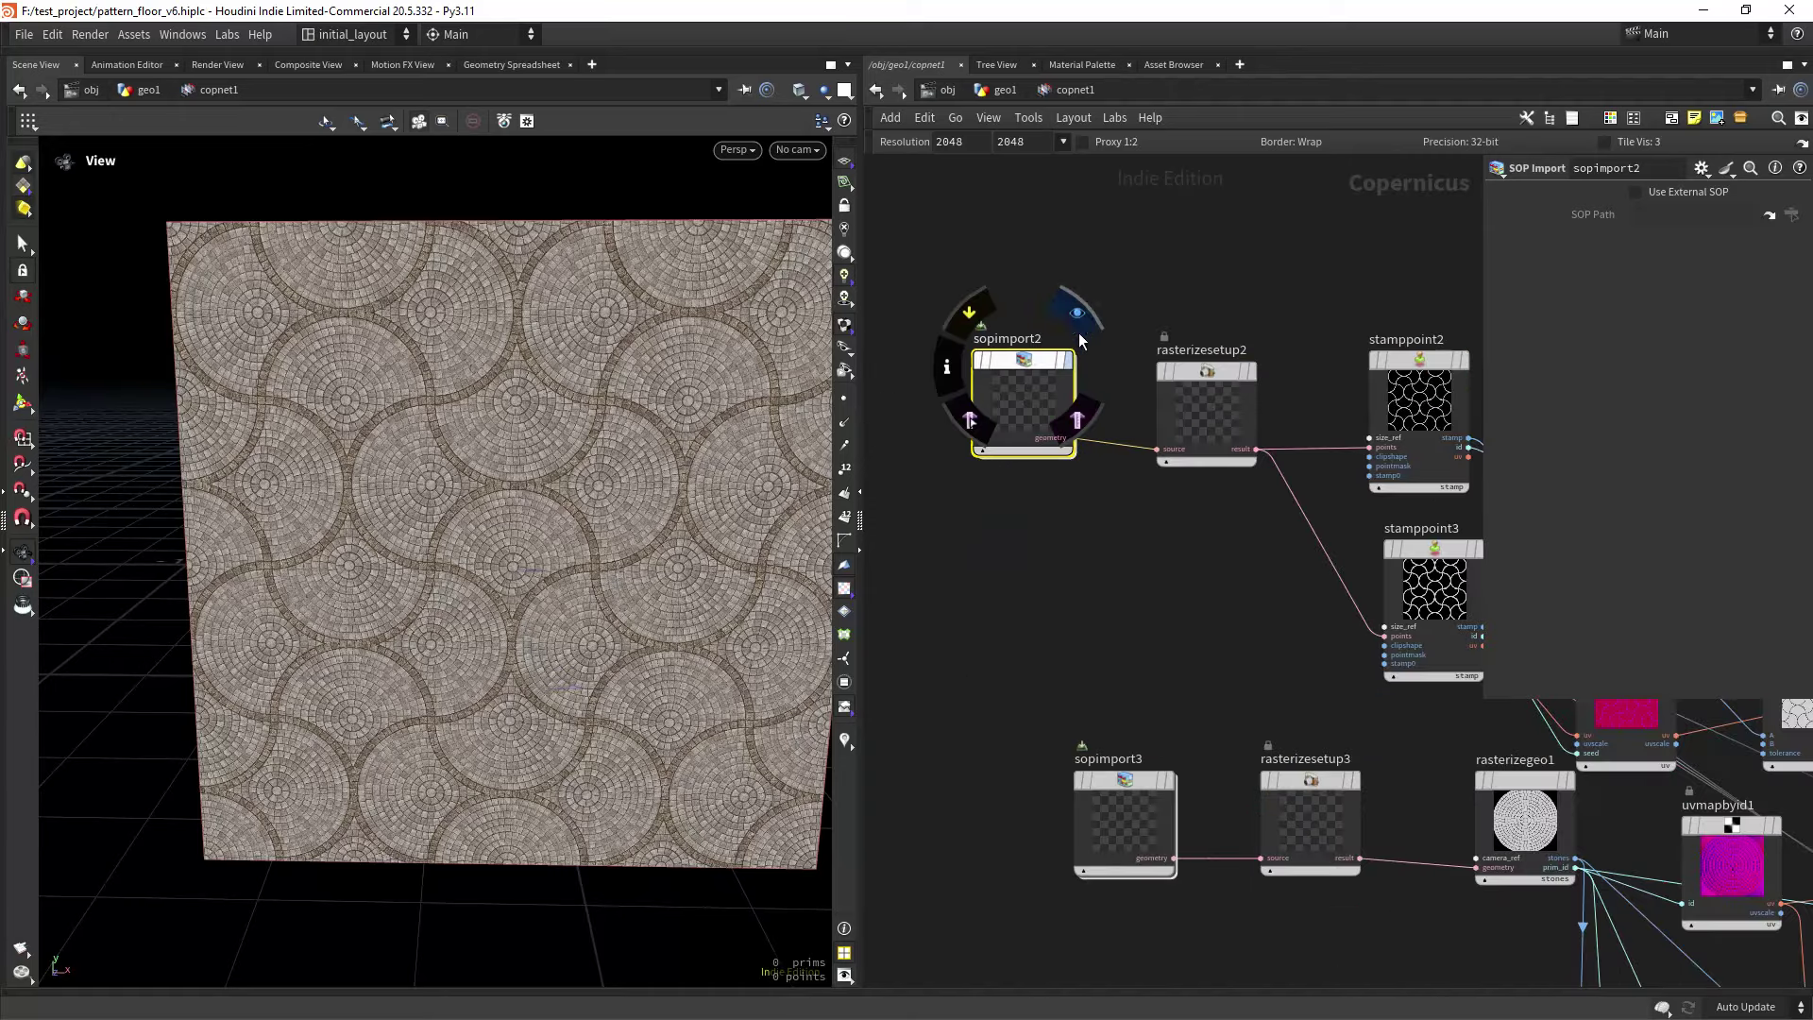
left_click(1079, 331)
right_click_drag(680, 506, 441, 583)
left_click_drag(441, 583, 635, 672)
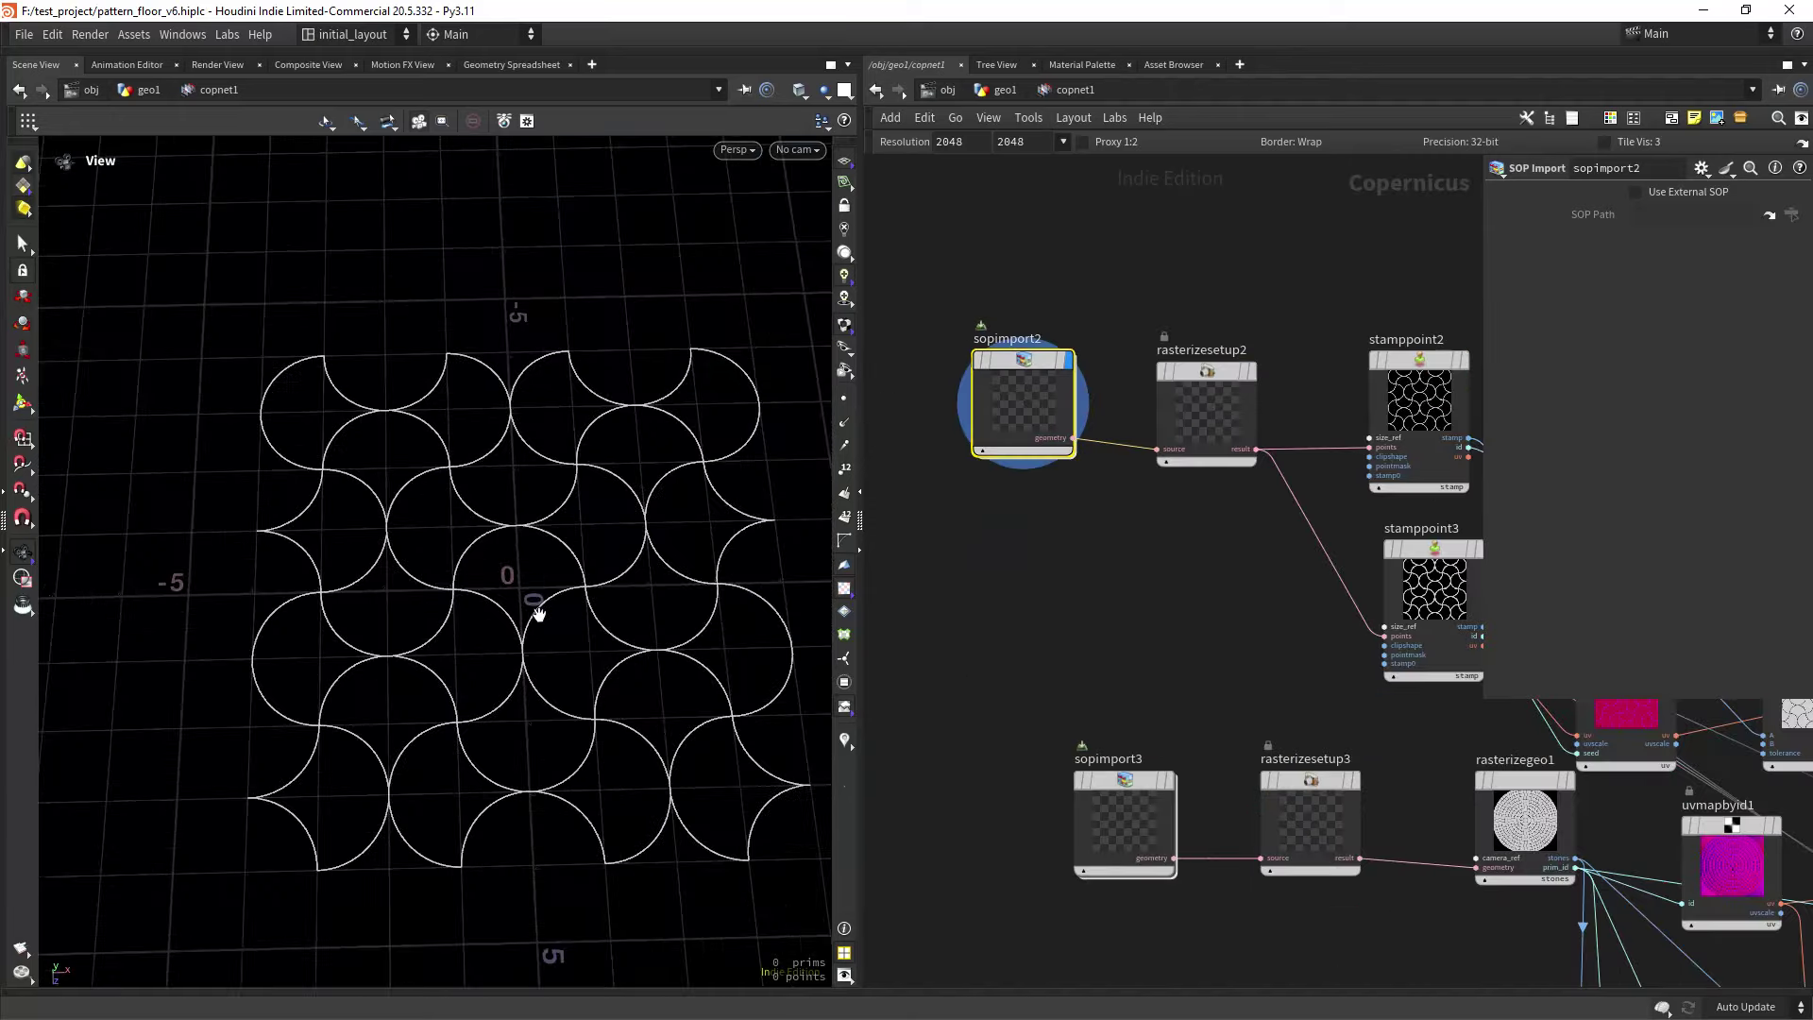
Open the geometry network inside sopimport2 and display its starting circle, framed in the viewport.
double_click(1024, 359)
scroll(1266, 344, "down", 3)
middle_click_drag(1265, 344, 1190, 437)
left_click(1086, 296)
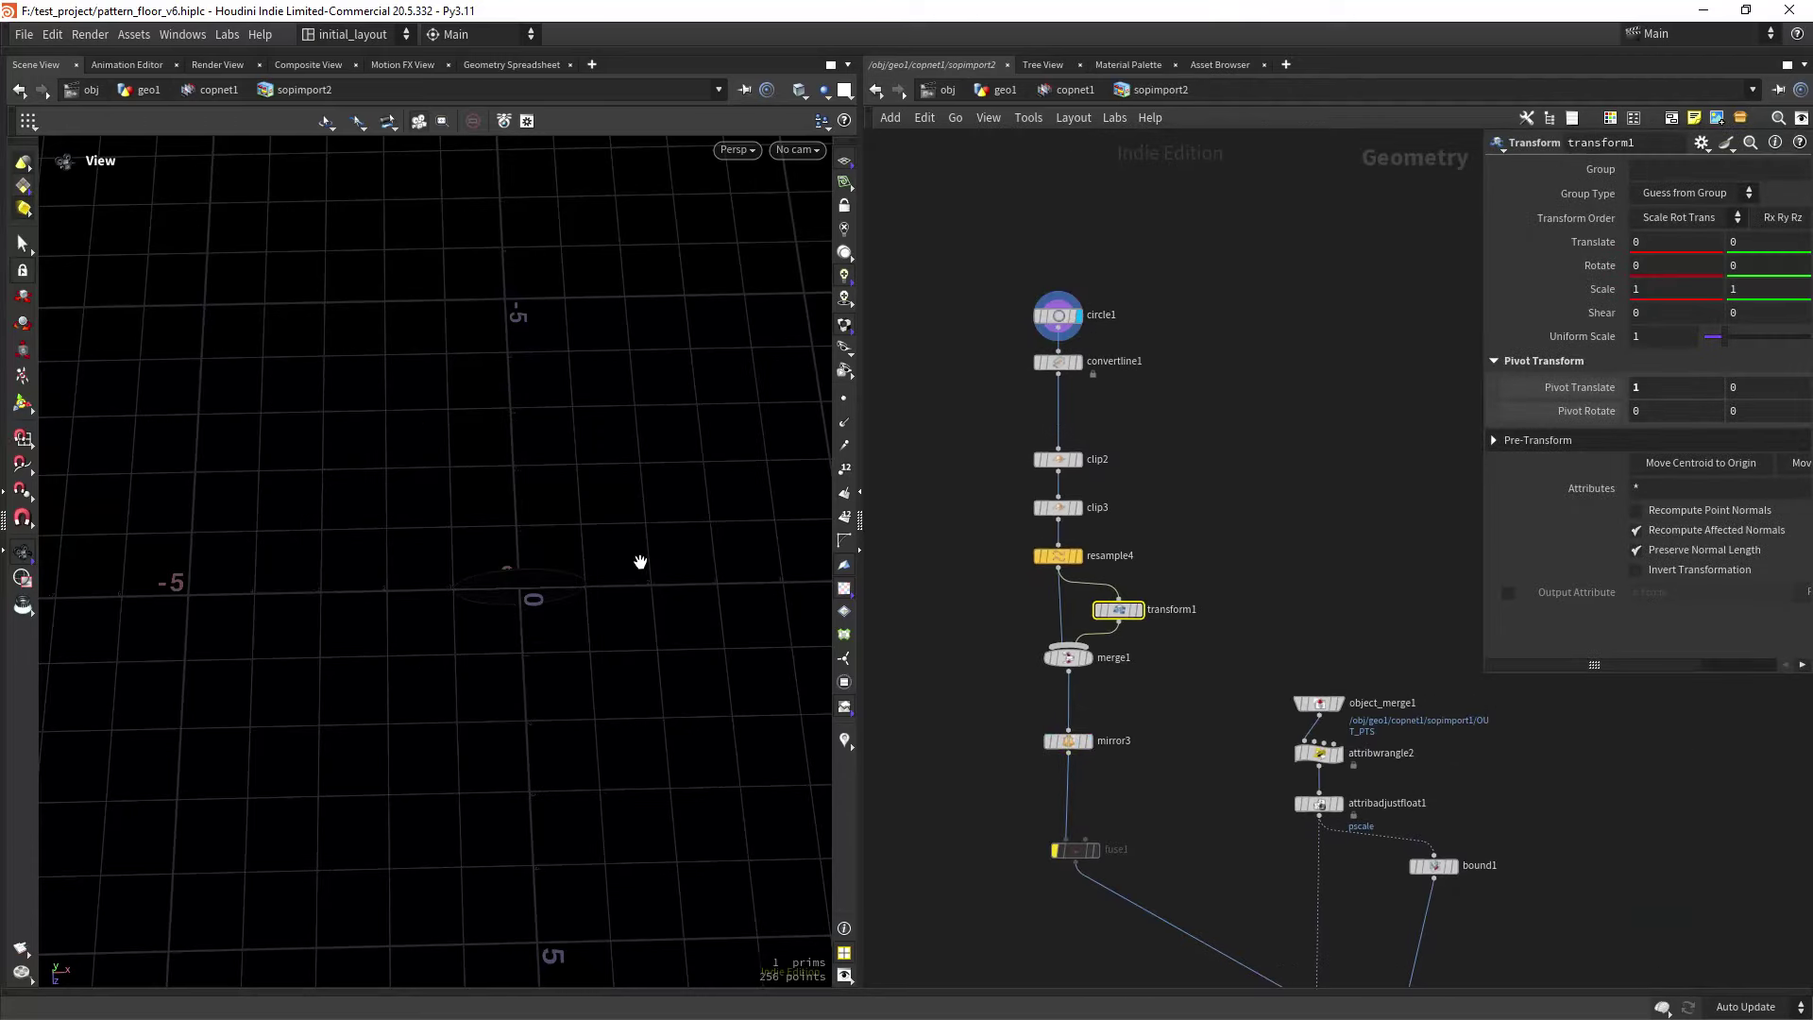
key("space+g")
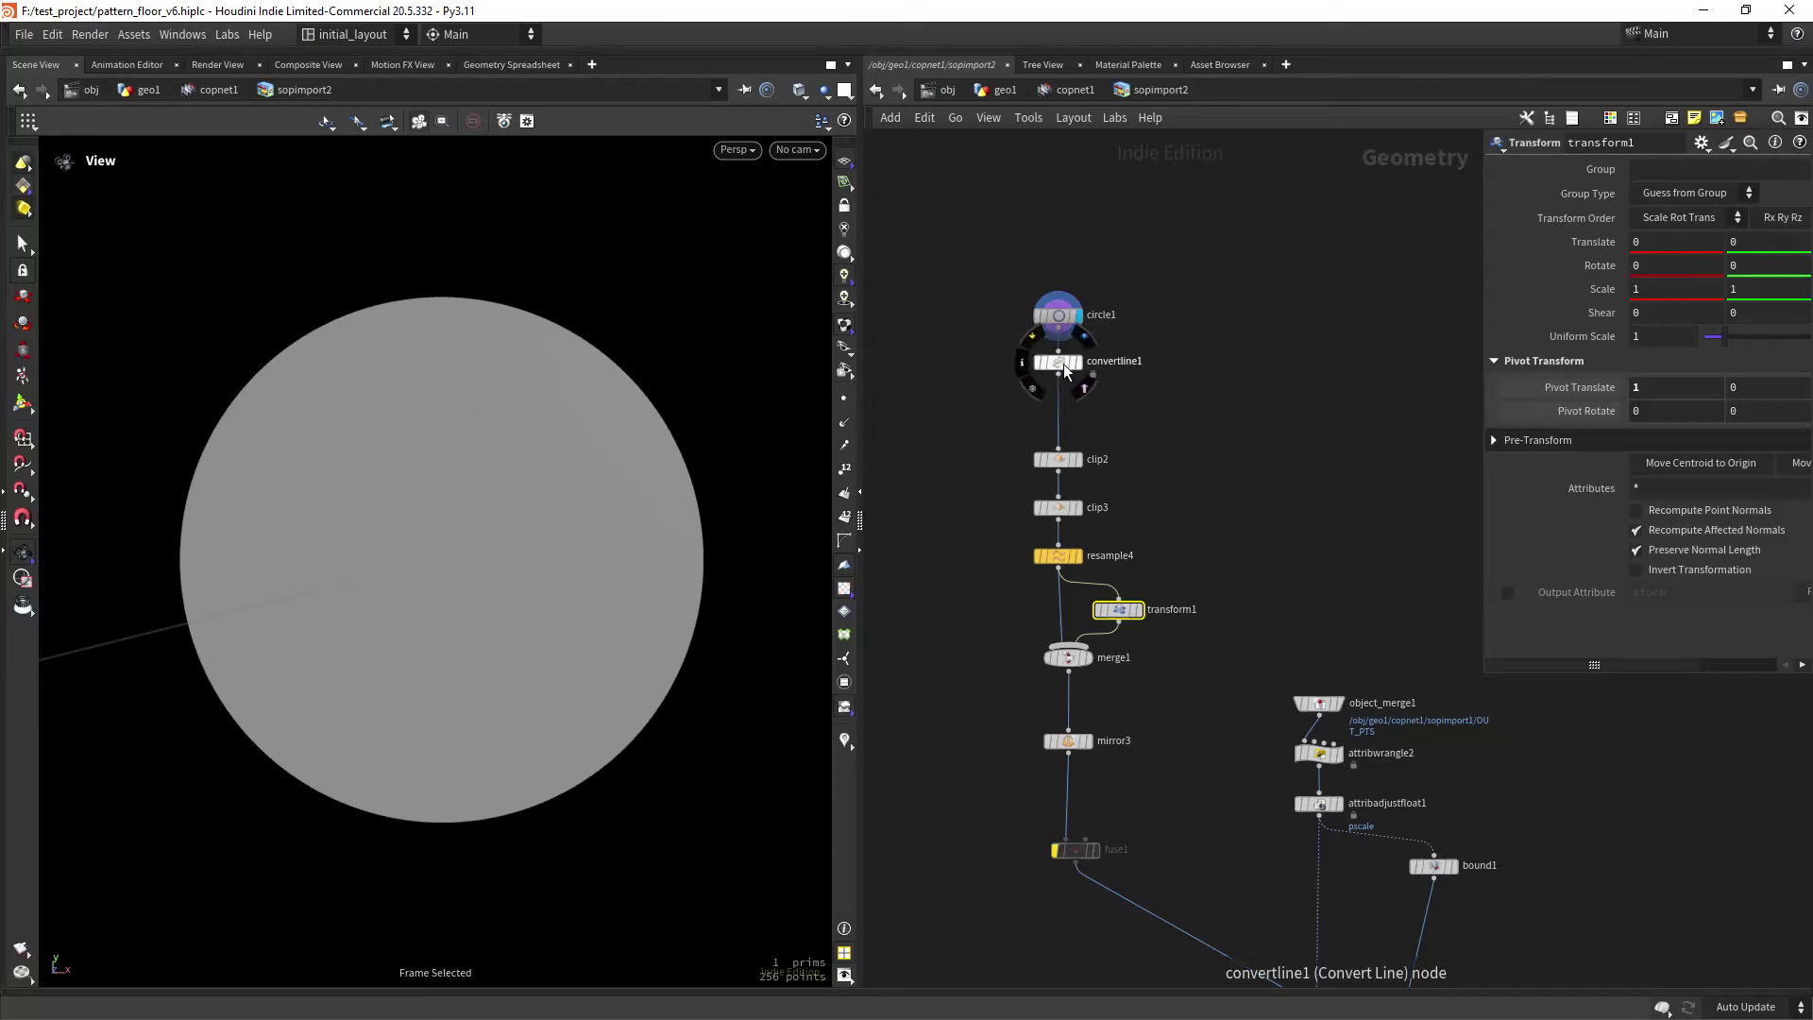
Step through convertline1, clip2, clip3 and resample4 to see the circle reduced to a quarter arc, and examine the resample settings.
left_click(1078, 362)
middle_click_drag(1148, 429, 1142, 359)
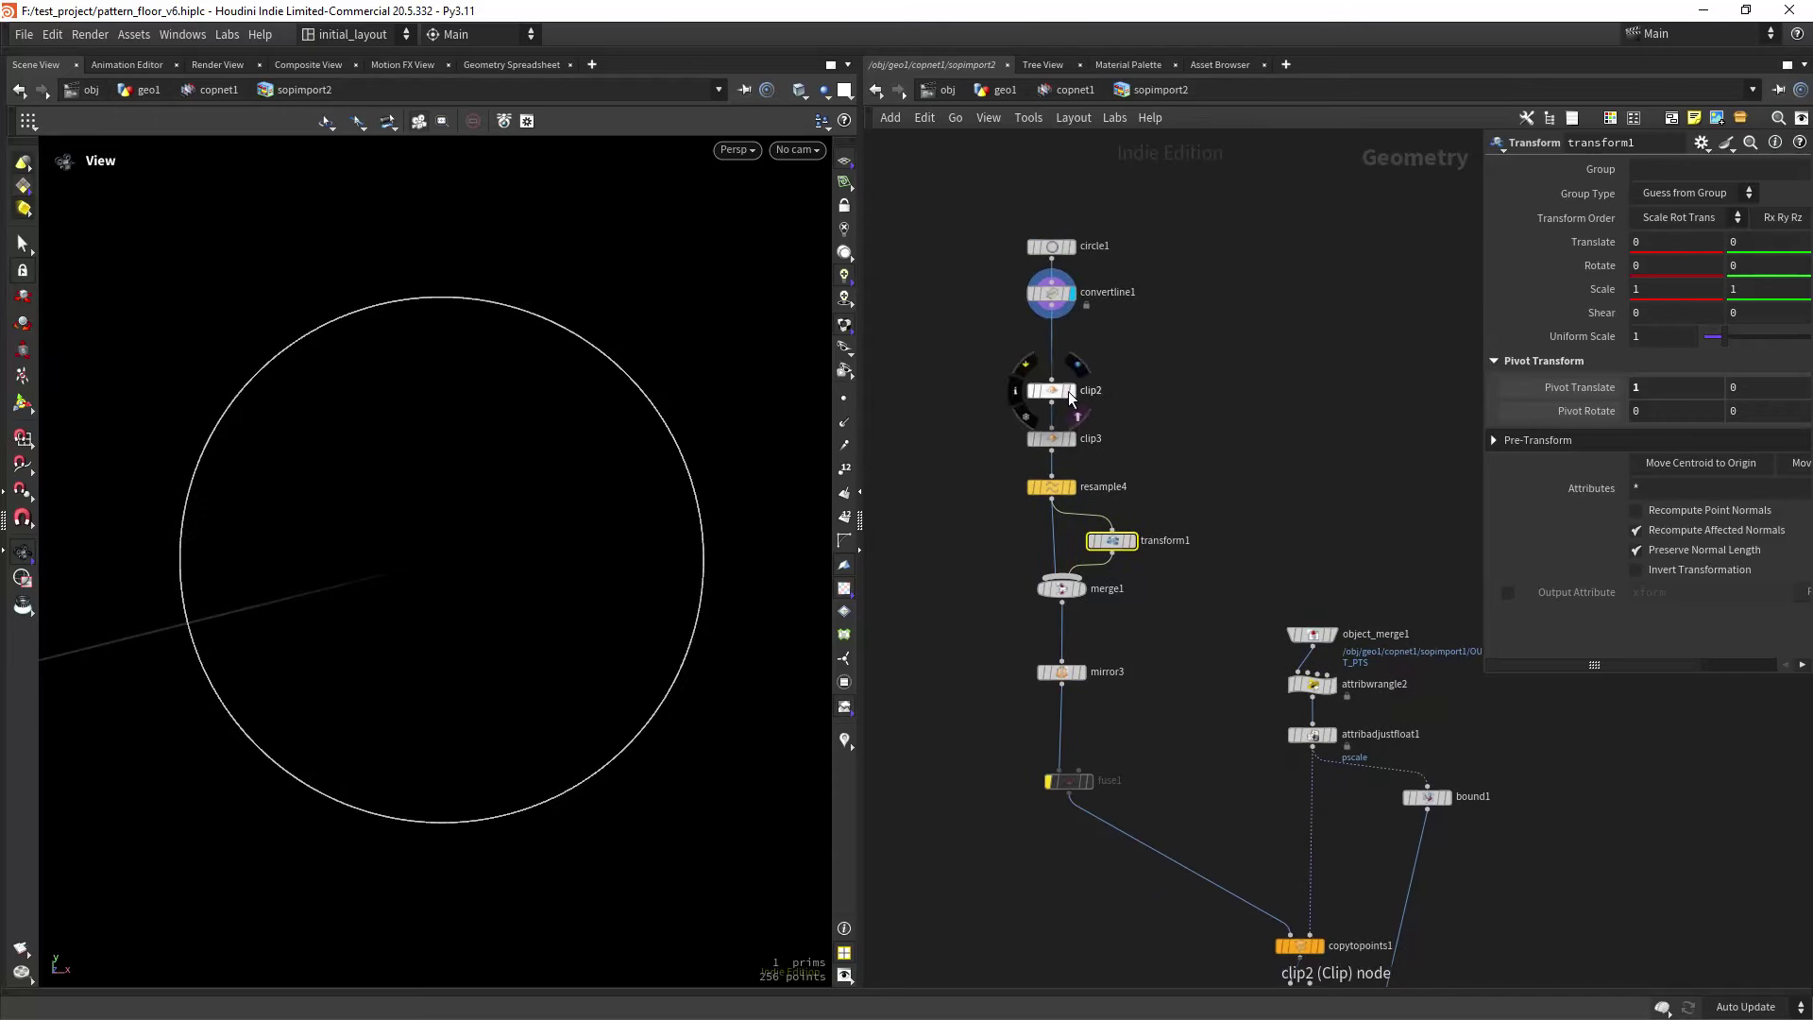
left_click(1072, 395)
left_click(1072, 438)
middle_click_drag(1109, 399, 1099, 351)
left_click(1063, 439)
left_click(1048, 440)
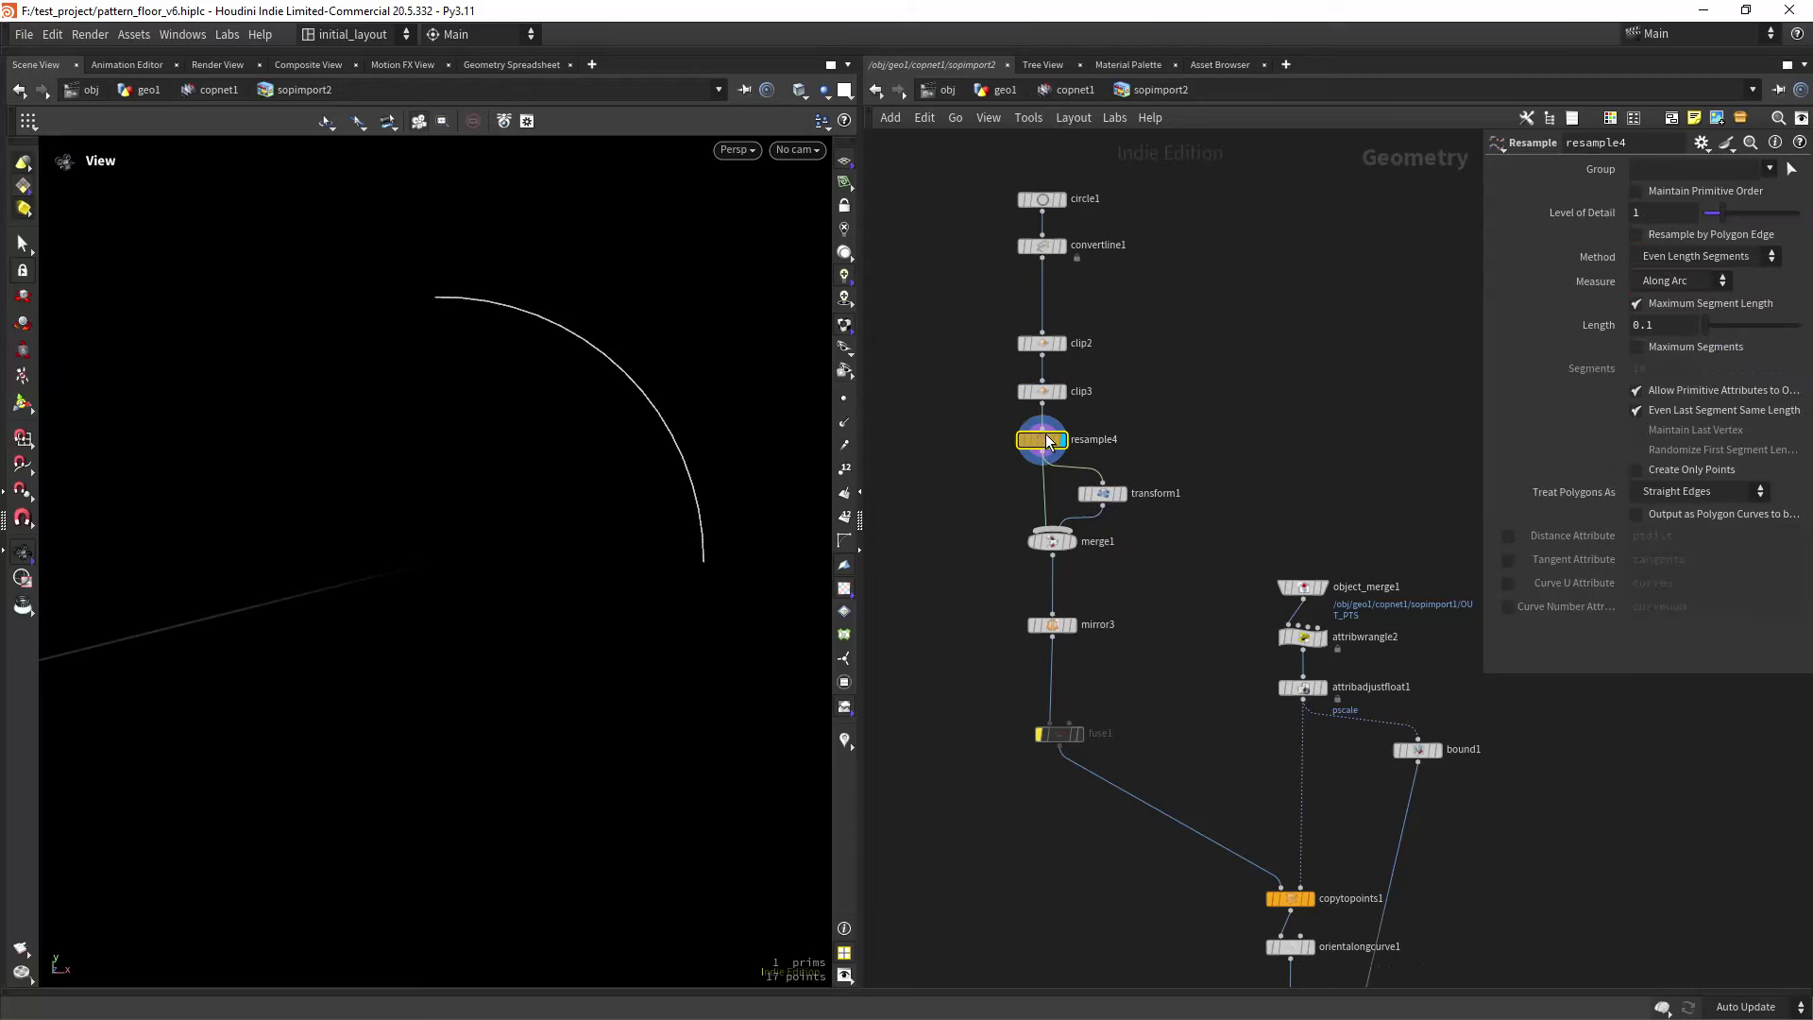
Display merge1 and mirror3 and check transform1's settings to examine how the arcs form the scale outline.
left_click(1070, 541)
left_click(1102, 493)
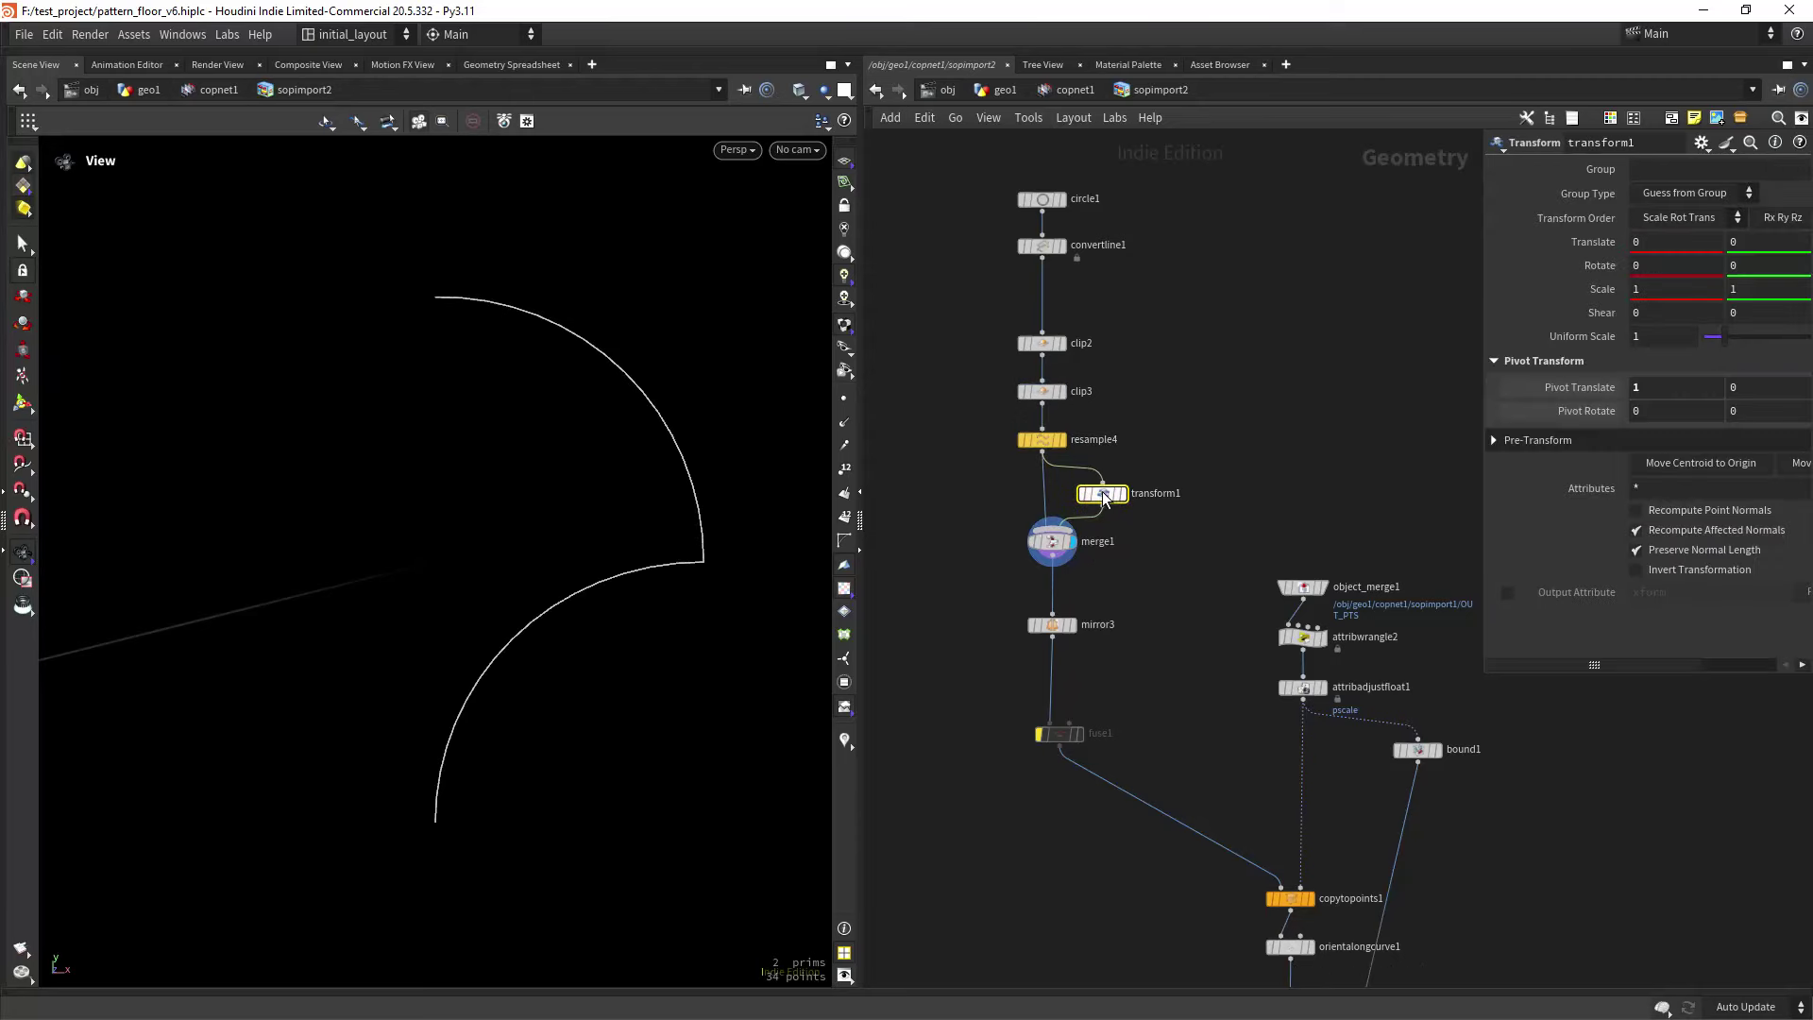
mouse_move(633, 637)
left_mouse_down()
mouse_move(660, 607)
mouse_move(660, 636)
left_mouse_up()
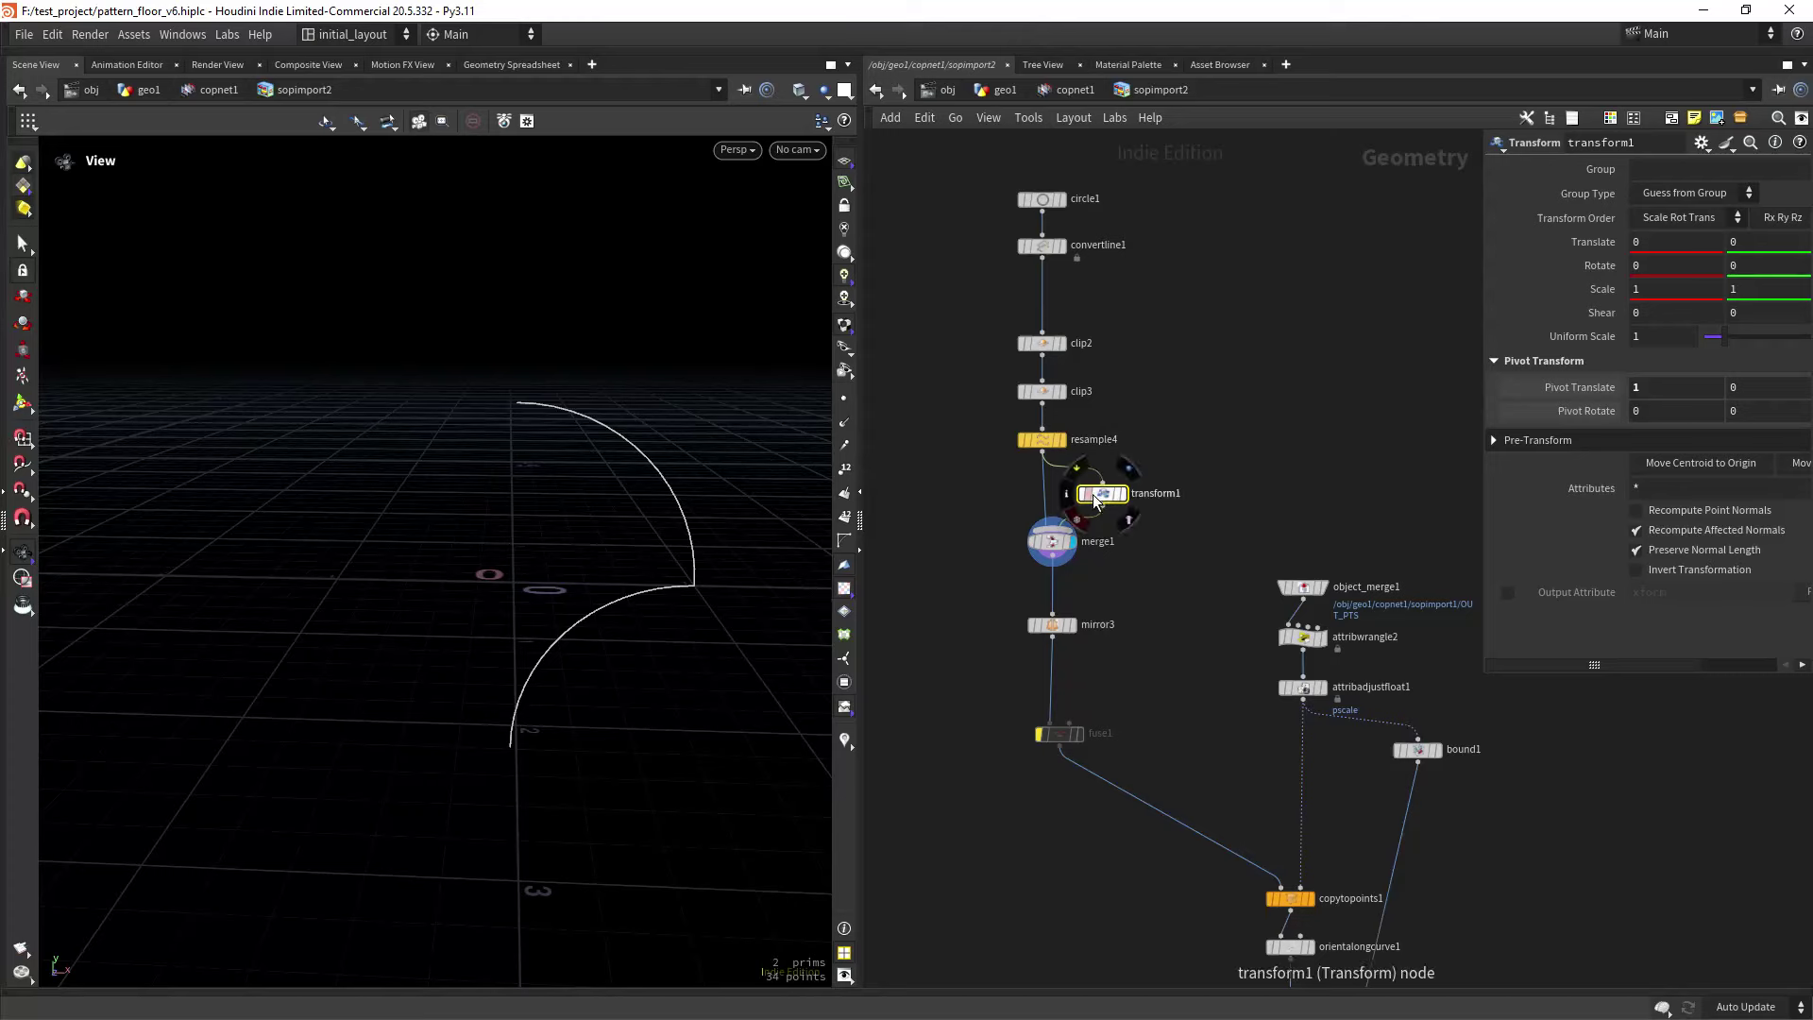
left_click(1071, 625)
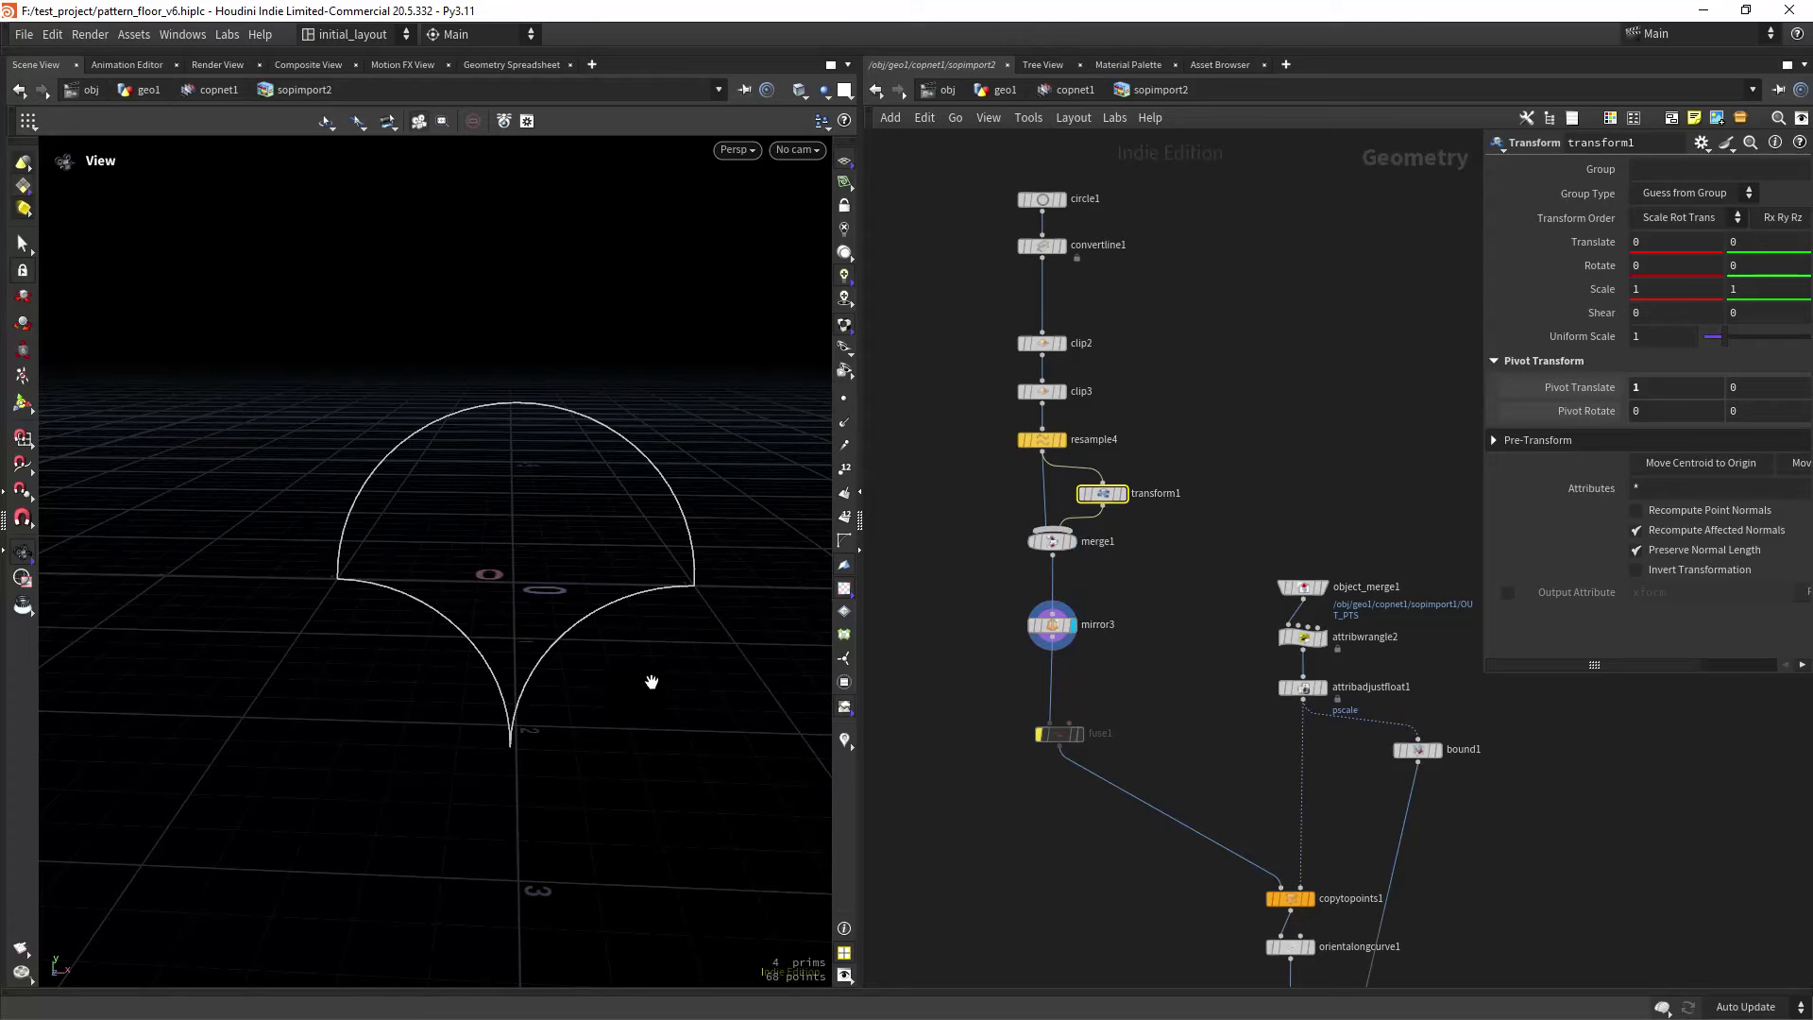
left_click_drag(651, 680, 755, 615)
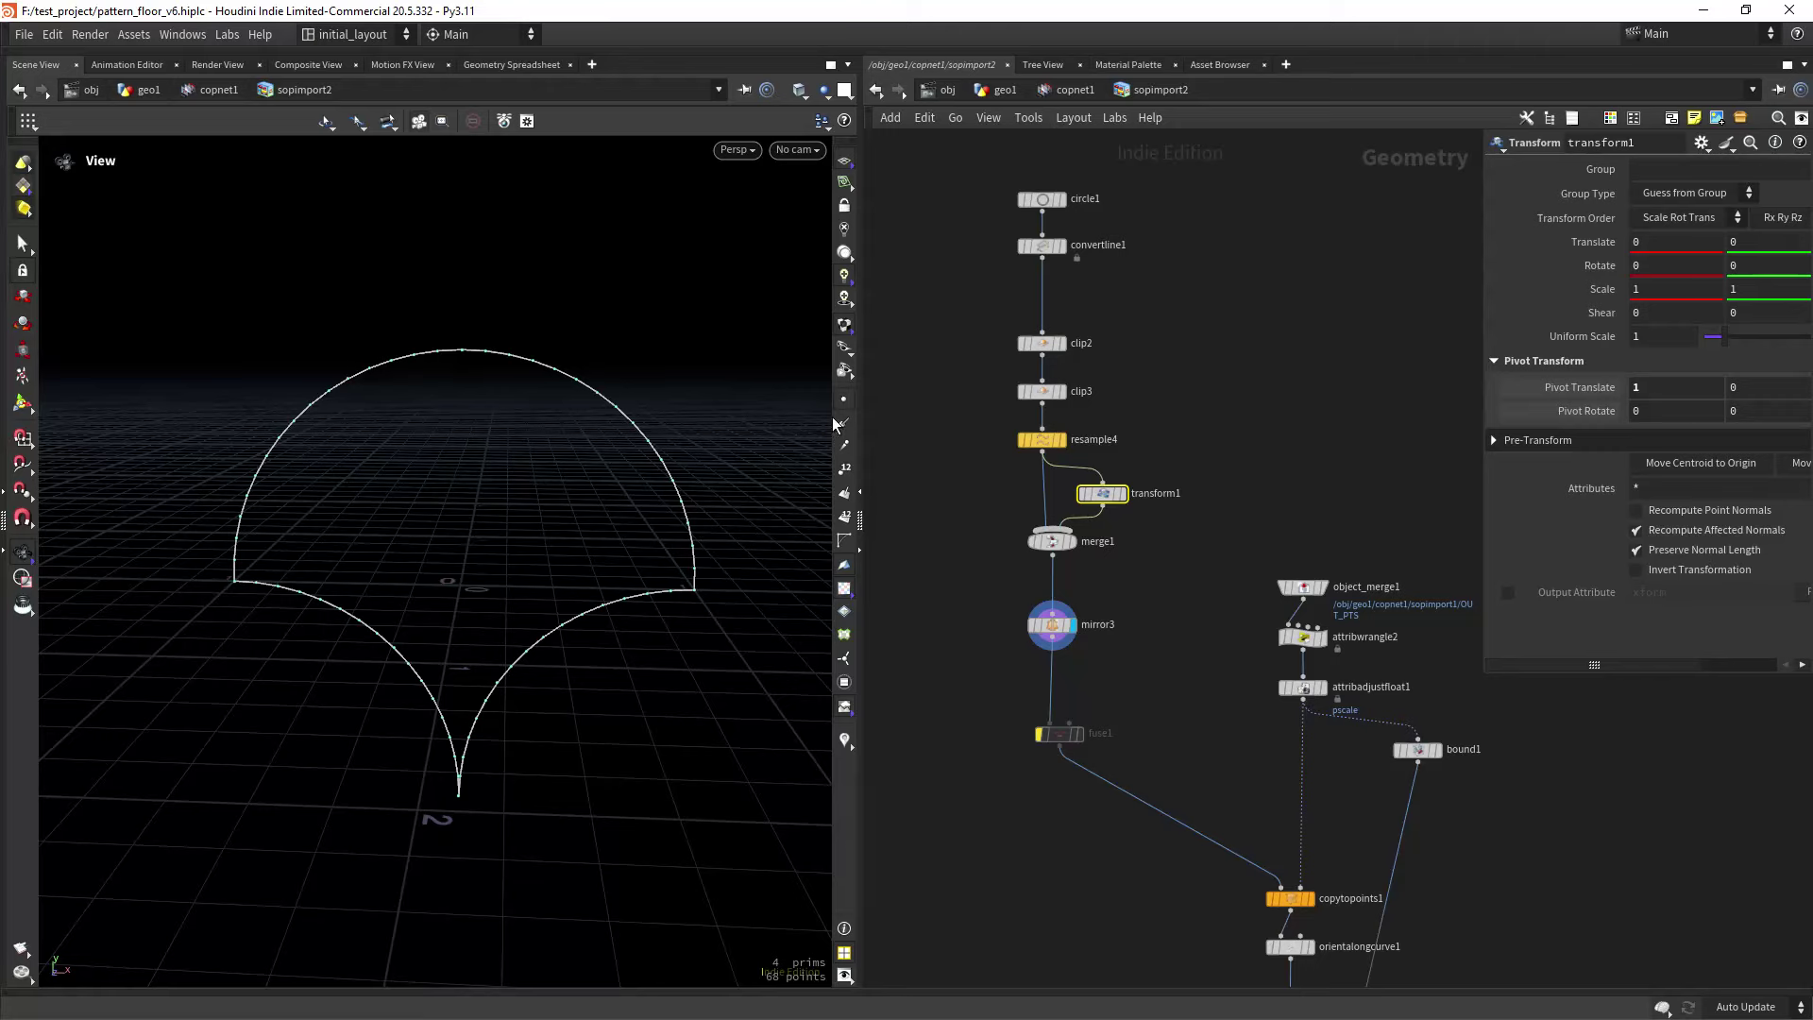
Display copytopoints1 and examine the scale outlines copied across the floor from above.
right_click_drag(624, 604, 734, 565)
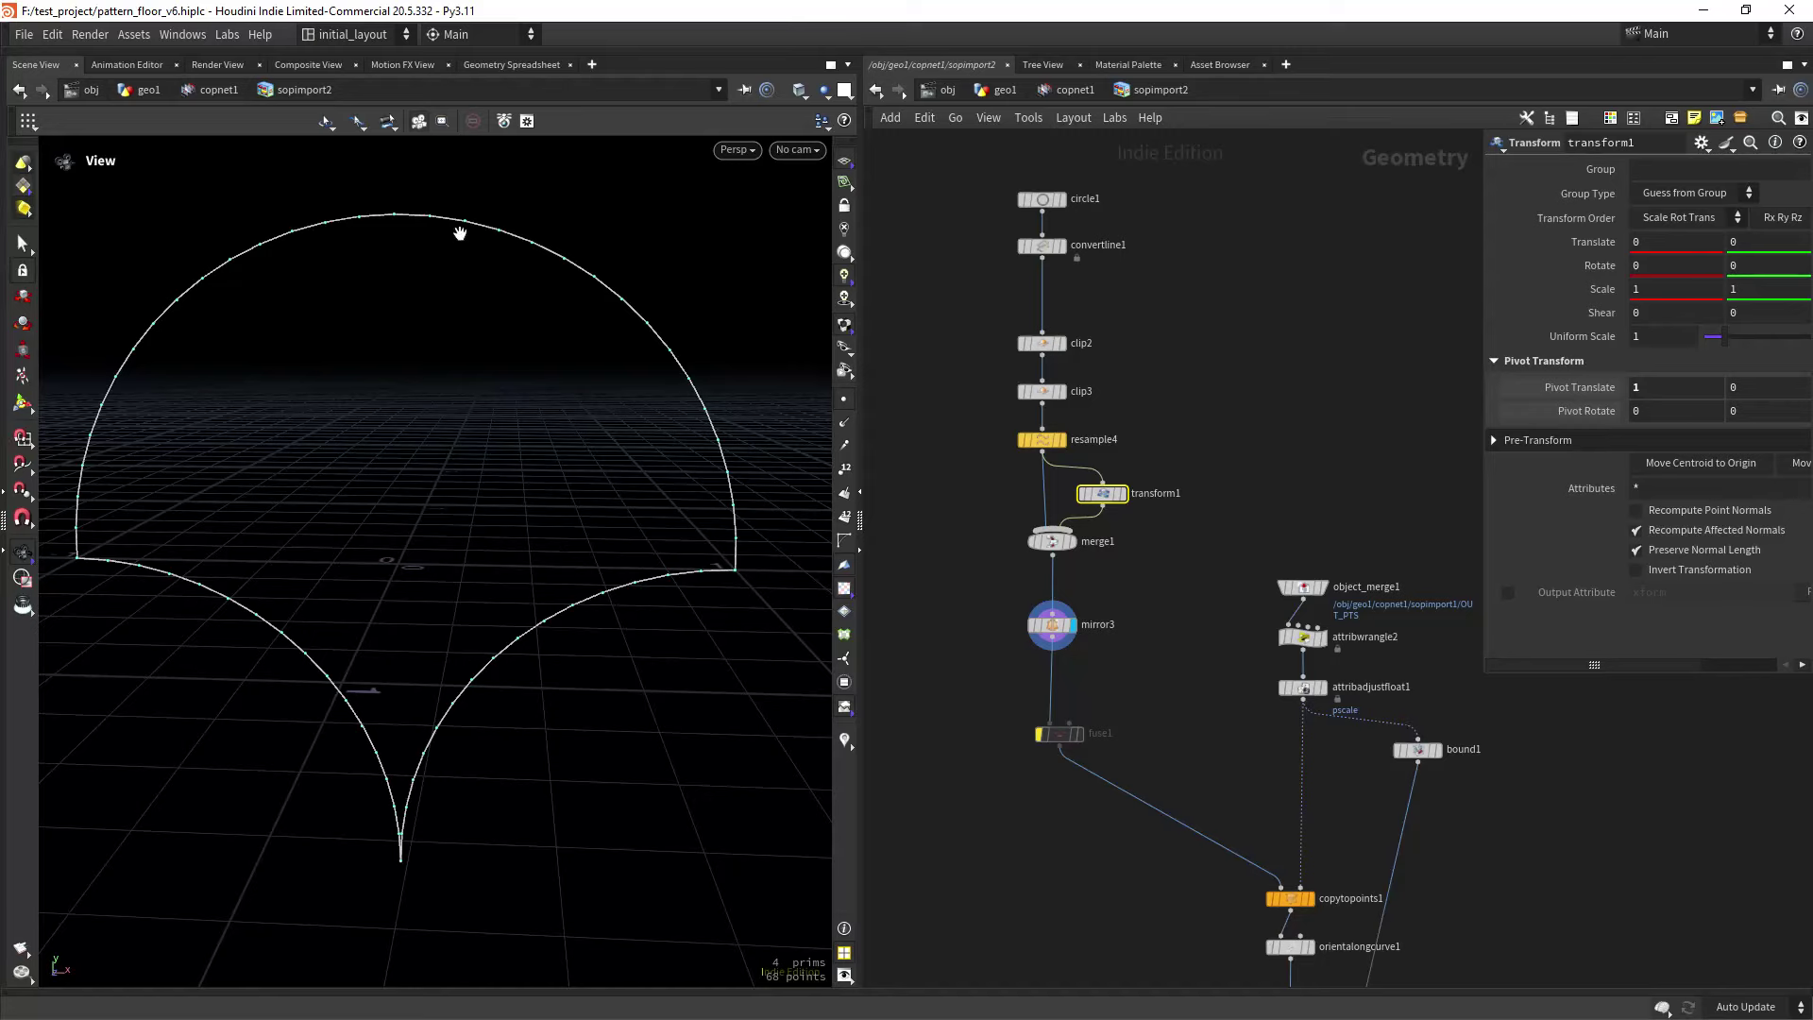
scroll(1204, 668, "down", 3)
left_click(1174, 688)
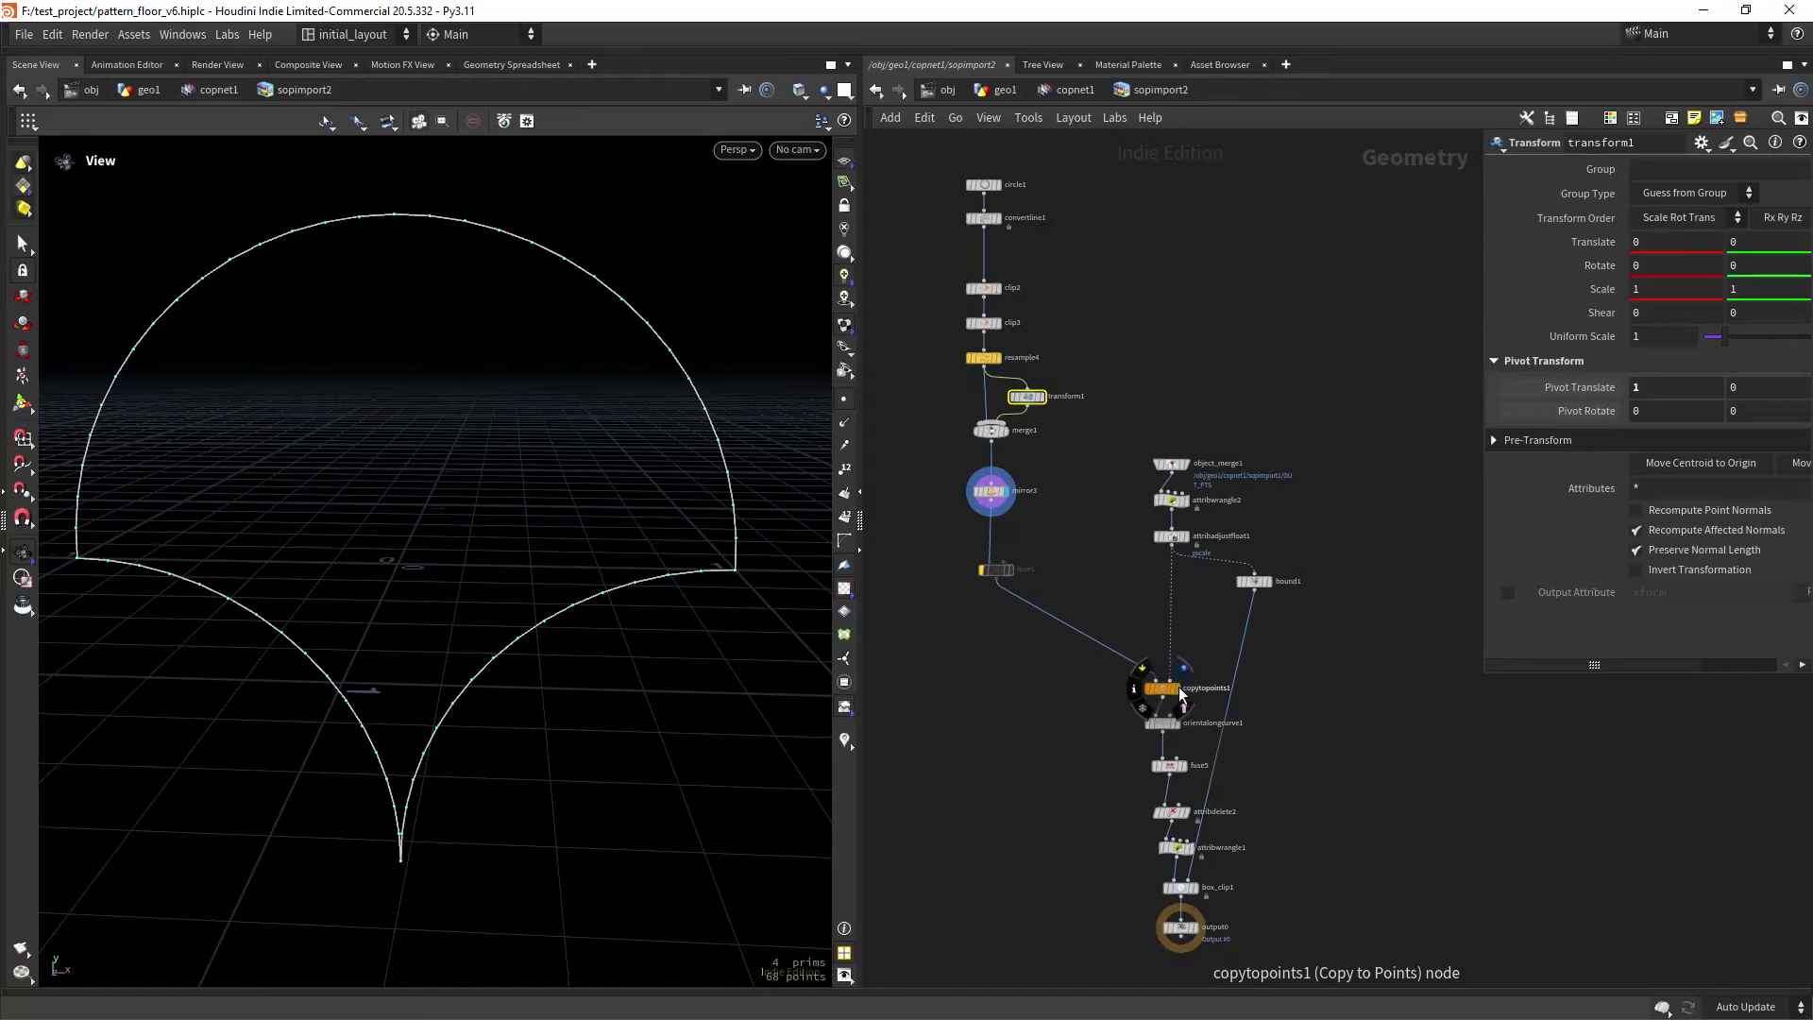
right_click_drag(655, 720, 577, 670)
left_click_drag(577, 670, 615, 822)
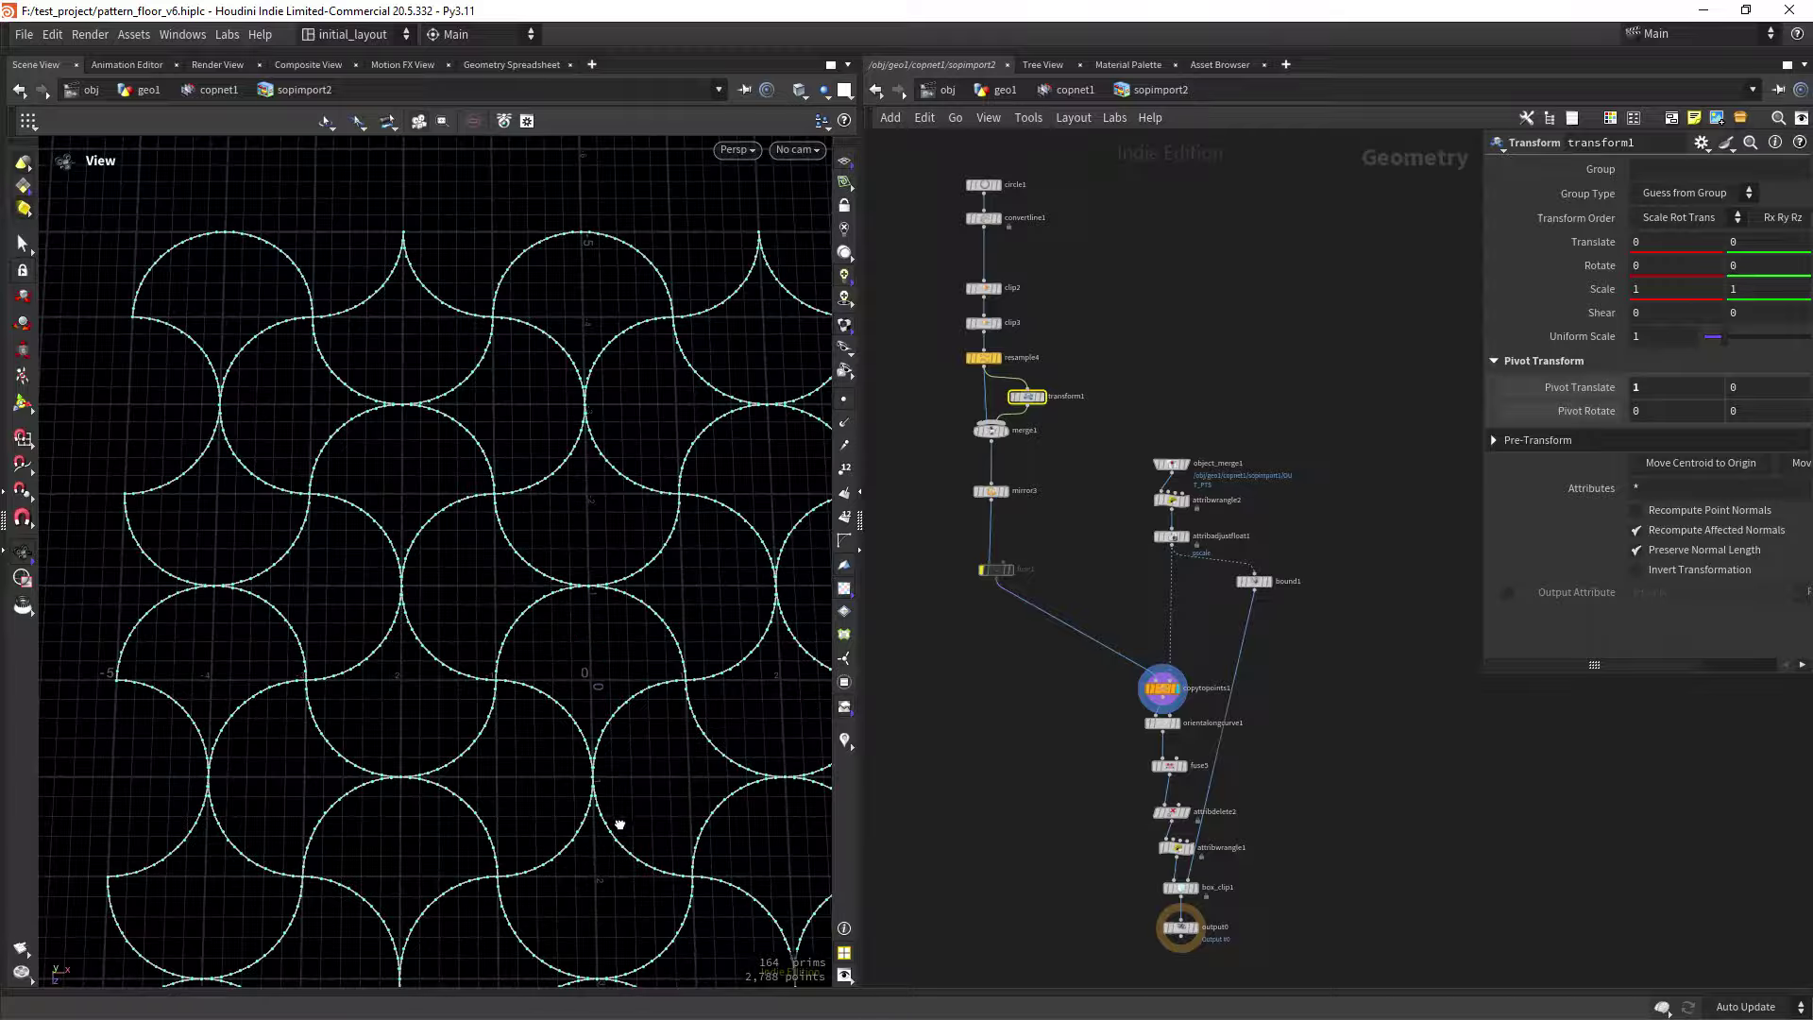
middle_click_drag(615, 821, 575, 657)
right_click_drag(567, 699, 676, 681)
Display fuse5 and examine up close where neighbouring scale outlines meet, then return to the outline-building nodes.
left_click(1182, 765)
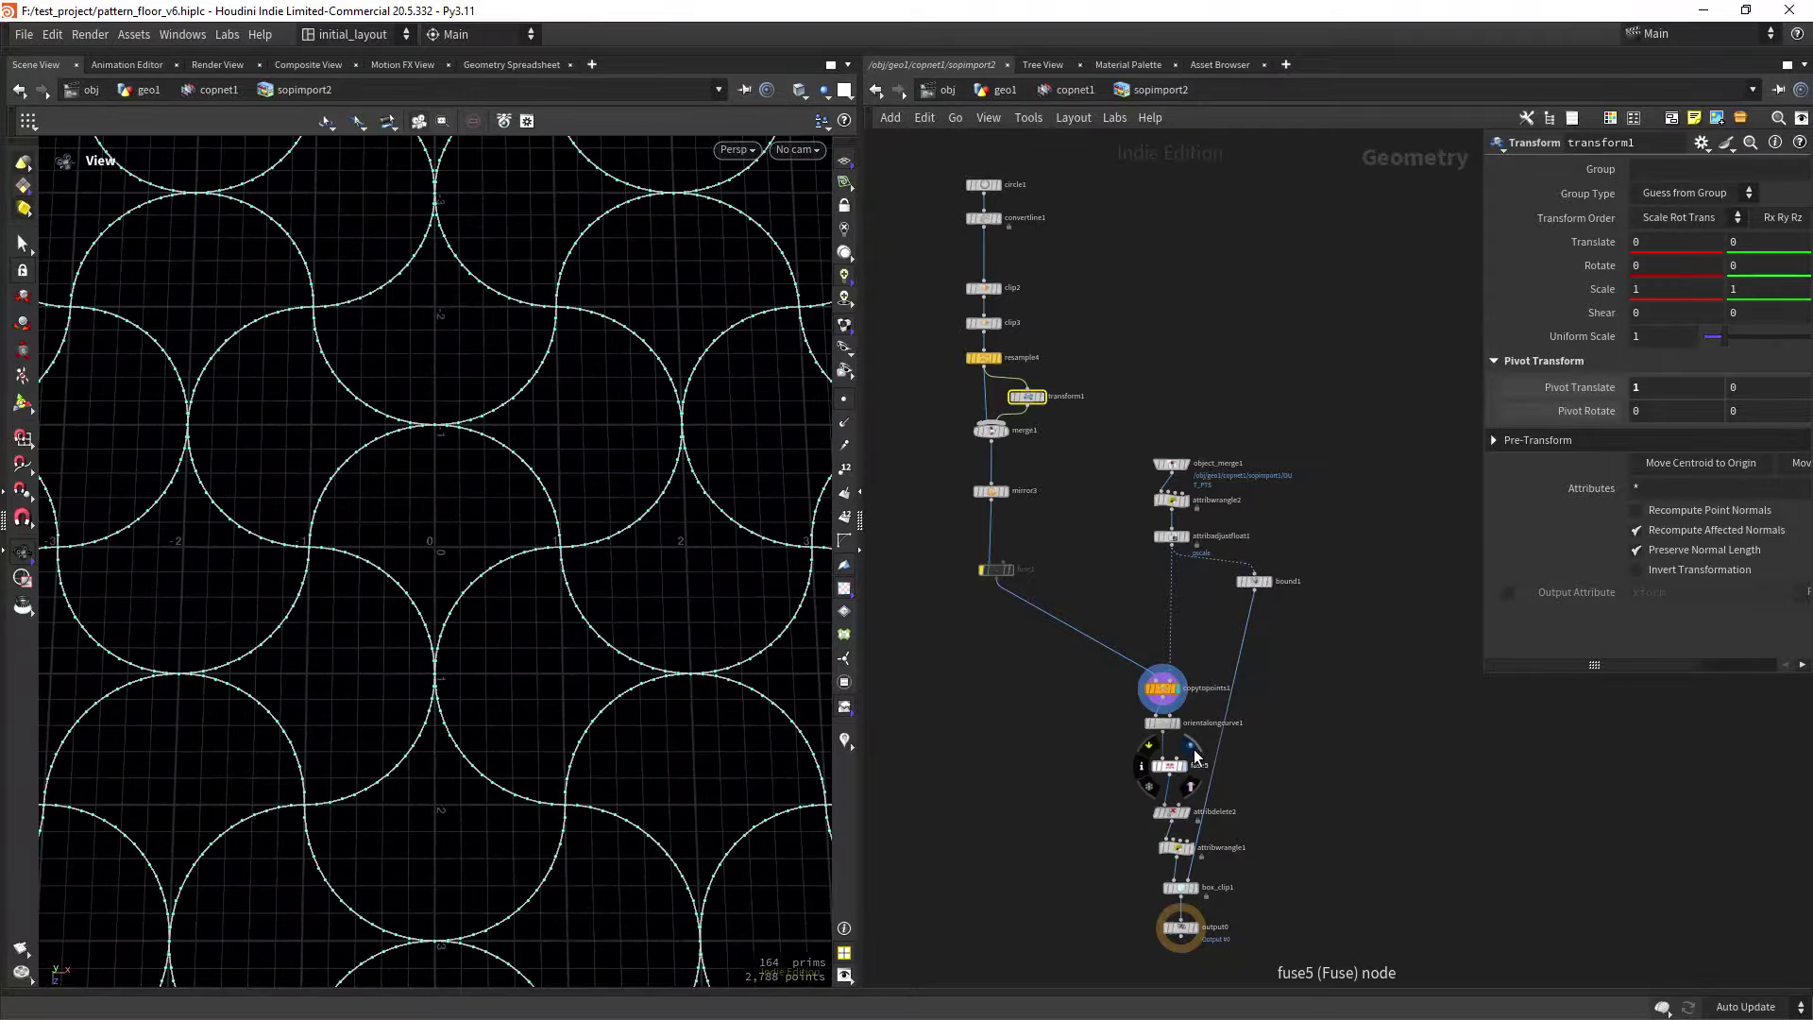
scroll(628, 625, "up", 8)
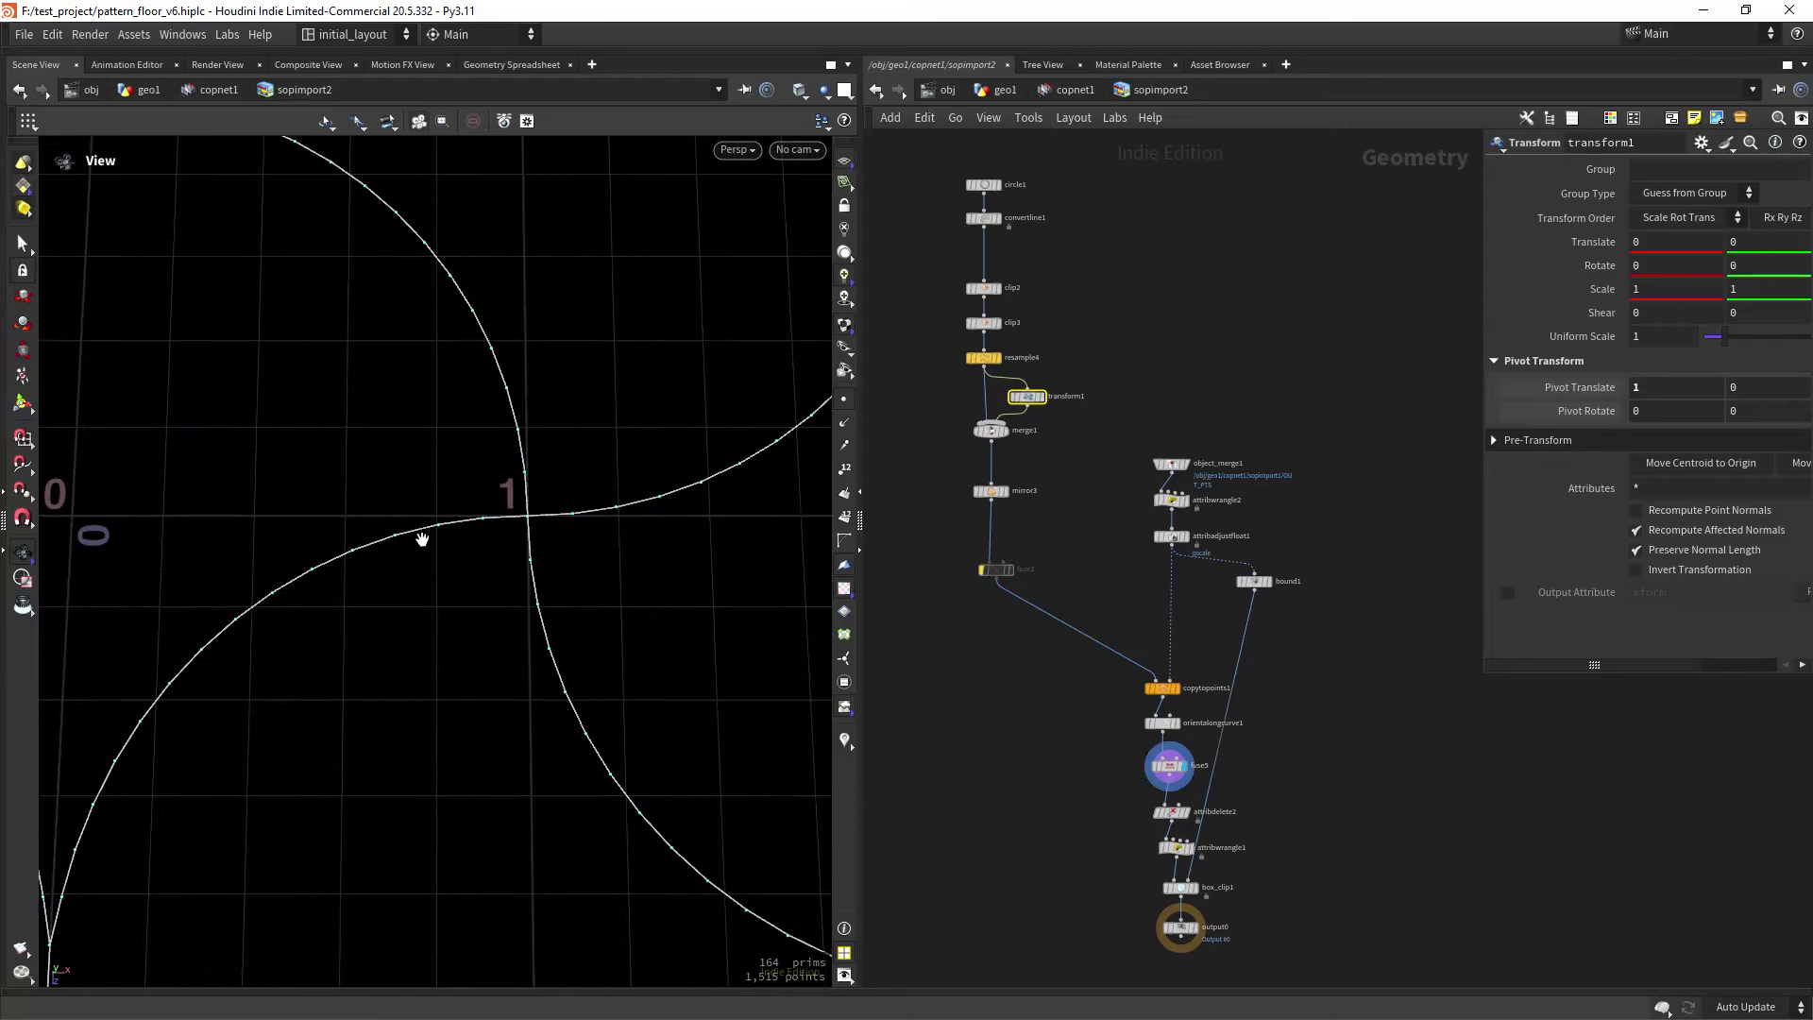
scroll(510, 586, "down", 3)
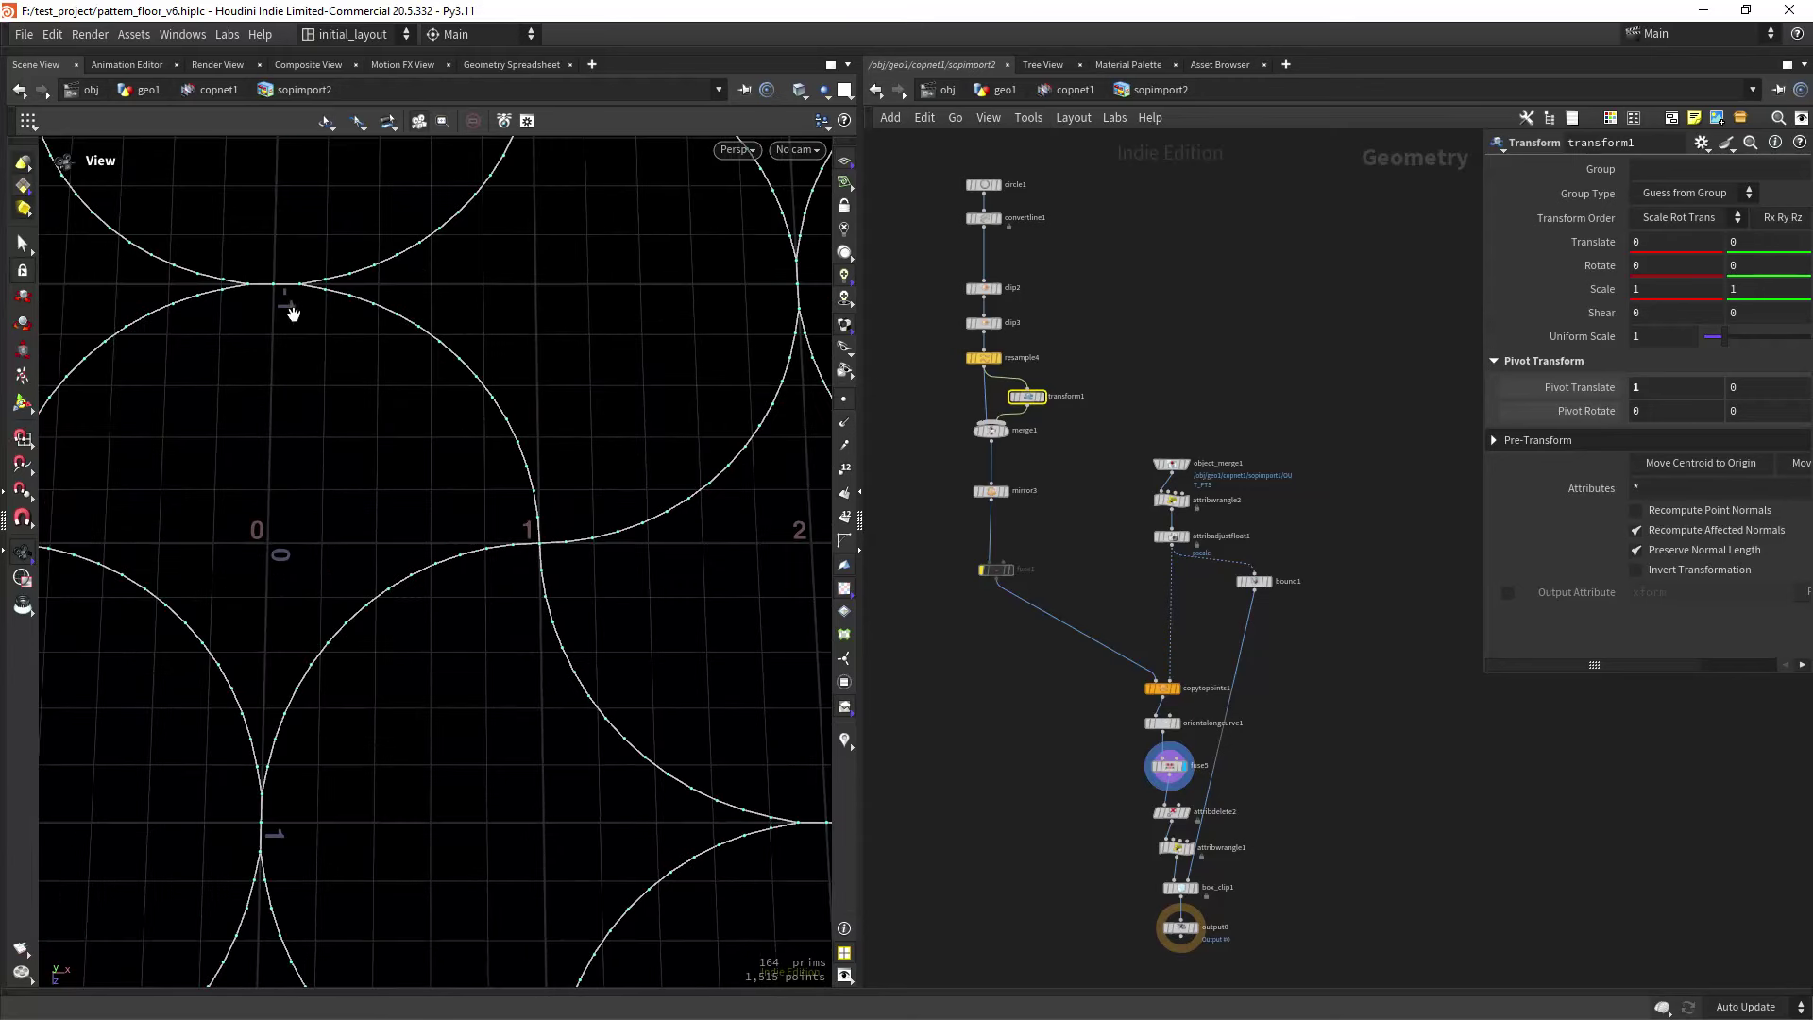
scroll(615, 497, "down", 4)
scroll(1042, 686, "up", 2)
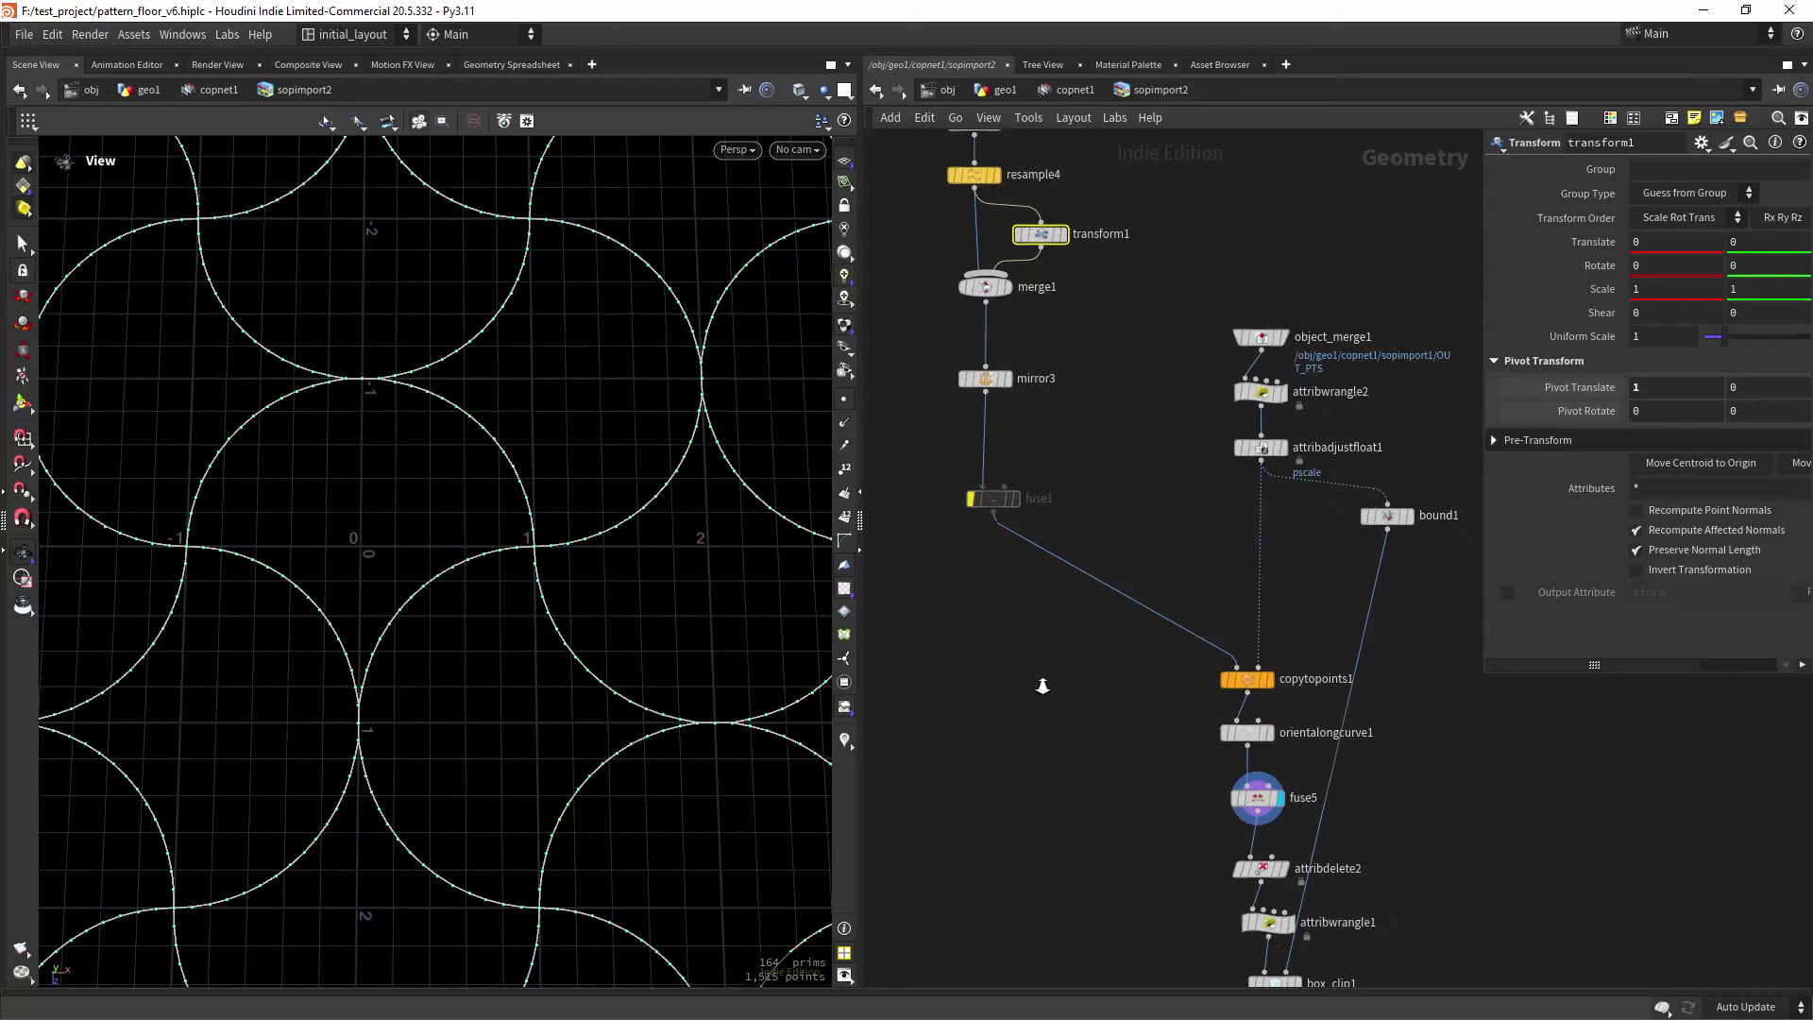
middle_click_drag(1043, 685, 1079, 592)
mouse_move(1165, 709)
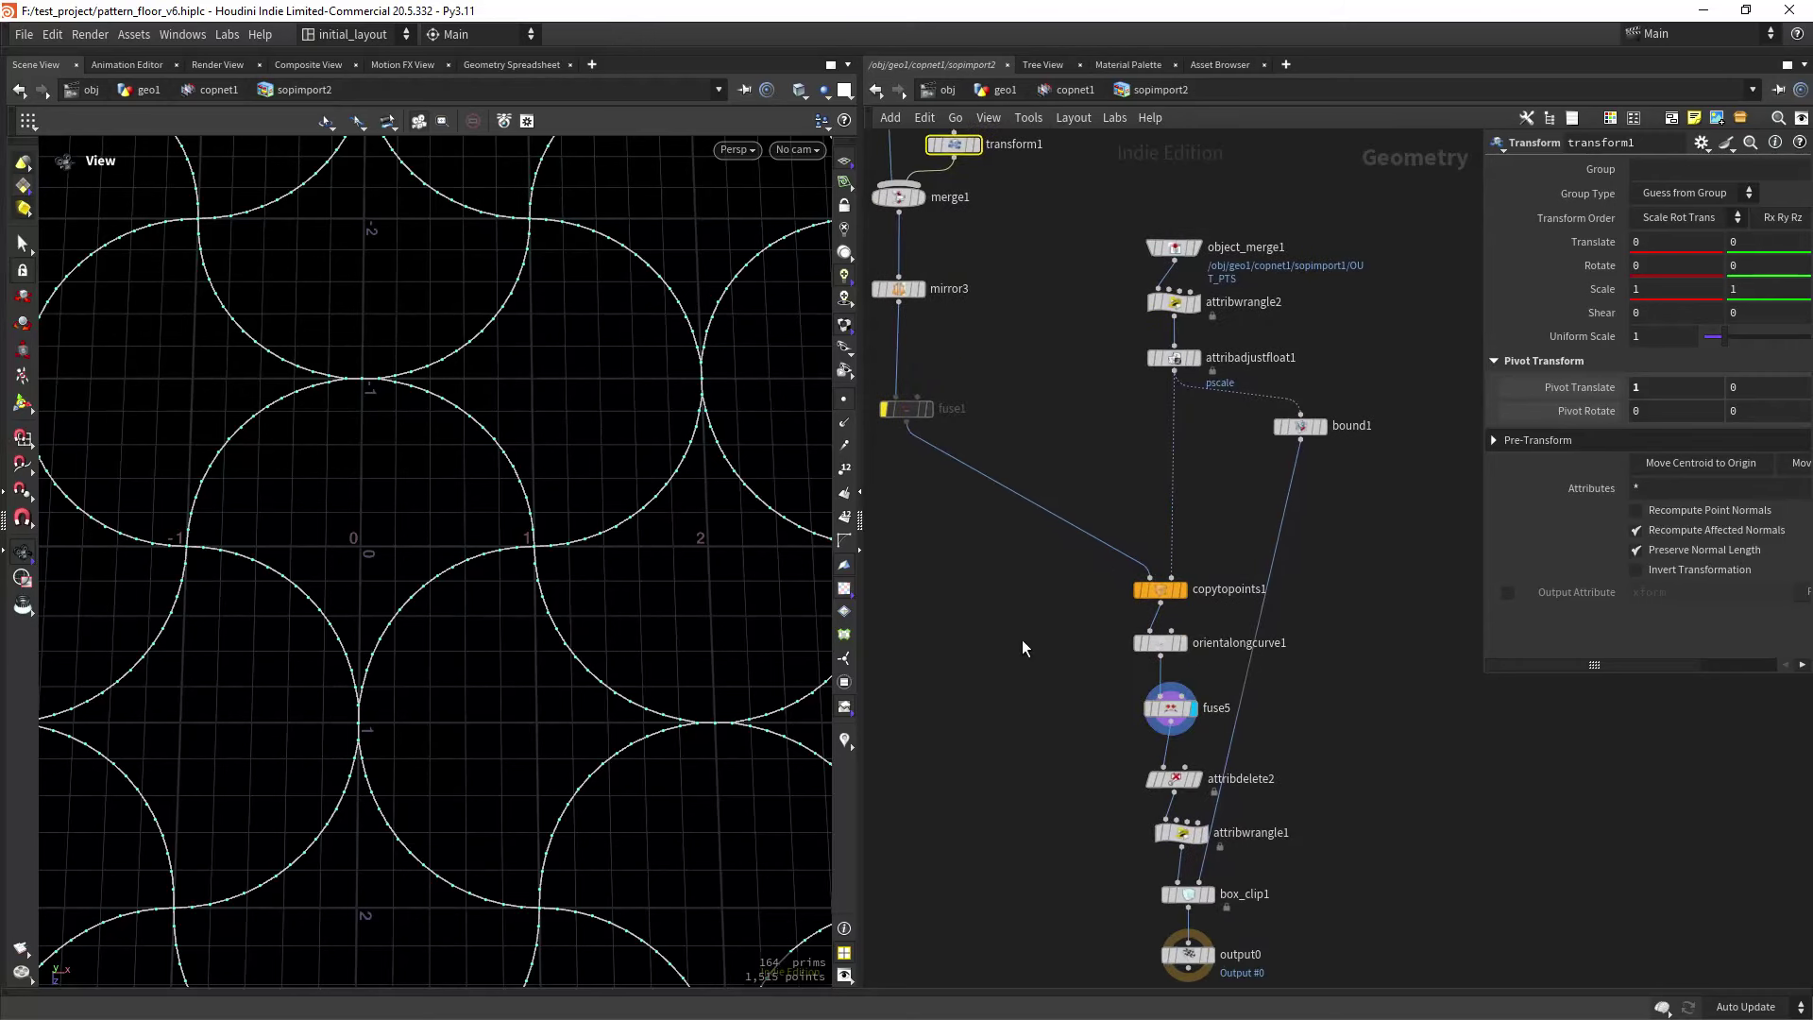
scroll(1033, 715, "down", 2)
middle_click_drag(1058, 706, 1039, 741)
scroll(1141, 632, "up", 2)
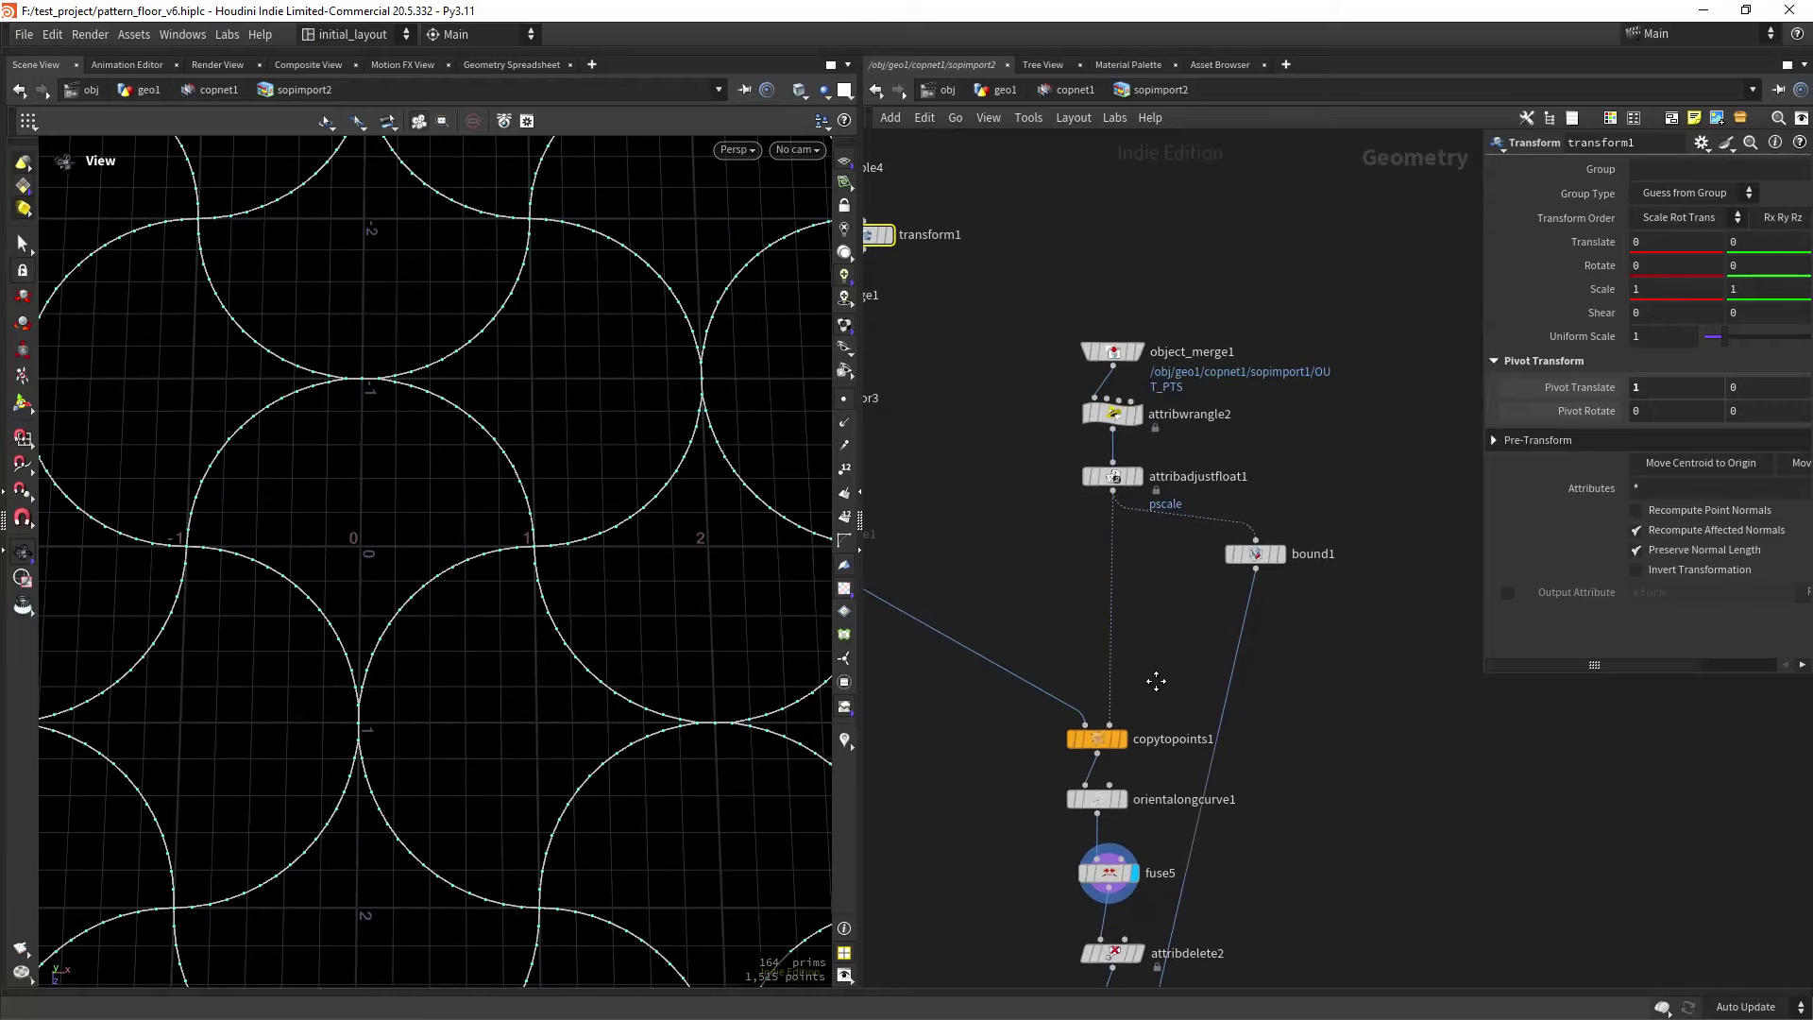
middle_click_drag(921, 408, 1099, 600)
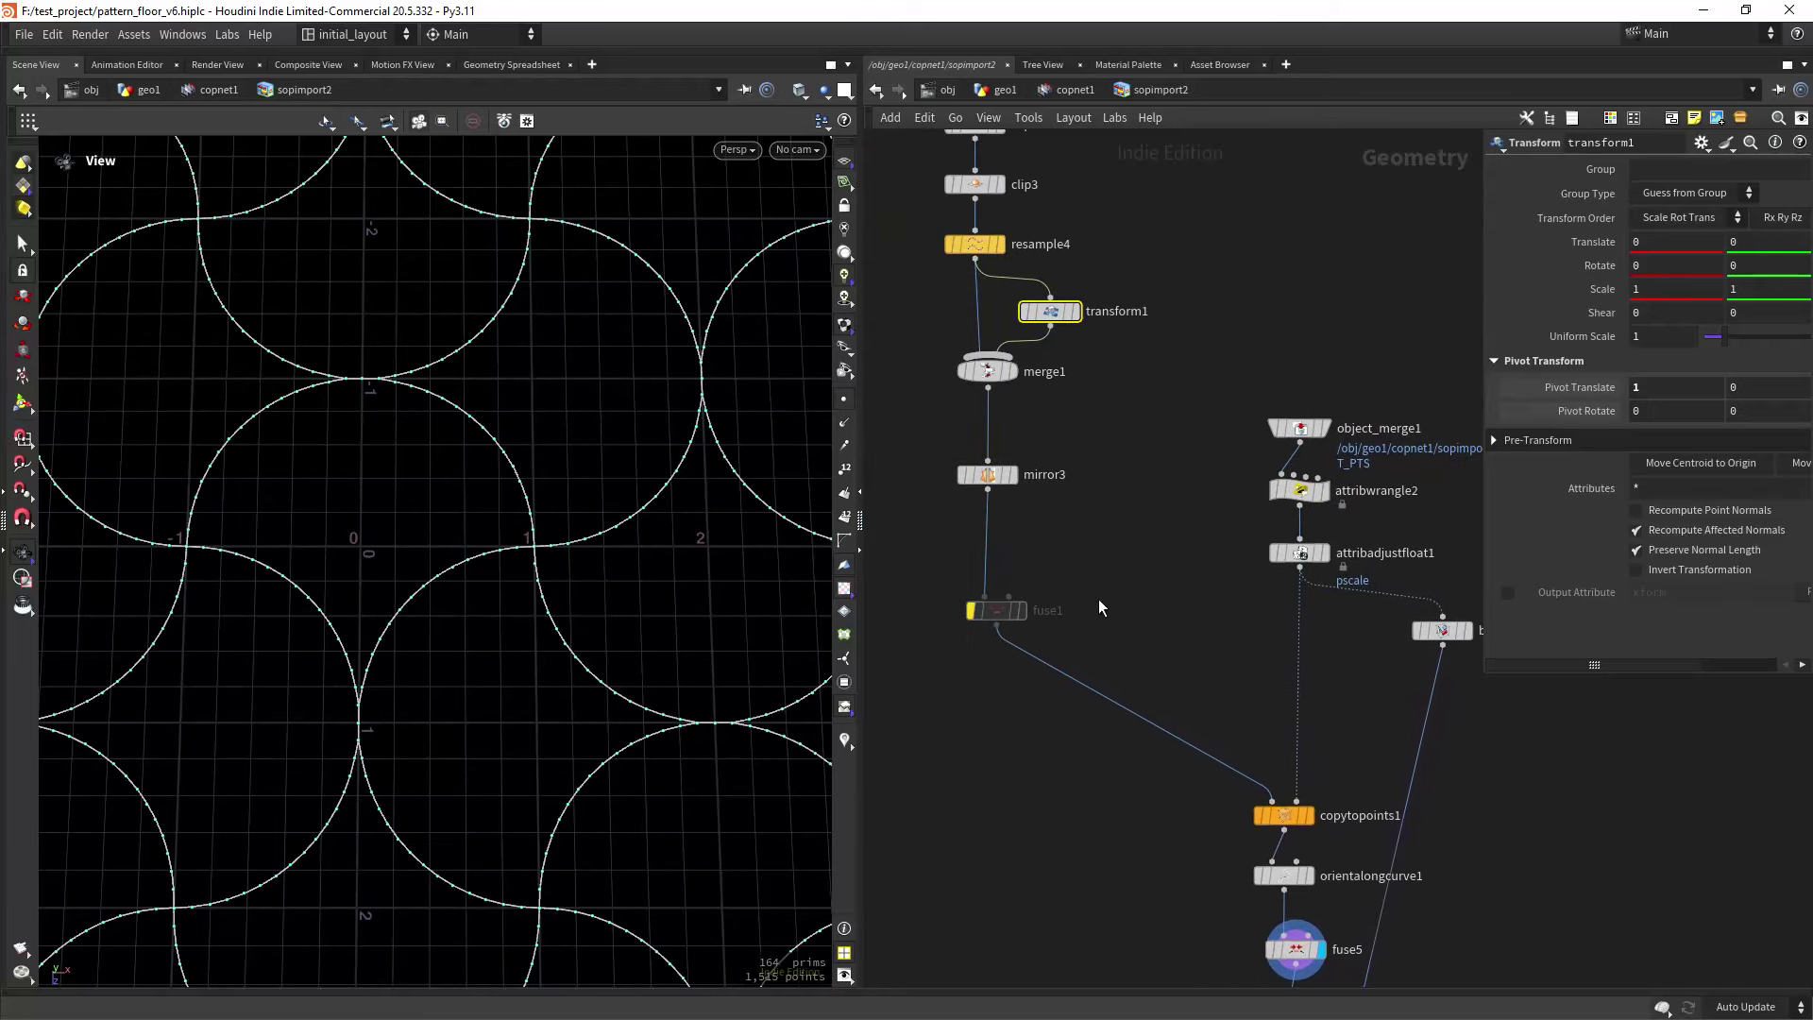
Display mirror3 and frame the single scale outline in a perspective view.
left_click(1003, 475)
key("f")
scroll(582, 579, "down", 3)
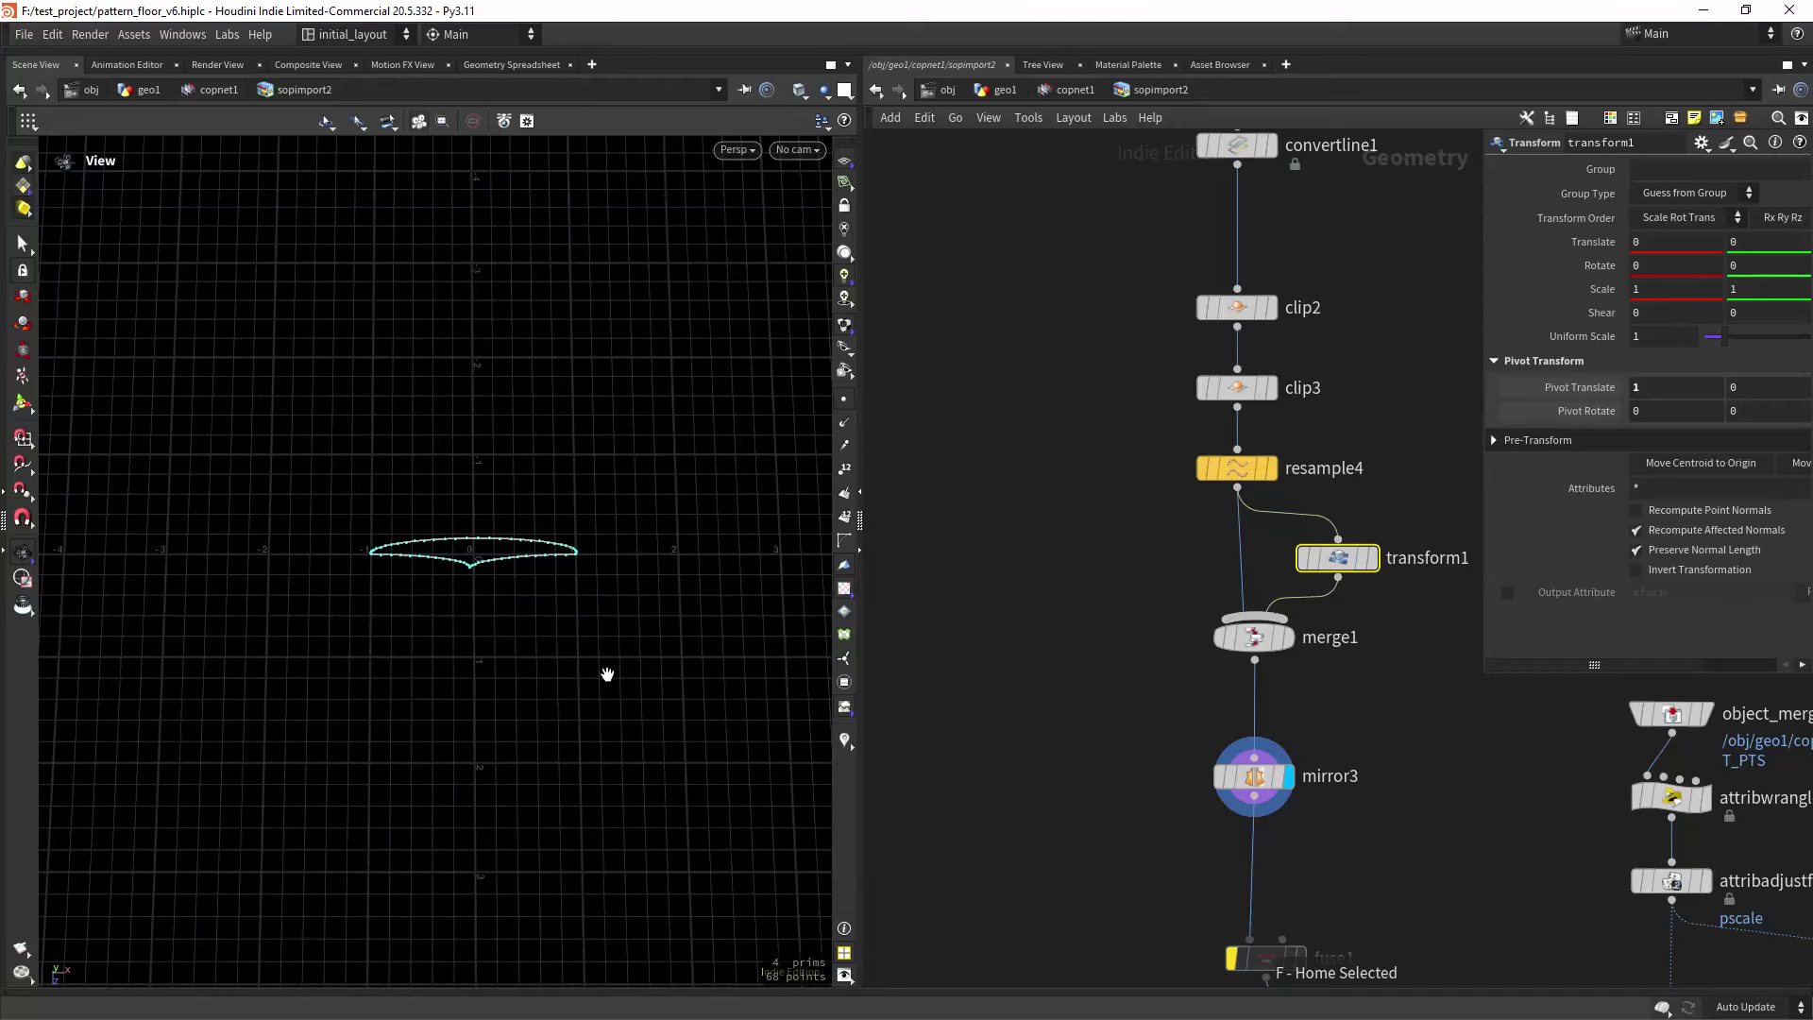
left_click_drag(607, 674, 705, 571)
scroll(1062, 680, "down", 4)
middle_click_drag(1226, 742, 1056, 530)
scroll(1184, 635, "up", 1)
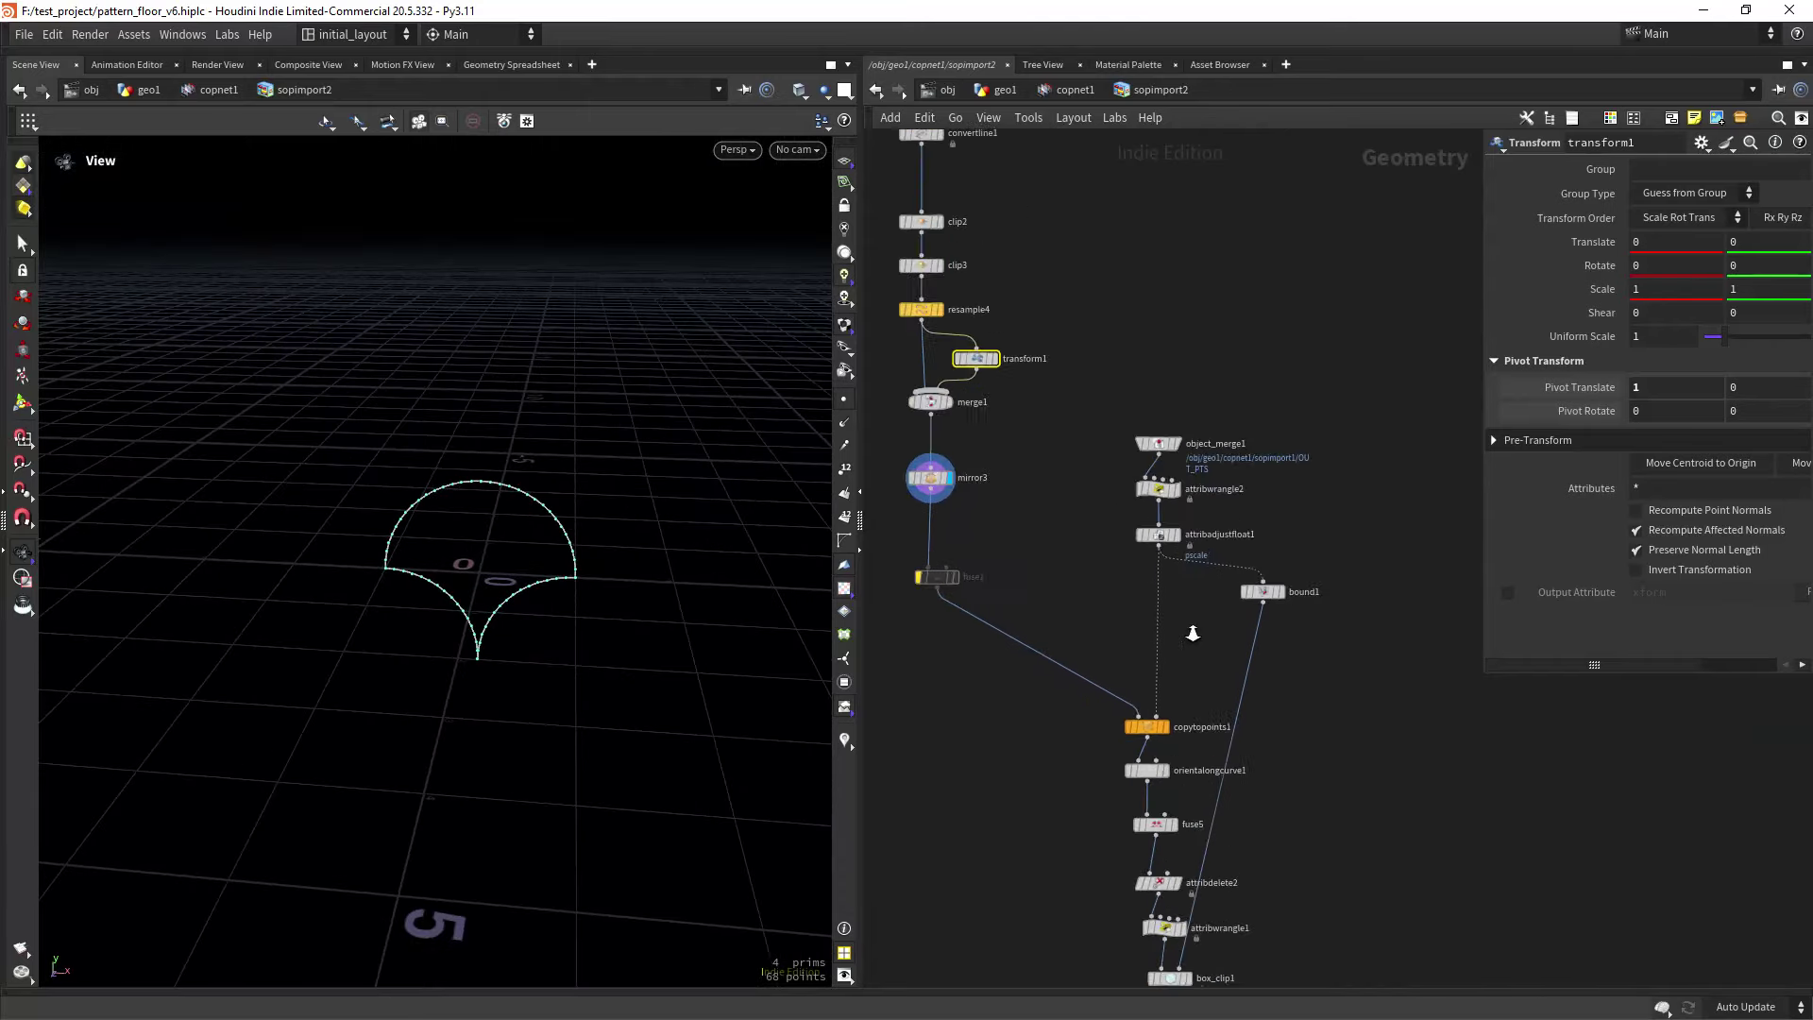
Display copytopoints1 again and widen the parameters of attribwrangle2 to read its full N and up vector code.
scroll(1192, 633, "up", 2)
left_click(1164, 726)
scroll(1199, 665, "down", 1)
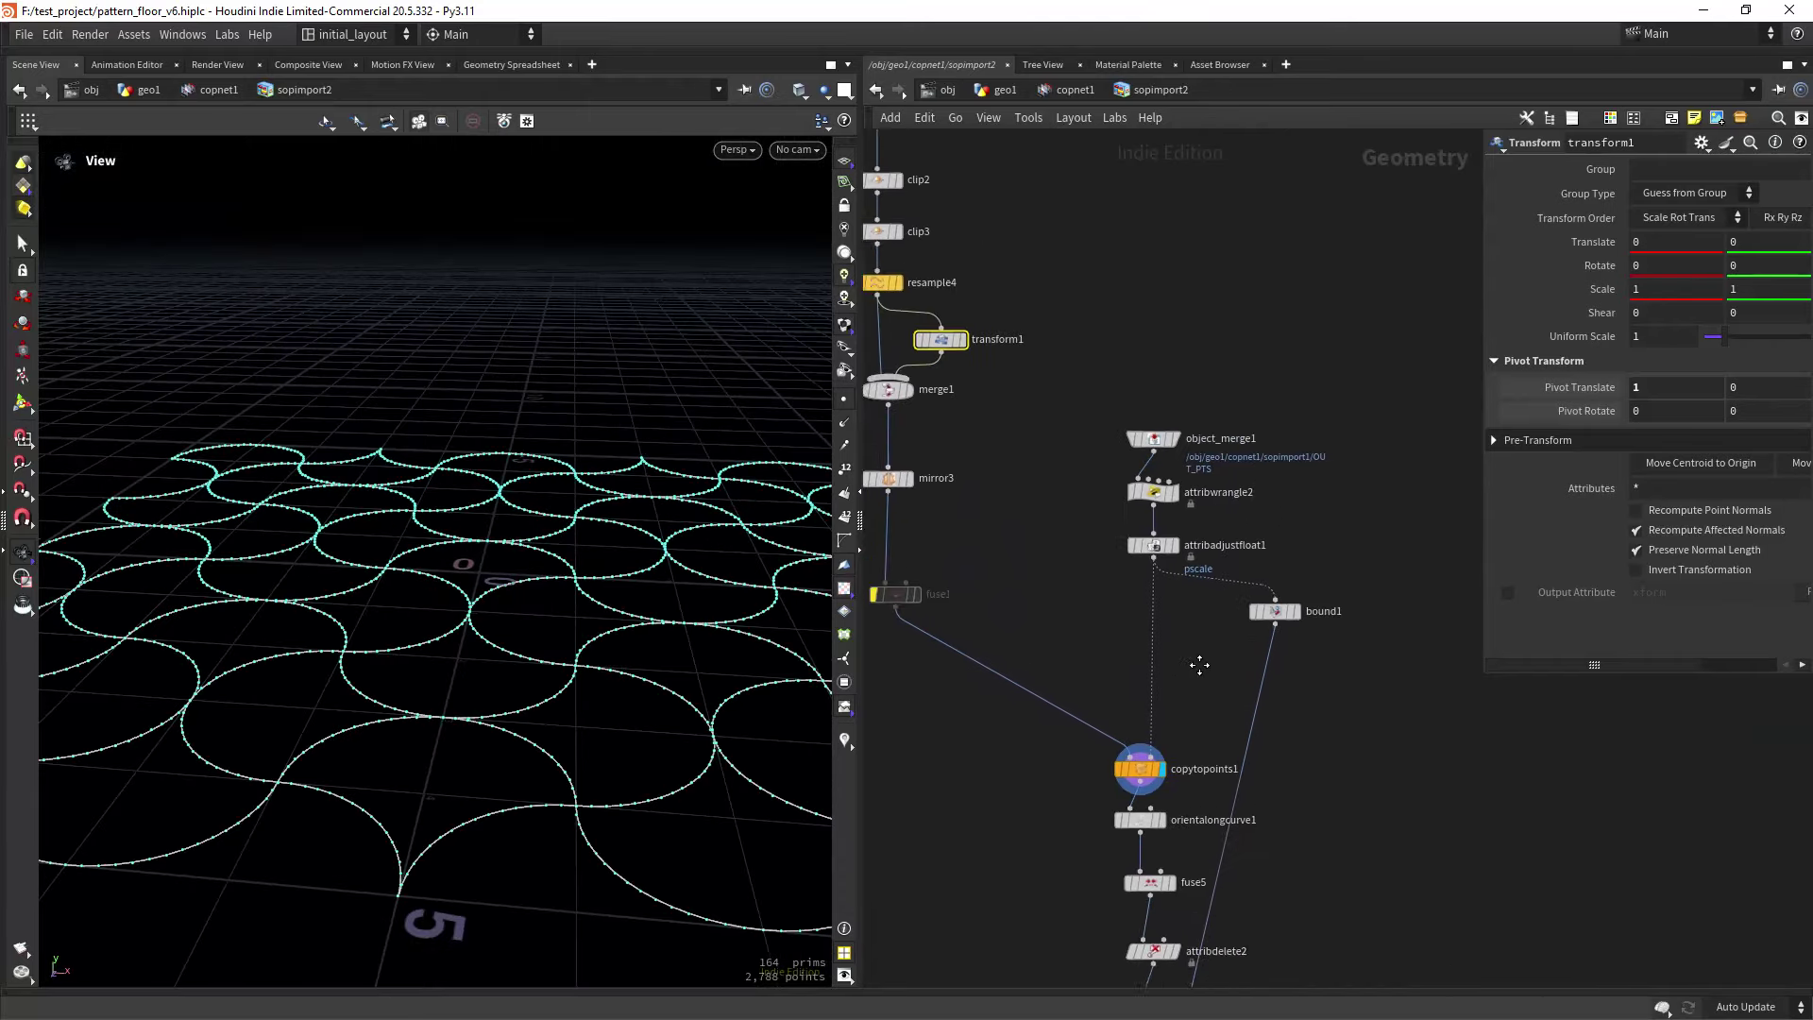
middle_click_drag(1199, 665, 1188, 690)
left_click(1140, 518)
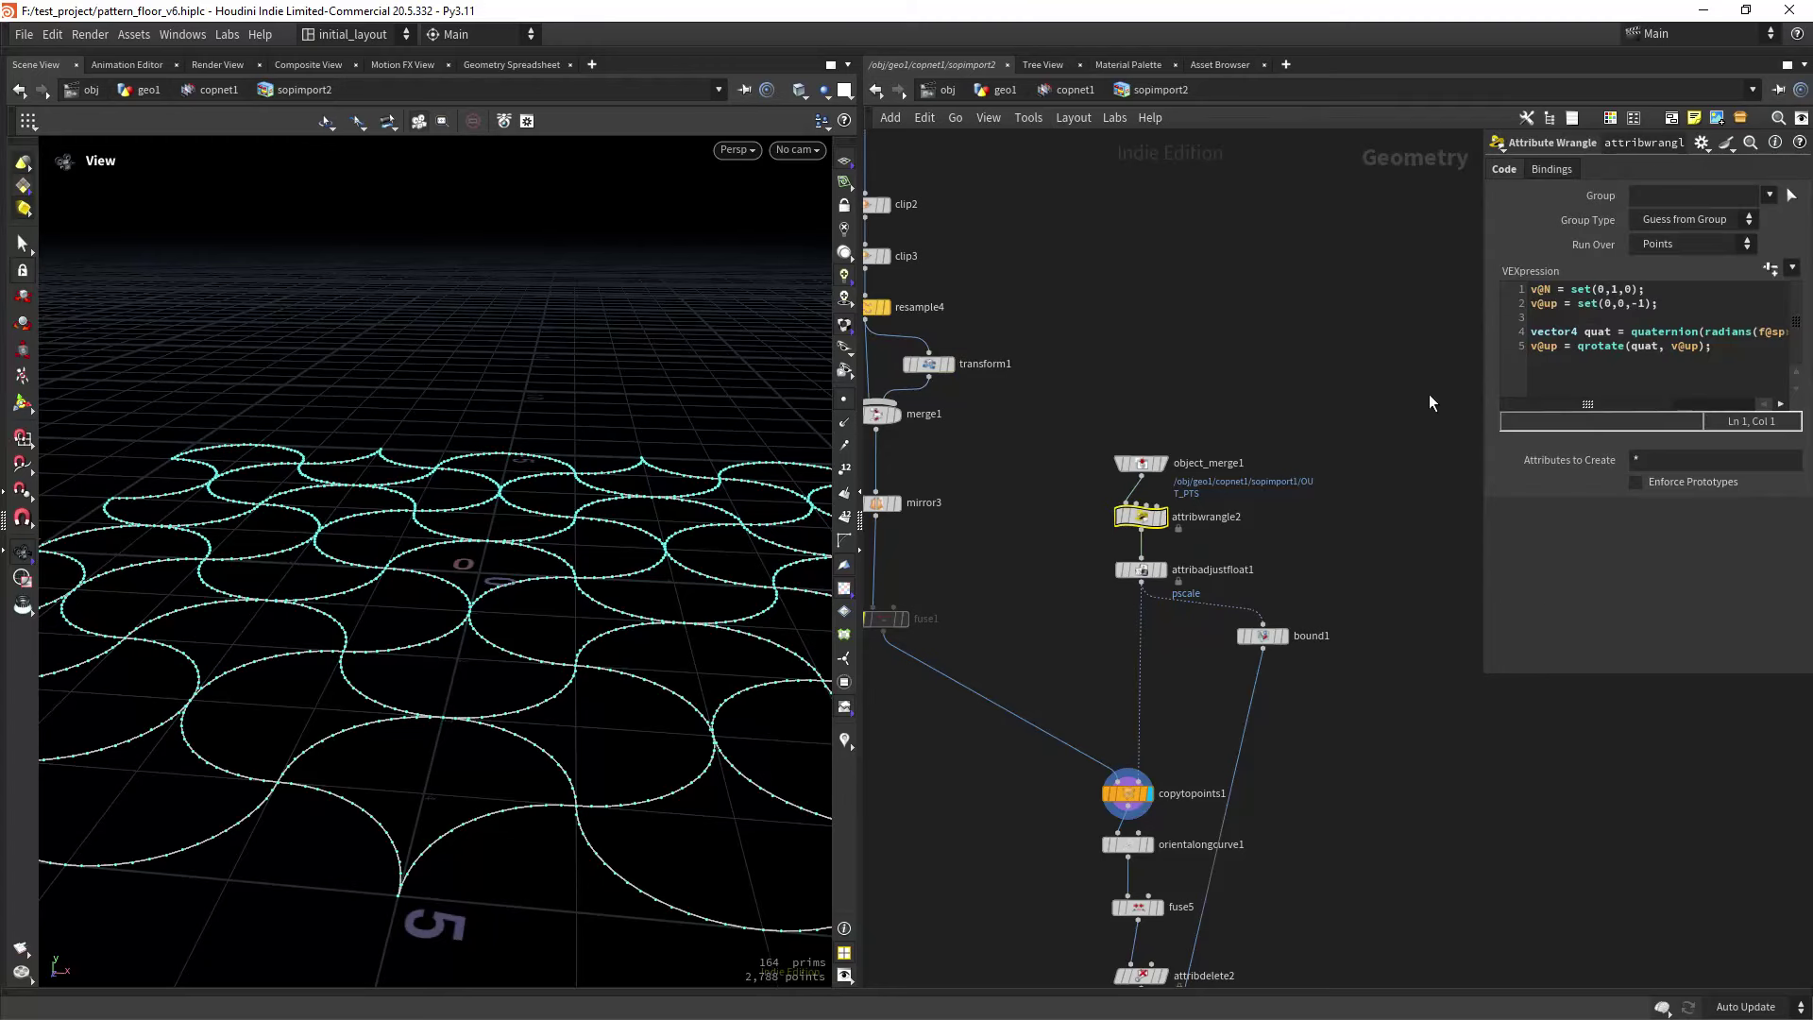
left_click_drag(1478, 335, 1207, 415)
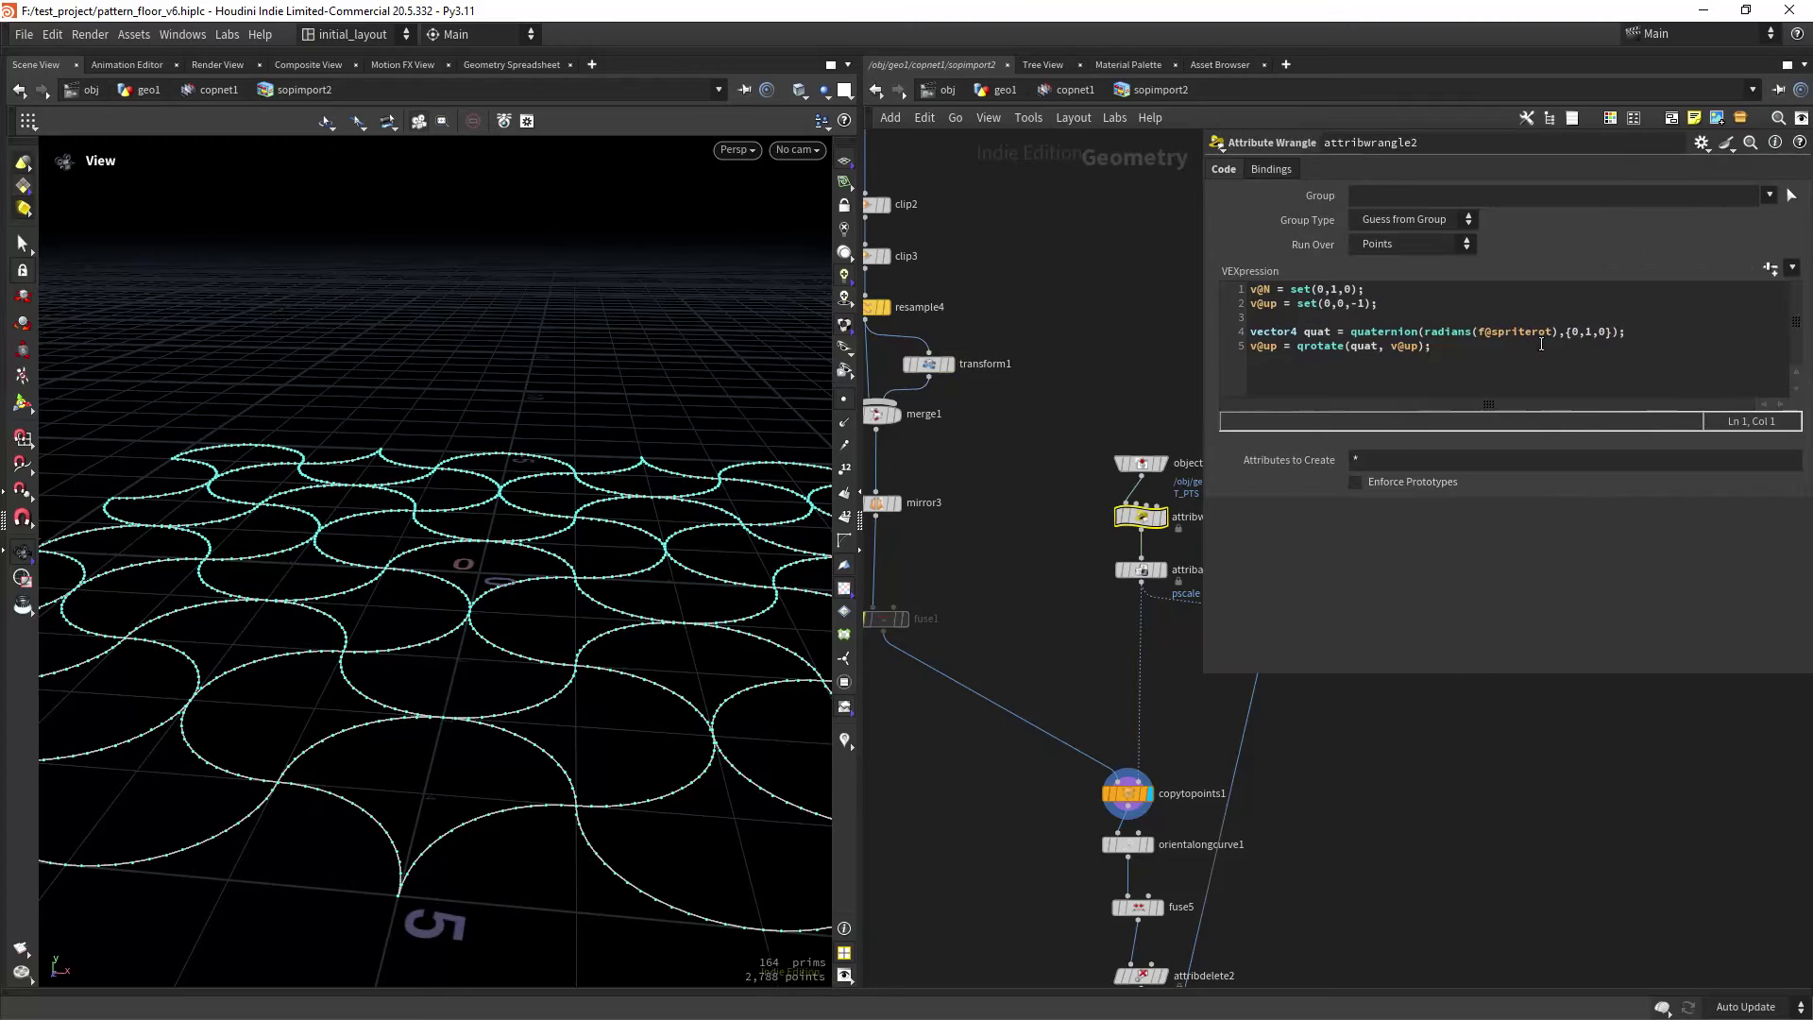
middle_click_drag(1166, 462, 1103, 532)
Display the points from object_merge1 and check its source path /obj/geo1/copnet1/sopimport1/OUT_PTS.
left_click(1112, 510)
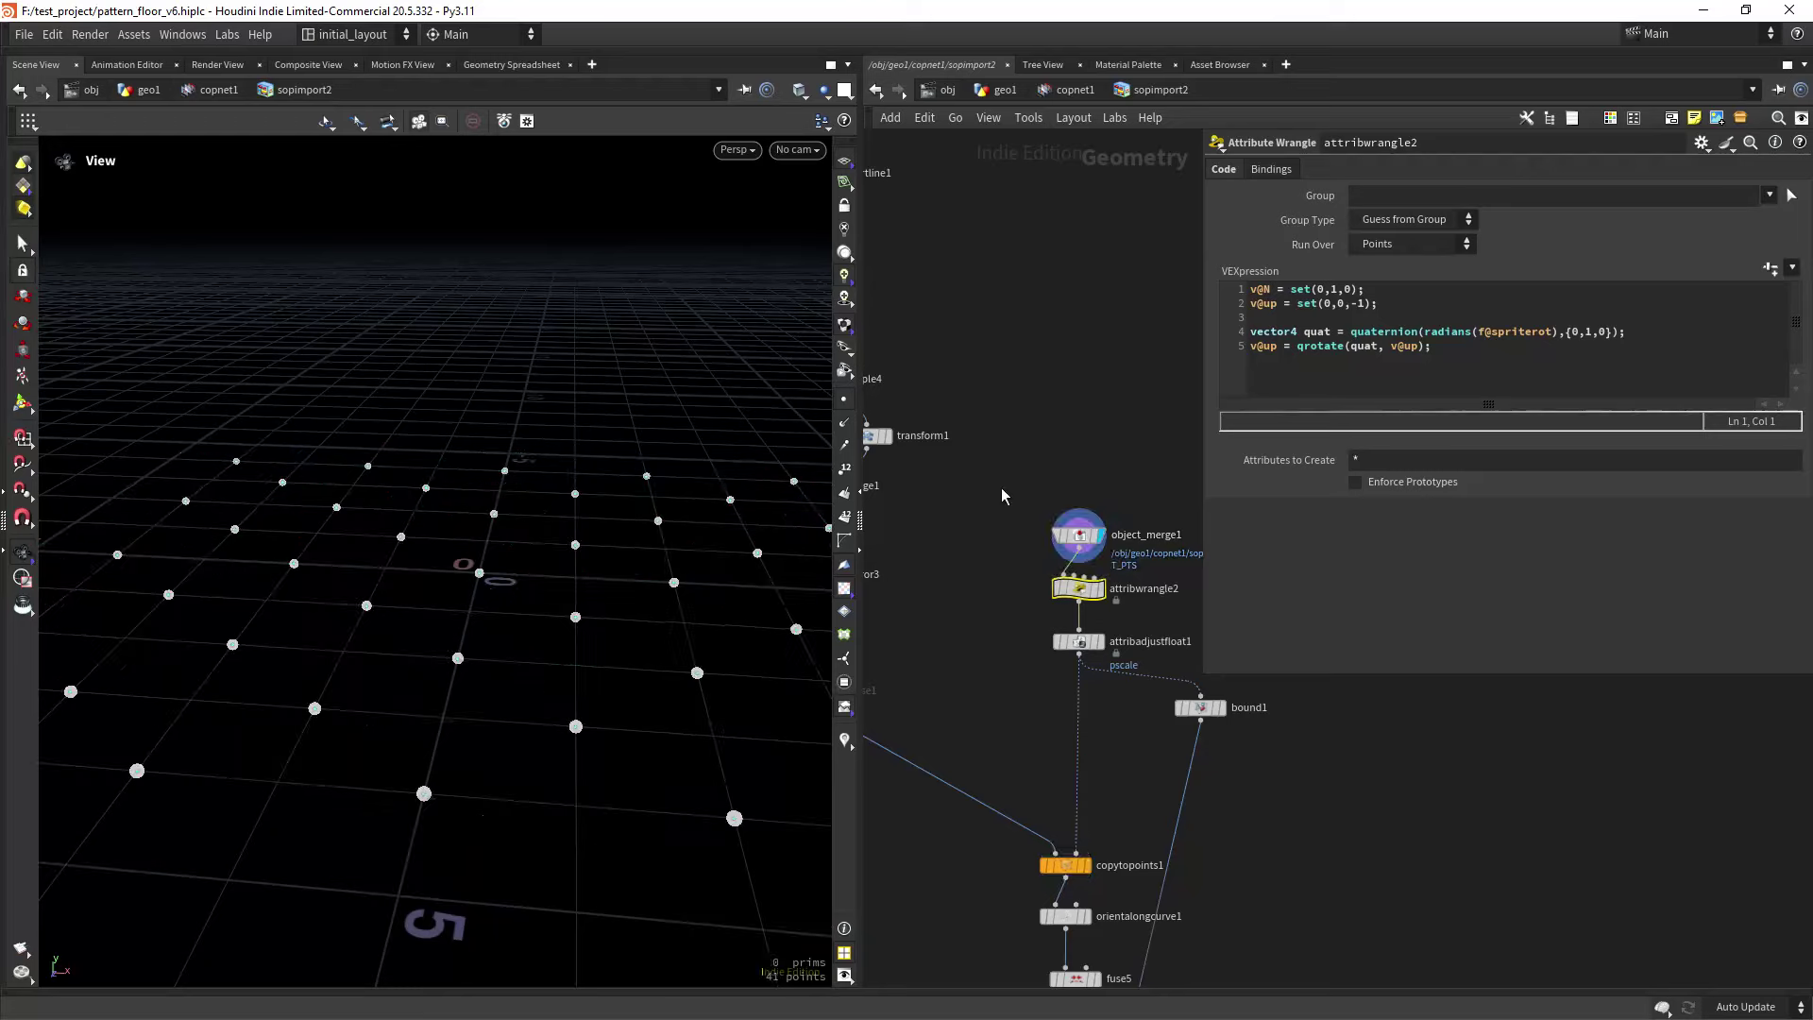
scroll(493, 710, "down", 3)
left_click_drag(525, 614, 632, 760)
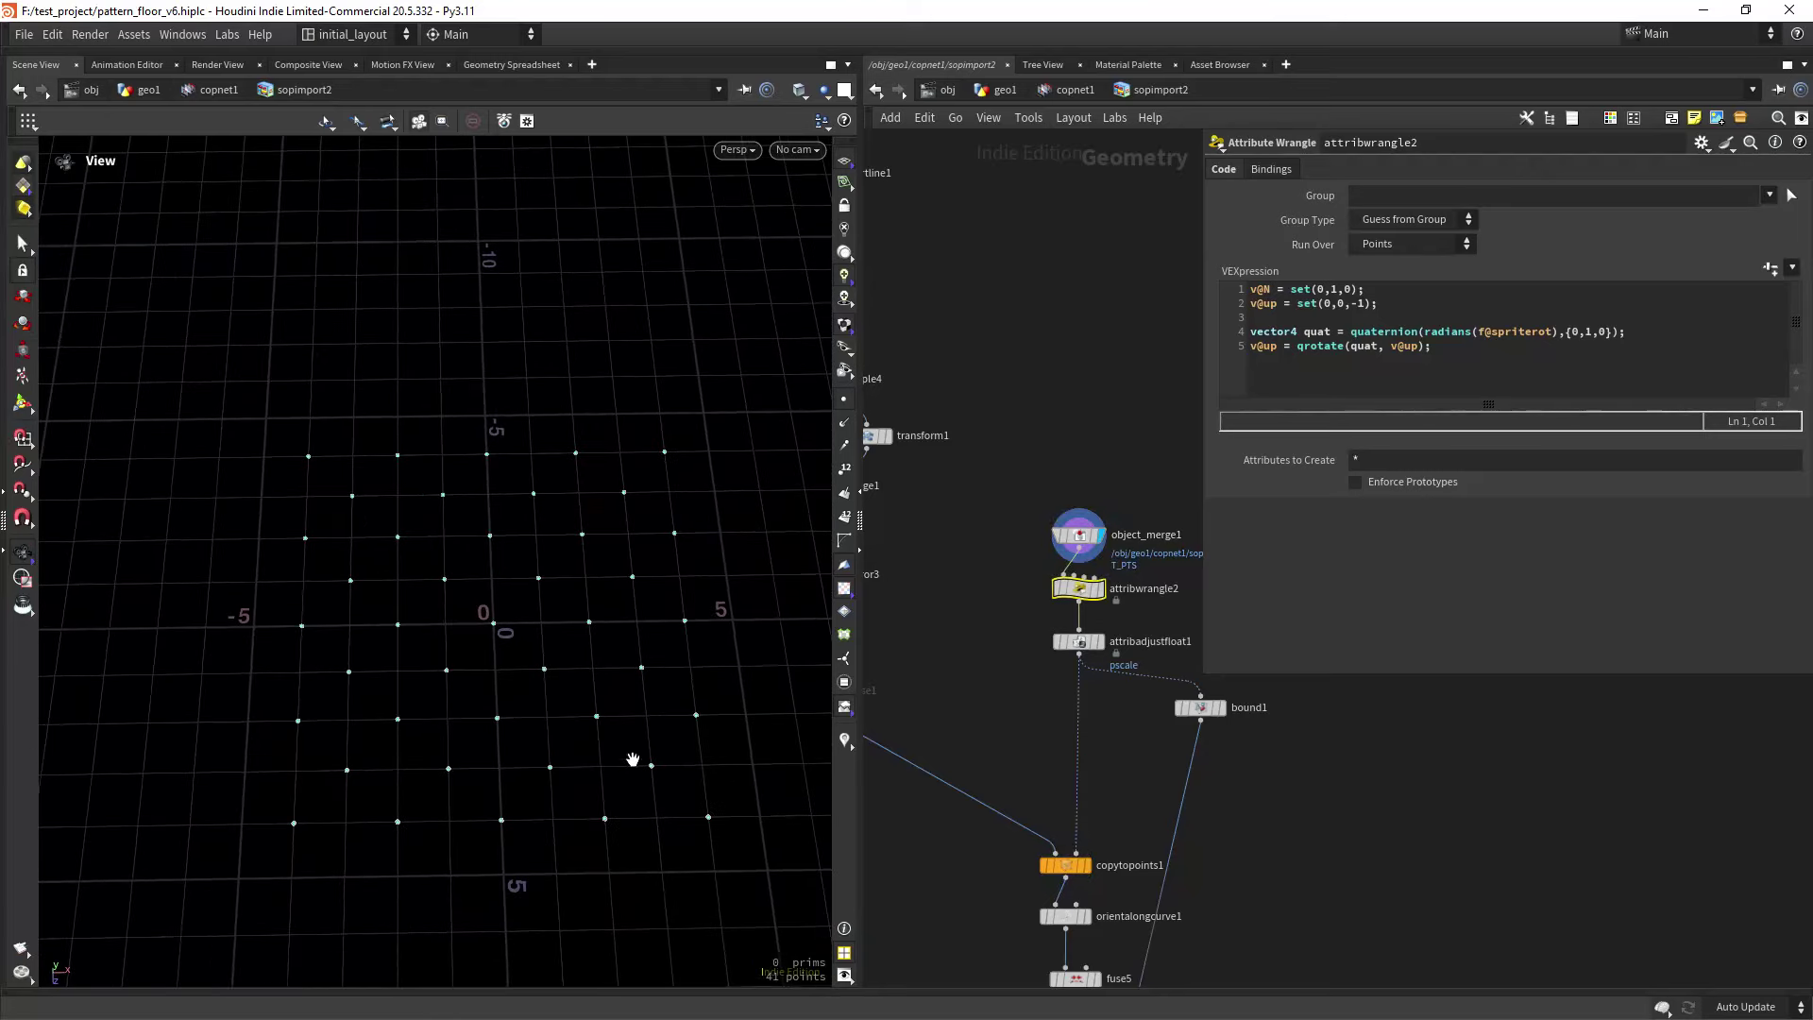
scroll(1017, 531, "up", 2)
left_click_drag(1003, 540, 1001, 497)
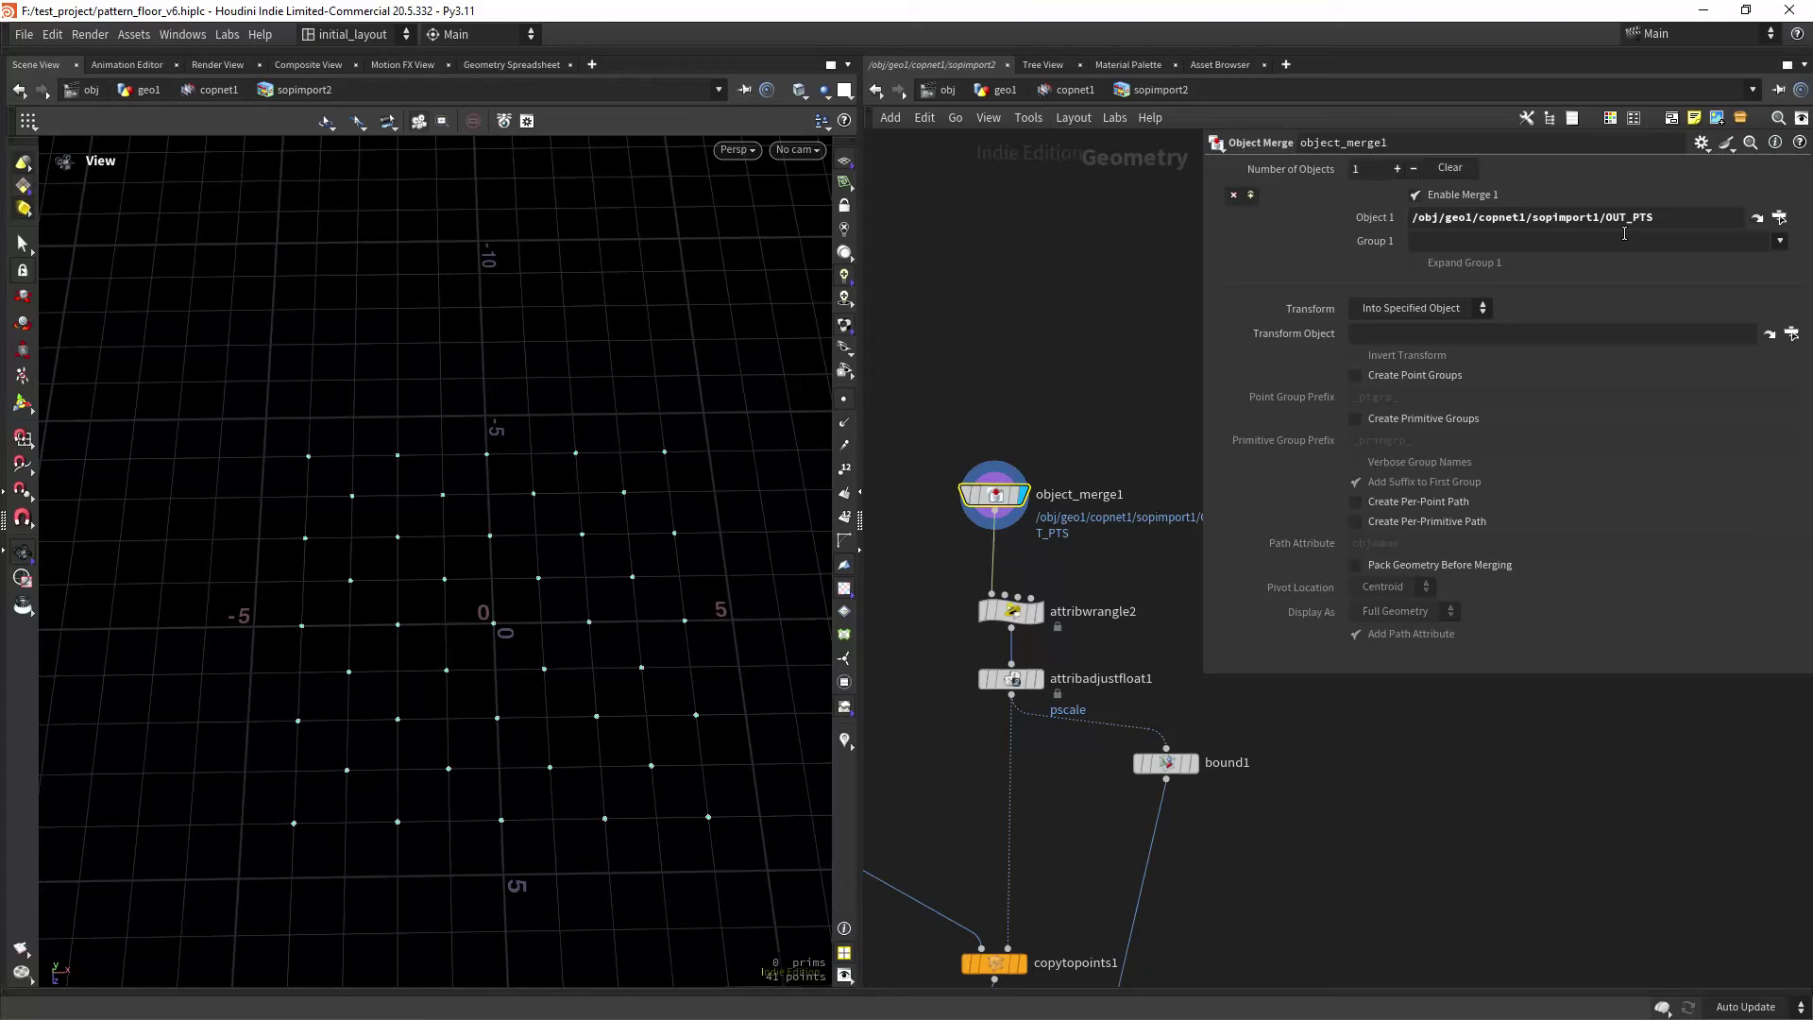
Display attribwrangle2 and highlight f@spriterot in its code to examine how the up vector is rotated.
left_click(1011, 614)
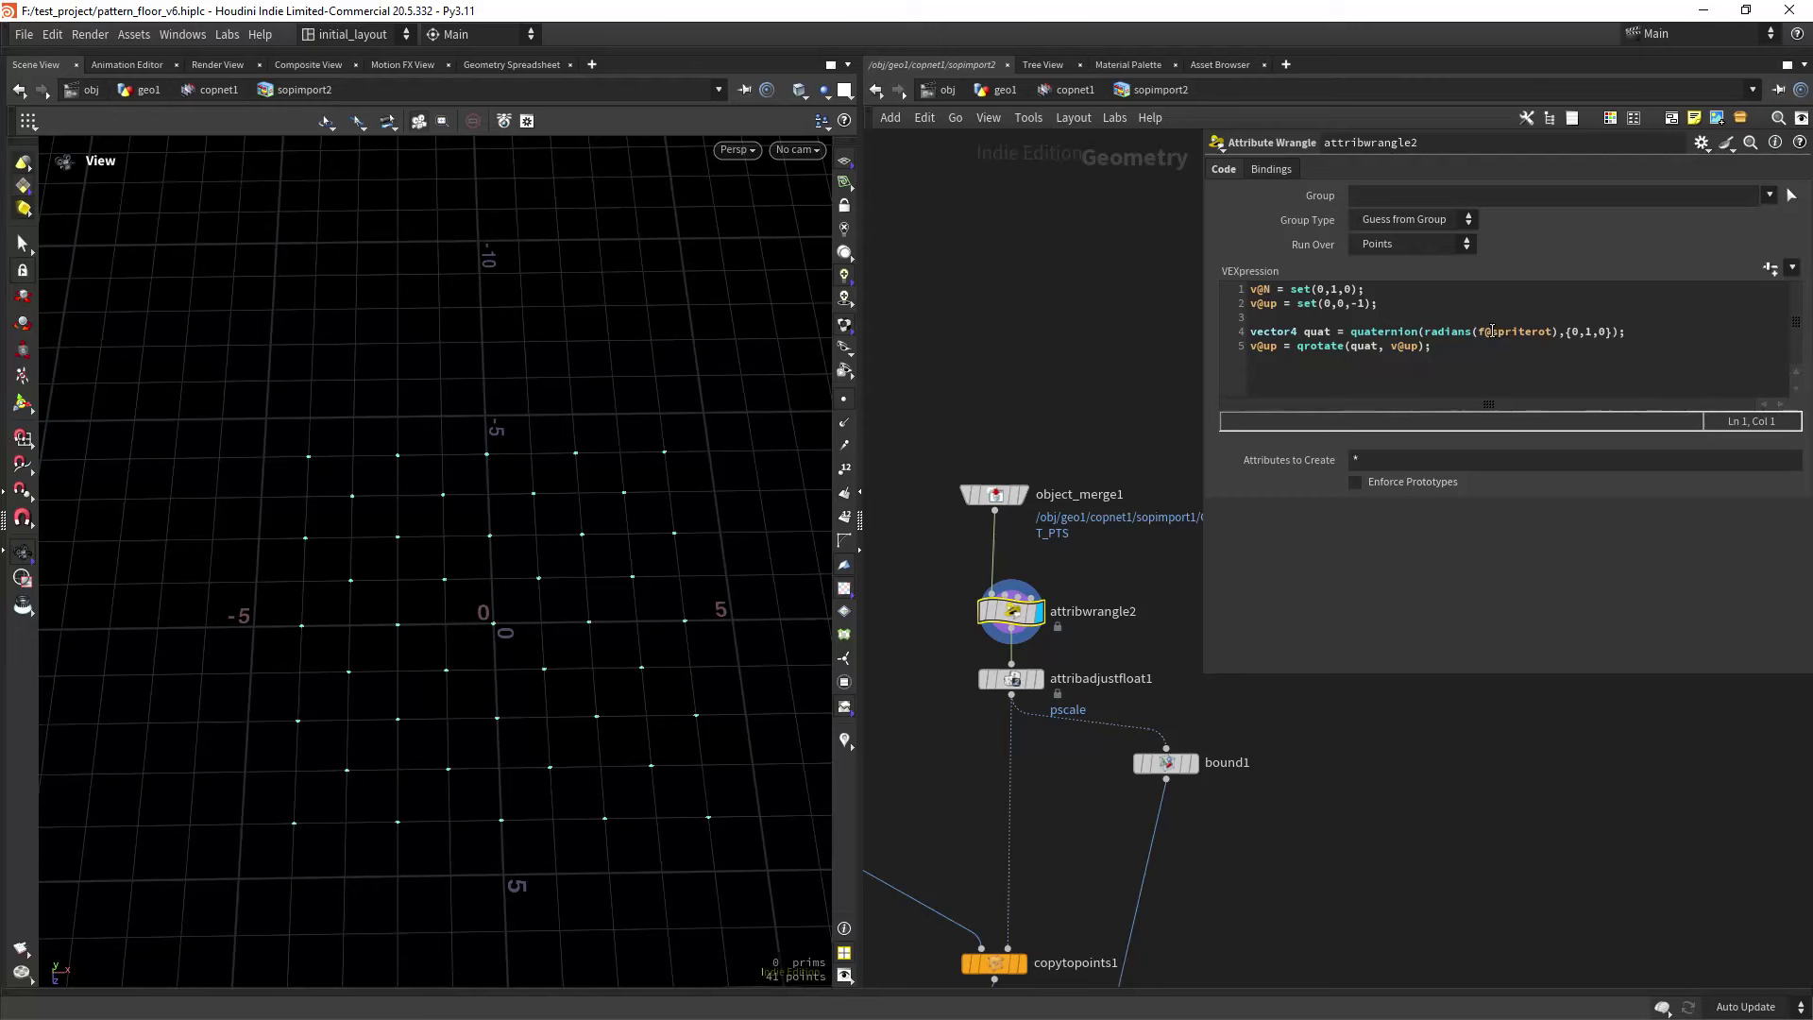
left_click_drag(1479, 333, 1539, 331)
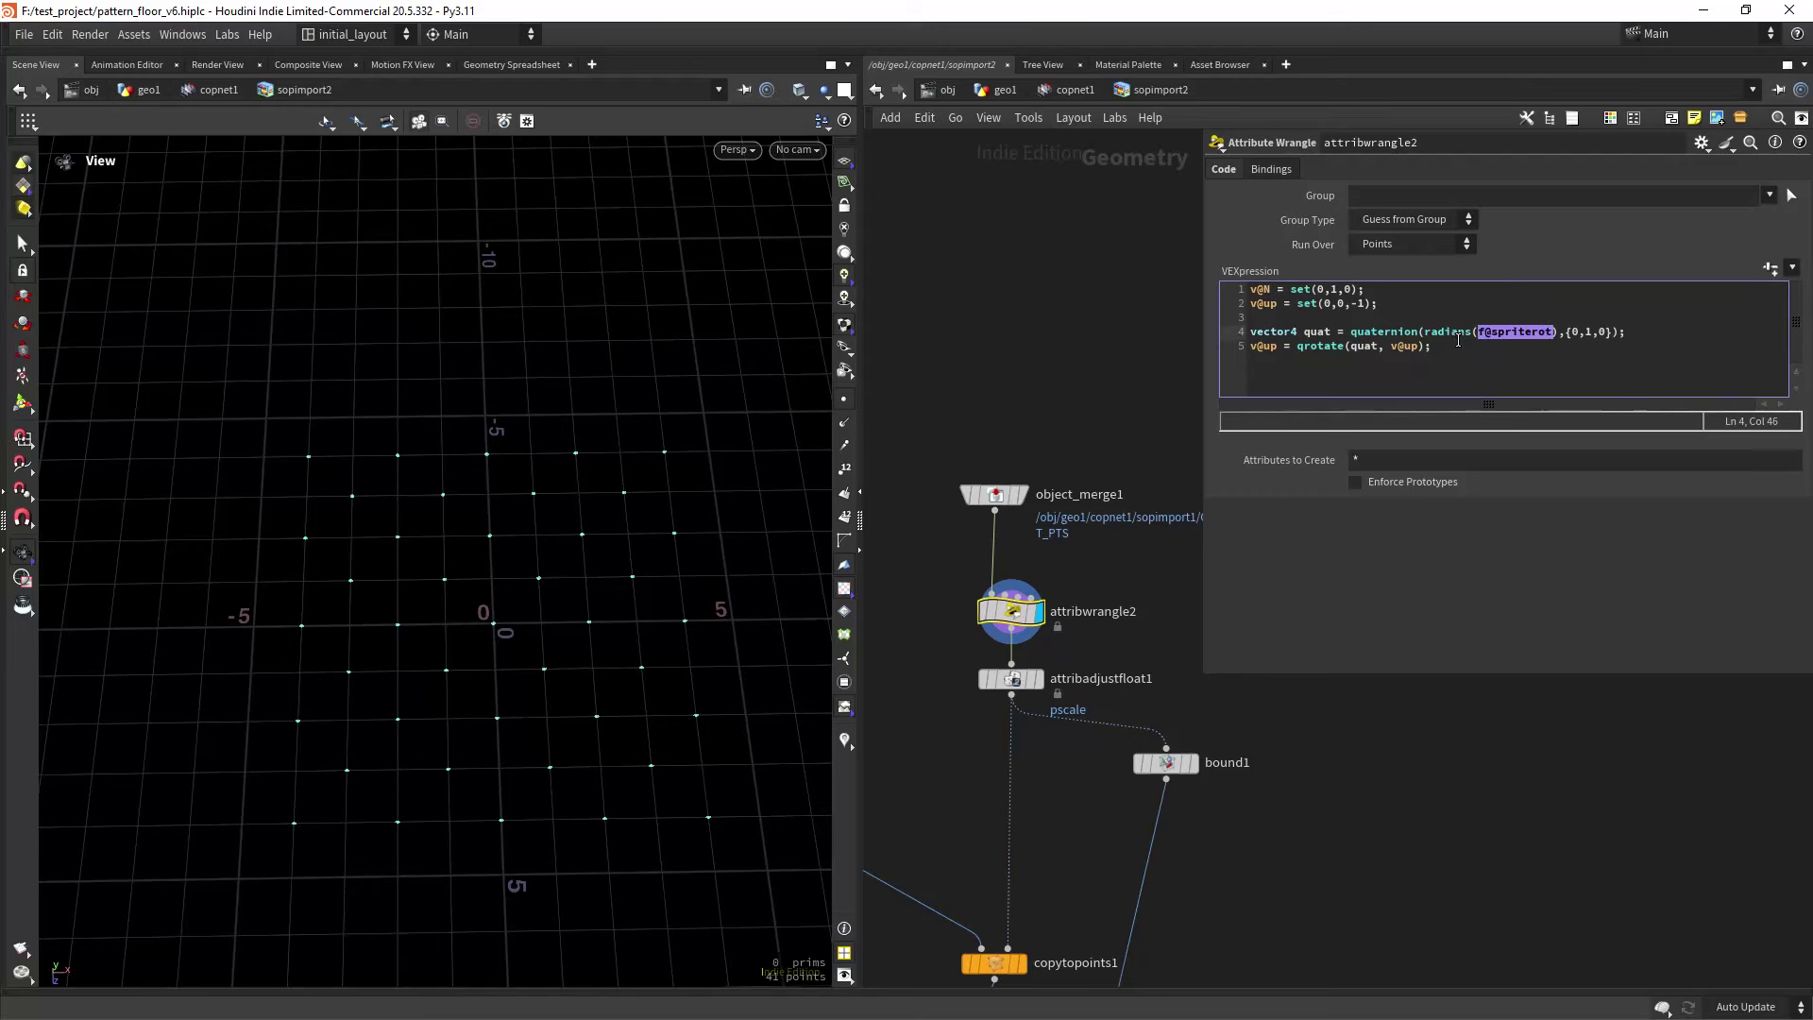
double_click(1516, 334)
middle_click_drag(1107, 629, 1124, 519)
scroll(1147, 538, "down", 2)
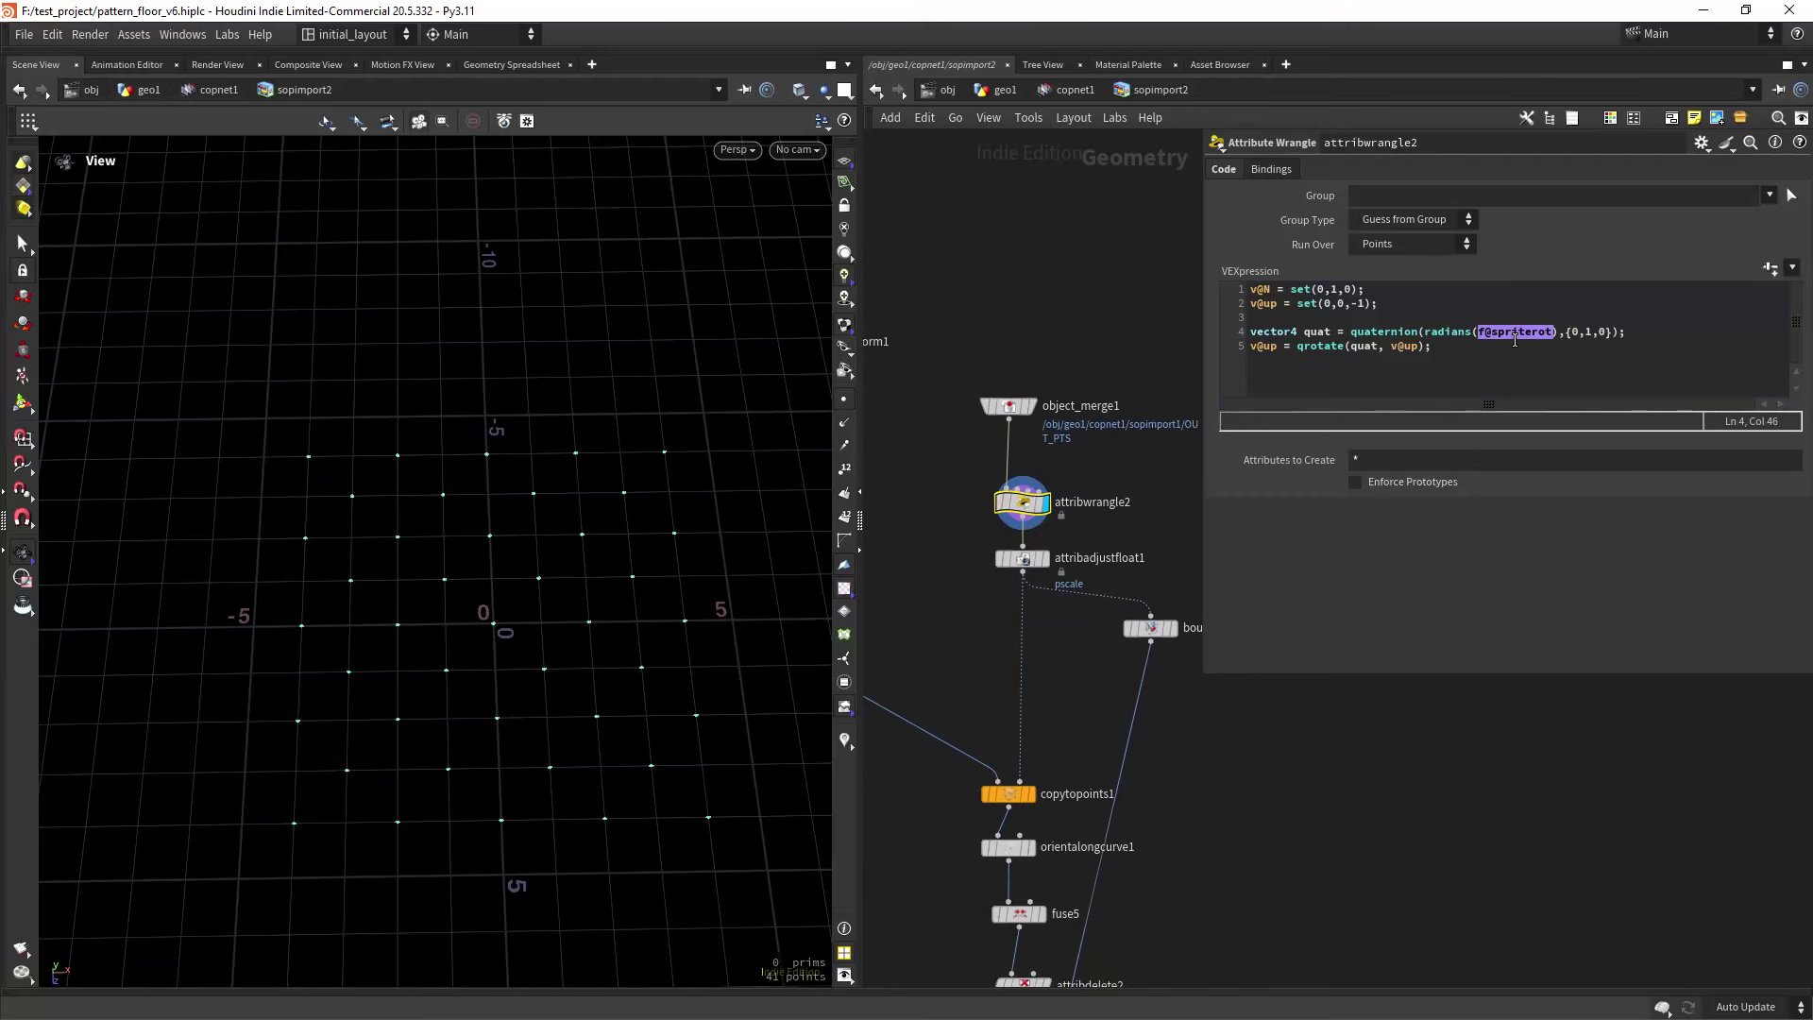
scroll(1098, 532, "up", 2)
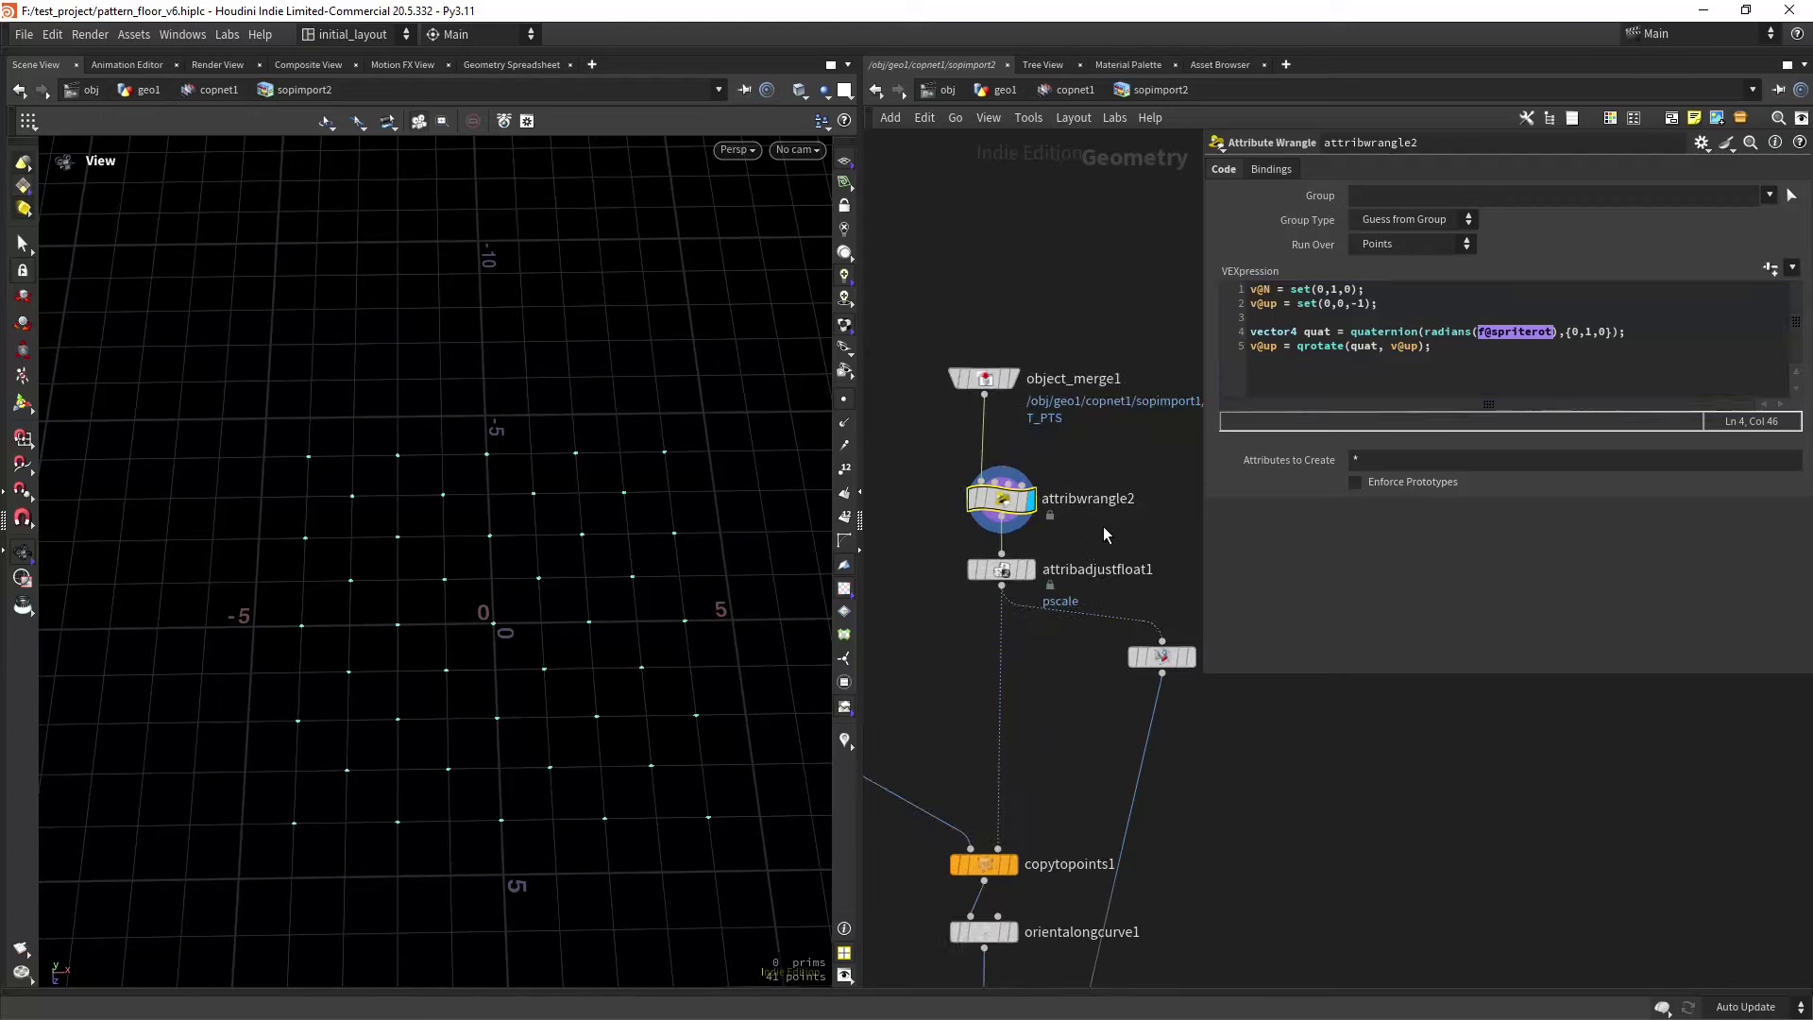
Check the pscale adjustment in attribadjustfloat1 and display the copied outlines of copytopoints1.
middle_click_drag(1000, 774, 1042, 710)
left_click(1039, 506)
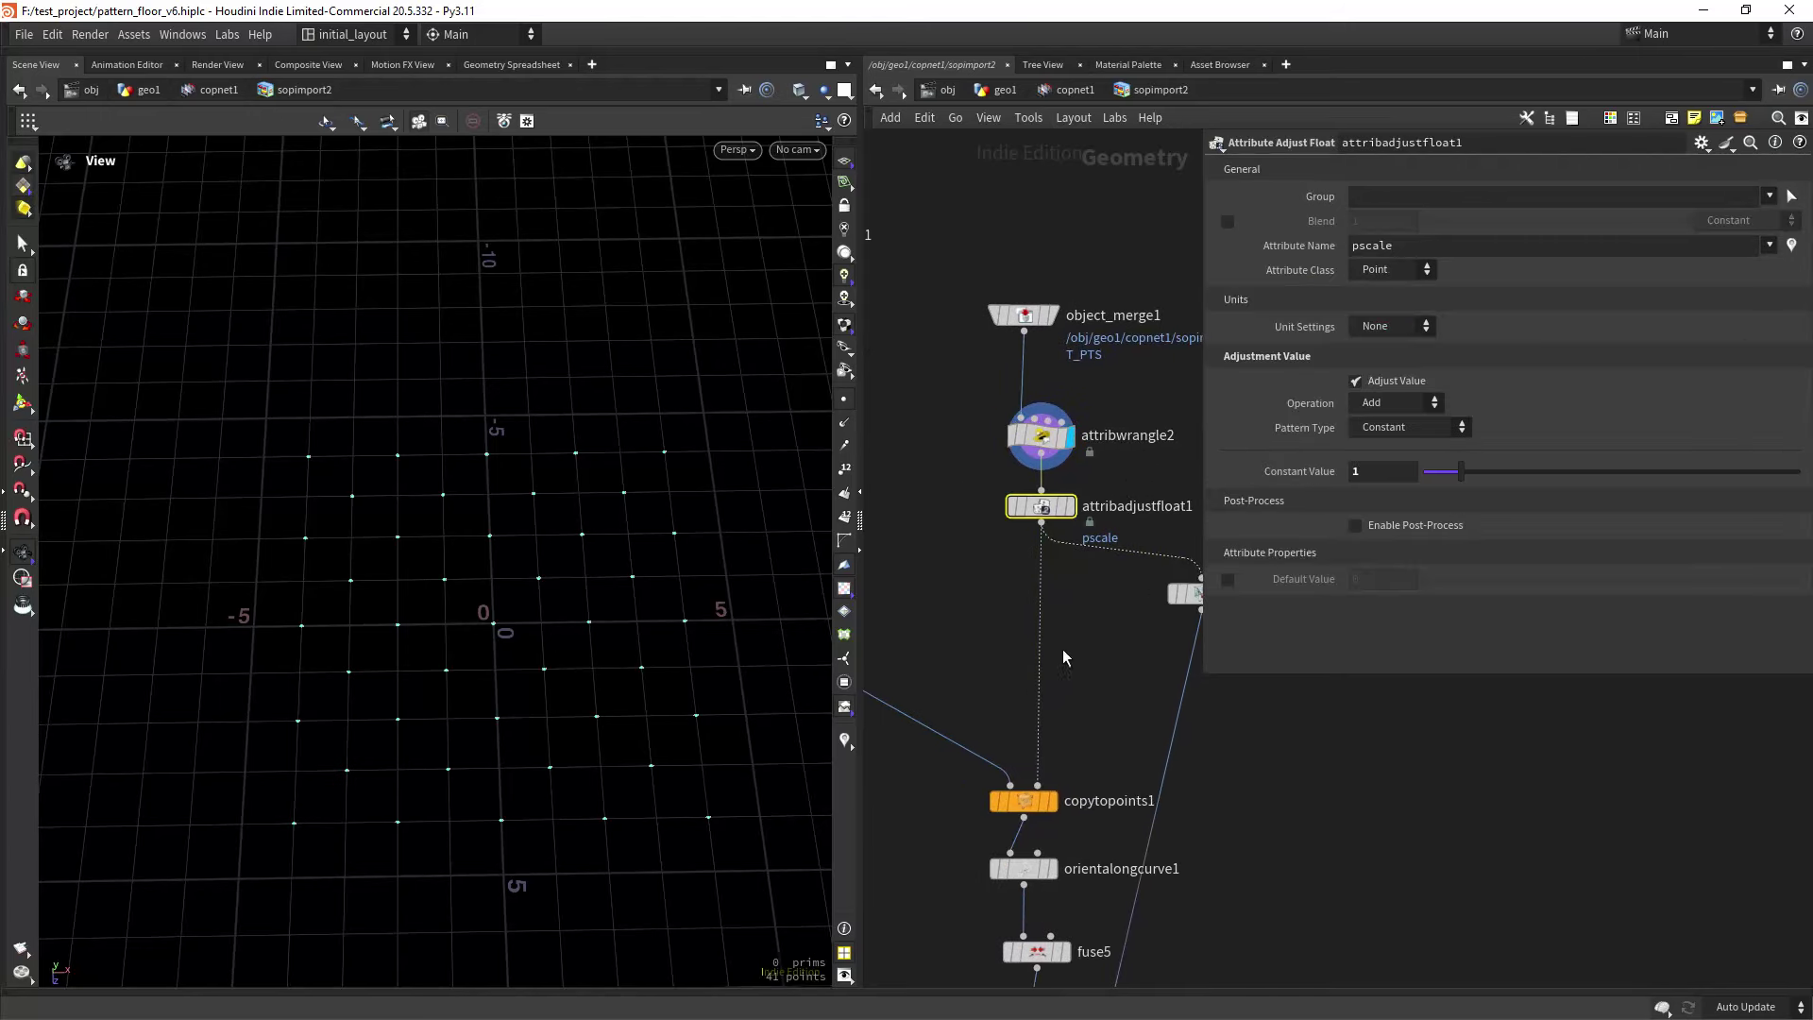
middle_click_drag(1058, 773, 1071, 687)
mouse_move(1063, 715)
left_click(1071, 681)
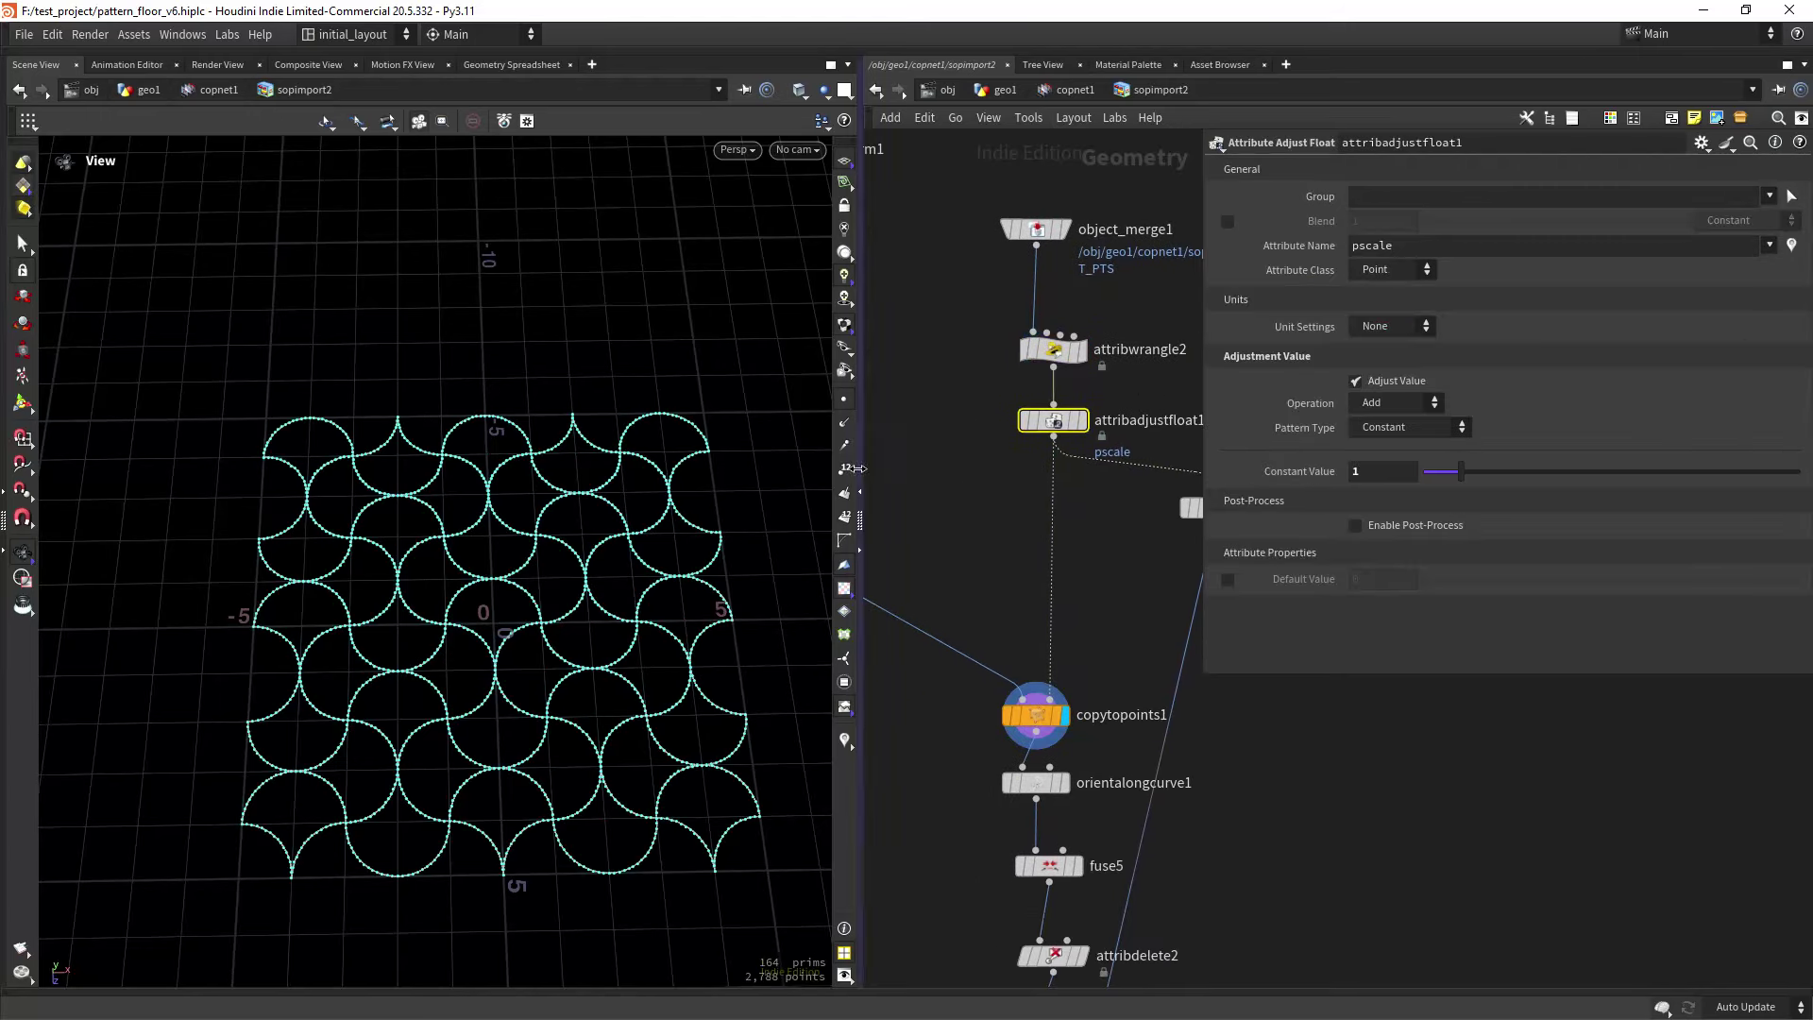
Hide the point markers on the copied outlines and save the scene file.
left_click(844, 399)
right_click_drag(677, 672, 648, 712)
middle_click_drag(648, 713, 595, 667)
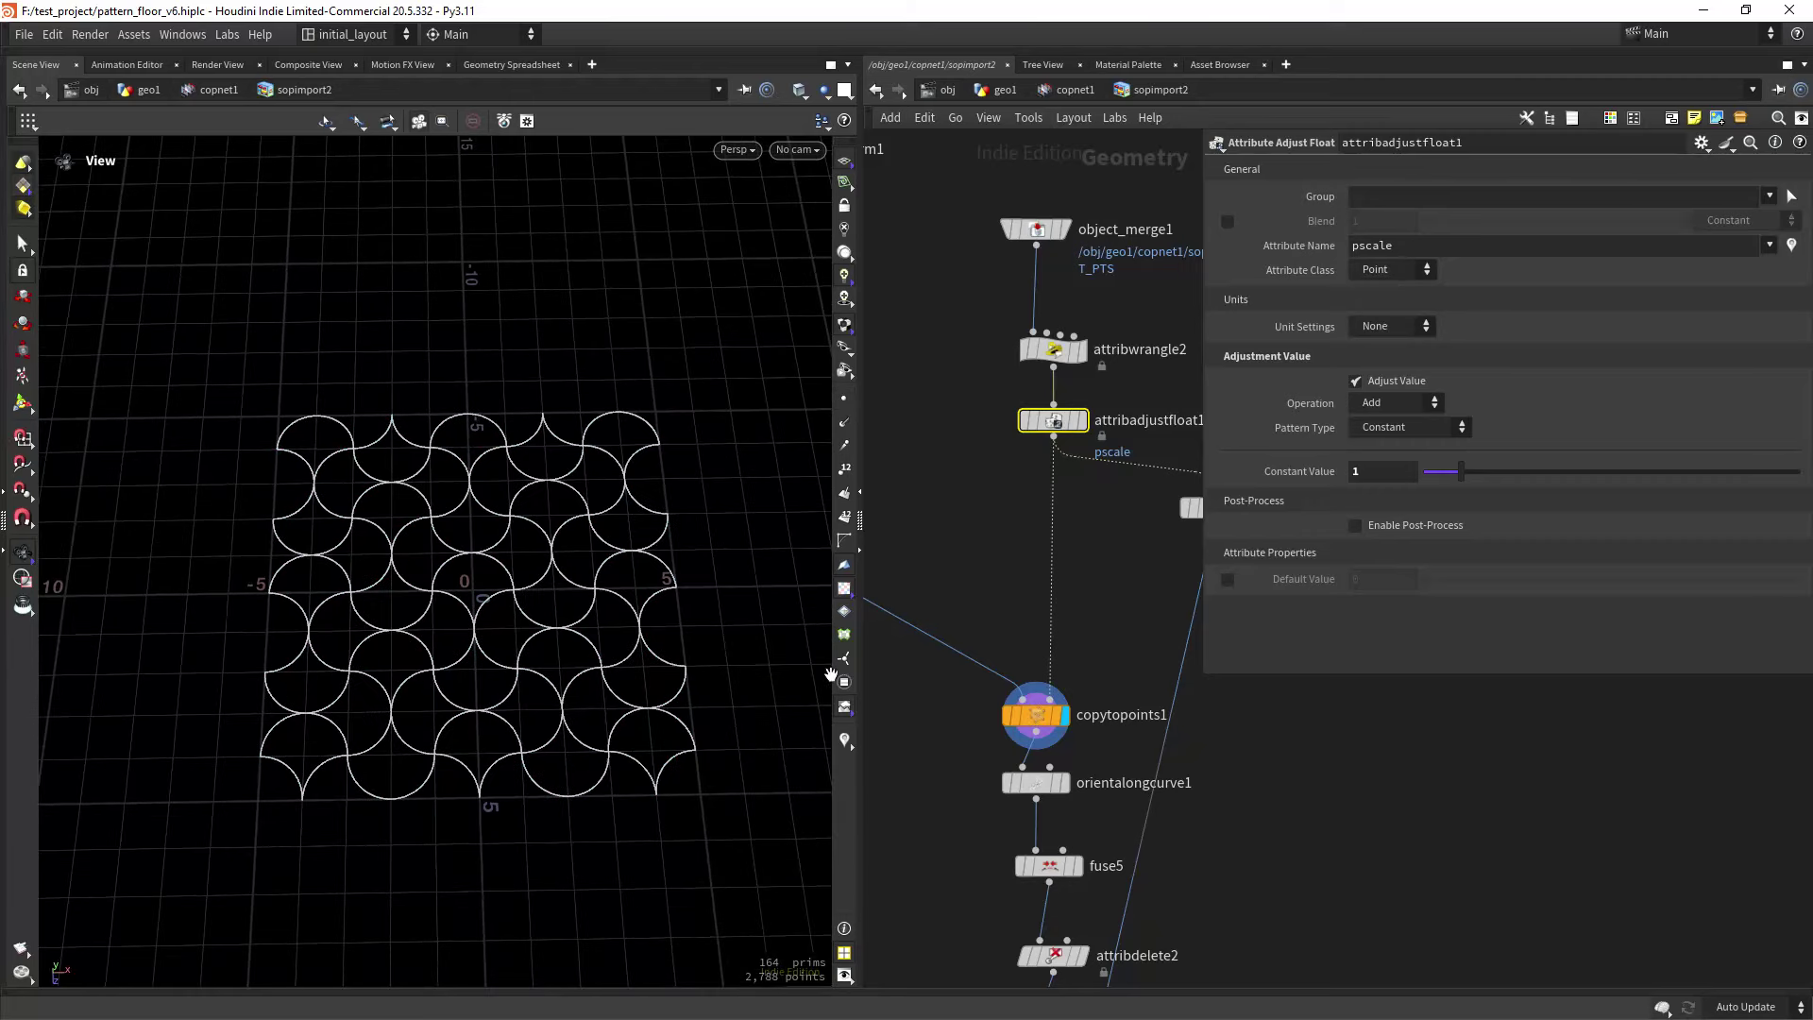
key("ctrl+s")
Display orientalongcurve1 and examine the normals along the scale curves from above.
middle_click_drag(1062, 769, 1048, 589)
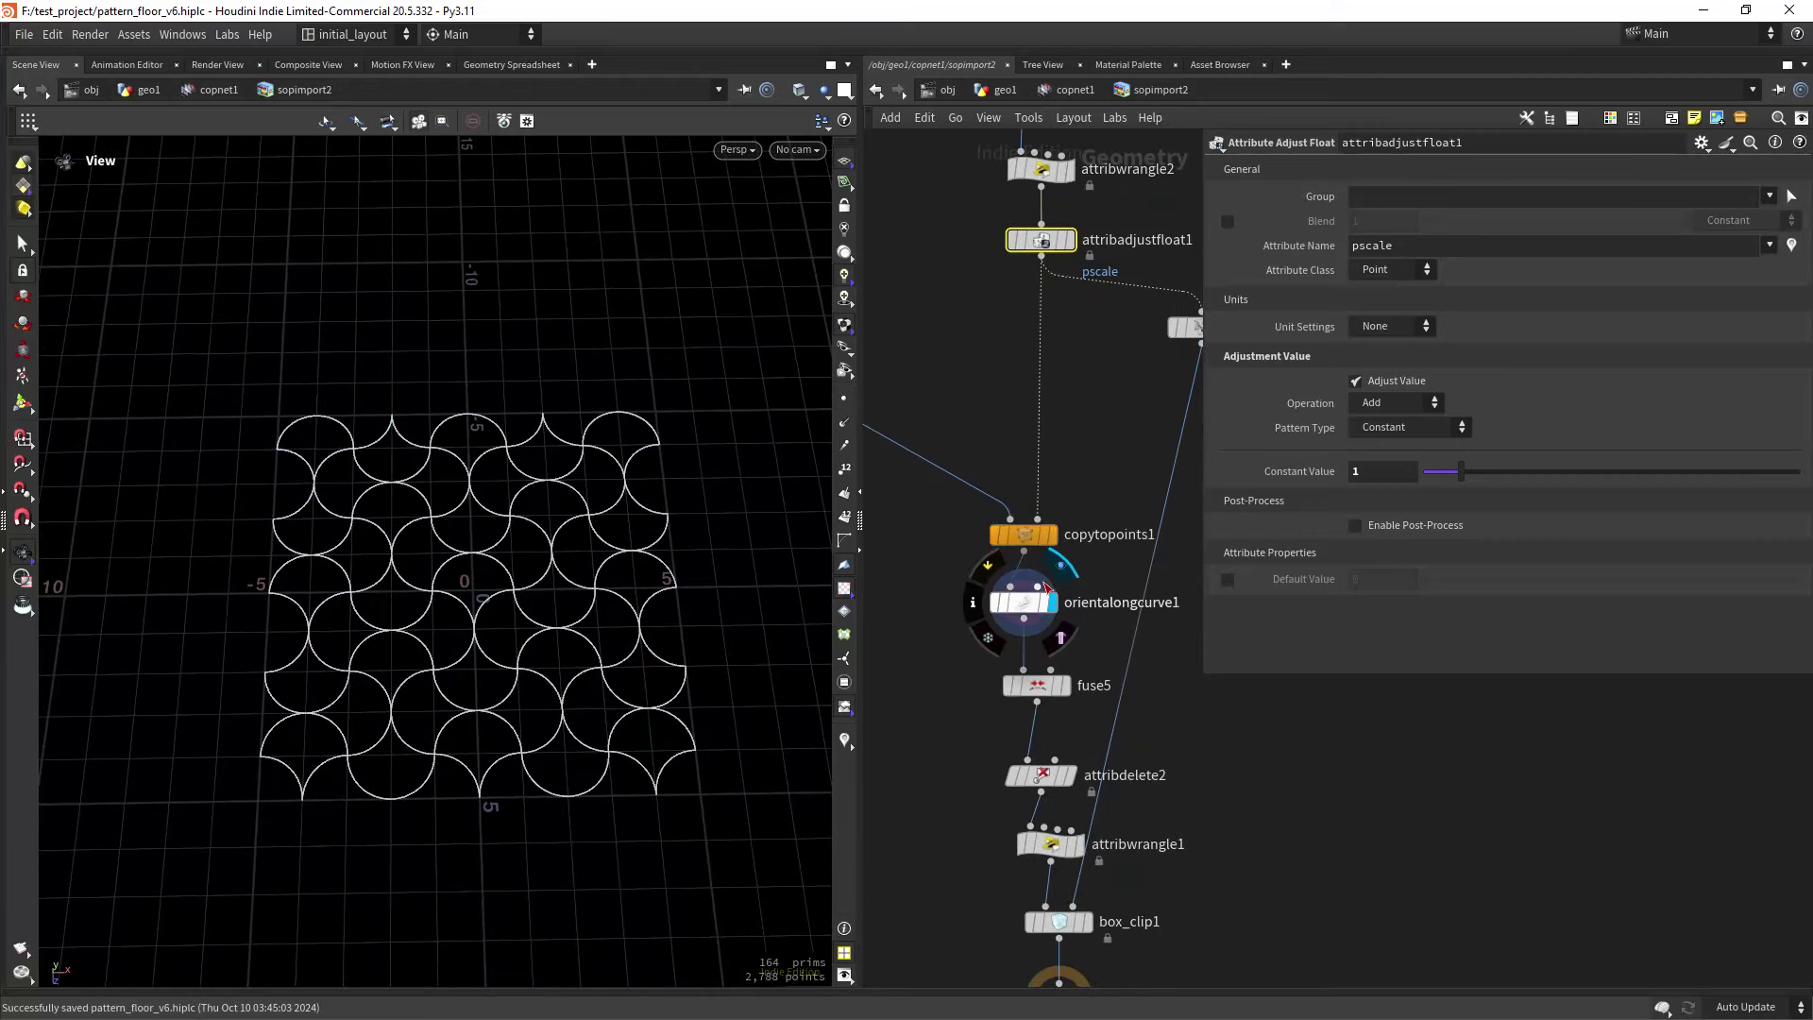
left_click(1050, 595)
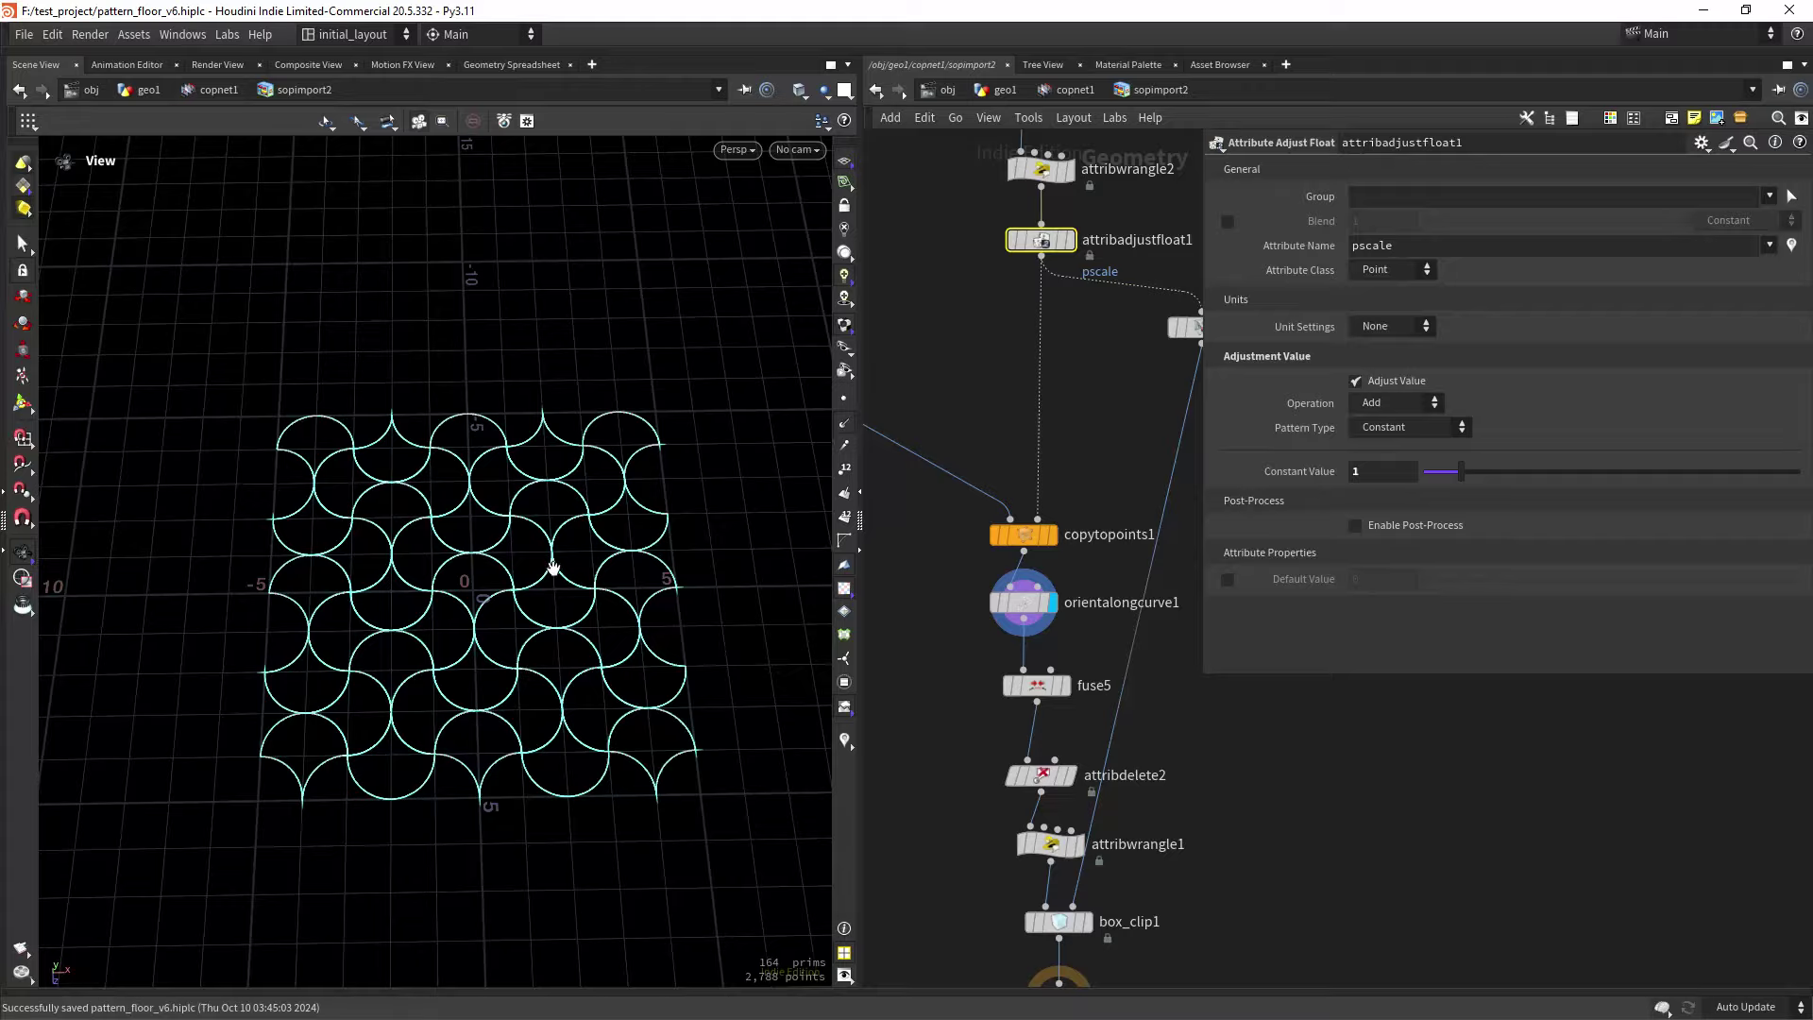
scroll(553, 567, "up", 10)
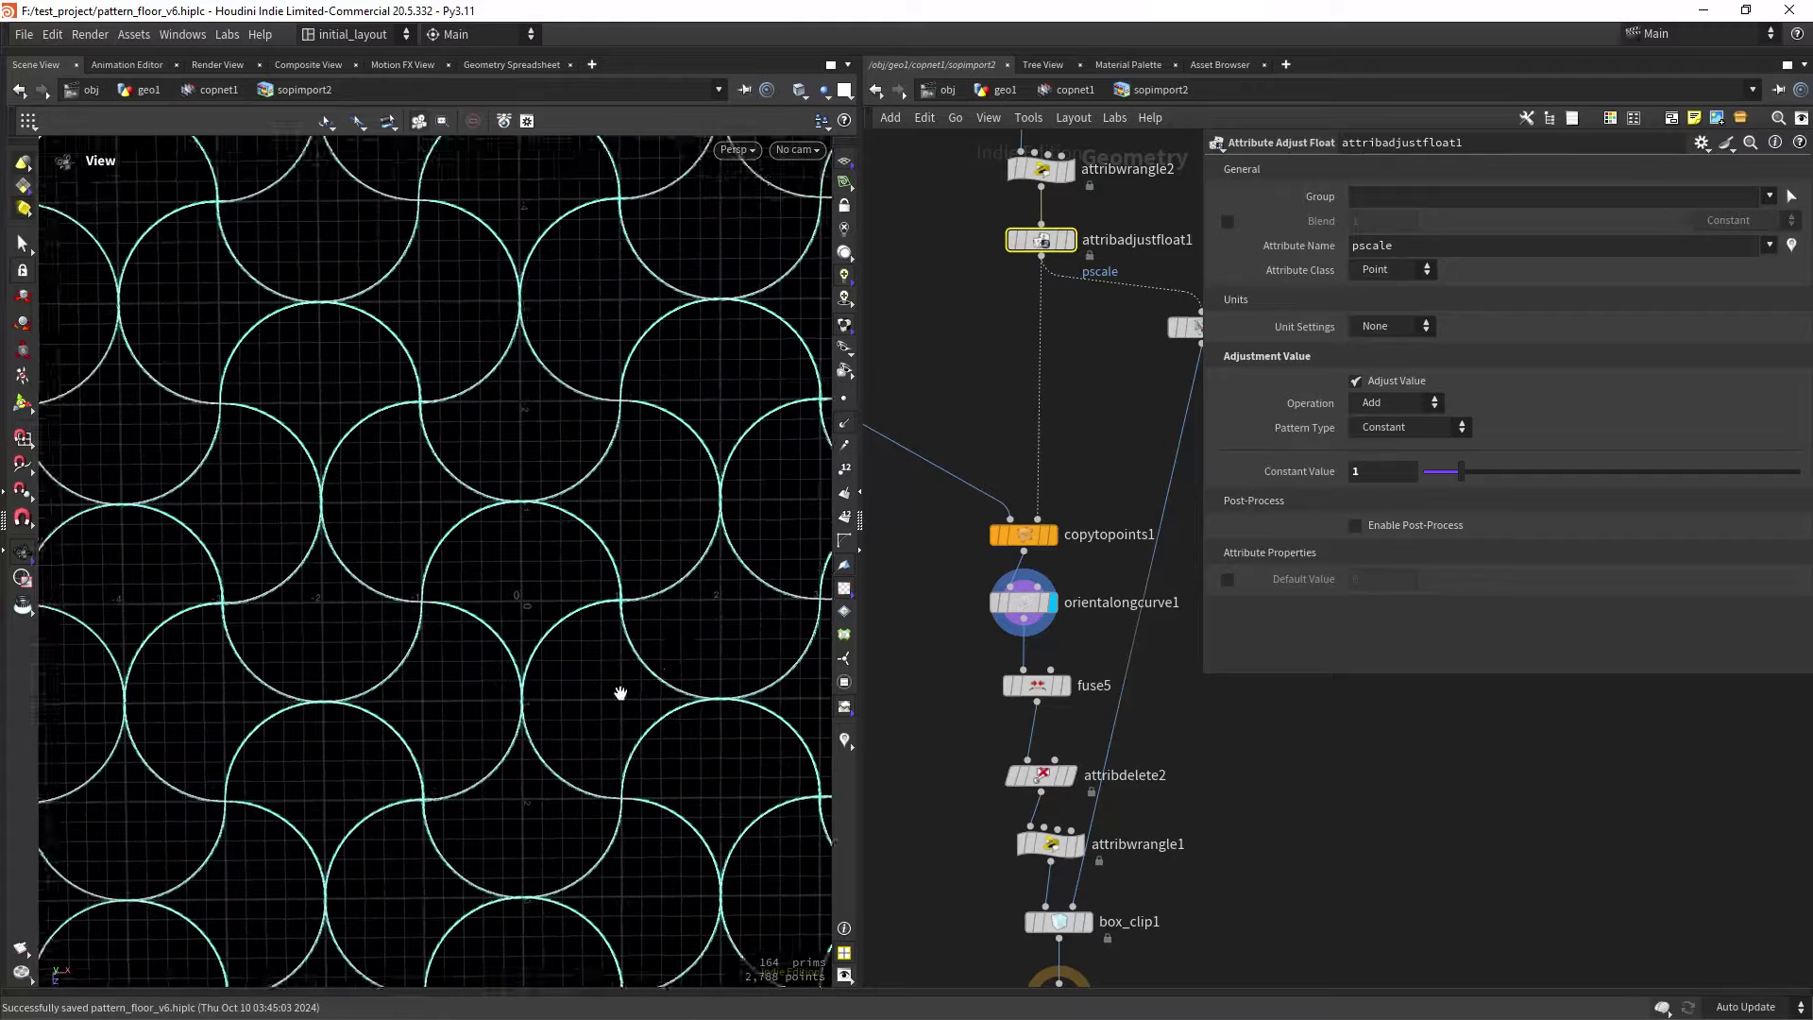
scroll(621, 695, "down", 6)
scroll(627, 647, "up", 7)
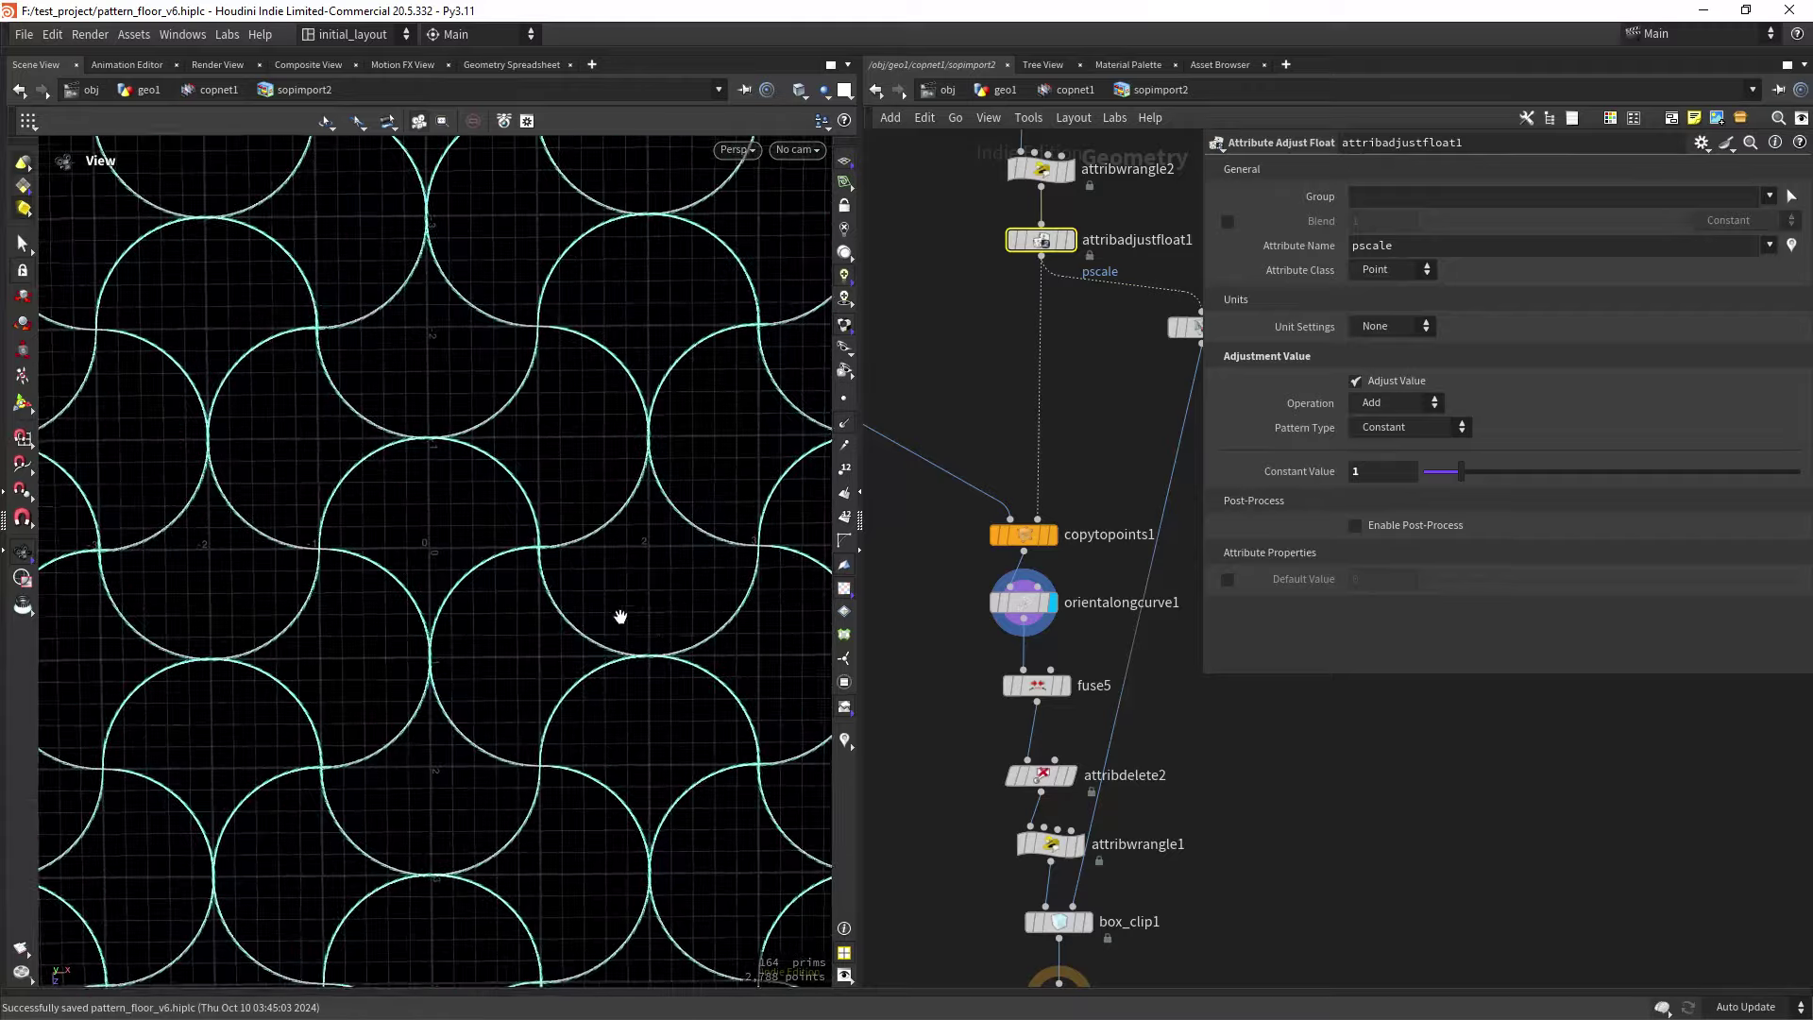
middle_click_drag(667, 565, 629, 593)
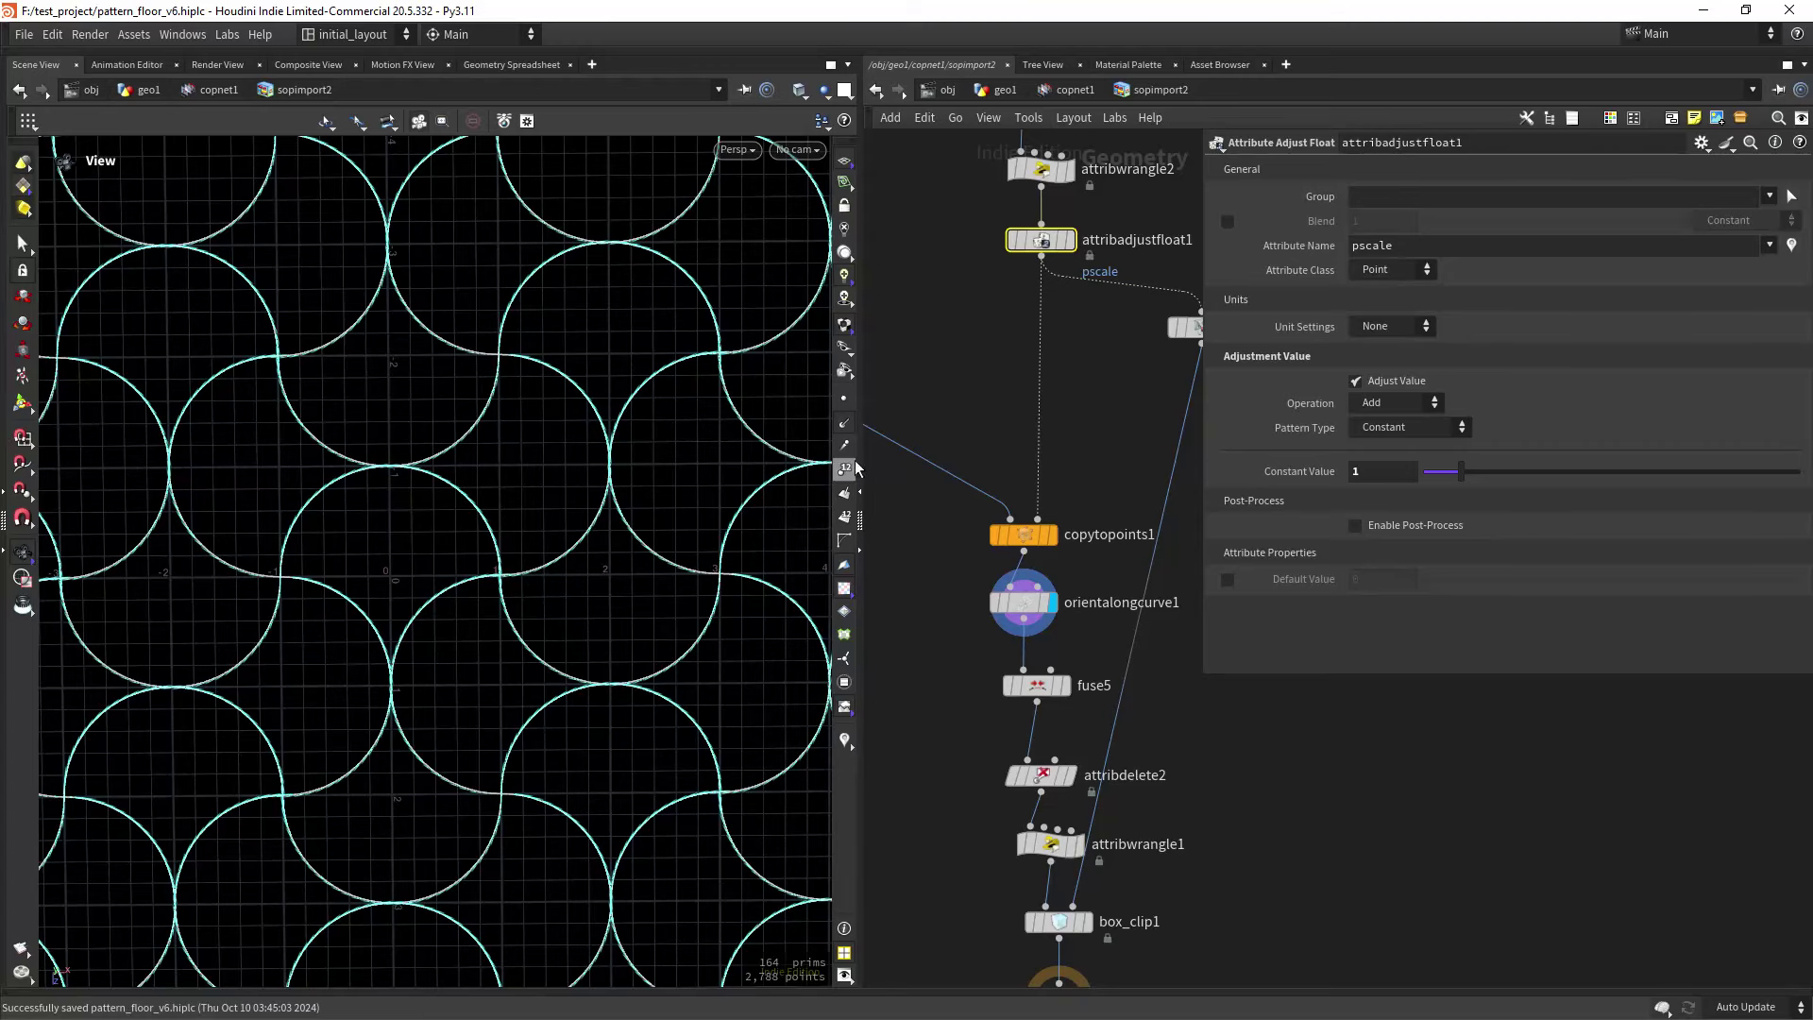
Hide the normals in the viewport and display the fused curves of fuse5.
left_click(845, 422)
middle_click_drag(956, 760, 941, 649)
left_click(1060, 542)
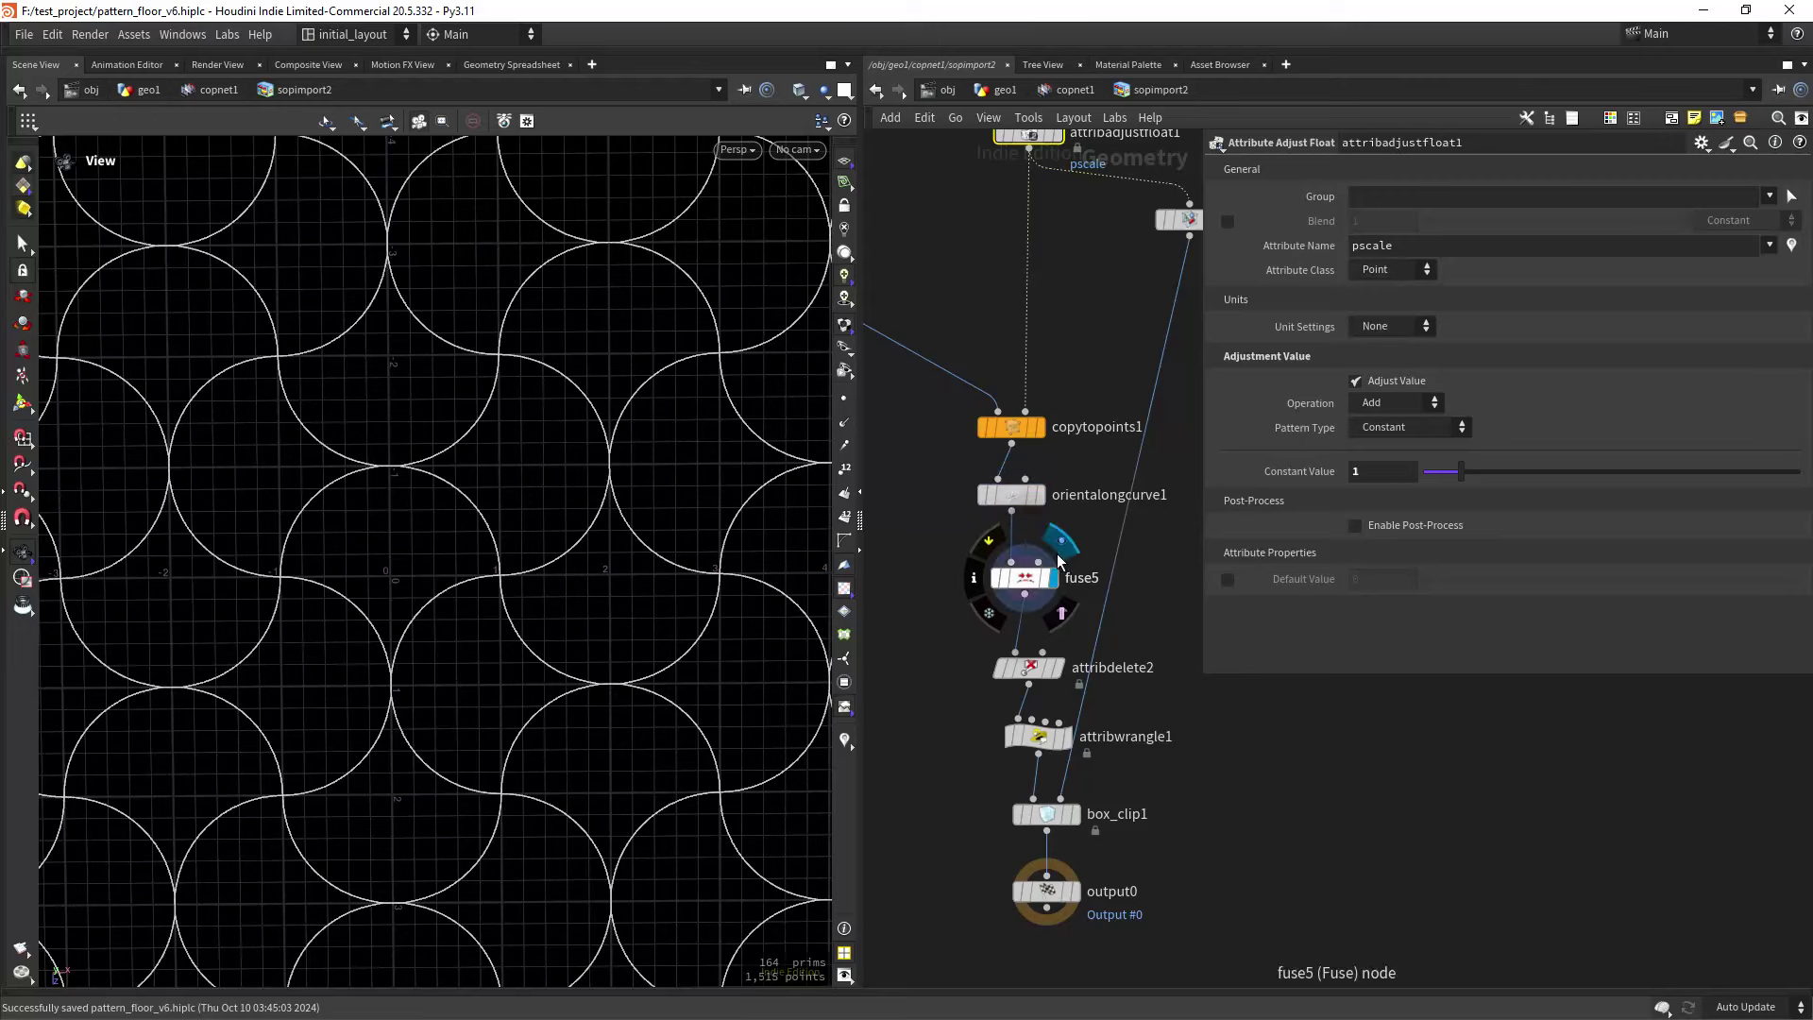
Display attribdelete2 and attribwrangle1 in turn and examine which attributes are kept and how the up vector is set.
middle_click_drag(955, 748, 950, 673)
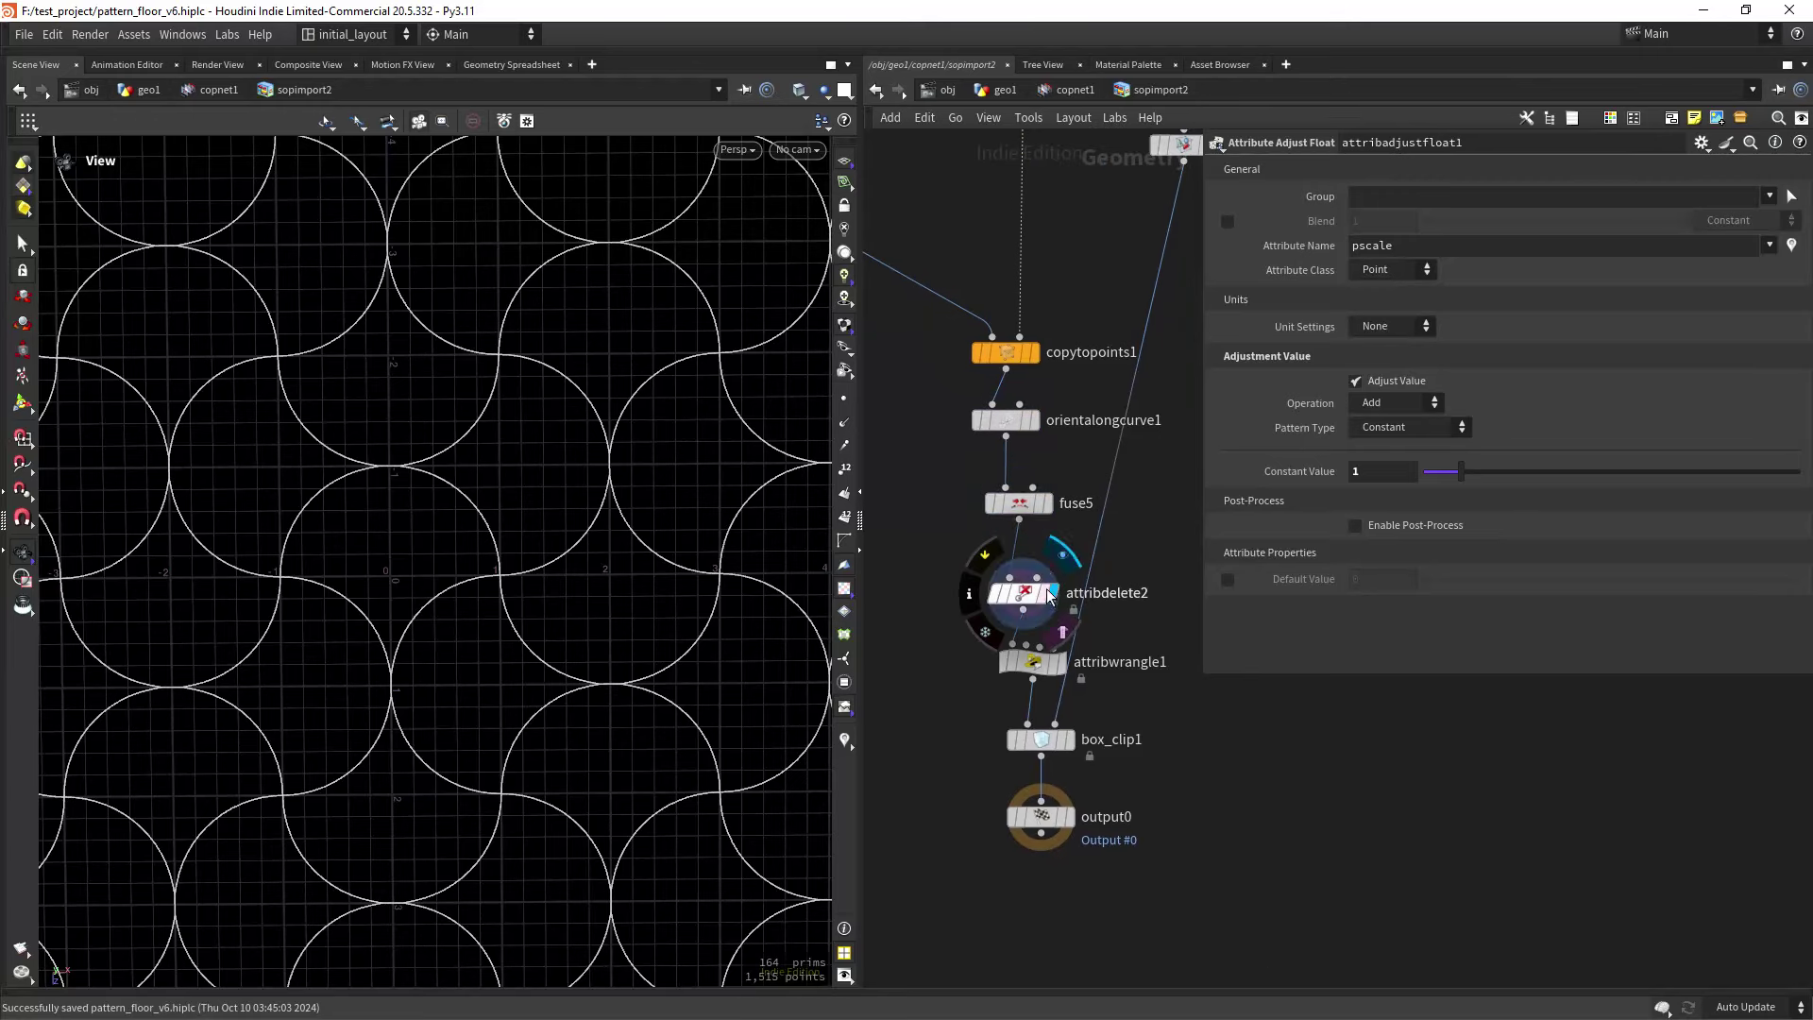
left_click(1039, 594)
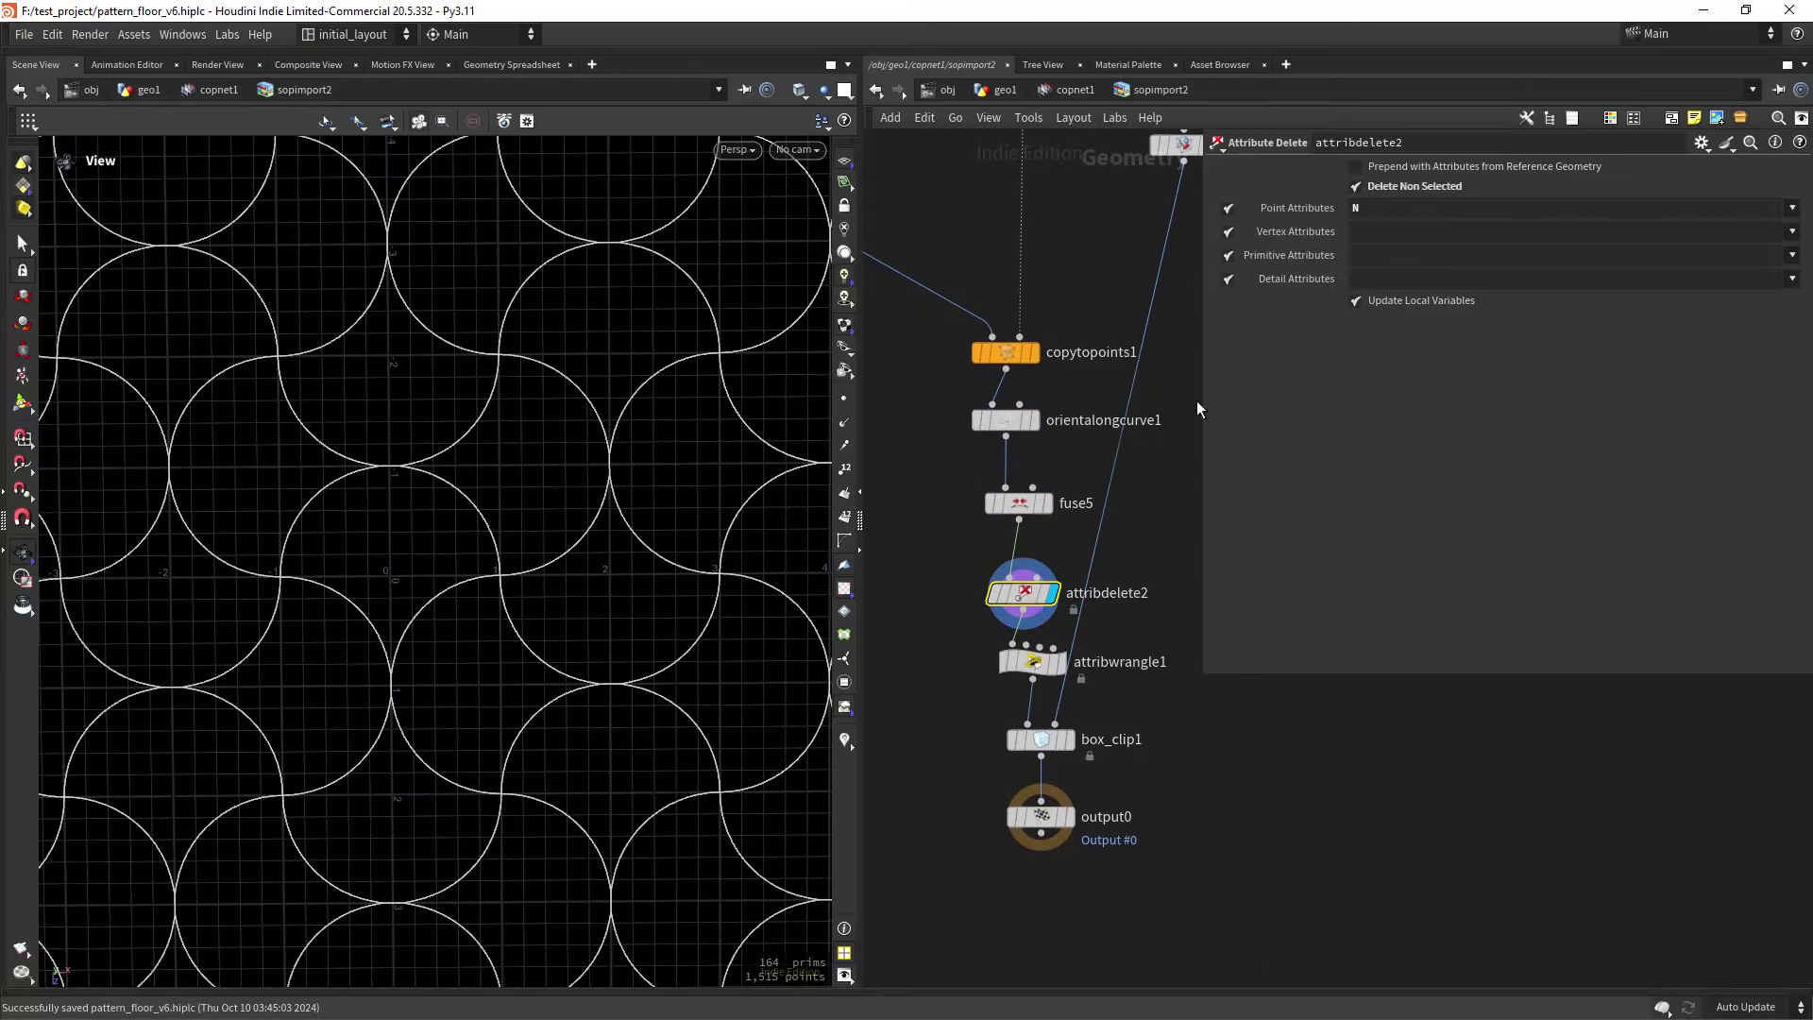
left_click(1065, 646)
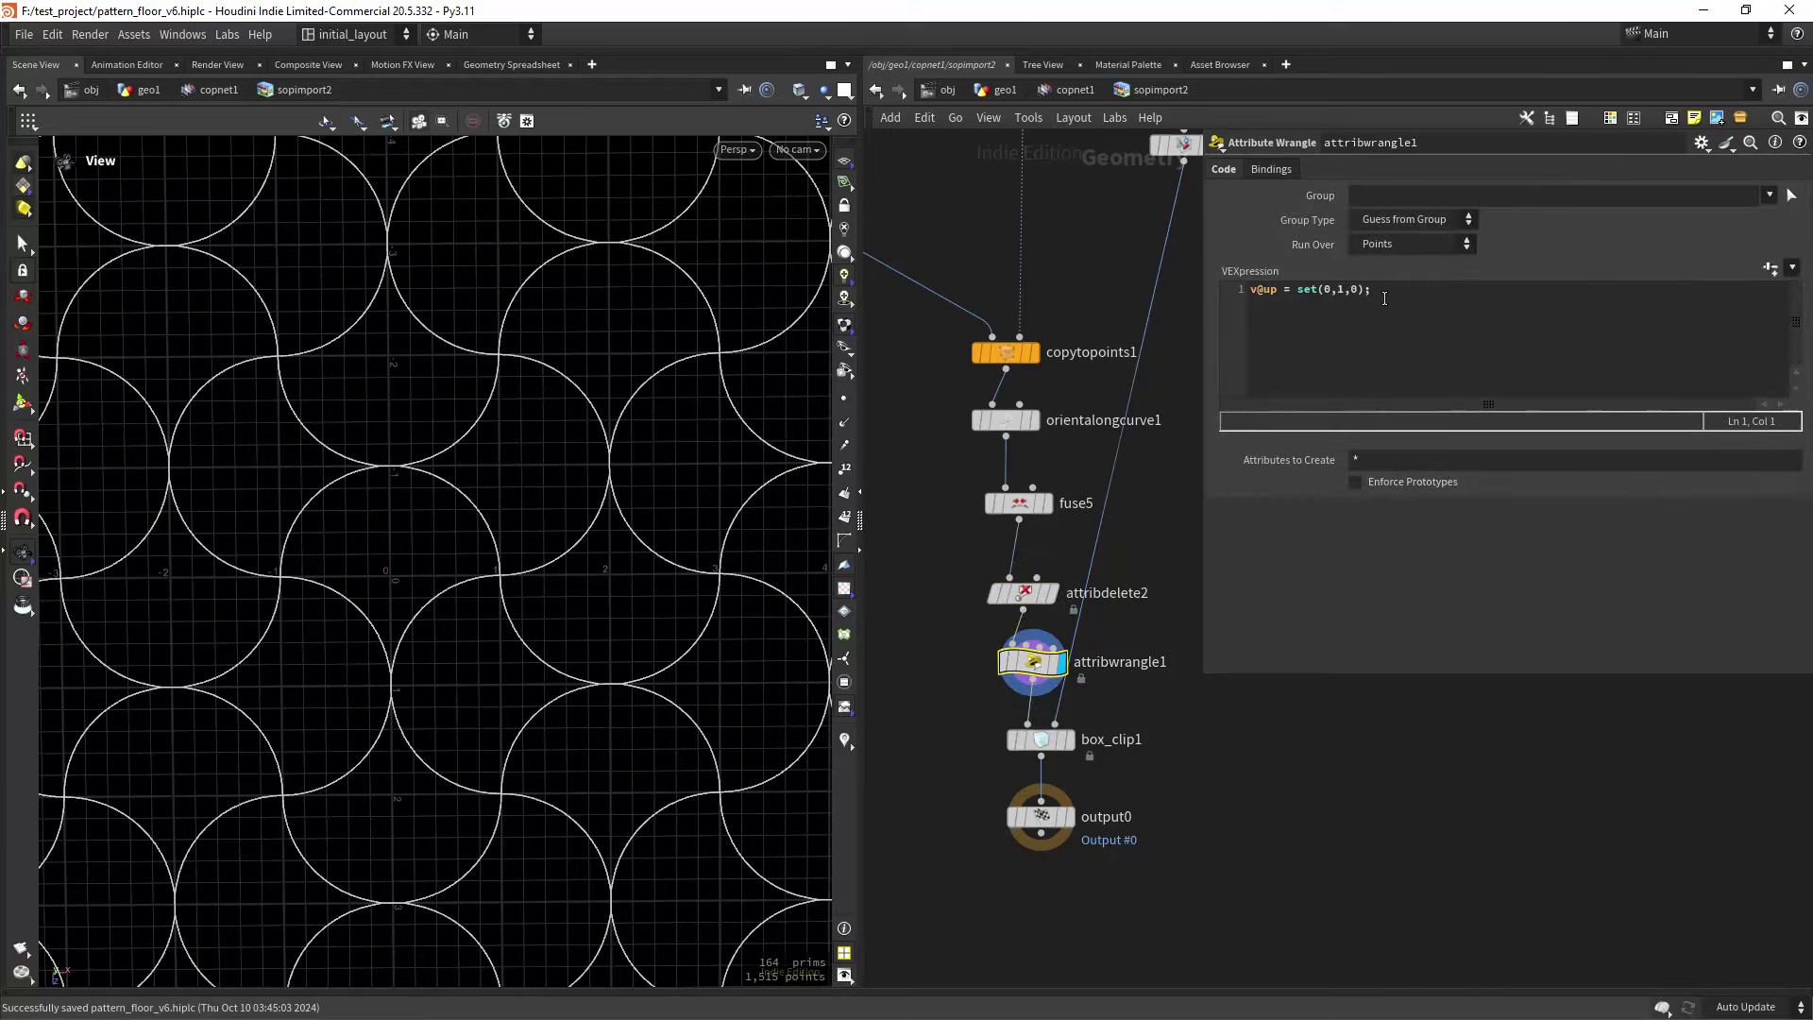
scroll(708, 647, "down", 2)
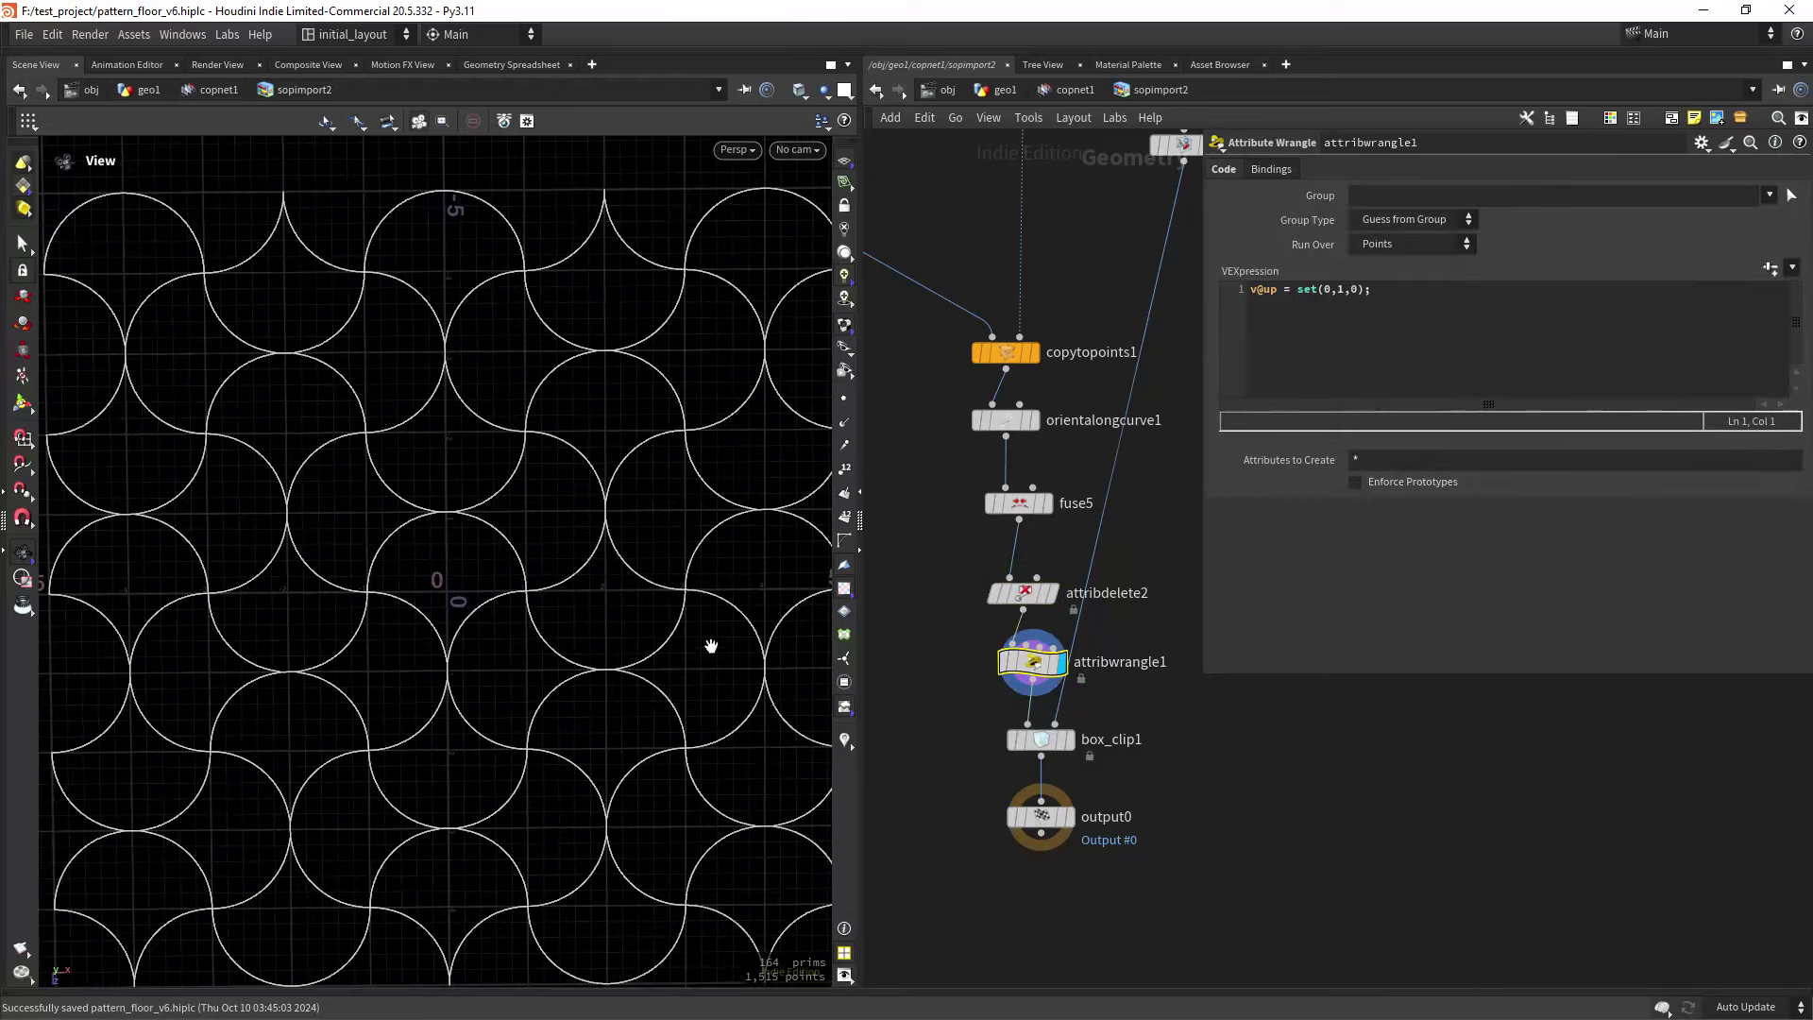
Display box_clip1 and examine how the scale curves are clipped to the bound1 box built from the points.
scroll(698, 653, "up", 1)
scroll(680, 661, "up", 3)
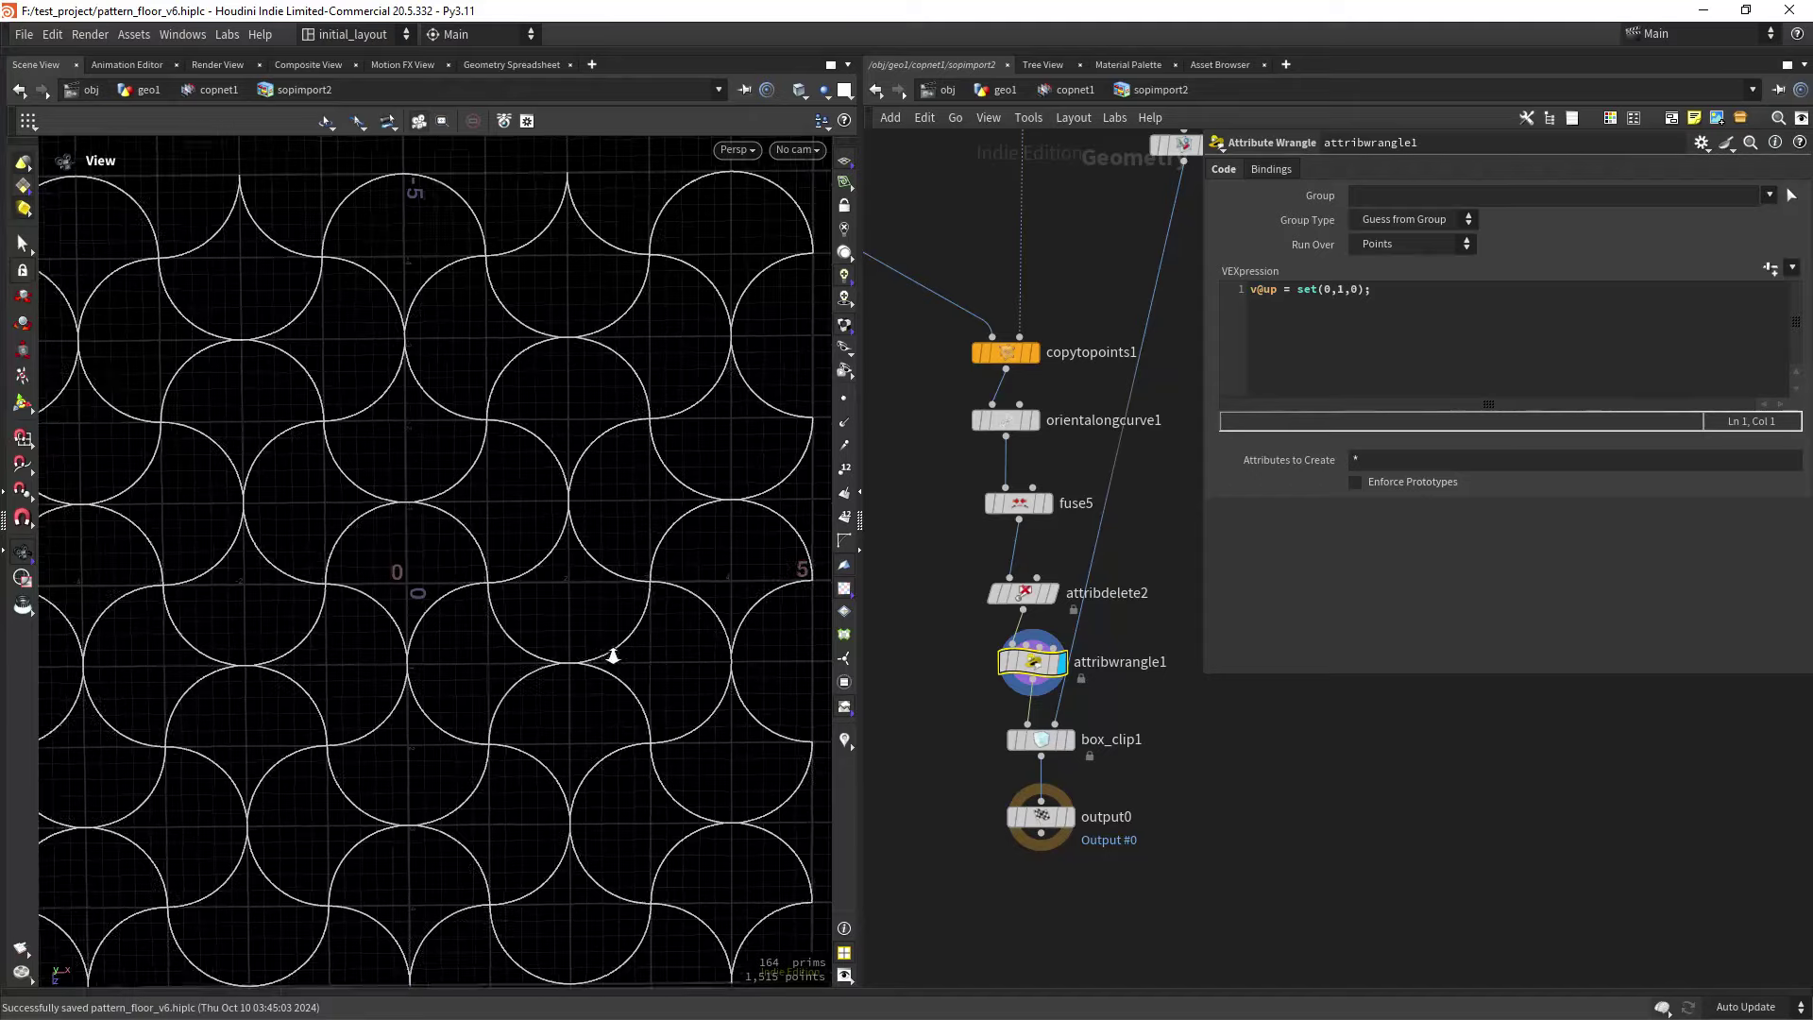
scroll(1142, 718, "down", 3)
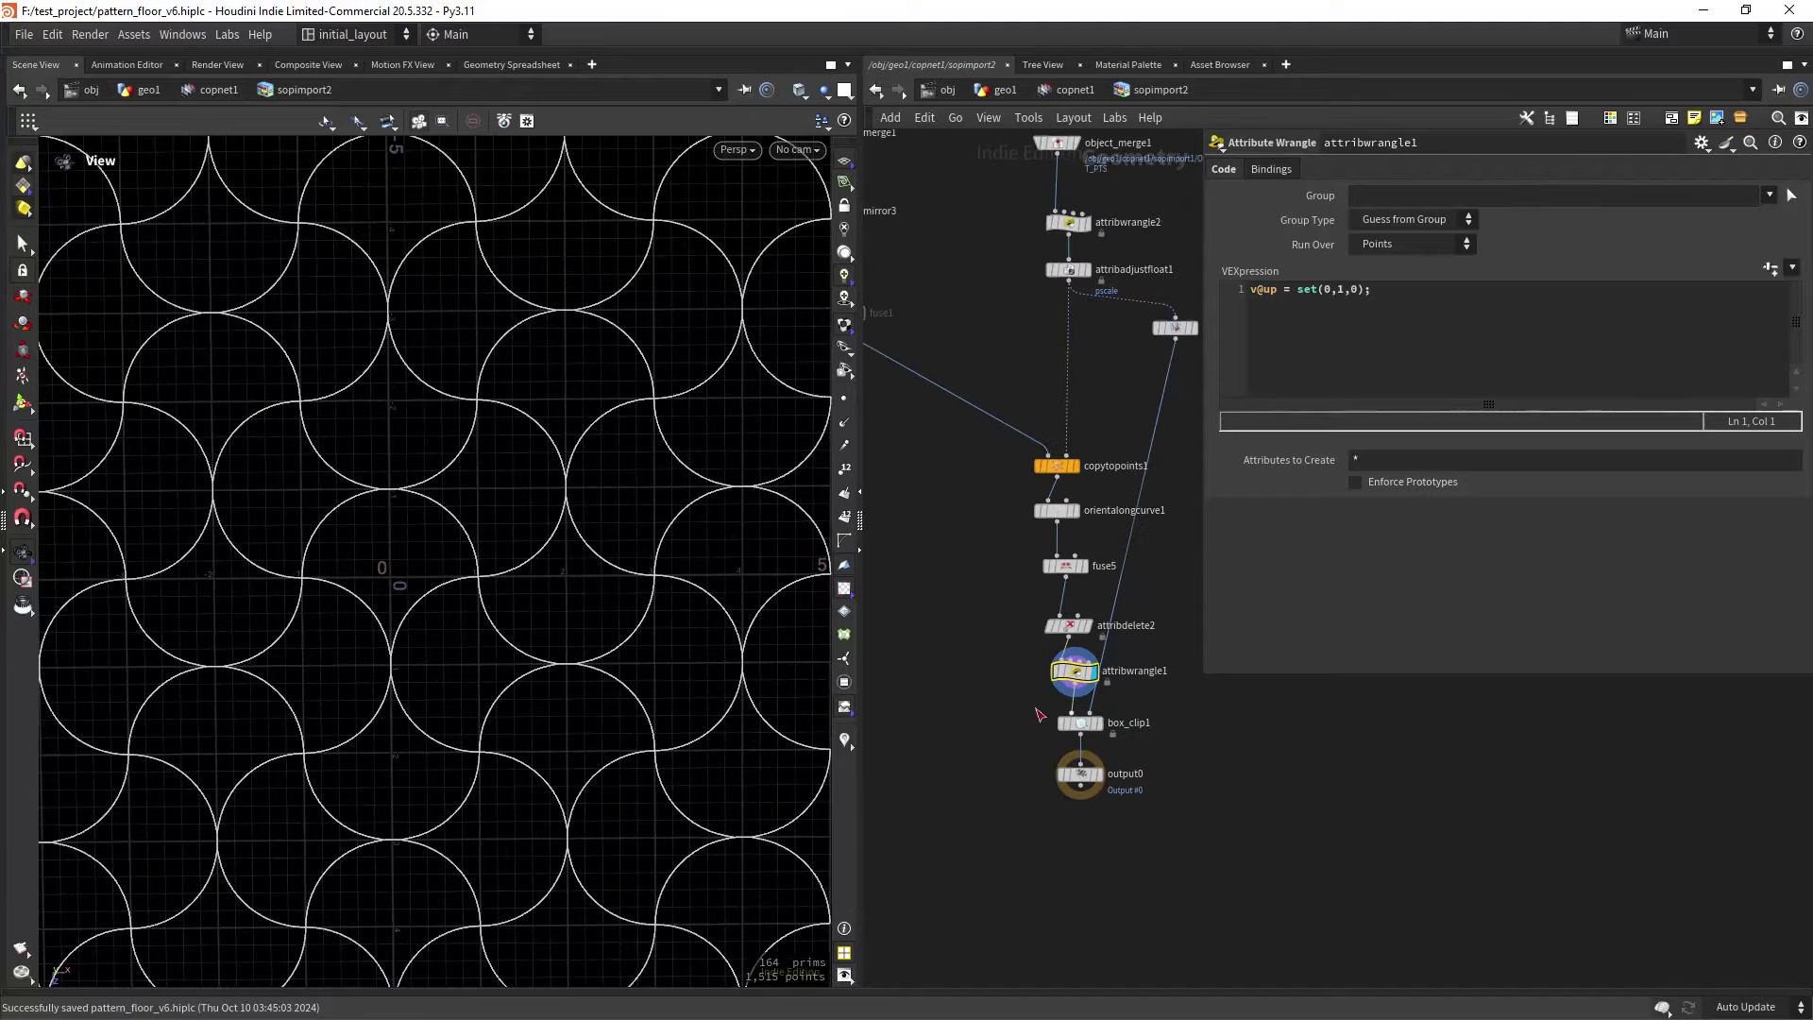
scroll(536, 706, "down", 3)
mouse_move(615, 727)
left_mouse_down()
mouse_move(547, 696)
mouse_move(594, 732)
left_mouse_up()
left_click(1097, 724)
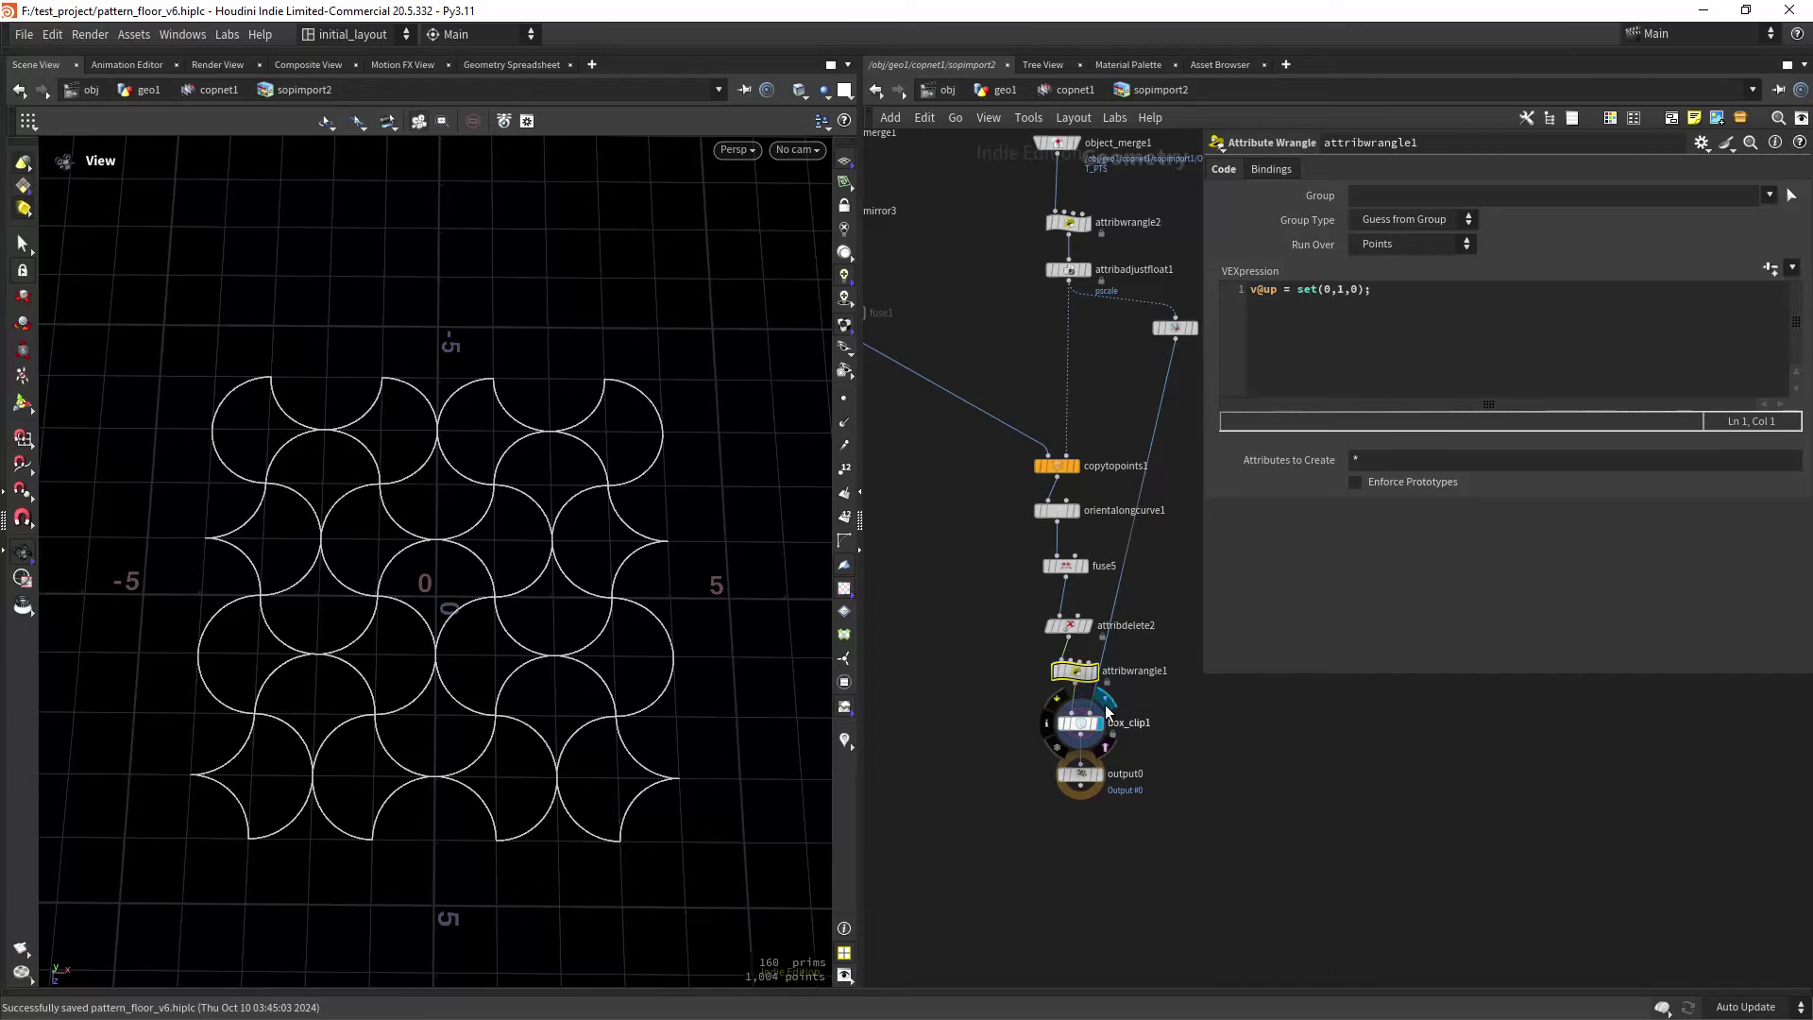
left_click_drag(1082, 423, 1112, 544)
right_click_drag(496, 504, 545, 500)
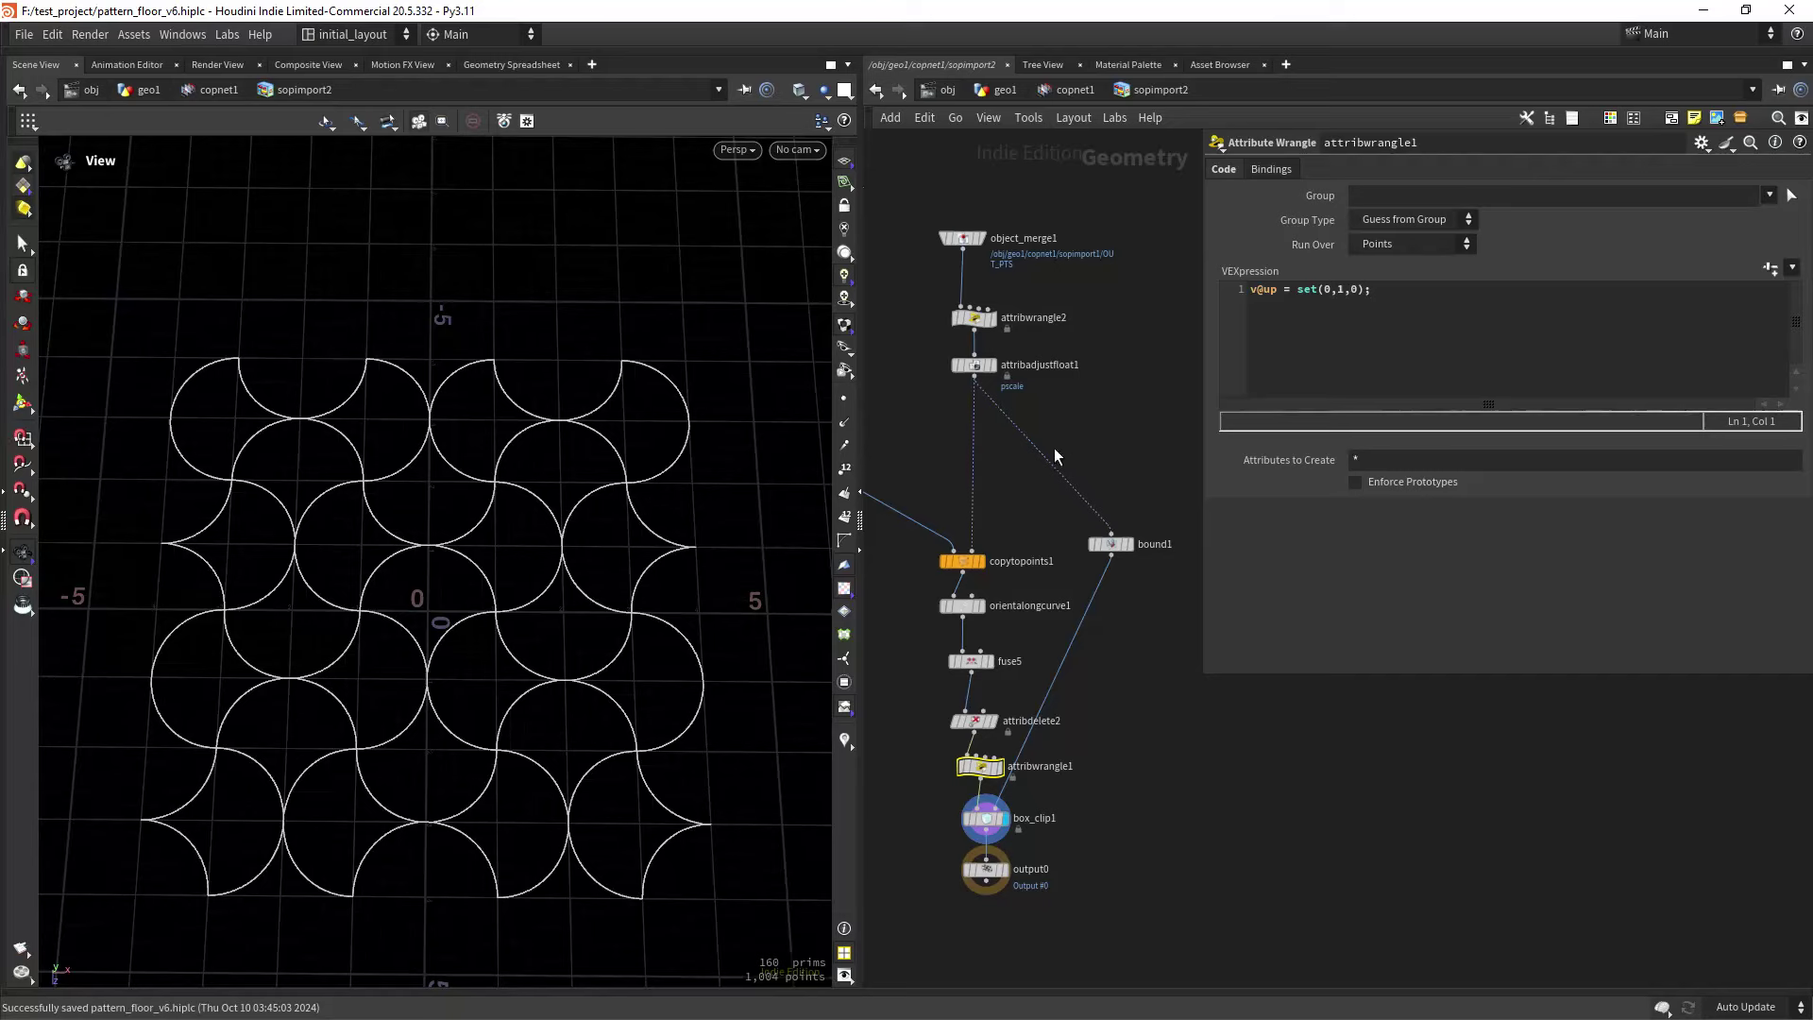
scroll(1115, 427, "down", 2)
Return to the copnet1 network, display stamppoint2 and frame the stones stamped along the border curves.
left_click(1075, 88)
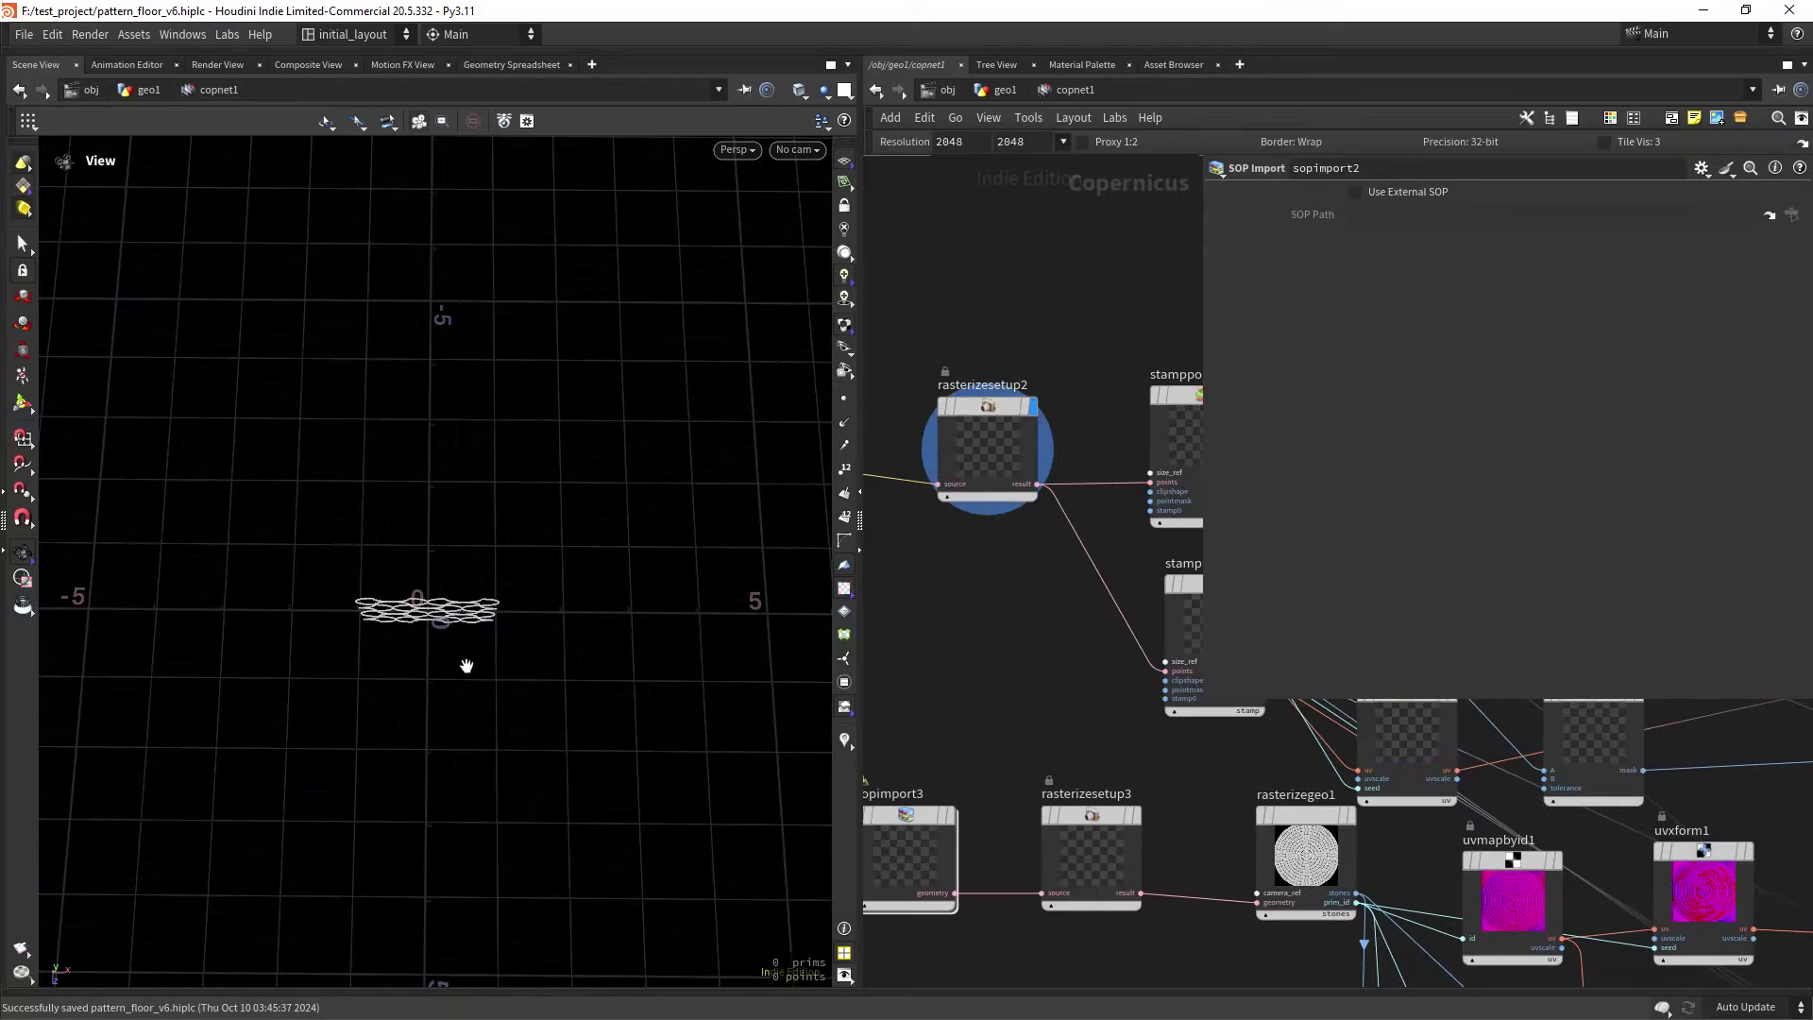
left_click_drag(466, 666, 457, 595)
right_click_drag(457, 595, 615, 635)
middle_click_drag(1063, 670, 903, 666)
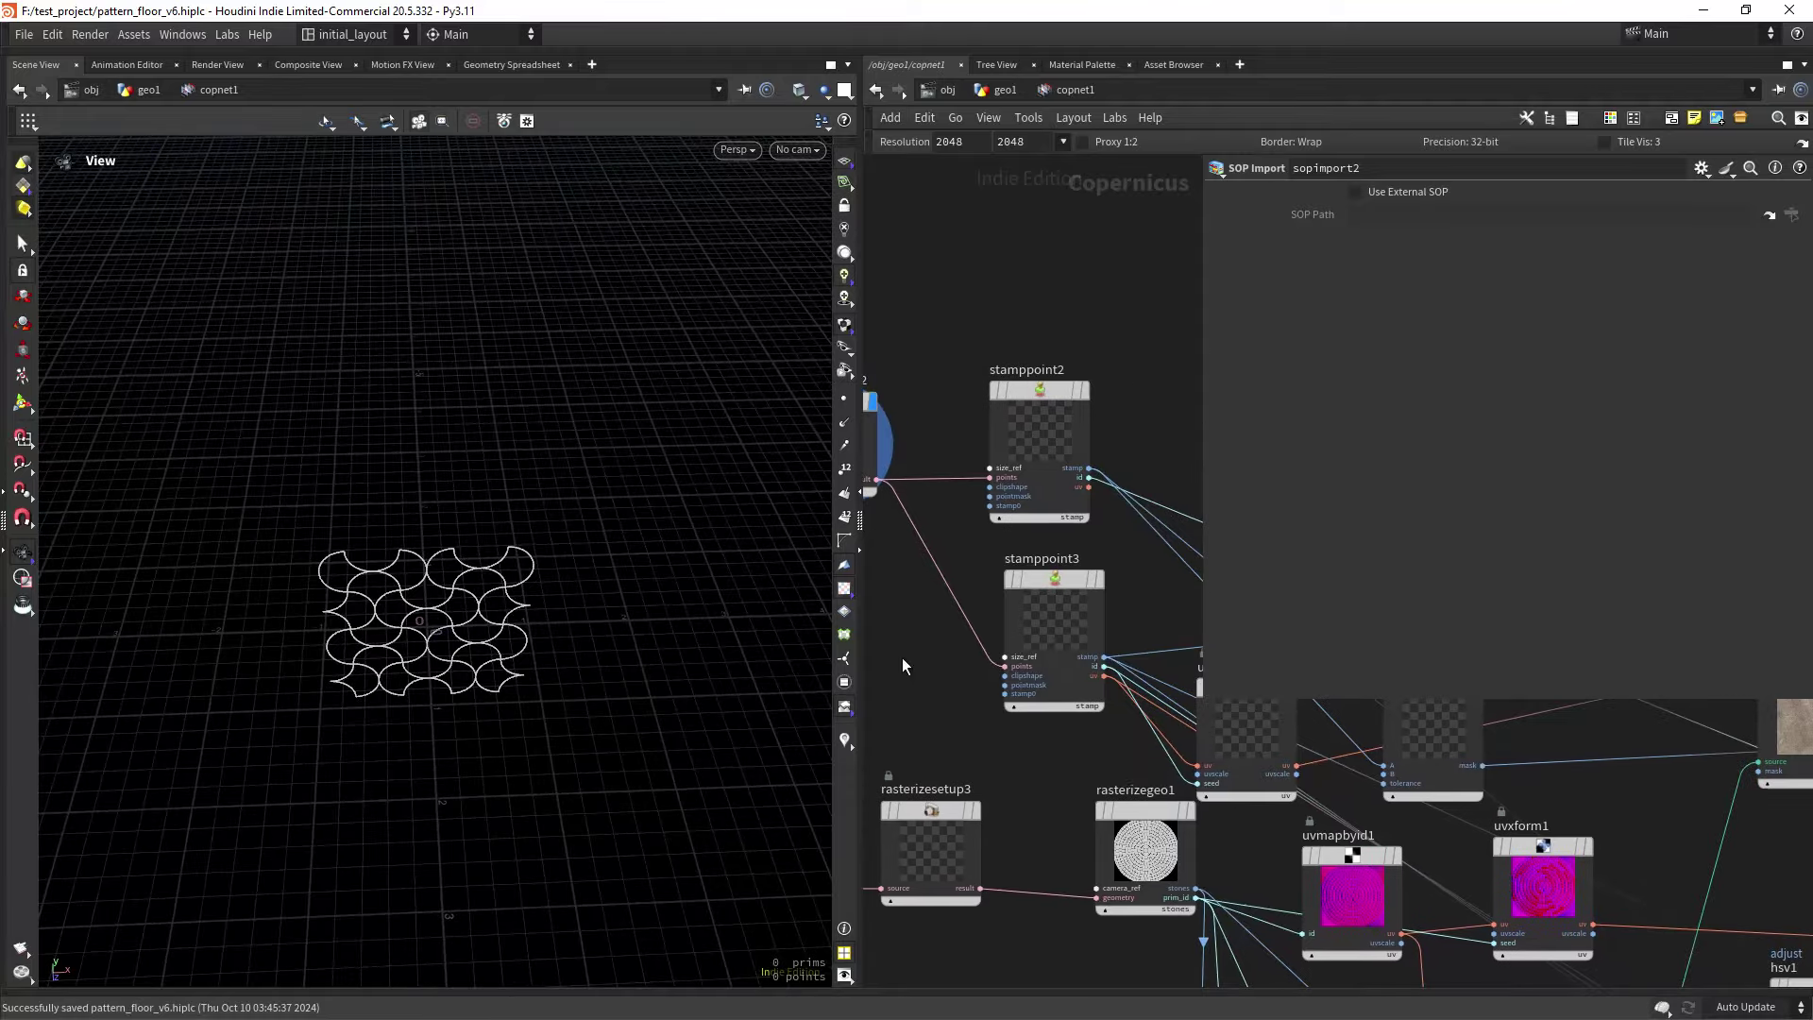
left_click(1084, 390)
key("f")
right_click_drag(444, 564, 587, 570)
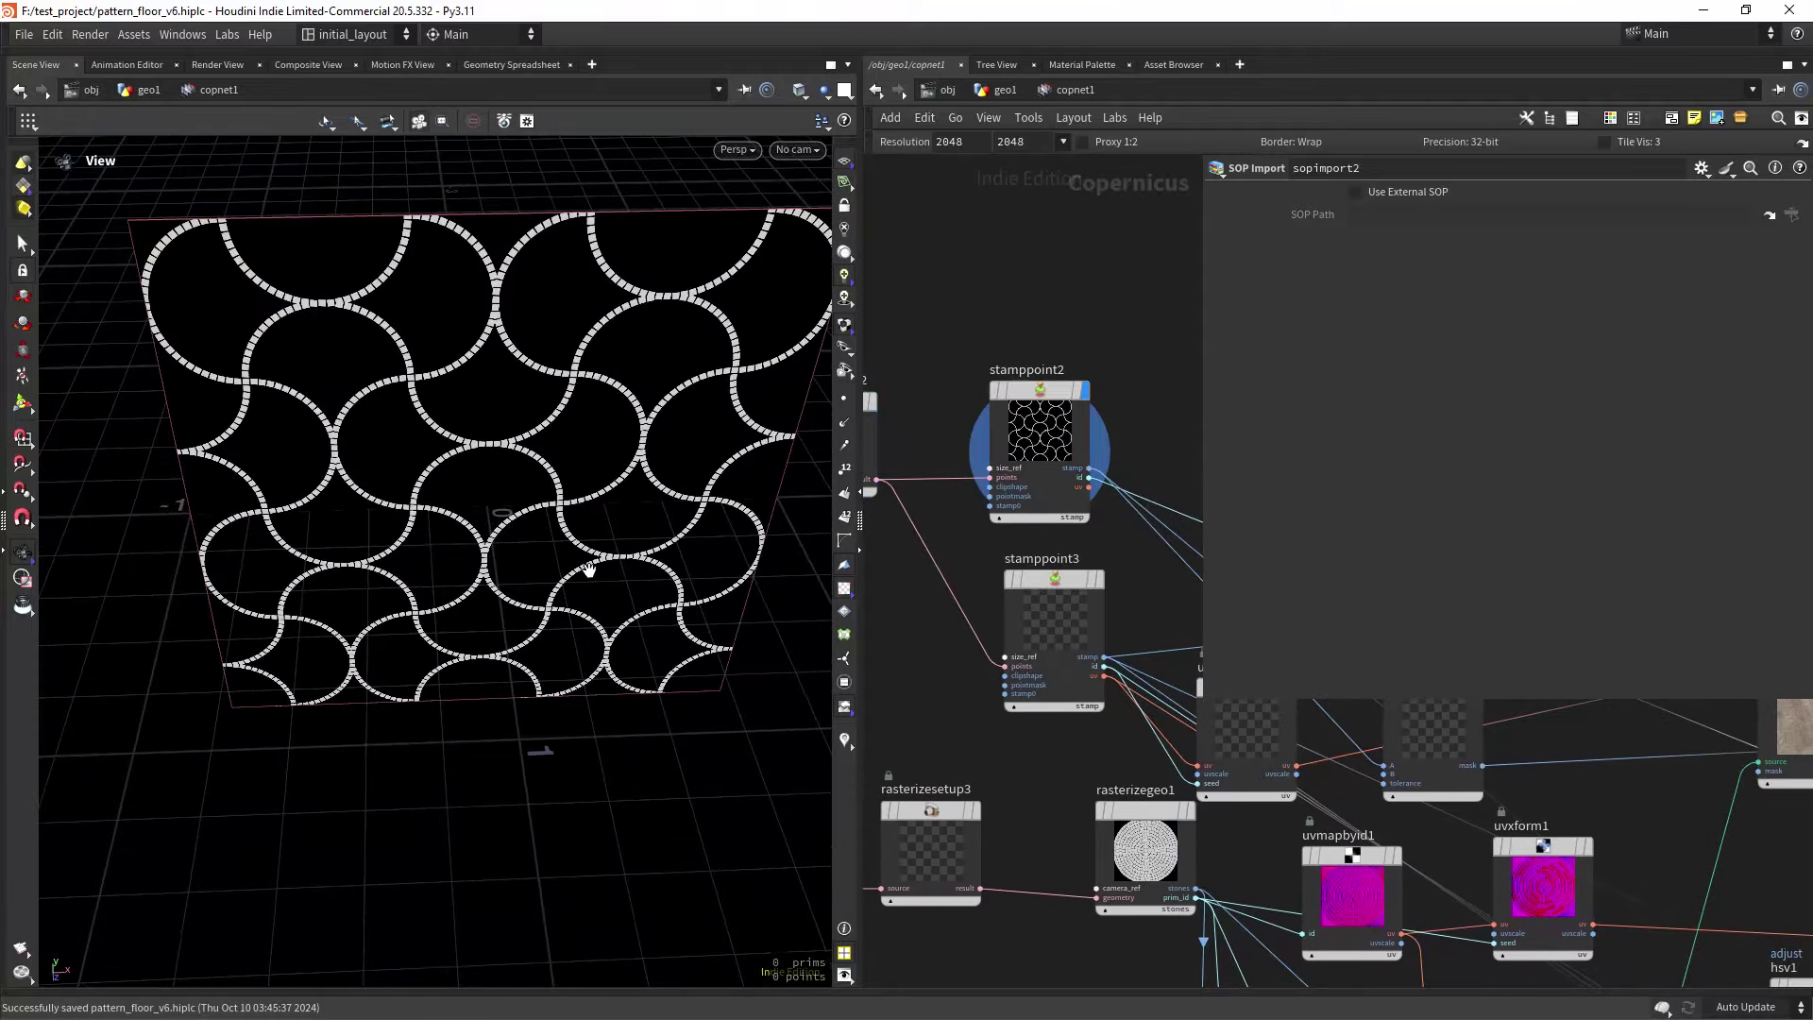
left_click_drag(588, 570, 578, 482)
right_click_drag(579, 481, 648, 473)
middle_click_drag(648, 473, 587, 585)
scroll(529, 585, "down", 10)
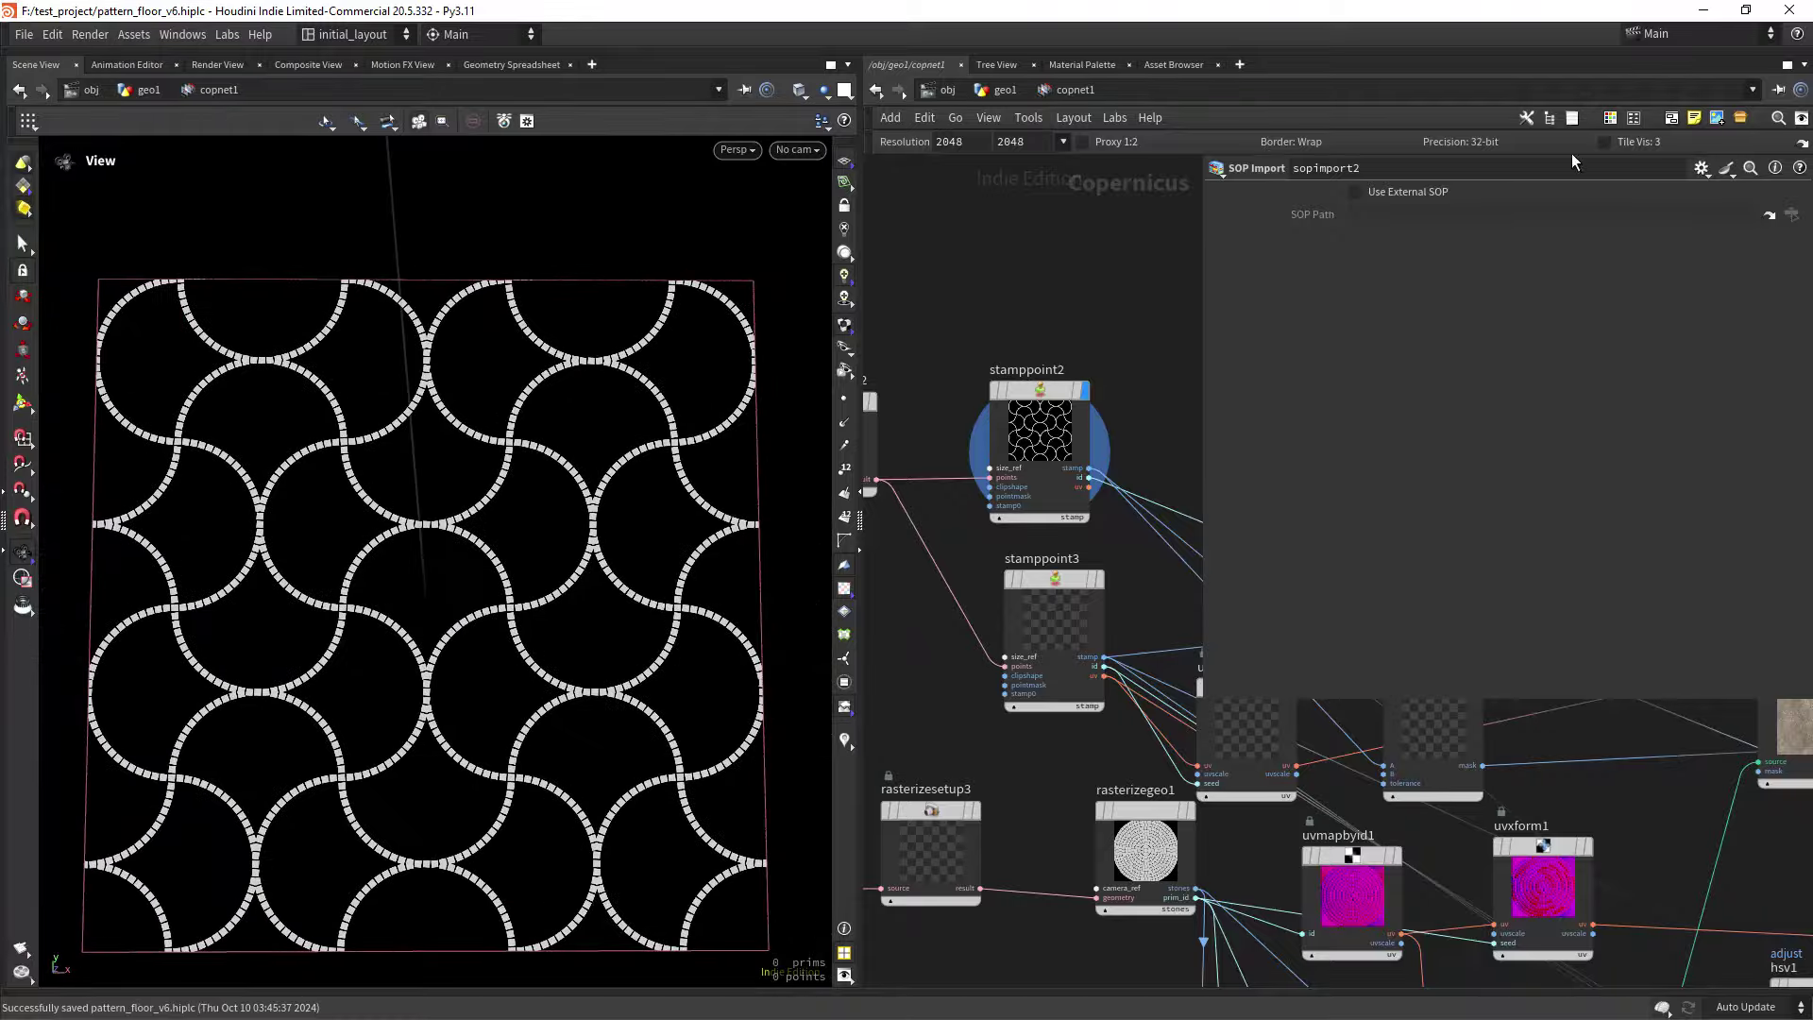
Check how the stamped border pattern repeats with the 3-tile visualization, and turn the tiling preview off again.
left_click(1605, 142)
scroll(642, 605, "down", 8)
scroll(696, 571, "up", 7)
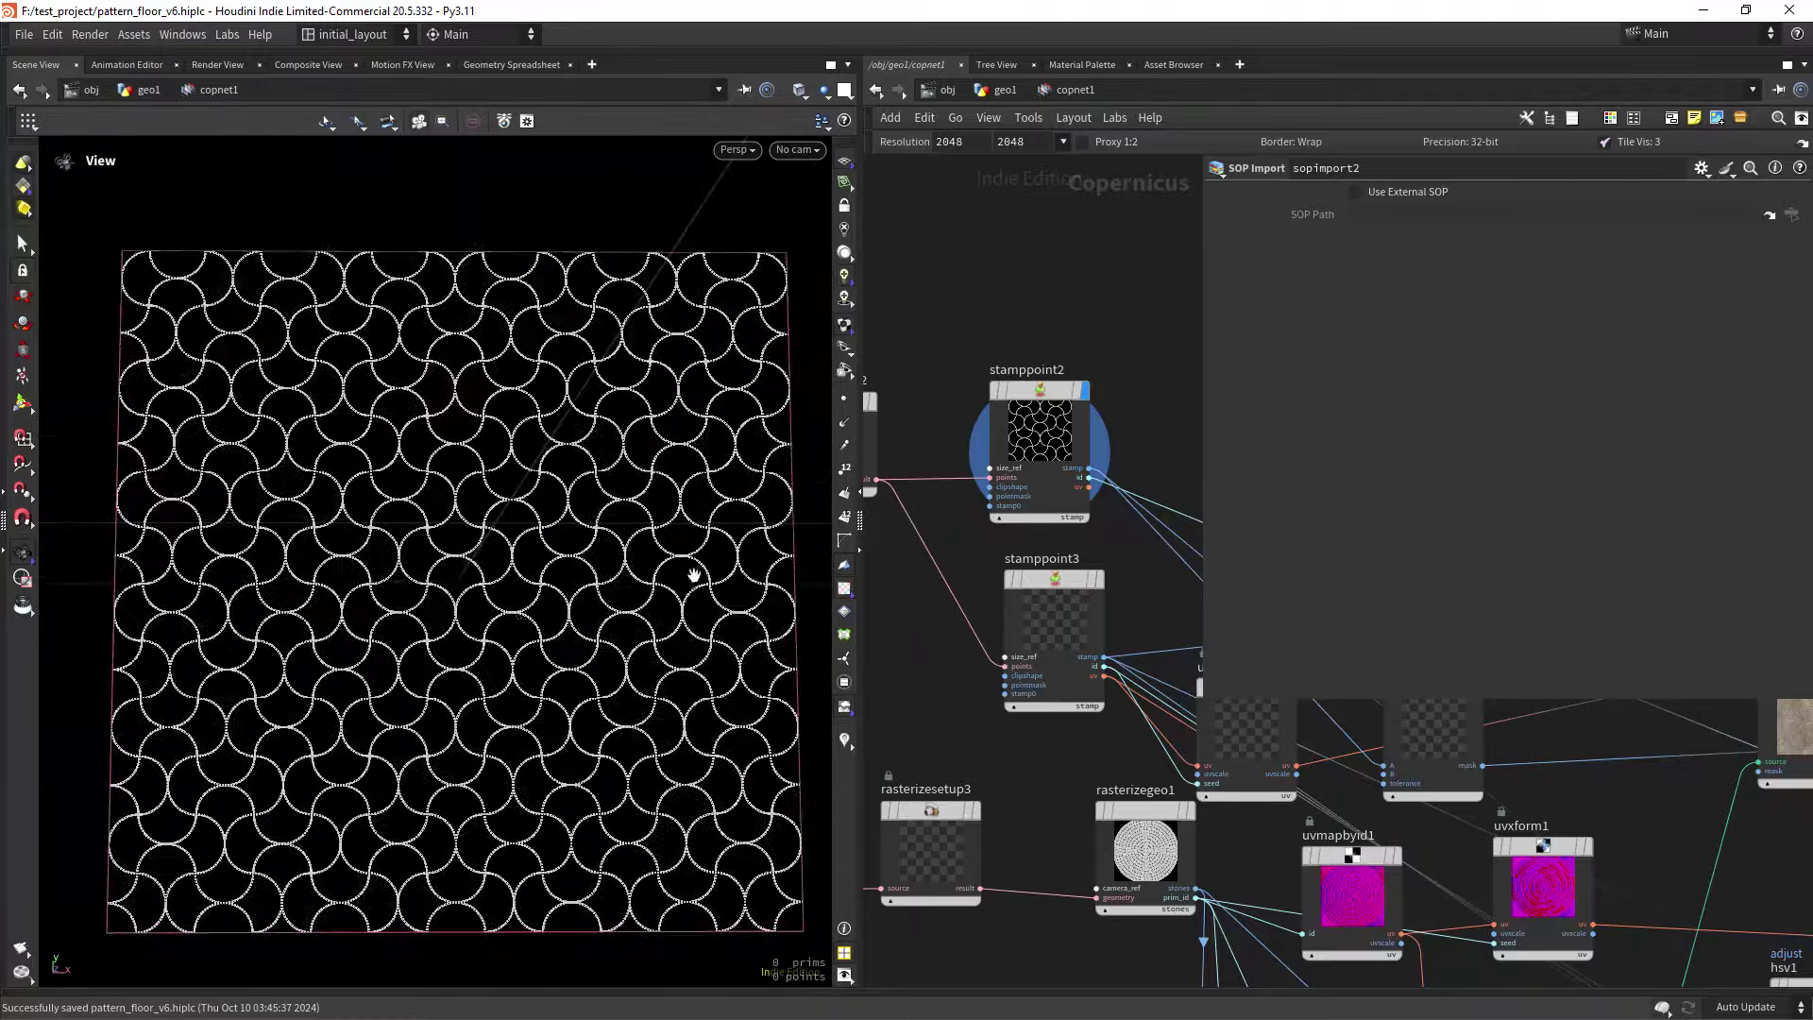
left_click_drag(626, 582, 568, 601)
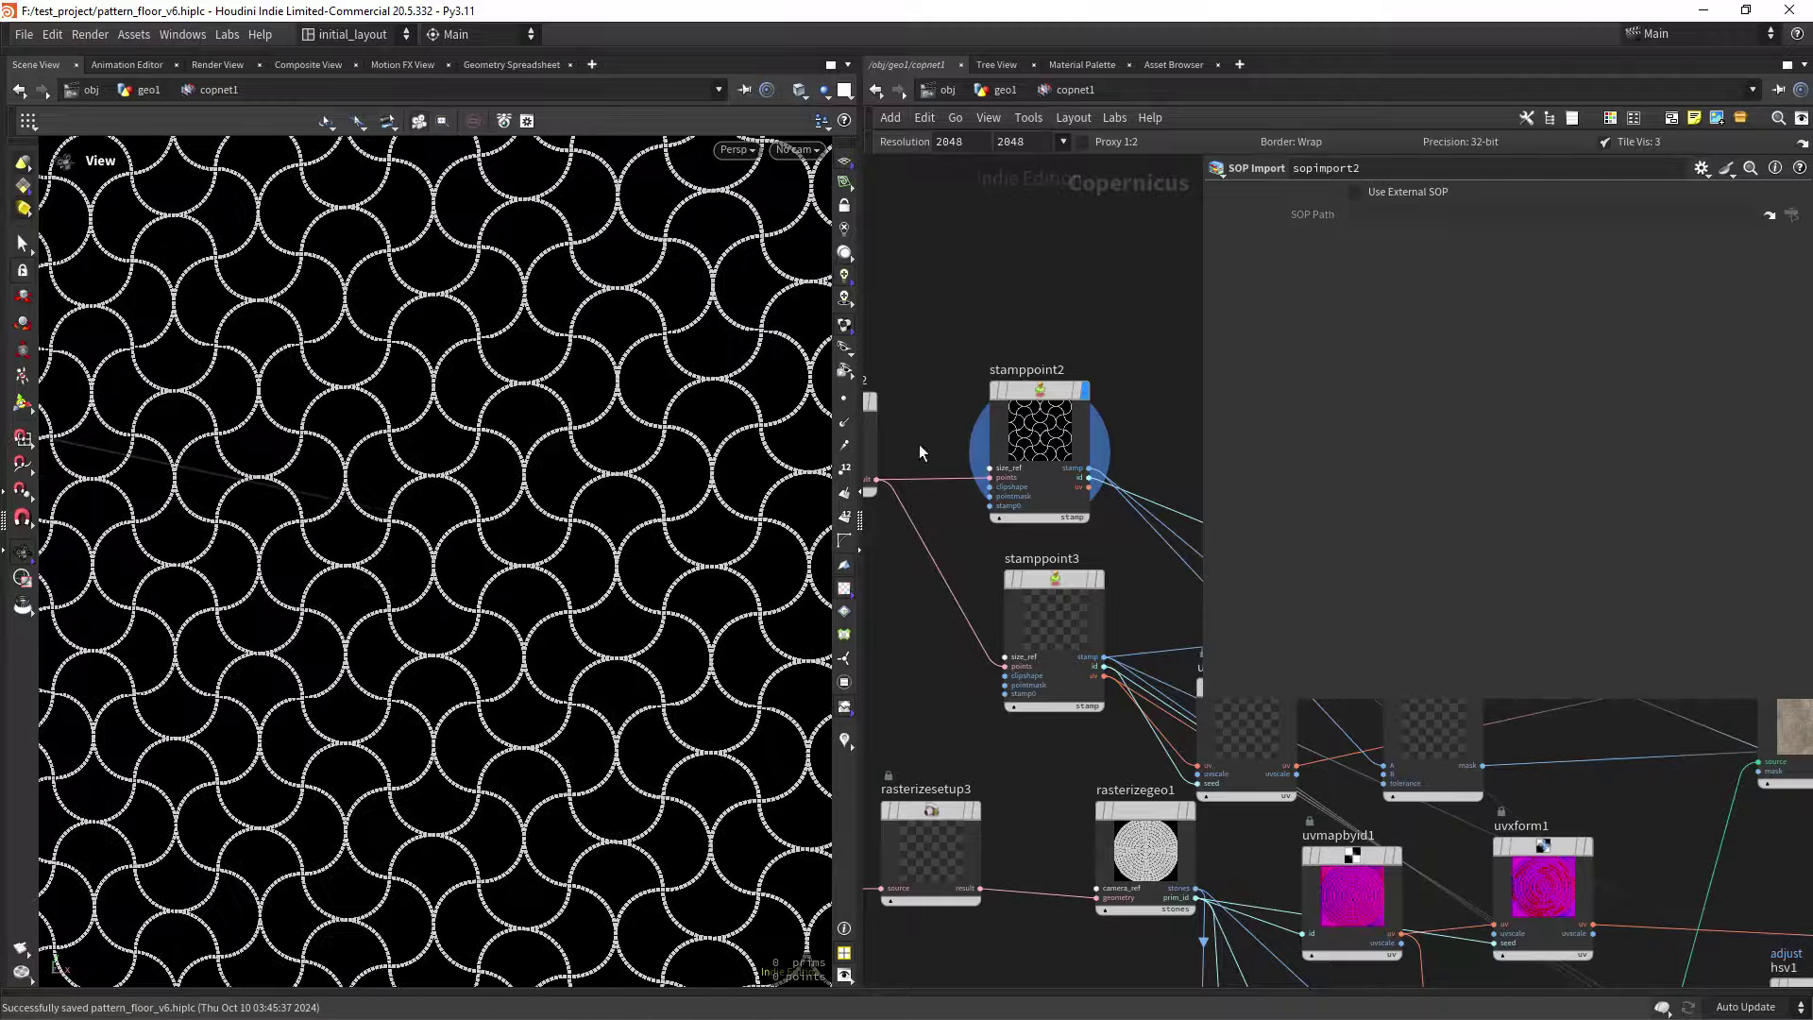
left_click(1637, 144)
scroll(1188, 336, "down", 4)
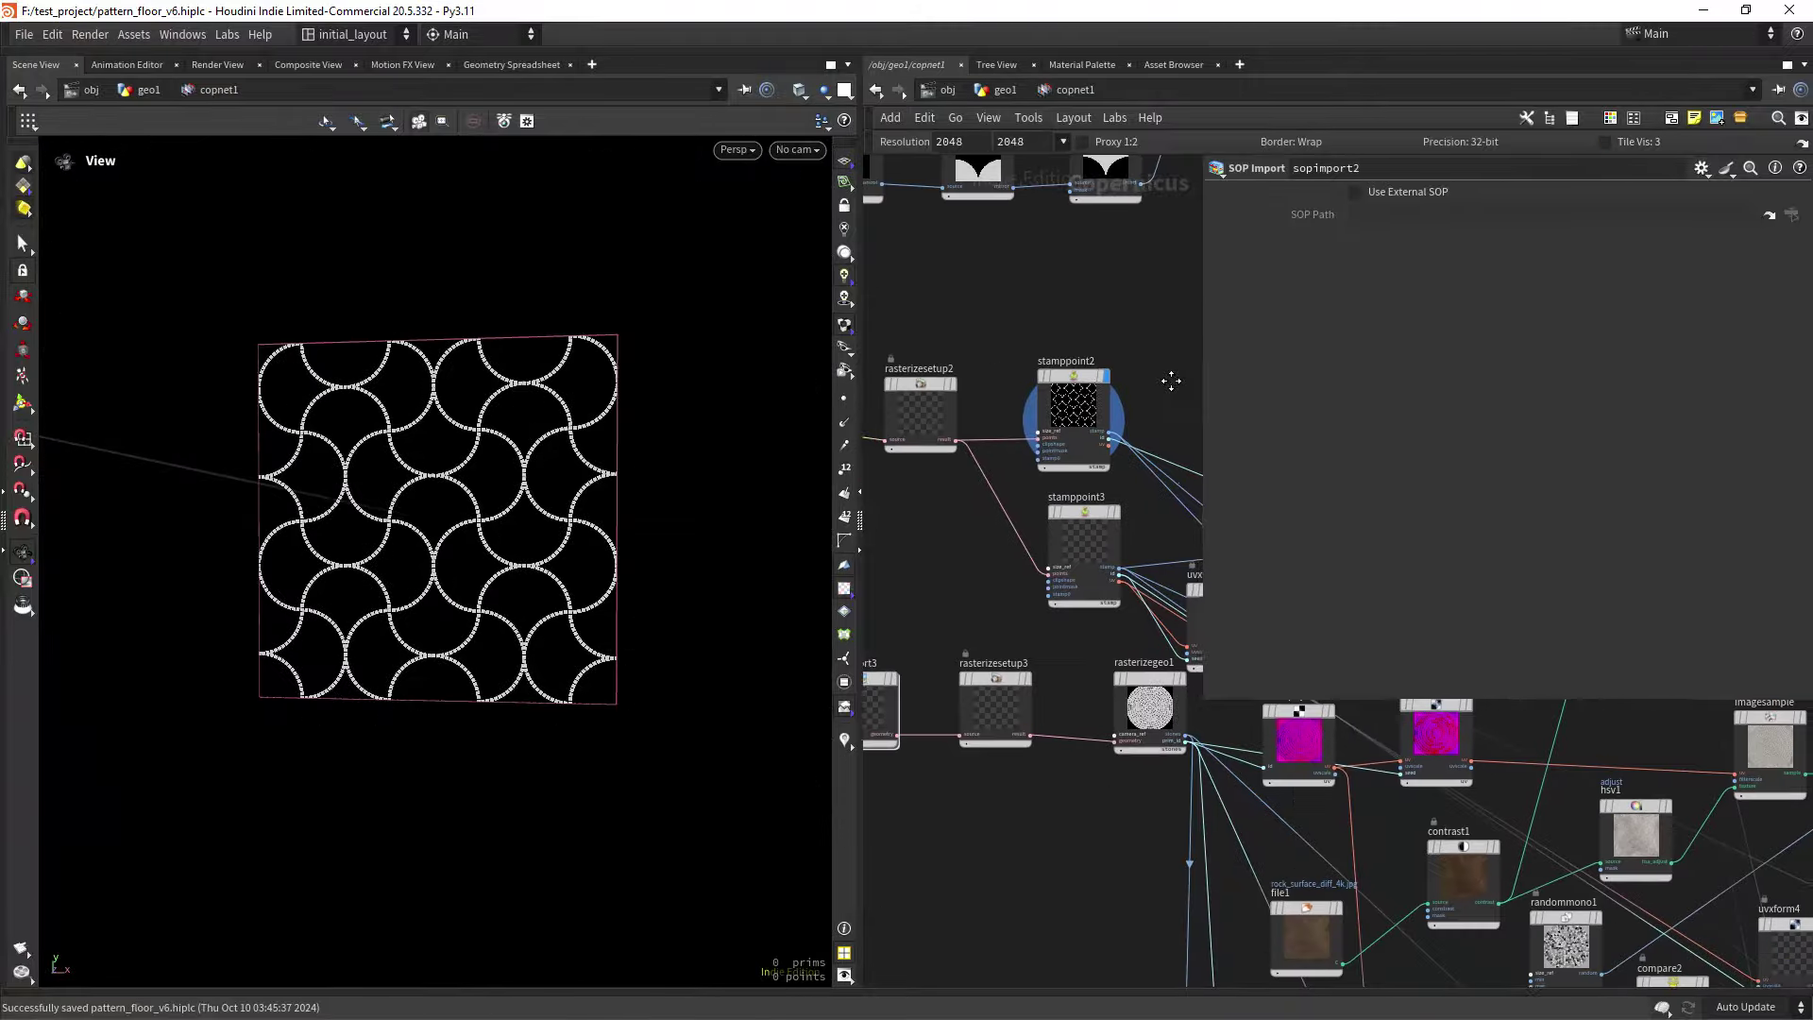
Display imagesample1 and hsv5 in turn and examine the border stones' sampled texture and its color variation.
scroll(1079, 449, "up", 5)
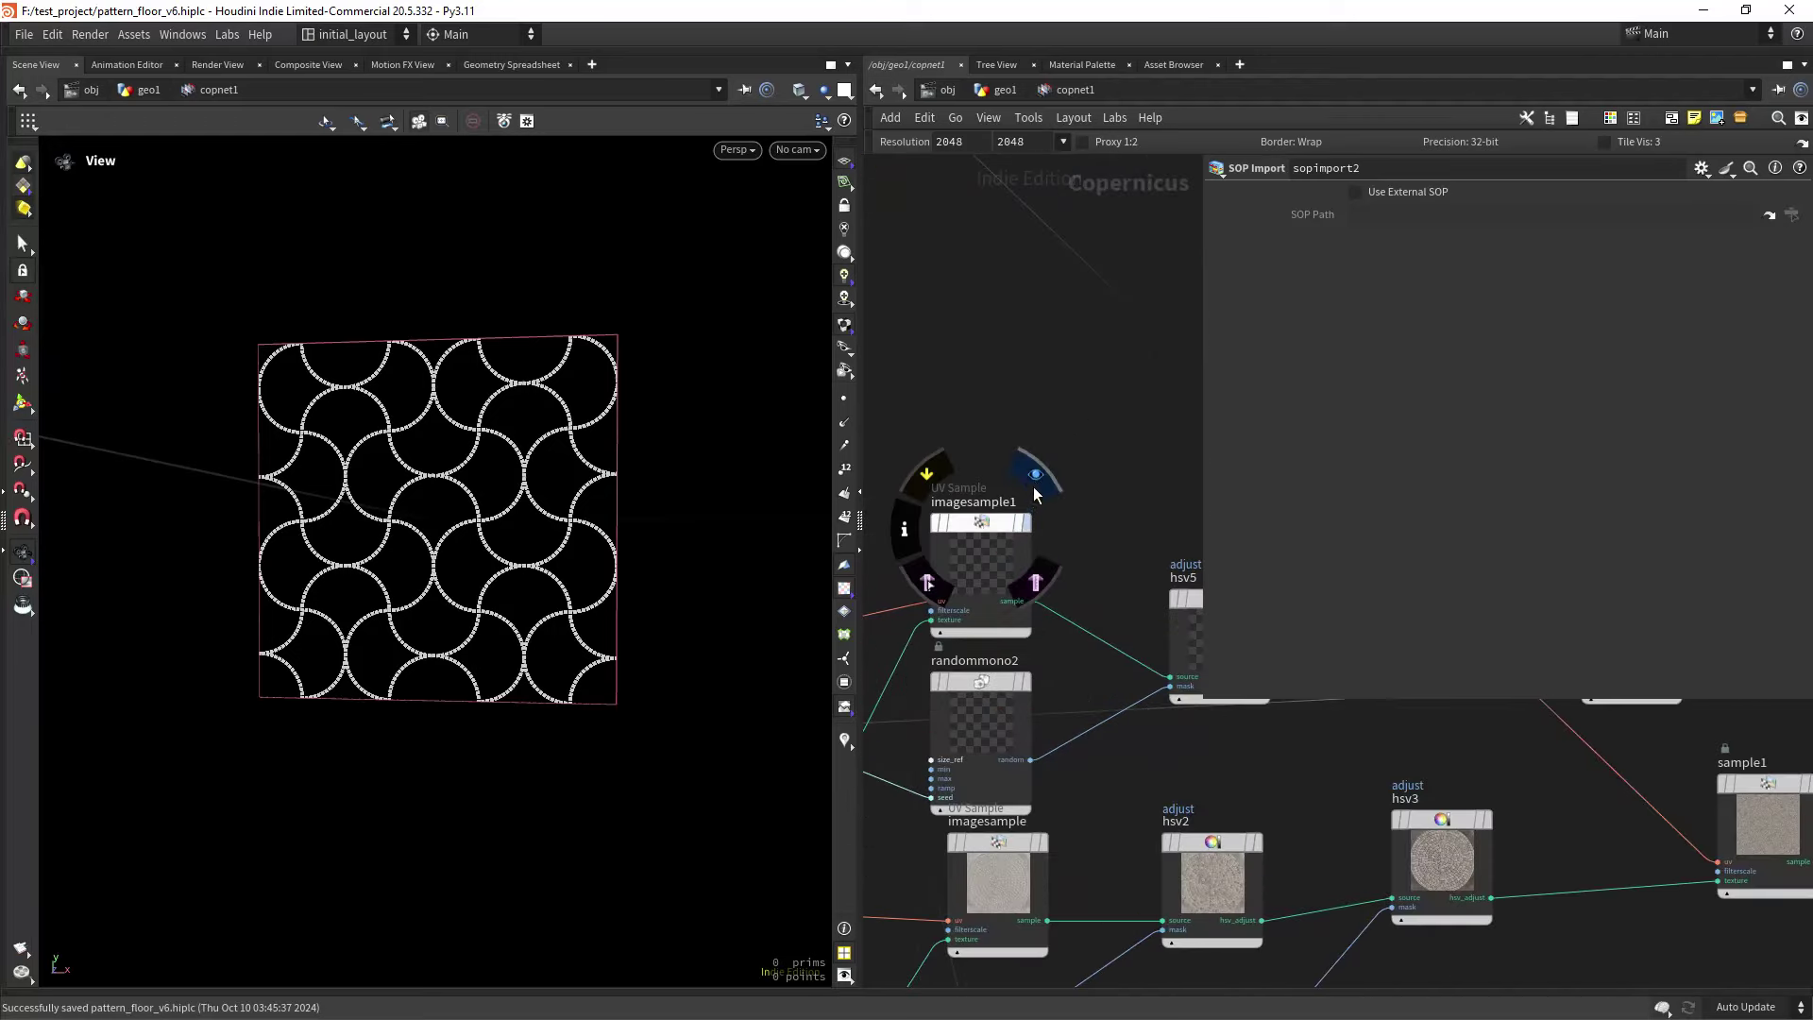
left_click(1037, 472)
scroll(482, 510, "up", 5)
scroll(502, 497, "up", 3)
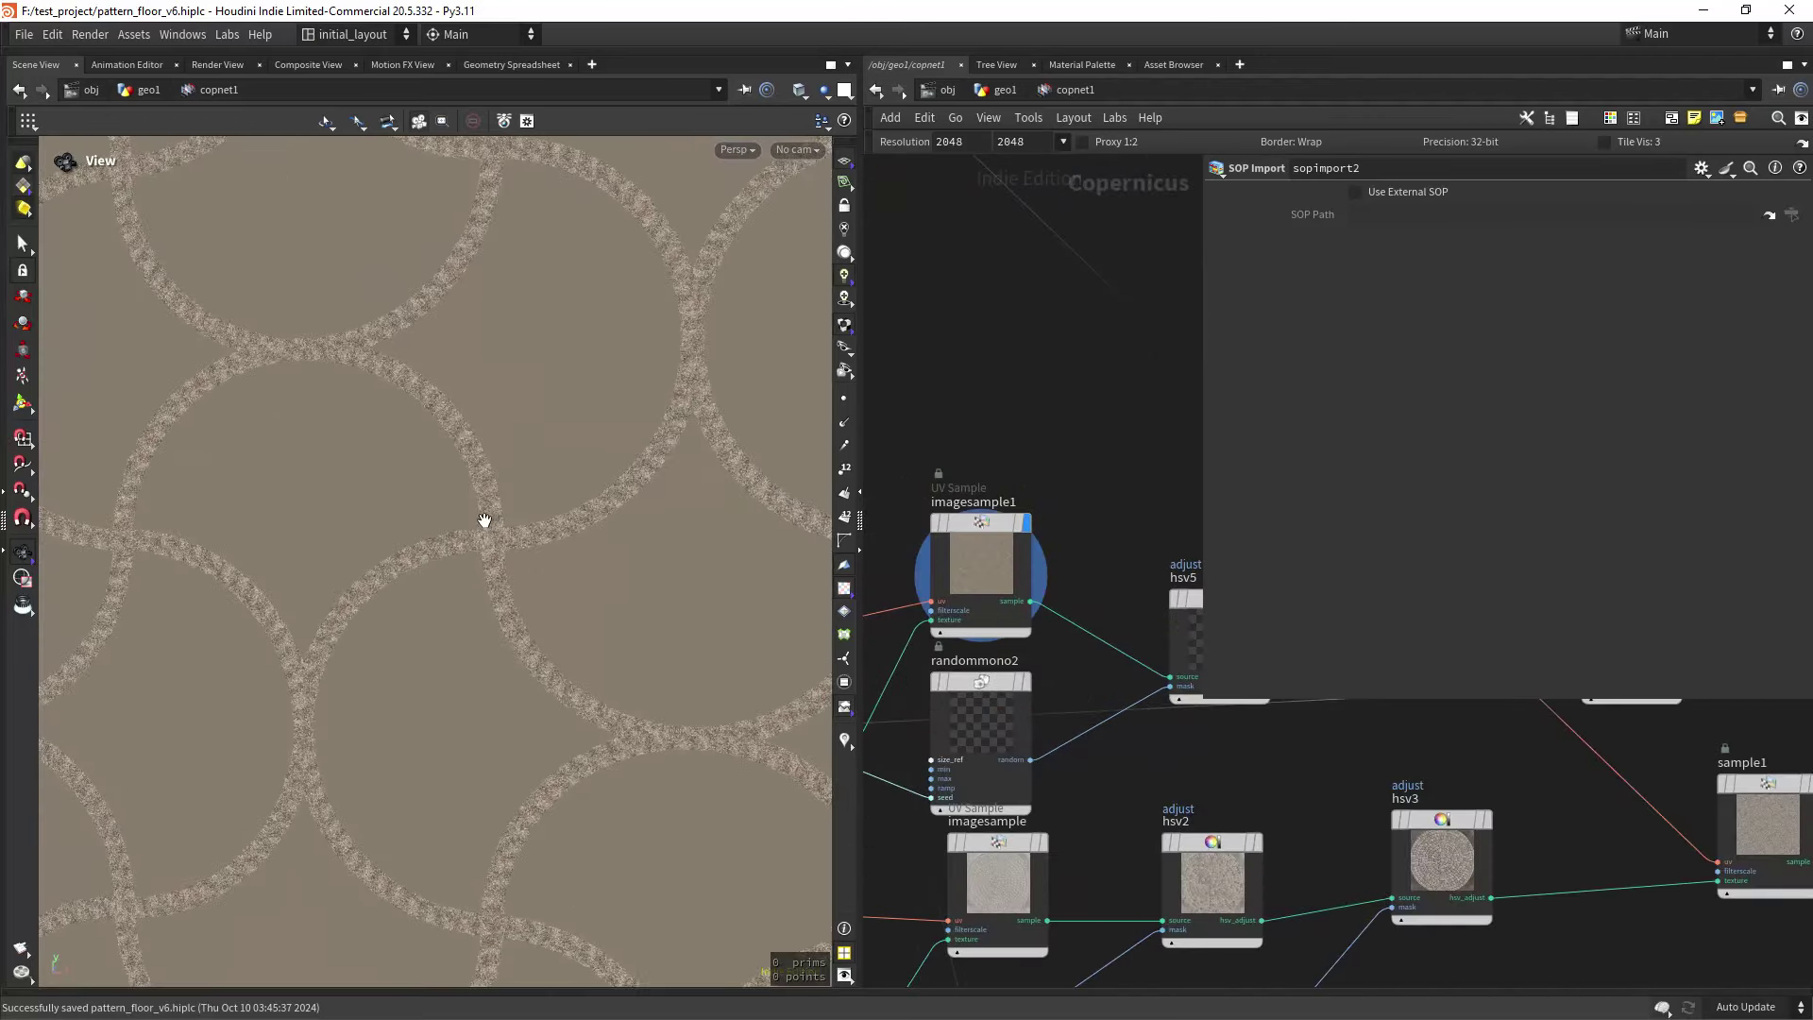
scroll(1054, 409, "down", 4)
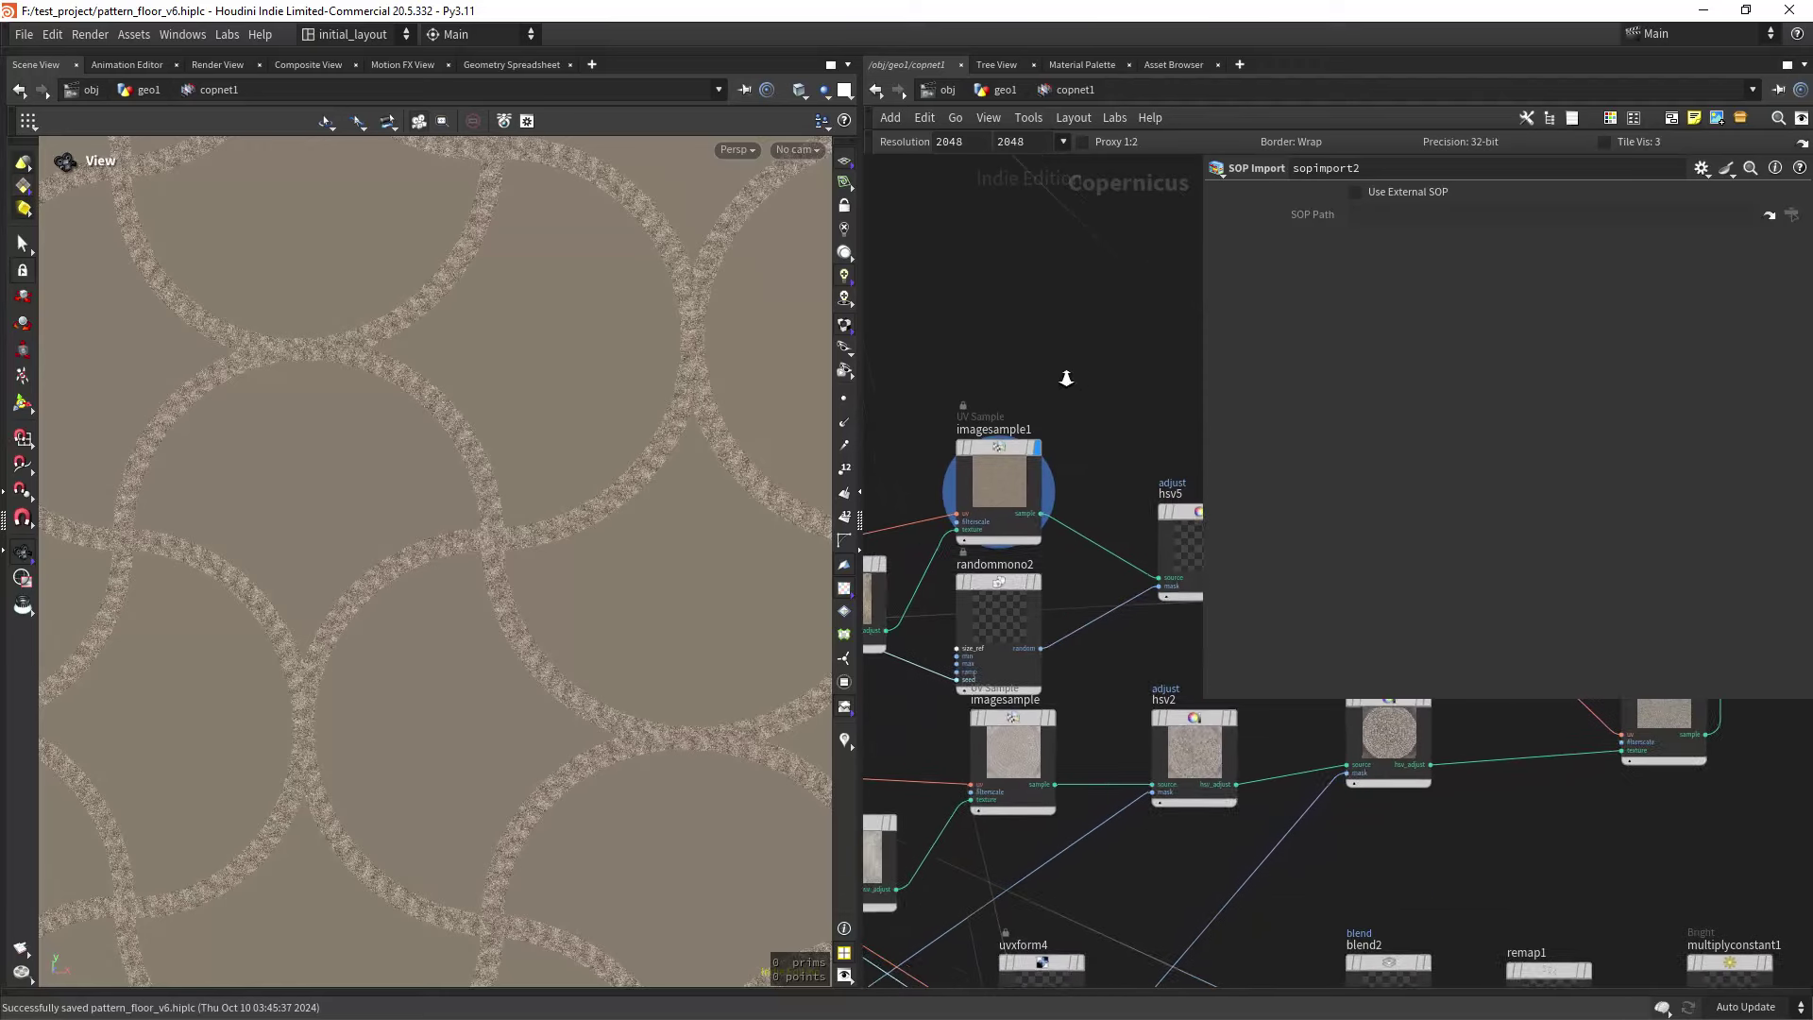
left_click(1154, 453)
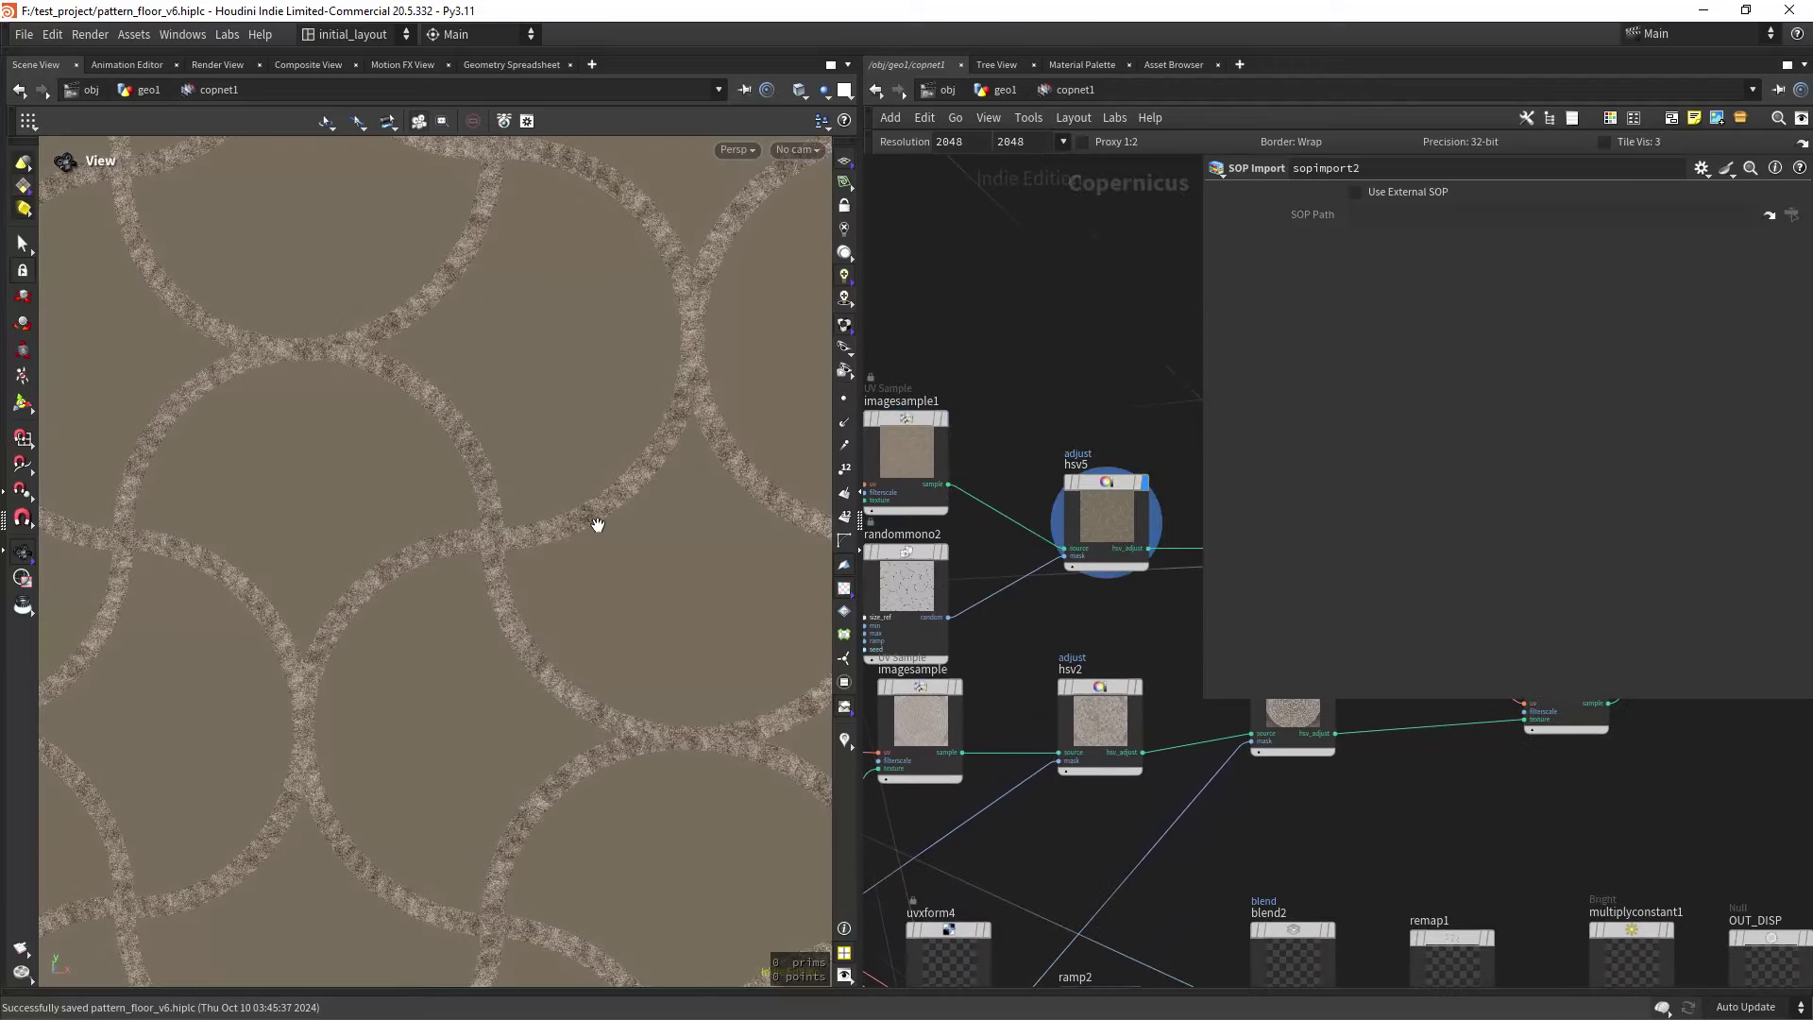
scroll(665, 505, "up", 3)
scroll(726, 536, "down", 3)
middle_click_drag(1192, 397, 897, 429)
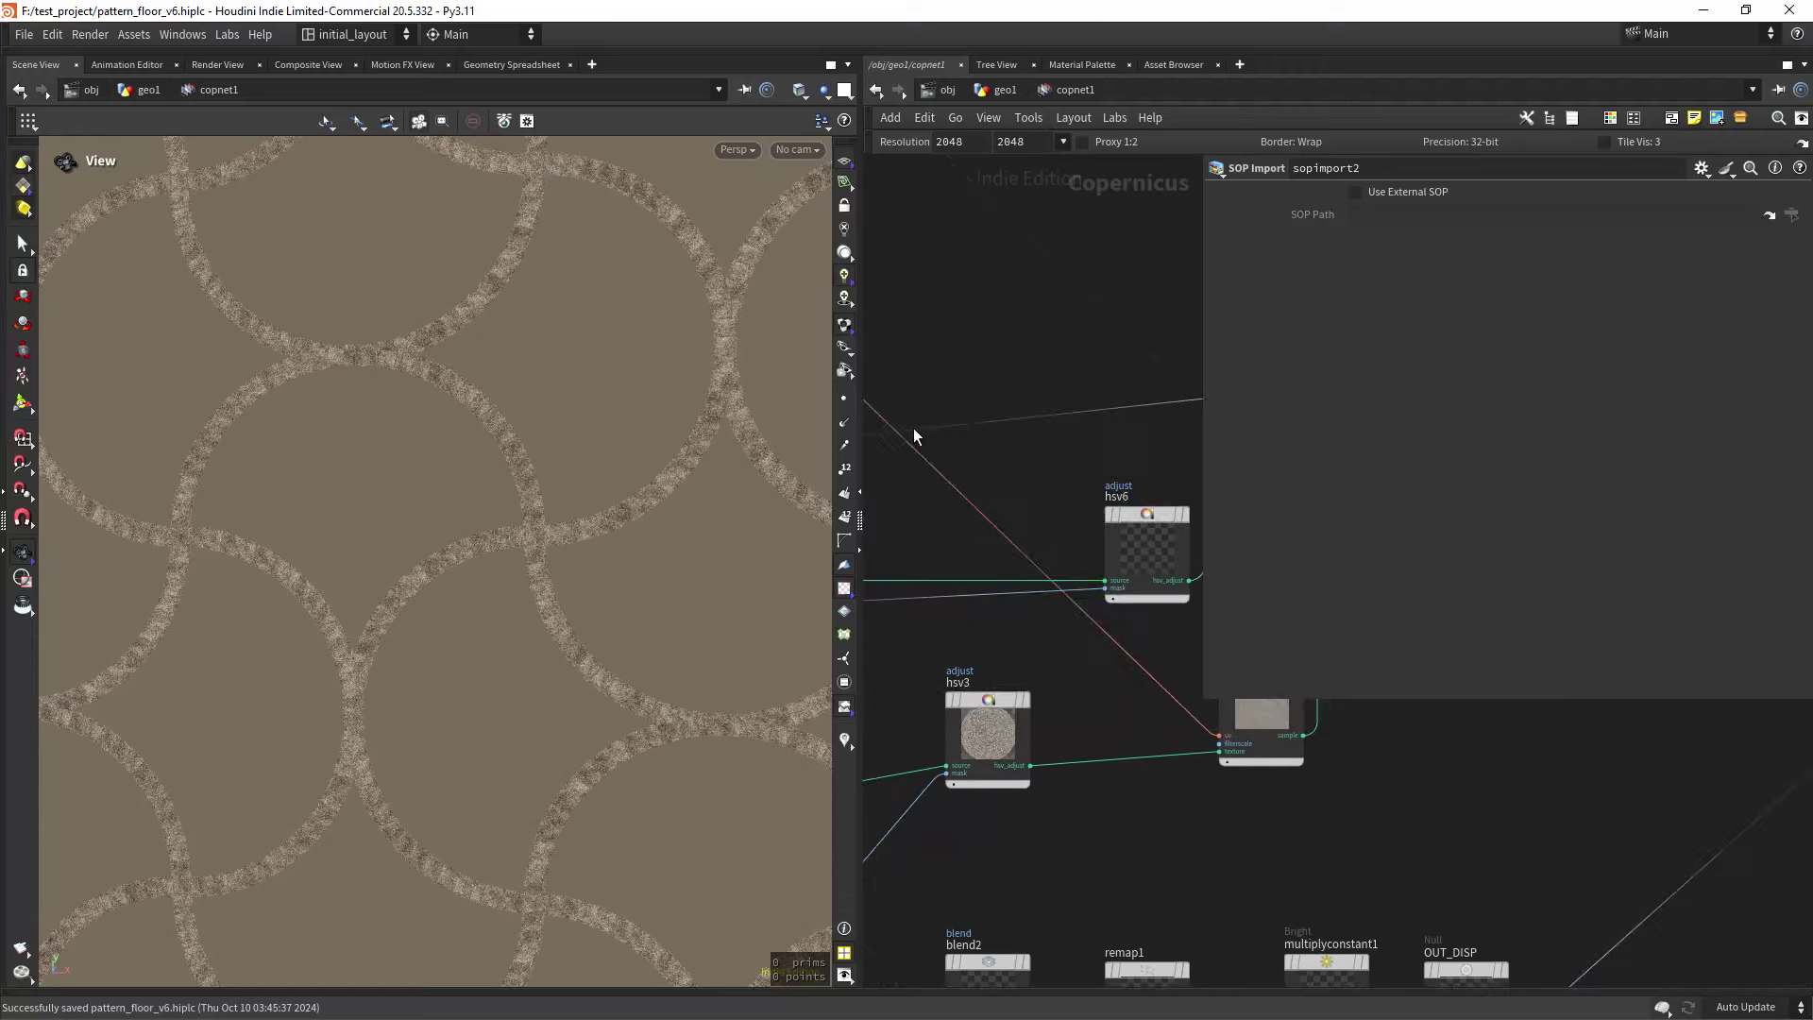
Display hsv6 and examine the color adjustment on the border stones and the gaps between them up close.
mouse_move(1137, 522)
left_click(1190, 473)
middle_click_drag(1095, 459, 995, 463)
scroll(671, 517, "up", 6)
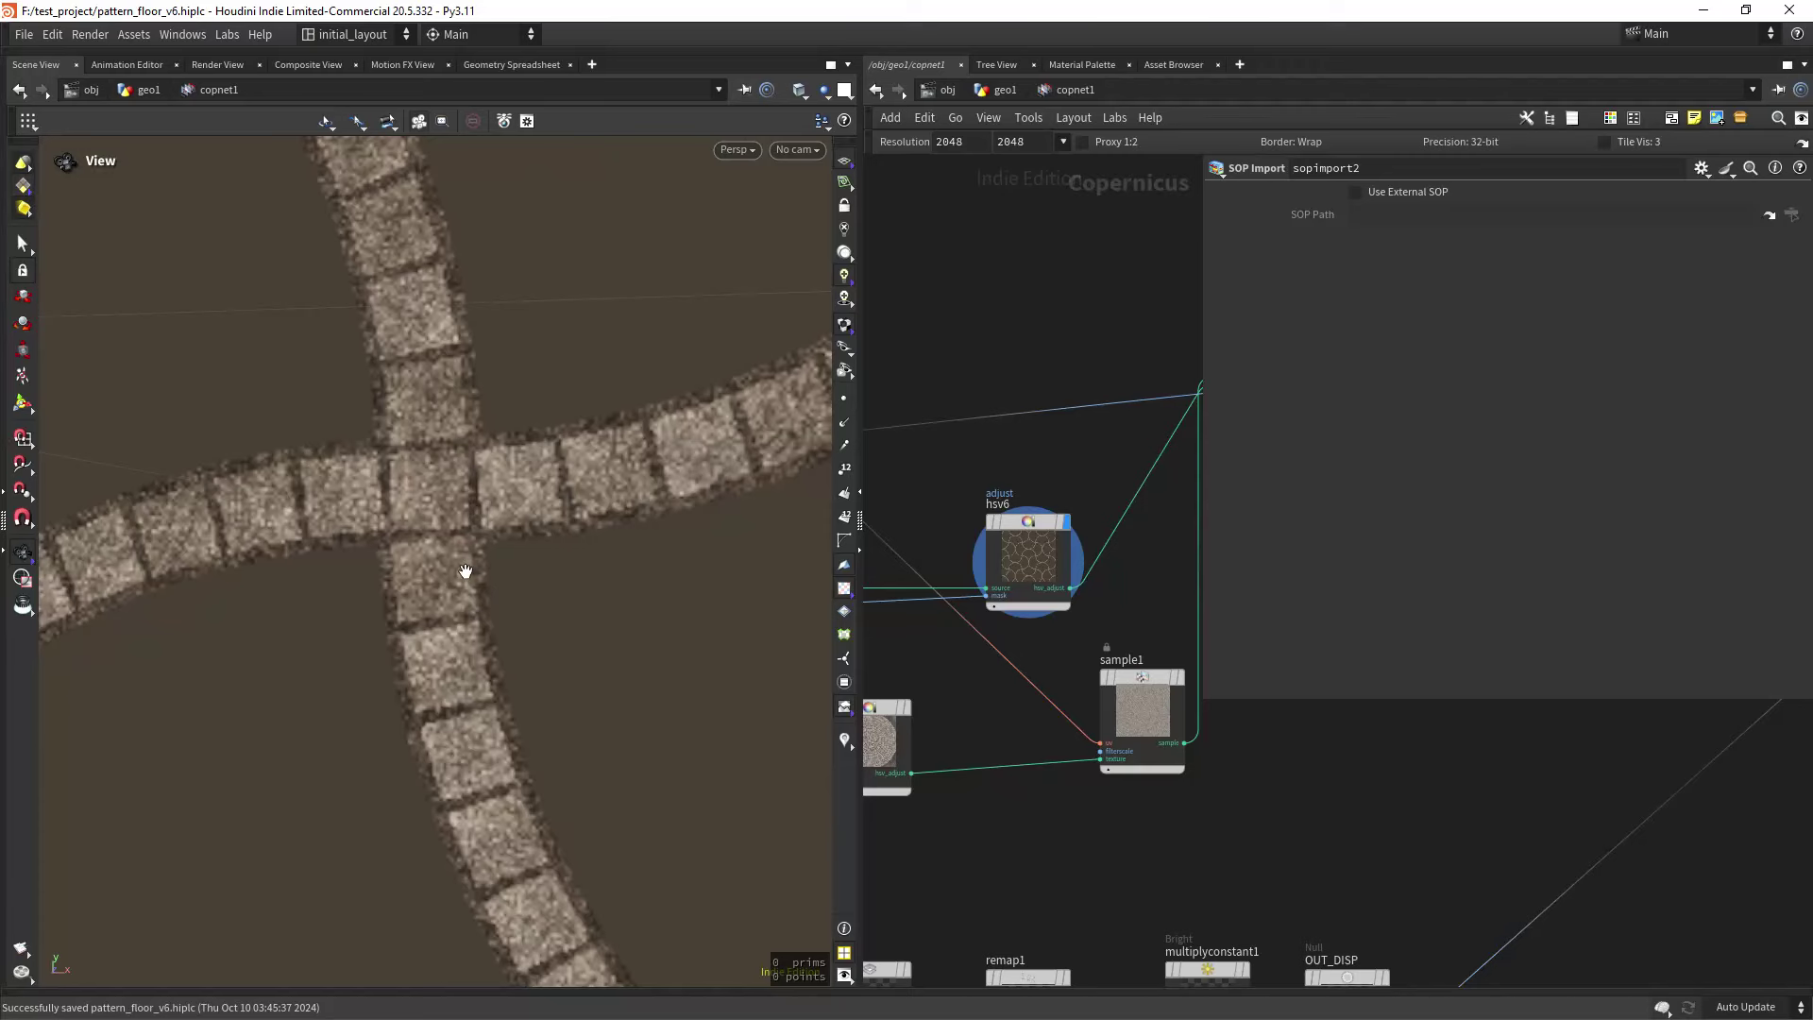
scroll(513, 589, "down", 5)
scroll(595, 599, "up", 6)
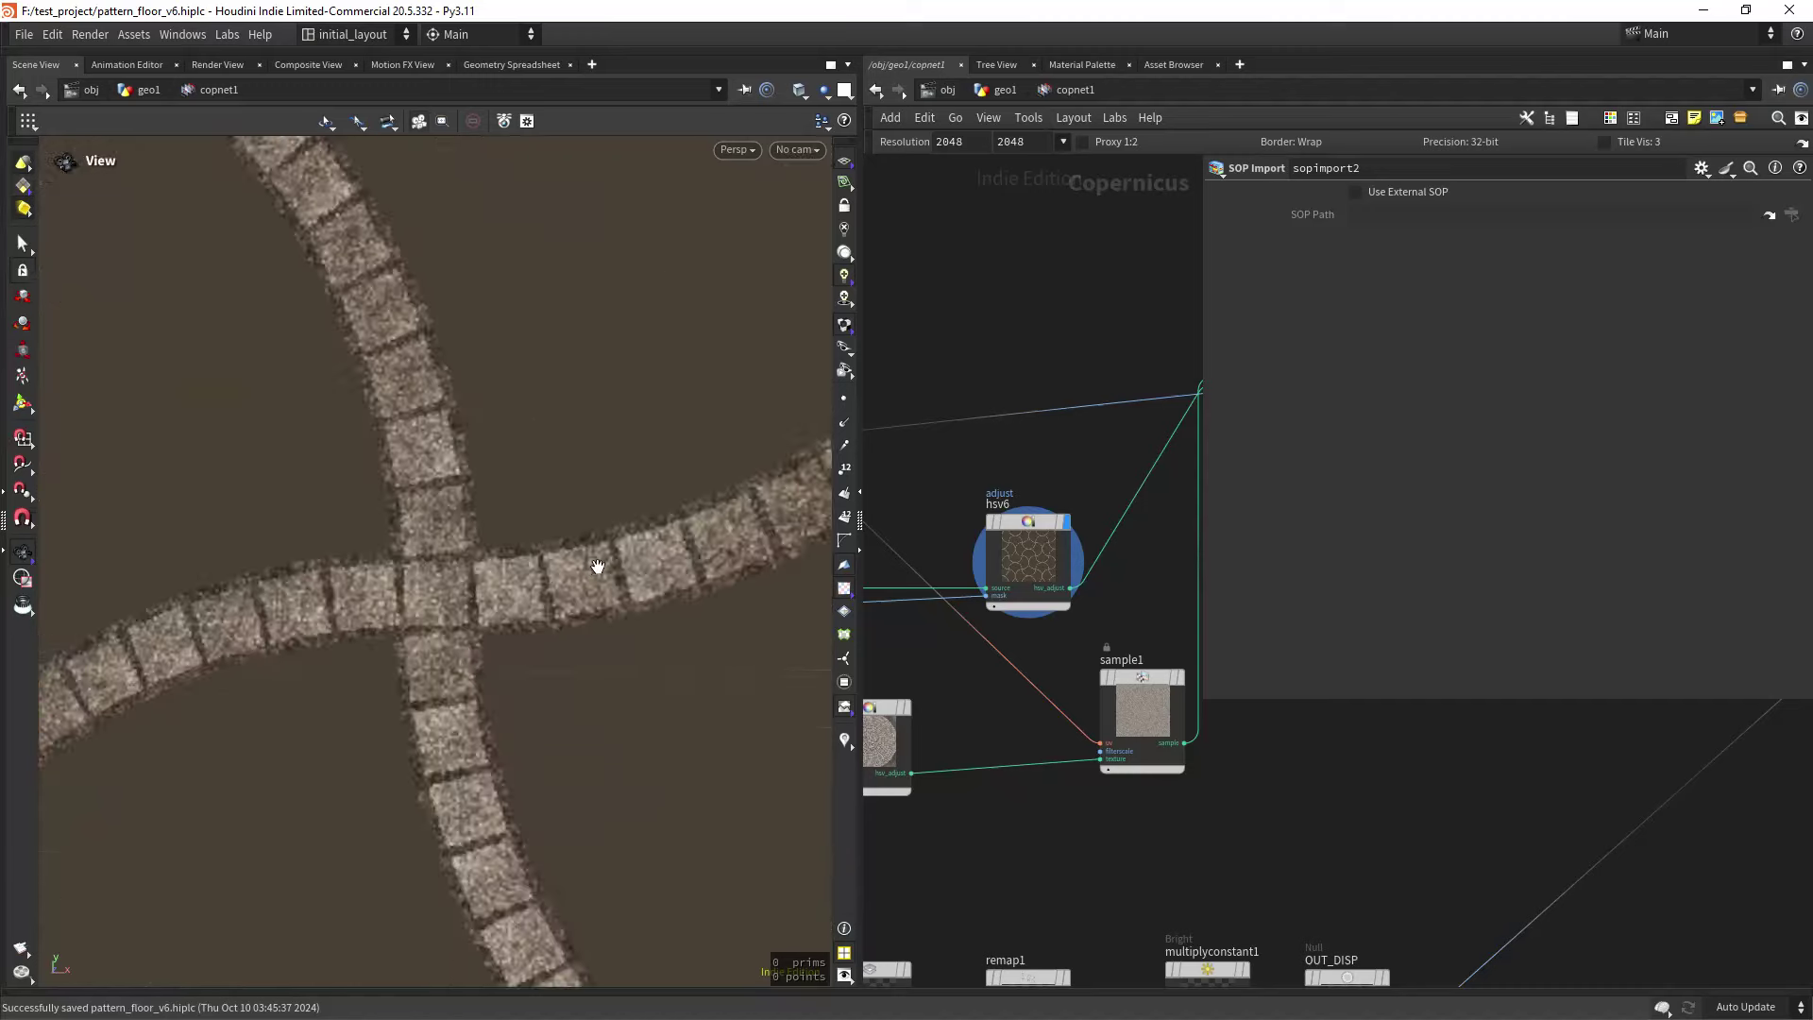
scroll(1129, 567, "down", 3)
middle_click_drag(1135, 581, 952, 691)
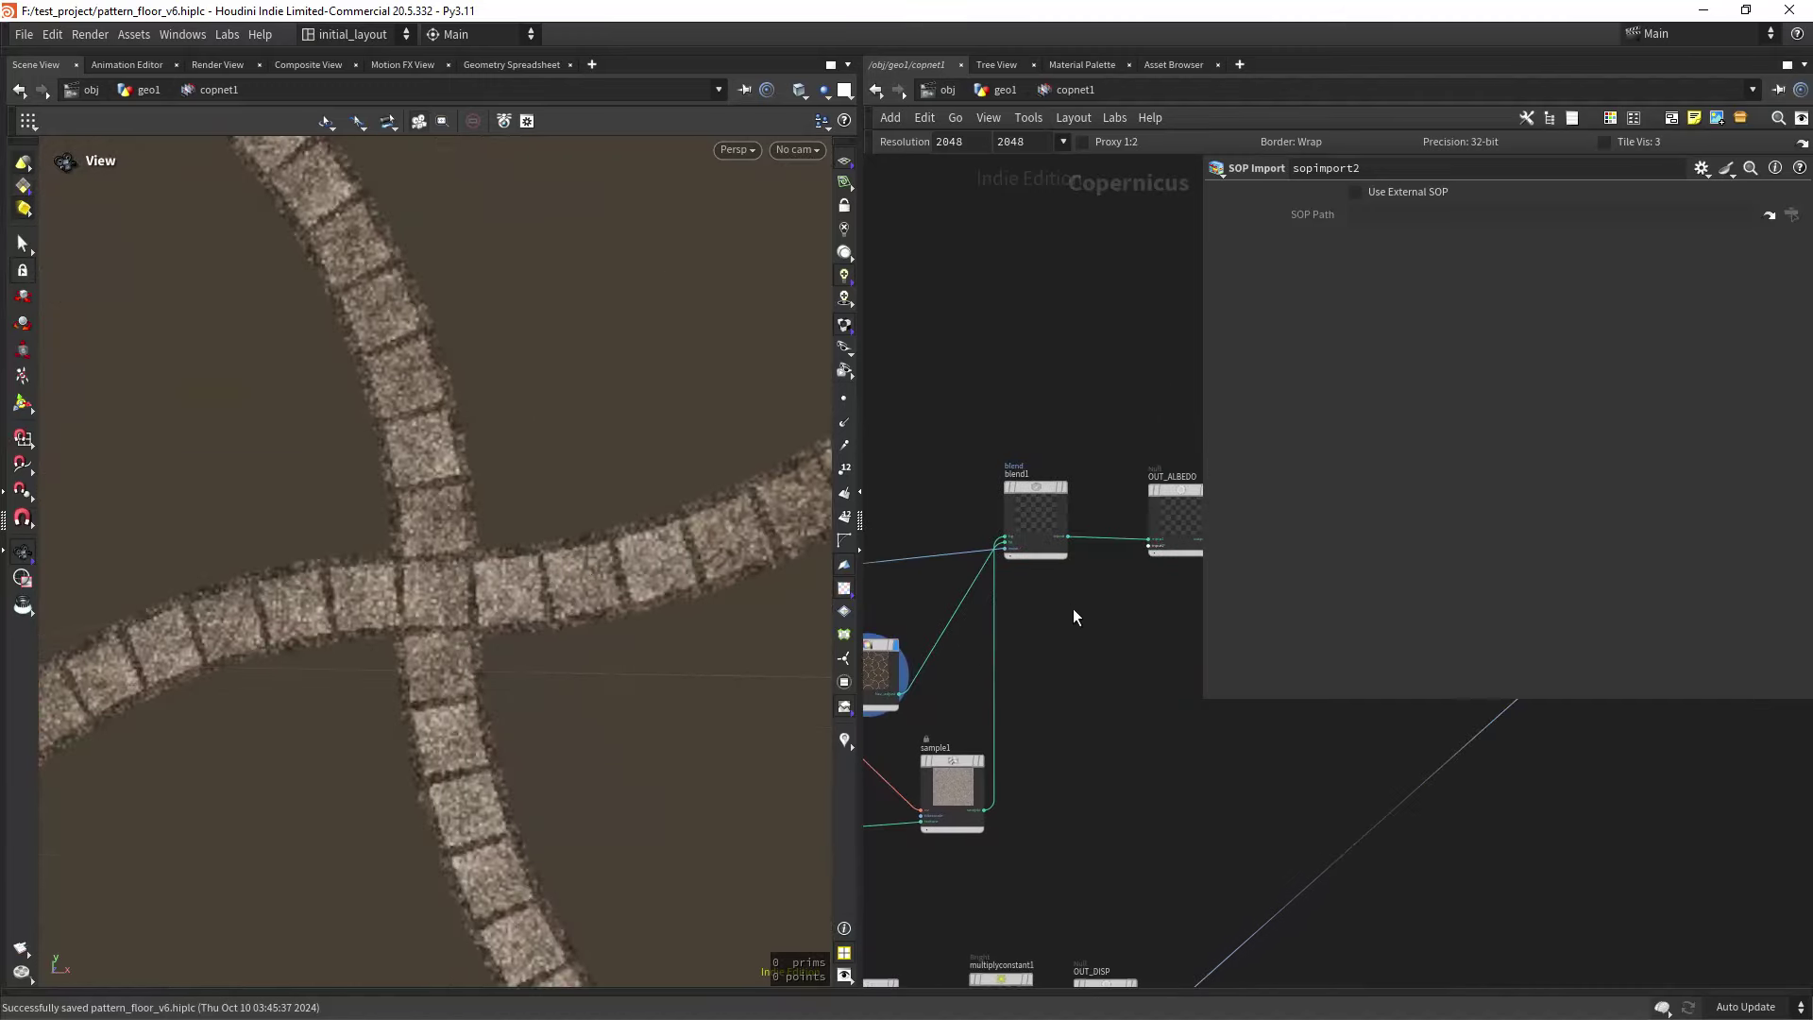
Display blend1 and examine the border stones blended with the circular floor stones, close up and across the whole tile.
scroll(1057, 621, "up", 3)
left_click(1075, 447)
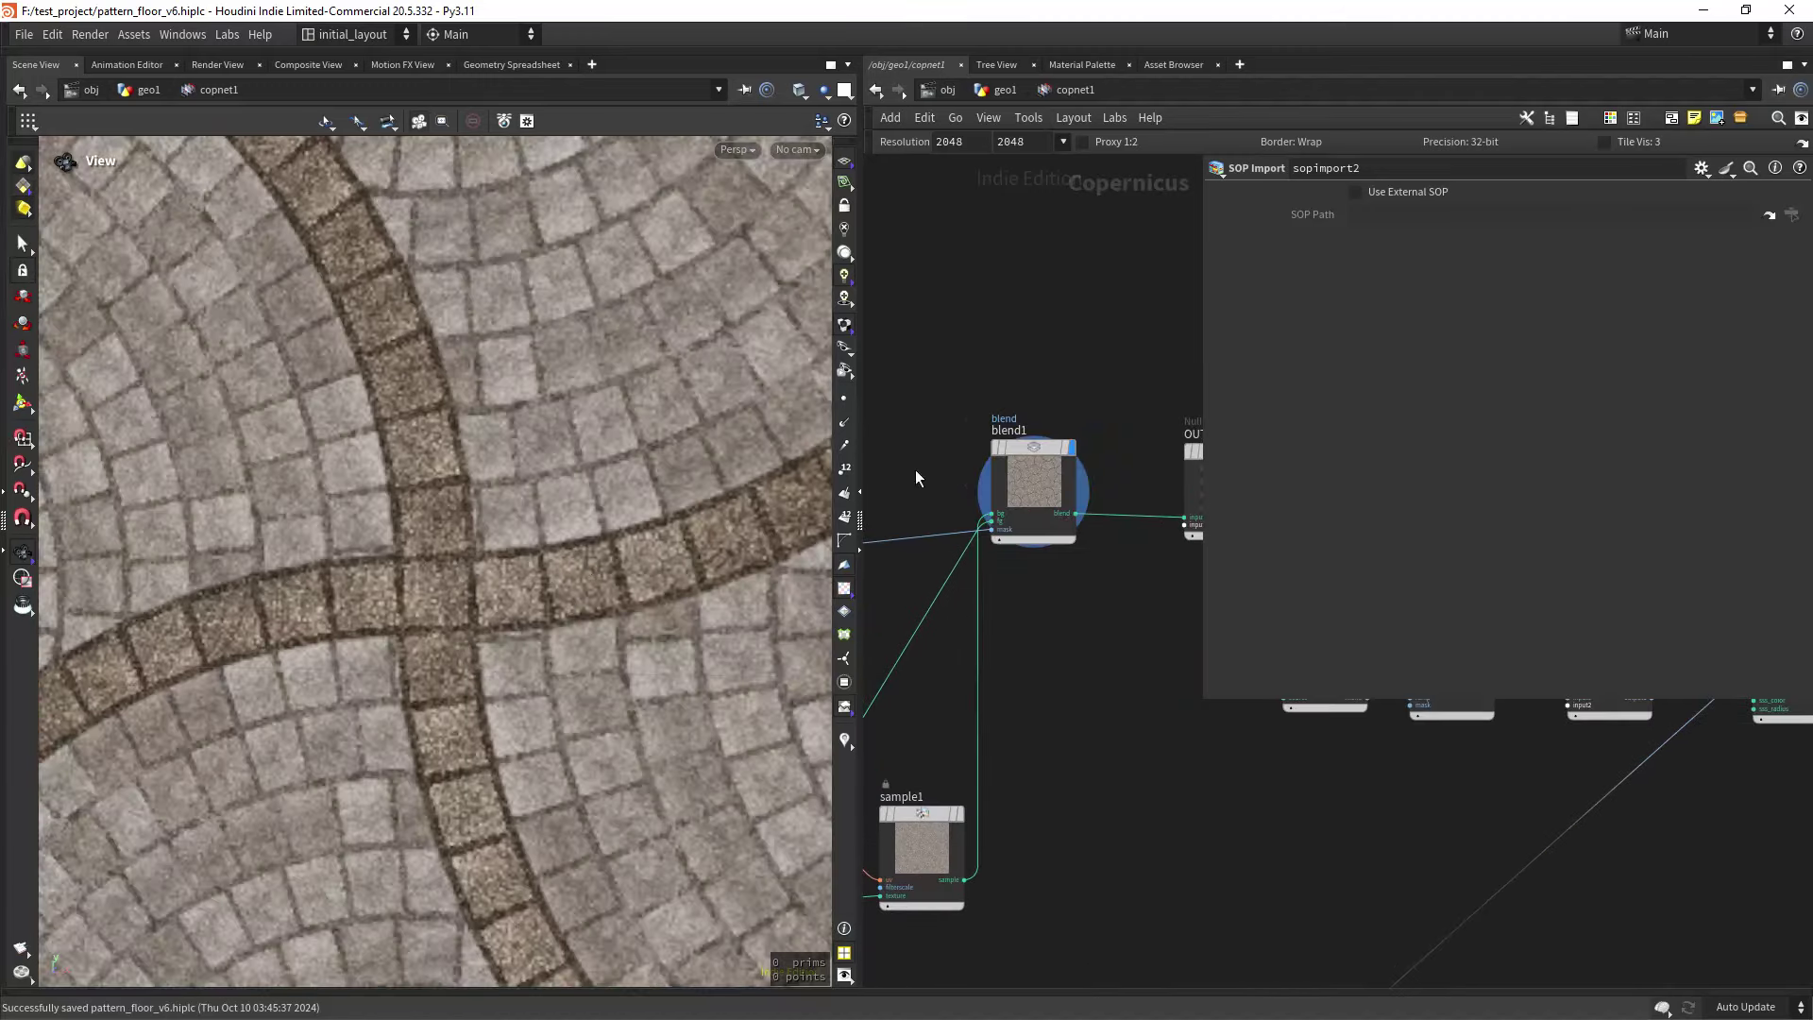
scroll(490, 655, "down", 6)
middle_click_drag(671, 631, 507, 671)
right_click_drag(652, 627, 593, 668)
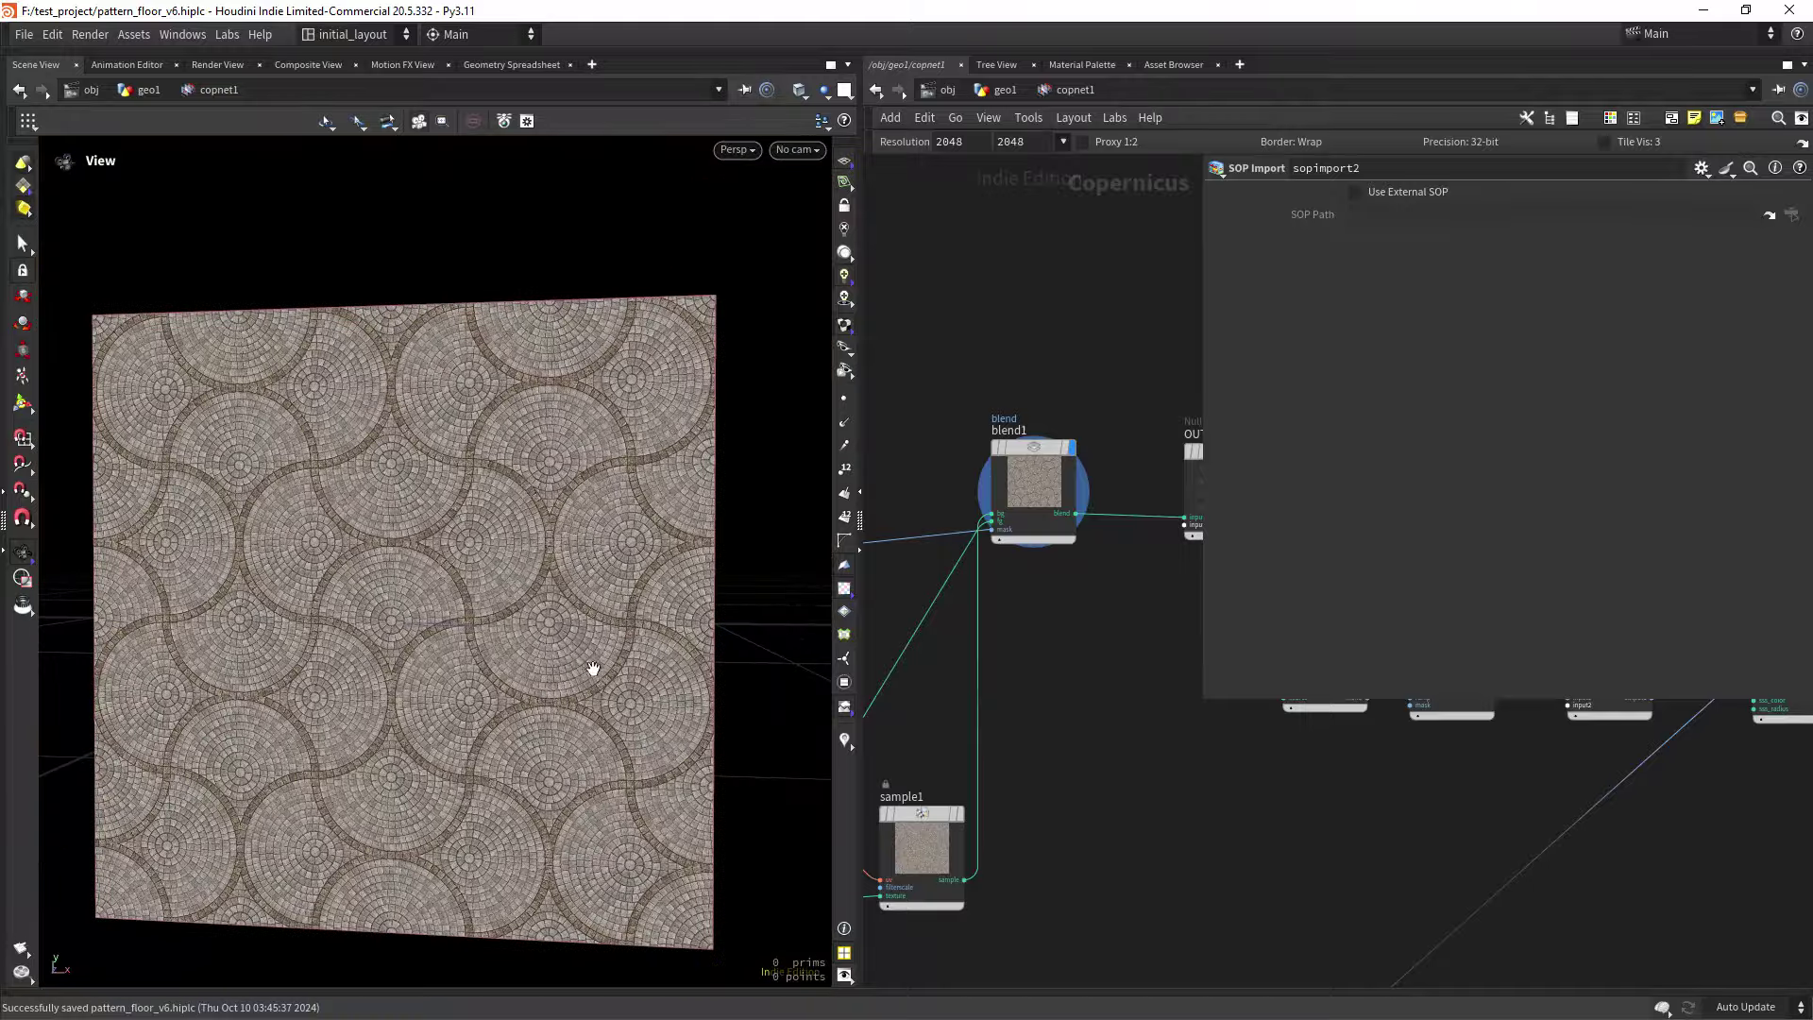
Display the OUT_ALBEDO null to view the final albedo output.
scroll(1068, 644, "down", 5)
middle_click_drag(1090, 690, 997, 661)
scroll(1051, 589, "up", 3)
scroll(949, 565, "up", 2)
middle_click_drag(965, 545, 959, 621)
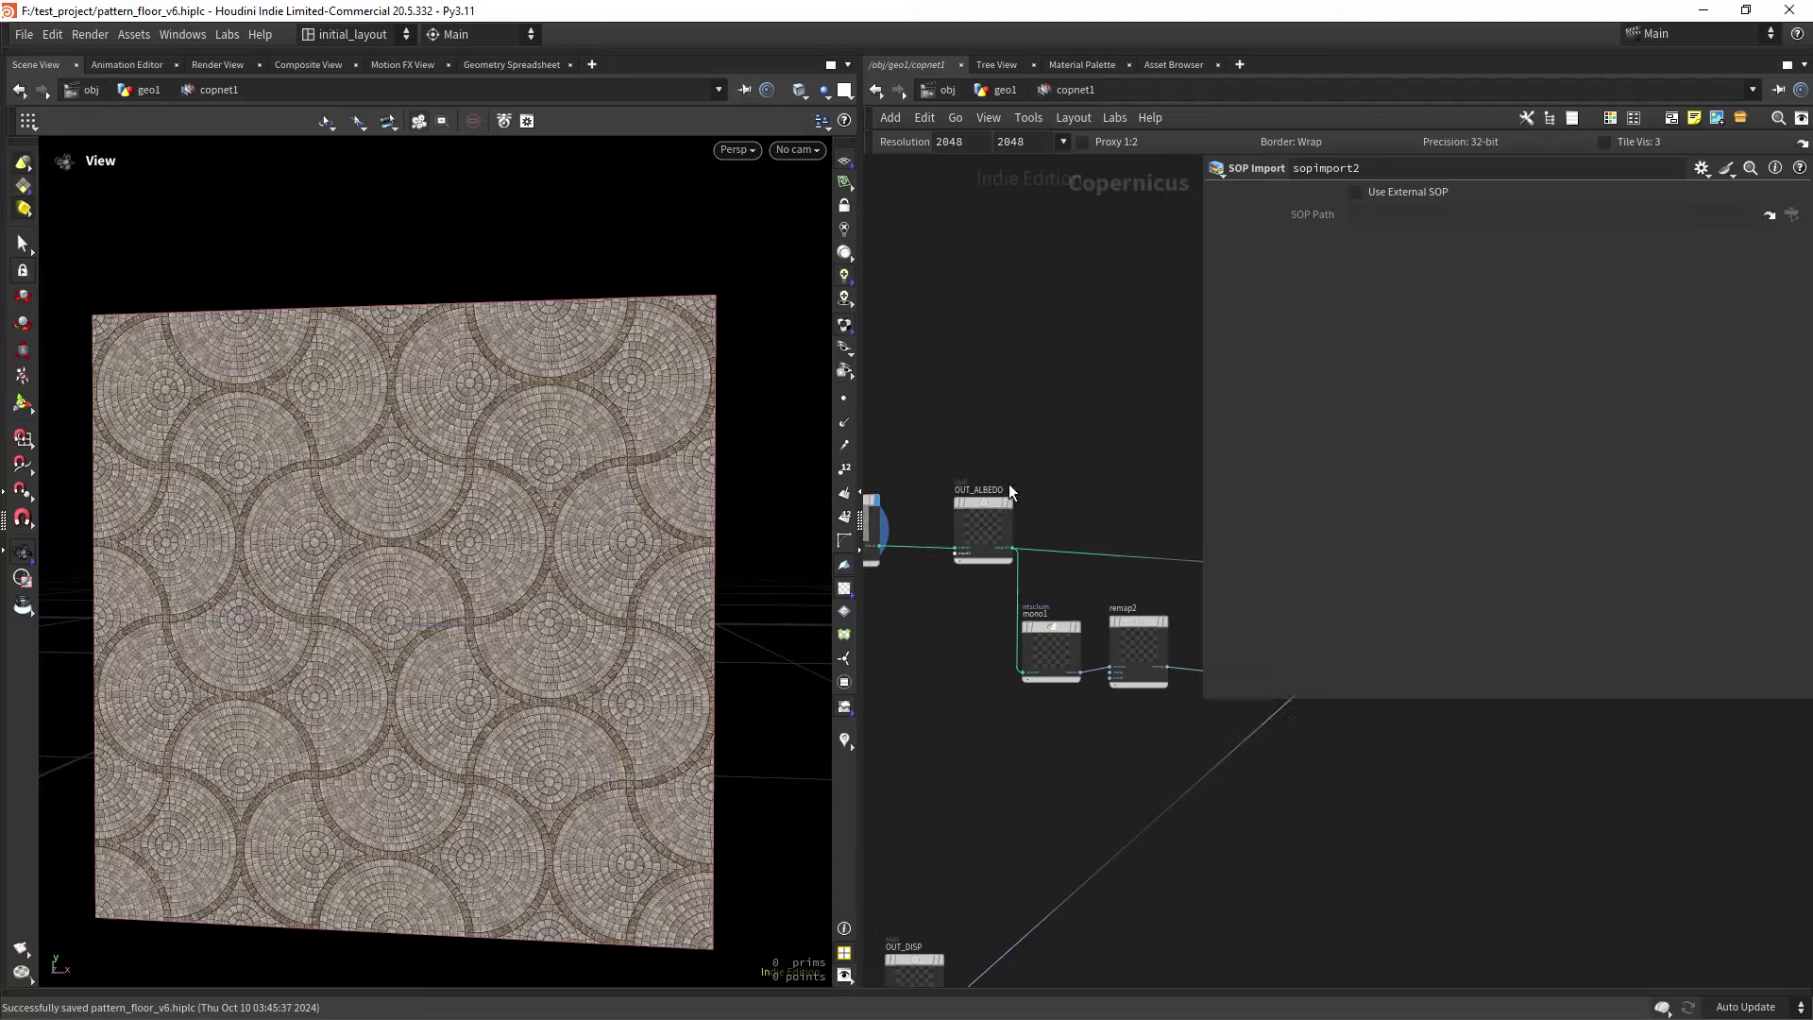
left_click(1016, 480)
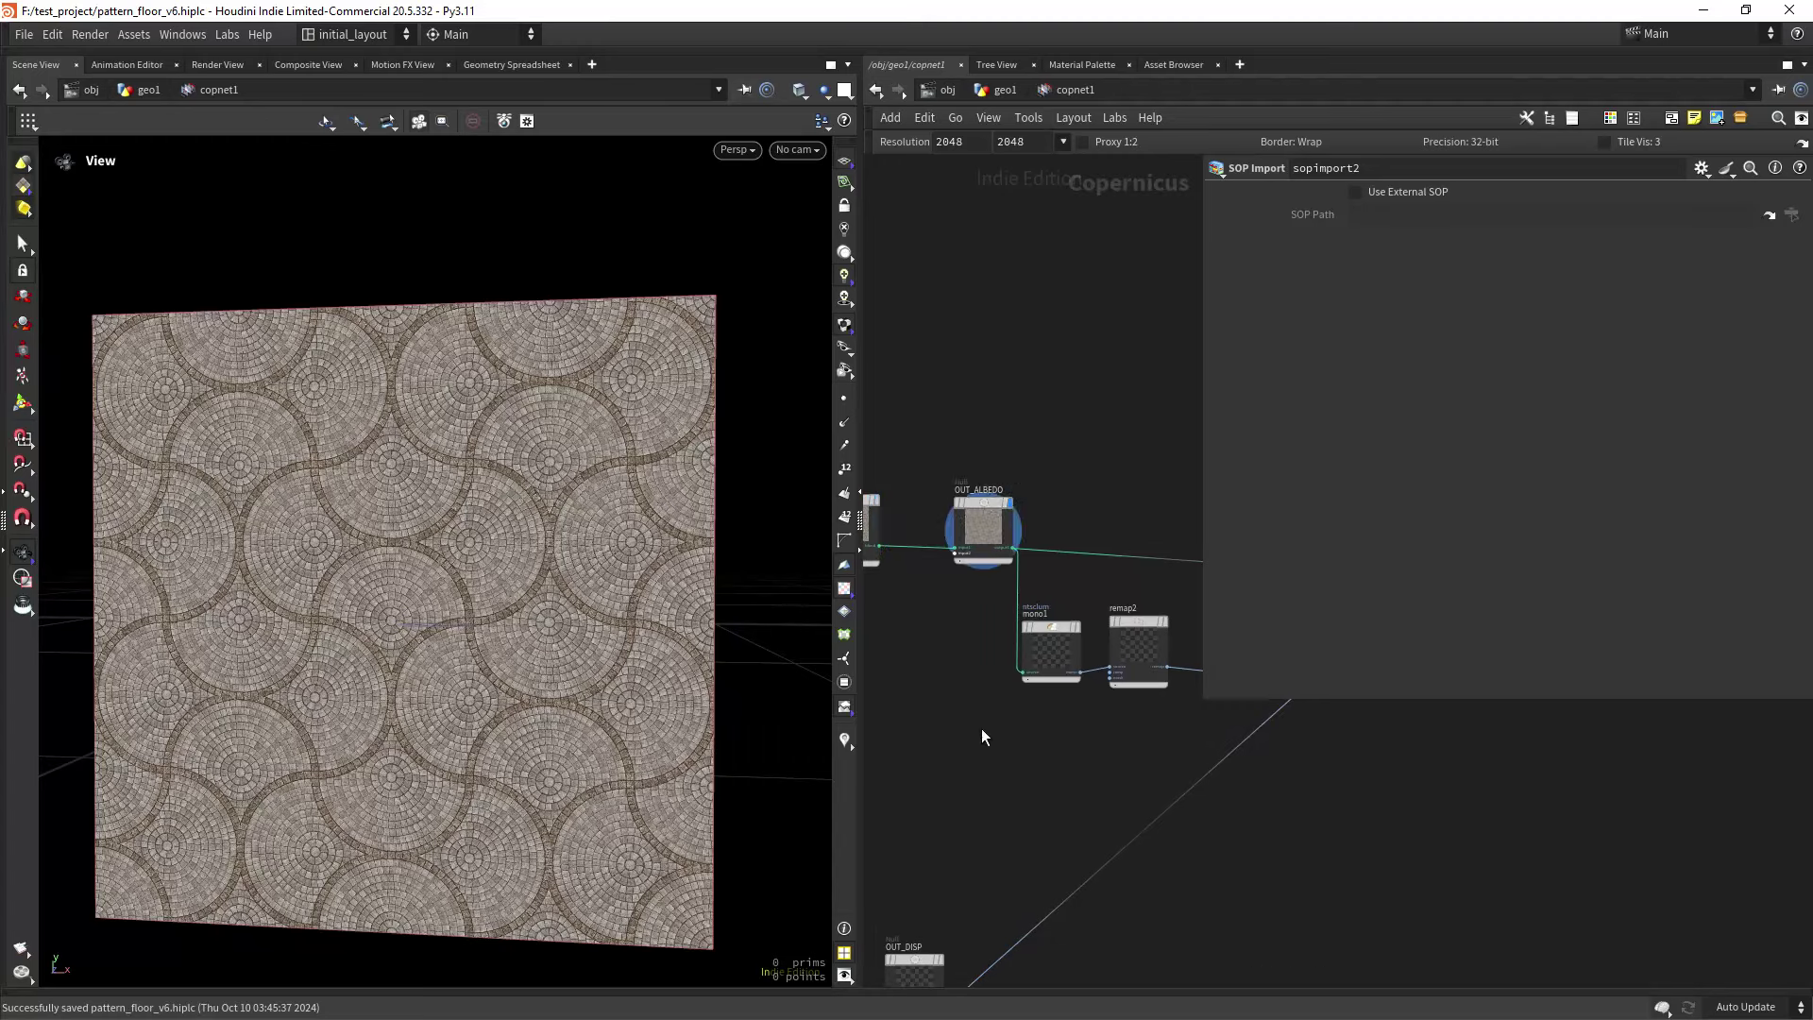
Display the OUT_DISP null to view the final displacement output.
scroll(984, 735, "down", 2)
middle_click_drag(996, 742, 1068, 542)
middle_click_drag(1054, 622, 1075, 669)
scroll(1038, 634, "up", 4)
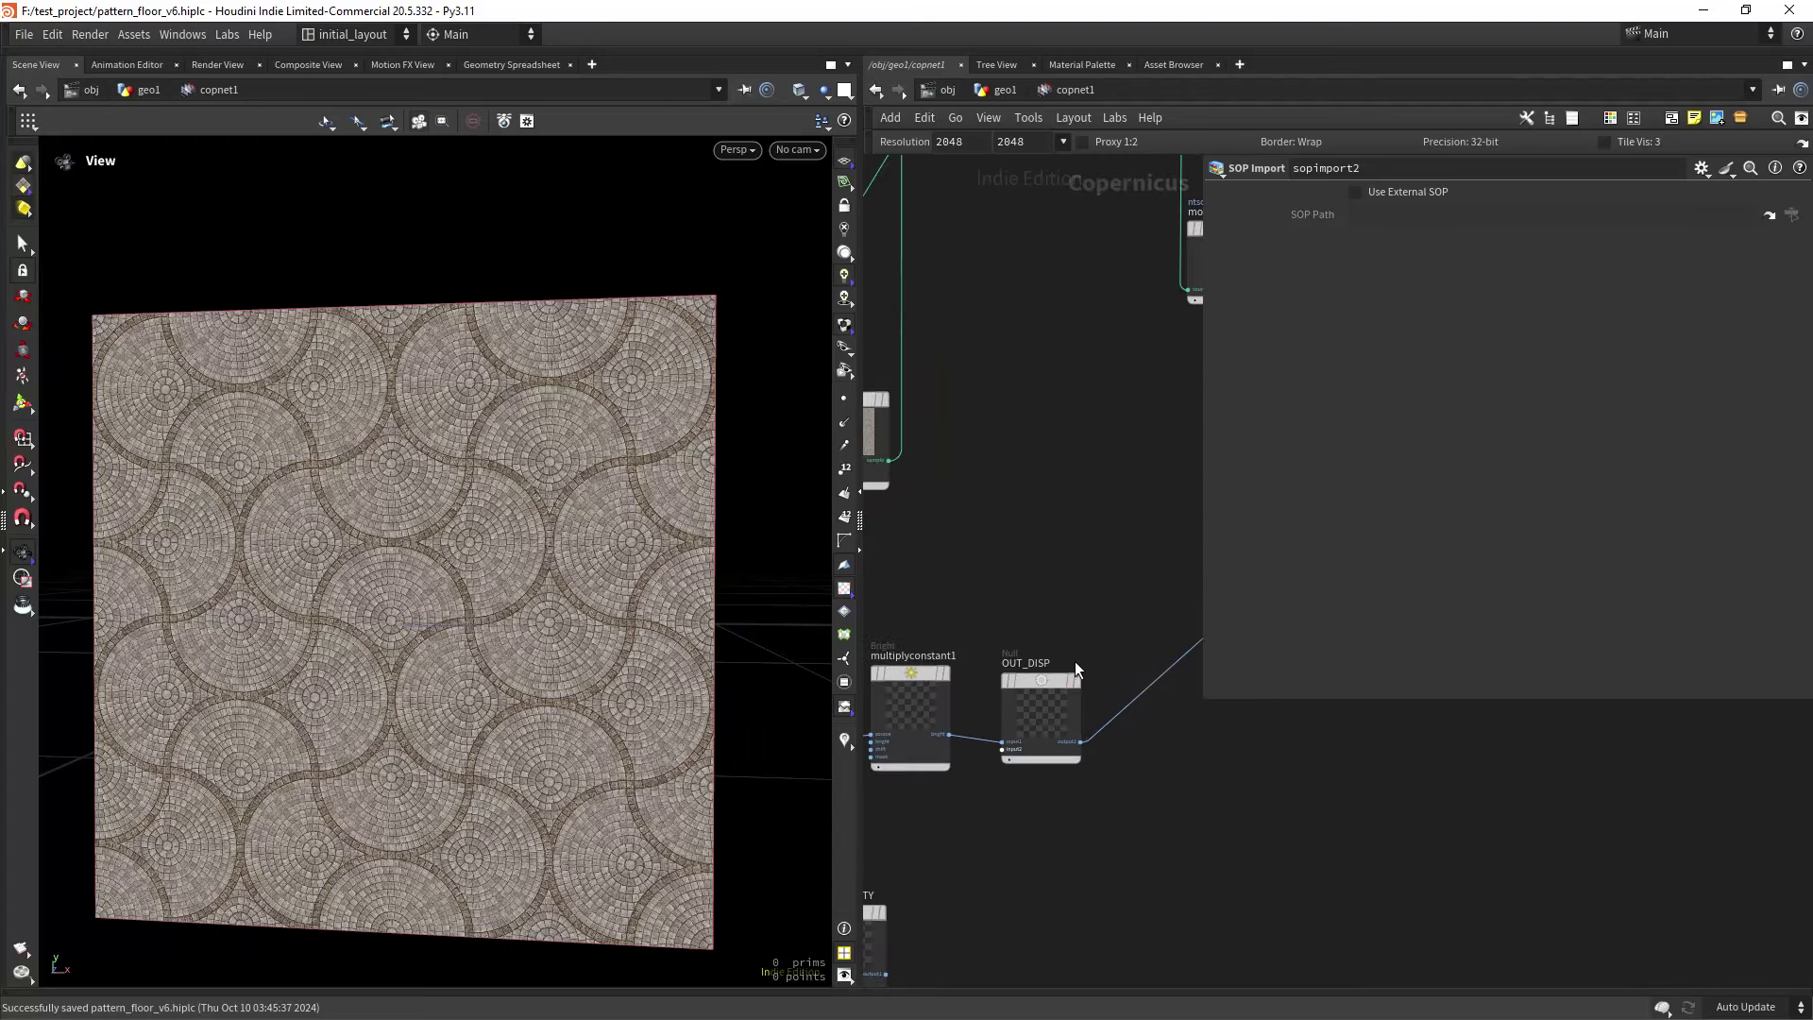
mouse_move(1069, 676)
left_click(1085, 643)
Display blend2 and blend3 in turn and compare the blended height pattern with the blended stone mask.
middle_click_drag(921, 624, 1292, 509)
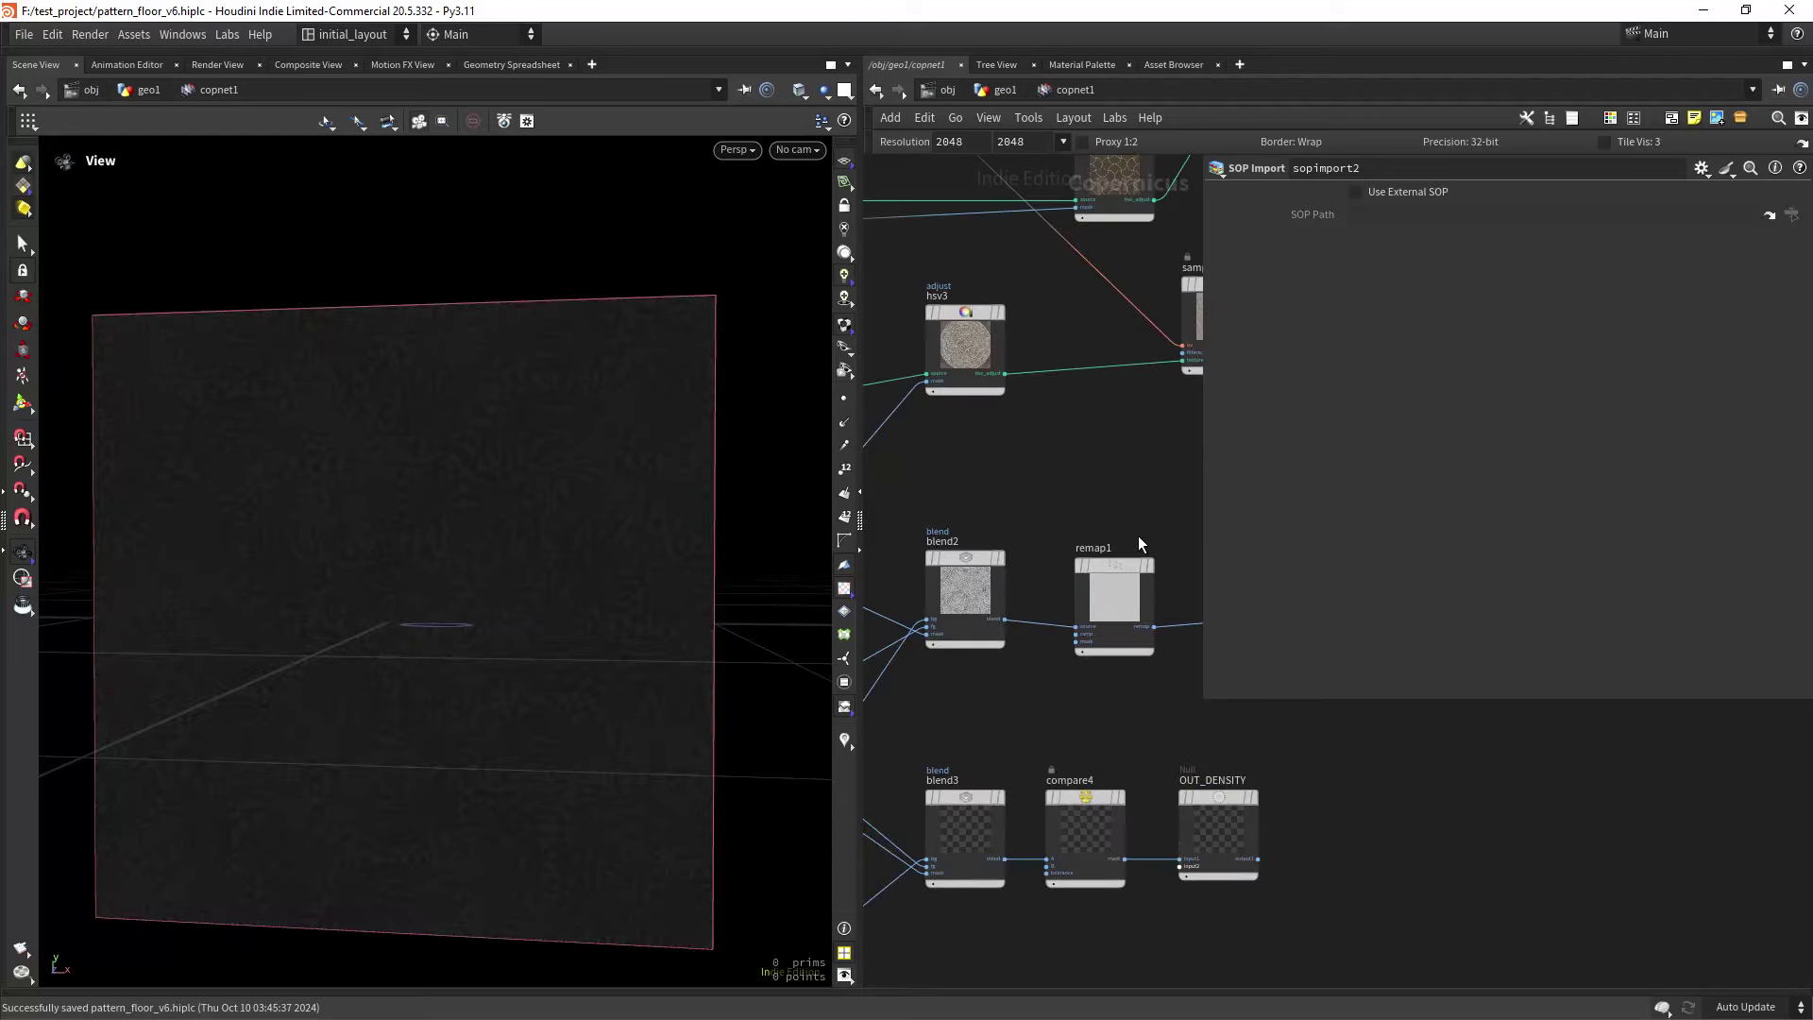
left_click(982, 559)
scroll(1003, 501, "down", 2)
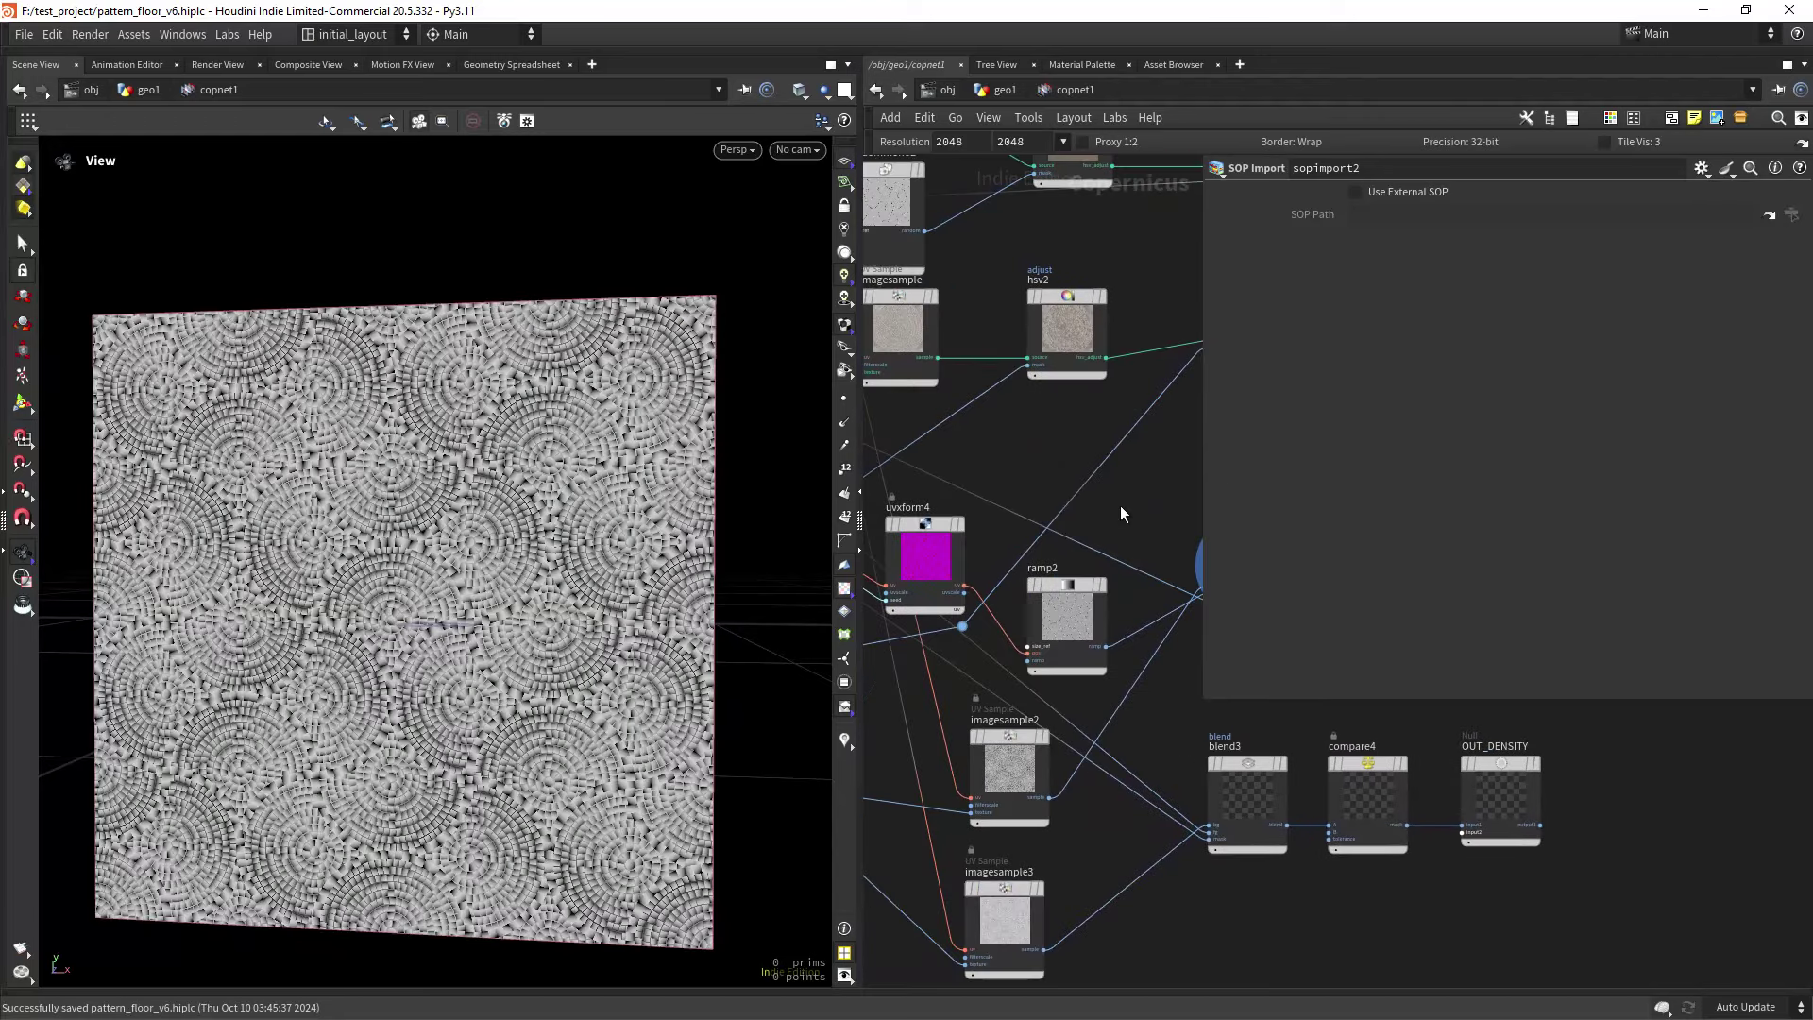
scroll(1032, 624, "up", 2)
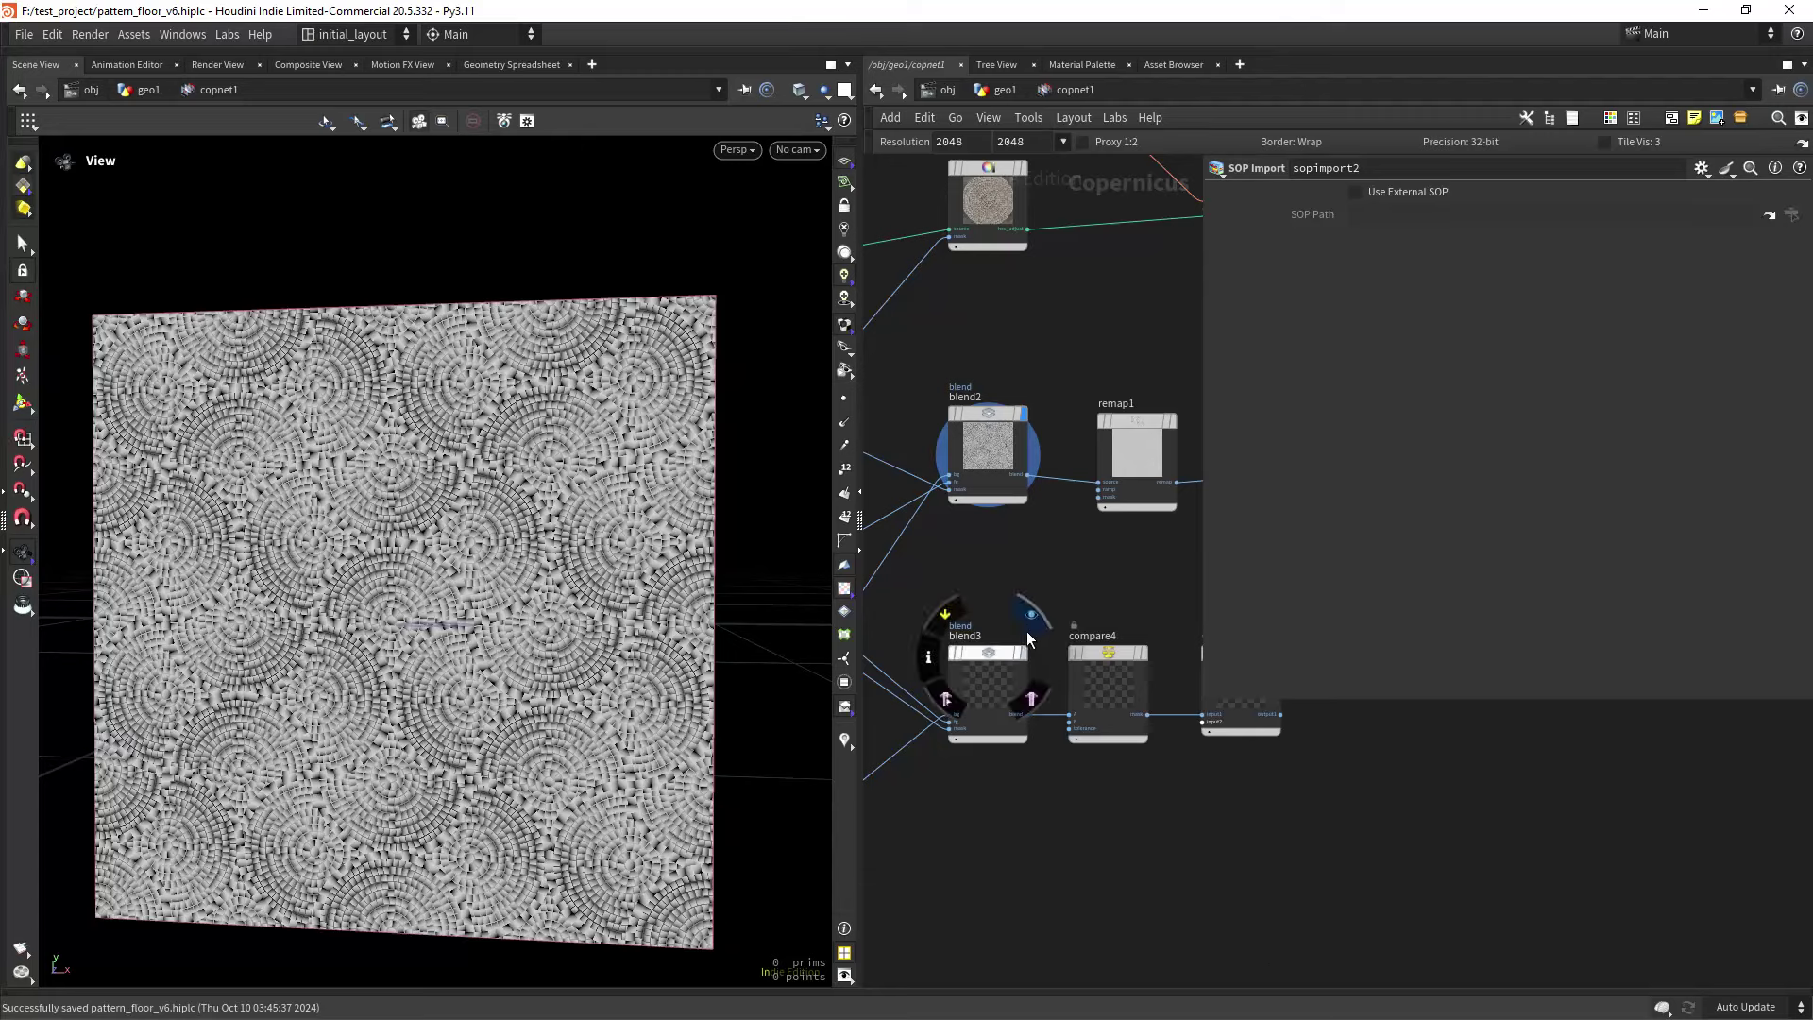
left_click(1031, 618)
middle_click_drag(1259, 659, 1126, 661)
mouse_move(1125, 661)
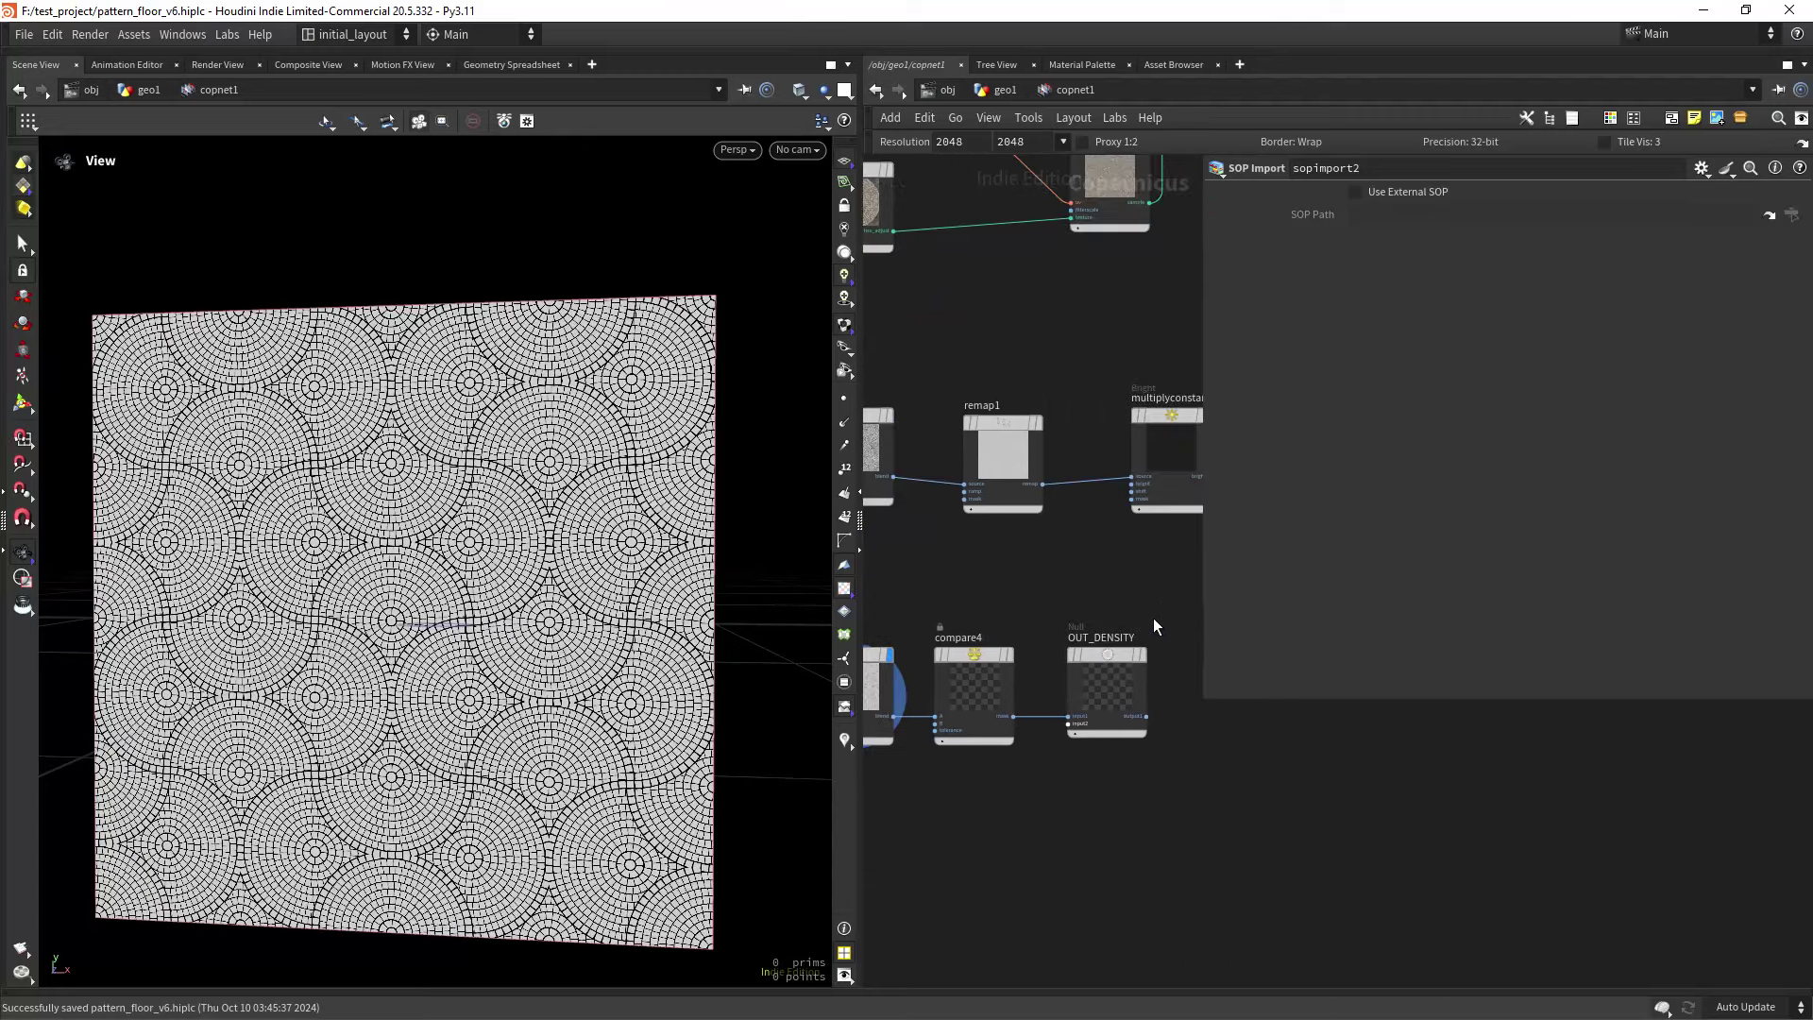
Display the OUT_DENSITY null and examine the mask of the gaps between the stones.
left_click(1149, 623)
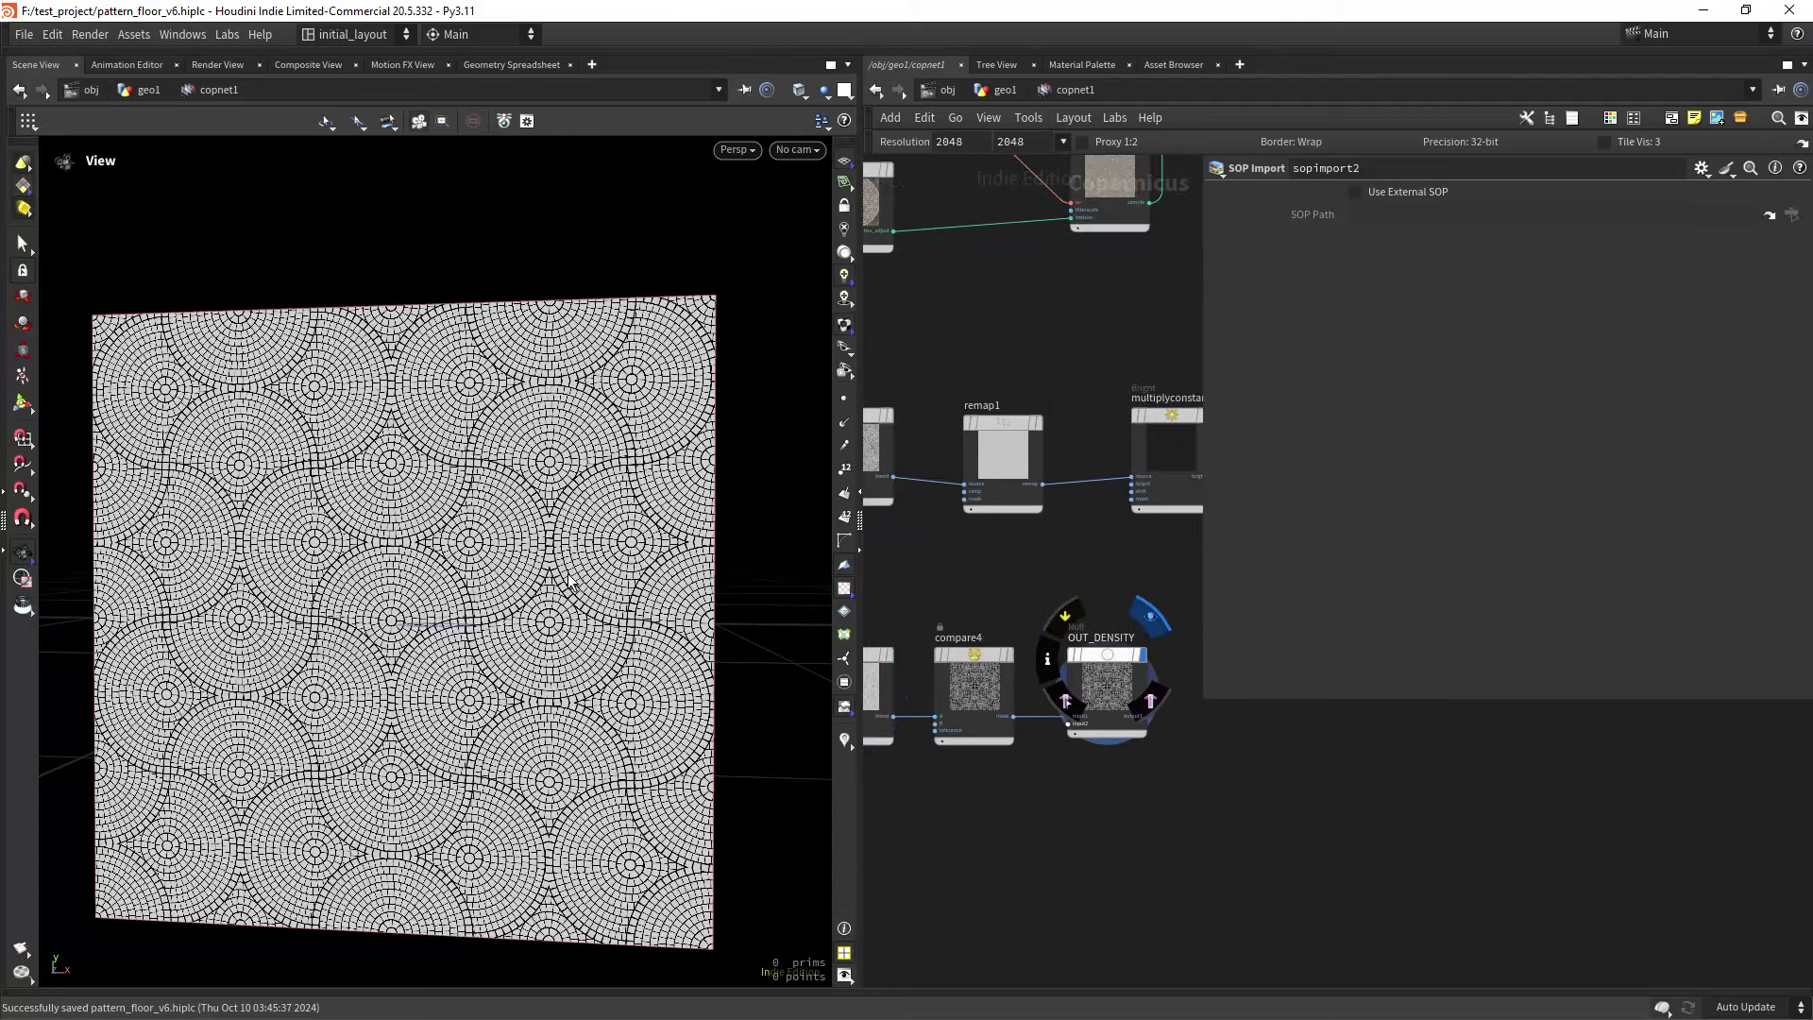
scroll(547, 581, "up", 8)
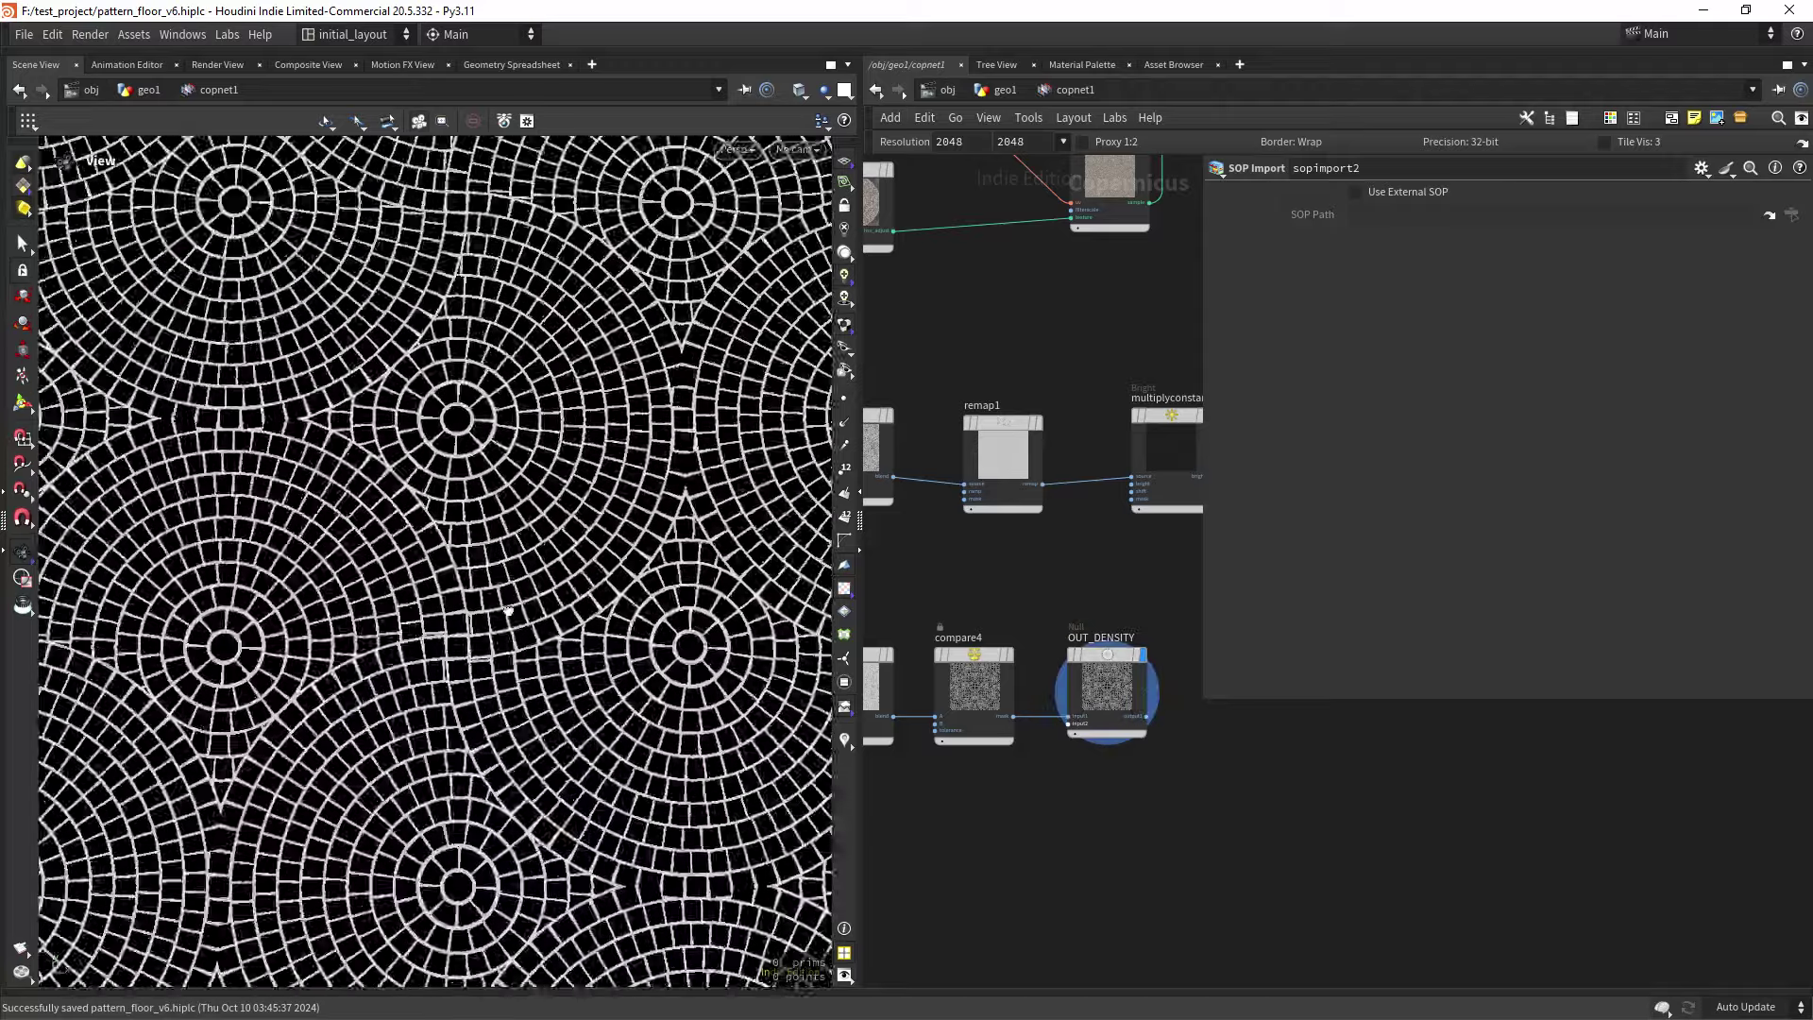
scroll(508, 611, "up", 2)
scroll(599, 581, "down", 3)
middle_click_drag(696, 585, 643, 642)
scroll(473, 623, "up", 4)
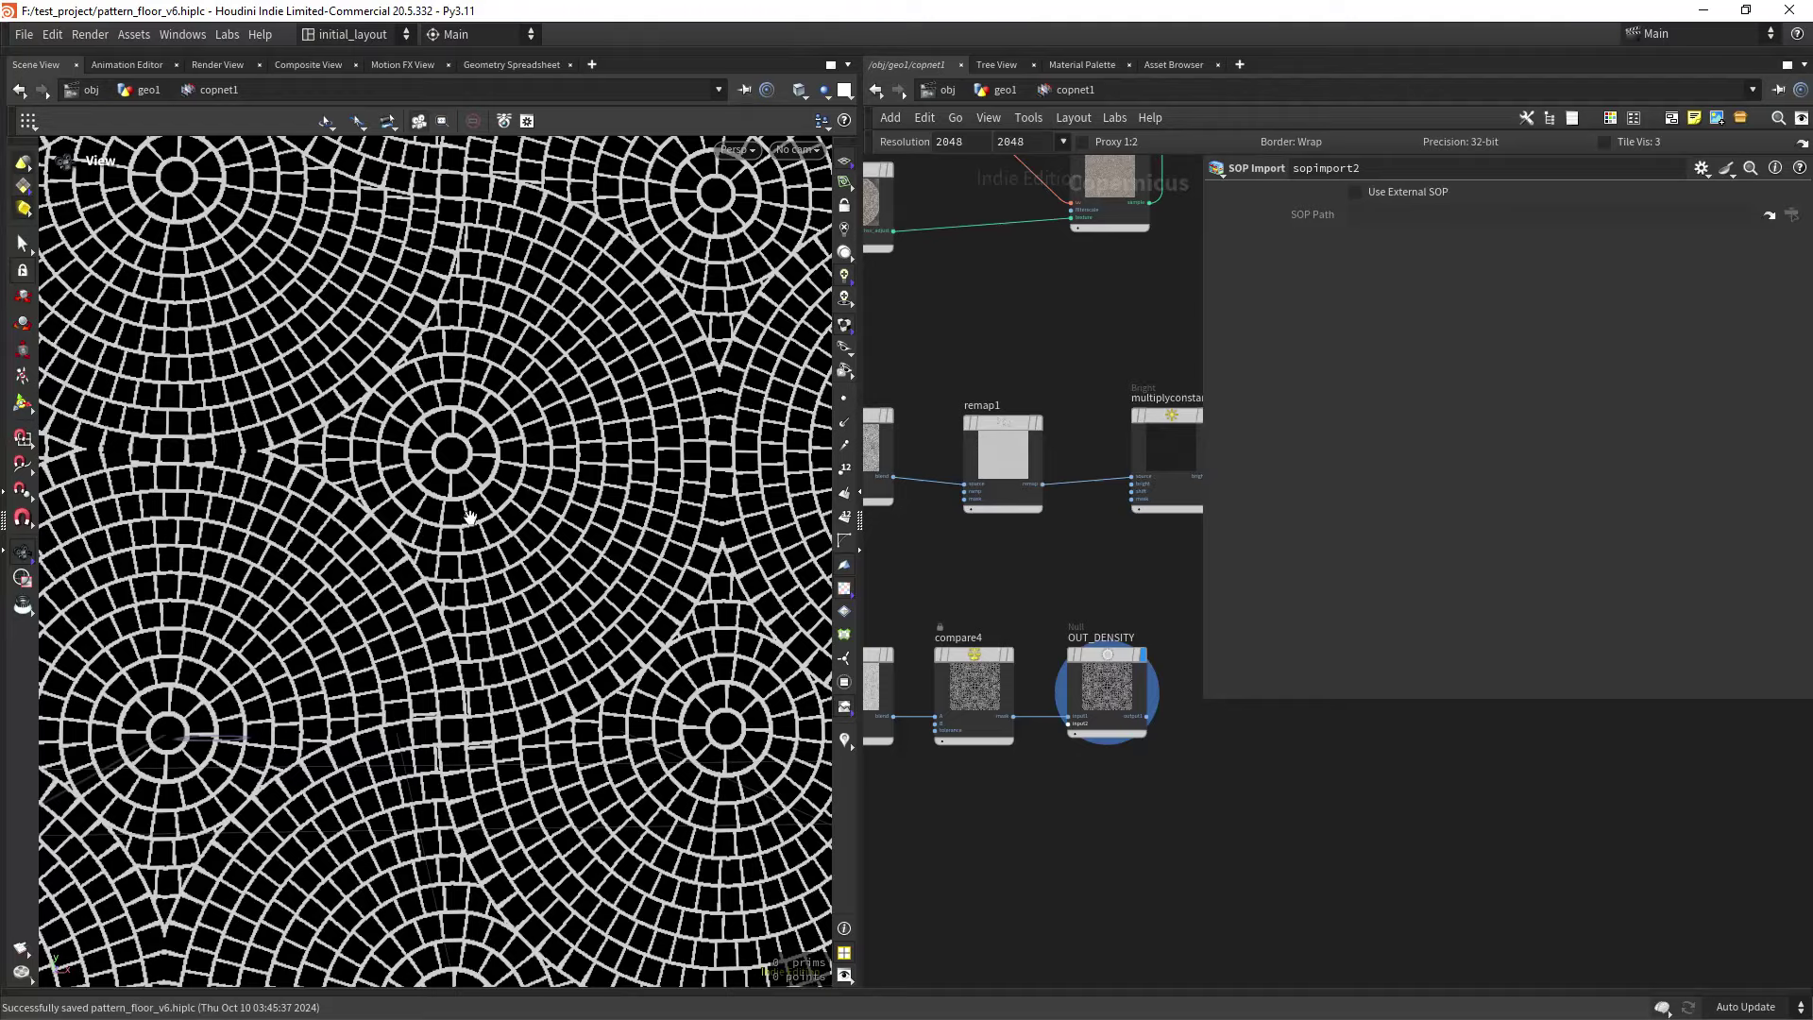
scroll(469, 516, "down", 5)
scroll(1020, 585, "down", 5)
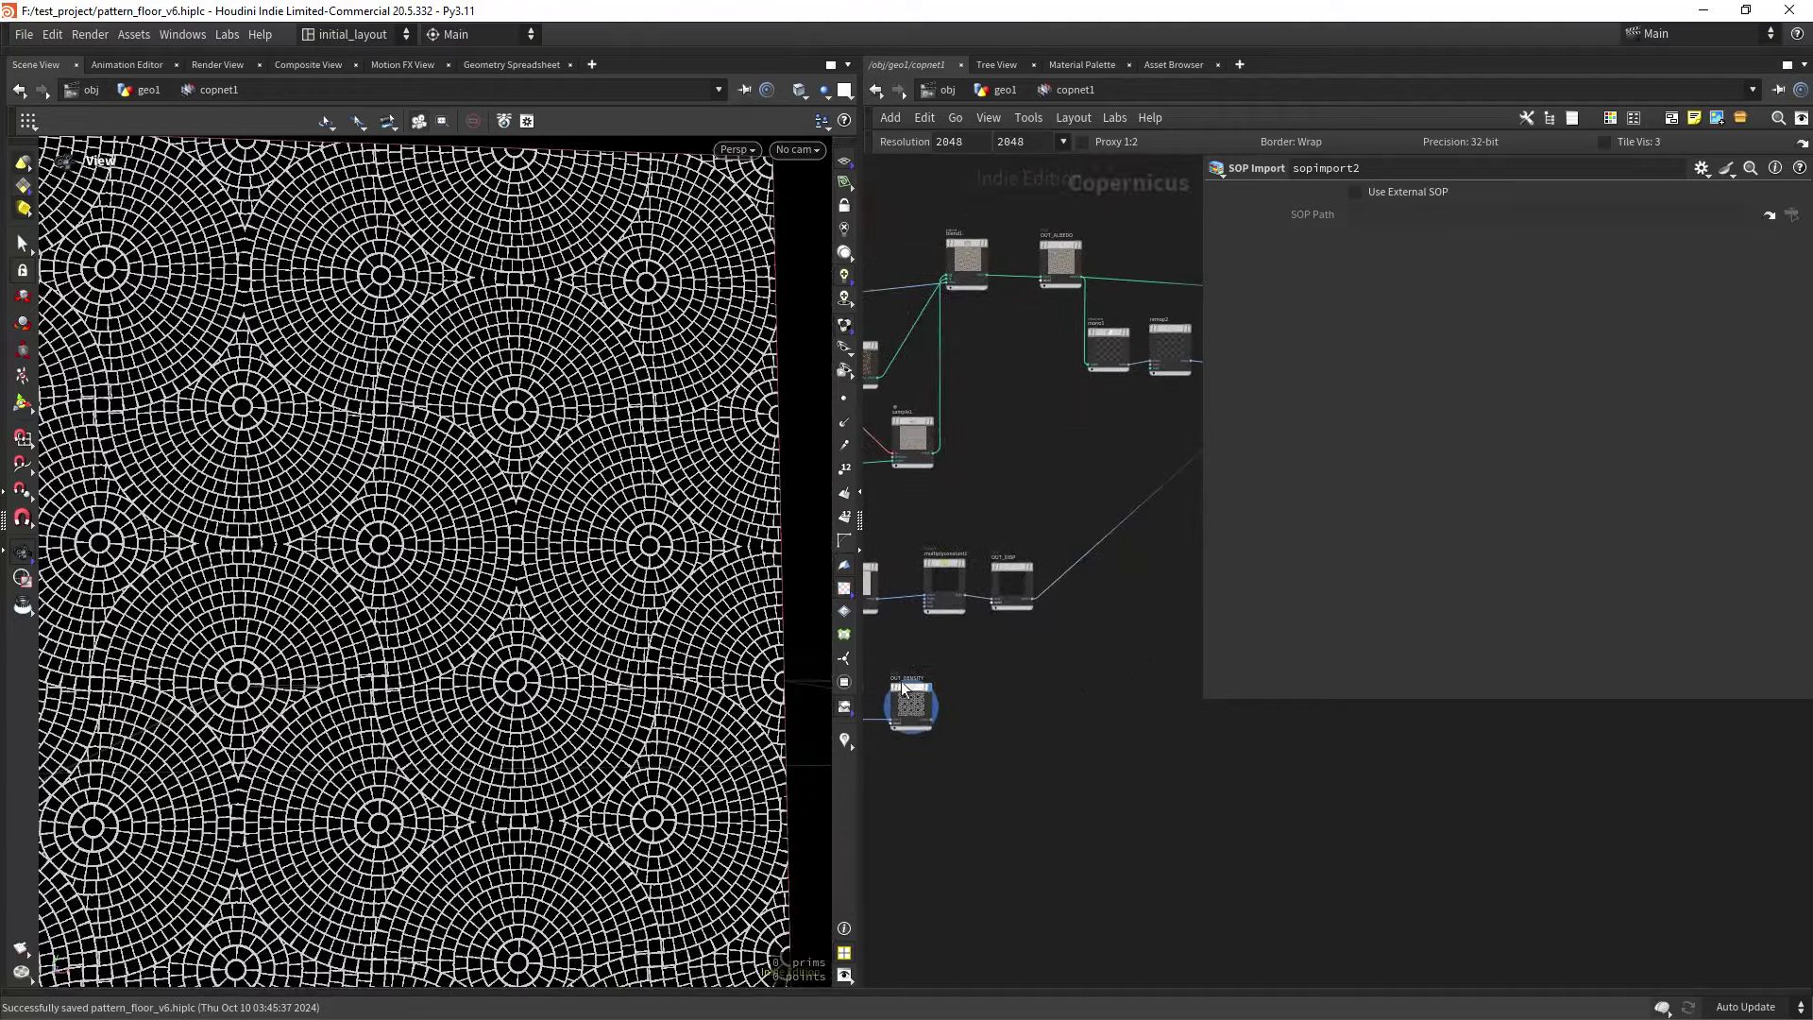
Display the OUT_ROUGH null and examine the roughness map that feeds the preview material.
scroll(1096, 642, "down", 3)
middle_click_drag(1098, 648, 903, 751)
scroll(1050, 604, "up", 4)
middle_click_drag(1093, 528, 1093, 665)
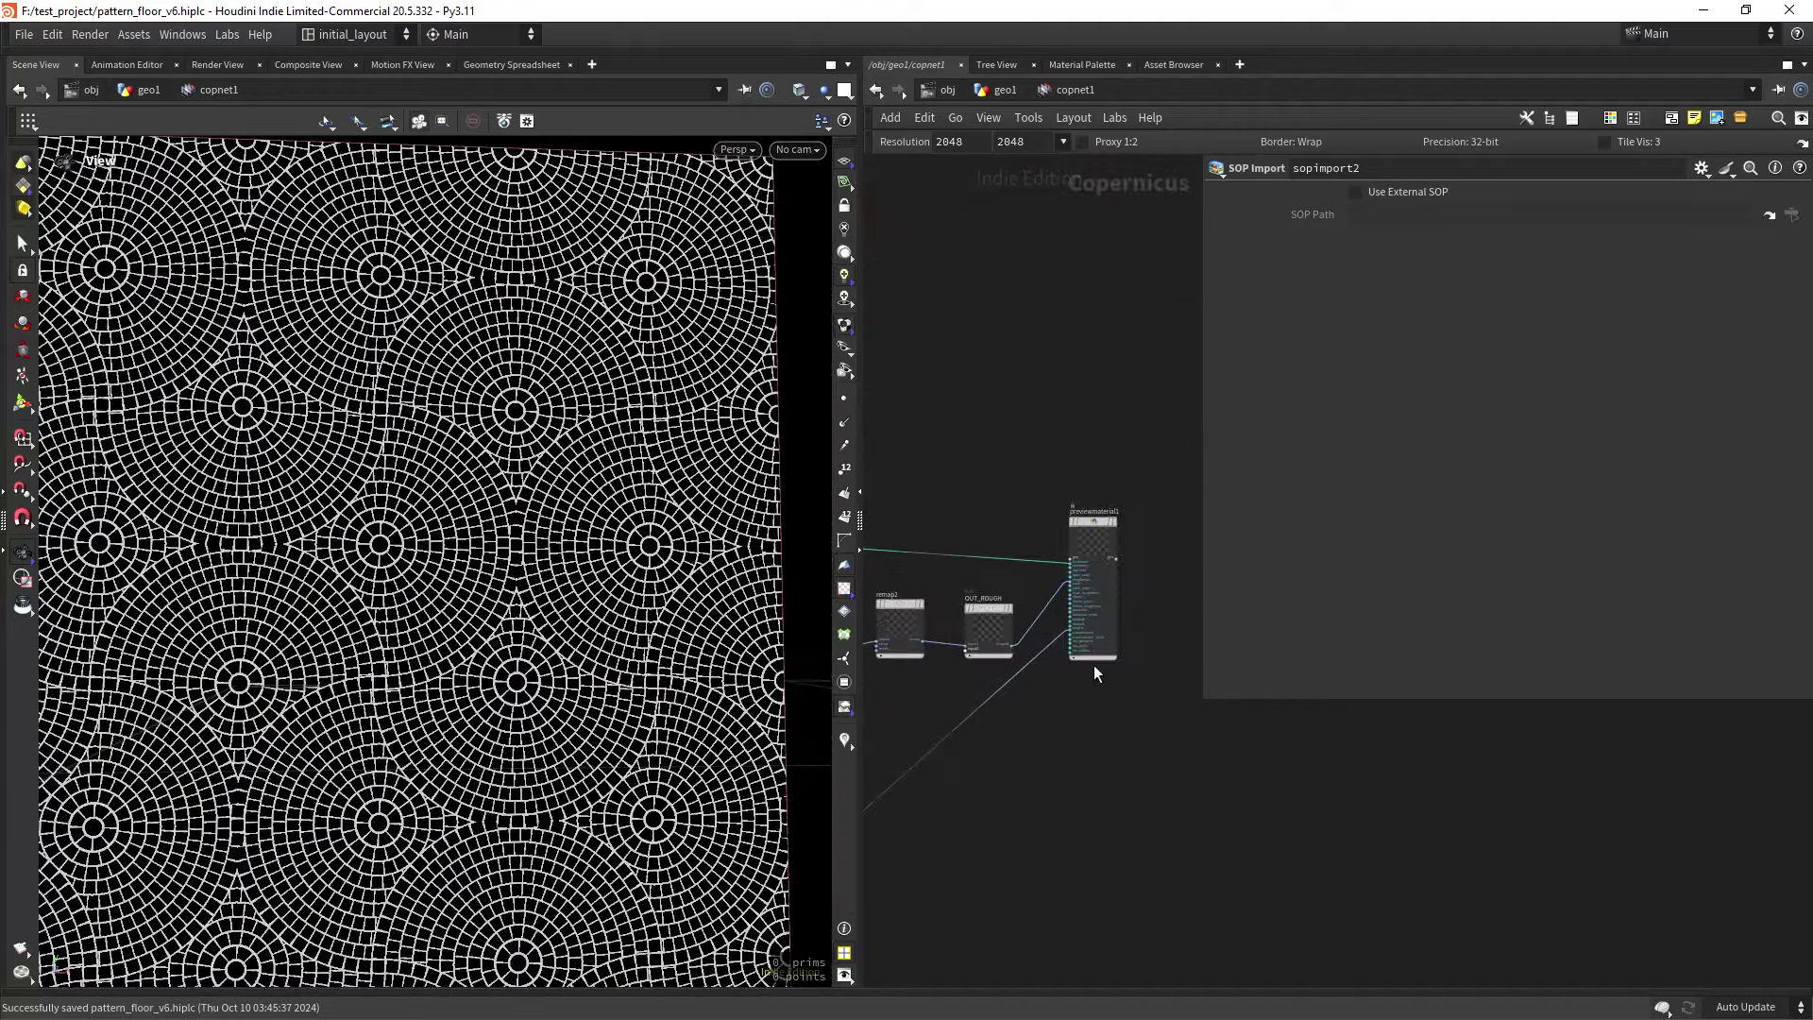
scroll(1058, 667, "up", 5)
left_click(1063, 597)
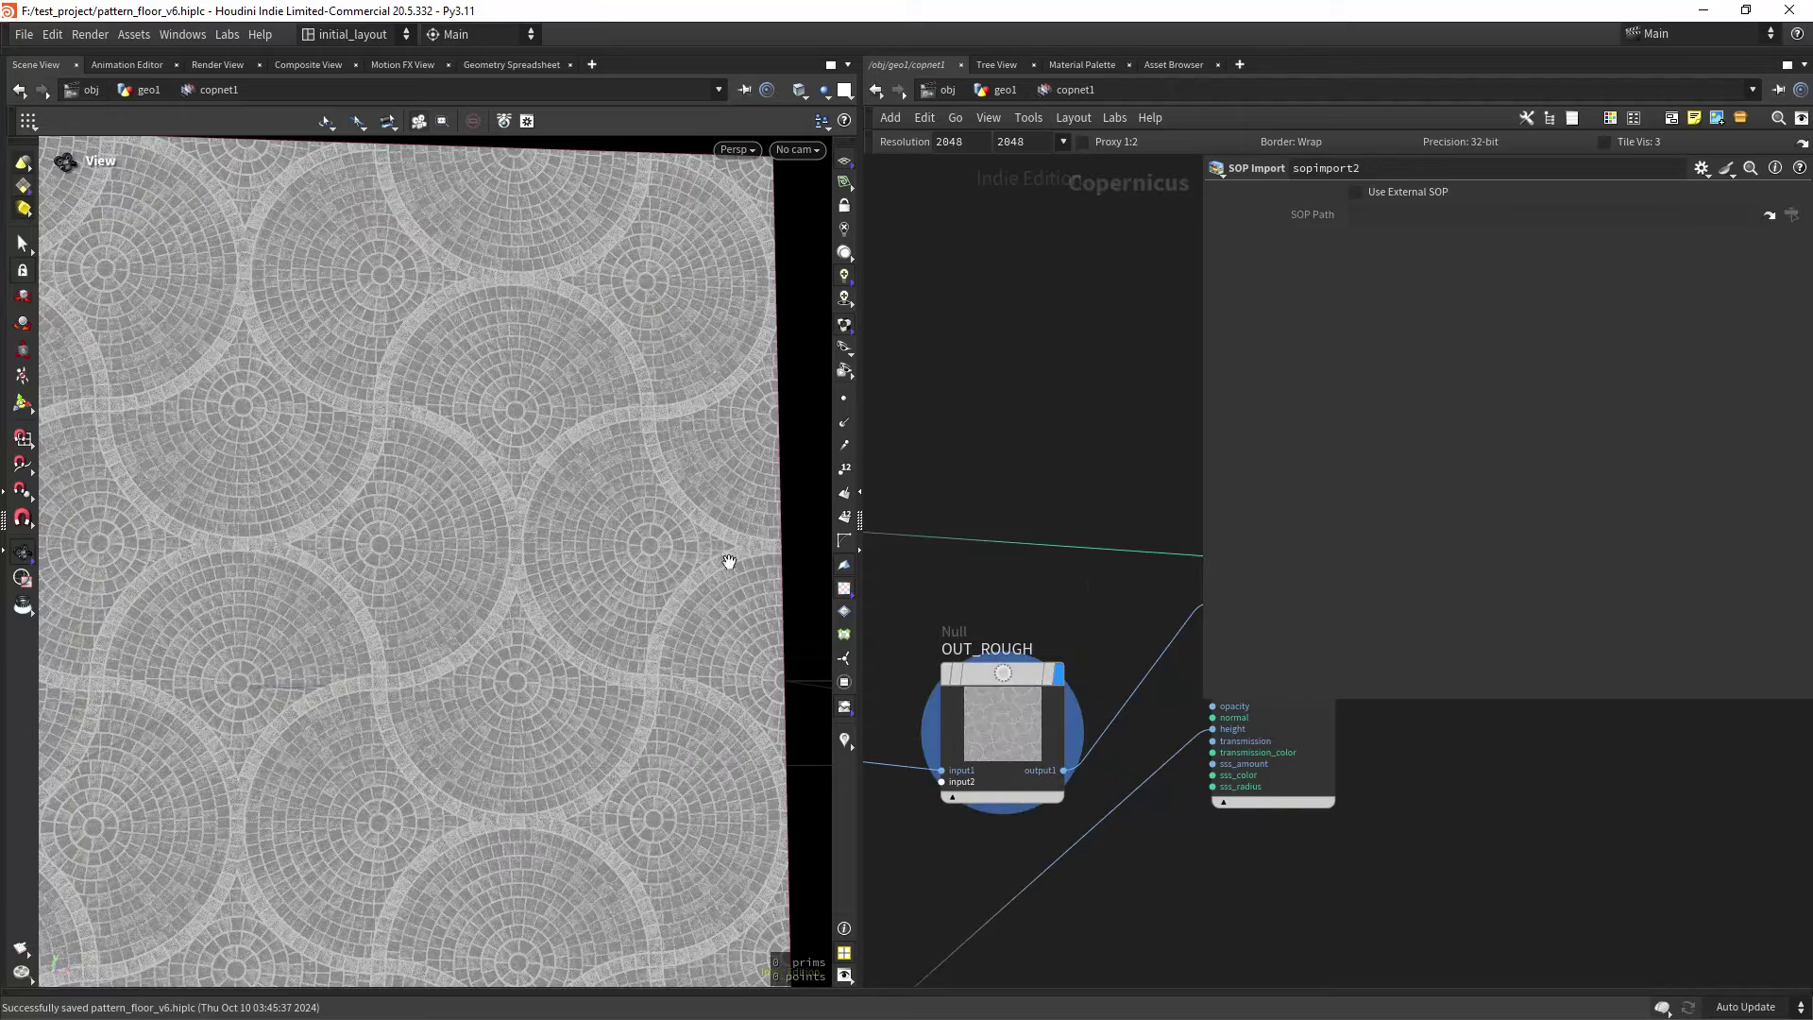
scroll(631, 563, "up", 3)
scroll(632, 563, "down", 3)
middle_click_drag(1093, 605, 903, 659)
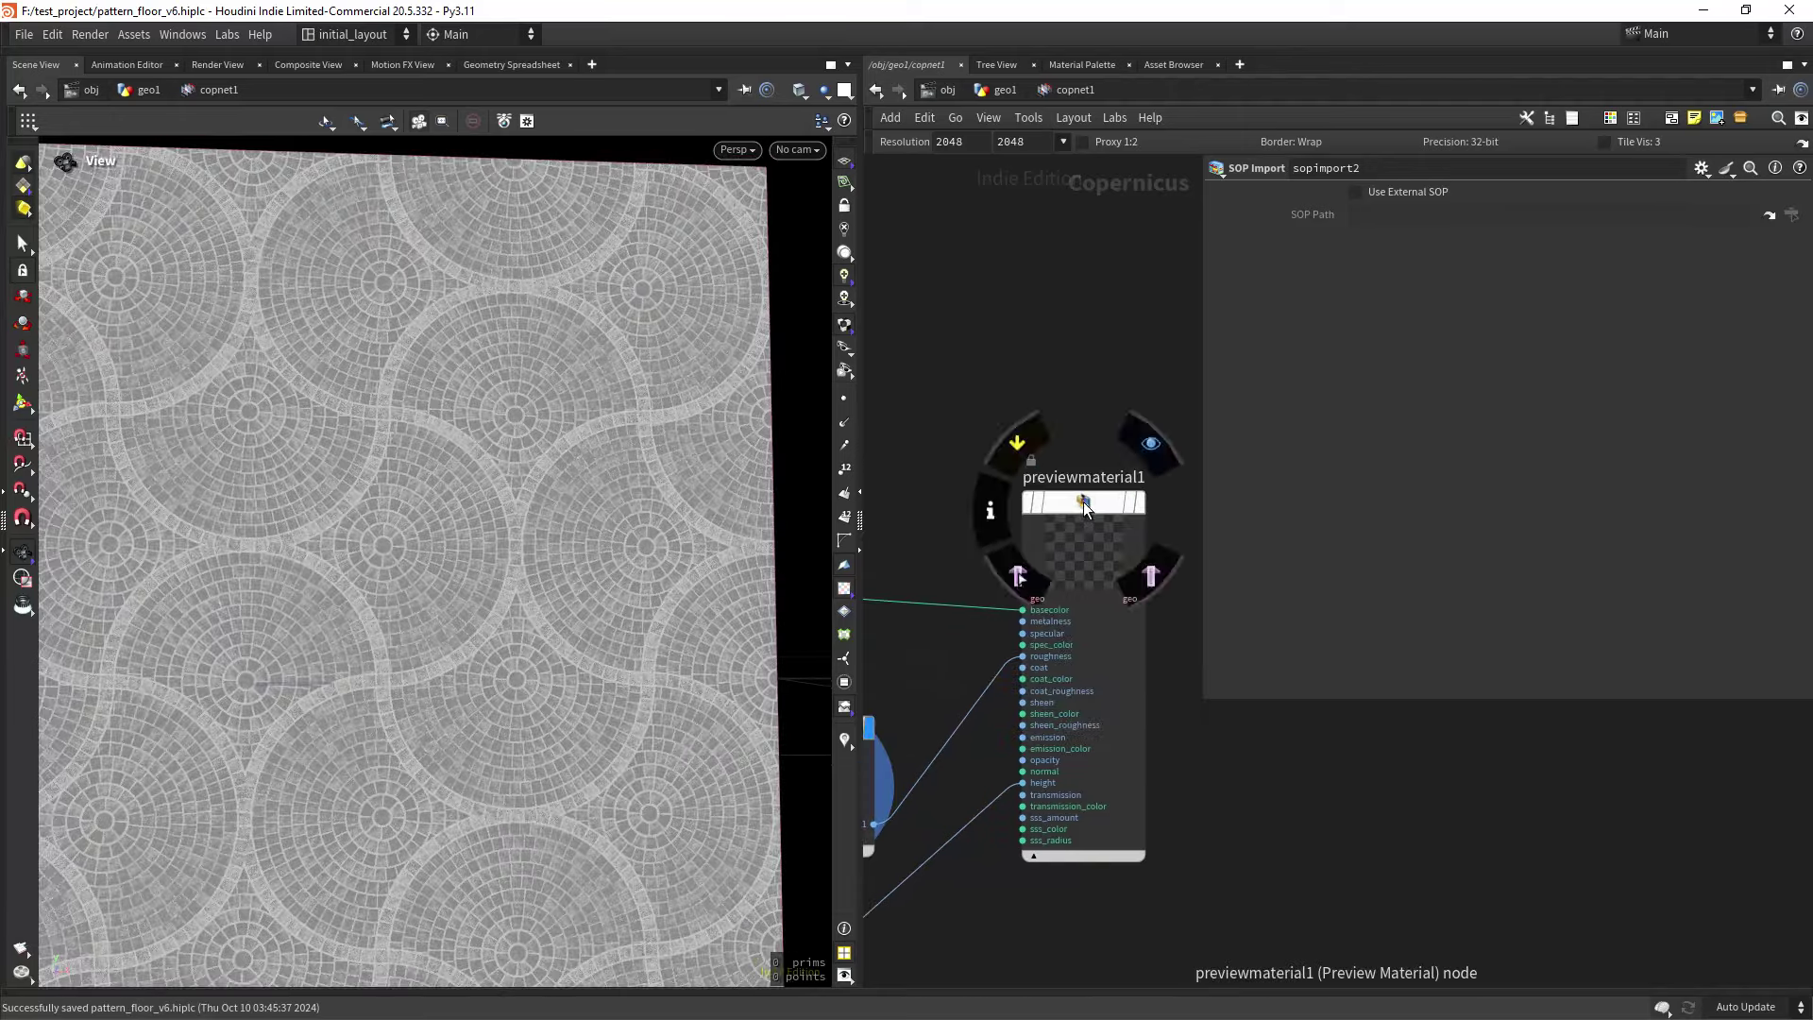
Display the OUT_ALBEDO null and examine the complete albedo map of the scale-patterned stone floor.
right_click_drag(611, 642, 530, 722)
middle_click_drag(939, 504, 1356, 512)
mouse_move(1049, 461)
left_click(1119, 405)
right_click_drag(515, 645, 605, 626)
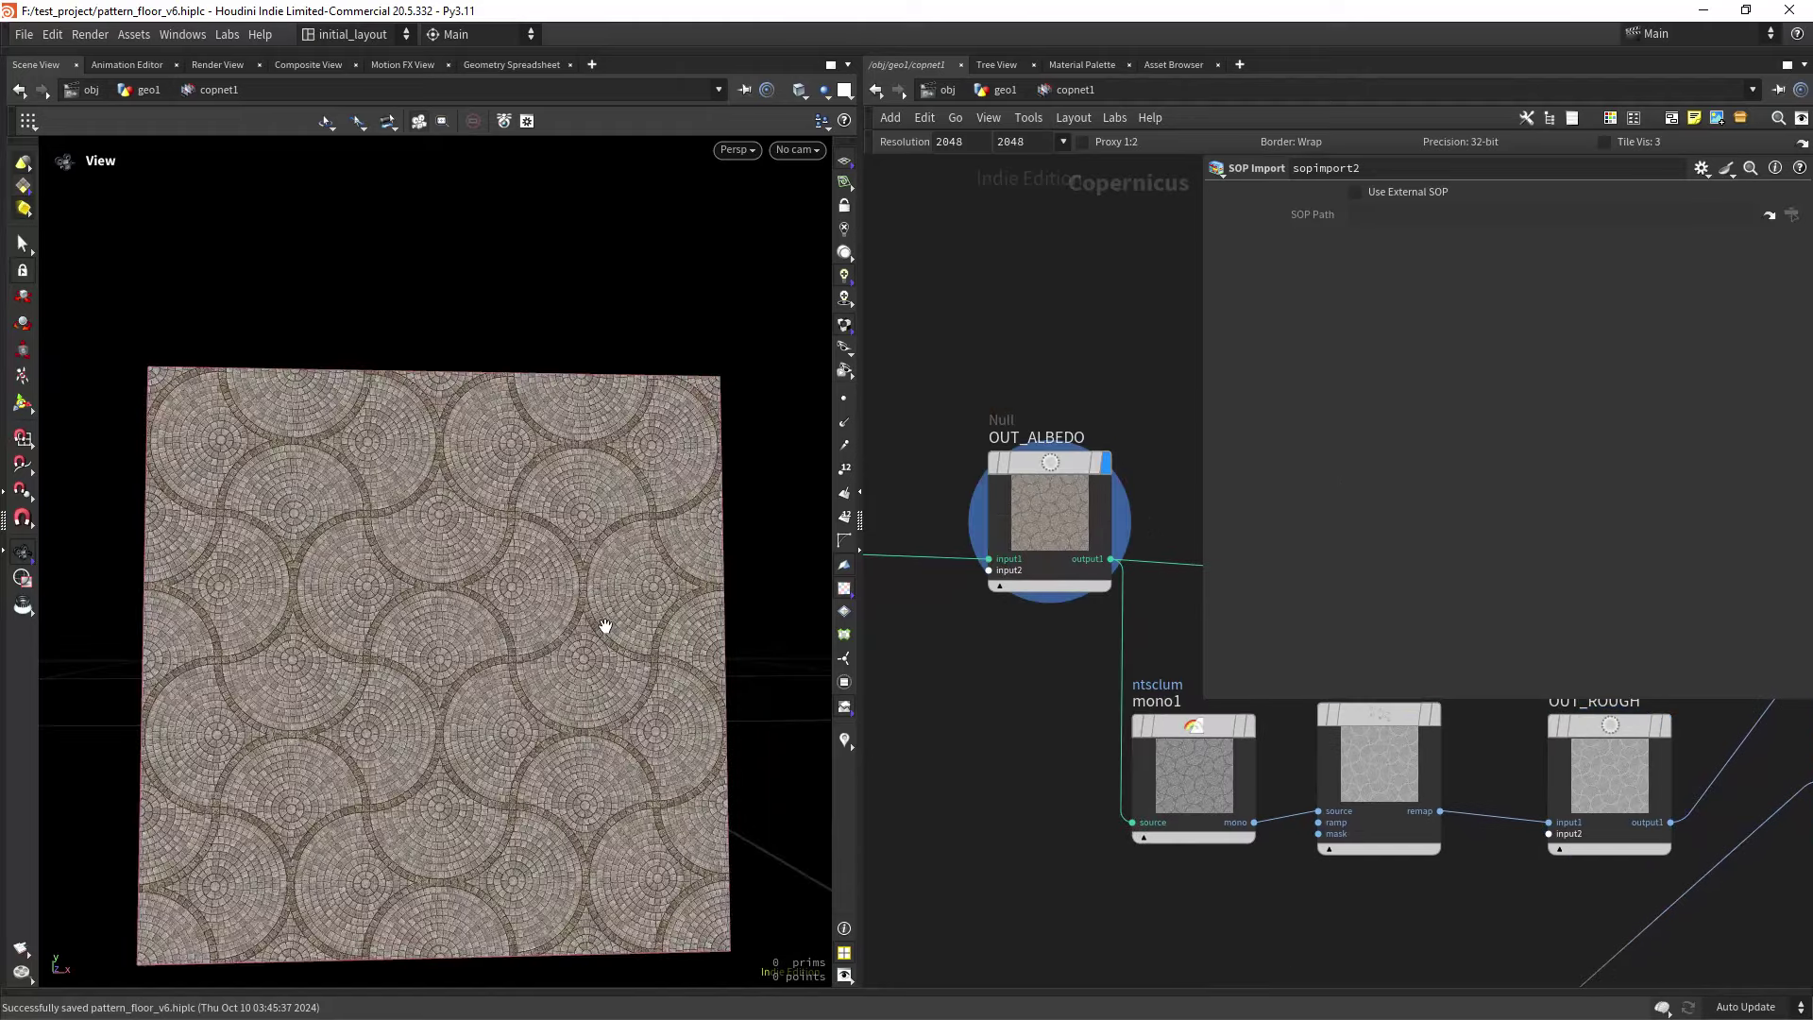
Switch to the browser and skim the YouTube video "Custom patterns with COPS | October Patreon Exclusive" through its herringbone, UV layout and wood pattern sections.
key("alt+Tab")
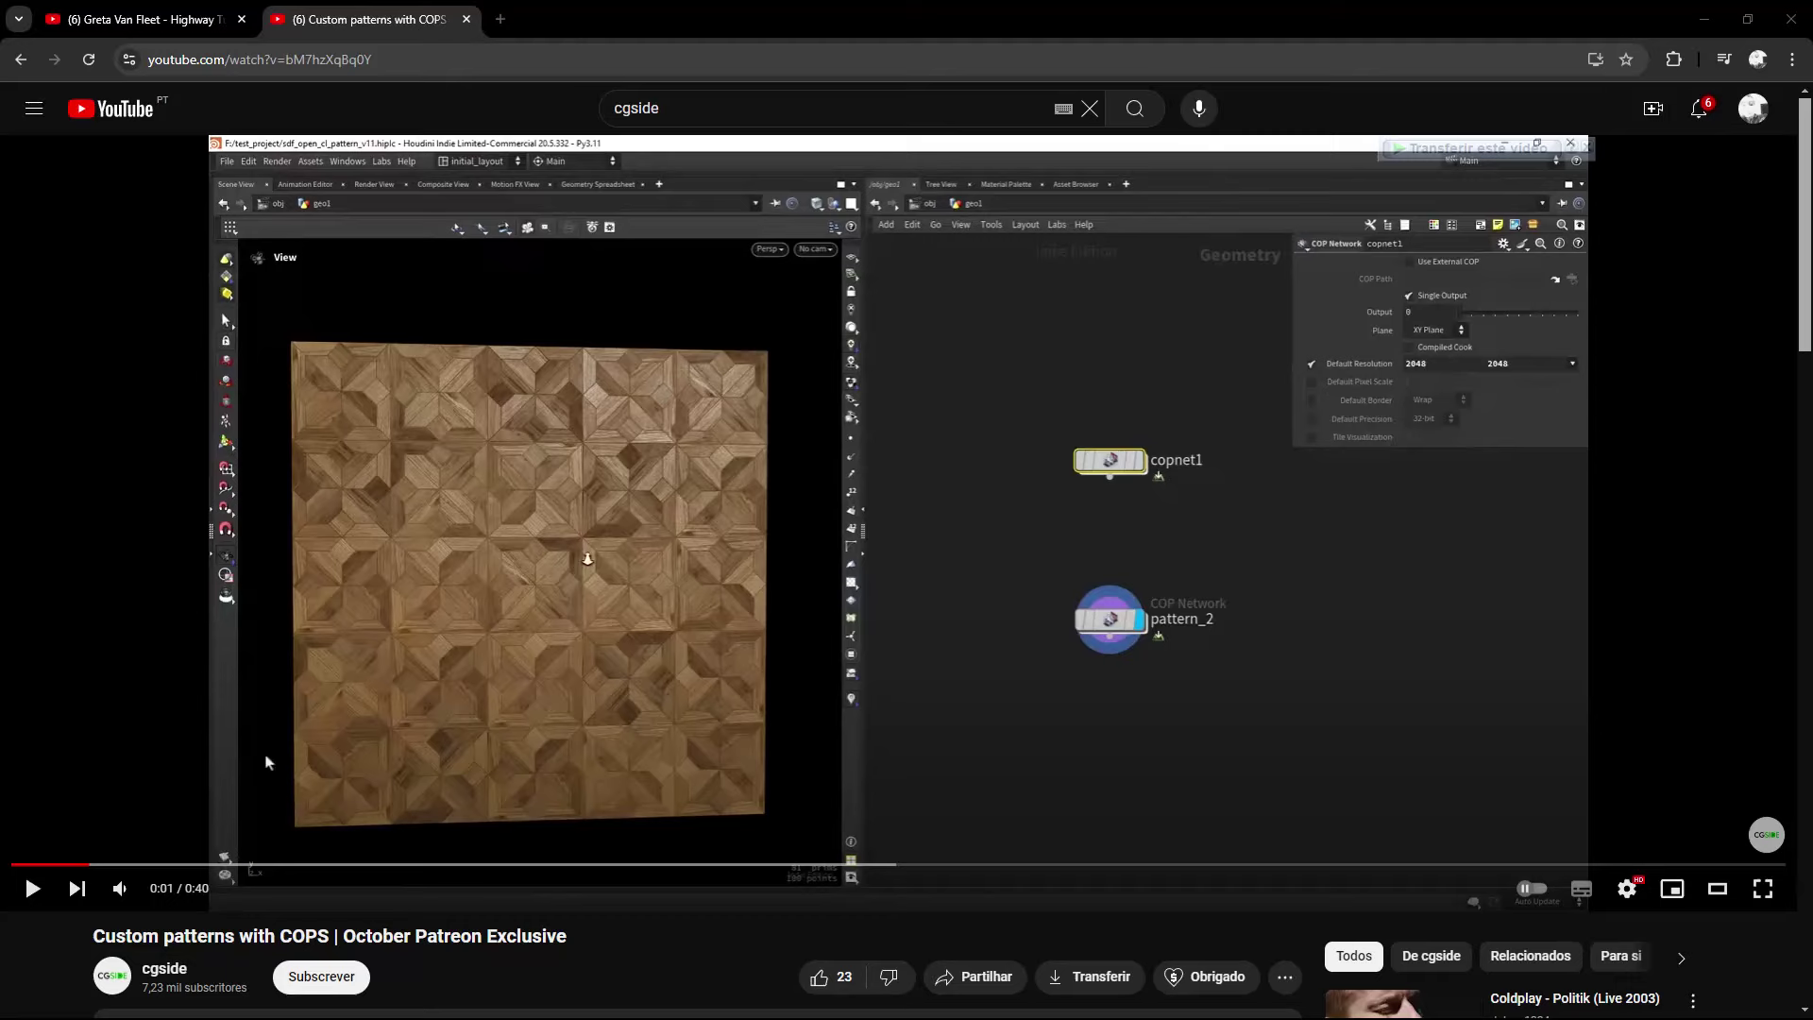
left_click(241, 863)
left_click_drag(298, 862, 544, 863)
left_click(736, 863)
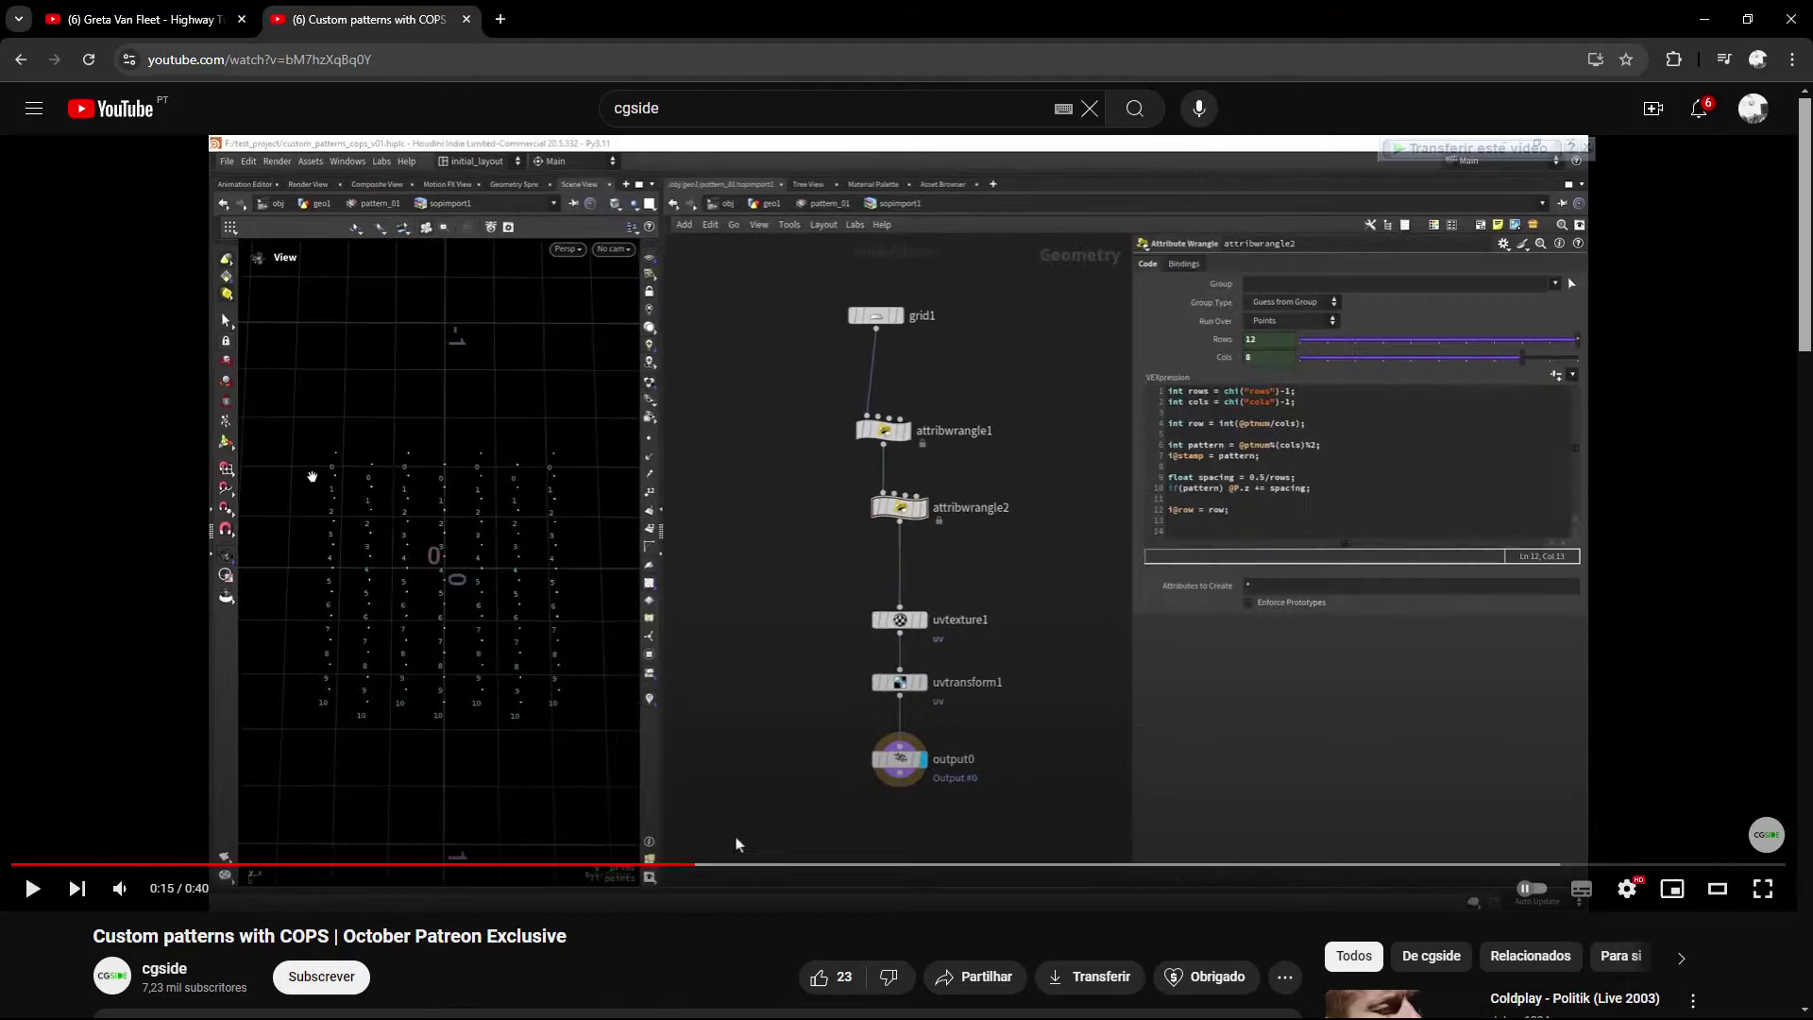
left_click(810, 863)
left_click(968, 864)
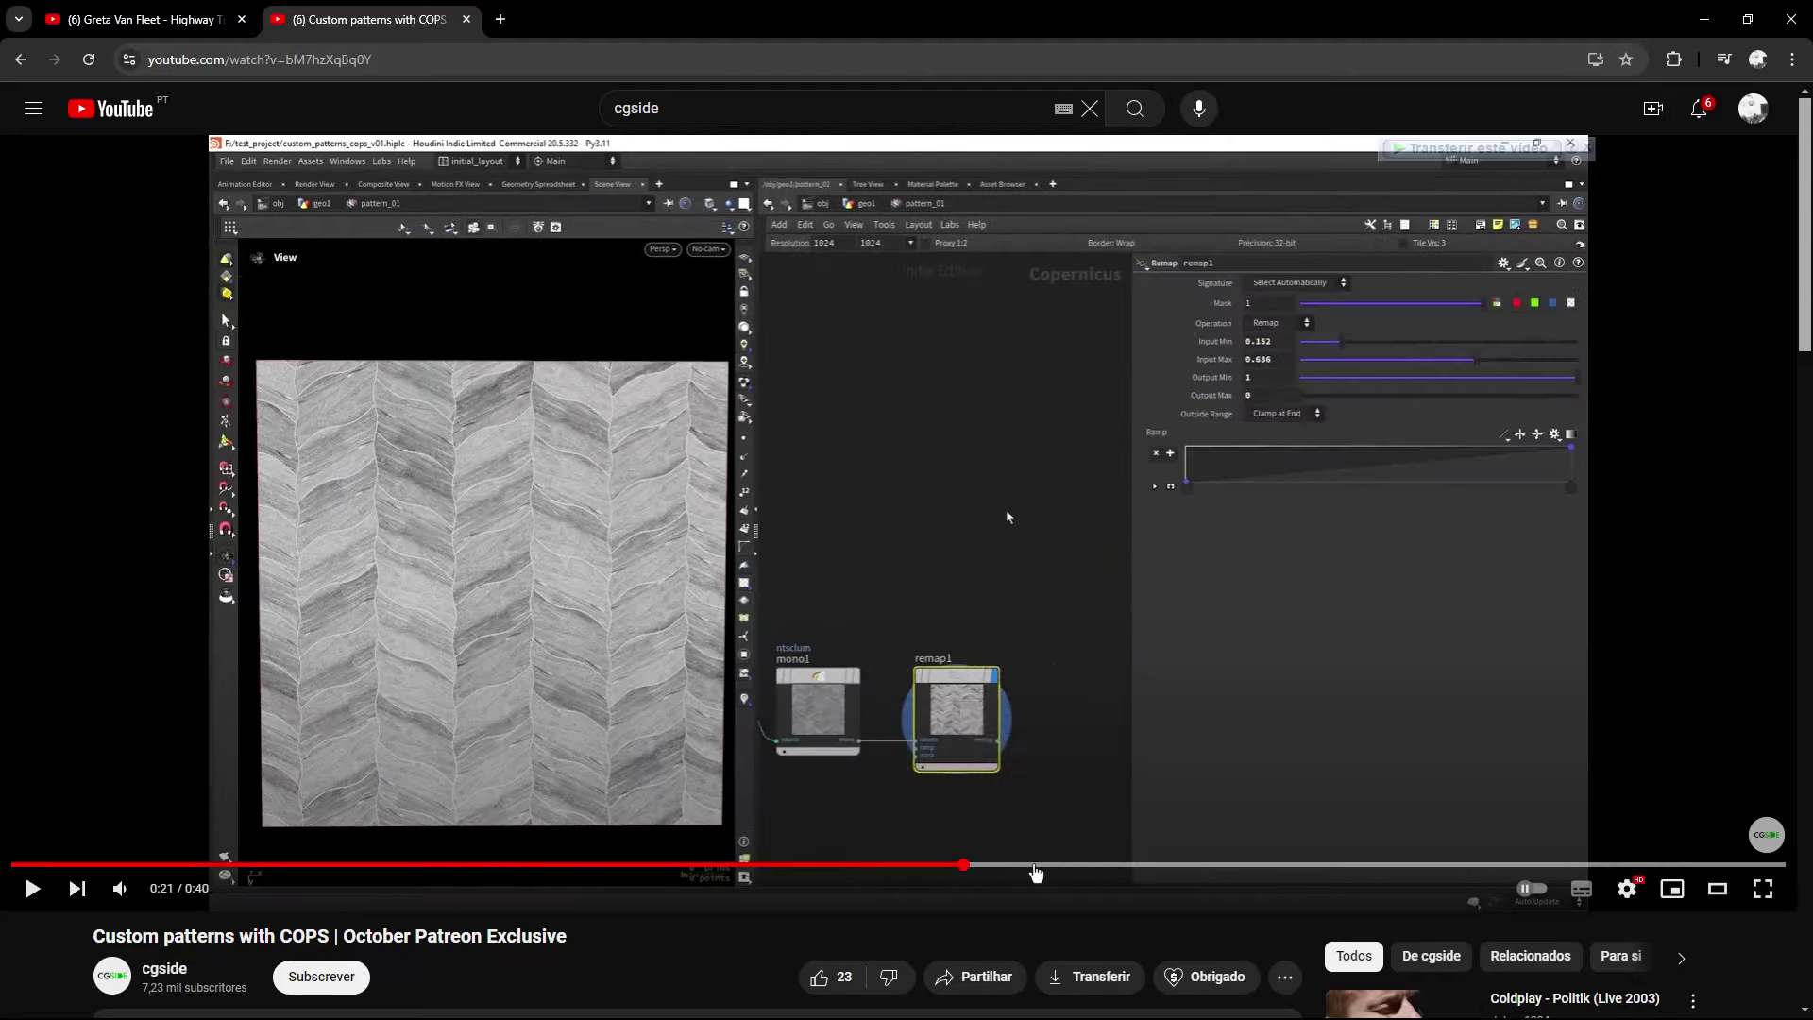
left_click(1083, 863)
left_click(1208, 863)
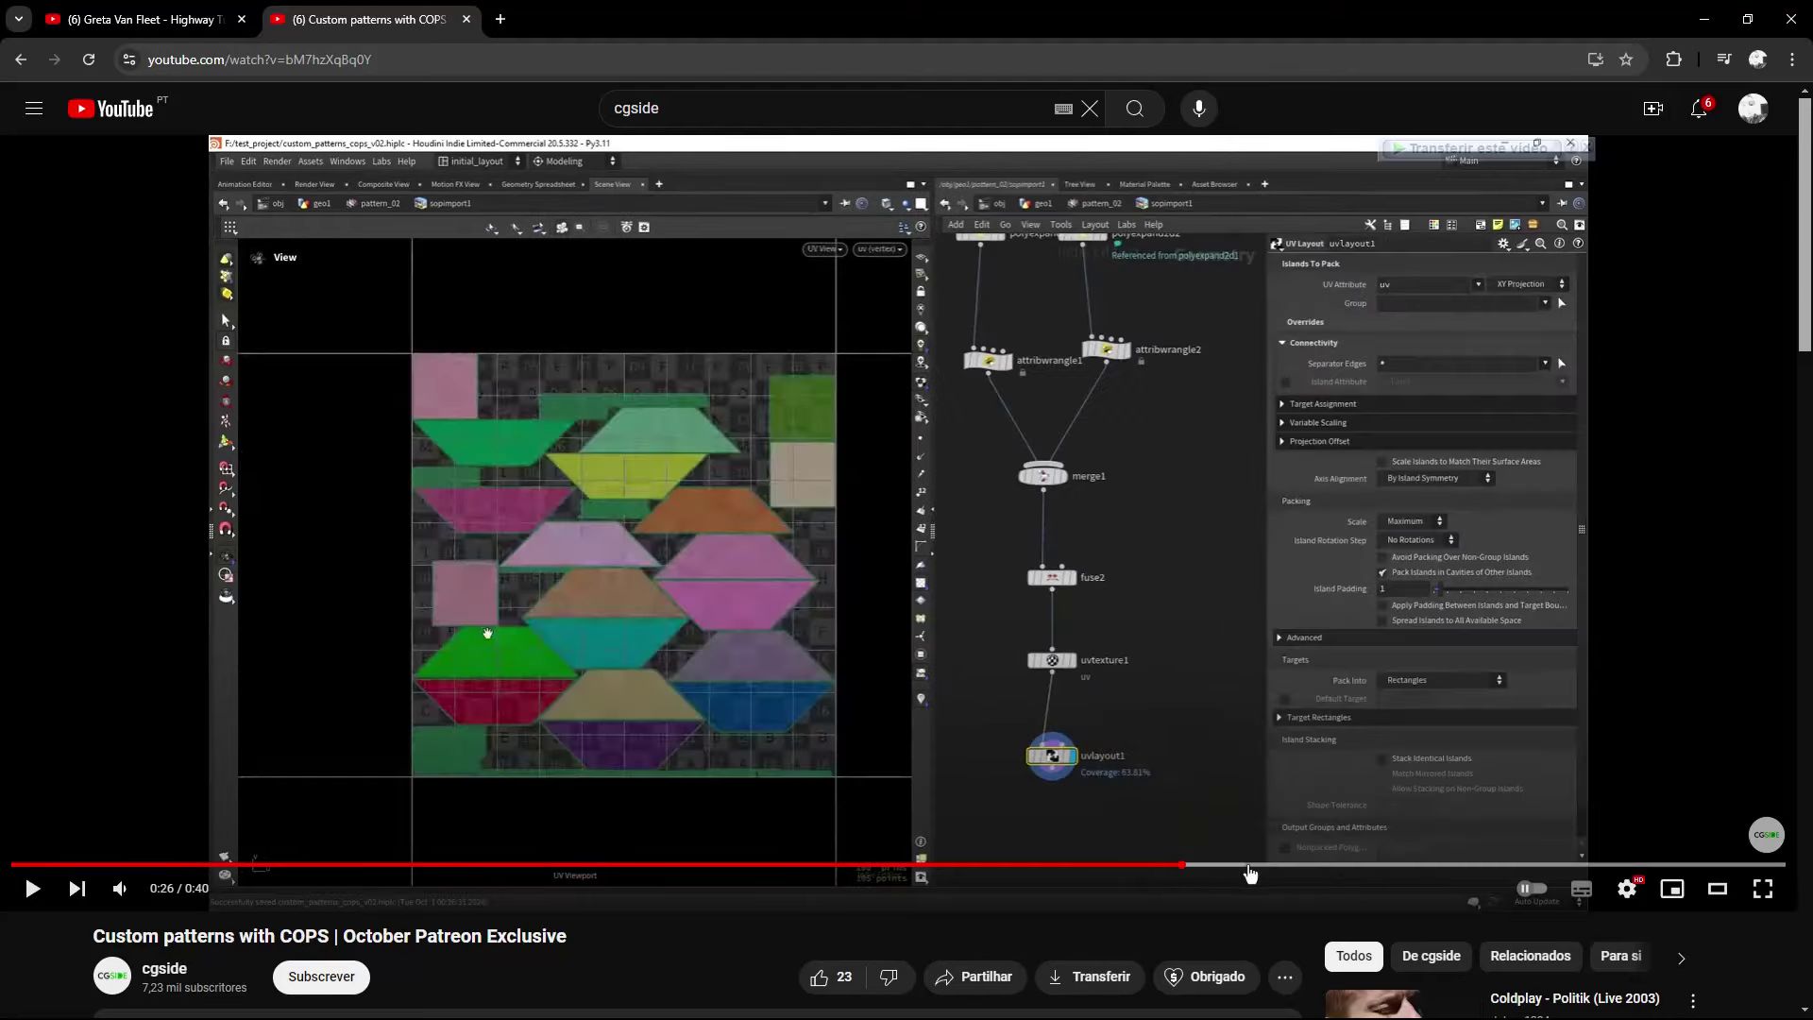
left_click(1292, 864)
left_click(1485, 844)
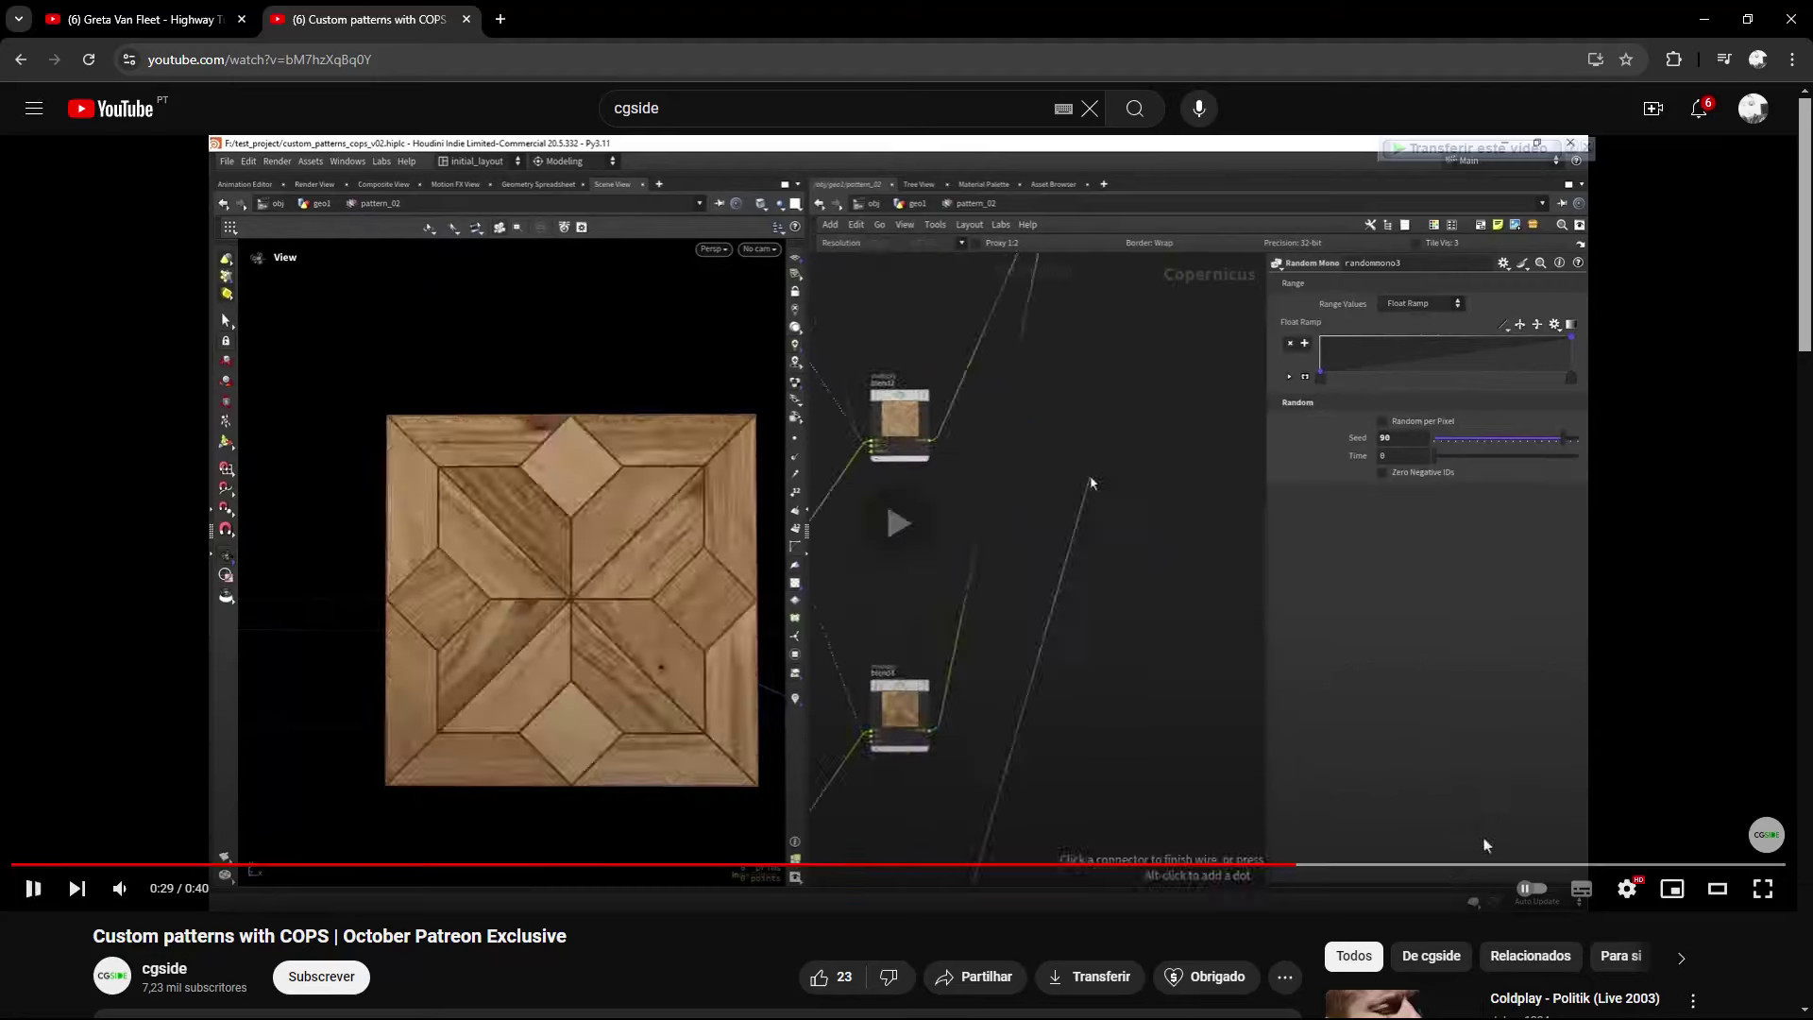
Mute the video, skip ahead to its closing Patreon card, pause it there and minimize the browser to return to Houdini.
left_click(1492, 864)
left_click(120, 888)
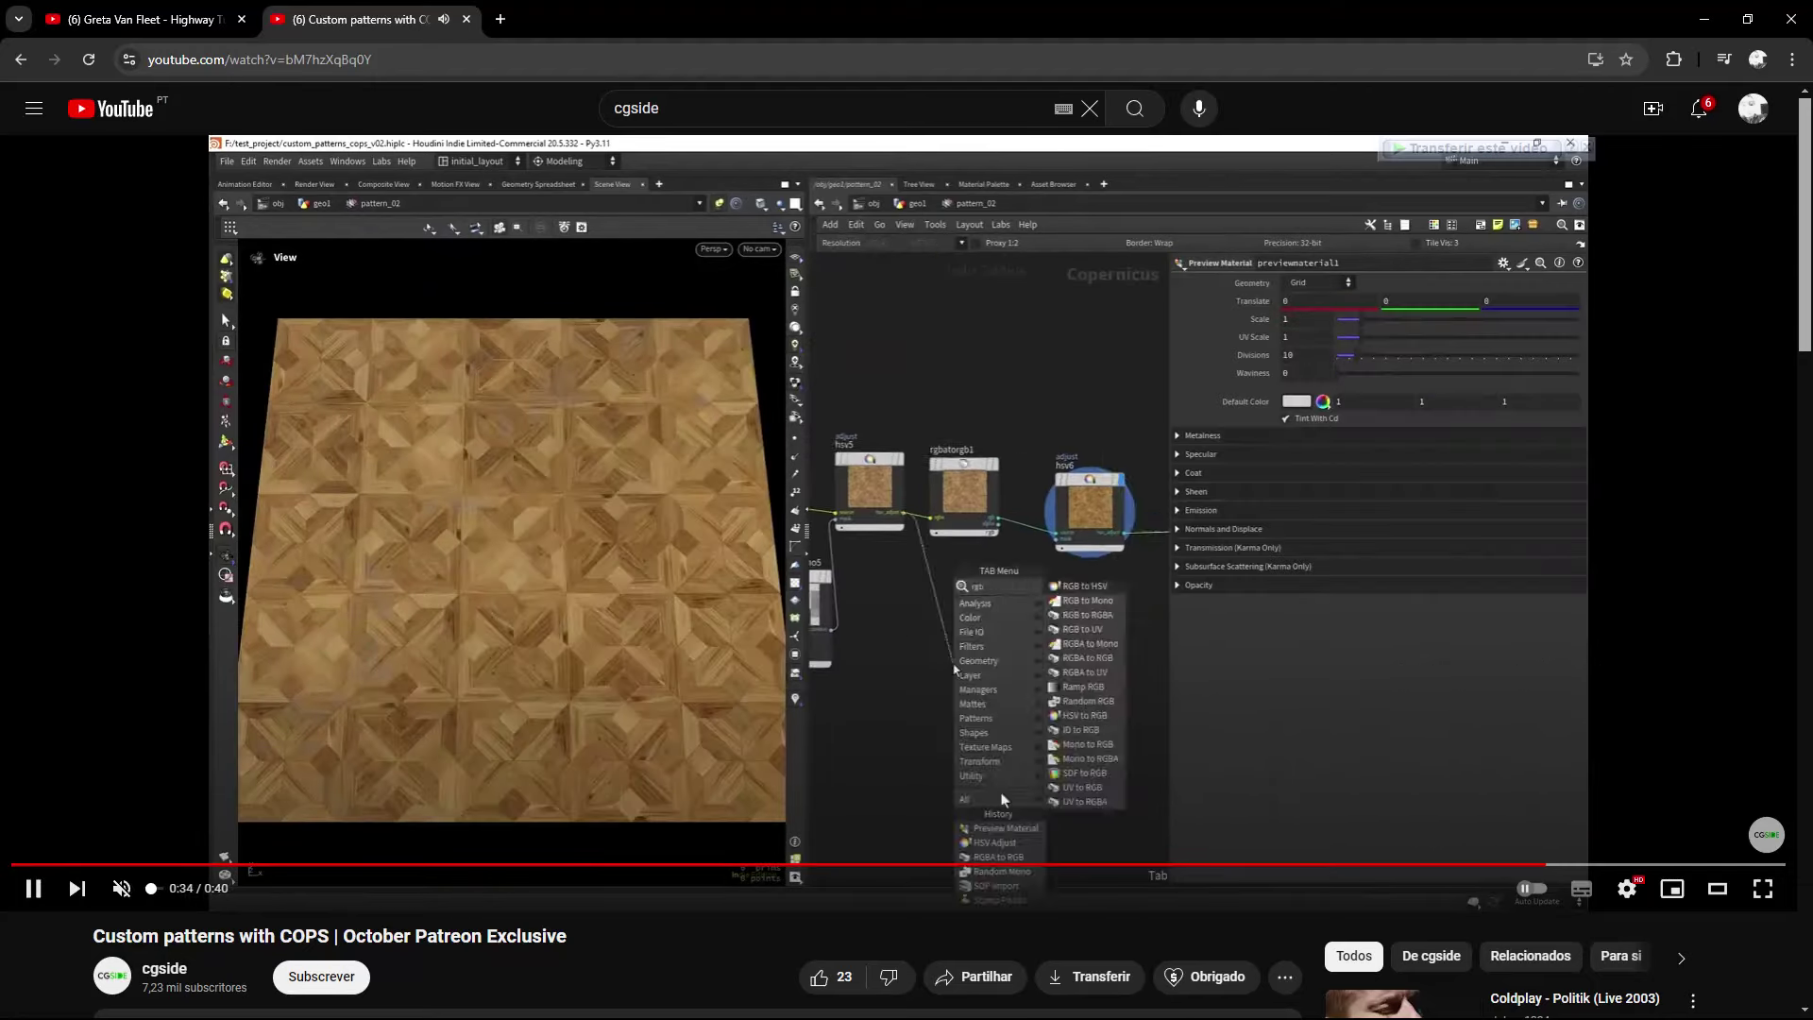
left_click(1648, 862)
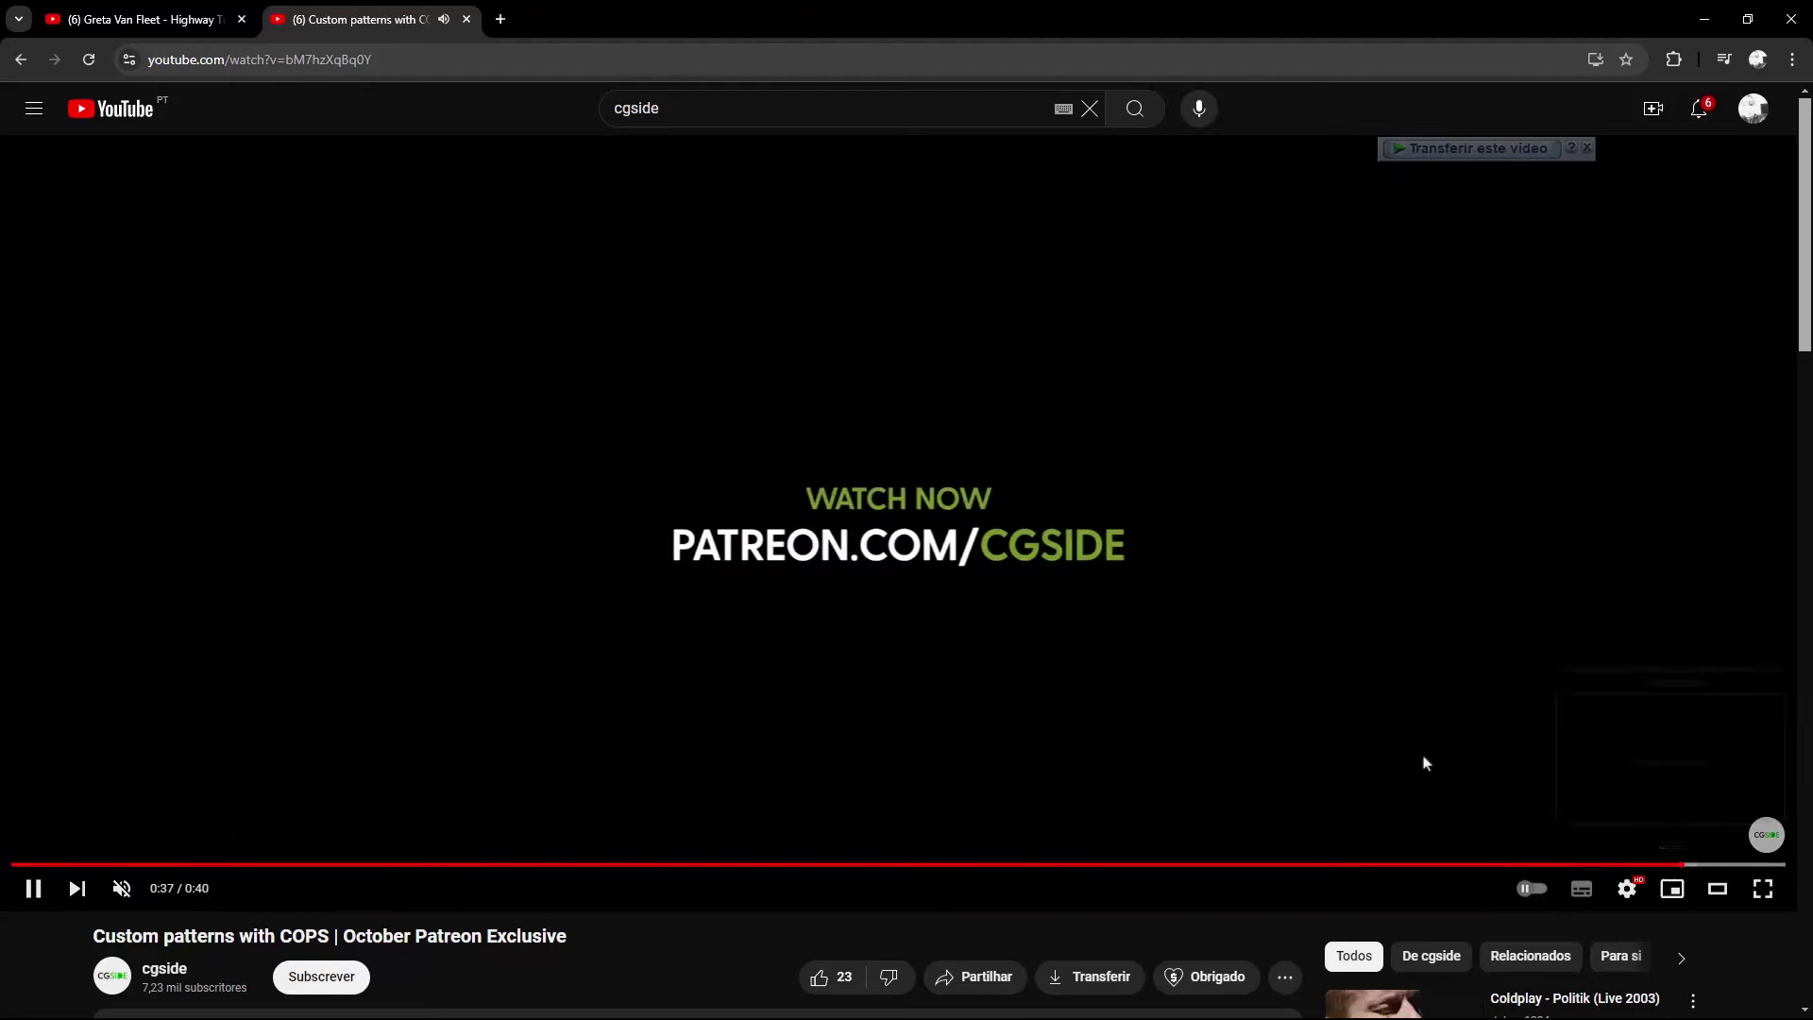
left_click(1086, 669)
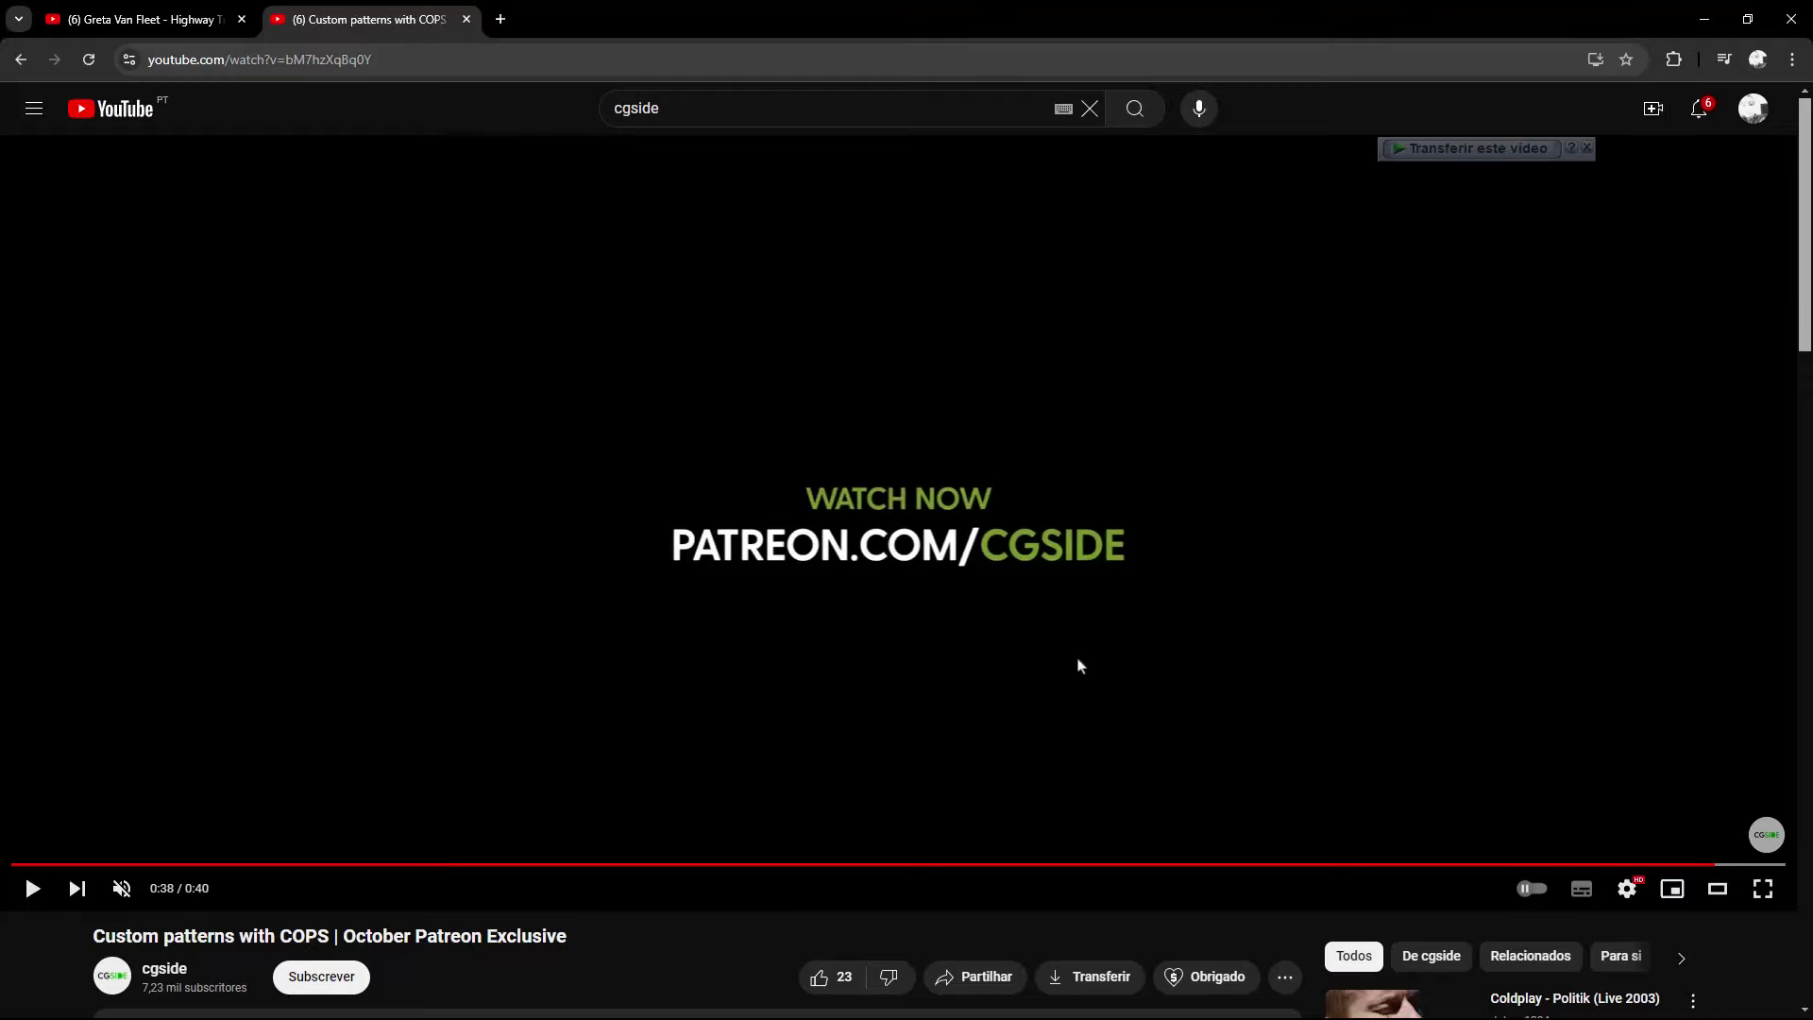
left_click(1705, 19)
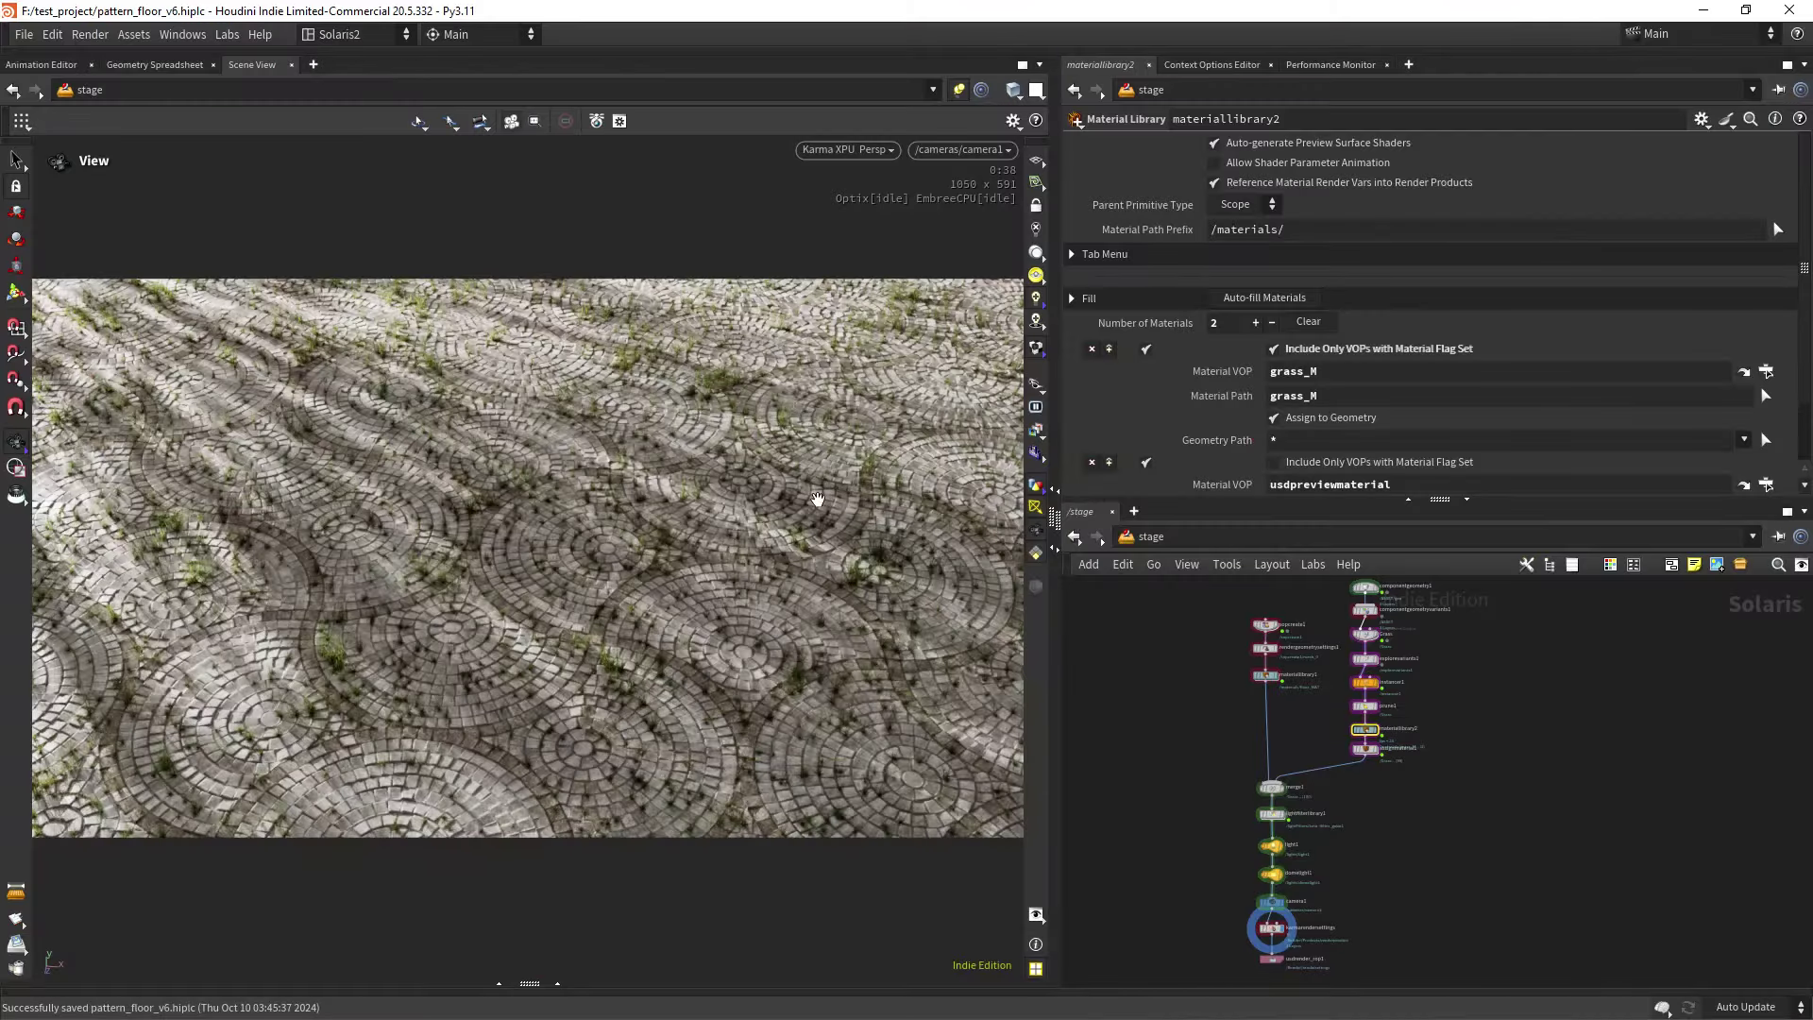